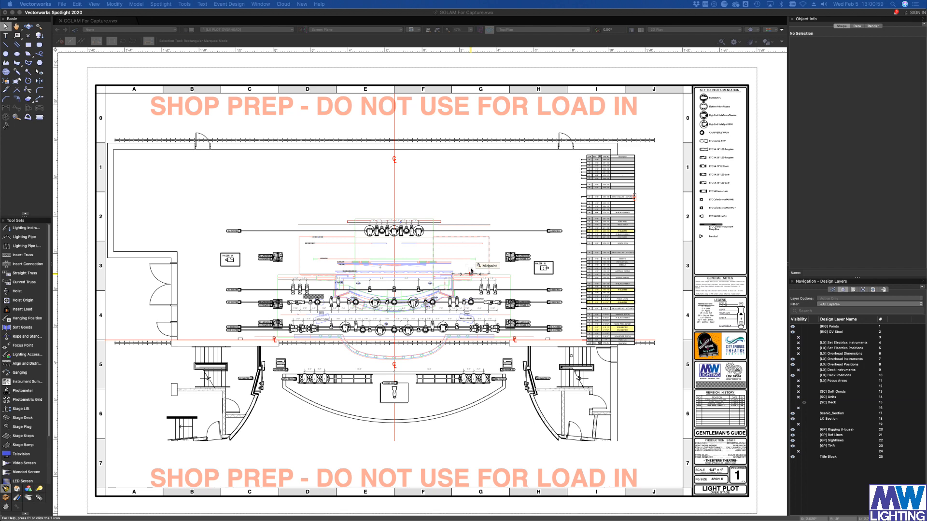
- Switch from the light plot sheet layer to the [LX] Overhead Instruments design layer
click(500, 76)
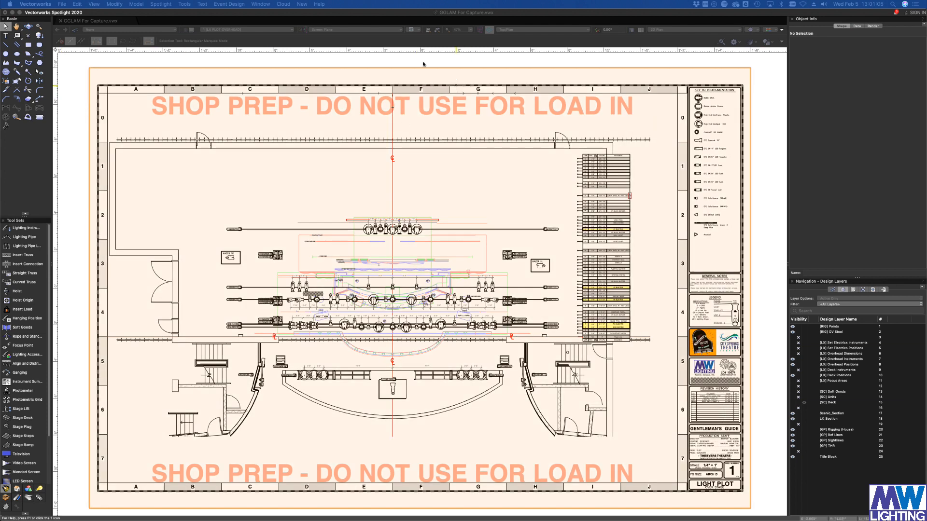
click(423, 63)
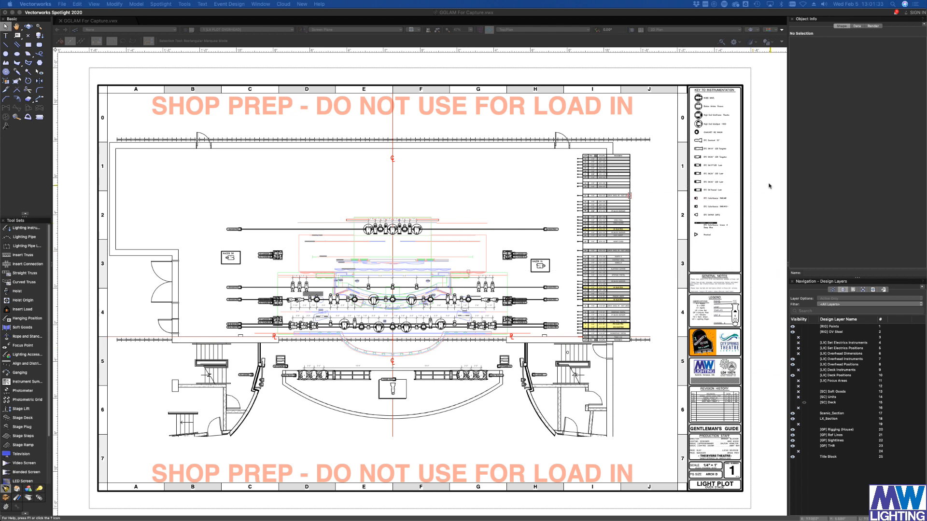
click(273, 29)
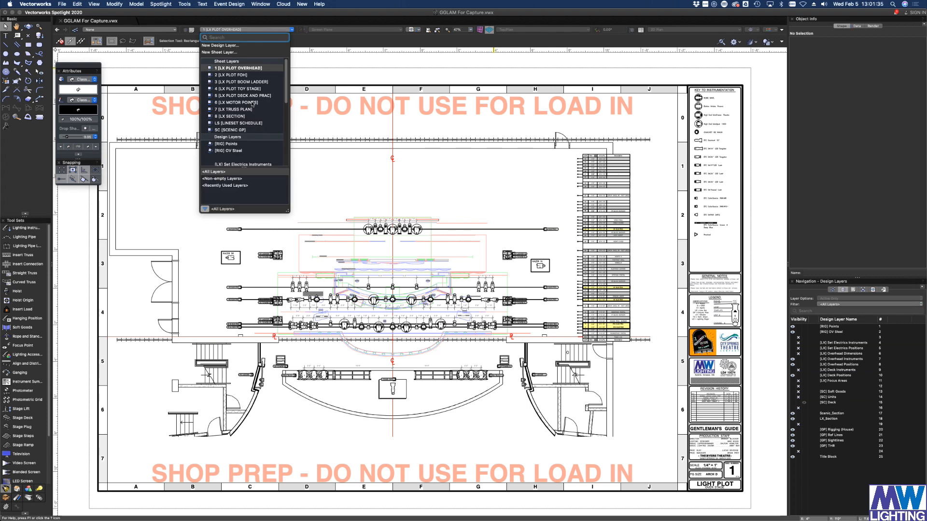
scroll(252, 103, down, 4)
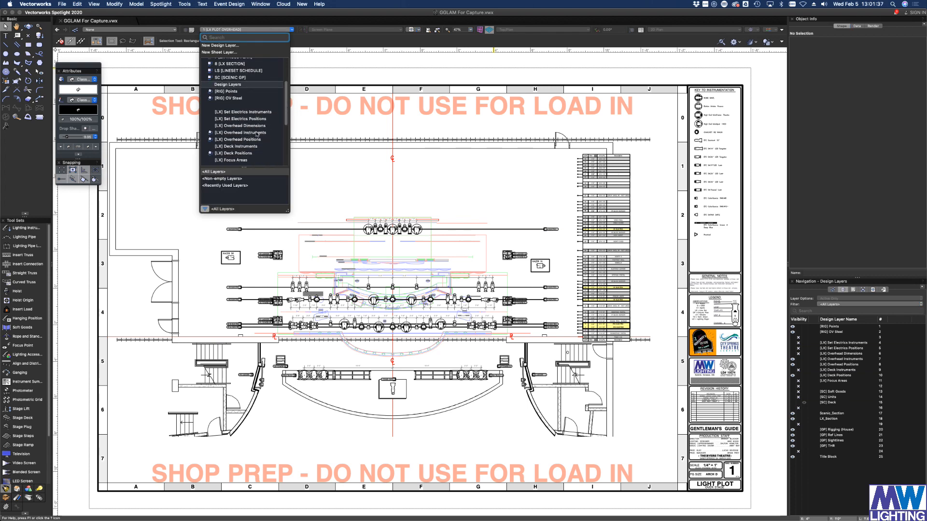
click(317, 136)
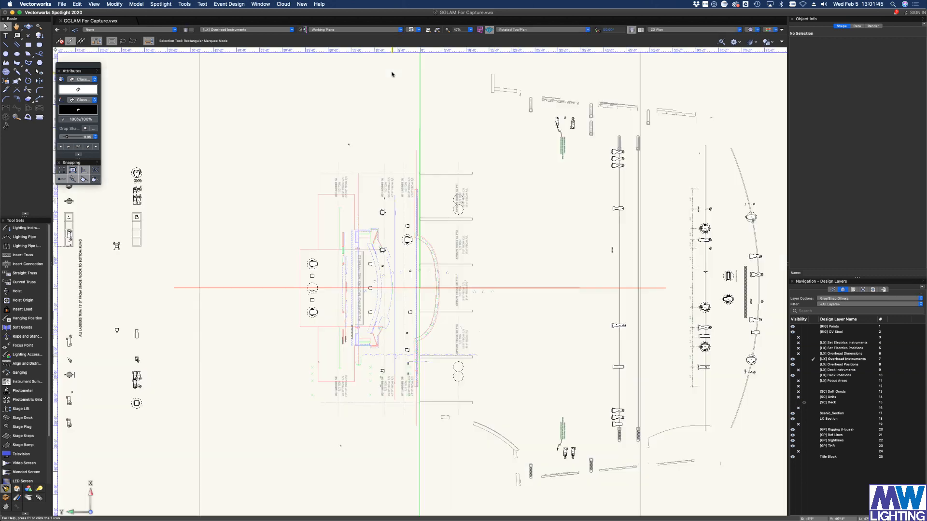
- Set the plan rotation angle to 0° to restore the unrotated Top/Plan view
click(463, 31)
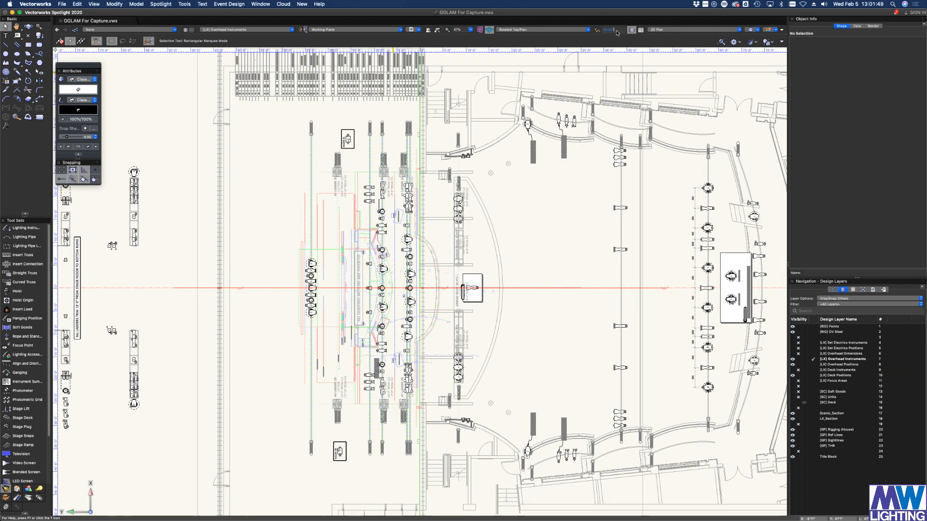
click(617, 32)
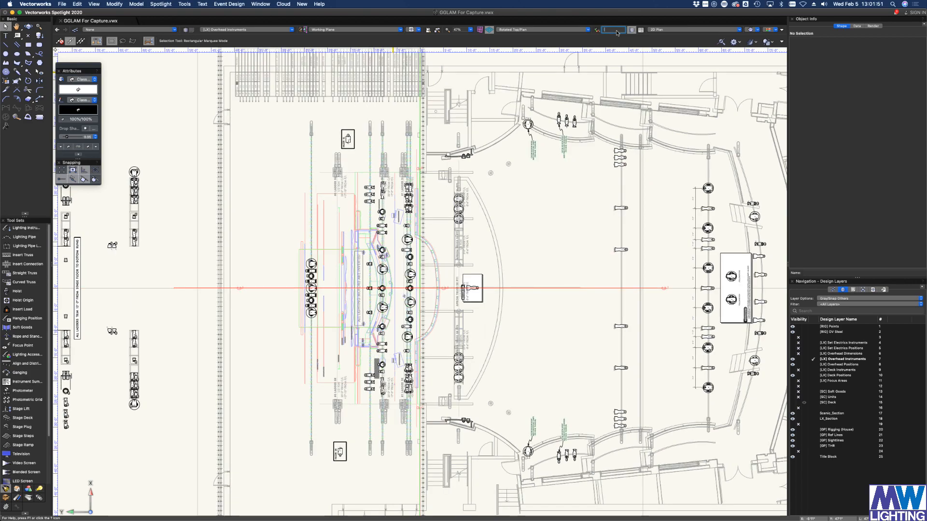
key(Return)
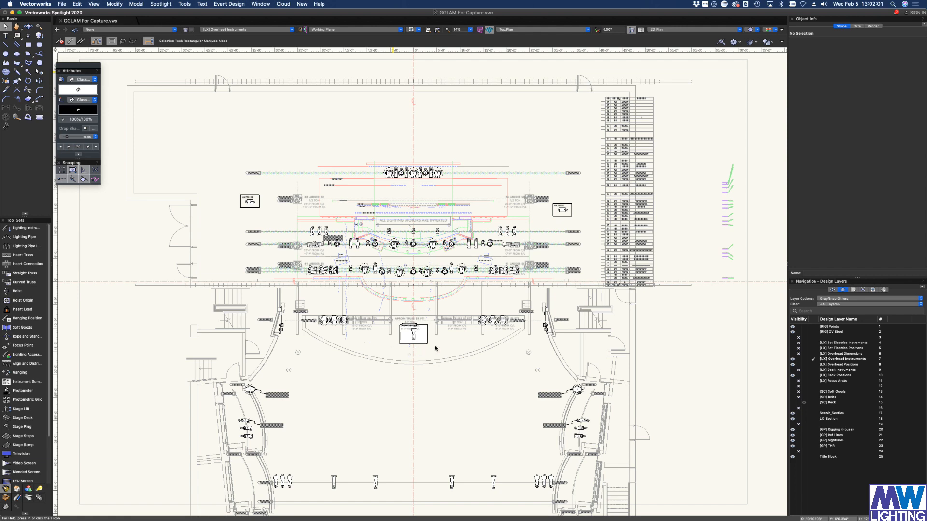
- View the whole model in 3D, return to the flat plan and frame the stage area
key(KP_1)
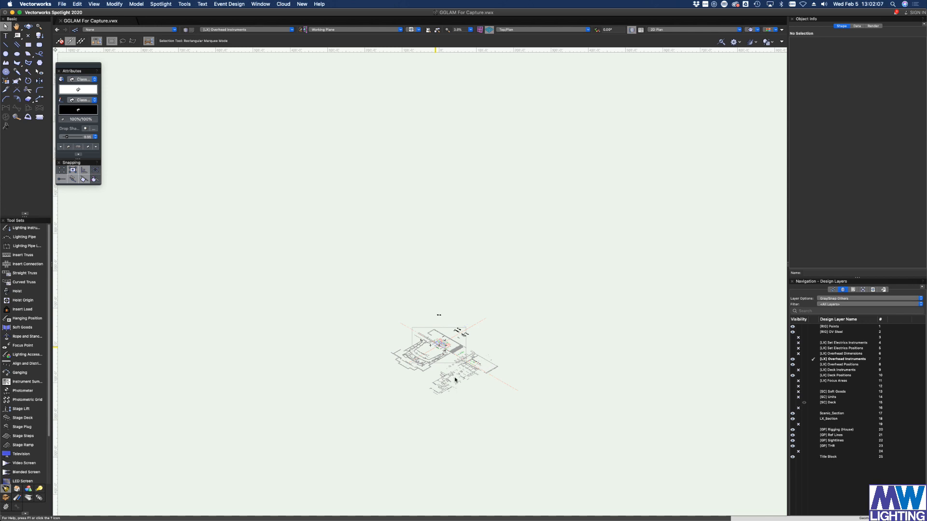
key(KP_5)
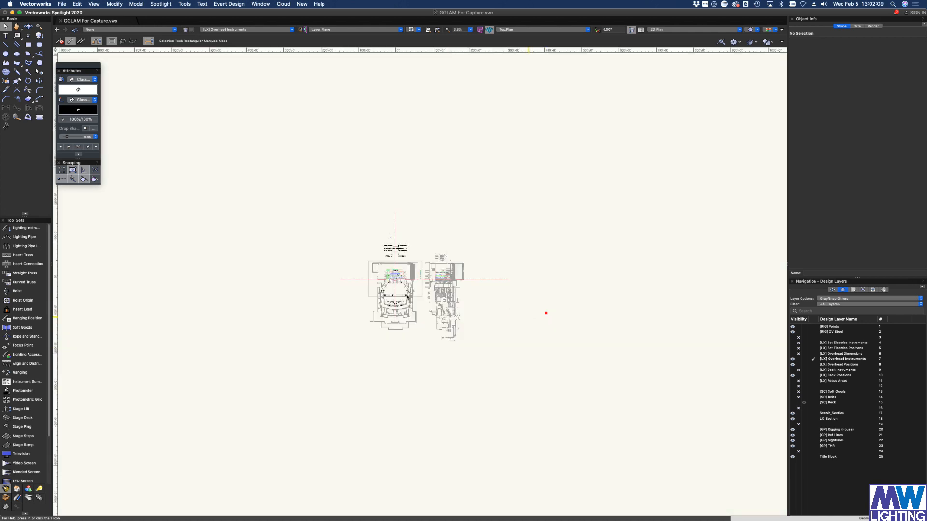
scroll(395, 279, up, 1)
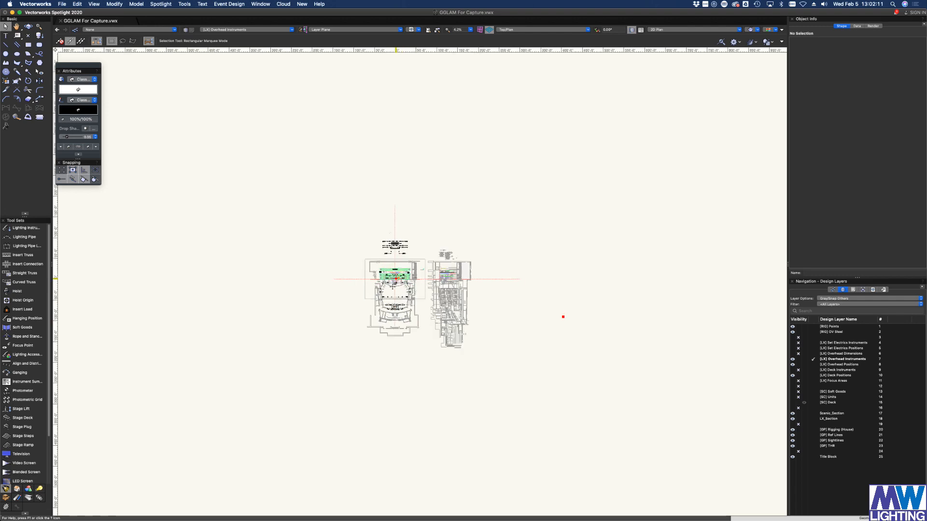
scroll(395, 279, up, 10)
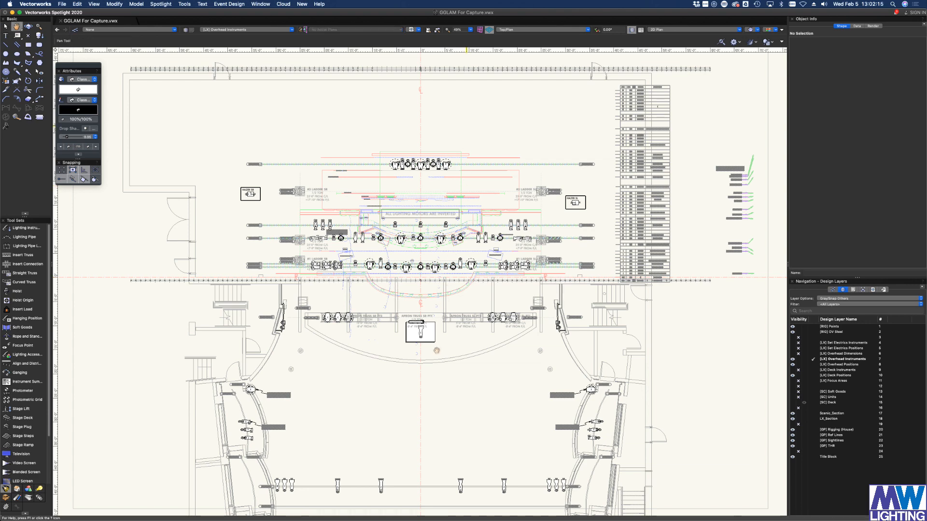
scroll(451, 212, up, 5)
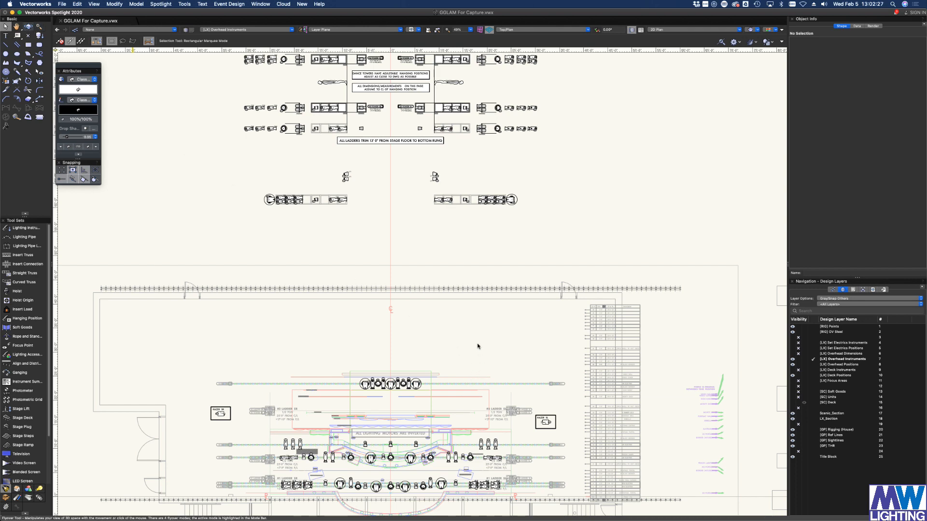
- Examine the overhead, front-of-house and ladder instruments in 3D with the Flyover tool, and return to the Top/Plan view
key(shift+c)
mouse_move(478, 346)
mouse_down()
mouse_move(427, 357)
mouse_move(467, 253)
mouse_move(624, 252)
mouse_move(475, 250)
mouse_up()
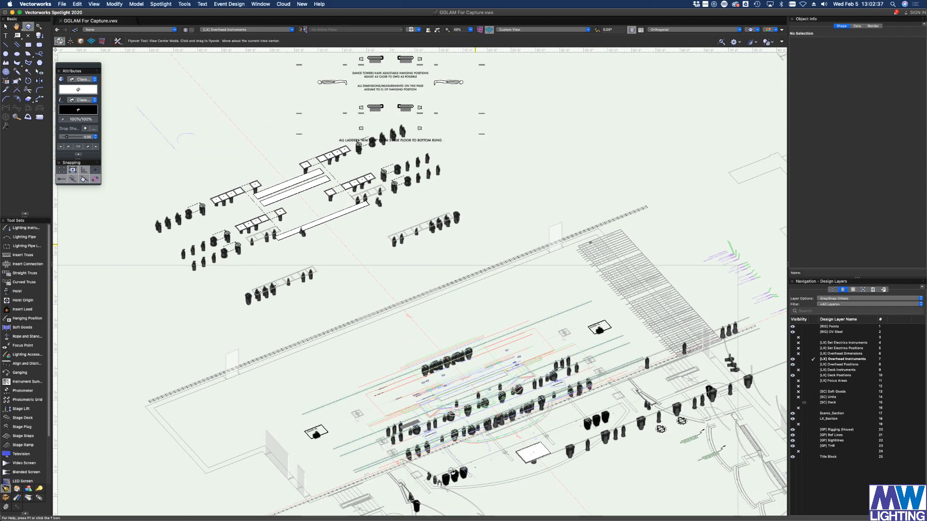
drag(681, 421, 648, 435)
key(ctrl+Up)
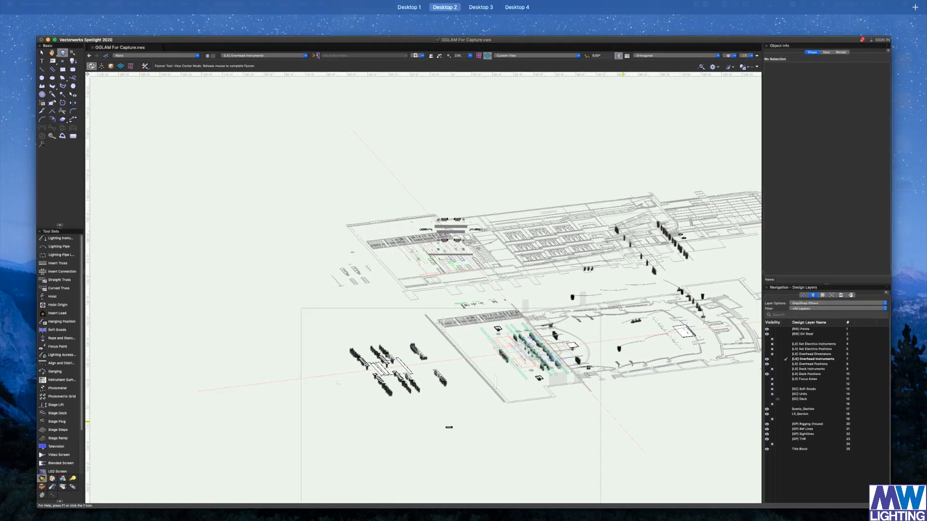
key(ctrl+Up)
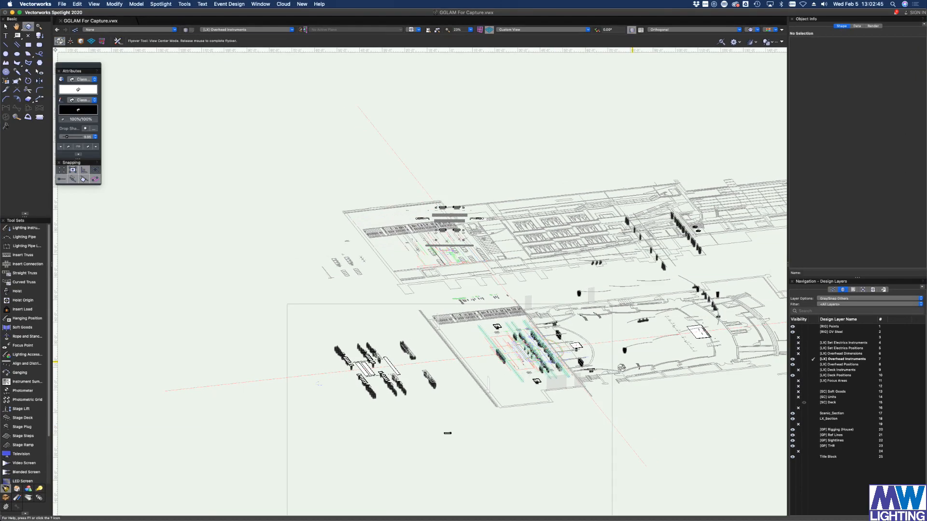
drag(621, 368, 613, 389)
scroll(556, 386, up, 5)
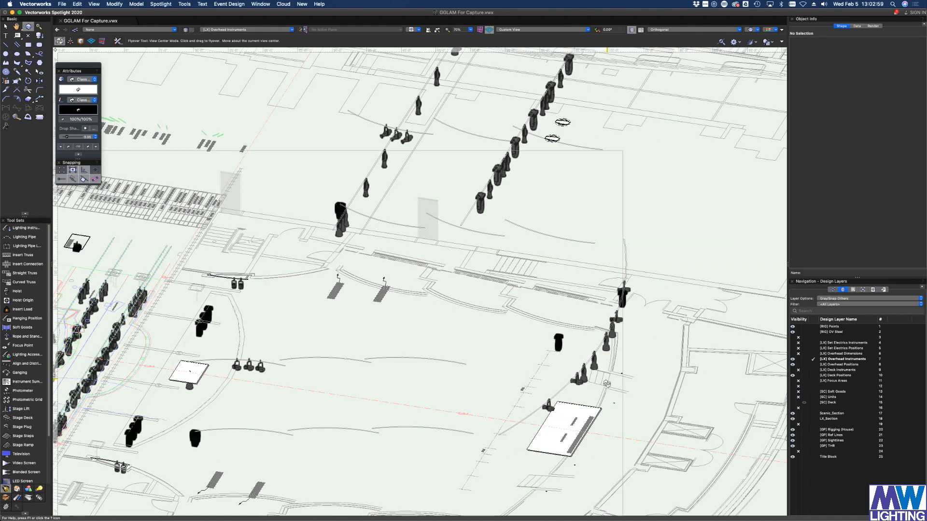
drag(563, 386, 503, 376)
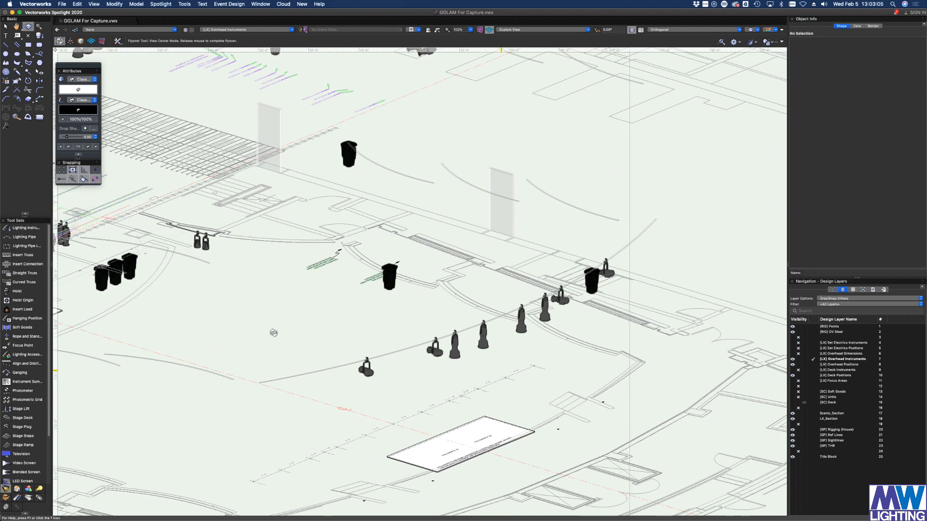
scroll(271, 328, down, 8)
scroll(227, 333, up, 2)
scroll(241, 337, up, 8)
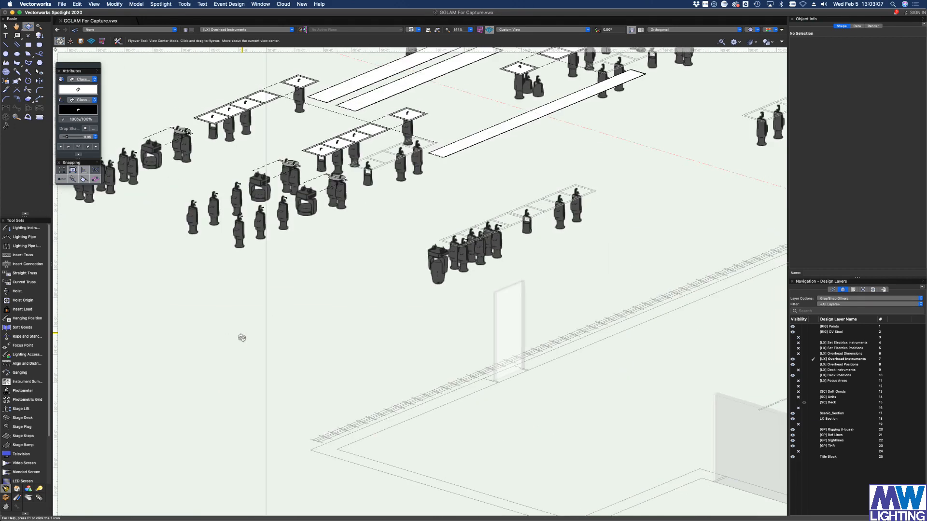
scroll(331, 337, down, 2)
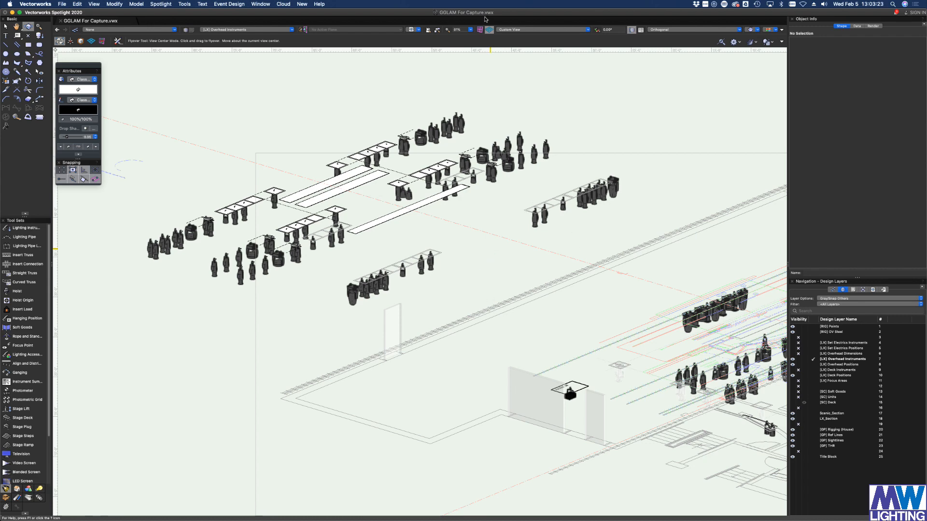
key(F5)
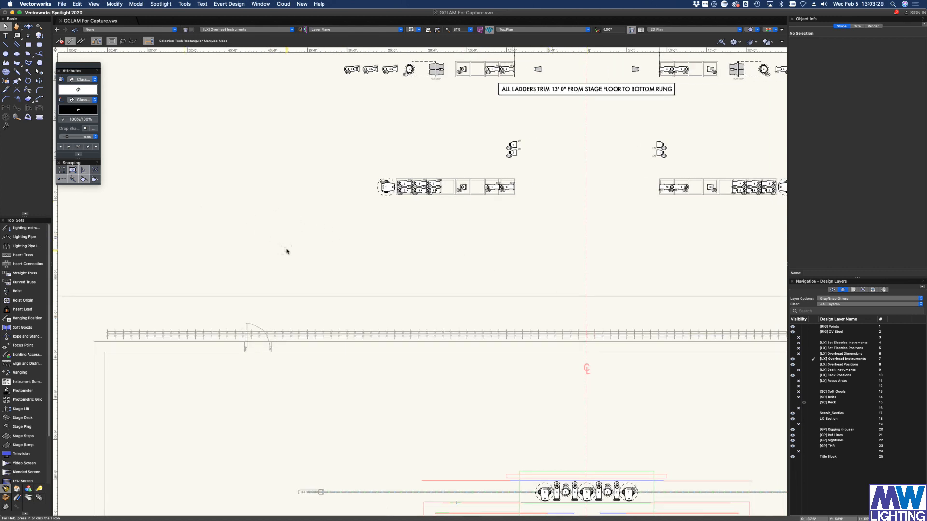
scroll(286, 252, down, 6)
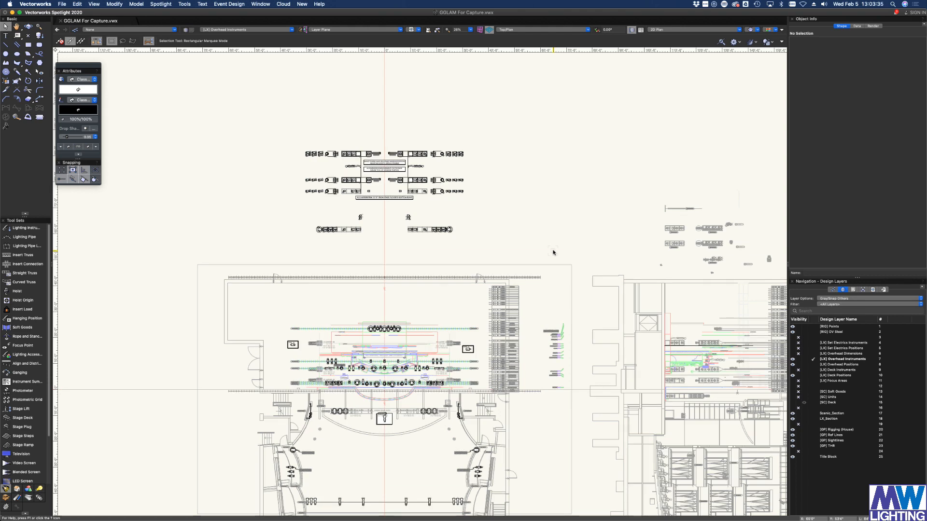
- Switch to TextEdit and bring the GGLAM Z Values note over to the desktop with the lighting drawing
key(super+space)
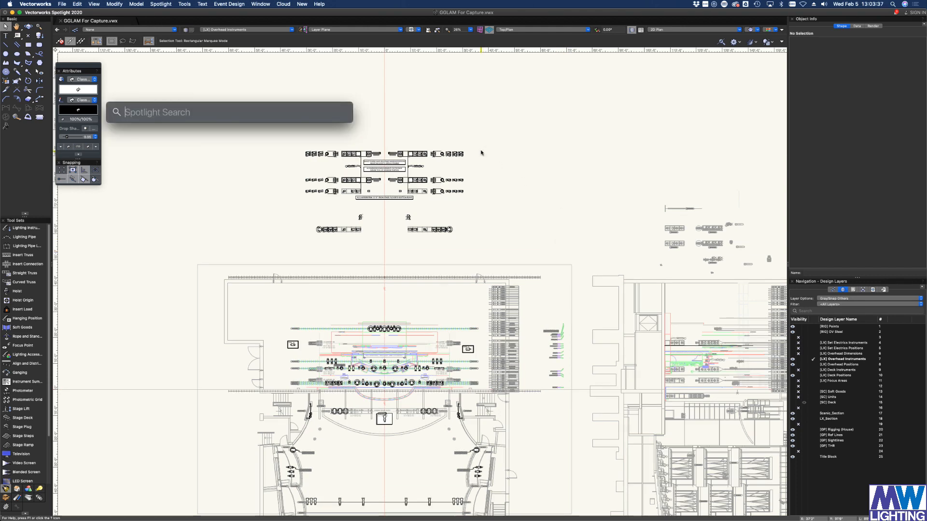
text(text)
key(Return)
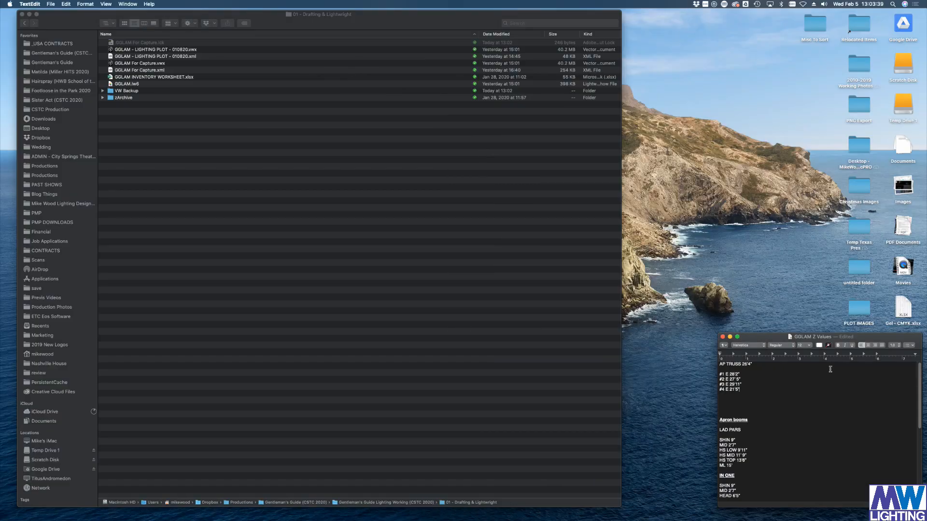
key(ctrl+Up)
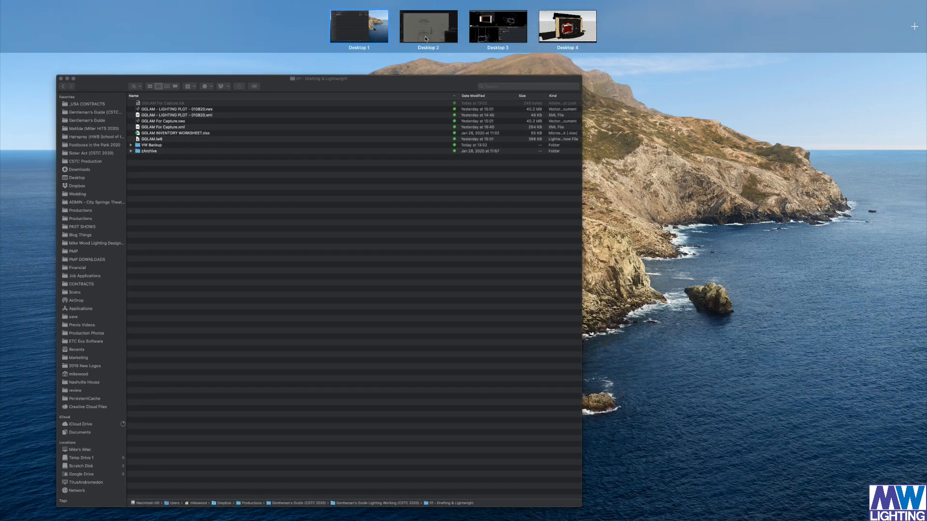
click(426, 39)
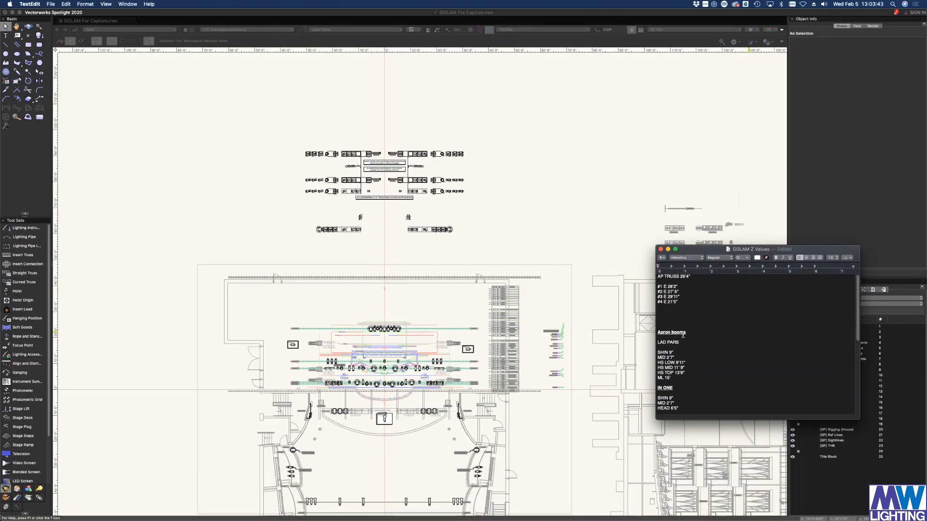
- Review the trim heights listed for electrics #1 to #4 in the Z values note
drag(686, 308, 664, 289)
click(694, 305)
click(681, 302)
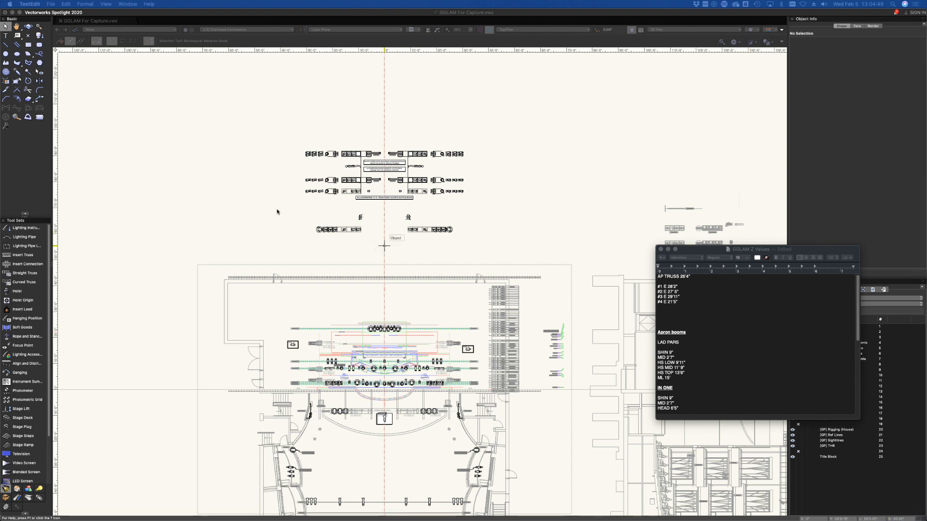
- Return to the Vectorworks drawing and look over the stage plan, front-of-house positions and section
key(ctrl+Up)
key(ctrl+Up)
key(ctrl+Up)
key(ctrl+Up)
click(545, 208)
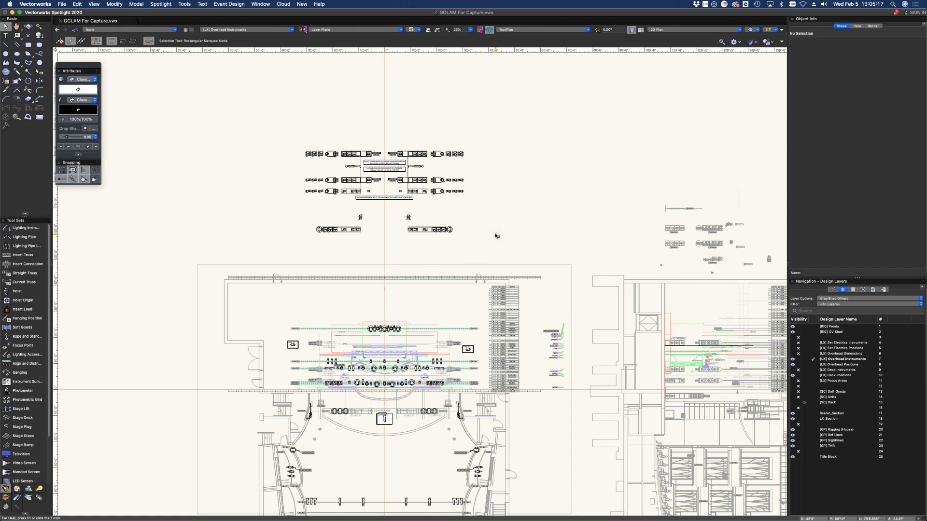
scroll(411, 220, down, 5)
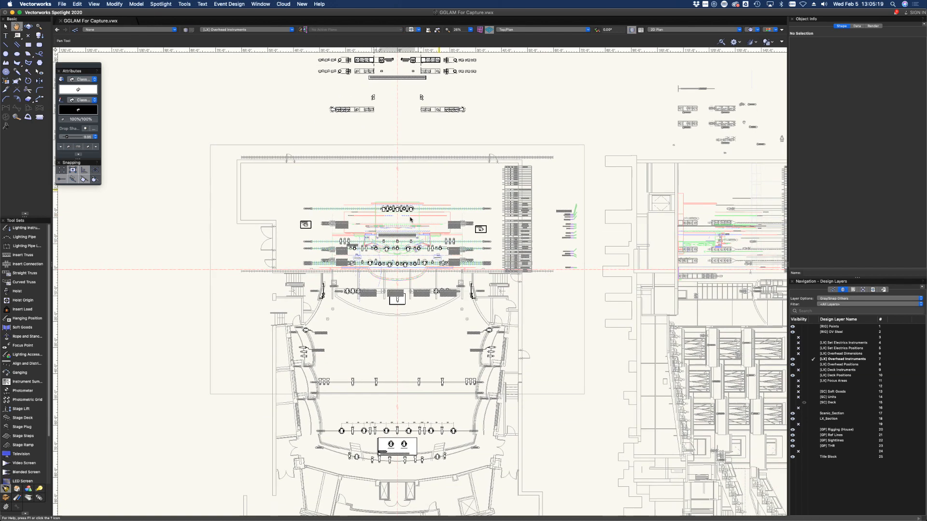
key(x)
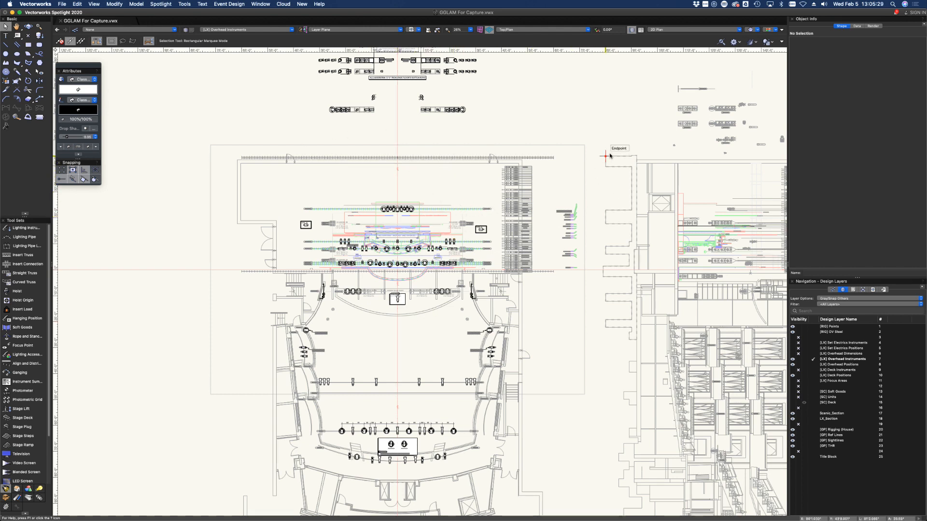
scroll(502, 122, up, 5)
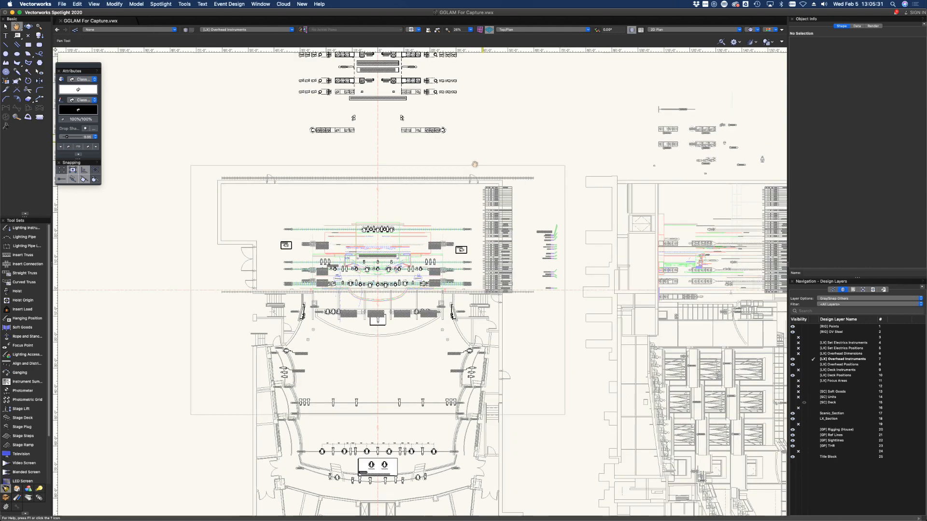
scroll(372, 398, down, 6)
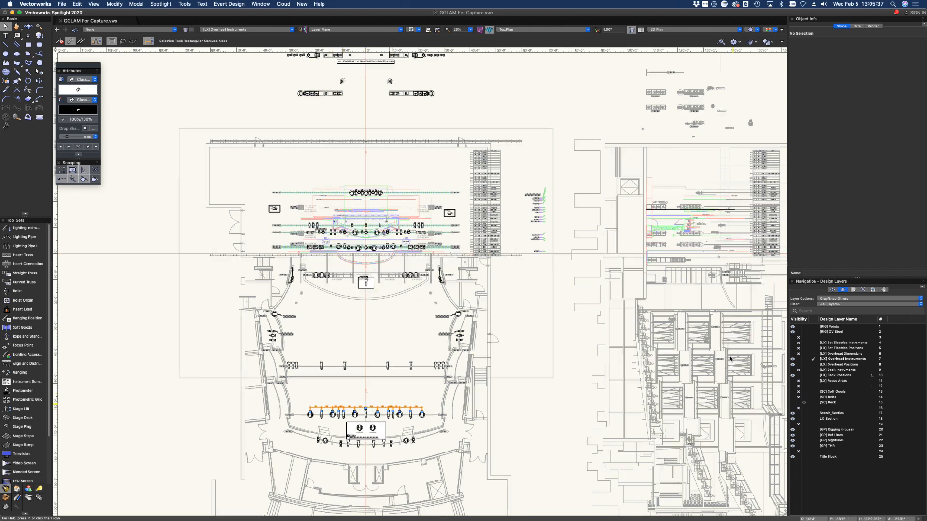
- Set the layer options to Active Only and make [LX] Overhead Dimensions the active design layer
right_click(524, 313)
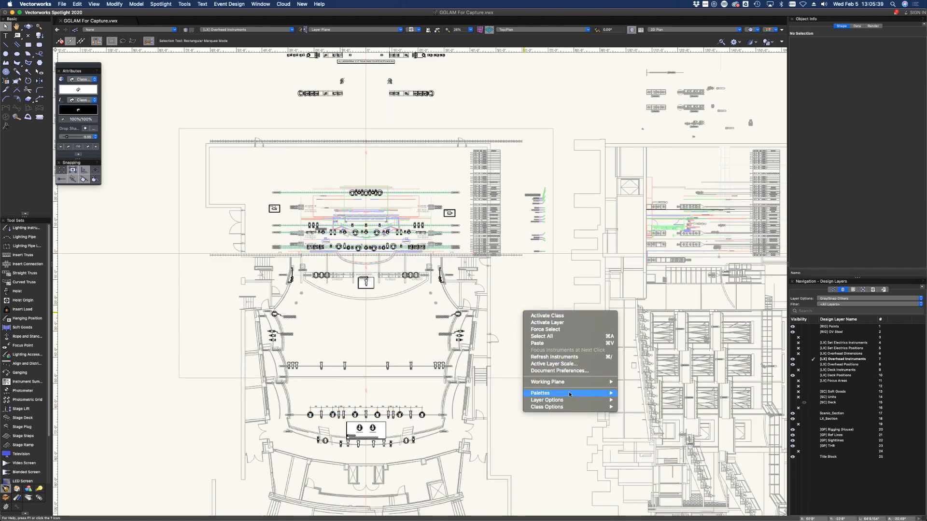
mouse_move(570, 400)
click(757, 416)
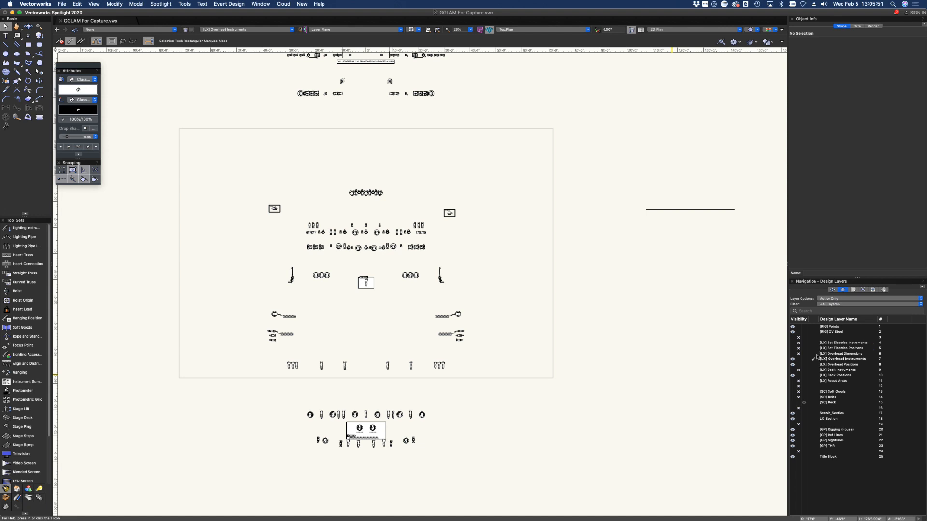
click(814, 353)
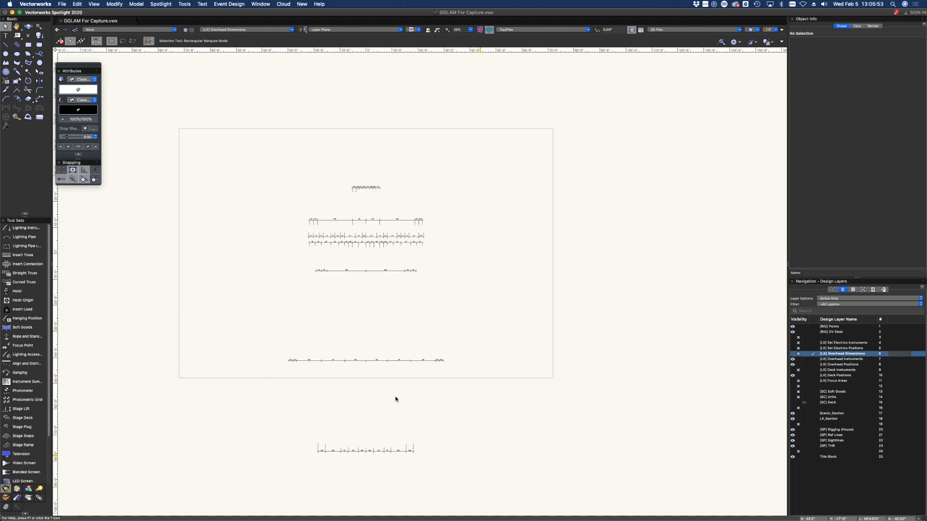
- Delete all dimensions on the [LX] Overhead Dimensions layer and all focus areas on the [LX] Focus Areas layer
drag(481, 458, 261, 152)
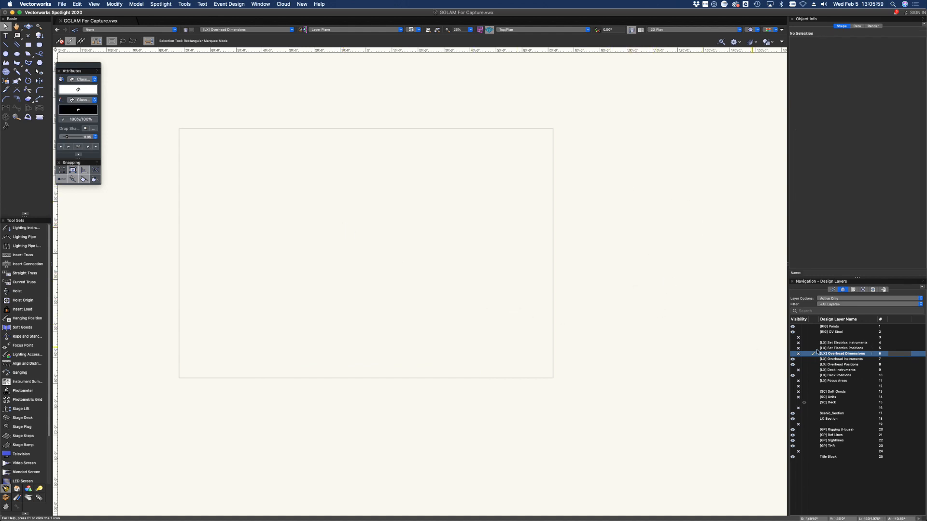
click(813, 365)
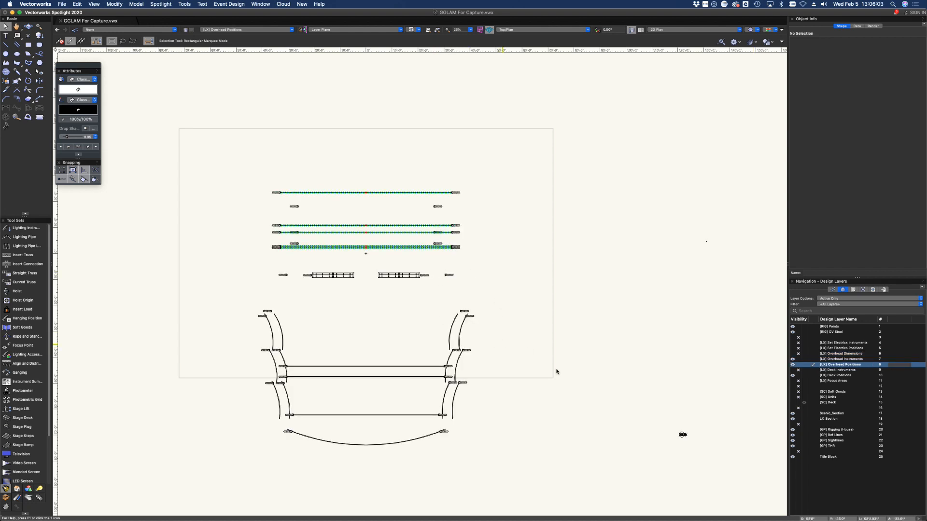
click(820, 381)
drag(627, 372, 264, 164)
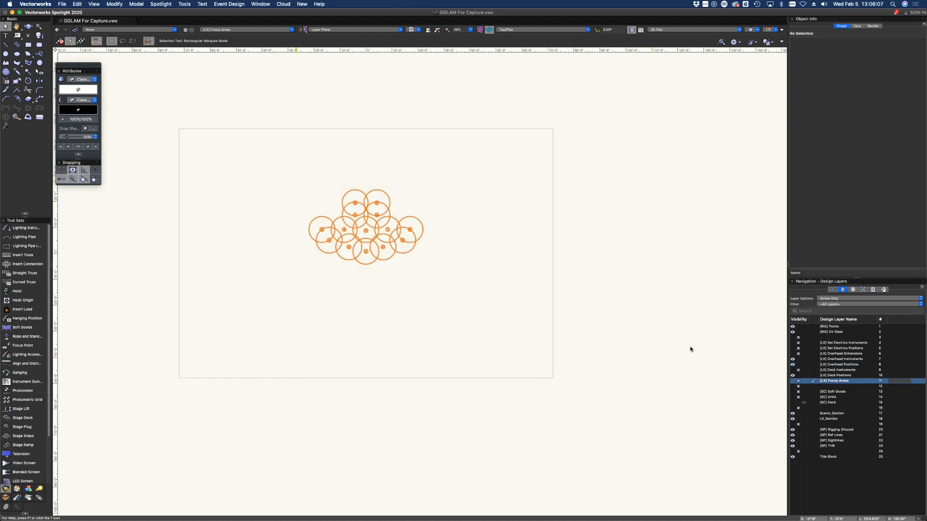
key(Delete)
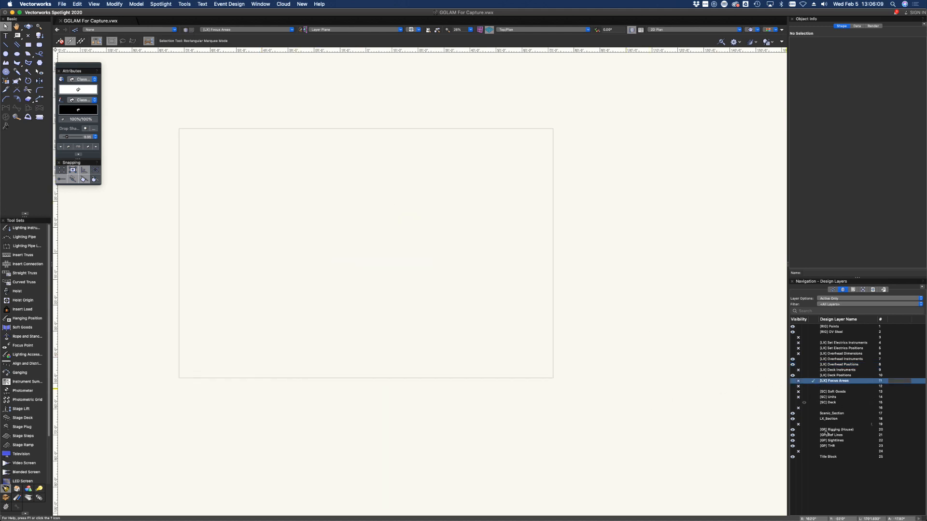
- Make Scenic_Section the active layer and delete its section drawing, sparing the line schedule table beside it
click(816, 413)
click(816, 414)
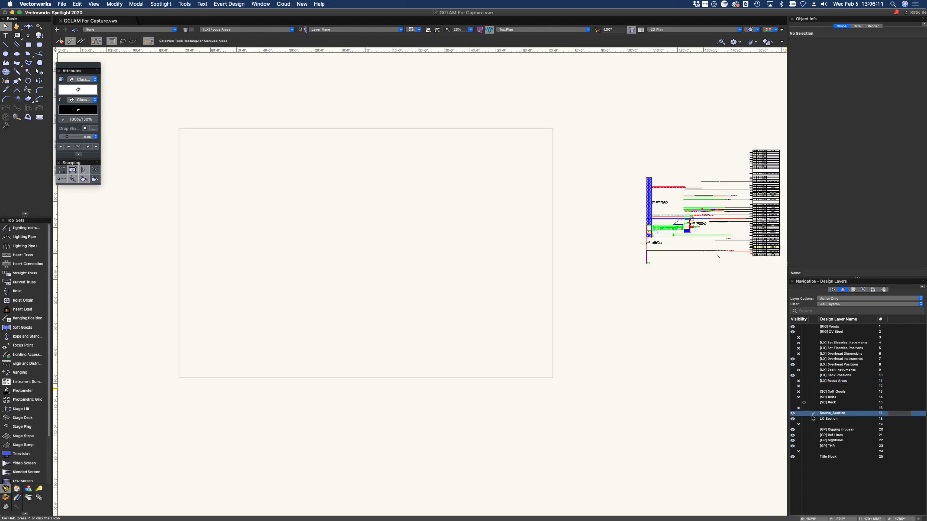
middle_drag(724, 331, 625, 350)
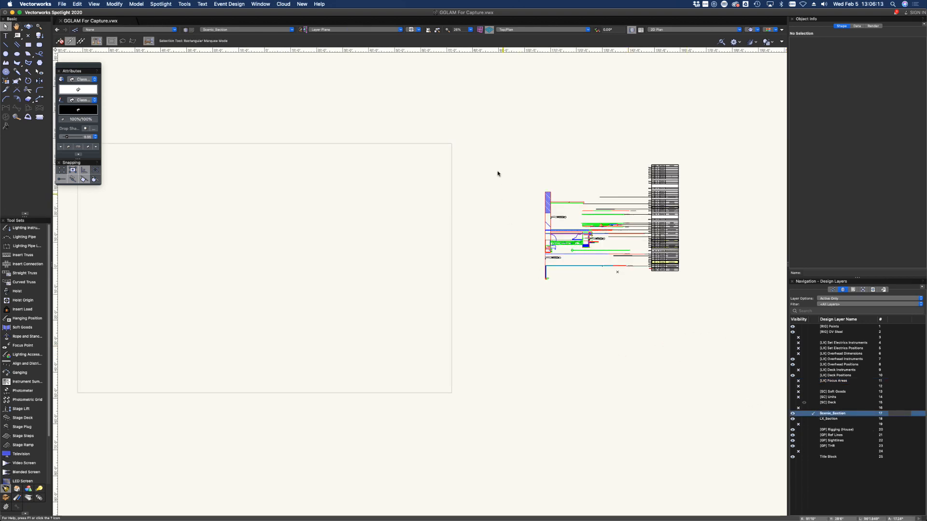
drag(496, 166, 651, 328)
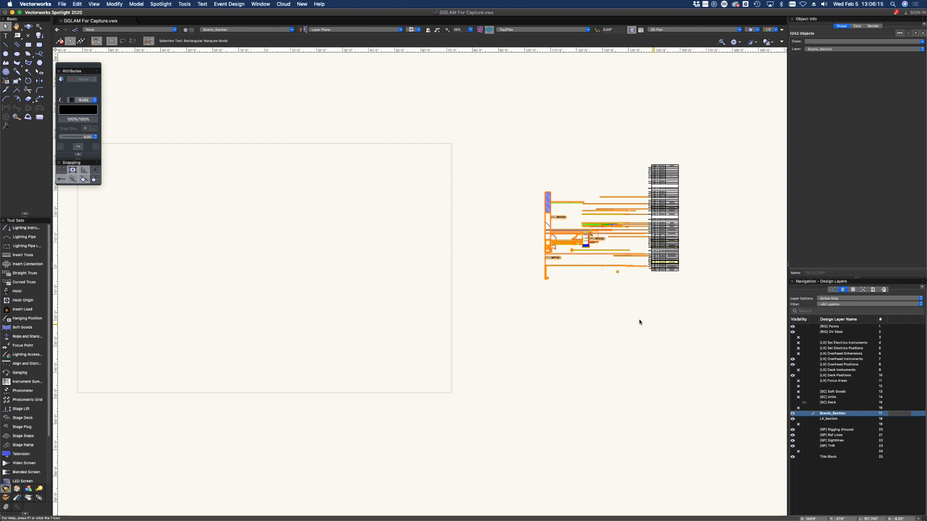
key(Delete)
- Set the layer options to Gray/Snap Others and examine the electrics in the stage section
right_click(619, 357)
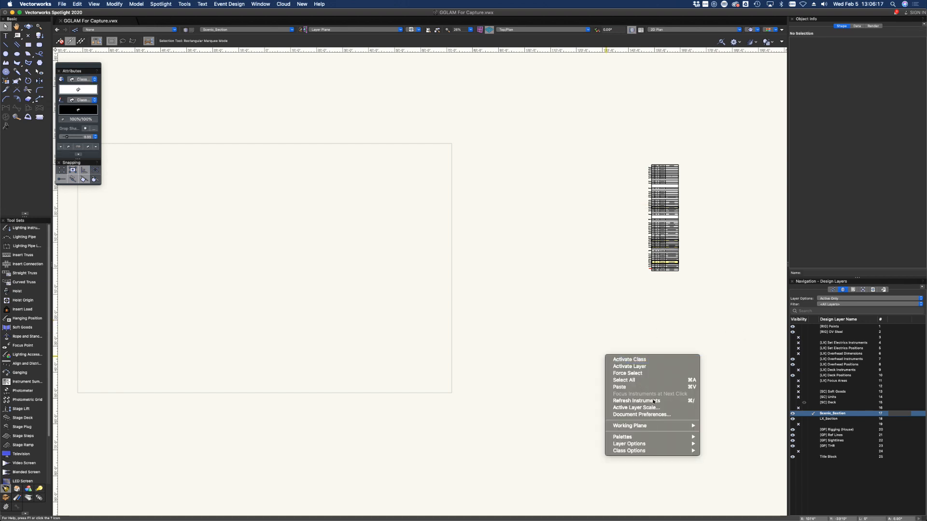
mouse_move(658, 444)
click(718, 457)
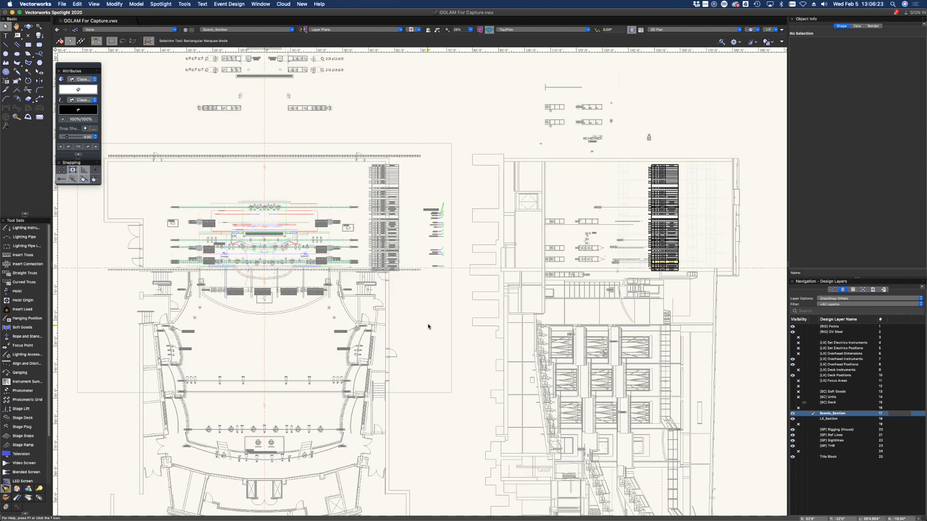
key(h)
drag(427, 326, 488, 340)
scroll(749, 277, up, 5)
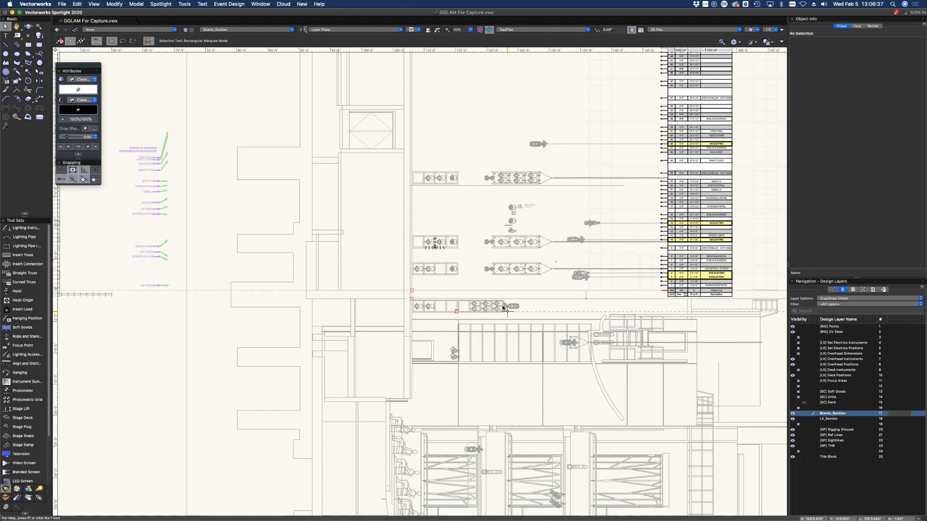
- Switch to TextEdit to check the electrics' trim heights in the GGLAM Z Values note, then return to the Vectorworks drawing
key(ctrl+Up)
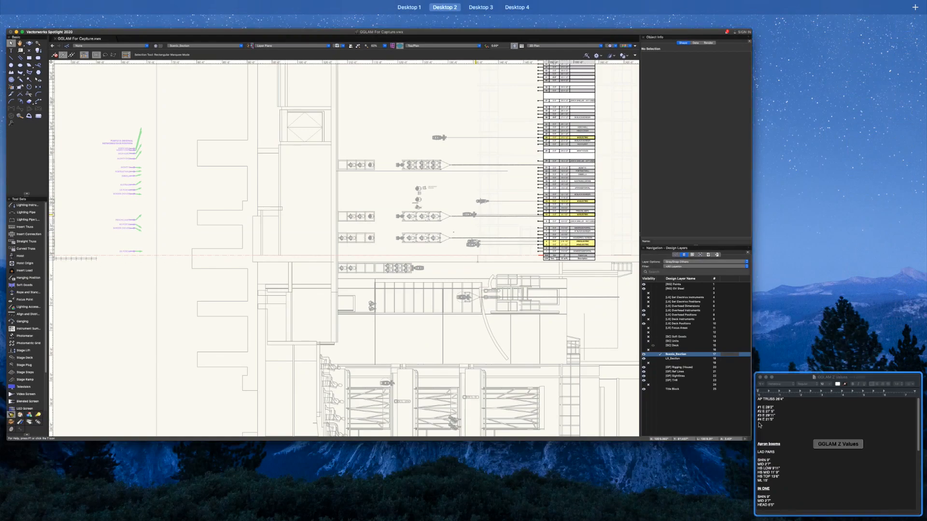
click(747, 334)
drag(739, 254, 757, 254)
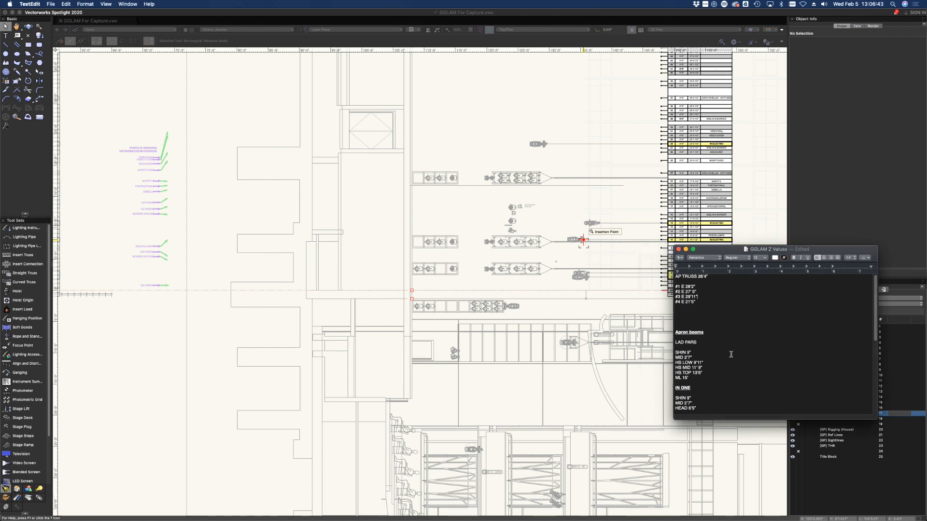
click(374, 289)
- Set the layer options to Show/Snap/Modify Others and turn the plan into an angled 3D view of the stage with the Flyover tool
scroll(375, 296, down, 5)
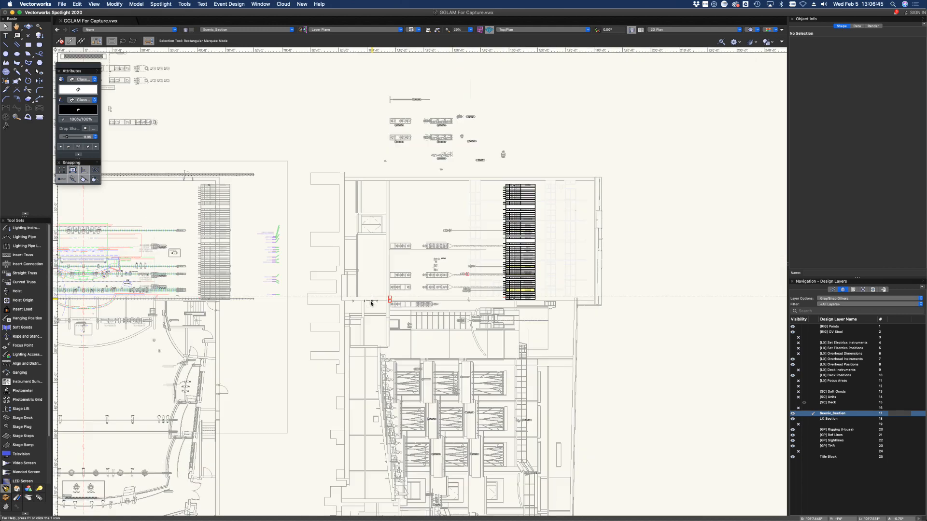
middle_drag(261, 262, 483, 271)
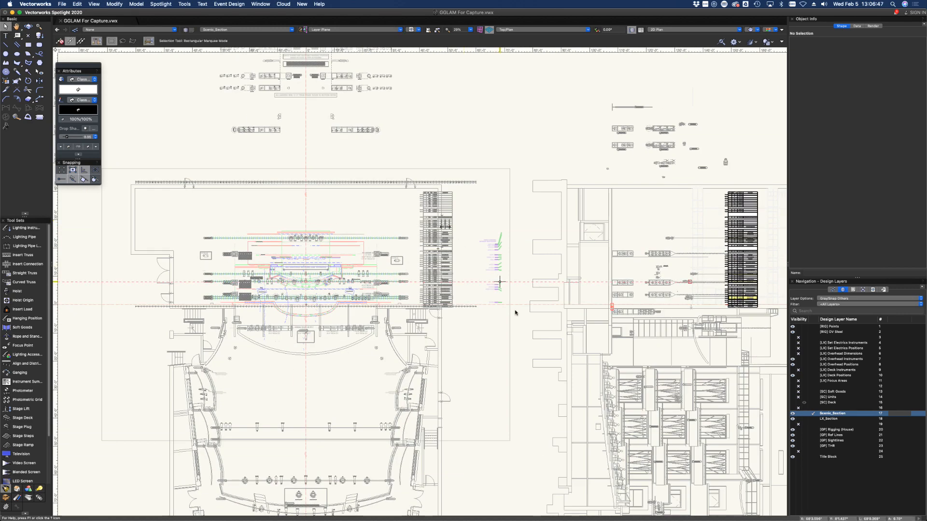
right_click(474, 349)
mouse_move(512, 437)
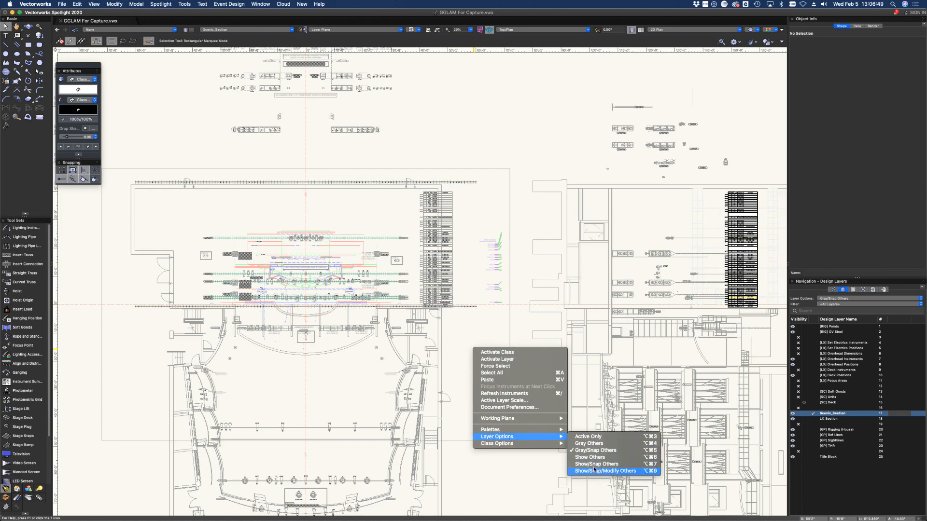
key(Escape)
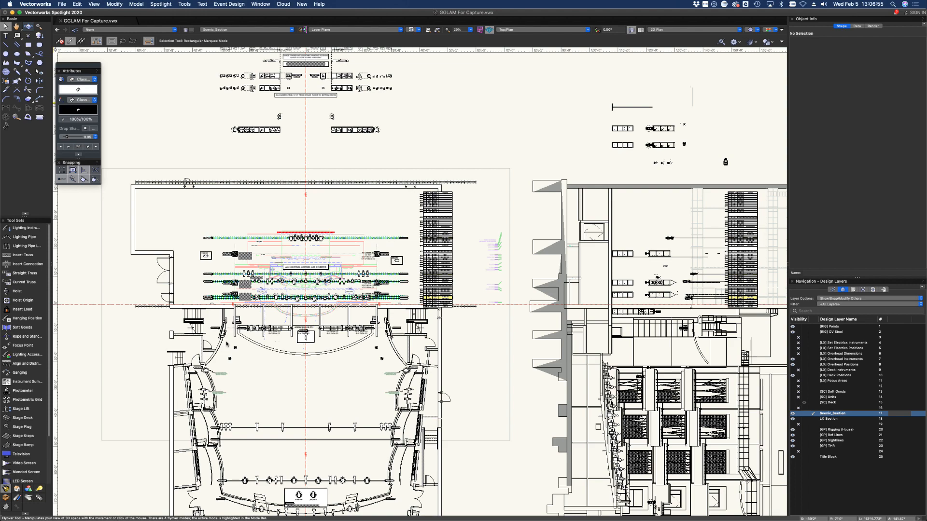
mouse_move(222, 347)
ctrl+middle_down()
mouse_move(217, 352)
mouse_move(58, 122)
mouse_move(310, 233)
mouse_move(303, 480)
ctrl+middle_up()
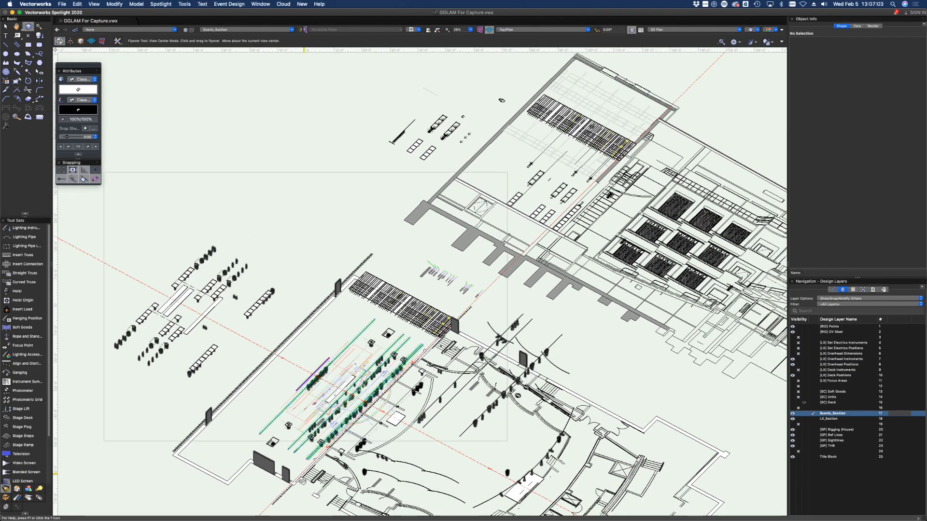
scroll(303, 481, up, 5)
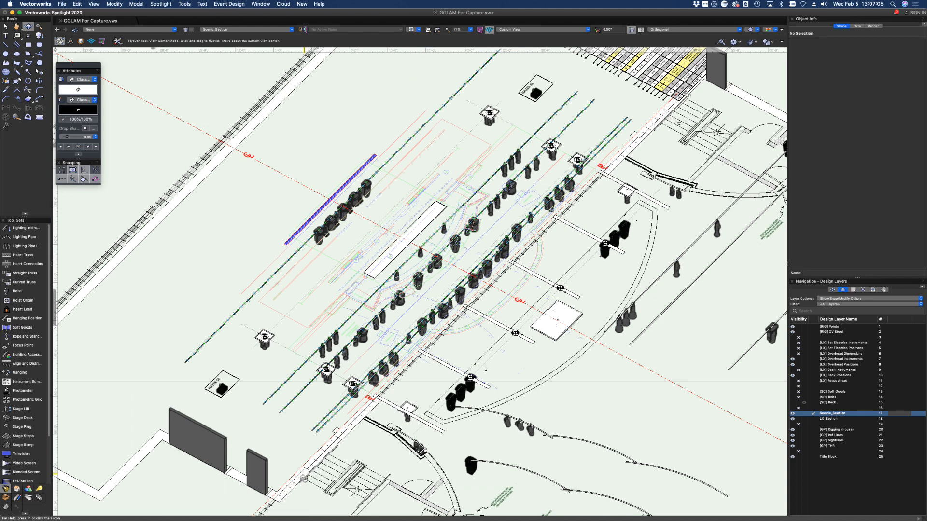
- Select both #1 electric hanging positions and set their Z height to the 28'2" trim from the Z values note
key(x)
click(325, 429)
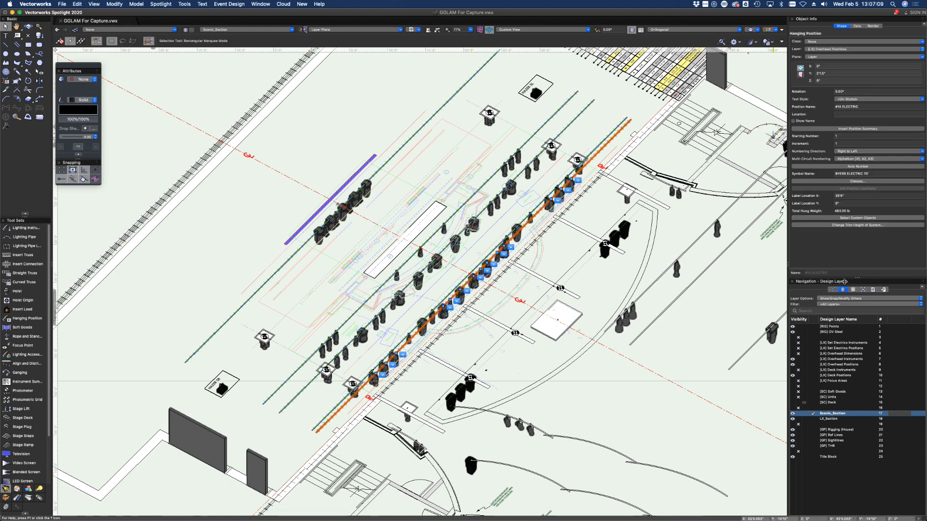
key(ctrl+Up)
click(856, 381)
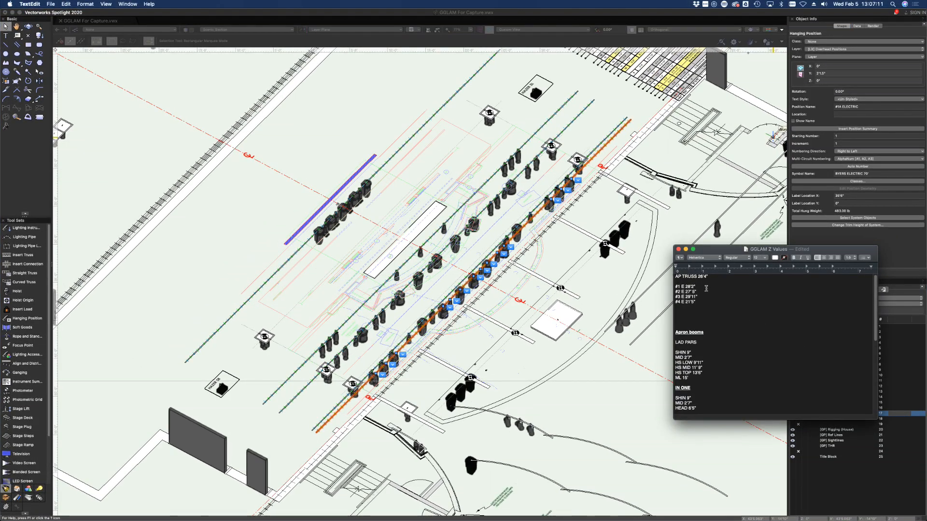
click(327, 421)
shift+click(328, 415)
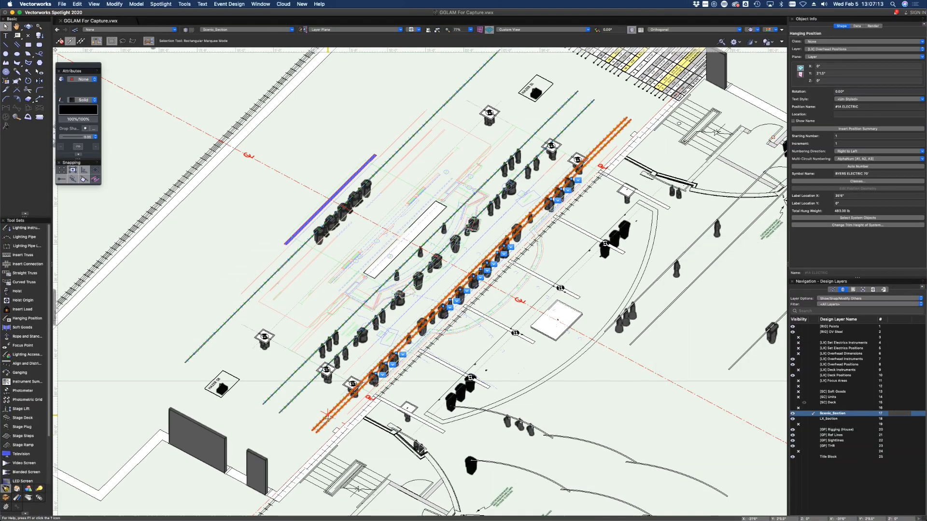
click(833, 83)
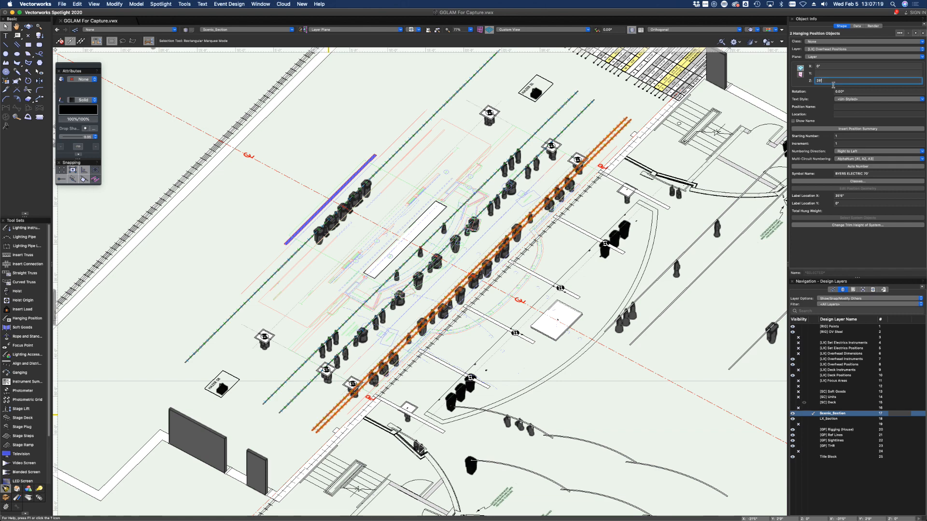
key(Return)
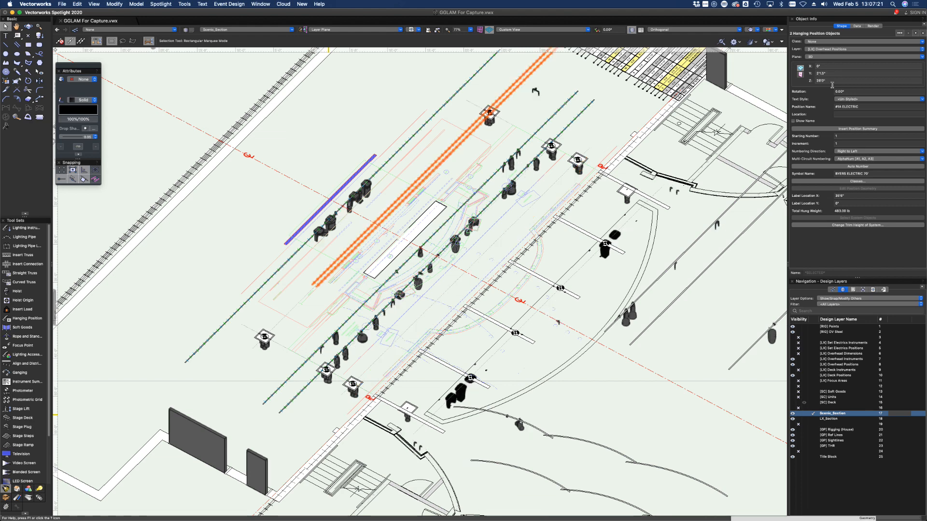
key(2)
click(824, 83)
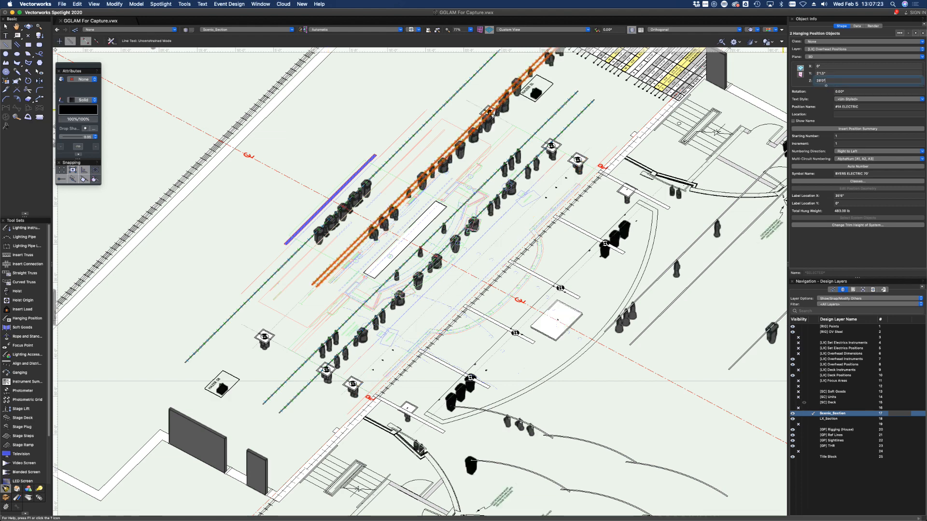
text(2)
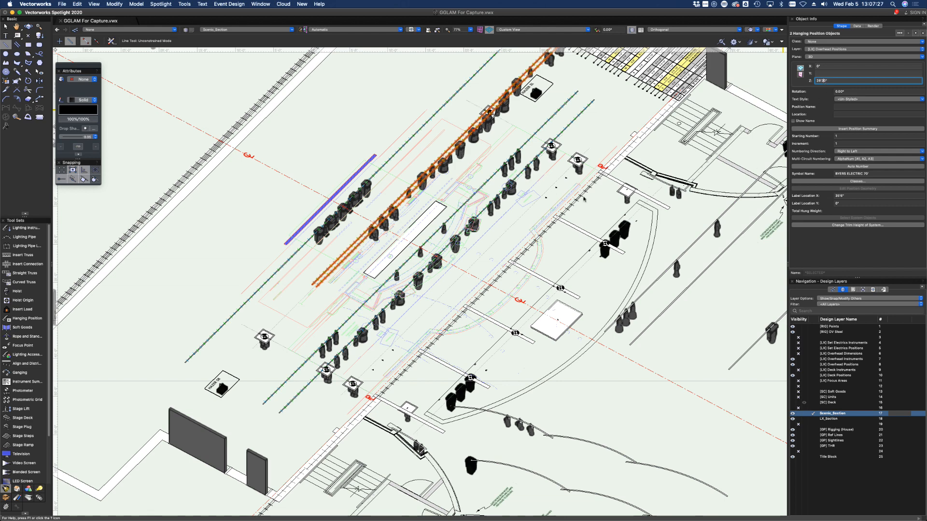
key(Return)
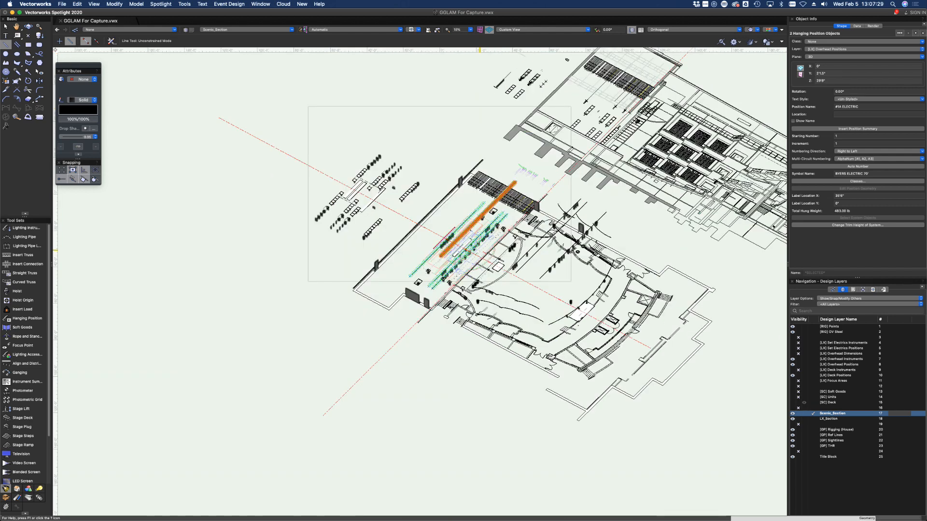
- Orbit the 3D view for a clear look at the electrics and check the #2 electric's trim in the GGLAM Z Values note
scroll(471, 230, up, 5)
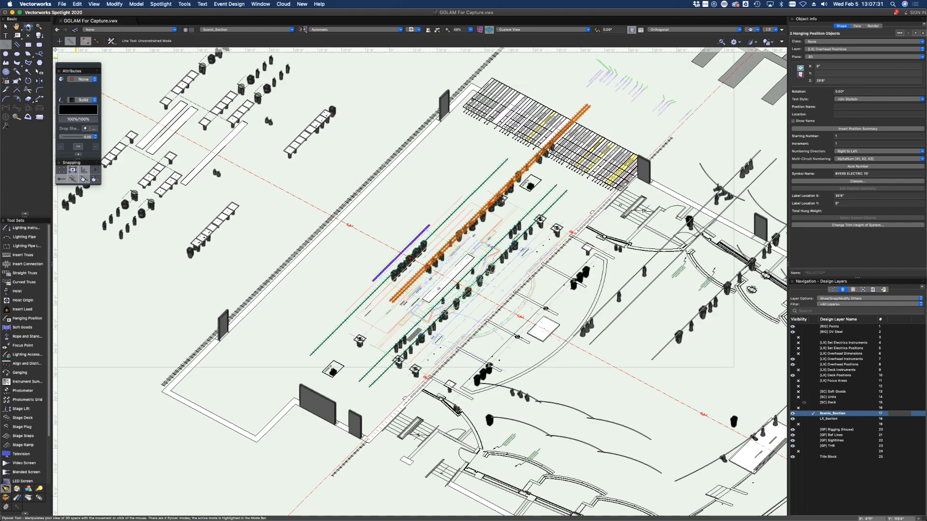
click(28, 27)
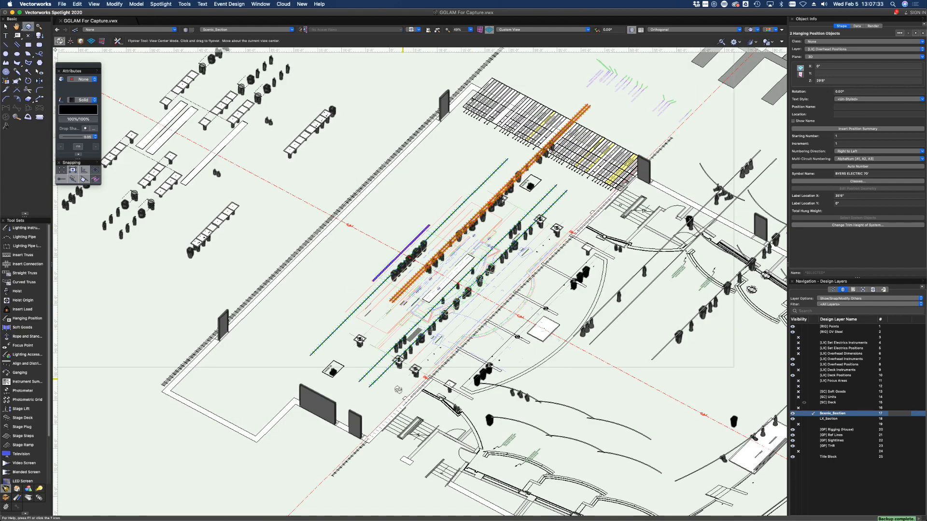
drag(392, 395, 401, 328)
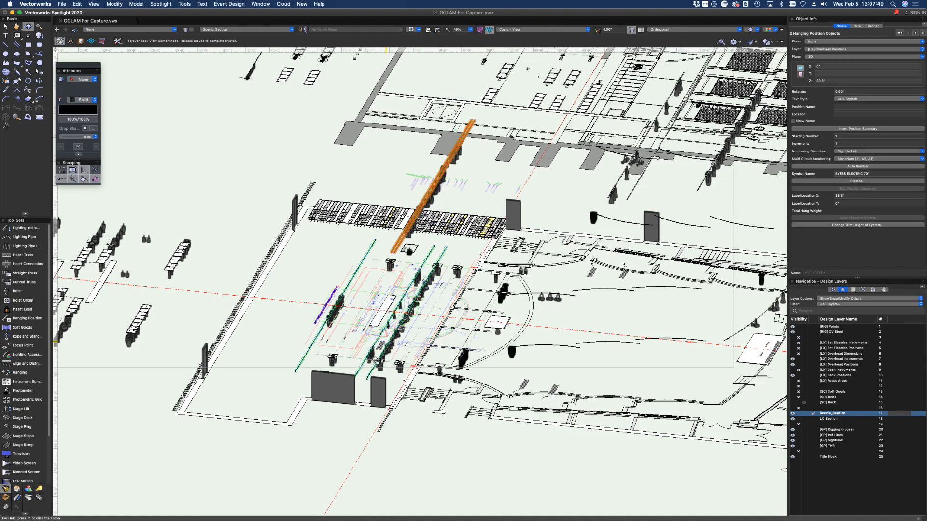
drag(376, 360, 422, 371)
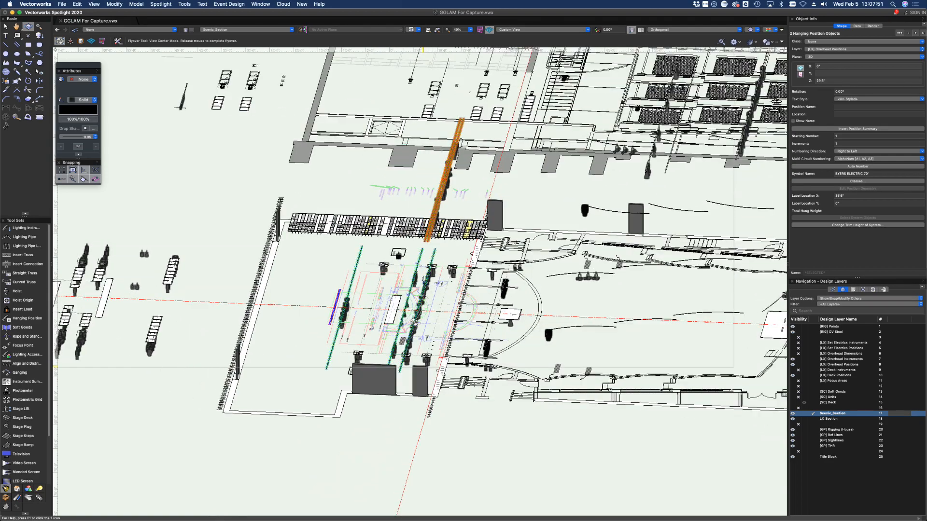
key(x)
scroll(413, 329, up, 3)
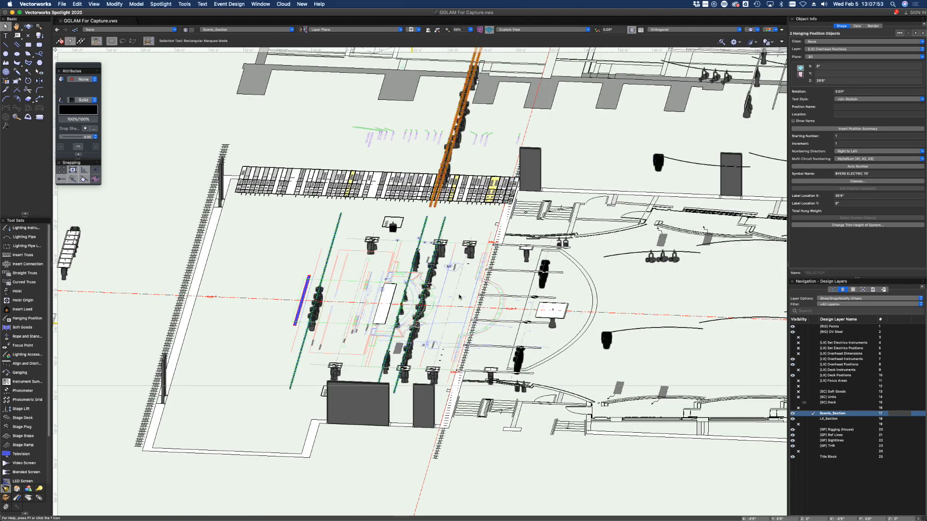
key(ctrl+Up)
click(831, 413)
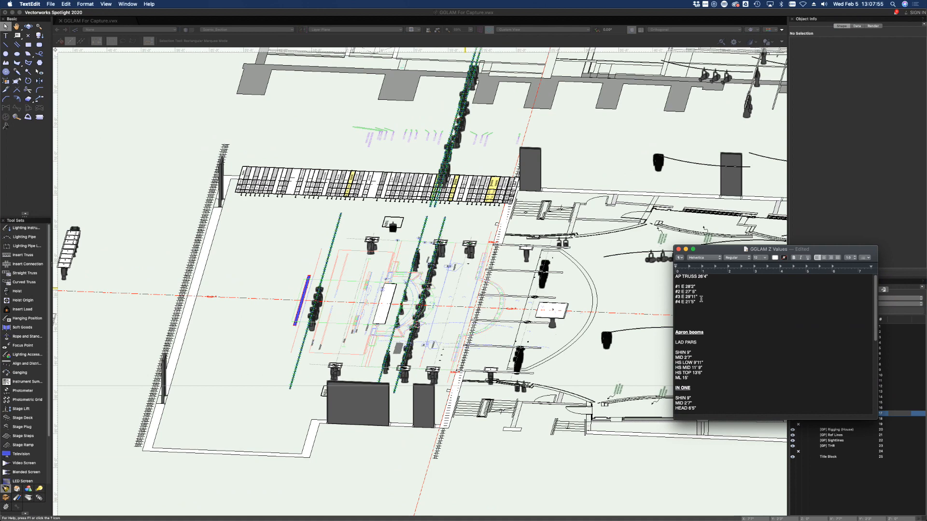
drag(687, 292, 686, 293)
click(559, 378)
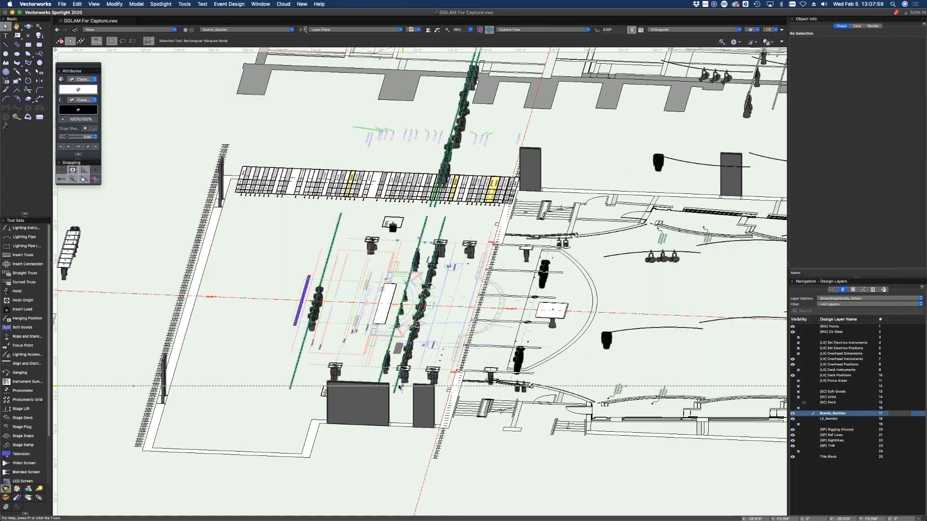
- Try to set the Z height of the #2 electric hanging position to 27'5"
click(416, 392)
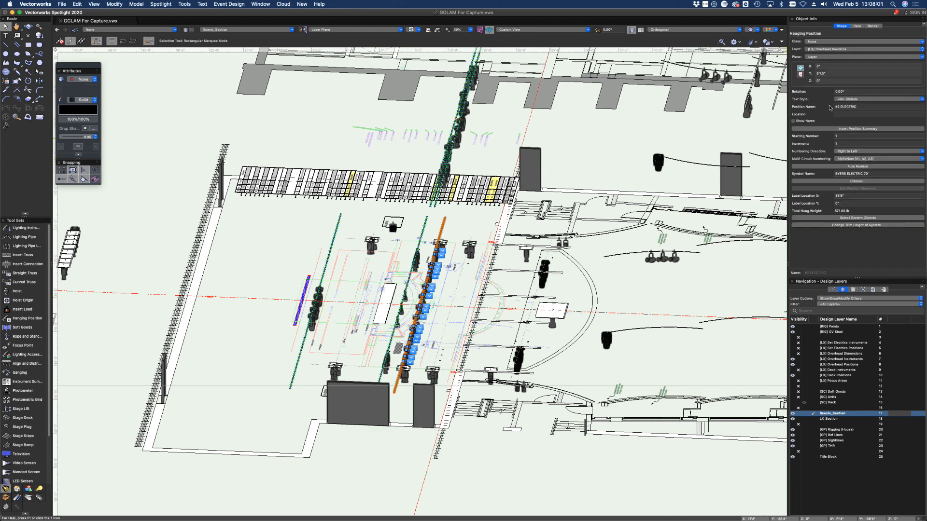
click(836, 82)
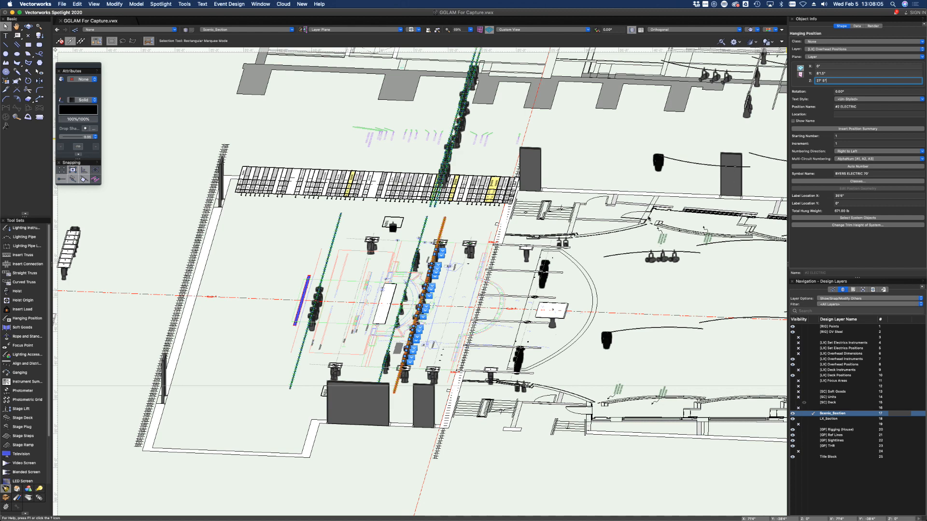
key(Return)
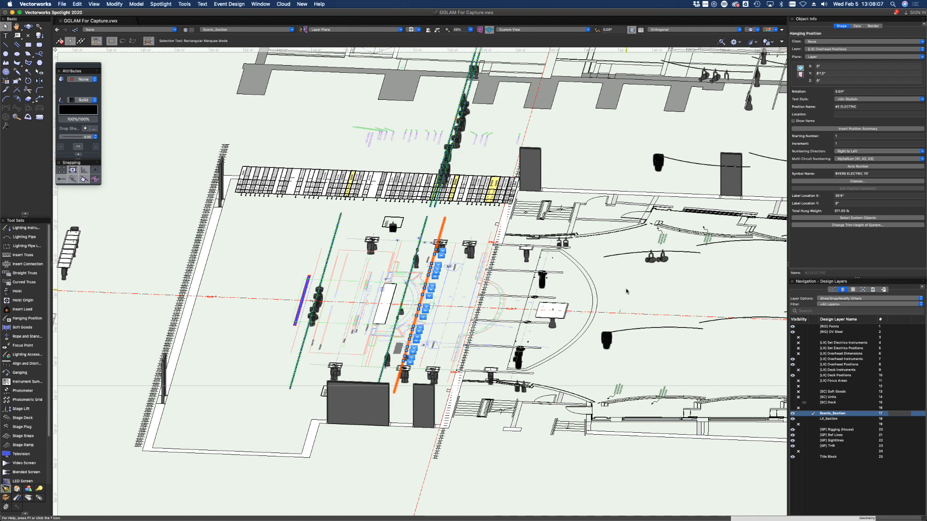
click(627, 291)
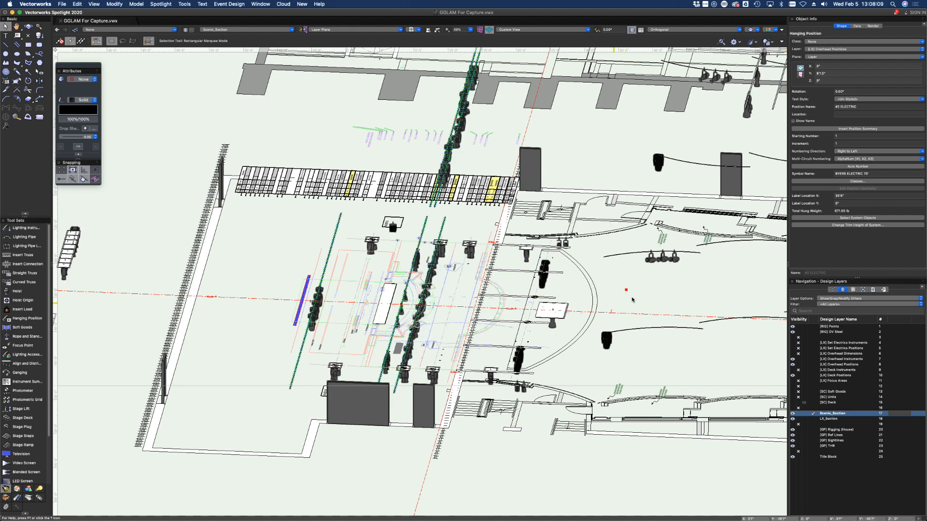
click(546, 319)
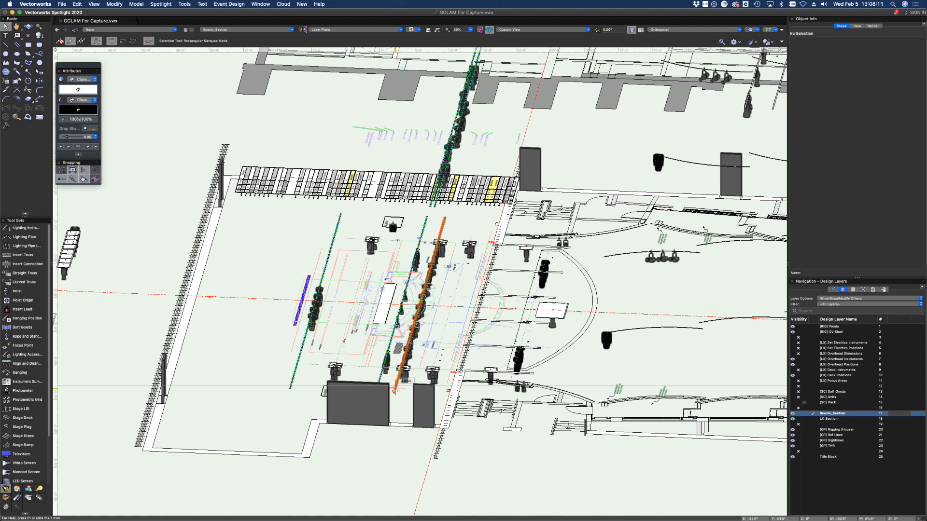
- Select the #2 electric hanging position and set its Z height to 27'5"
click(394, 390)
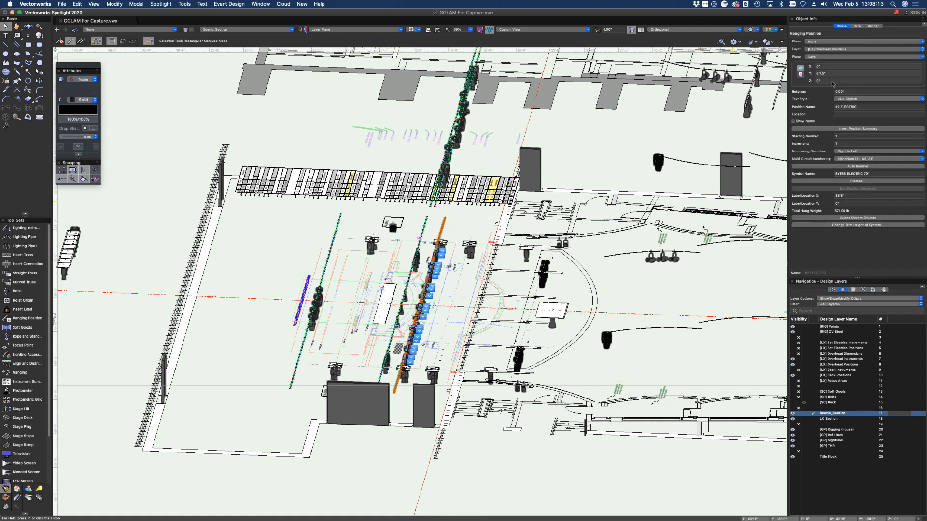
click(832, 81)
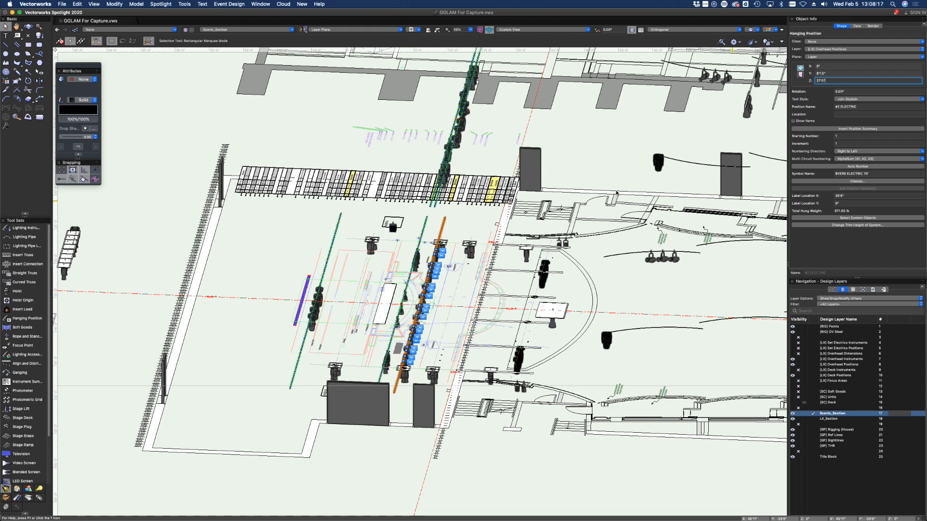
text(27'5)
key(Return)
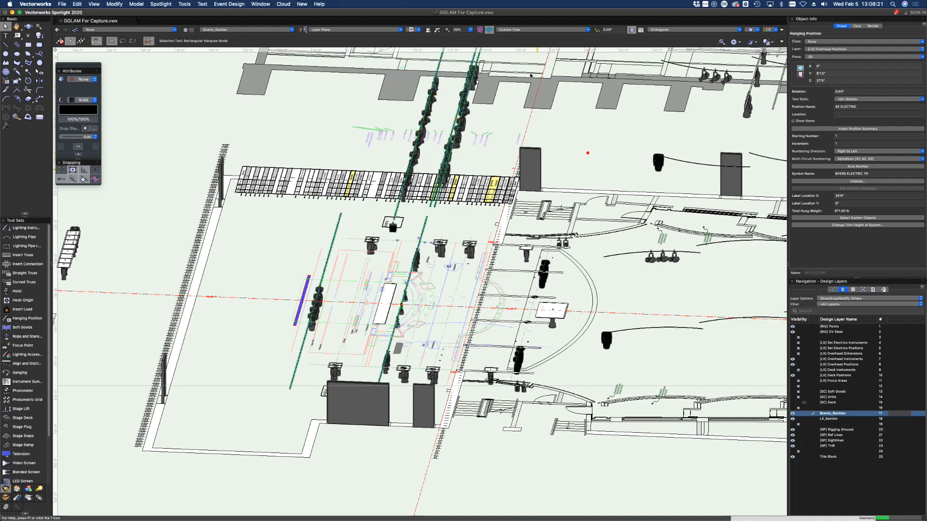
- Check the trim in the GGLAM Z Values note and set the #3 electric hanging position's Z height to 29'11"
key(ctrl+Up)
click(820, 425)
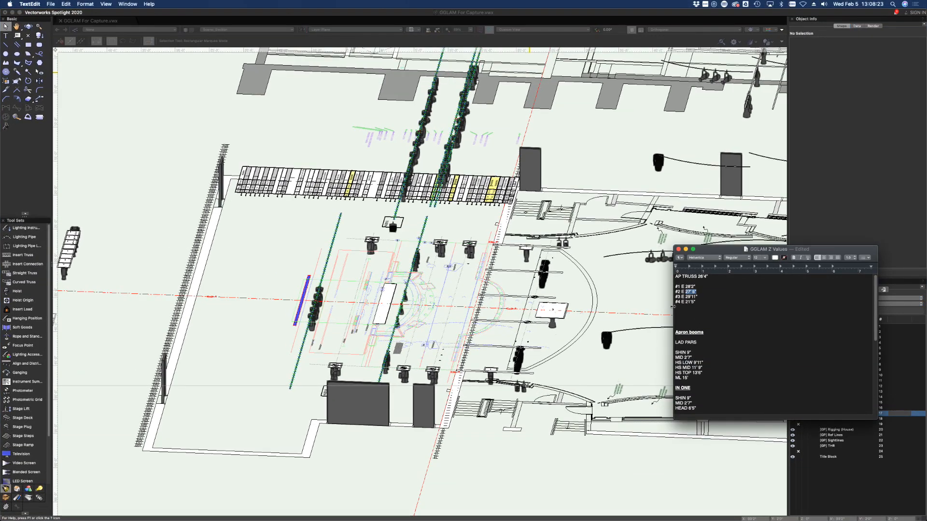
click(553, 485)
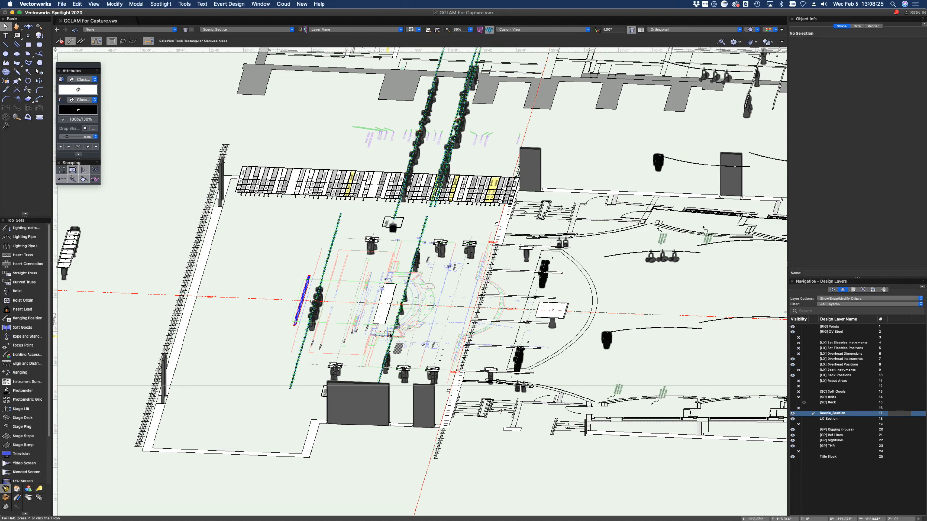
click(420, 254)
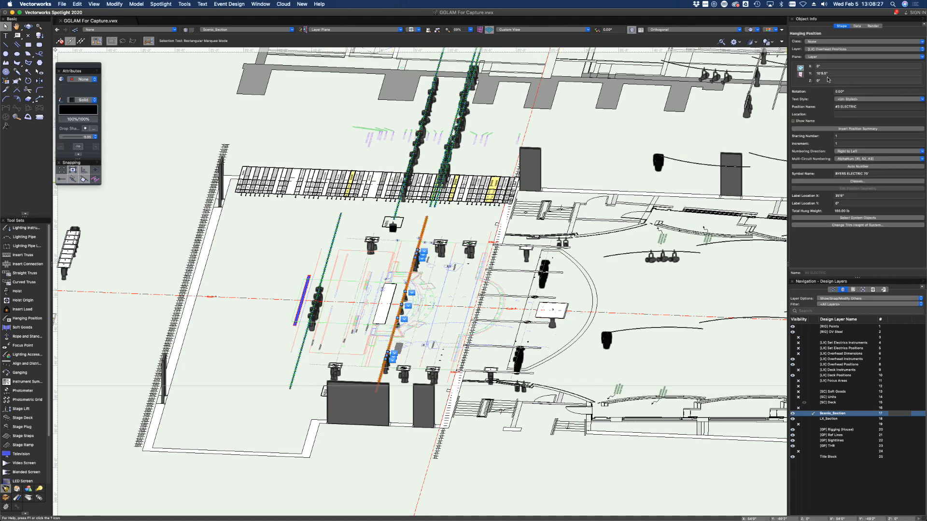
click(826, 80)
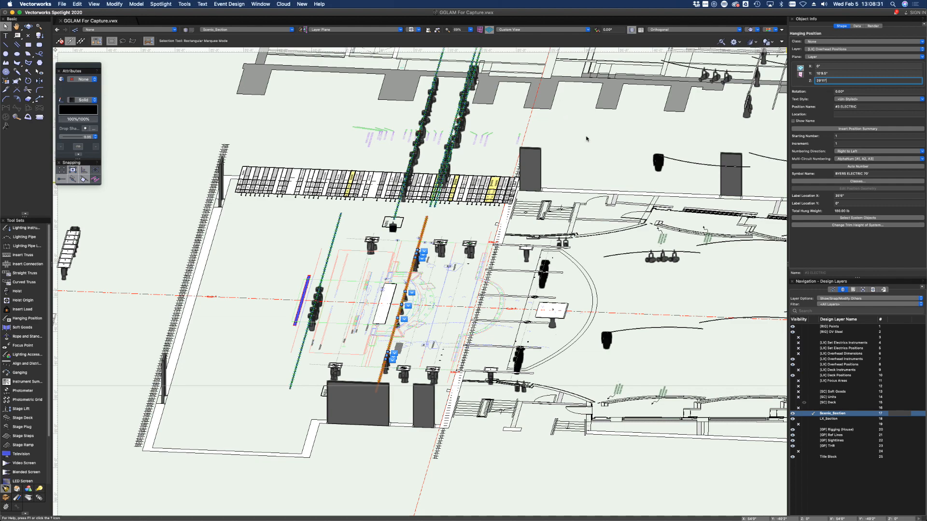
text(29'11")
key(Return)
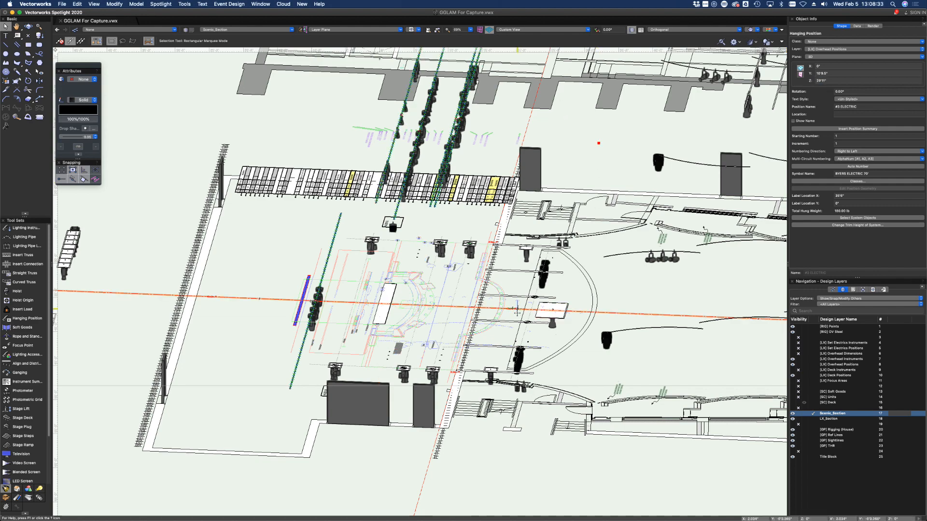
- Check the trim in the GGLAM Z Values note and set the #4 electric hanging position's Z height to 21'5"
key(ctrl+Up)
click(837, 427)
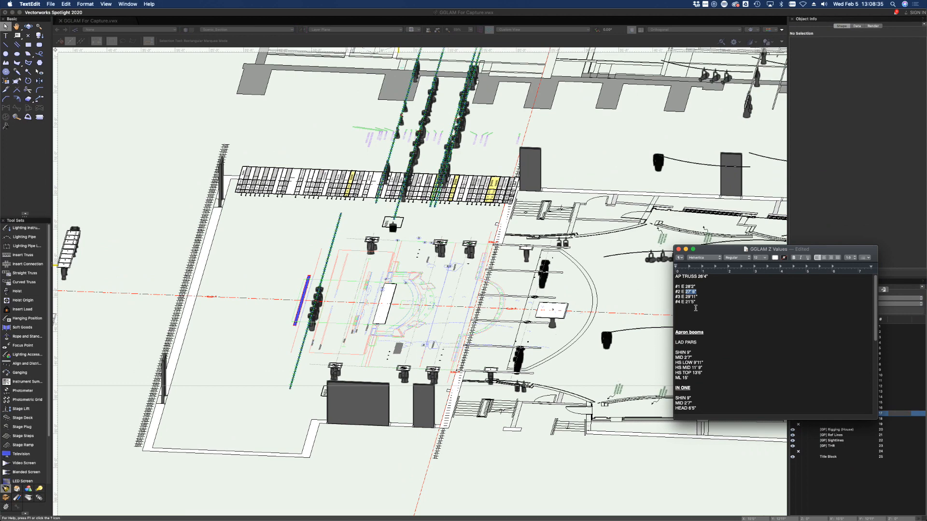
click(365, 370)
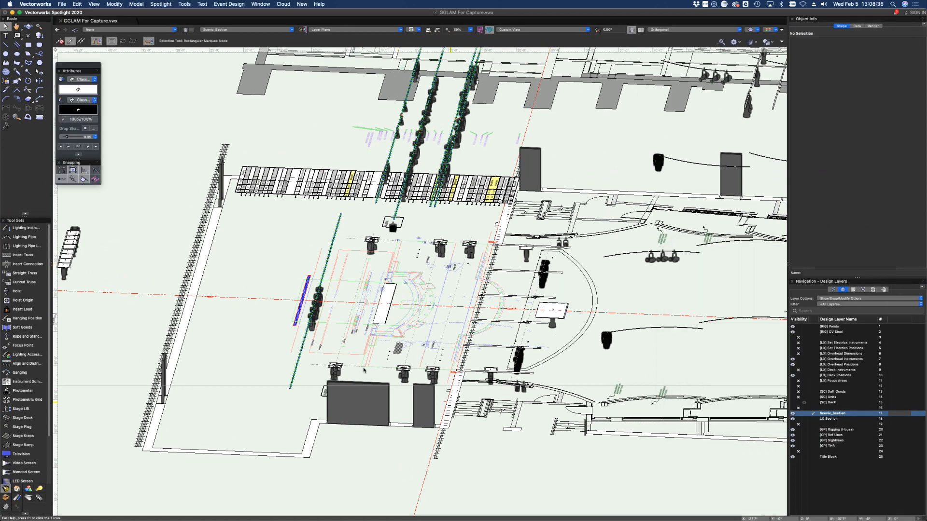
click(295, 369)
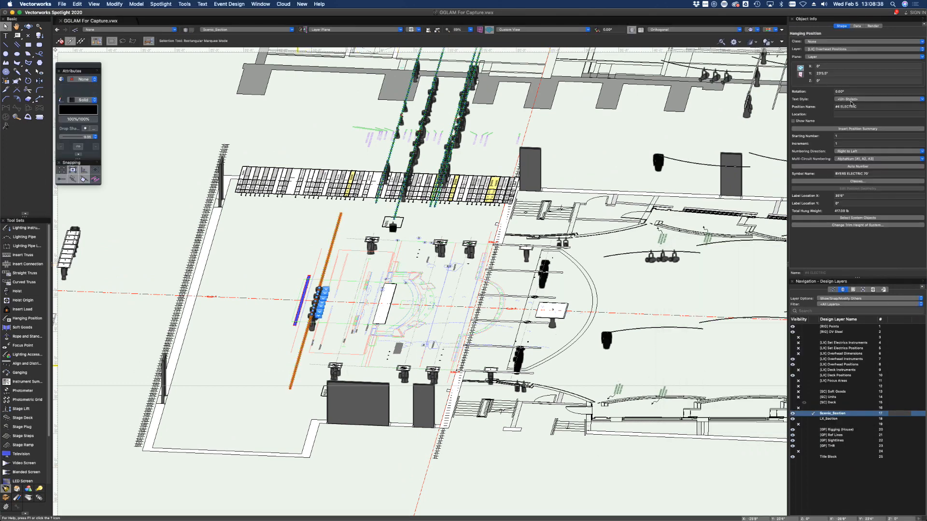
click(832, 85)
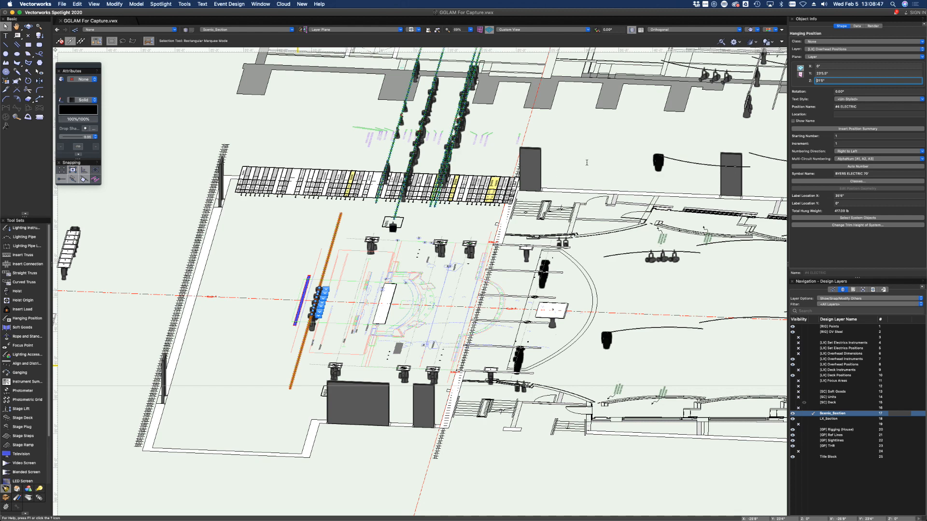
key(Return)
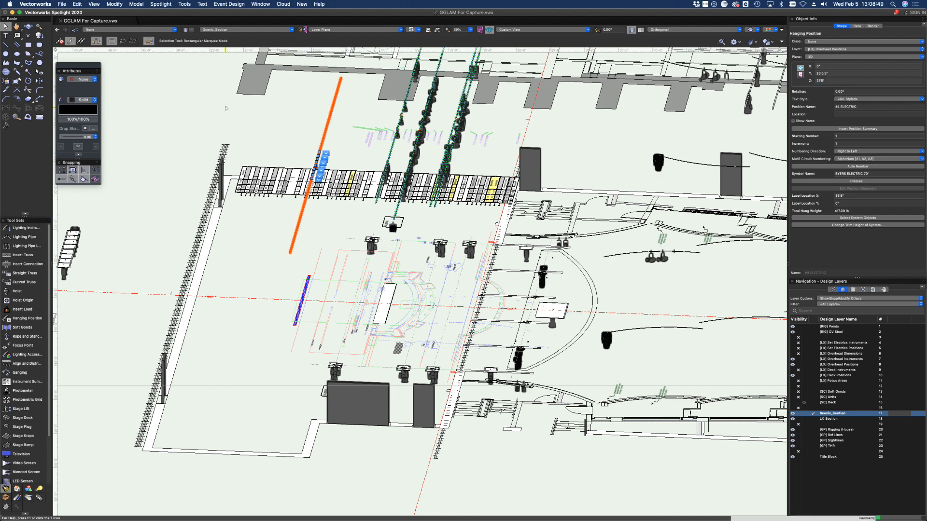
click(225, 108)
- Delete the two Radiance Hazer lighting devices, one on each side of the stage
mouse_move(335, 235)
middle_down()
mouse_move(341, 265)
mouse_move(369, 285)
mouse_move(386, 270)
mouse_move(470, 280)
mouse_move(366, 246)
mouse_move(374, 270)
middle_up()
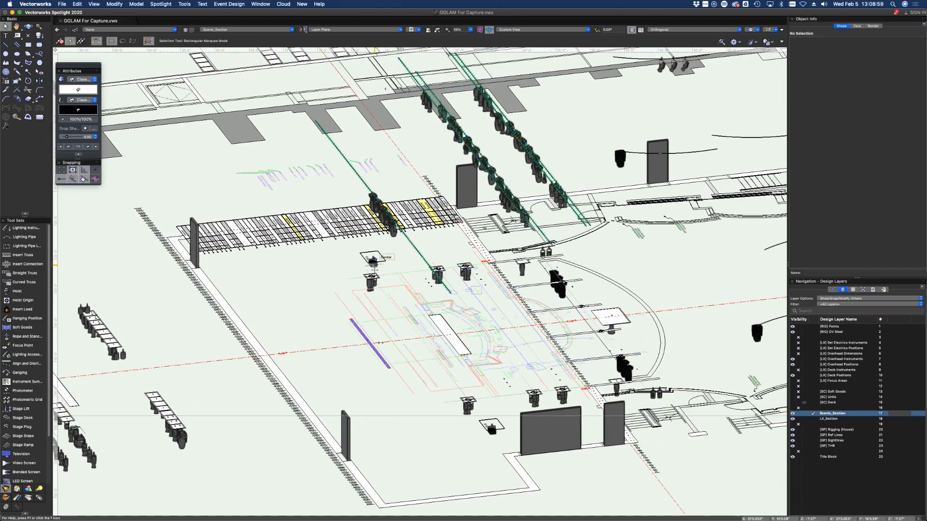
click(373, 260)
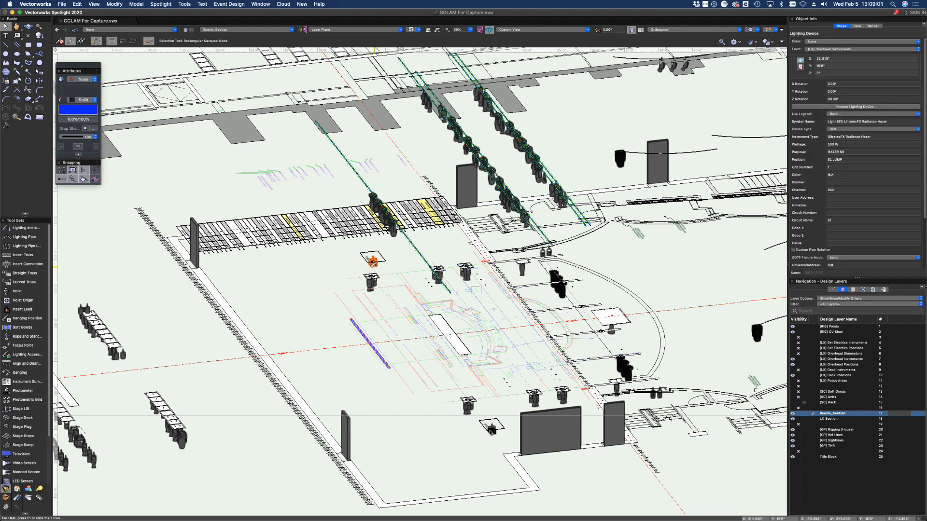
drag(491, 431, 492, 430)
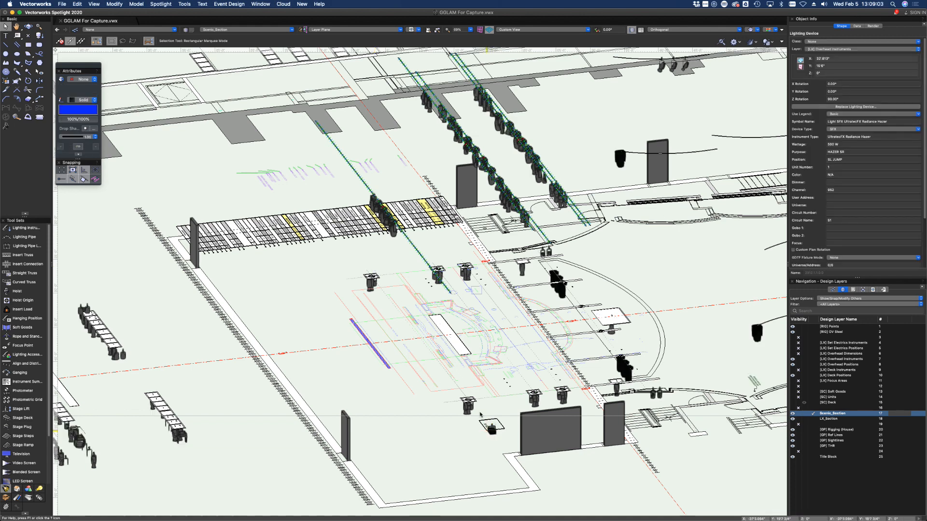
key(super+z)
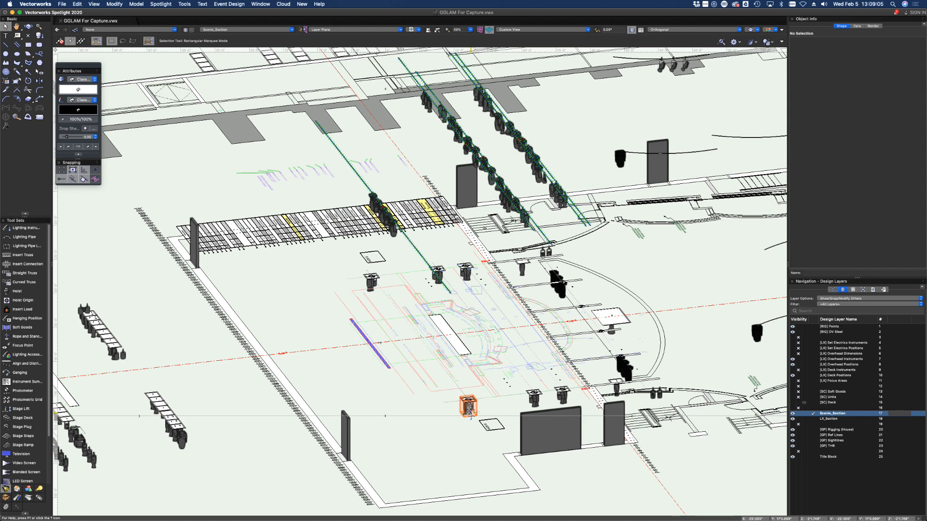
click(469, 408)
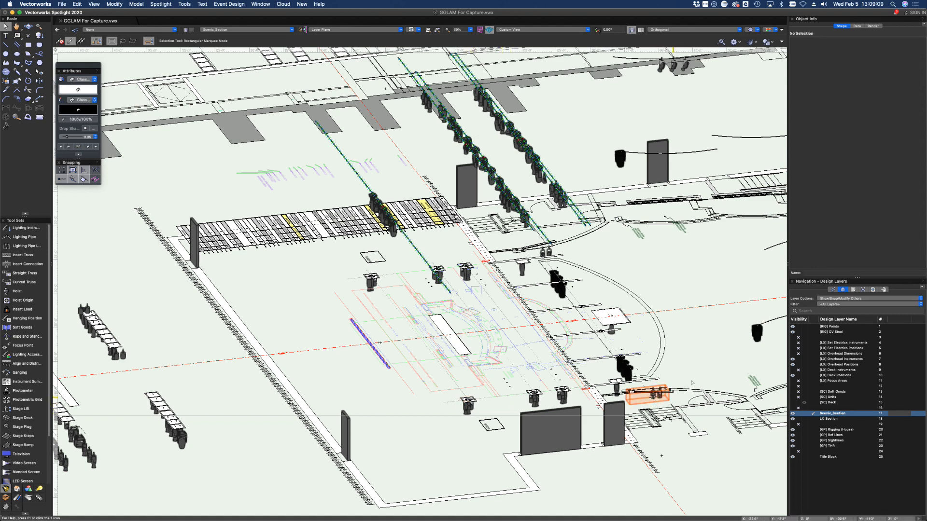
- Select the Elation Artiste Picasso lights on both sides of the apron truss and check the AP TRUSS trim in the GGLAM Z Values note
key(h)
drag(691, 377, 623, 389)
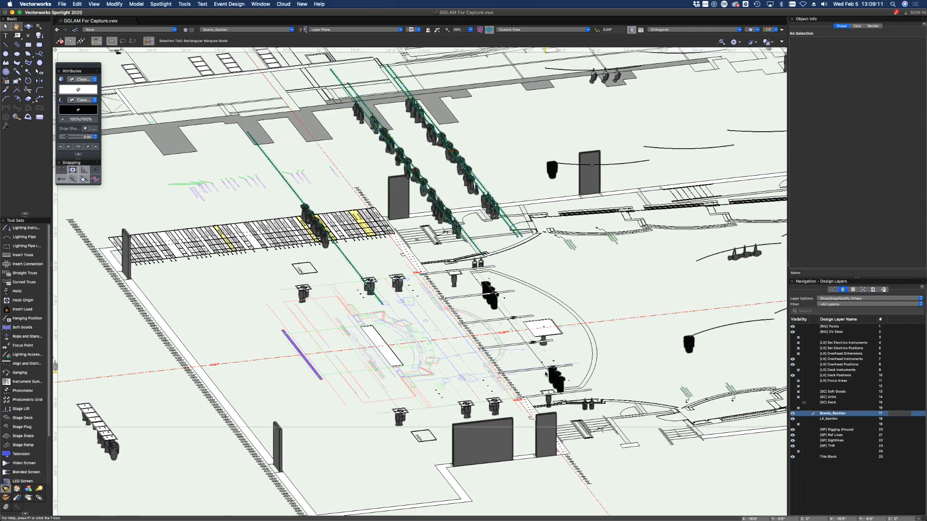
key(x)
key(shift+c)
drag(574, 414, 429, 416)
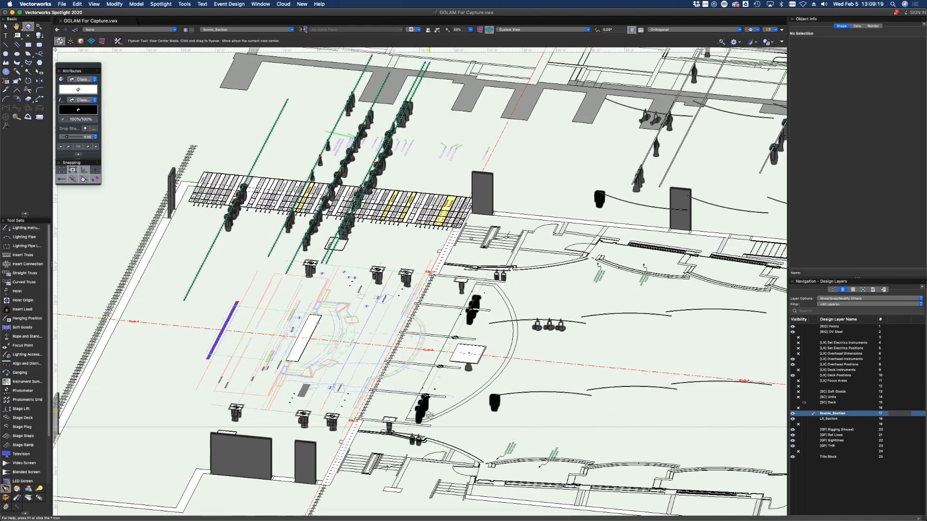
key(x)
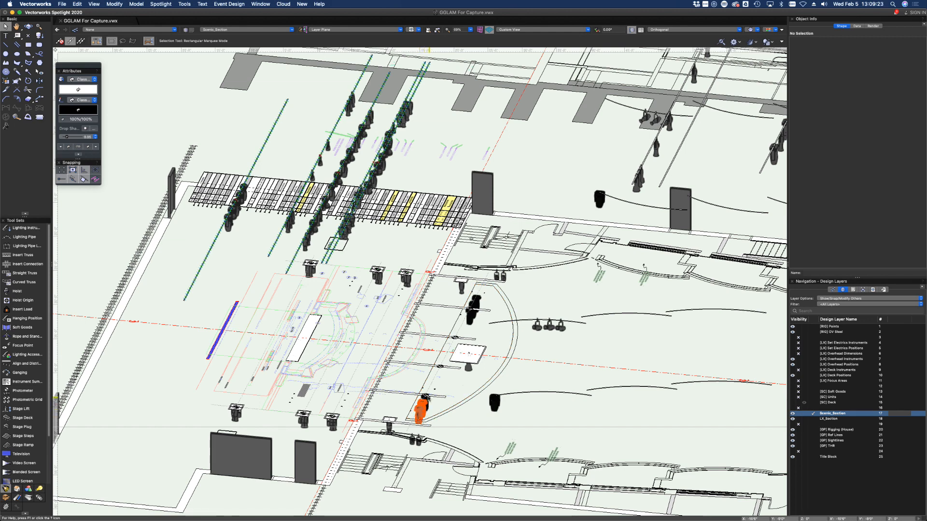
click(425, 398)
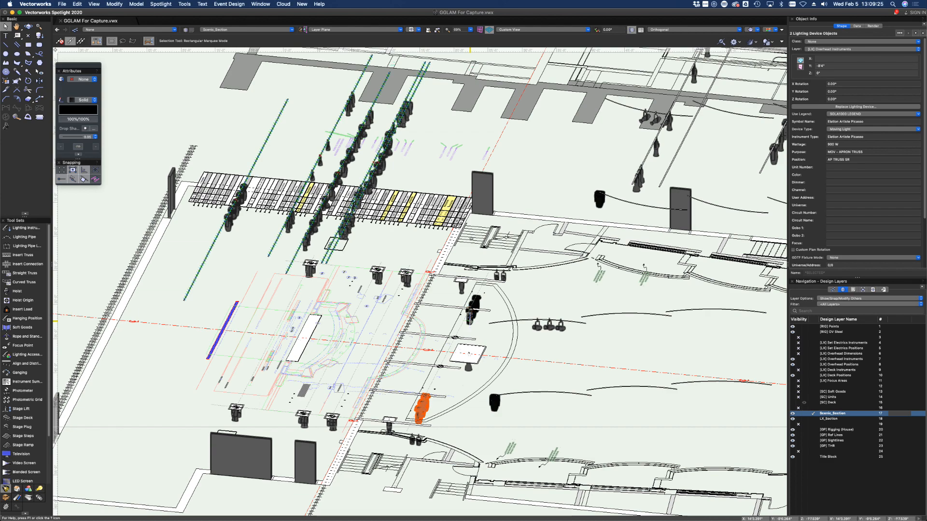
shift+click(475, 316)
key(ctrl+Up)
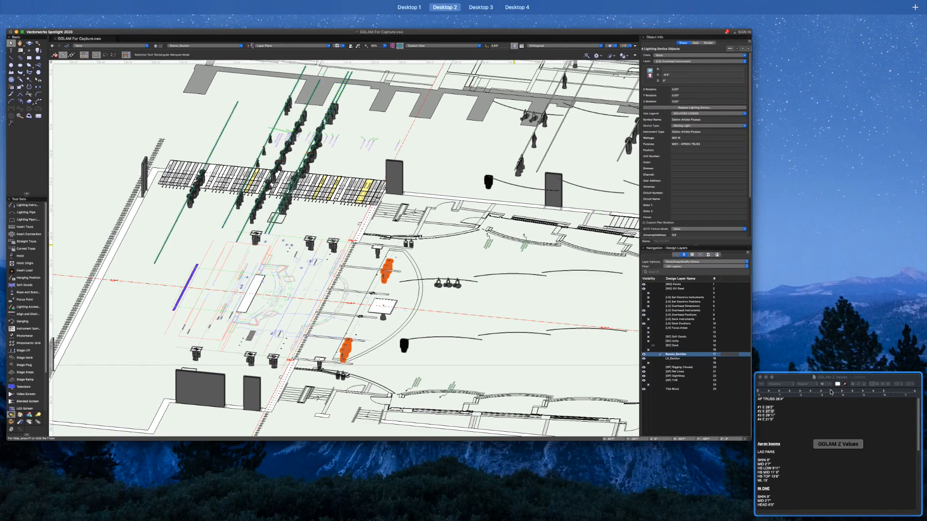
click(825, 437)
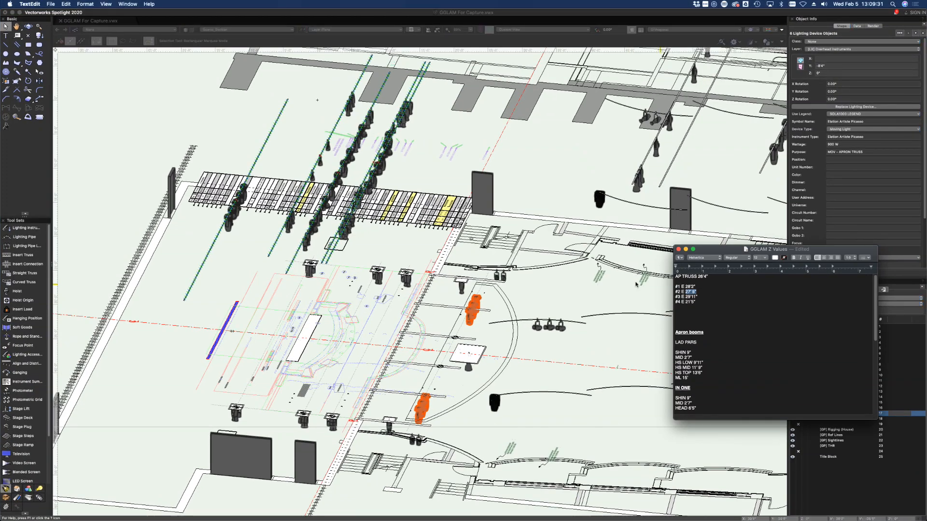
click(830, 59)
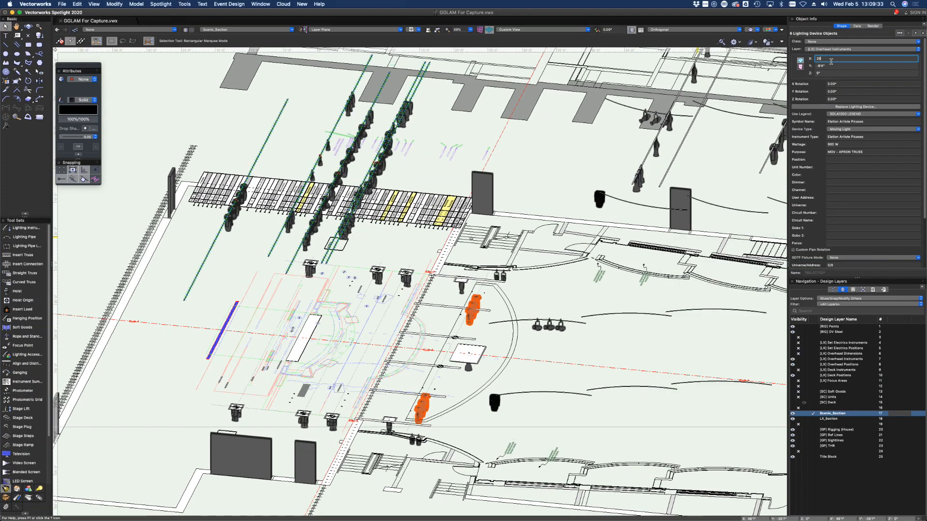
text(26'4")
key(Return)
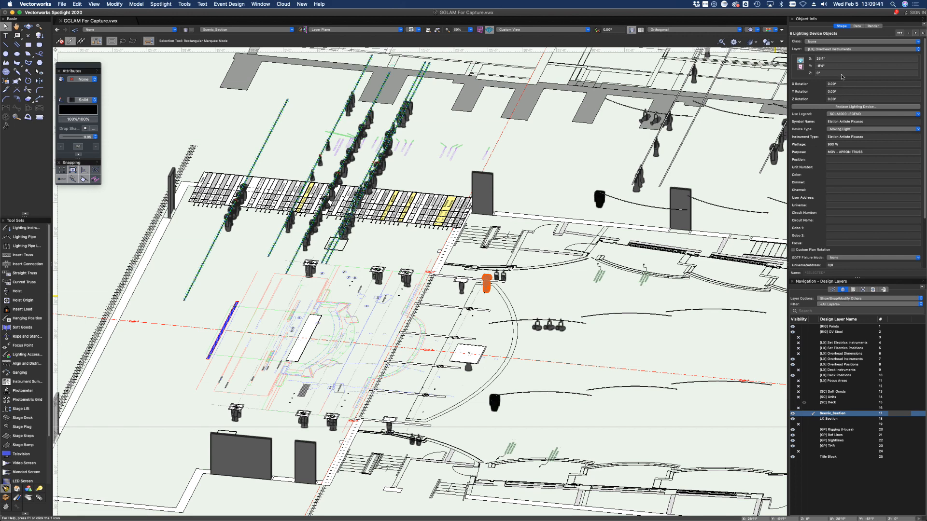
click(534, 185)
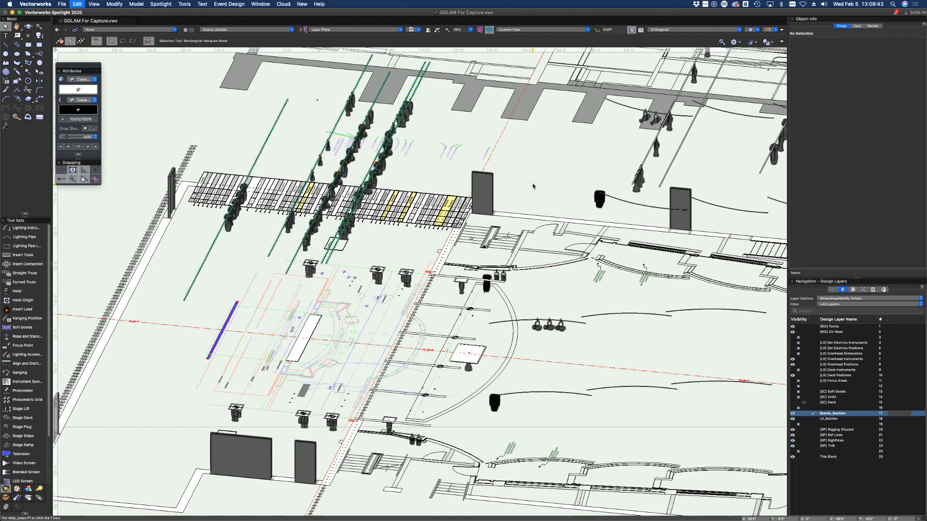
key(super+z)
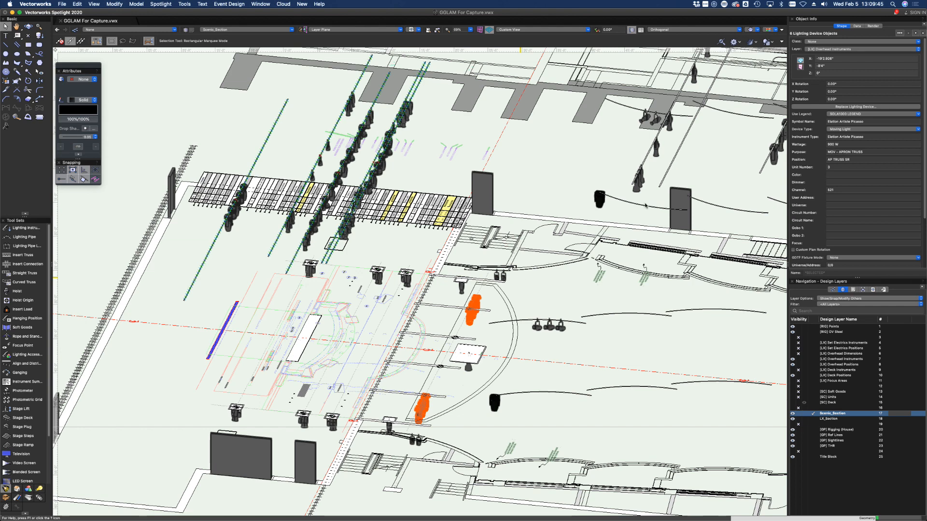
- Set the Z height of the selected apron truss lighting devices to 26'4"
click(827, 77)
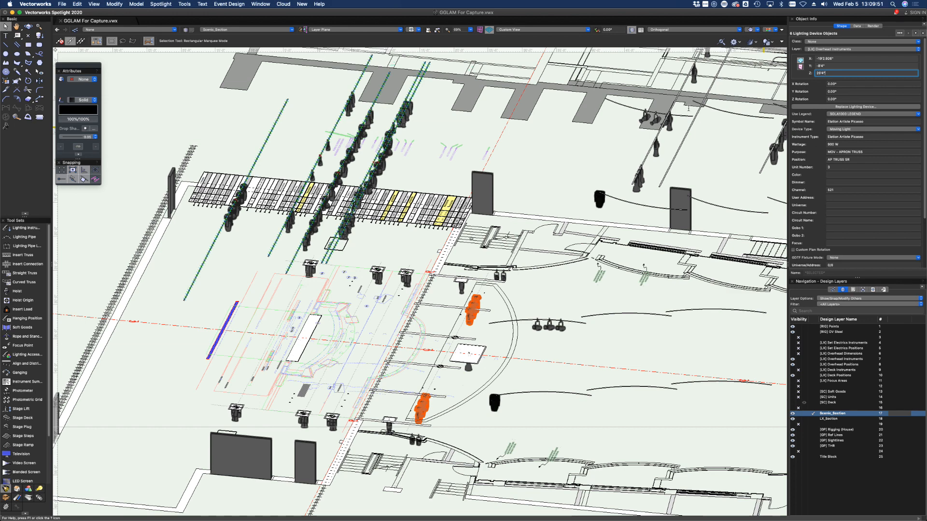
key(Return)
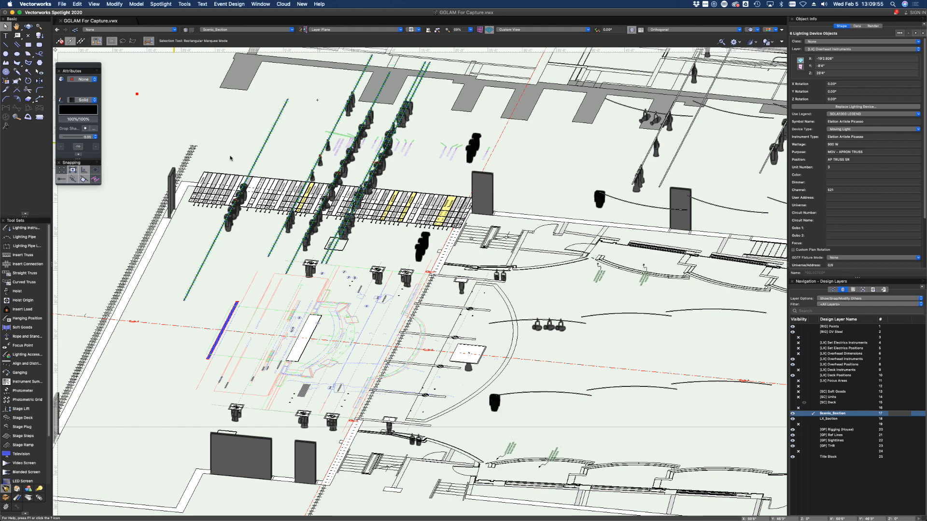
scroll(230, 158, down, 5)
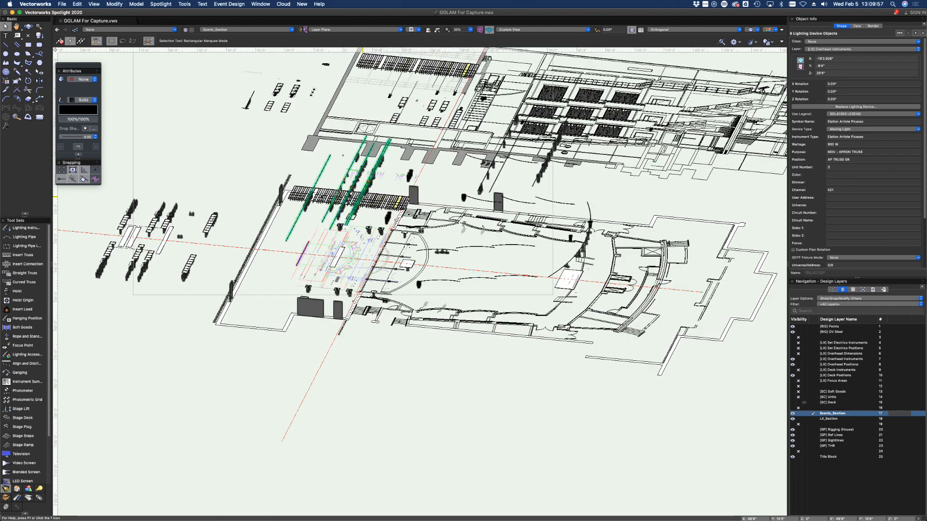
click(343, 155)
scroll(343, 155, up, 1)
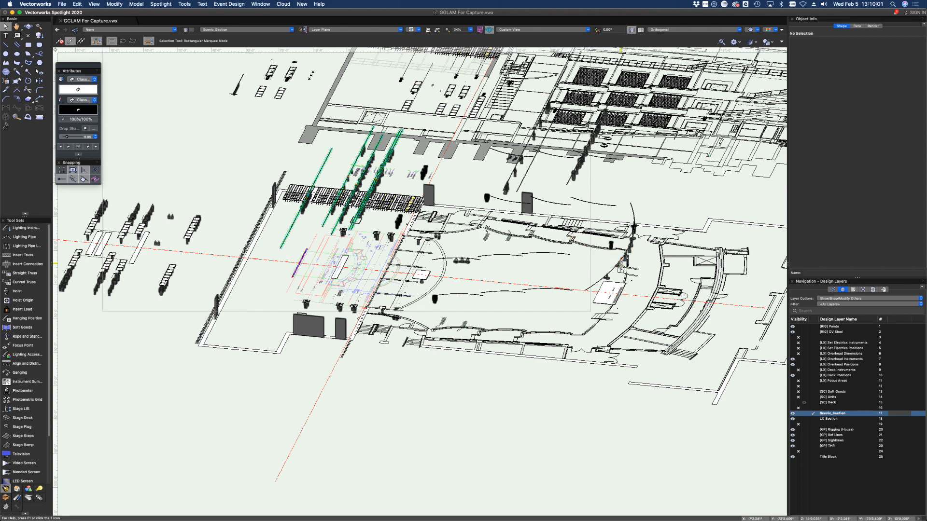
- In the Left view, move the raised balcony rail Elation Artiste Picasso straight down to line up with the other balcony rail fixtures
key(1)
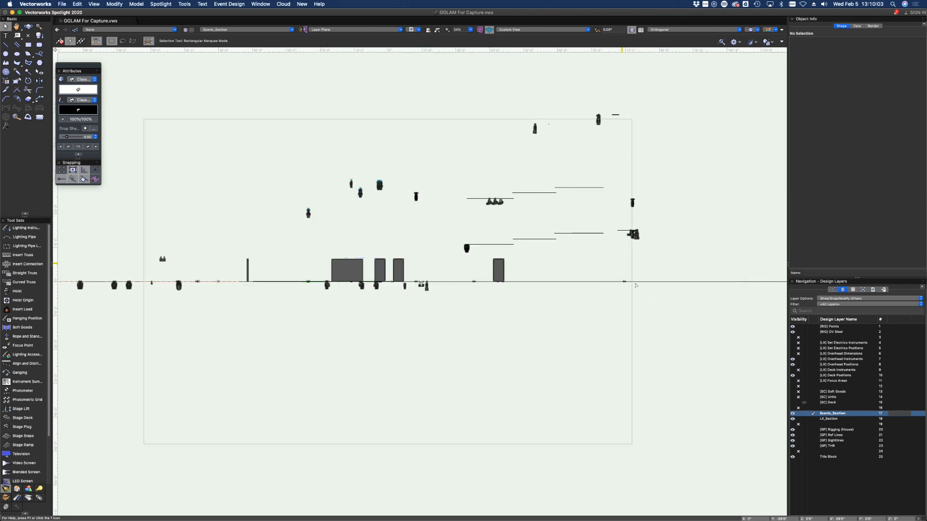
scroll(667, 208, up, 4)
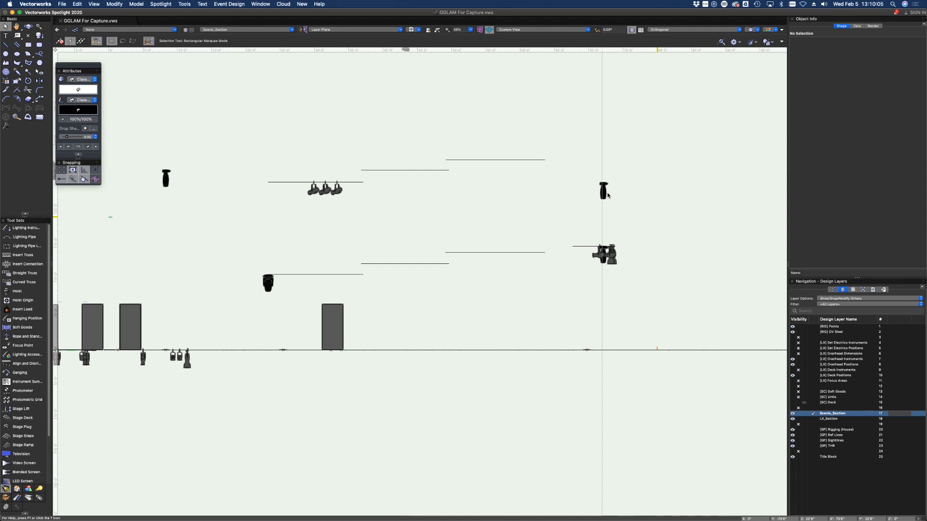
click(604, 191)
scroll(631, 199, up, 3)
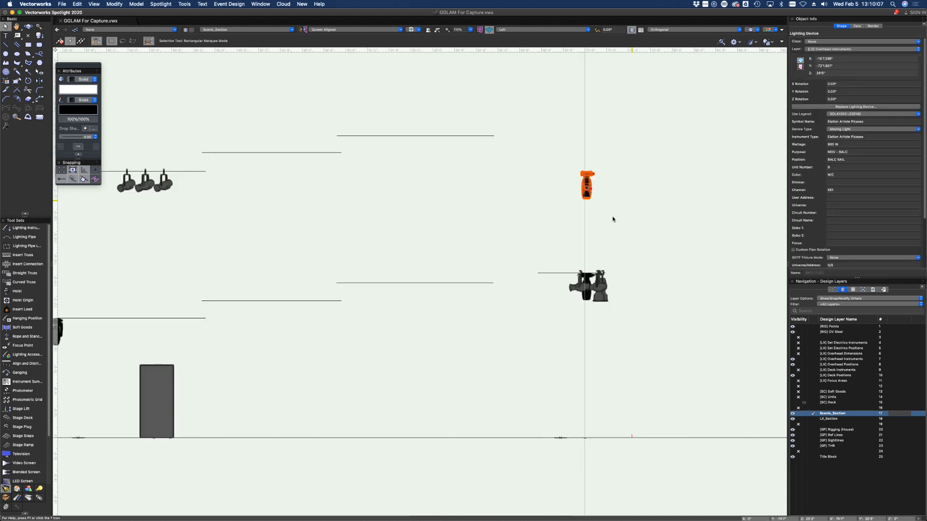
scroll(613, 219, up, 3)
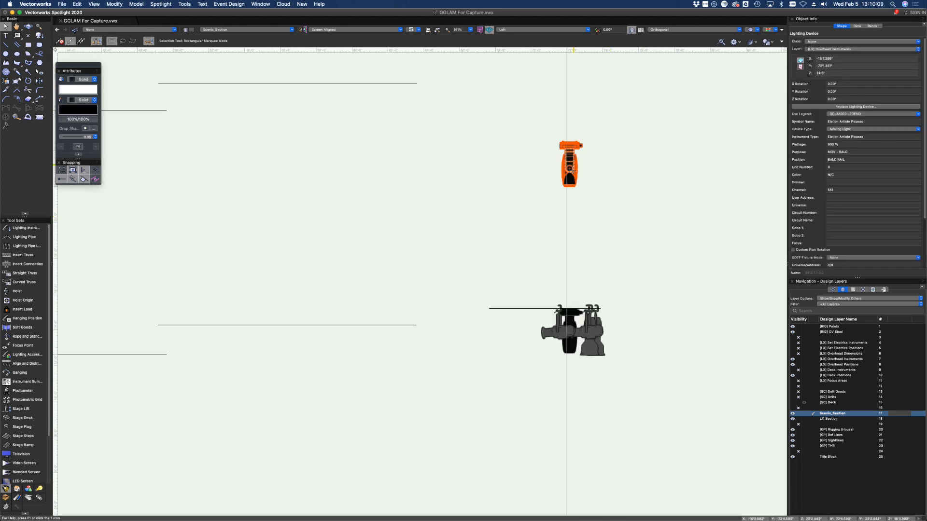
drag(572, 170, 575, 334)
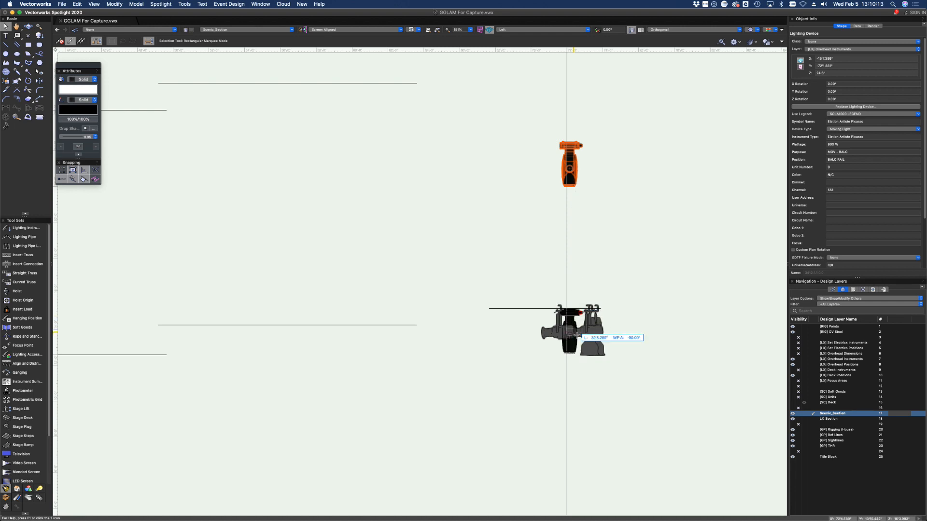
click(671, 210)
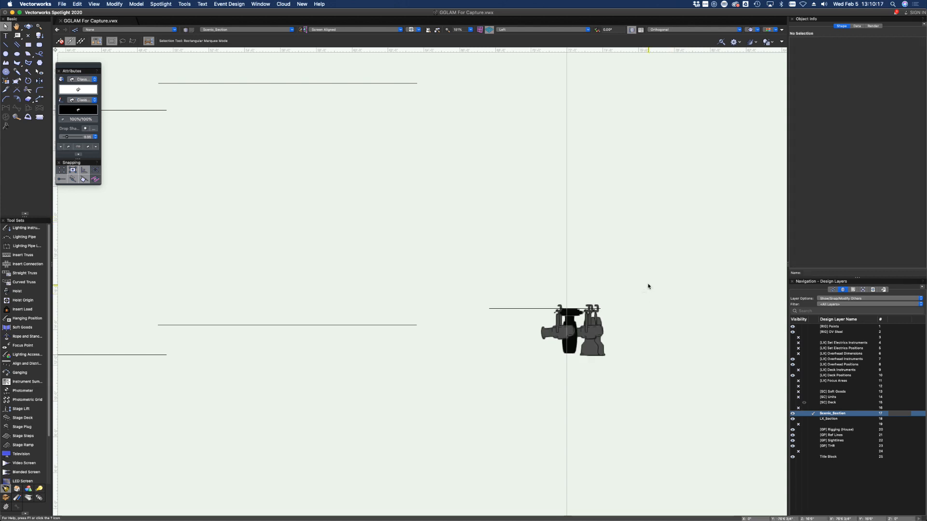
- Examine the lighting positions in 3D from several angles, comparing the raised electrics with the units still at floor level
scroll(648, 286, down, 10)
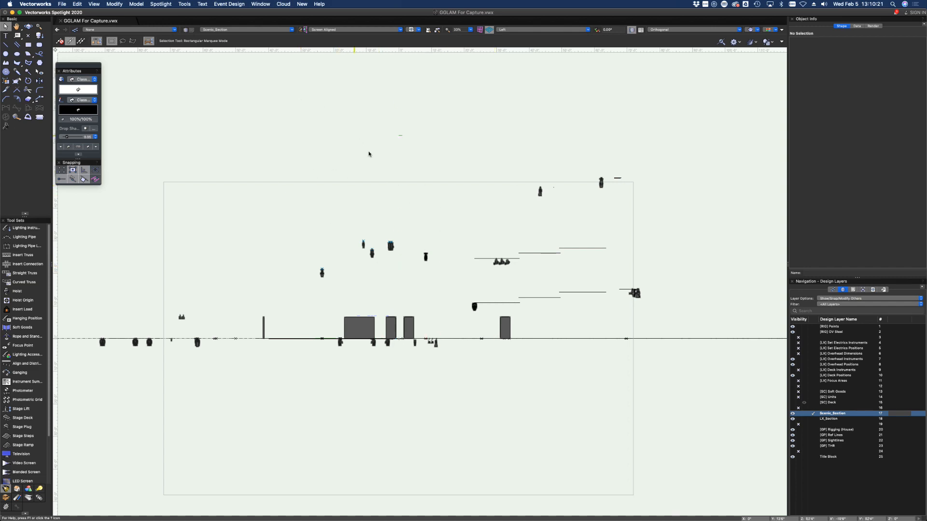
click(28, 26)
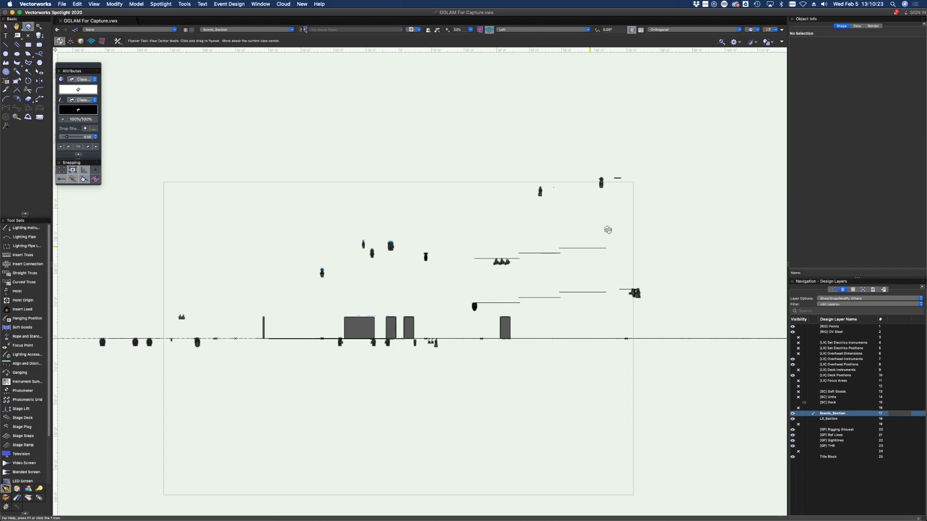
drag(644, 191, 219, 277)
drag(617, 274, 620, 208)
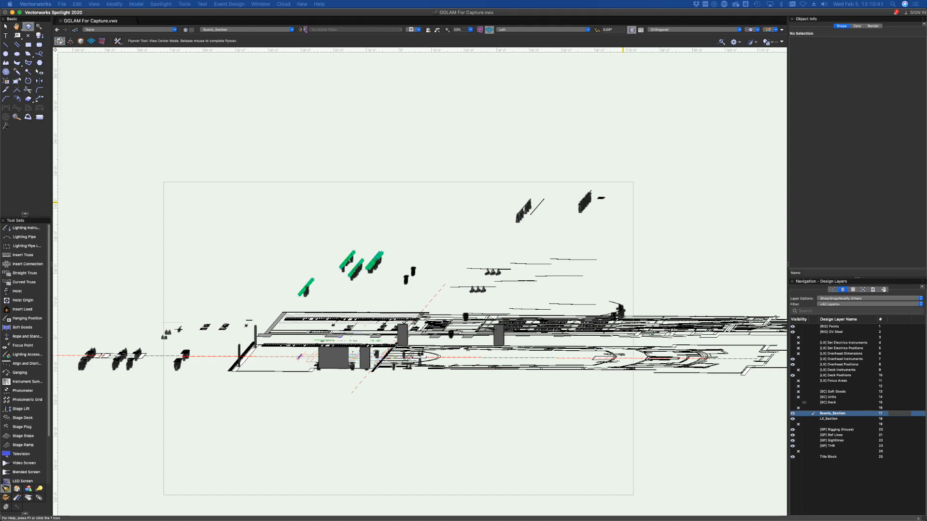
key(ctrl+Up)
click(366, 68)
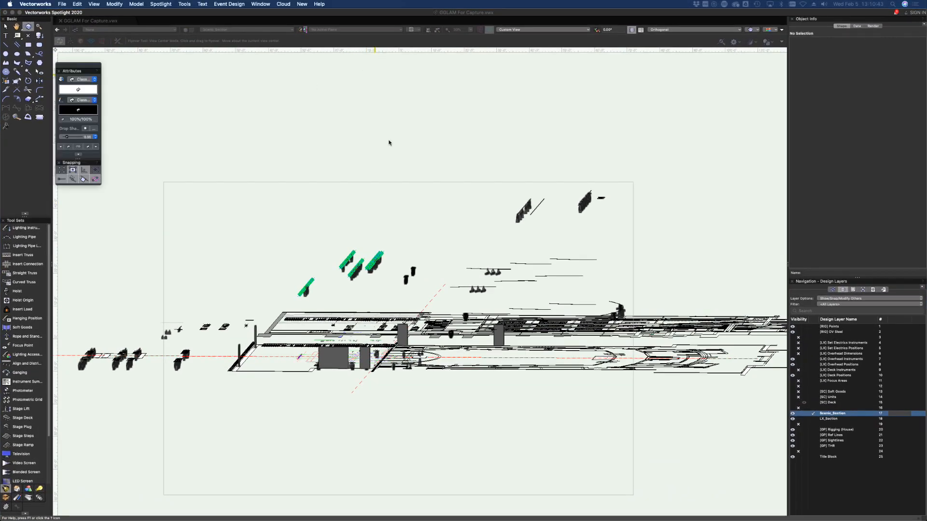
drag(389, 142, 306, 400)
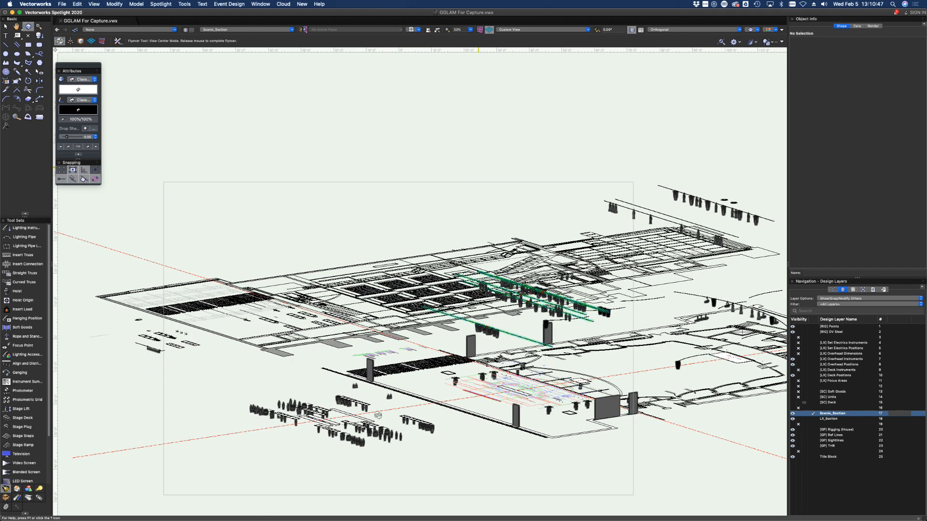
drag(249, 402, 251, 403)
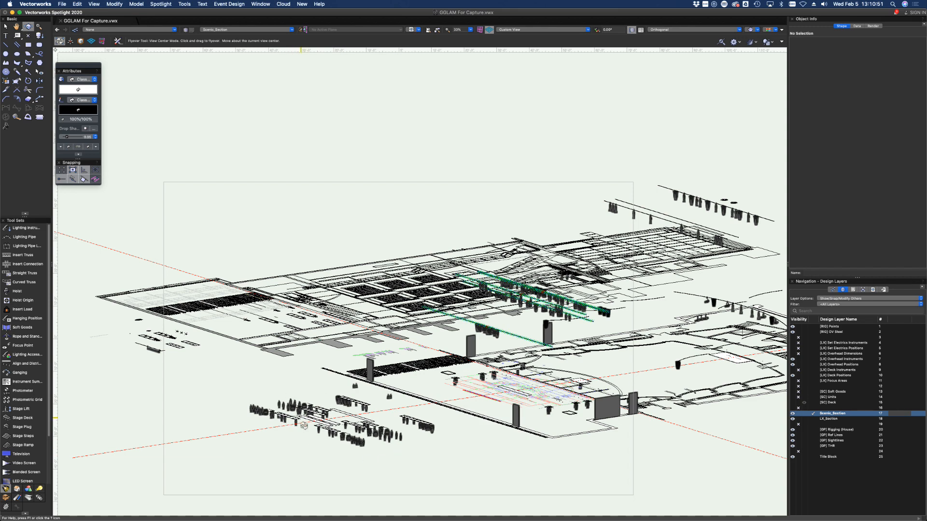
drag(423, 473, 414, 464)
drag(466, 443, 466, 443)
- Switch to the Top/Plan view, narrow the drawing window and place the GGLAM Z Values note beside it
key(super+5)
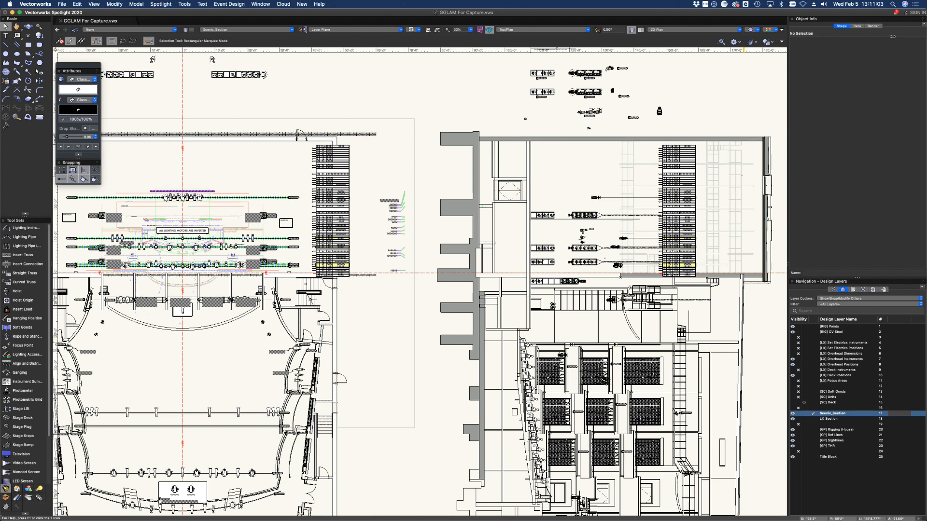
drag(926, 50, 761, 50)
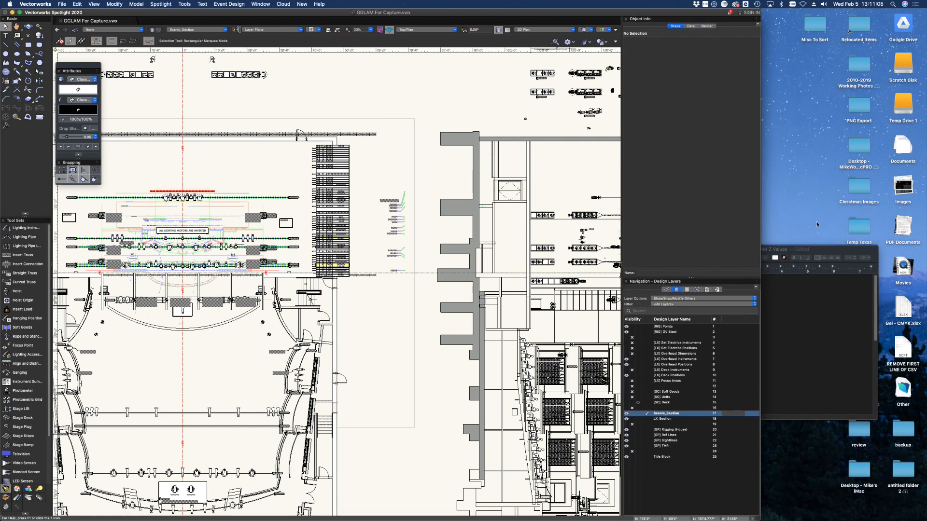
drag(797, 252, 888, 181)
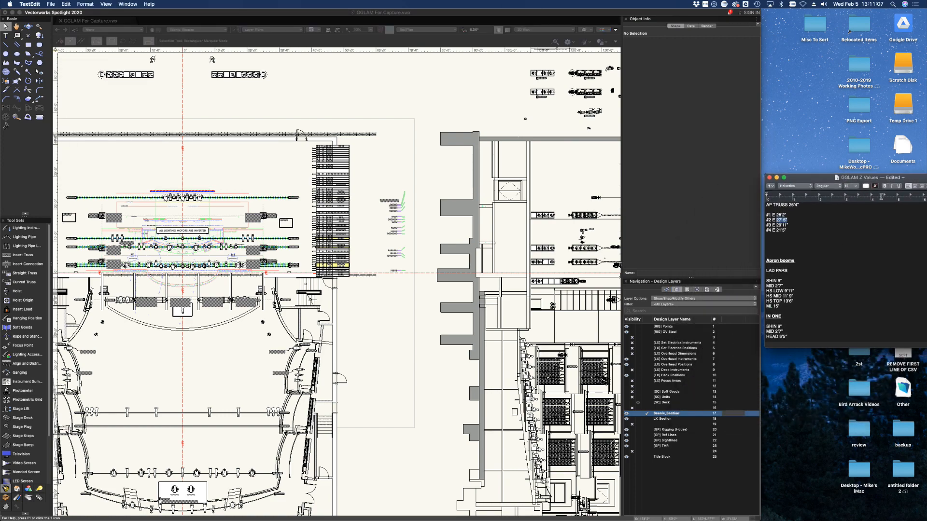
click(317, 96)
- Examine the boom, ladder and dance tower layouts above the plan and their positions in the section drawing
scroll(314, 106, up, 8)
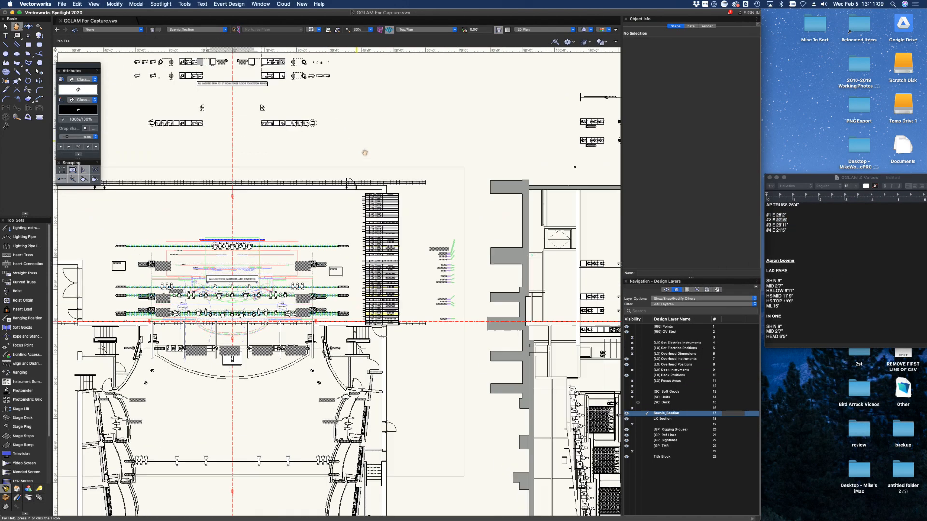
scroll(322, 227, down, 4)
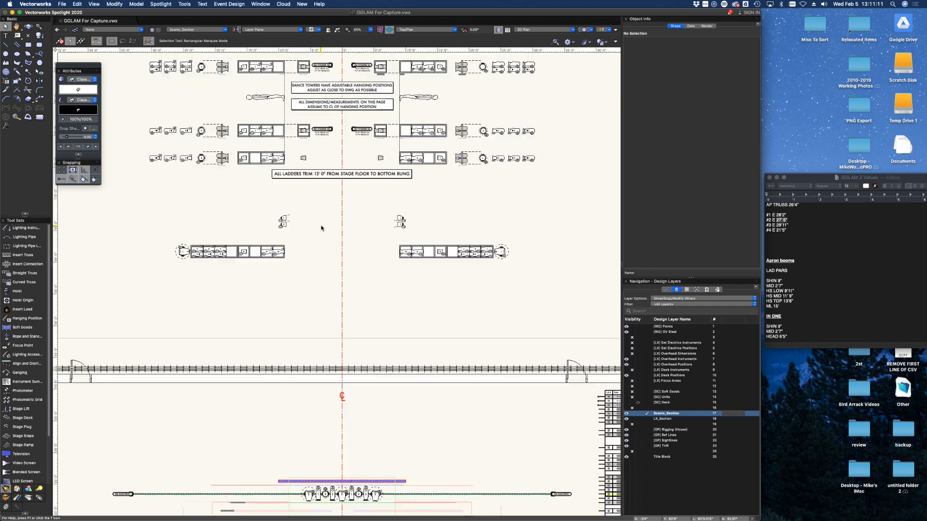
middle_drag(323, 222, 338, 310)
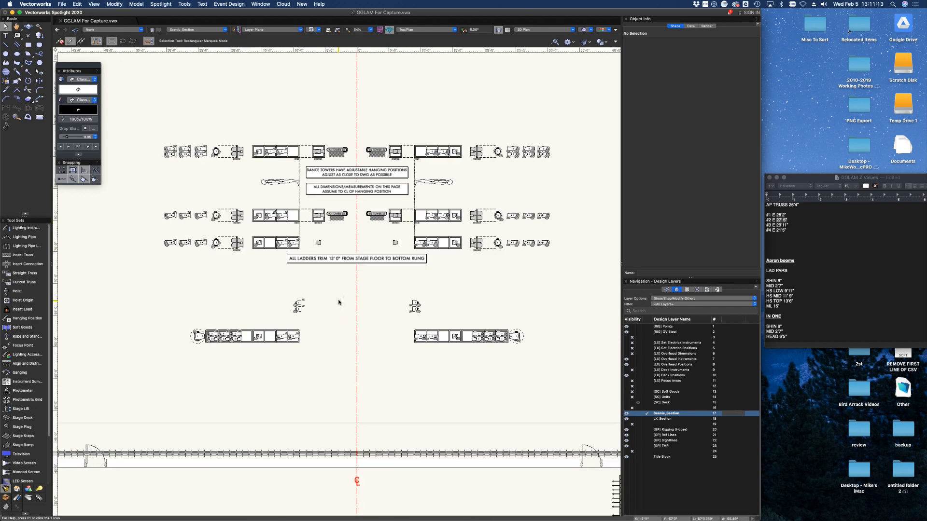
scroll(338, 303, up, 1)
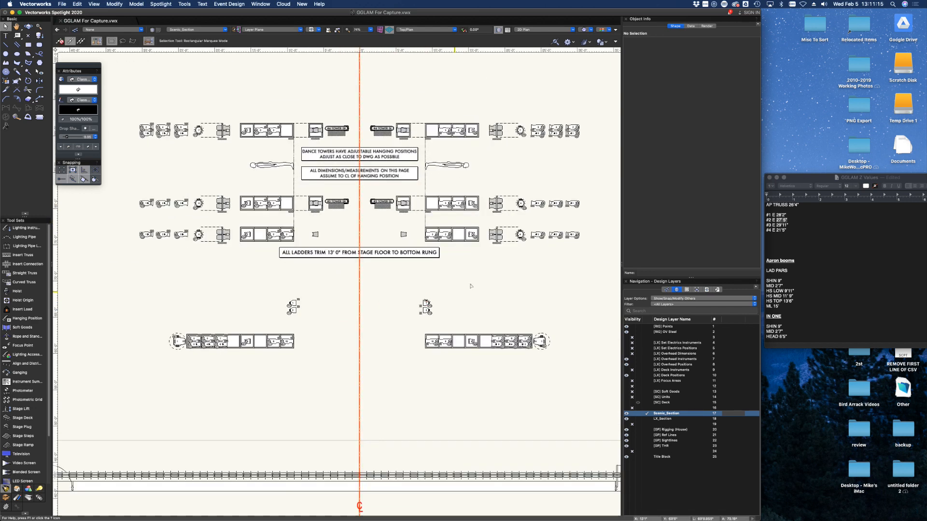
scroll(470, 285, down, 15)
middle_drag(469, 285, 428, 267)
scroll(491, 311, up, 14)
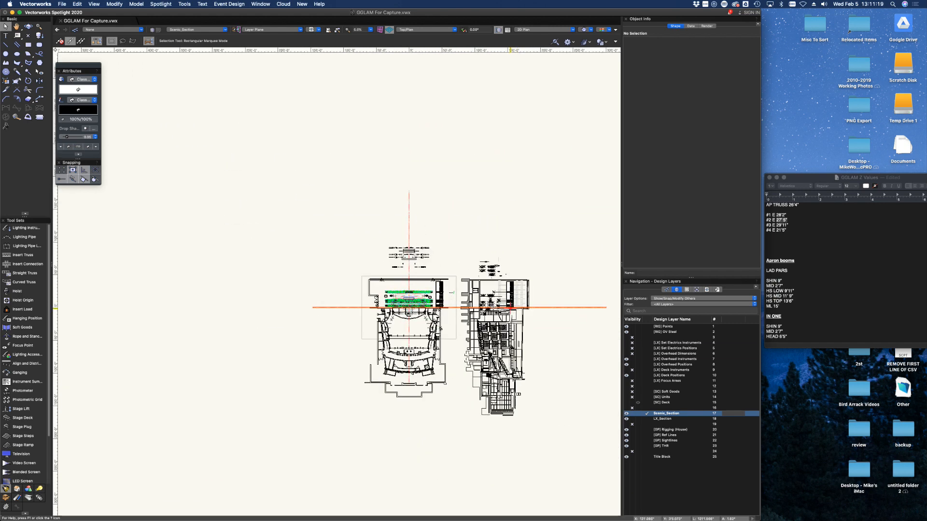
scroll(491, 311, up, 4)
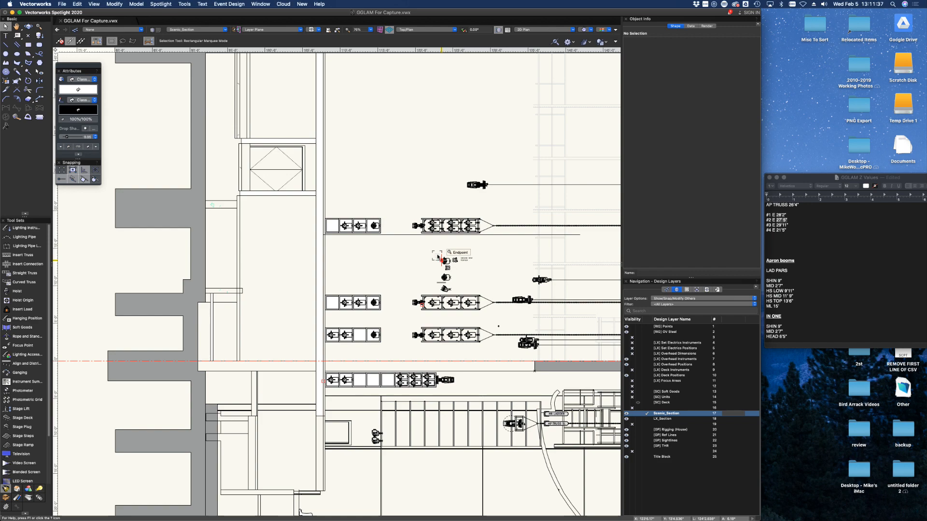
- Examine the ladder and dance tower plan layouts and look up the IN ONE ladder heights in the GGLAM Z Values note
scroll(438, 256, down, 5)
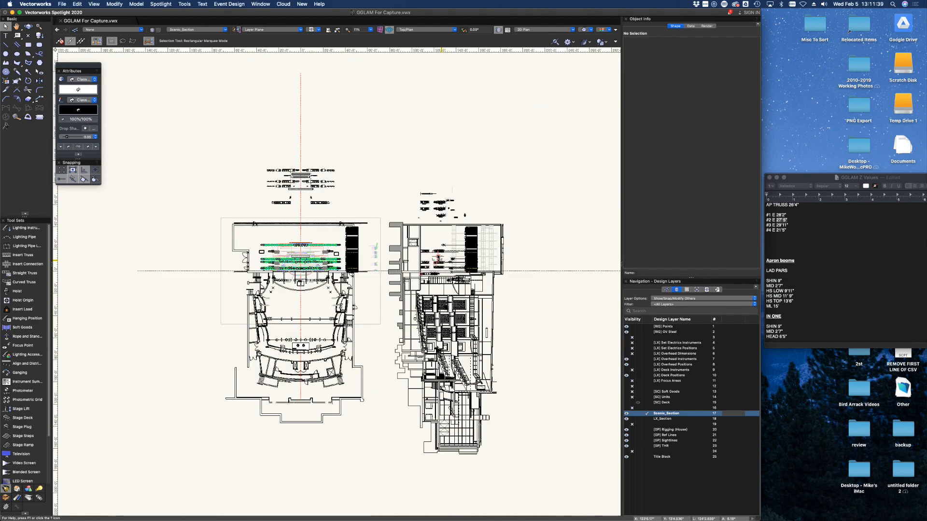
scroll(307, 172, up, 5)
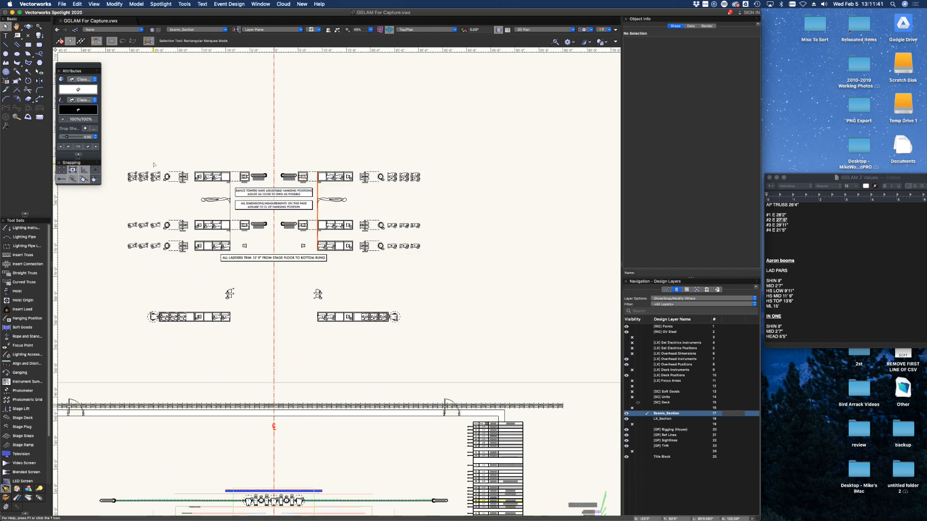
scroll(125, 174, up, 2)
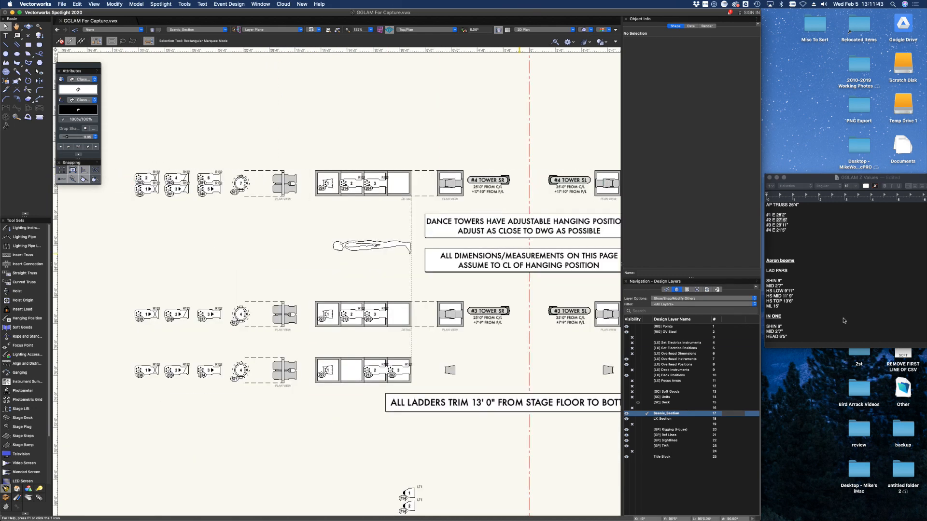
scroll(799, 287, down, 3)
scroll(798, 288, down, 2)
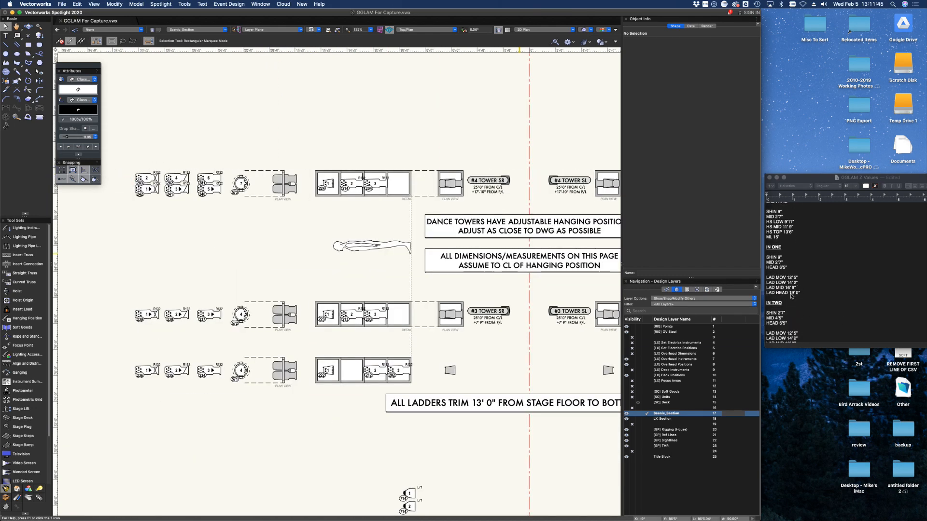
click(792, 296)
double_click(800, 295)
click(324, 134)
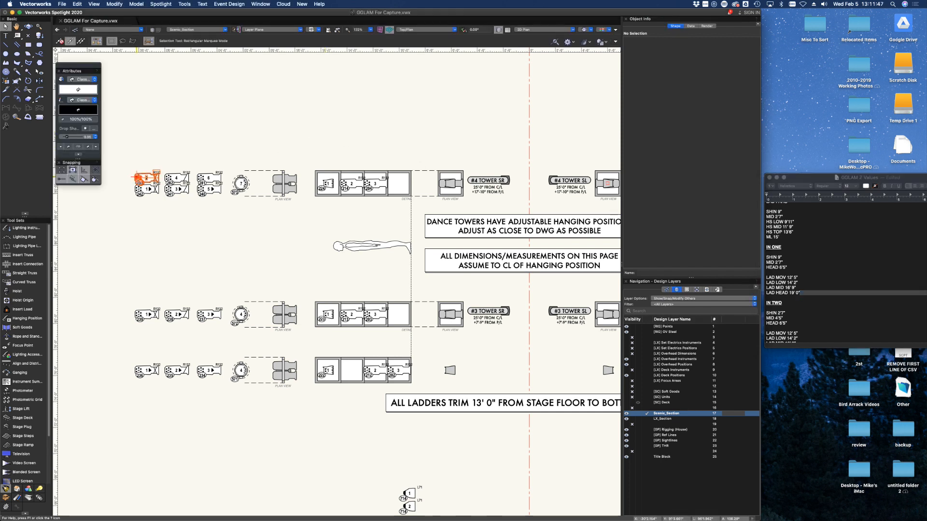
drag(125, 152, 159, 397)
scroll(206, 414, down, 2)
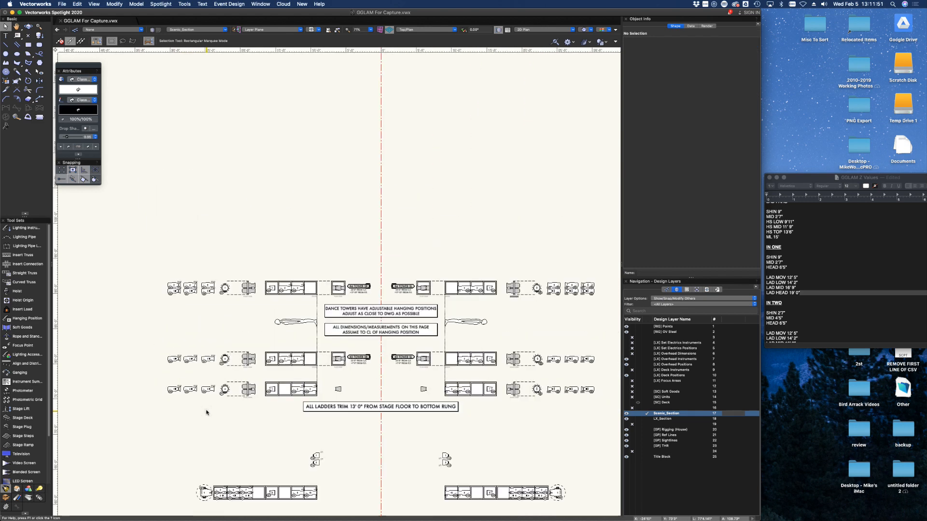
click(628, 371)
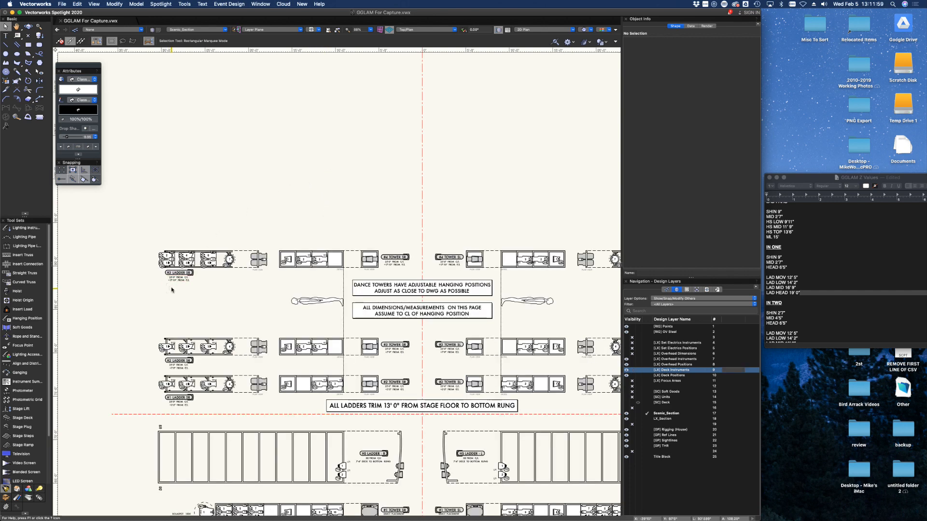
click(632, 370)
right_click(251, 145)
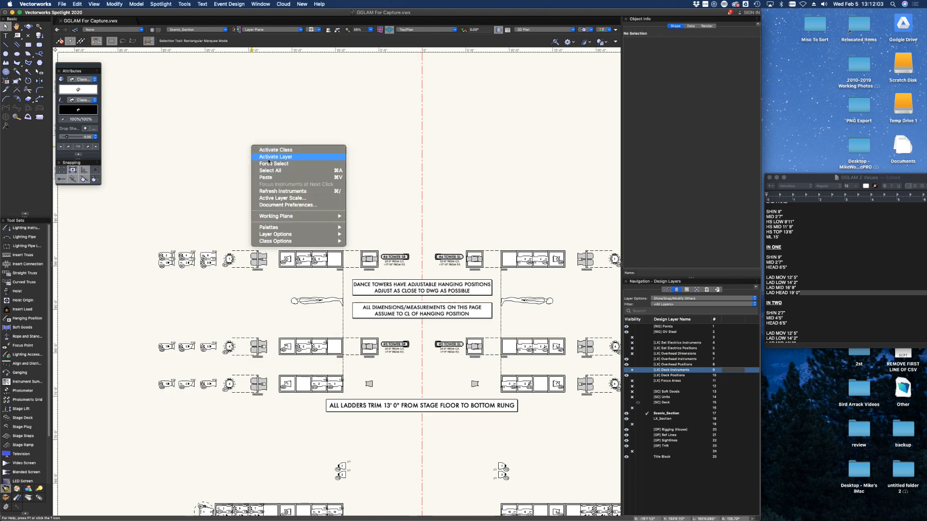
mouse_move(293, 241)
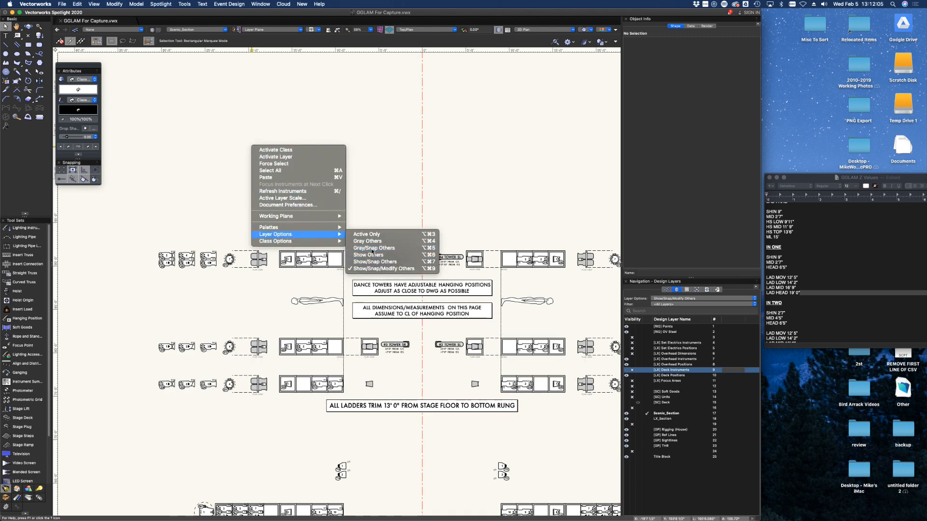
click(380, 194)
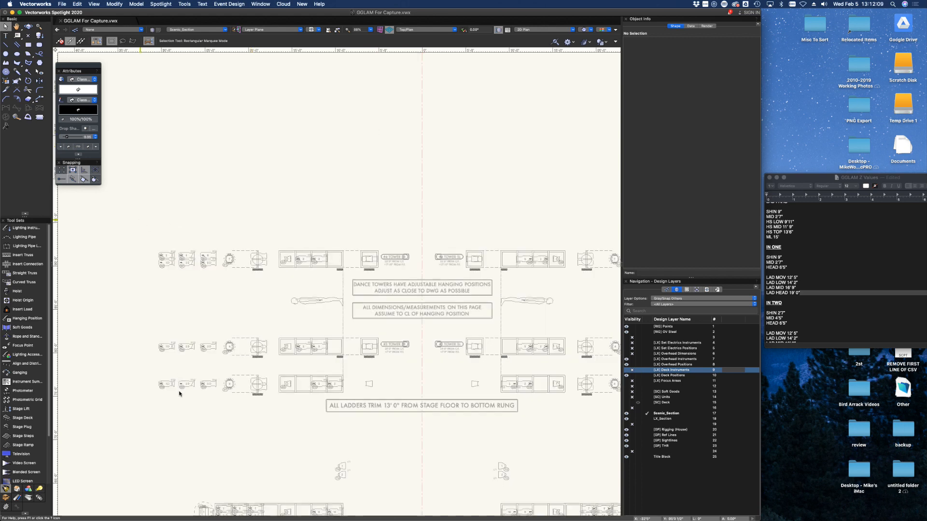
drag(140, 220, 182, 395)
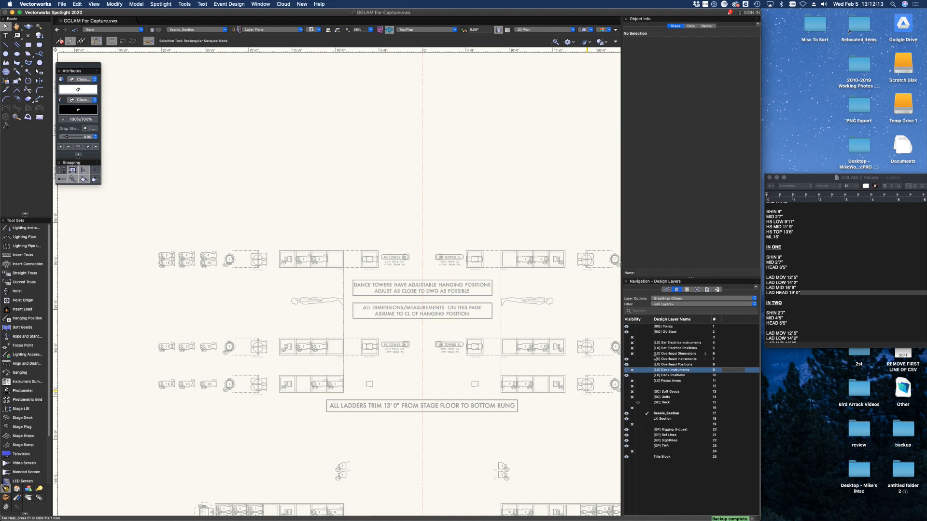
right_click(344, 209)
mouse_move(420, 297)
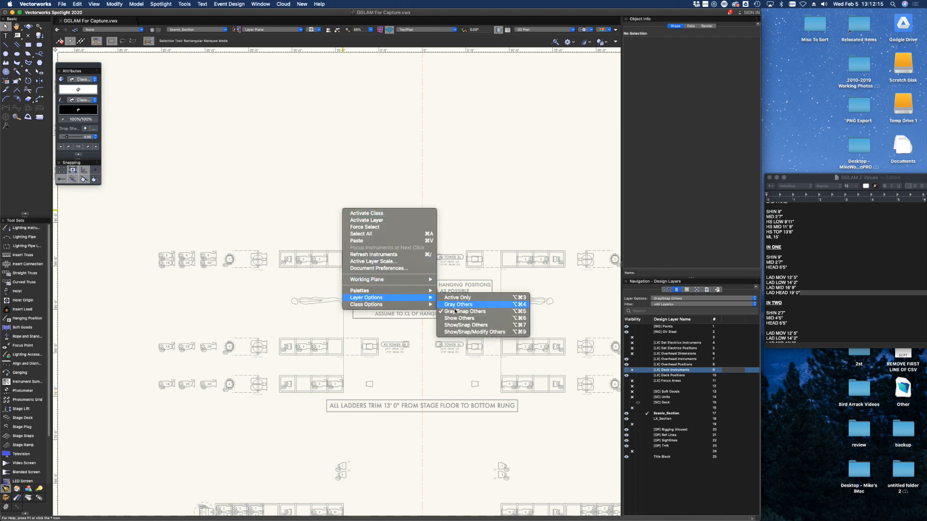
click(466, 333)
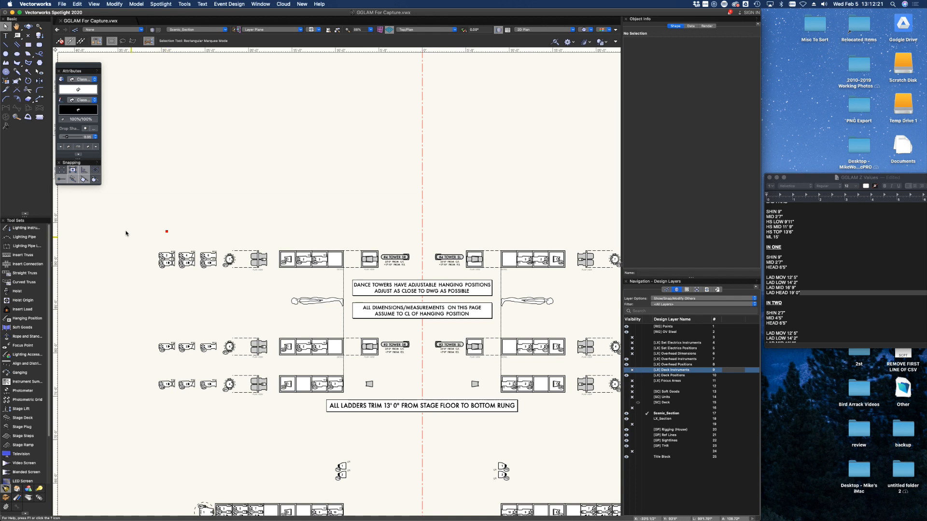
drag(128, 226, 183, 410)
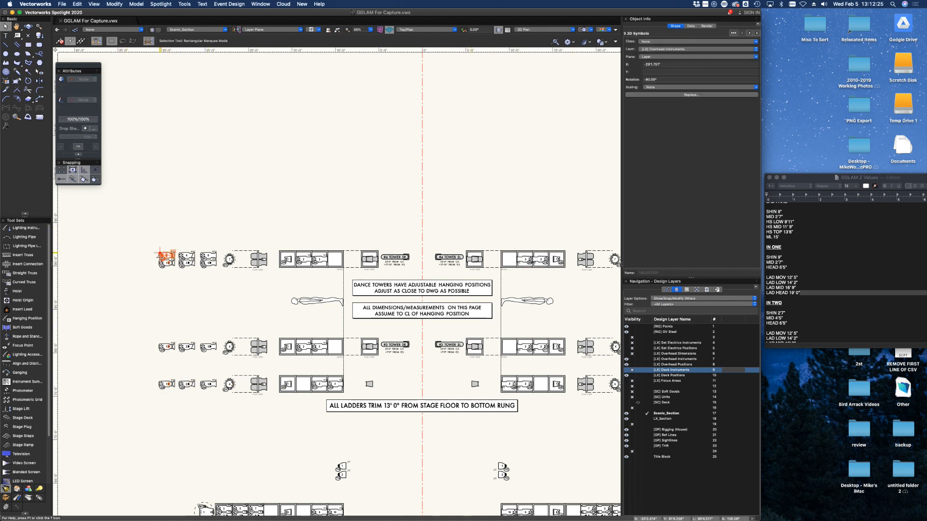
- Set the Z height of the outermost (ladder head) Lustr units in all three ladder rows, stage right and left, to 19'
click(162, 263)
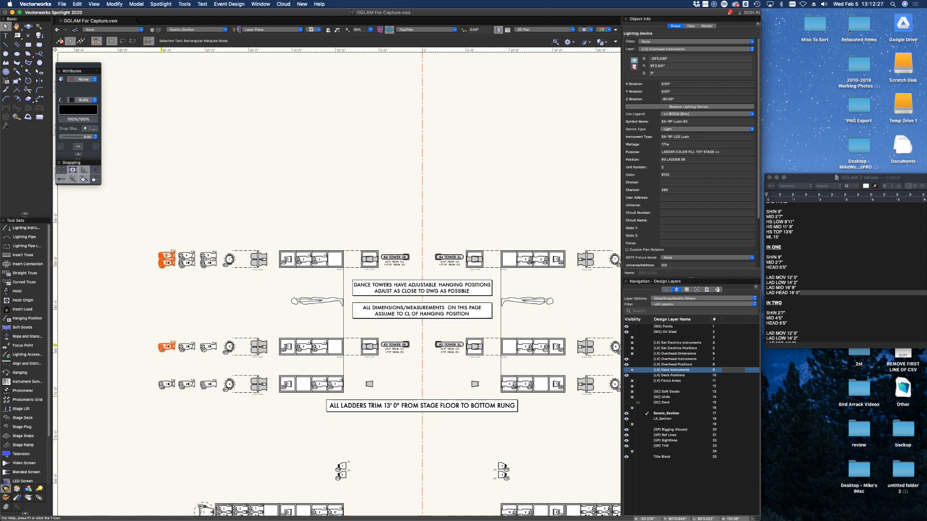
shift+click(163, 386)
middle_drag(500, 279, 369, 262)
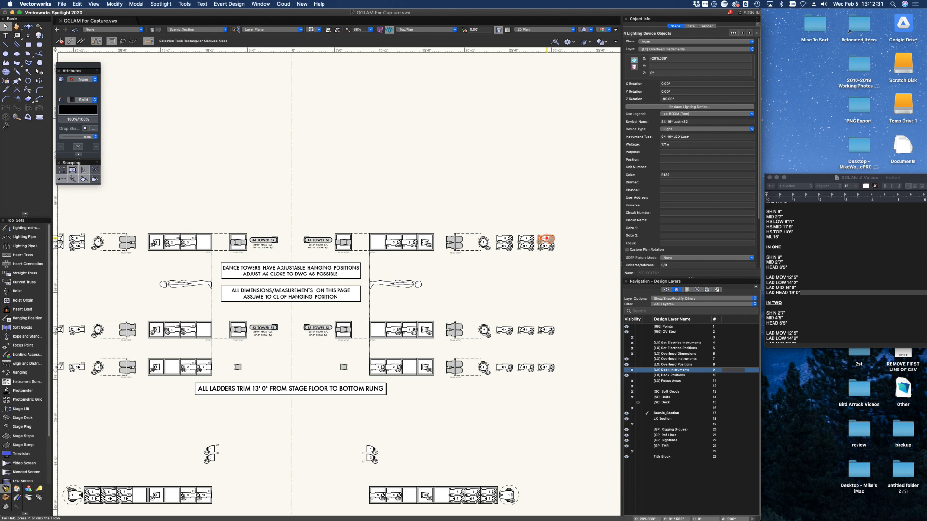
shift+click(544, 330)
shift+click(544, 368)
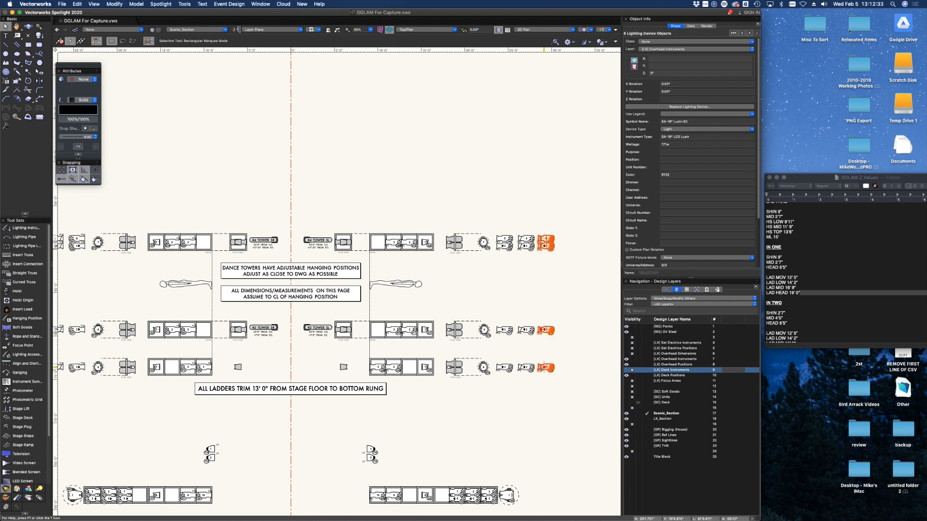
click(663, 72)
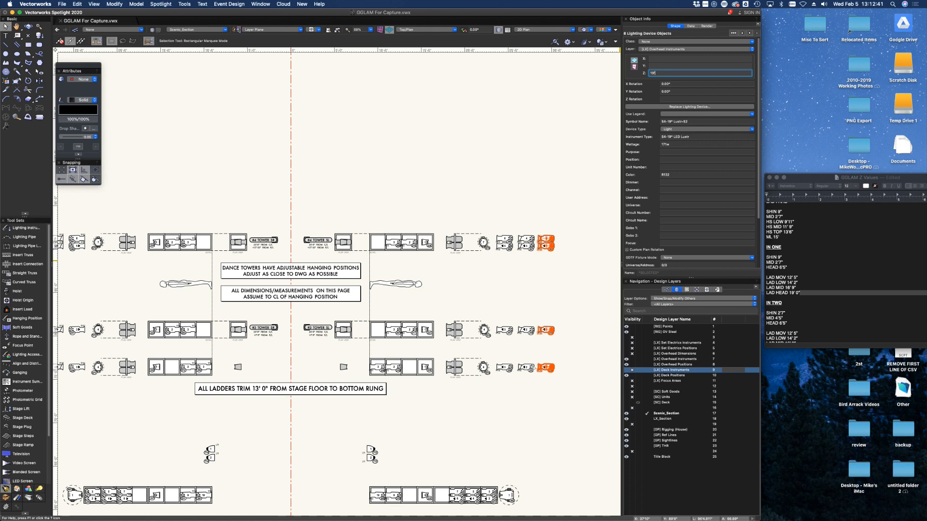
key(Return)
click(534, 418)
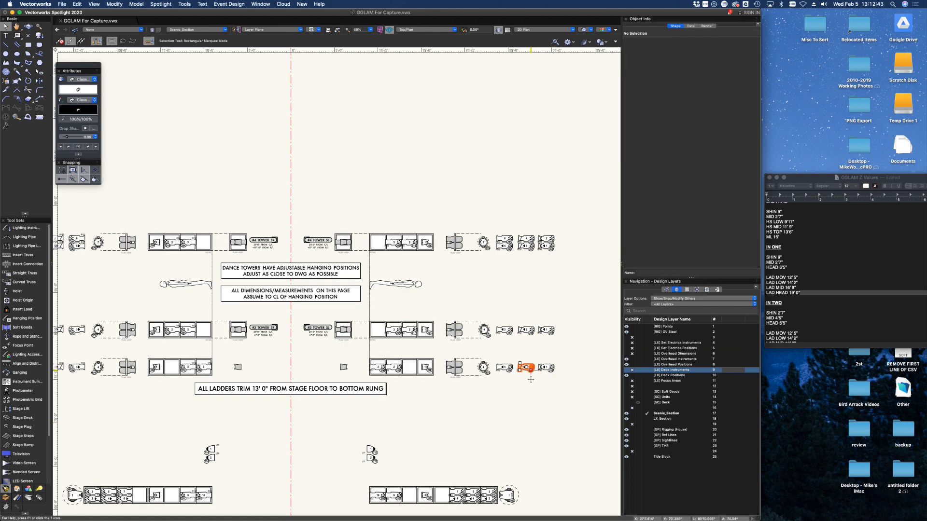
- Set the Z height of the middle Lustr units in all three ladder rows, on both sides of the stage, to 16'9"
click(526, 330)
shift+click(527, 243)
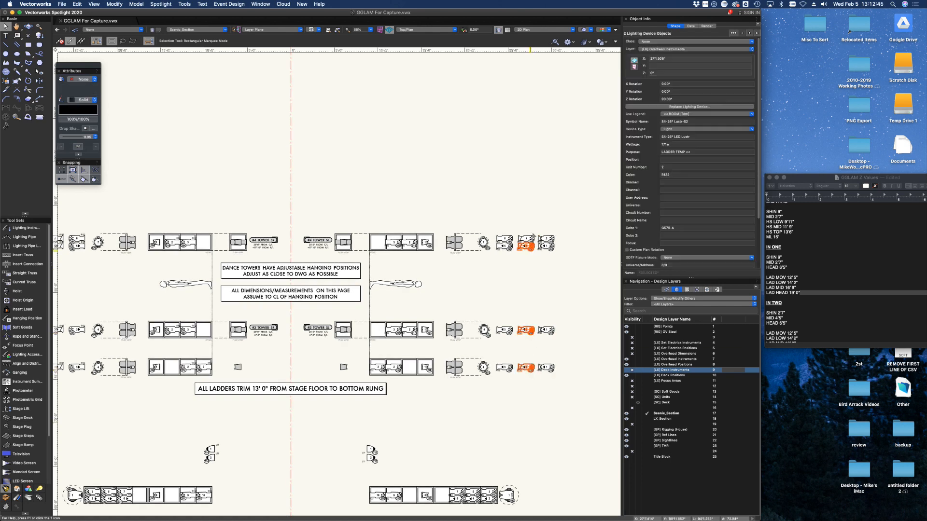
shift+click(532, 237)
middle_drag(209, 253, 297, 253)
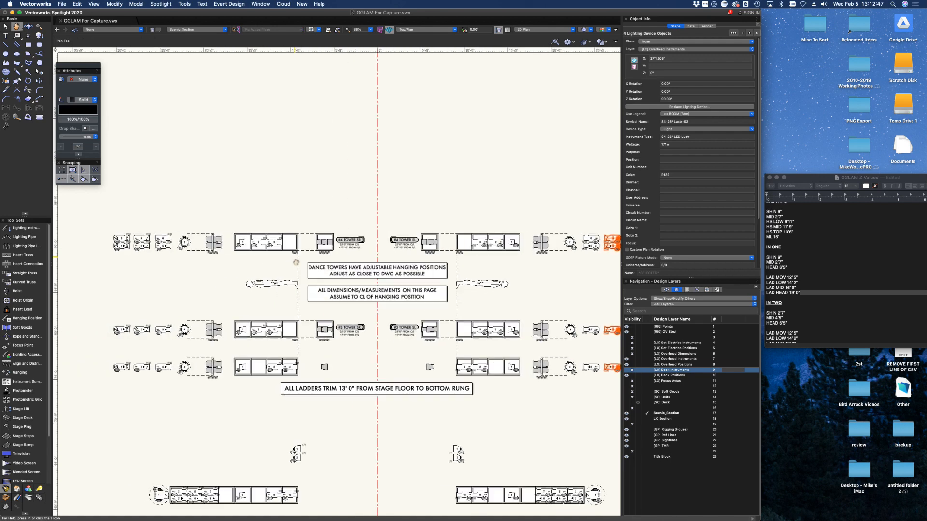
shift+click(145, 243)
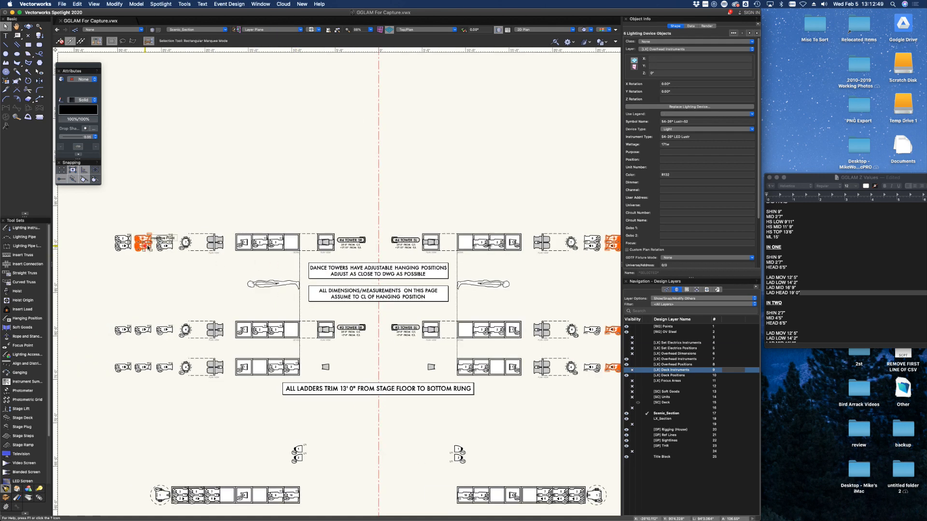
shift+click(147, 332)
shift+click(143, 368)
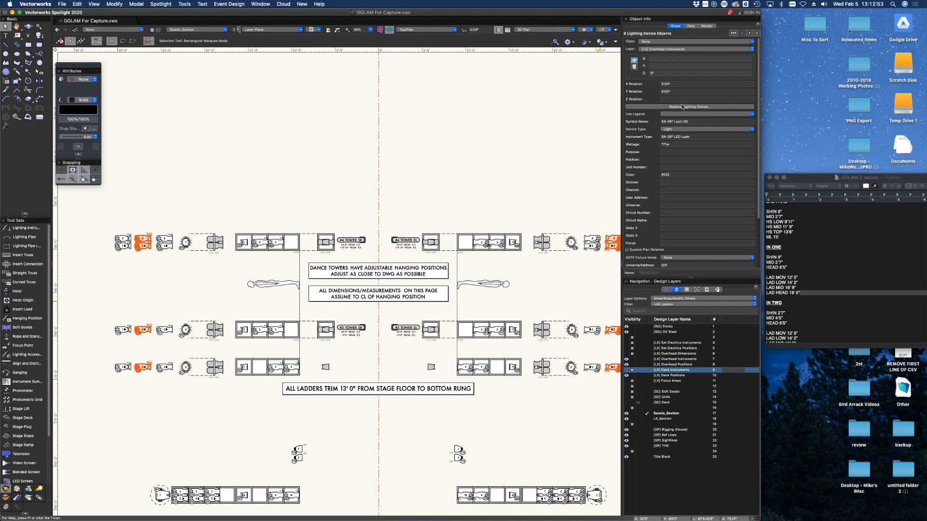
click(659, 74)
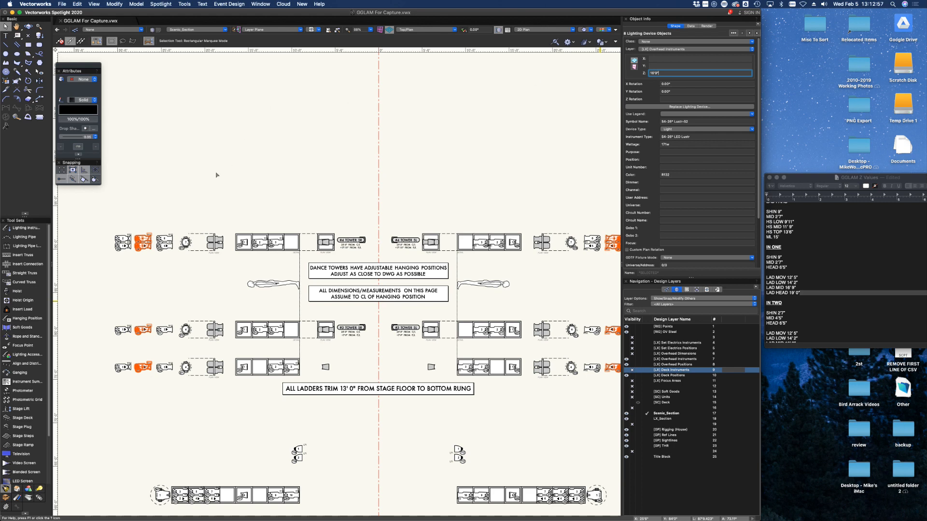
- Set the Z height of the innermost (ladder low) Lustr units in all three ladder rows, on both sides, to 14'2"
click(161, 246)
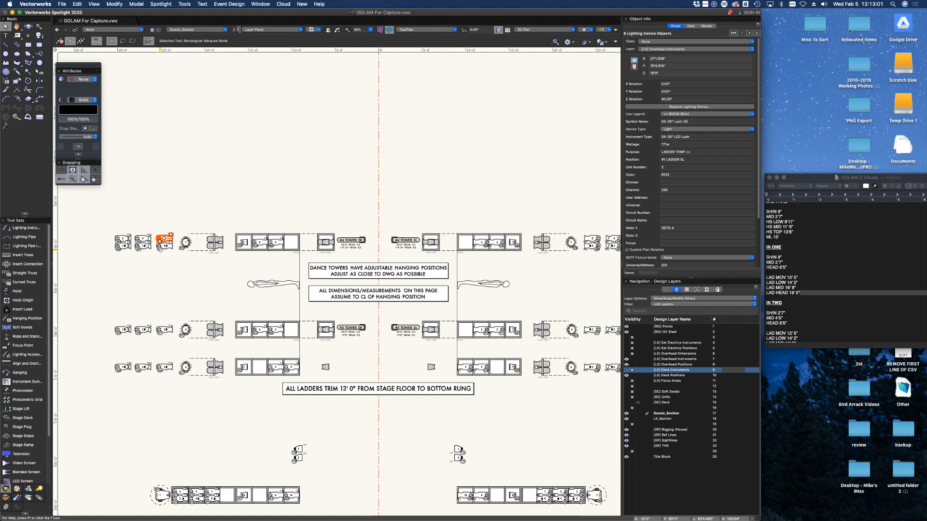
shift+click(164, 330)
shift+click(164, 369)
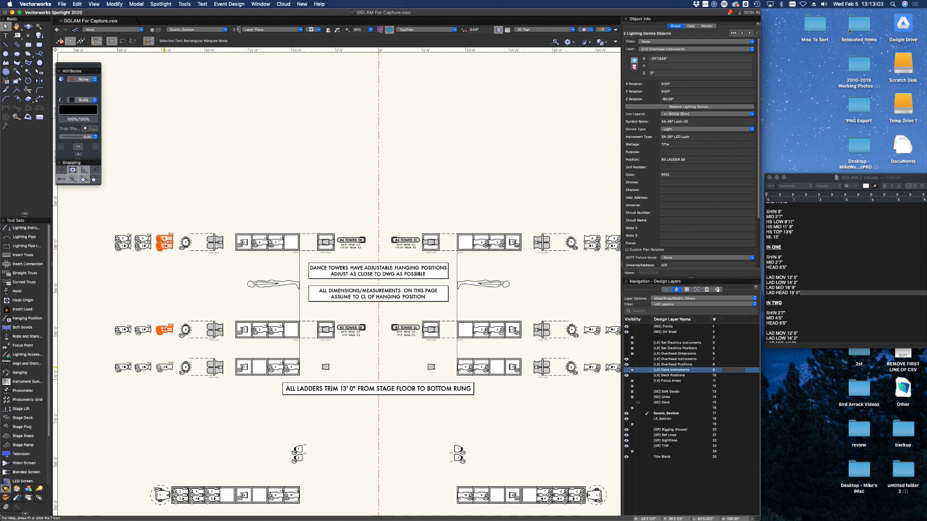
middle_drag(476, 304, 422, 303)
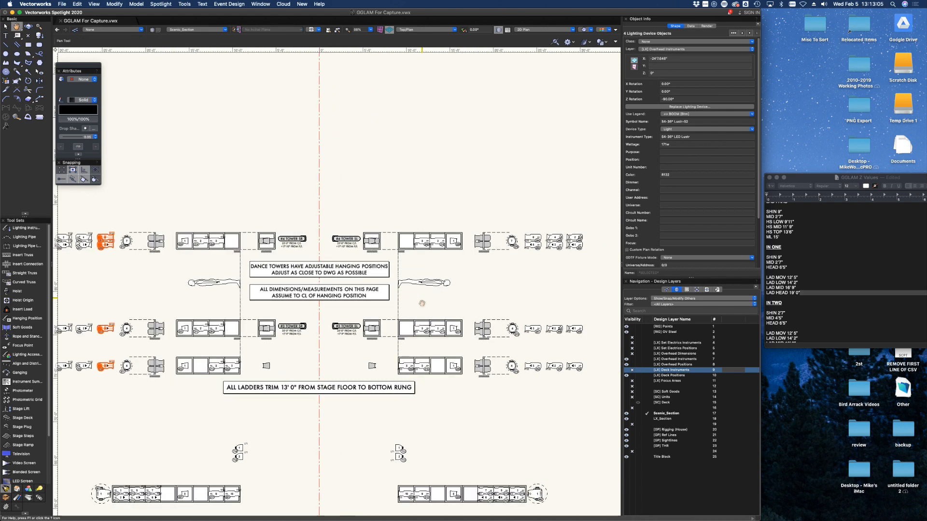
shift+click(529, 245)
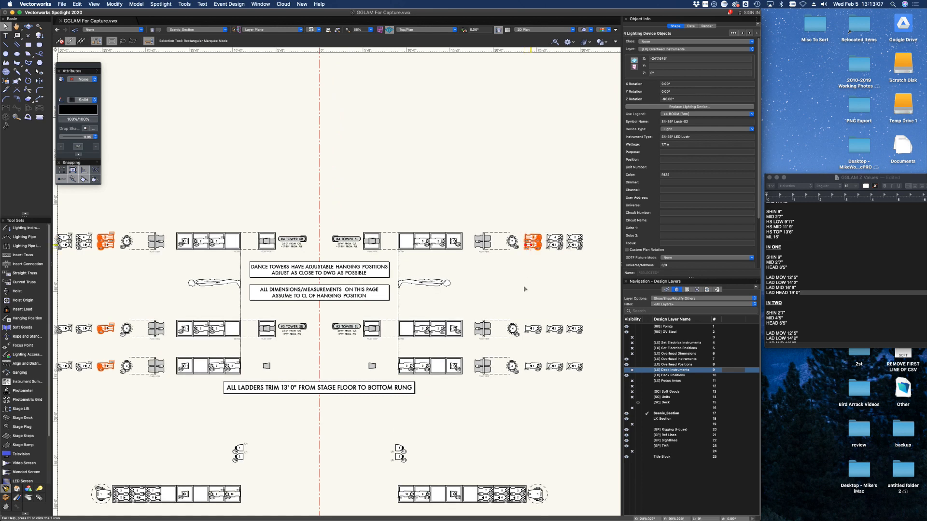
shift+click(531, 330)
shift+click(529, 366)
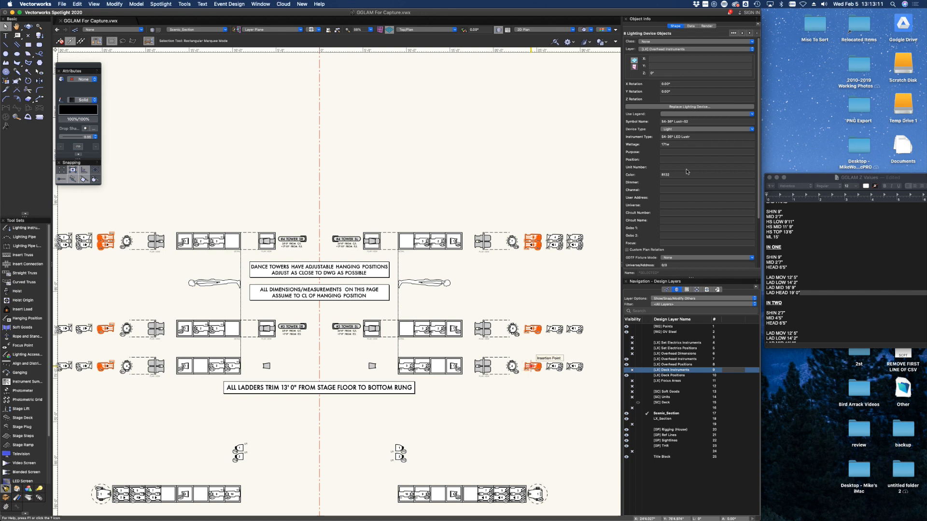
click(656, 75)
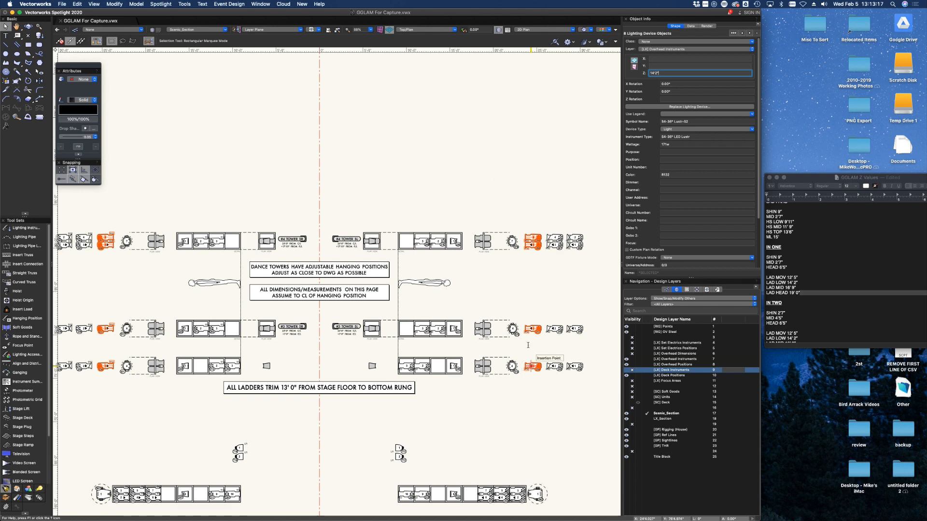
key(Return)
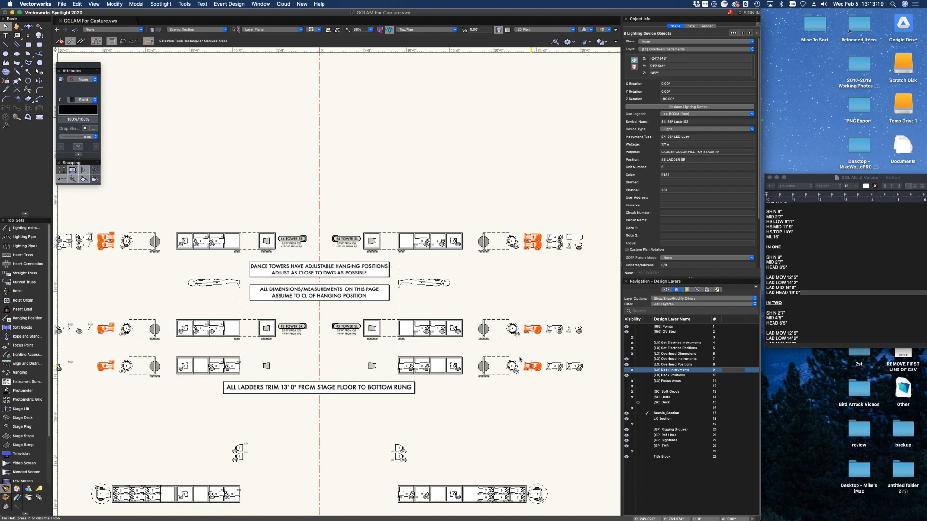
- Set the Z height of the six Chauvet R2 Wash moving lights on the ladder bottoms to 12'5"
click(512, 366)
shift+click(512, 329)
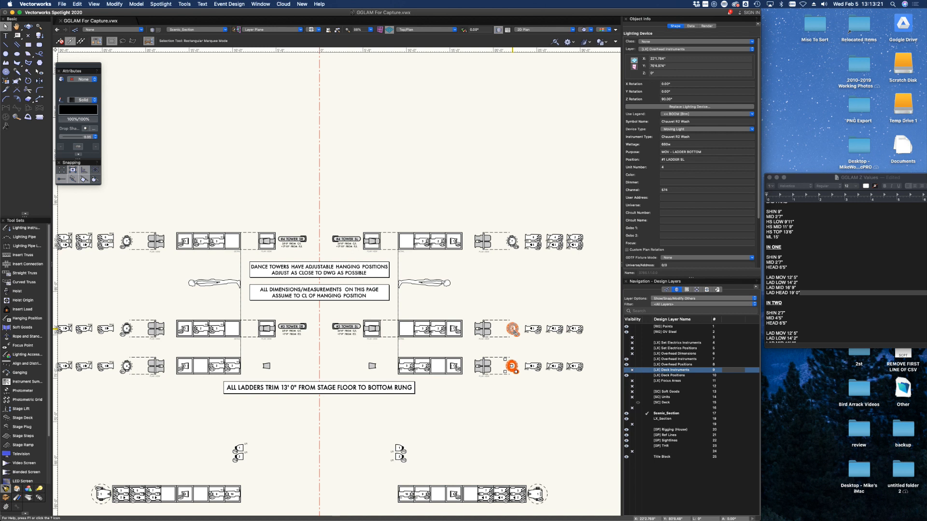
shift+click(511, 242)
shift+click(126, 242)
shift+click(125, 328)
shift+click(126, 365)
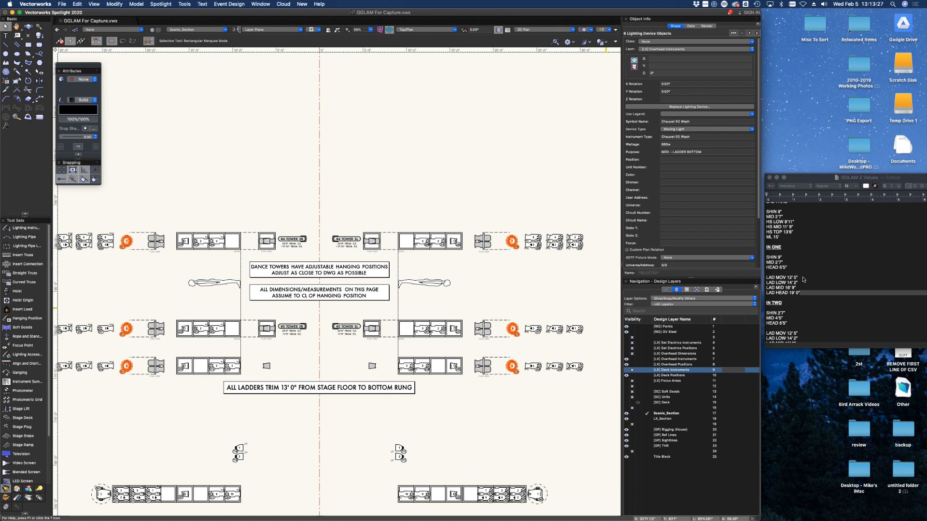
click(664, 73)
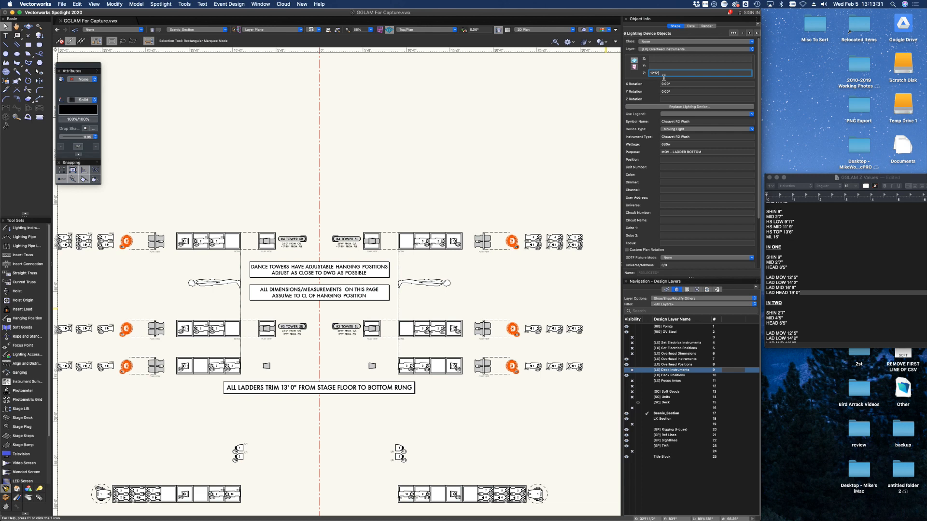
key(Return)
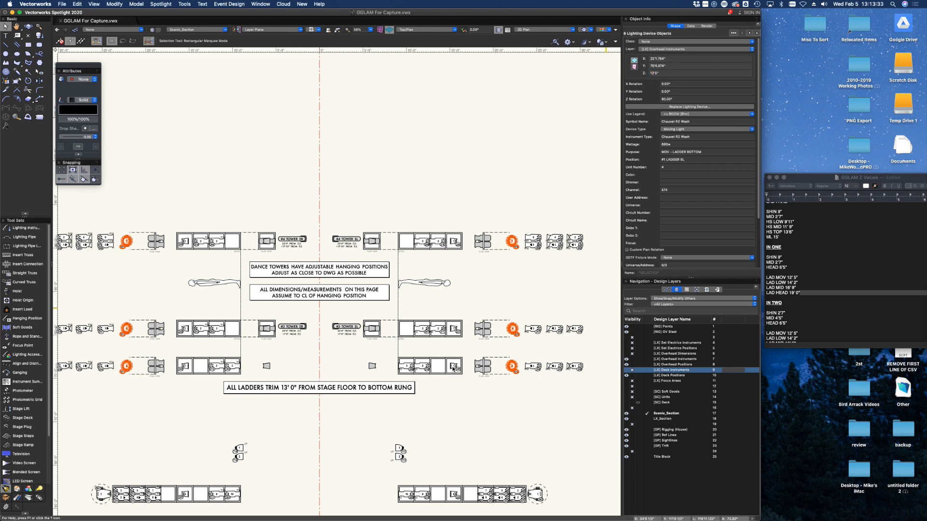
- Set the Z height of the six ColorSource PAR head units on the #2, #3 and #4 towers, both sides, to 6'5"
click(454, 367)
shift+click(458, 332)
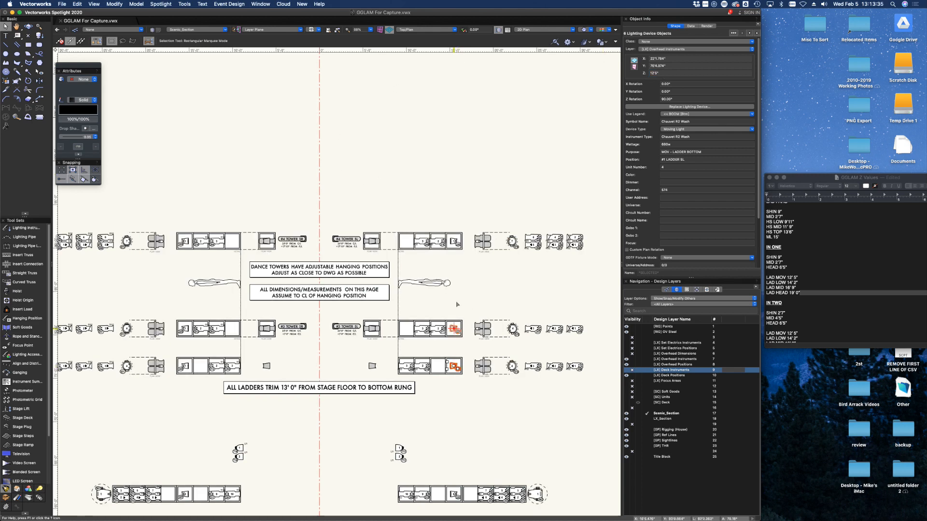
shift+click(455, 242)
shift+click(185, 242)
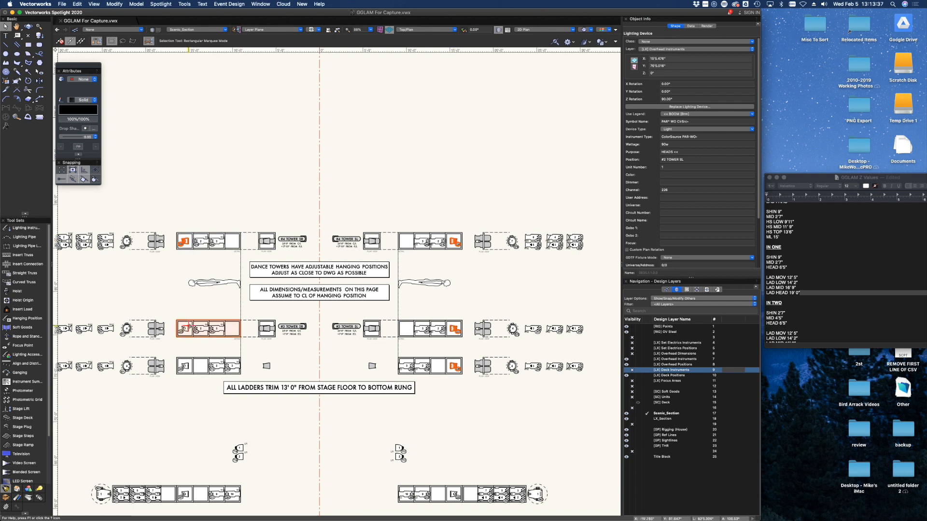
shift+click(184, 330)
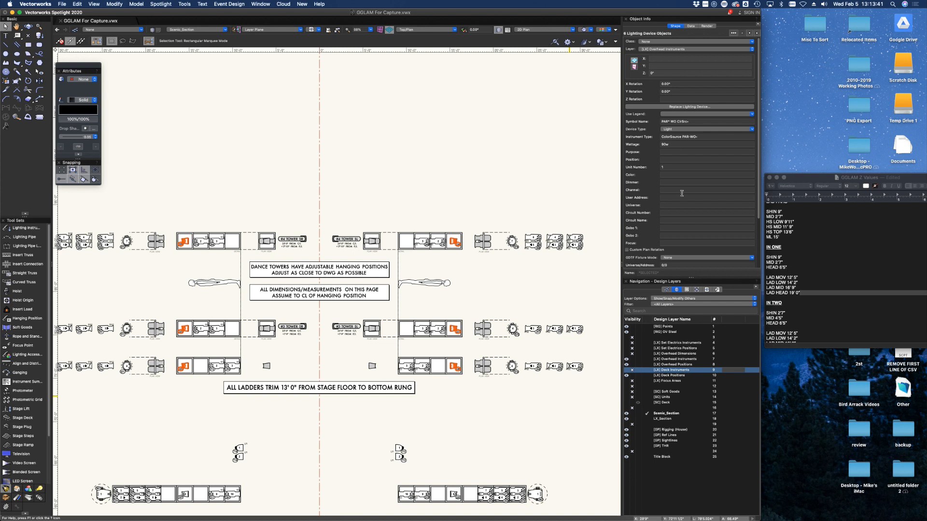
click(670, 73)
text(6'6")
key(Return)
click(380, 144)
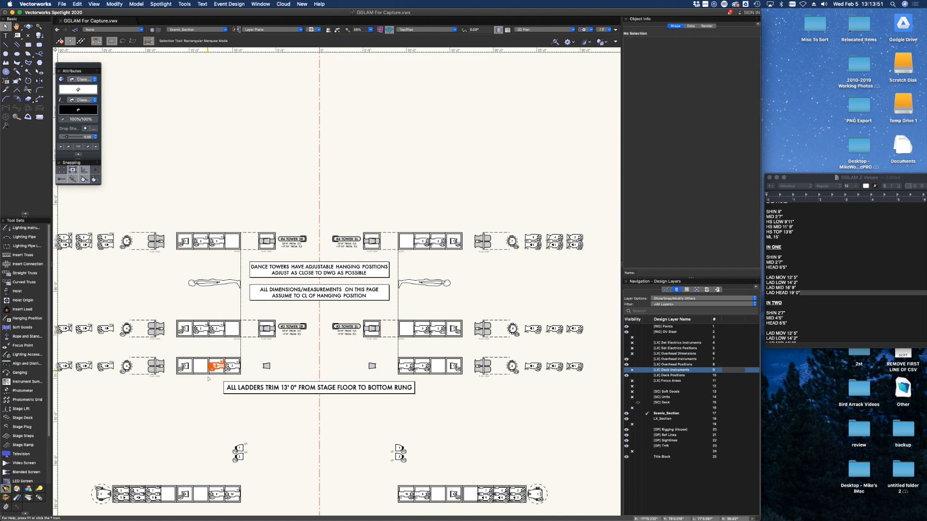
- Set the Z height of the two innermost Lustr shin units on the #2 towers, stage left and right, to 9"
click(233, 366)
shift+click(406, 367)
scroll(821, 263, up, 2)
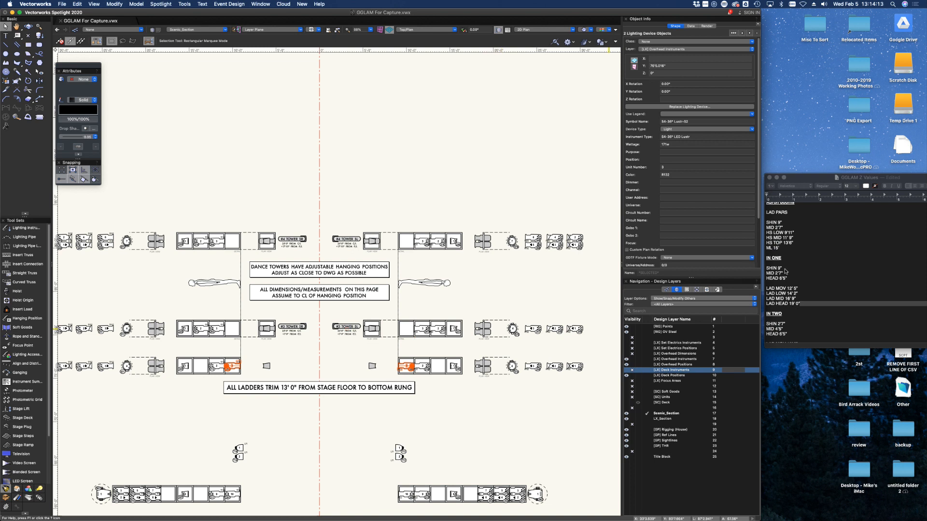
click(658, 76)
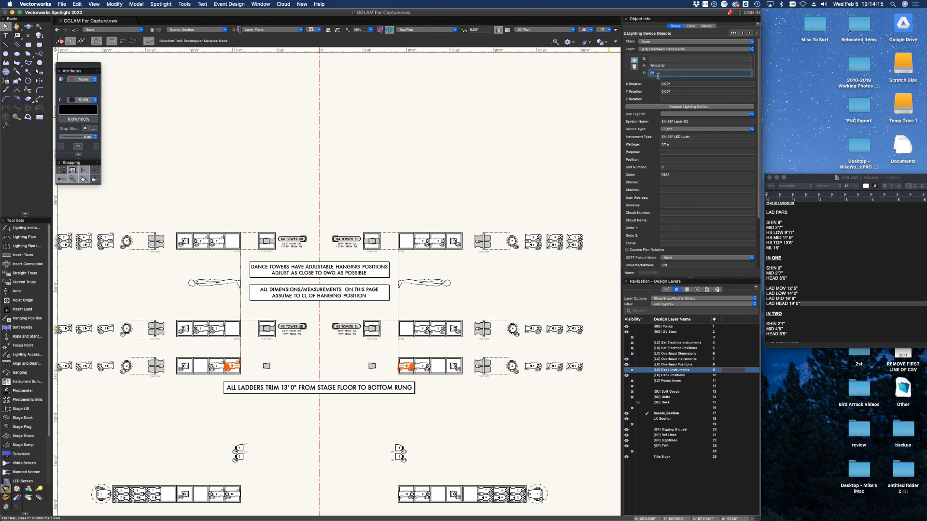
text(9)
scroll(804, 256, down, 3)
key(Return)
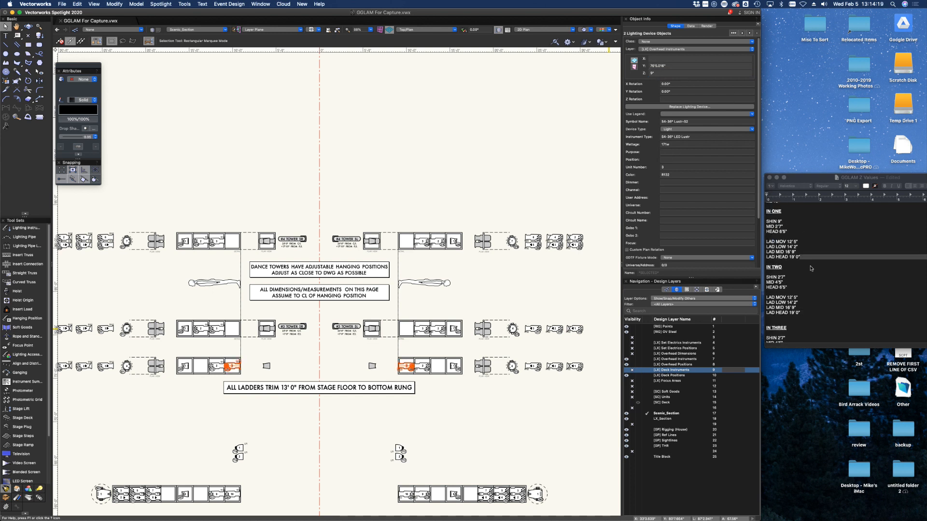
- Set the Z height of the Lustr shin units on the #3 and #4 towers and the mid units on the #2 towers to 2'7"
click(420, 328)
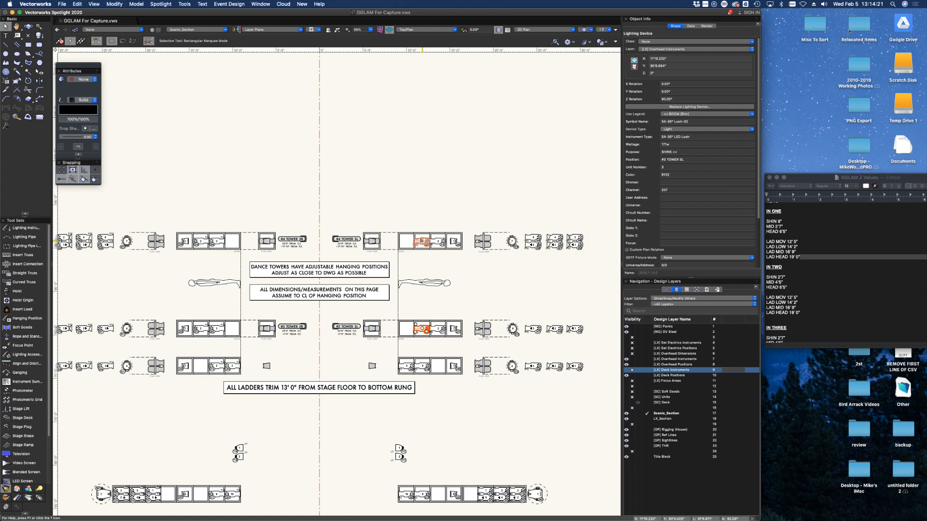
shift+click(200, 323)
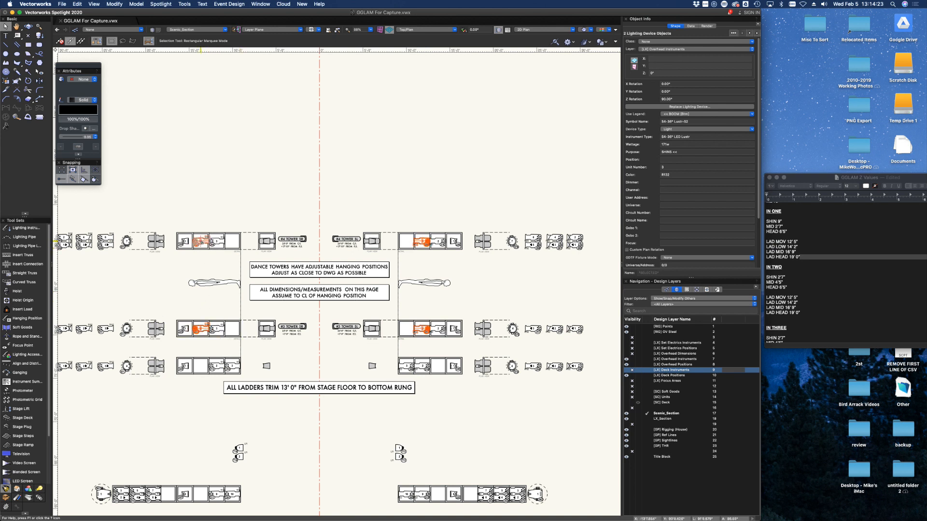
shift+click(200, 317)
shift+click(197, 248)
shift+click(216, 240)
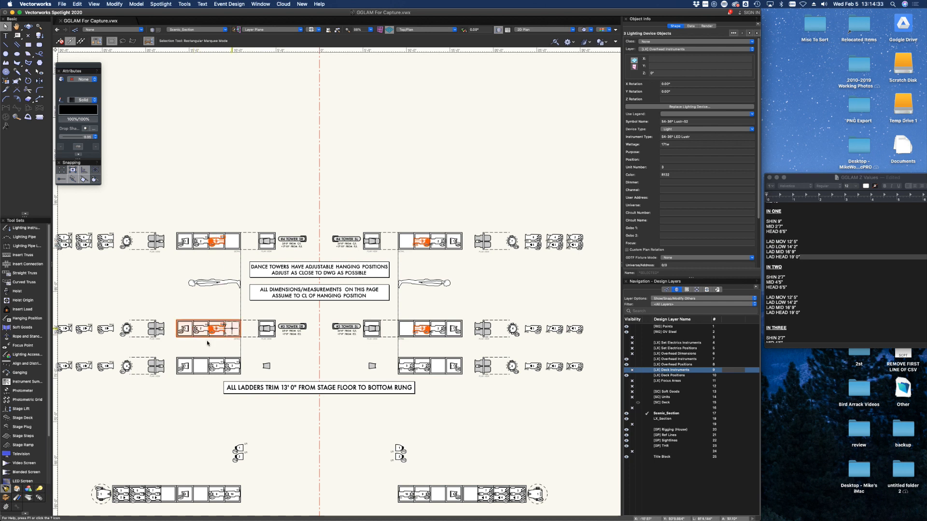
shift+click(216, 366)
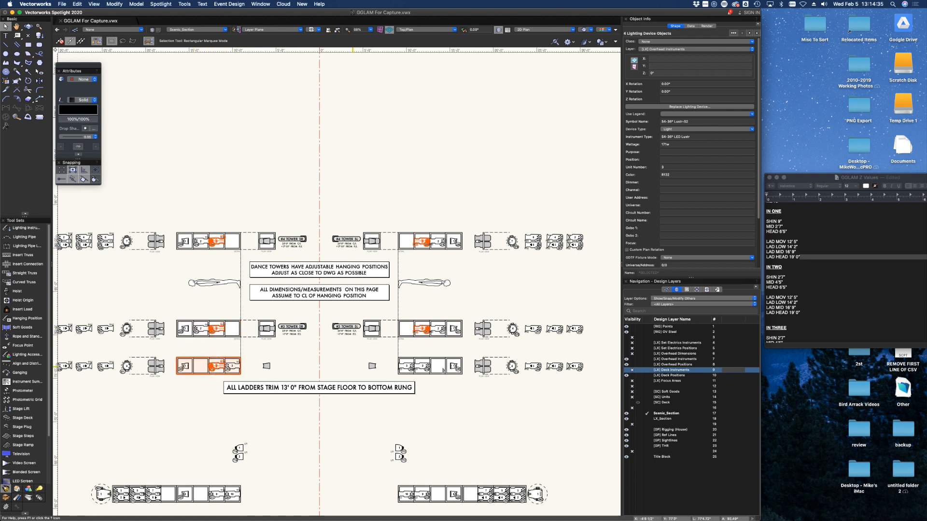
shift+click(421, 367)
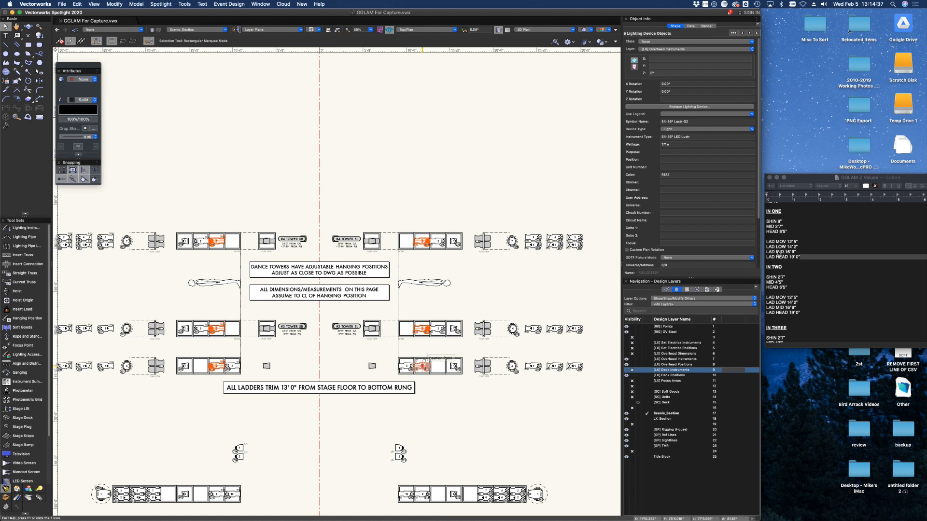
click(665, 74)
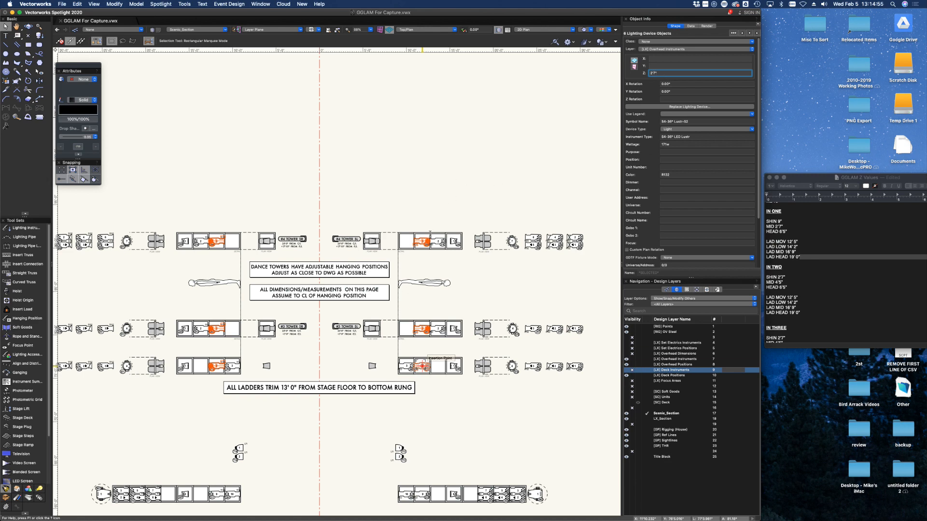
key(Return)
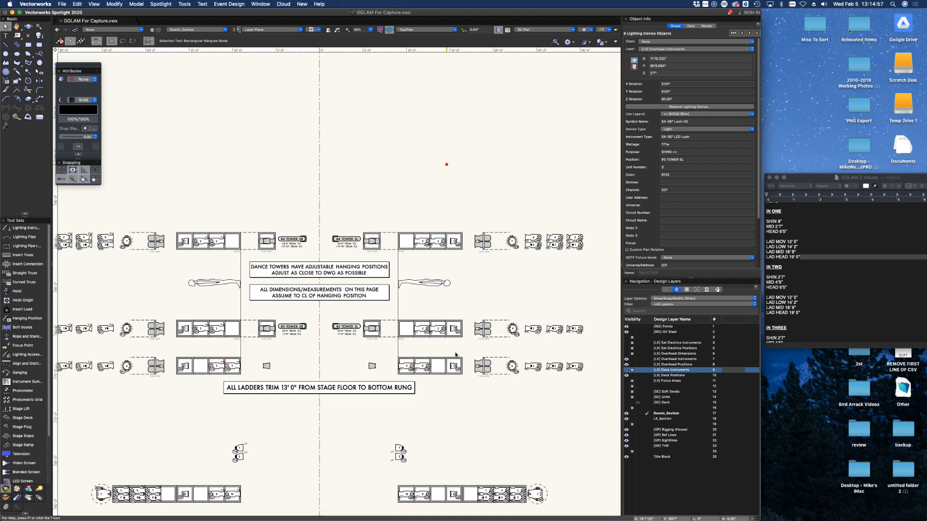
- Set the Z height of the four Lustr mid units on the #3 and #4 towers, both sides, to 4'5"
click(404, 367)
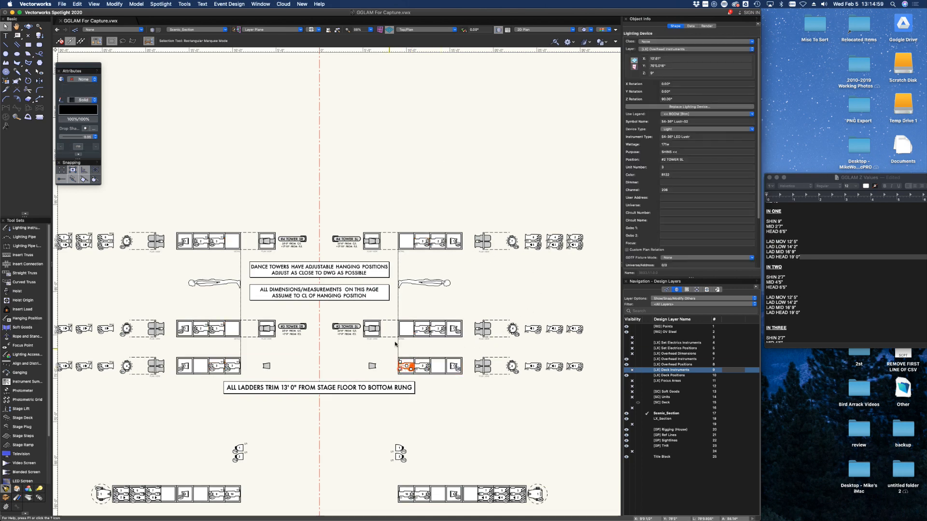
click(435, 328)
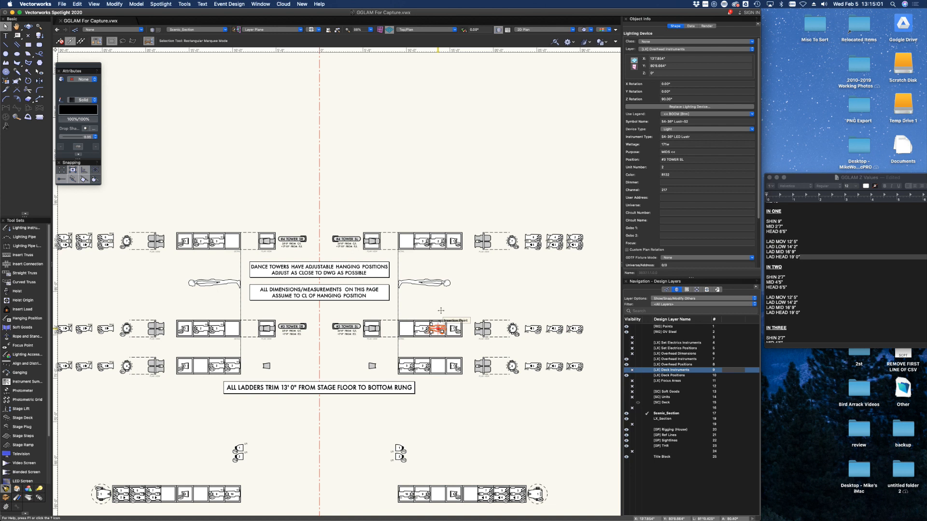
shift+click(201, 242)
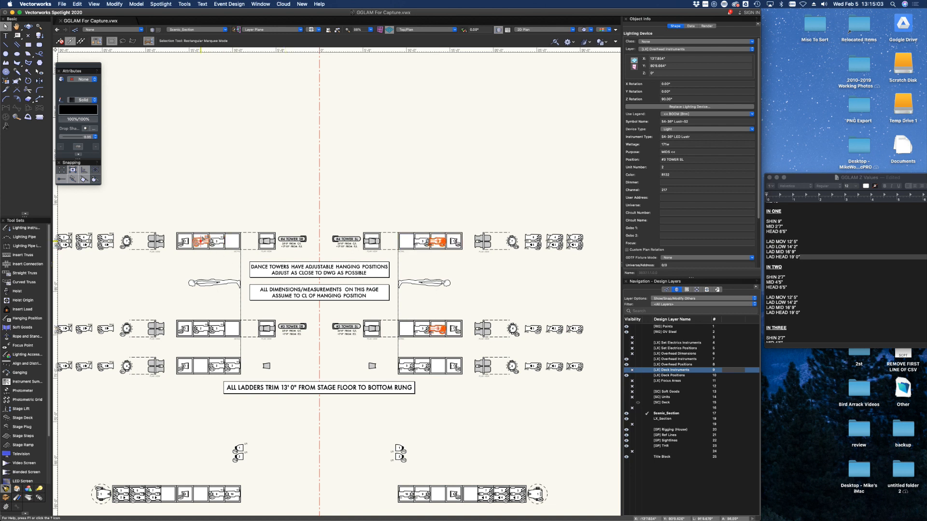
shift+click(200, 328)
shift+click(202, 328)
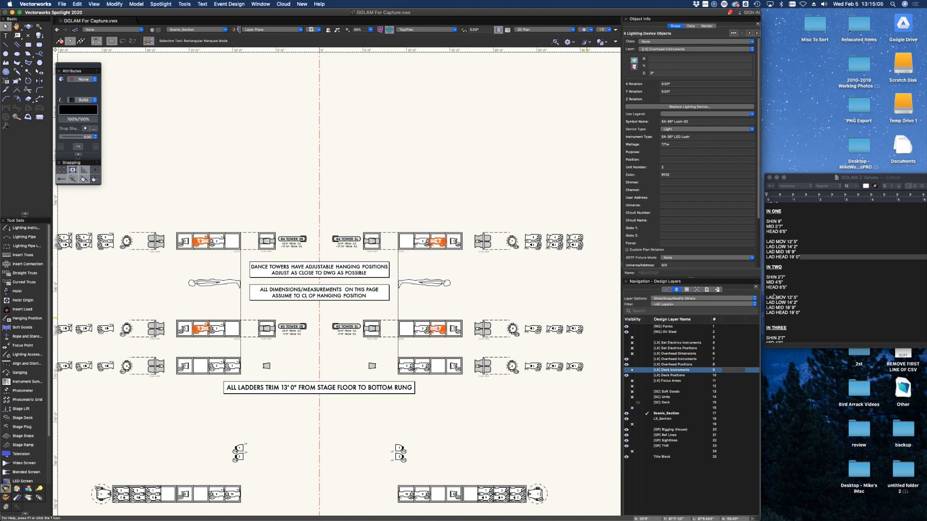
click(660, 74)
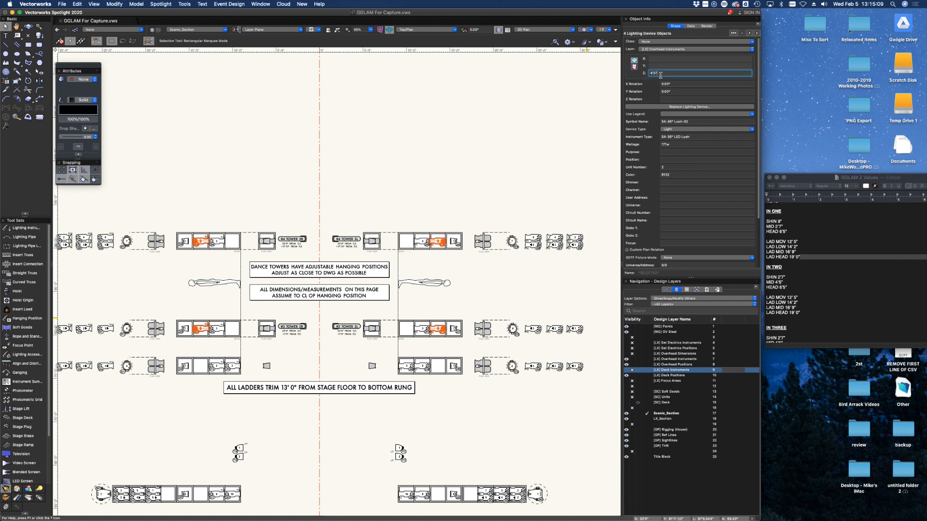
key(Return)
click(276, 423)
- Set the Z height of the two innermost Lustr shin units on the #1 towers to 9", following the apron boom notes
scroll(276, 423, down, 5)
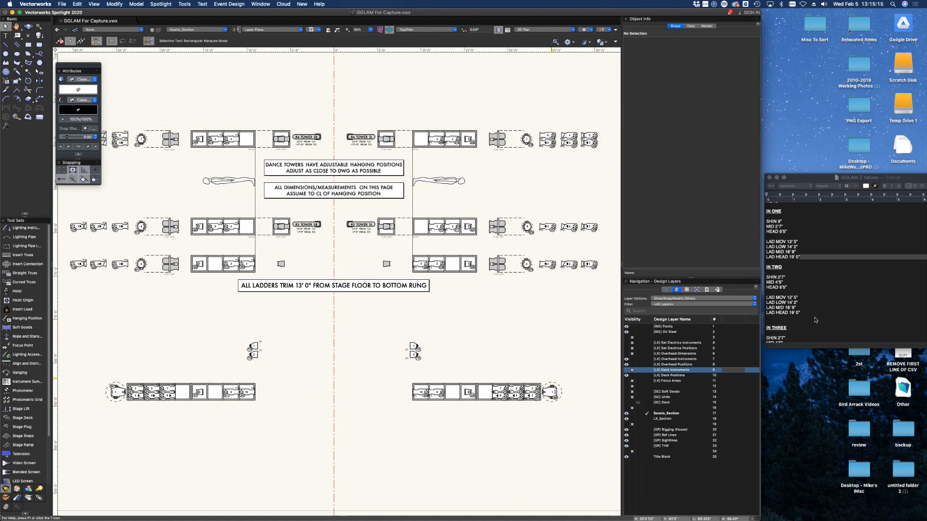
scroll(817, 309, up, 3)
scroll(820, 295, up, 4)
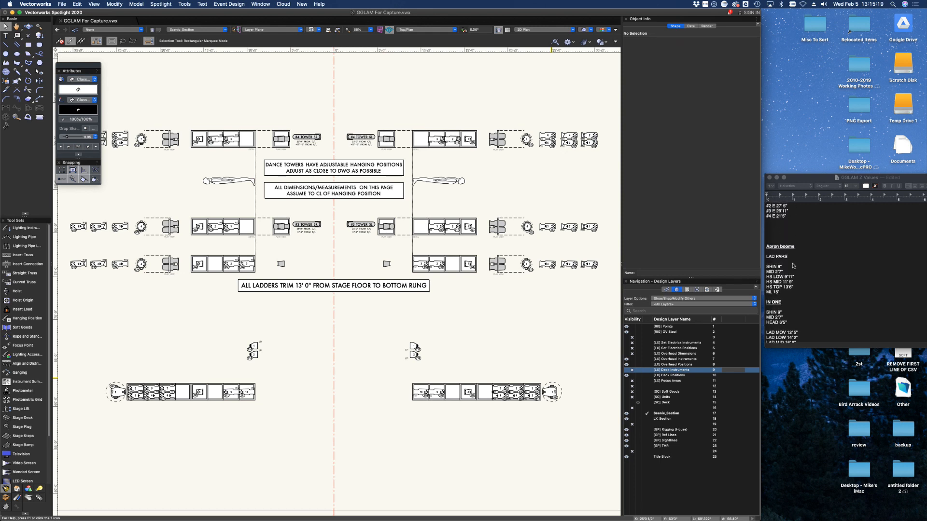
scroll(793, 265, down, 1)
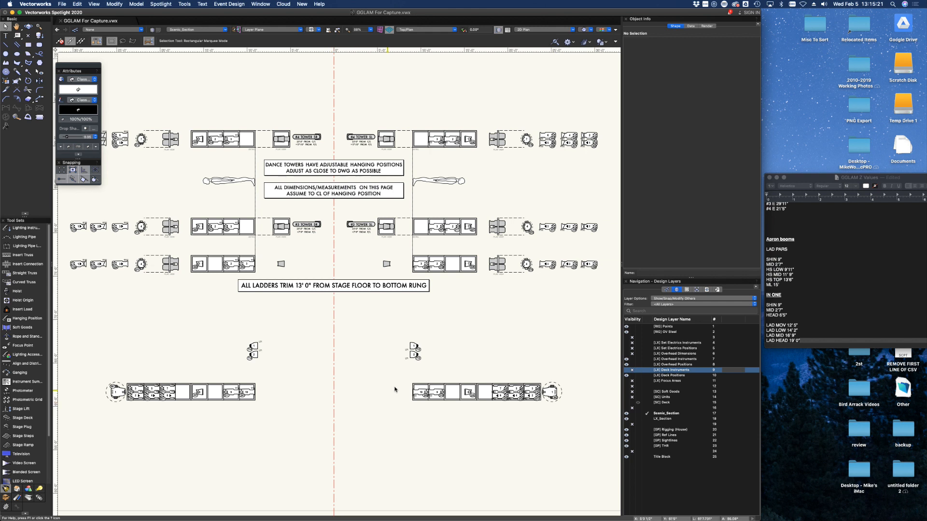
click(247, 391)
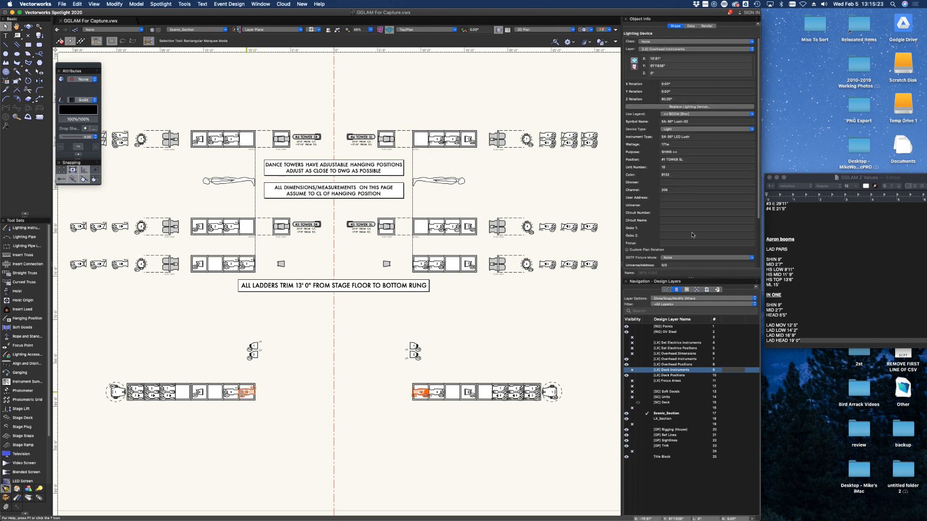
click(654, 75)
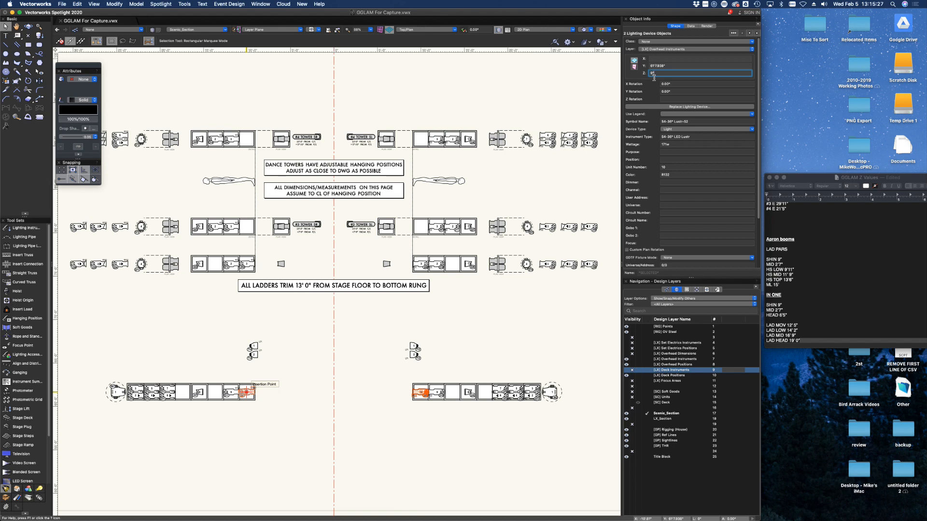
text(9")
key(Return)
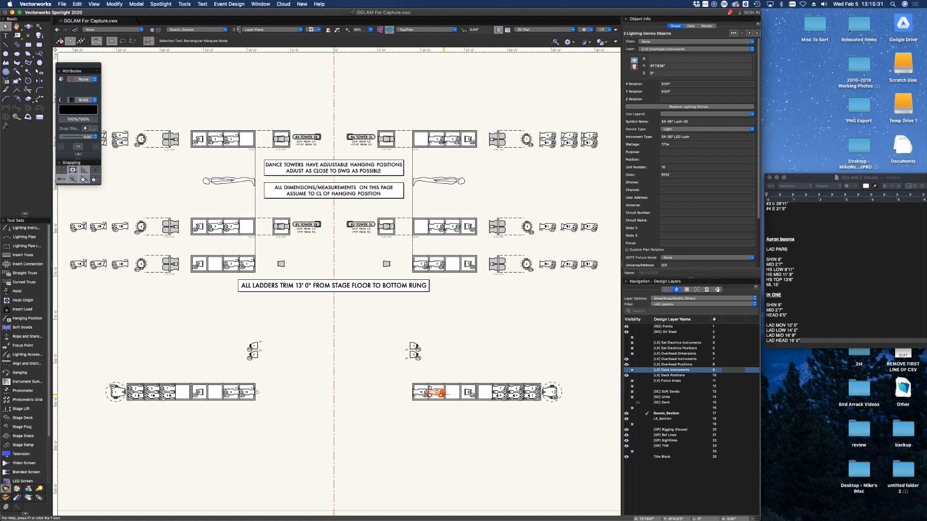
- Set the Z height of the Lustr mid units on both #1 towers to 2'7"
click(231, 392)
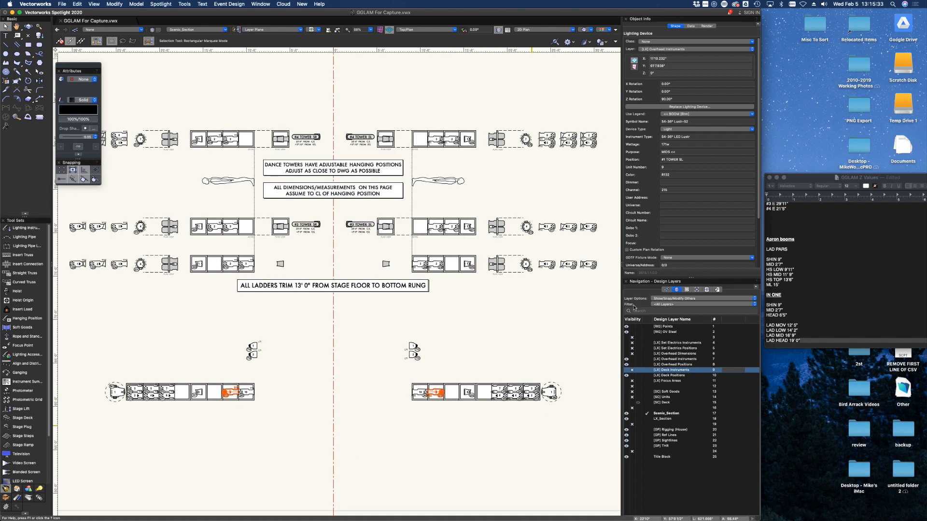
click(662, 75)
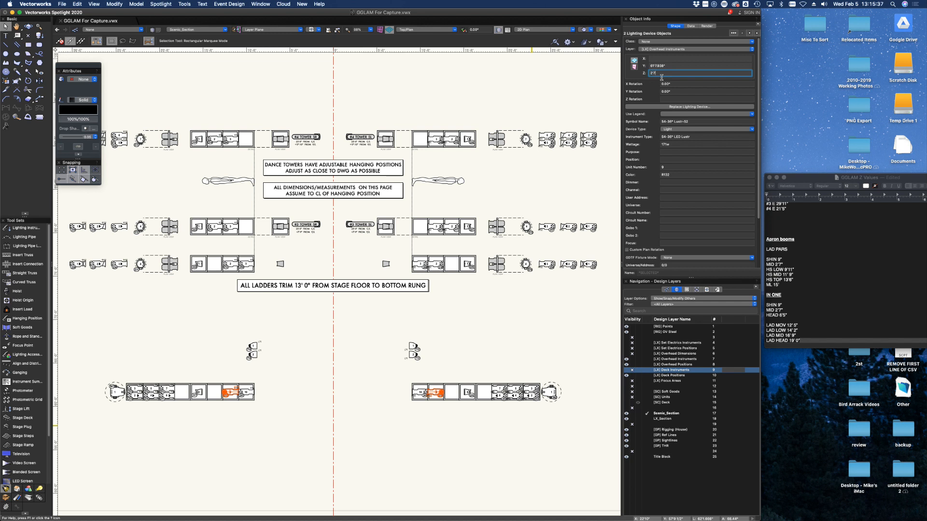
text(2'7")
key(Return)
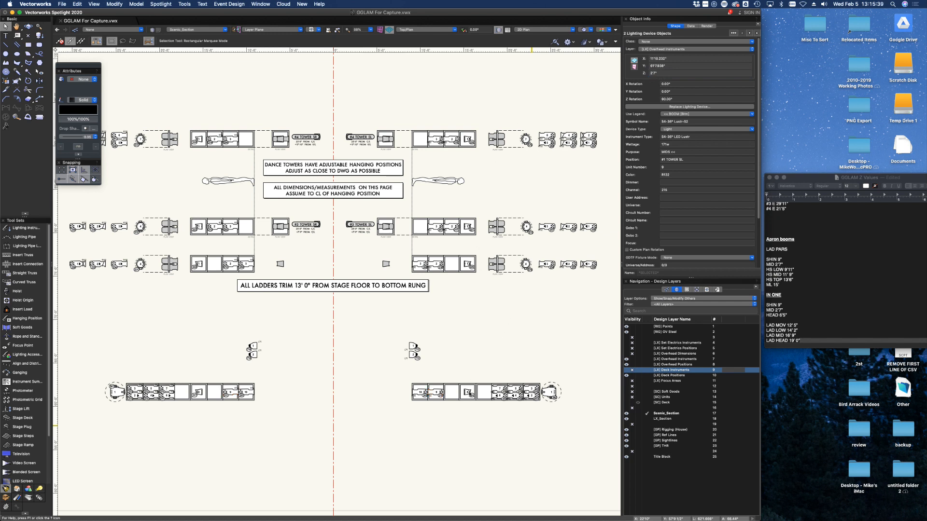
- Set the Z height of the two ColorSource PAR head units on the #1 towers to 6'5"
click(468, 392)
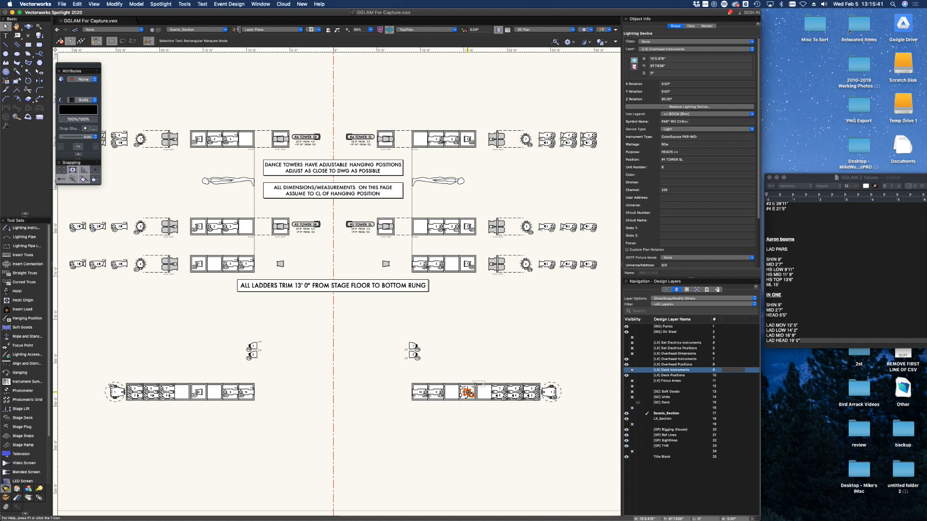
mouse_move(467, 392)
mouse_down()
mouse_move(168, 392)
mouse_move(197, 392)
mouse_up()
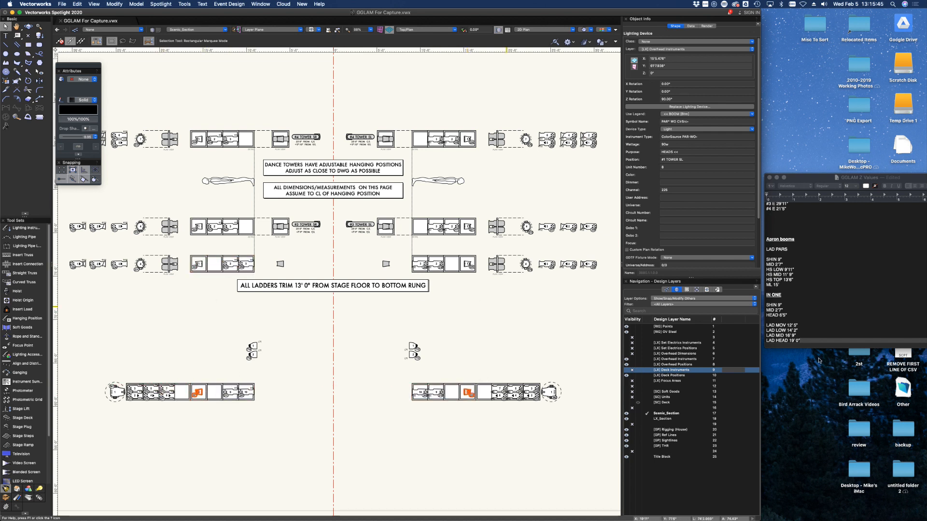
scroll(820, 287, up, 1)
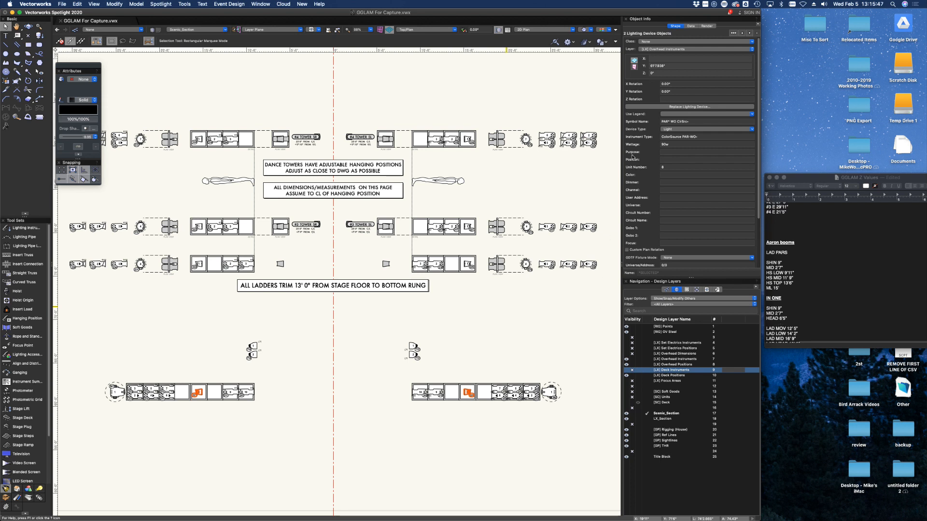
click(662, 74)
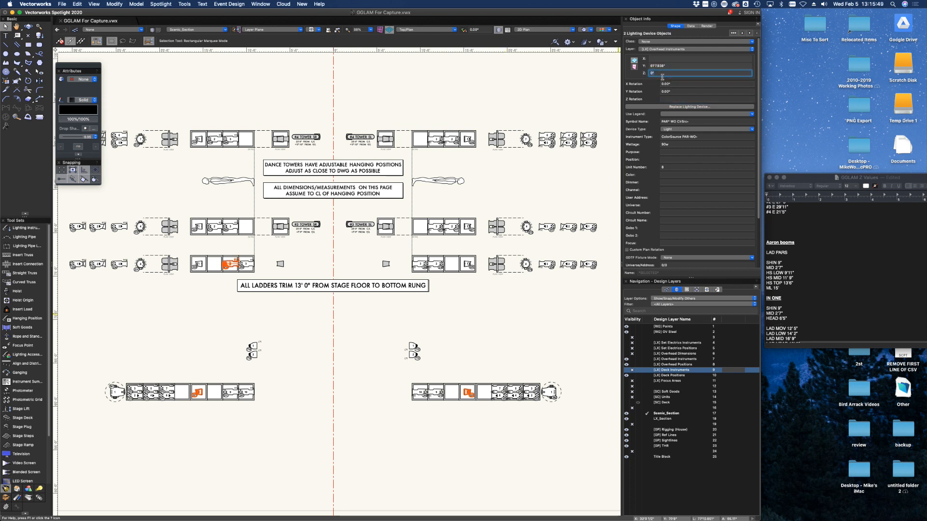
text(6'5")
key(ctrl+Up)
key(ctrl+Up)
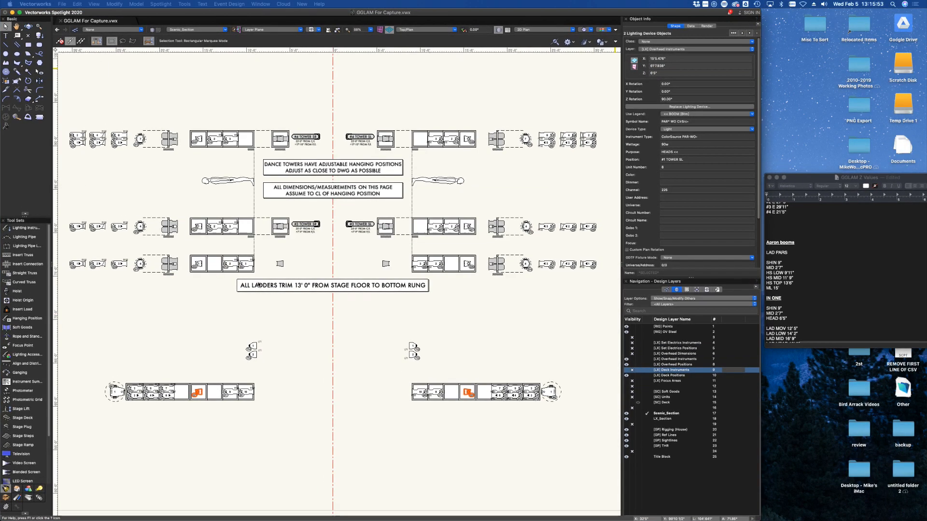
key(ctrl+Up)
key(ctrl+Up)
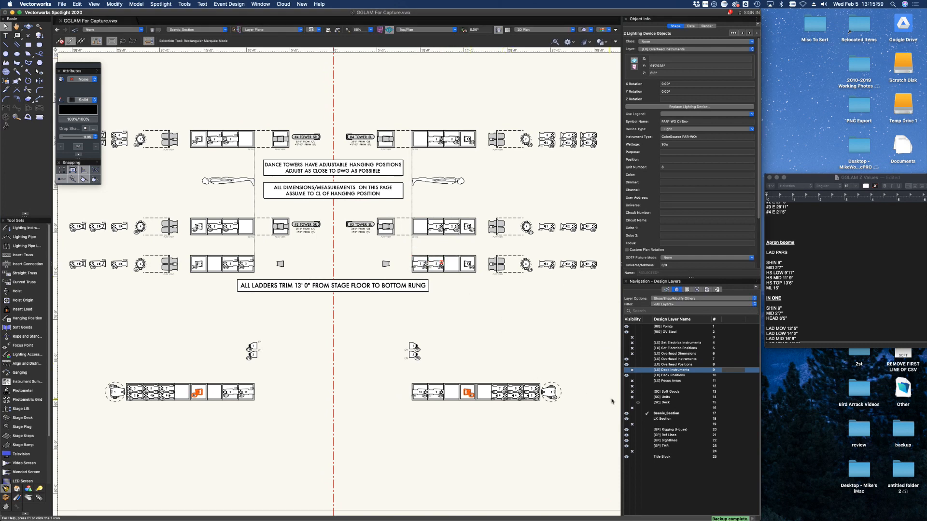
click(506, 428)
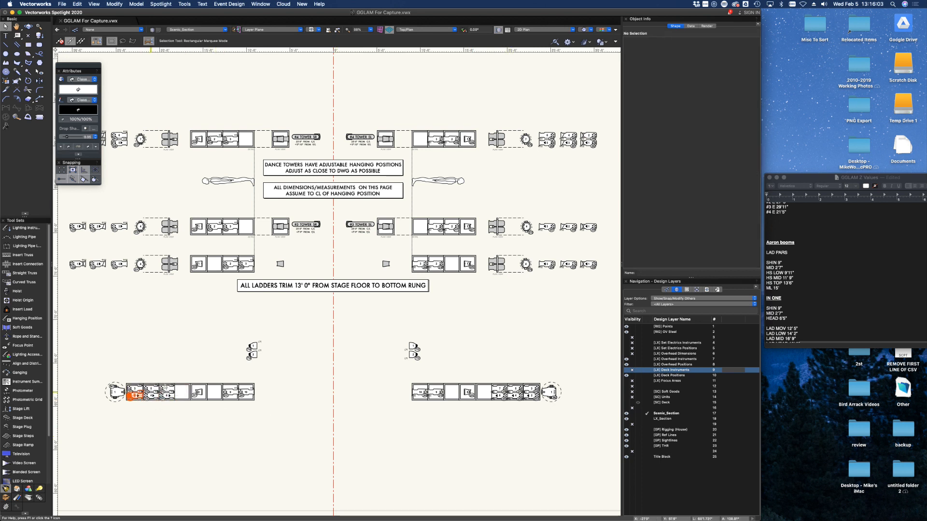
- Set the Z height of the four innermost stacked high-side Lustr units on the #1 towers to 9'11"
click(164, 394)
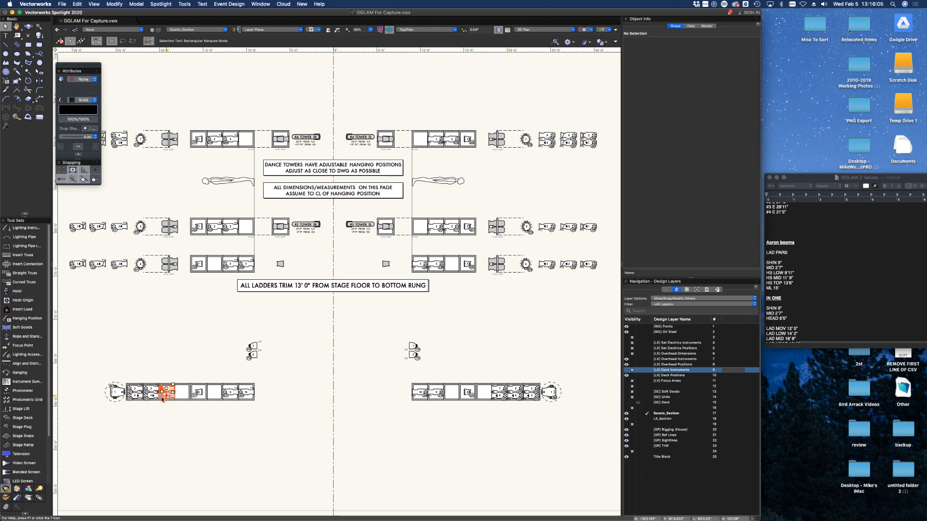
shift+click(502, 397)
shift+click(502, 400)
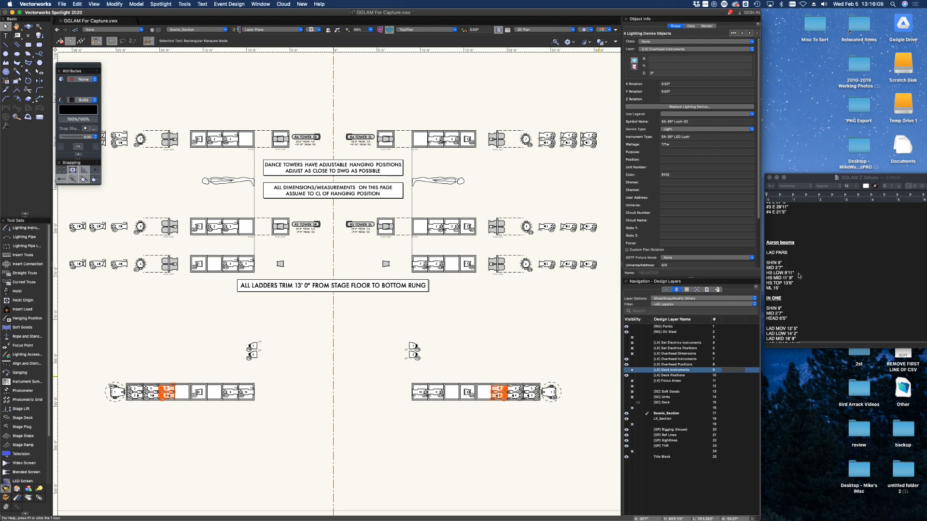
click(666, 74)
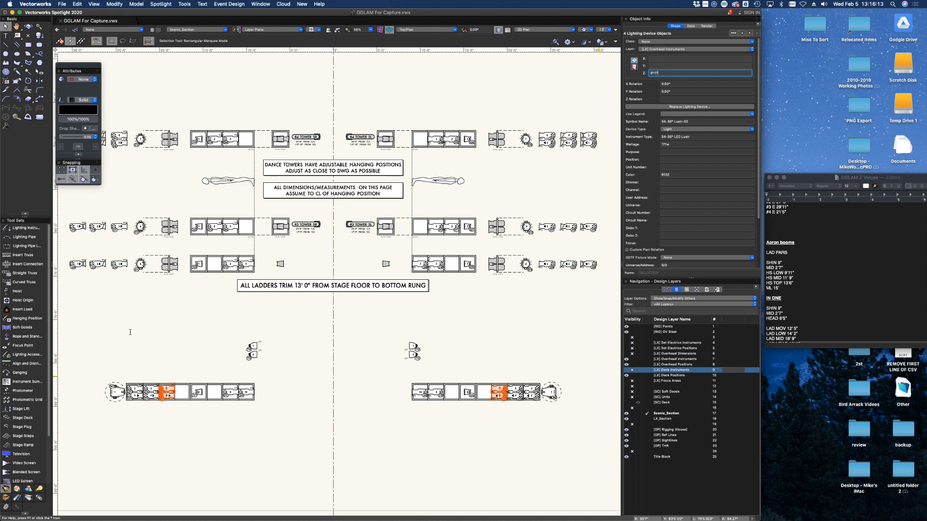
key(Return)
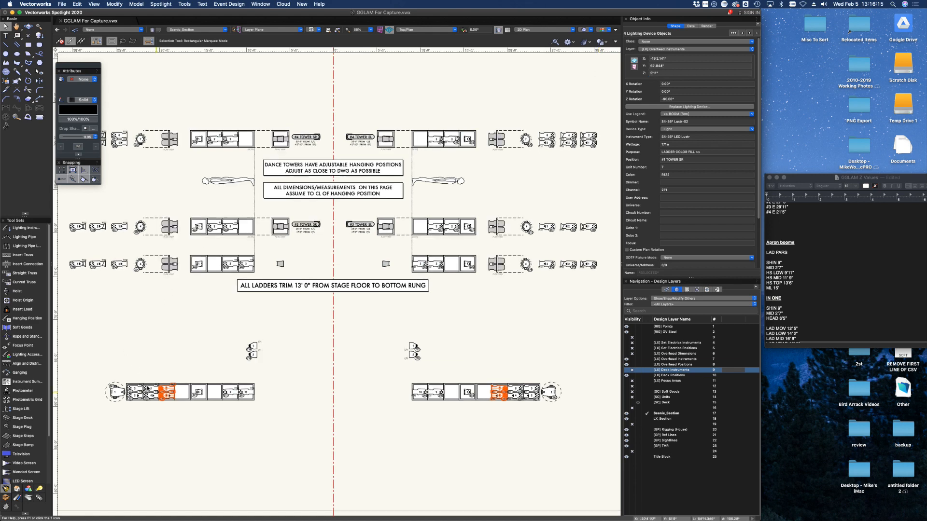
- Set the Z height of the four middle high-side Lustr units on the #1 towers to 11'9"
click(150, 390)
shift+click(150, 397)
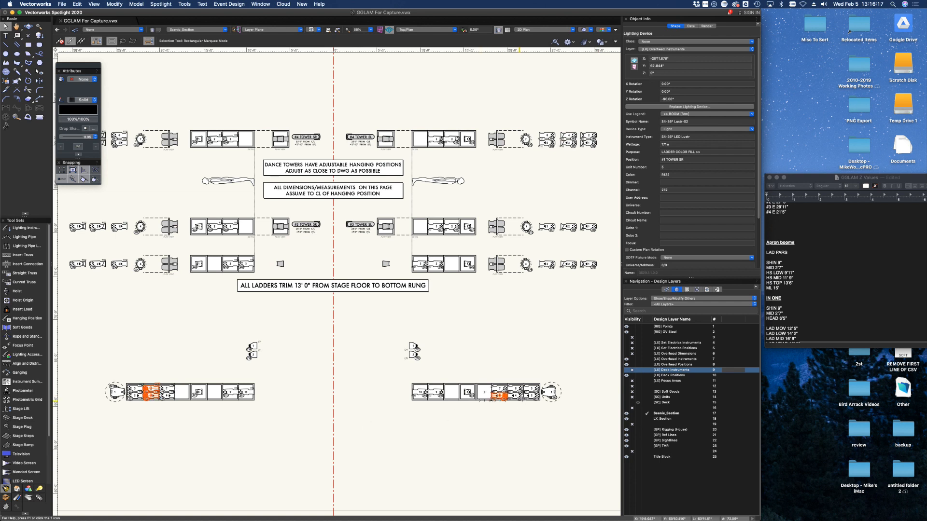
shift+click(516, 389)
shift+click(515, 397)
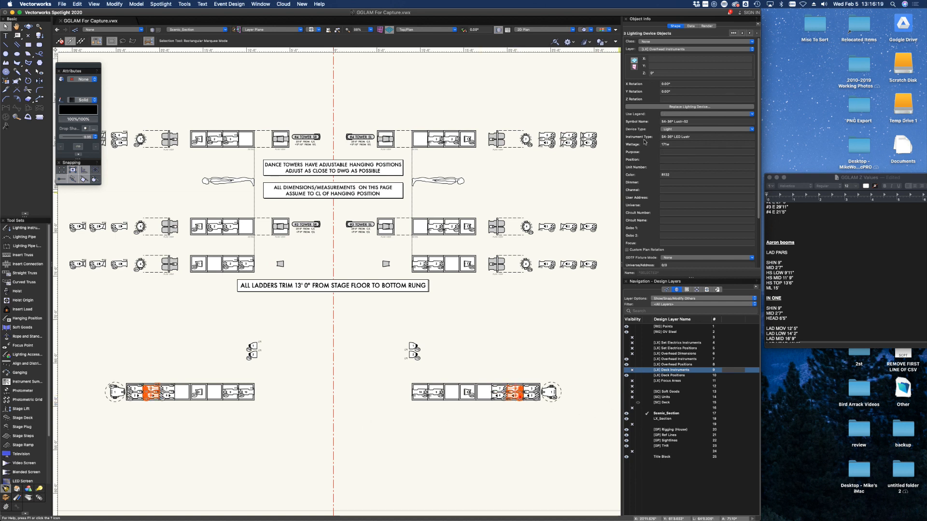
click(668, 73)
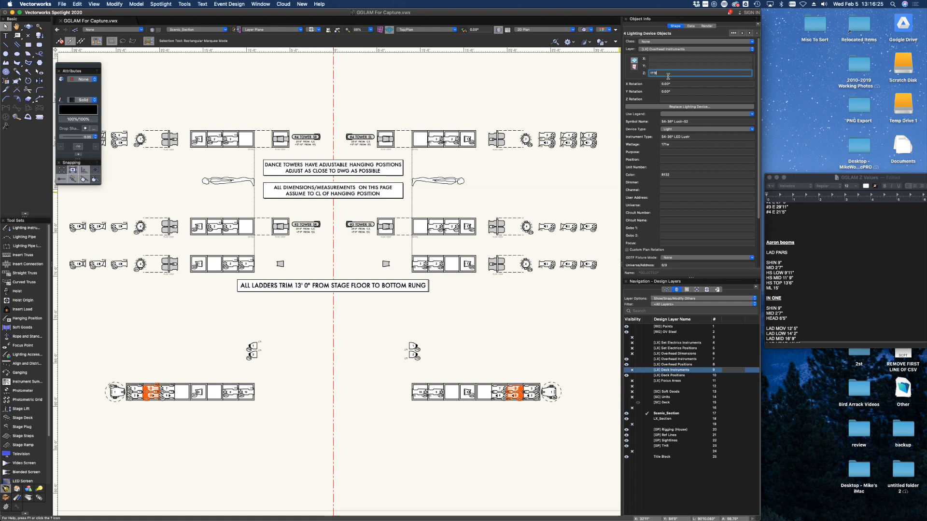
key(Return)
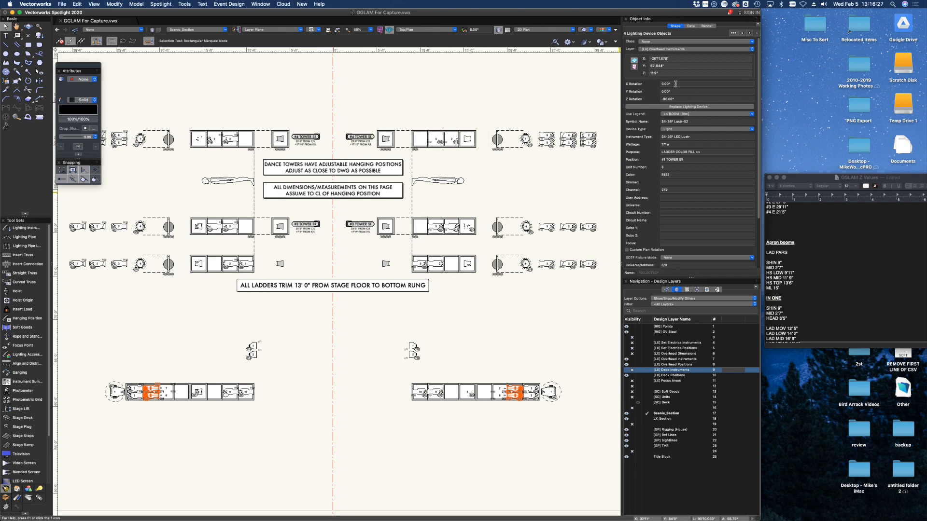
- Set the Z height of the four outermost high-side Lustr units on the #1 towers to 13'6"
click(135, 394)
shift+click(532, 389)
shift+click(533, 389)
shift+click(534, 397)
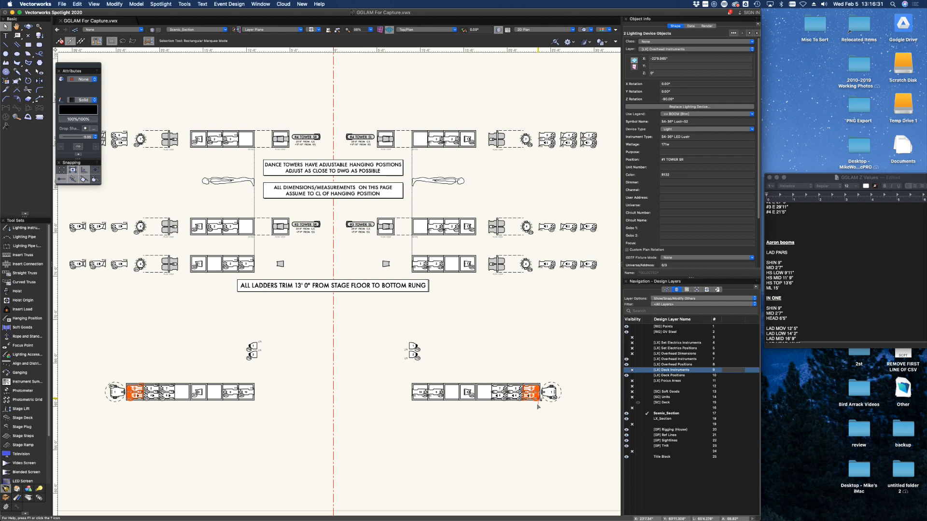
click(668, 74)
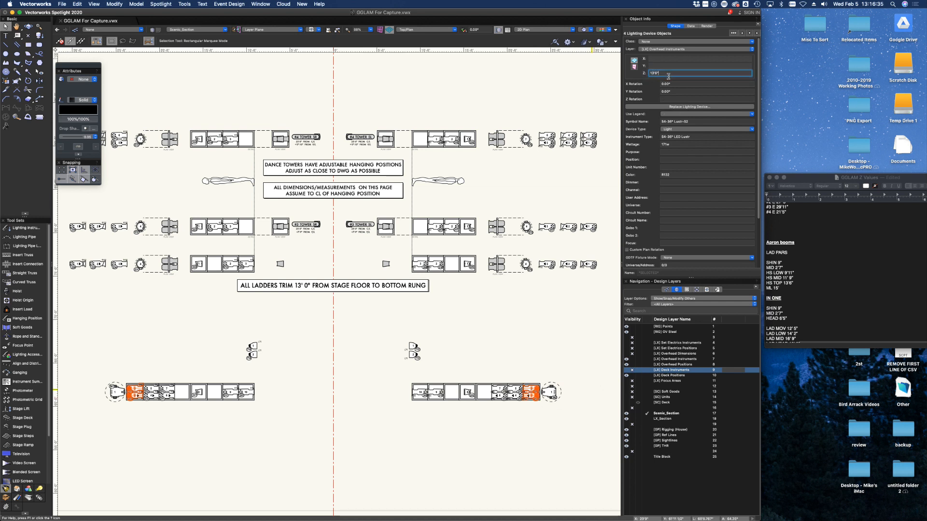
key(Return)
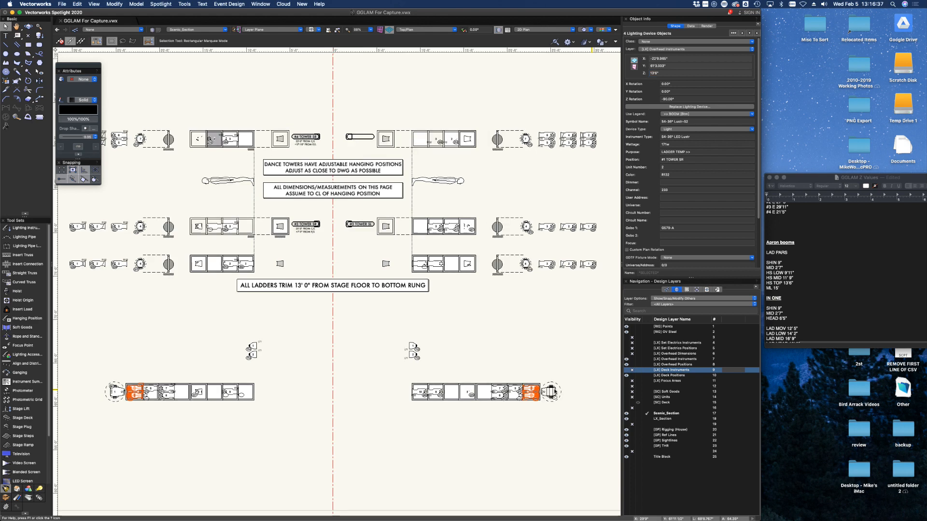
- Set the Z height of the two SolaSpot movers on top of the #1 towers to 15'
click(550, 392)
scroll(302, 445, down, 1)
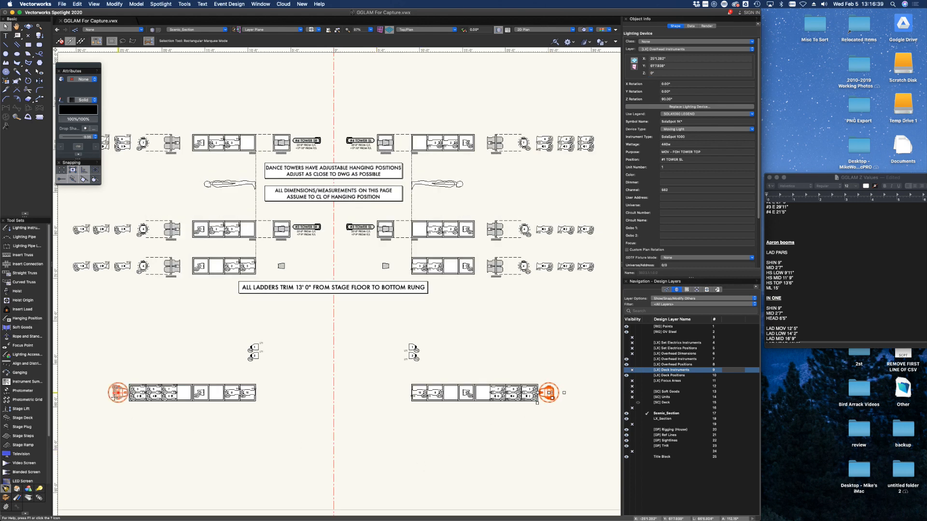
shift+click(117, 393)
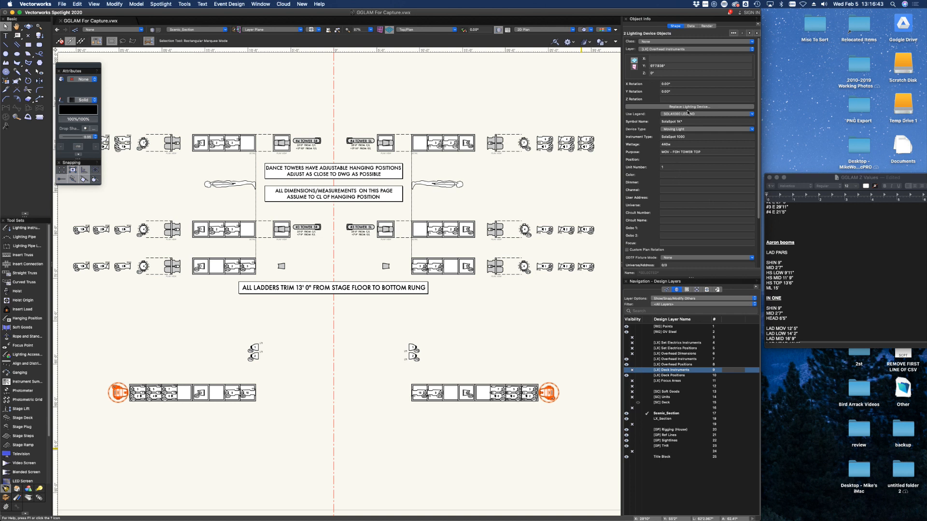
click(665, 75)
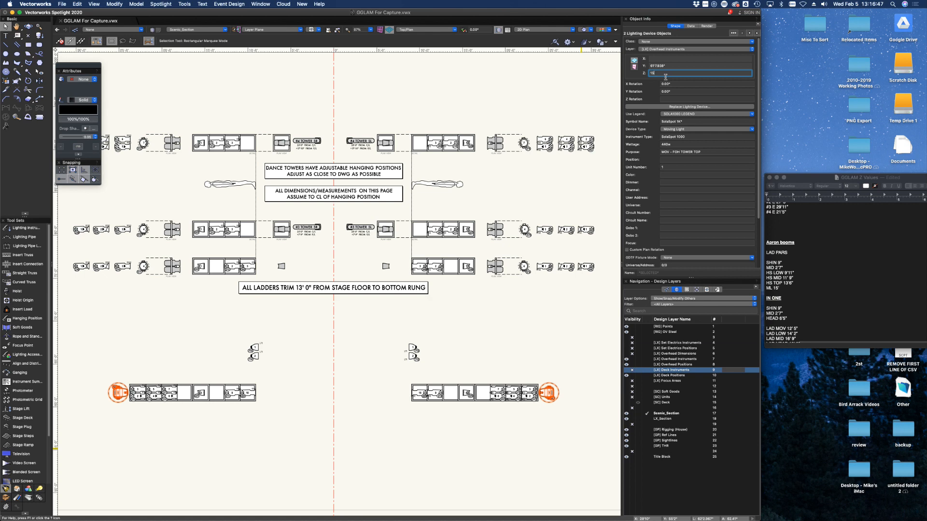
text(15')
key(Return)
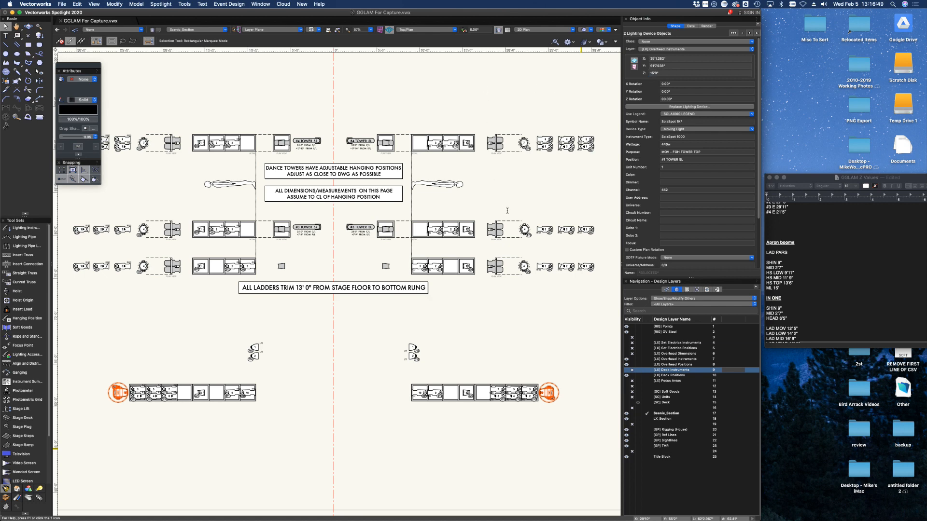
- Measure the height of the house ladder PARs above the stage floor in the section drawing
click(367, 358)
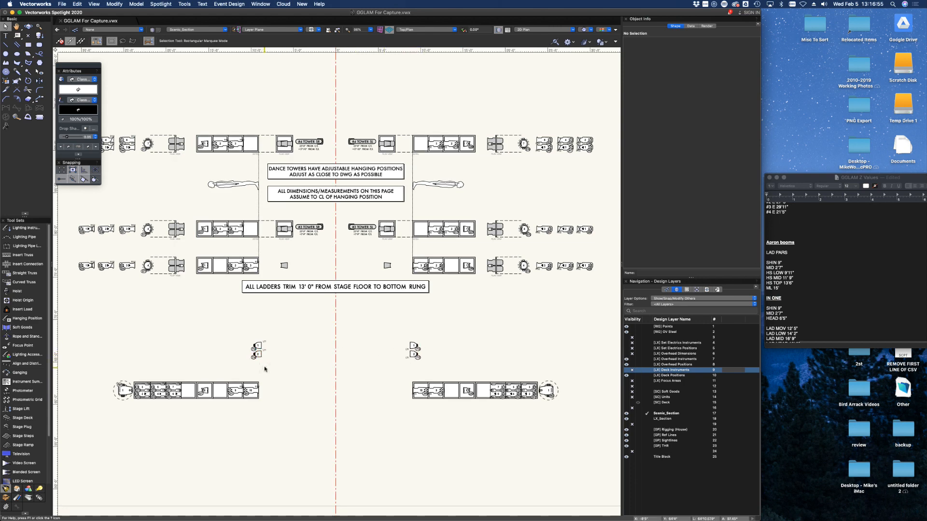
scroll(265, 369, down, 6)
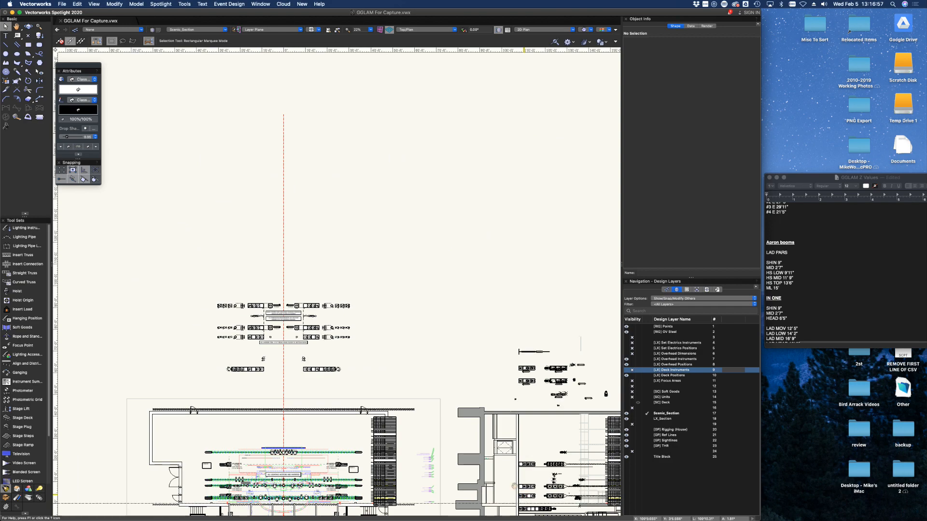
scroll(431, 374, up, 6)
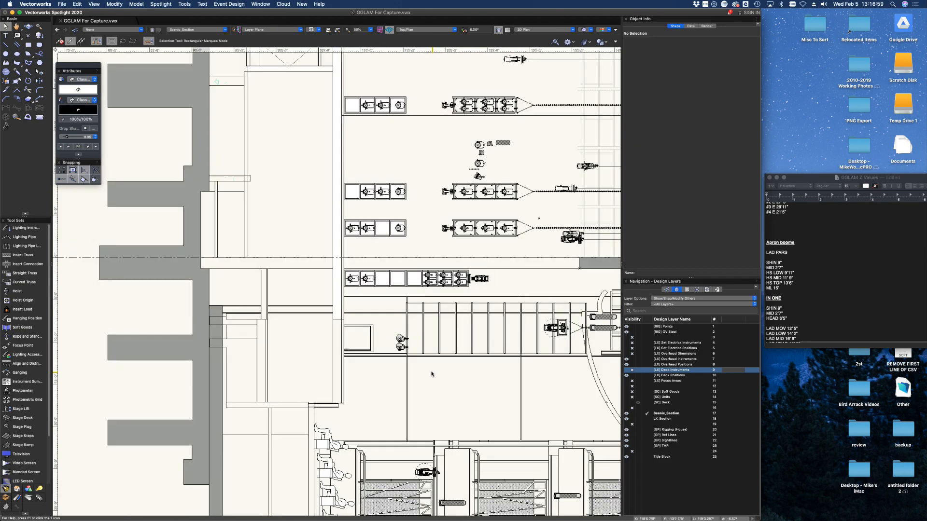
scroll(393, 344, up, 3)
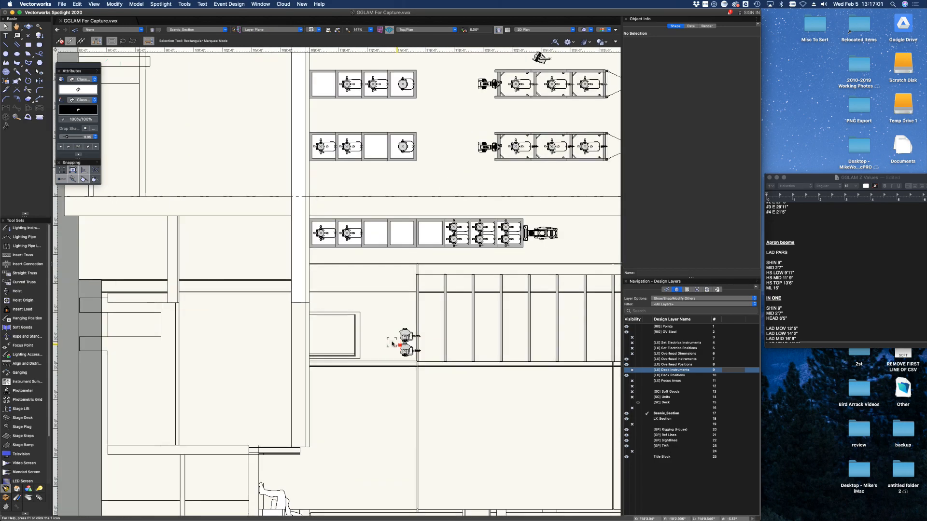
key(d)
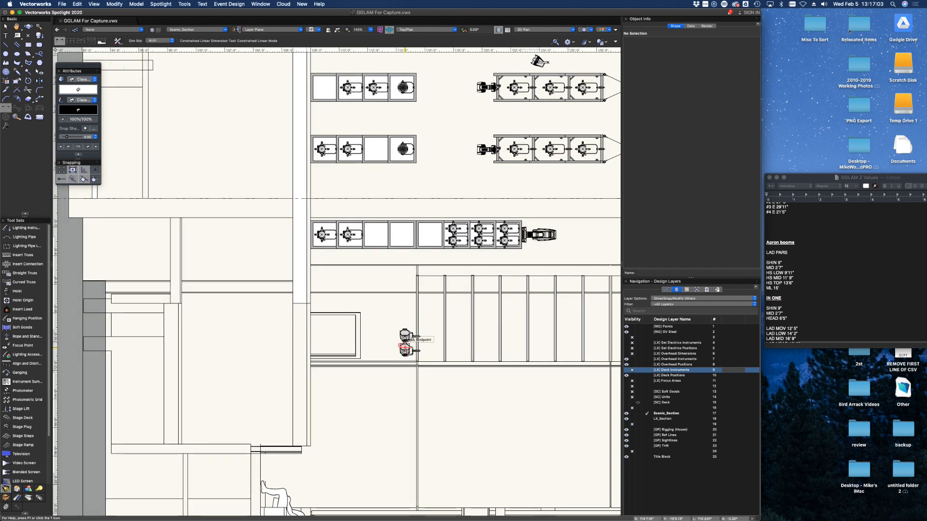
click(404, 346)
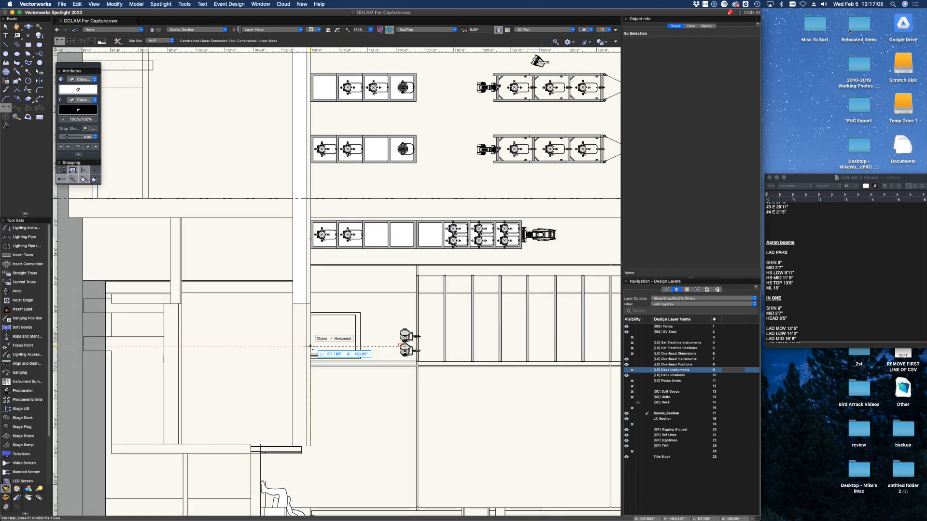
scroll(310, 347, down, 15)
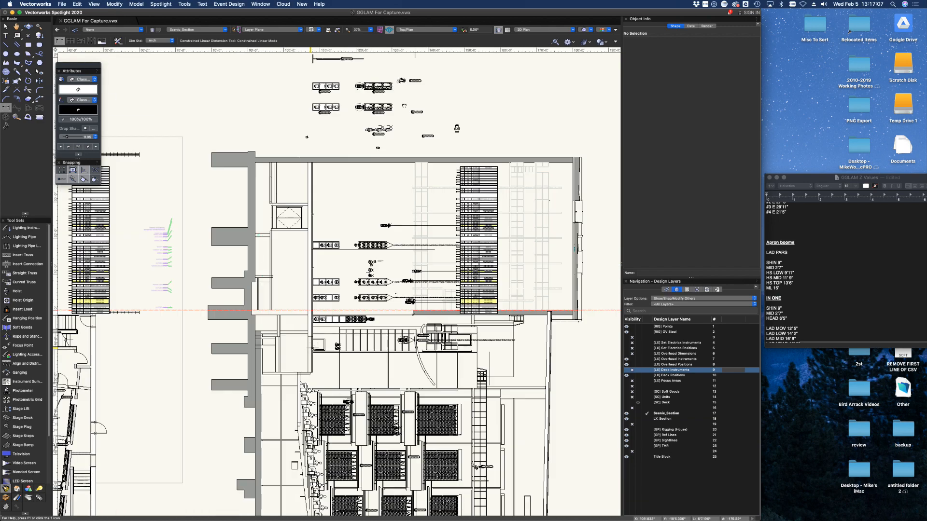
key(x)
- Set the Z height of the four S4 PARs on the house ladders, both sides, to 8'7"
scroll(239, 302, up, 9)
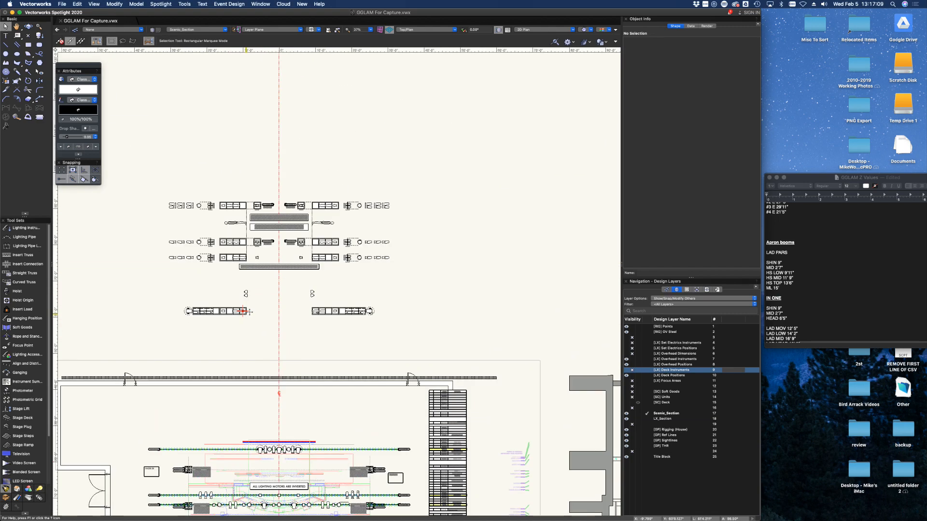
click(320, 304)
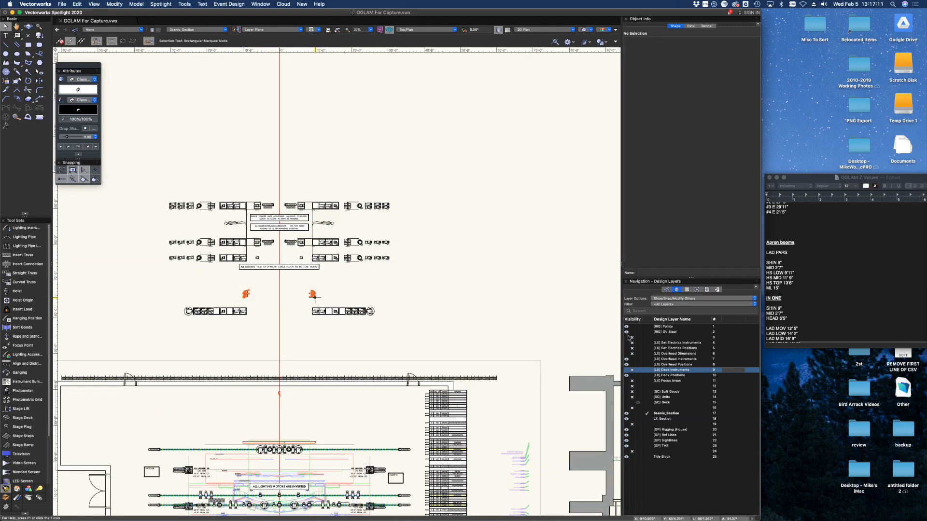
click(661, 73)
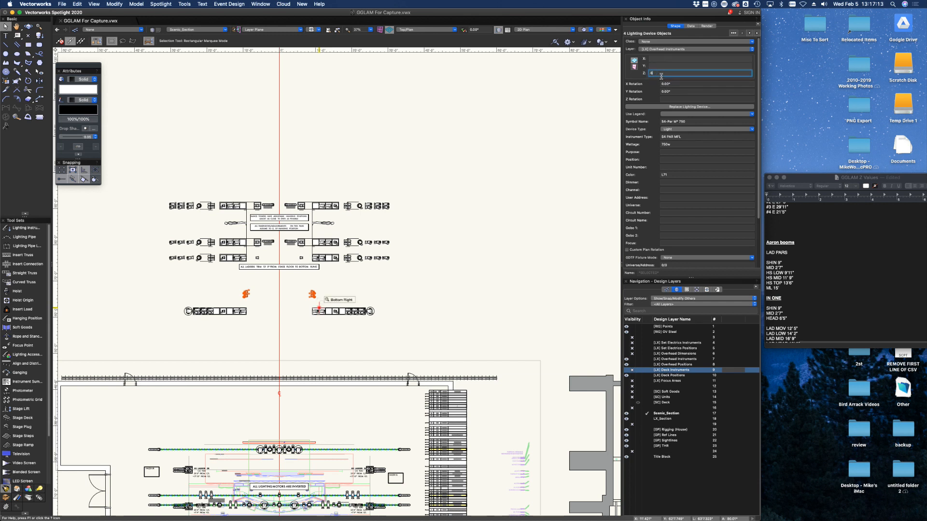
text(8'7)
key(Return)
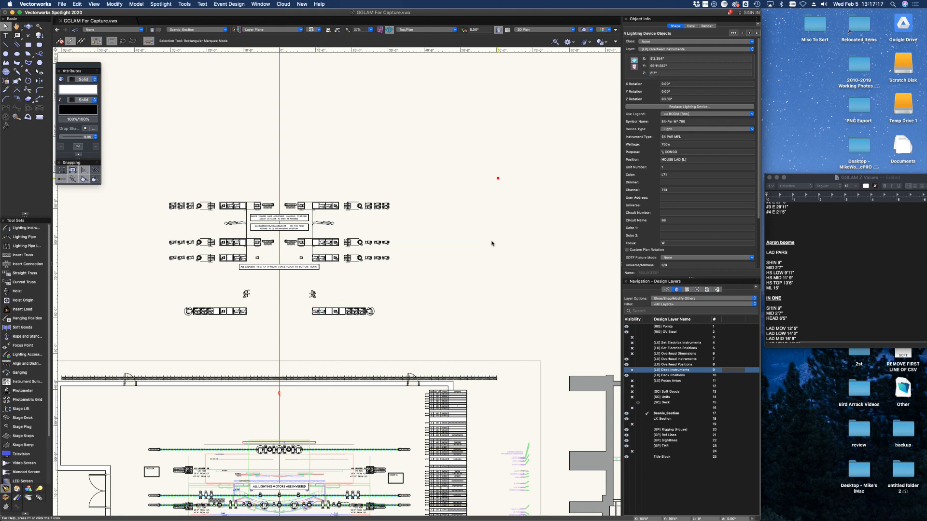
- Examine the section drawing around the apron truss and house ladder positions for fixture heights
scroll(493, 242, down, 1)
click(515, 302)
middle_drag(425, 238, 341, 197)
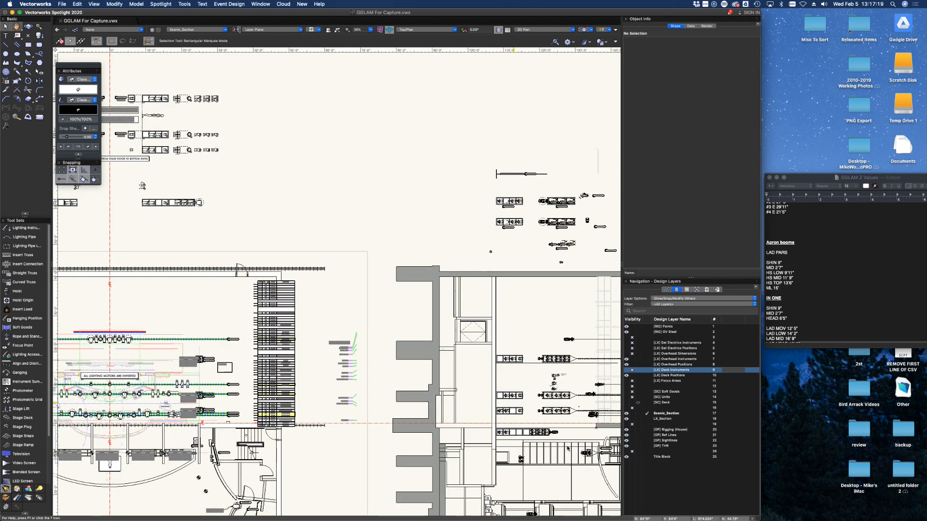
scroll(596, 462, up, 5)
scroll(596, 462, up, 6)
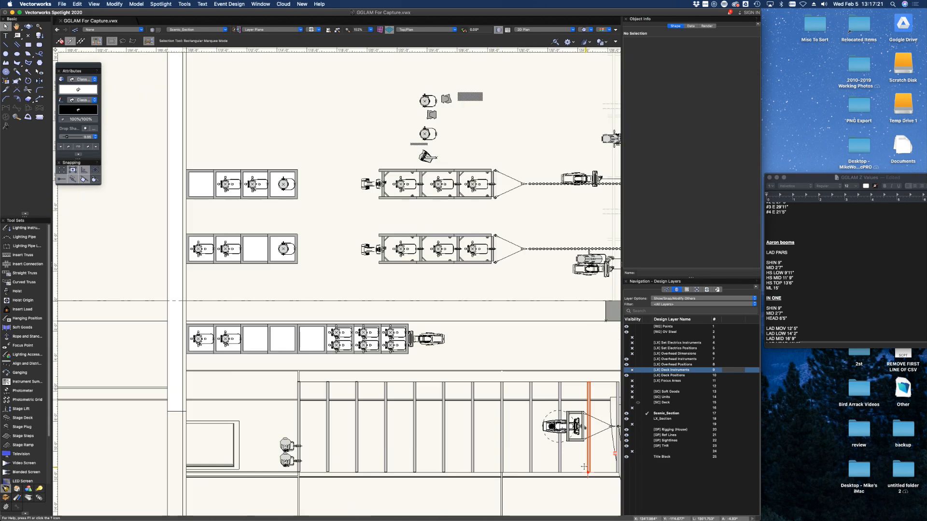
middle_drag(566, 446, 550, 401)
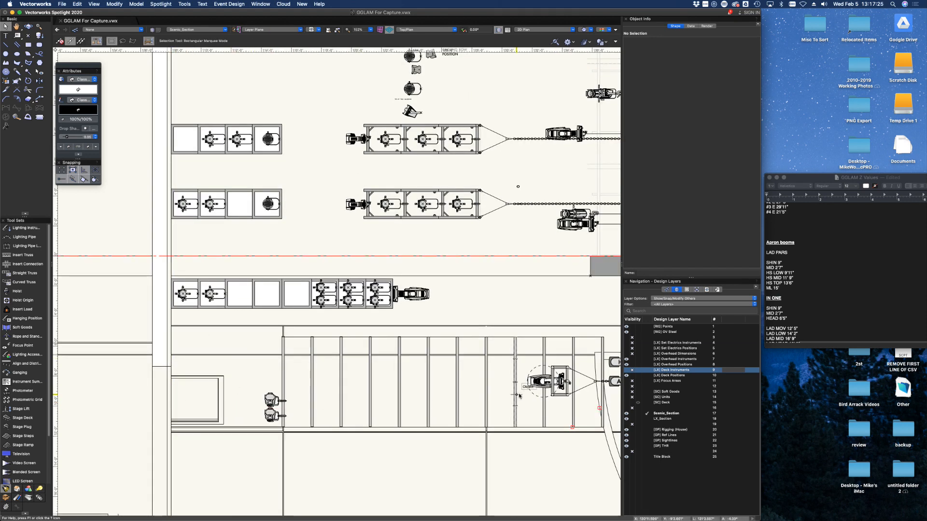
scroll(531, 386, down, 4)
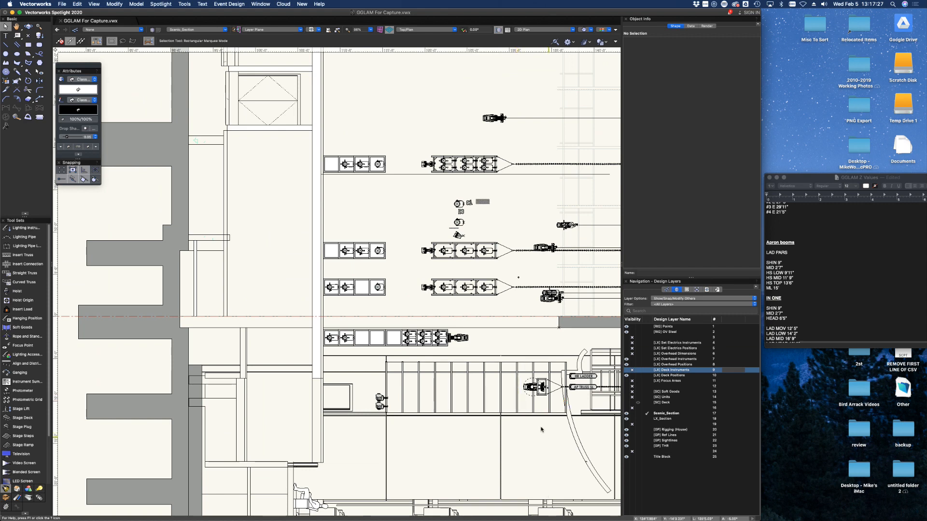
scroll(521, 396, down, 3)
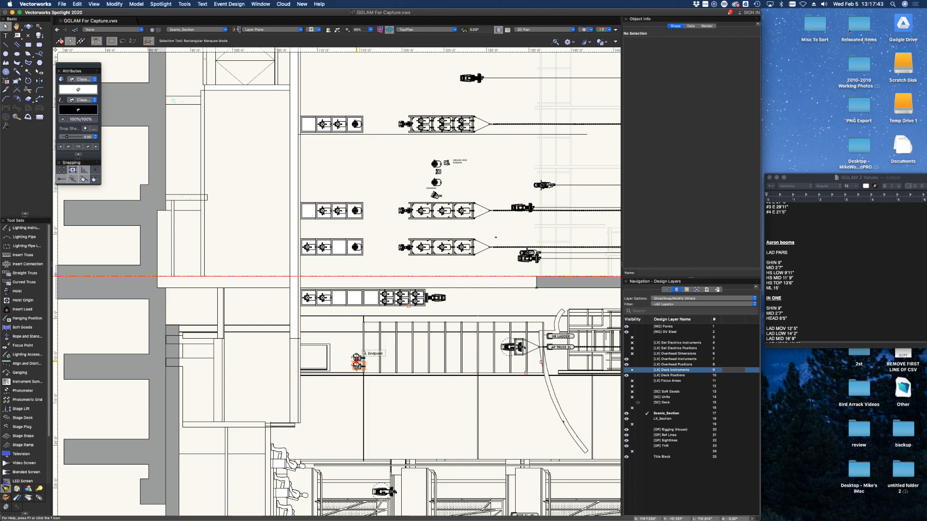
scroll(358, 362, down, 3)
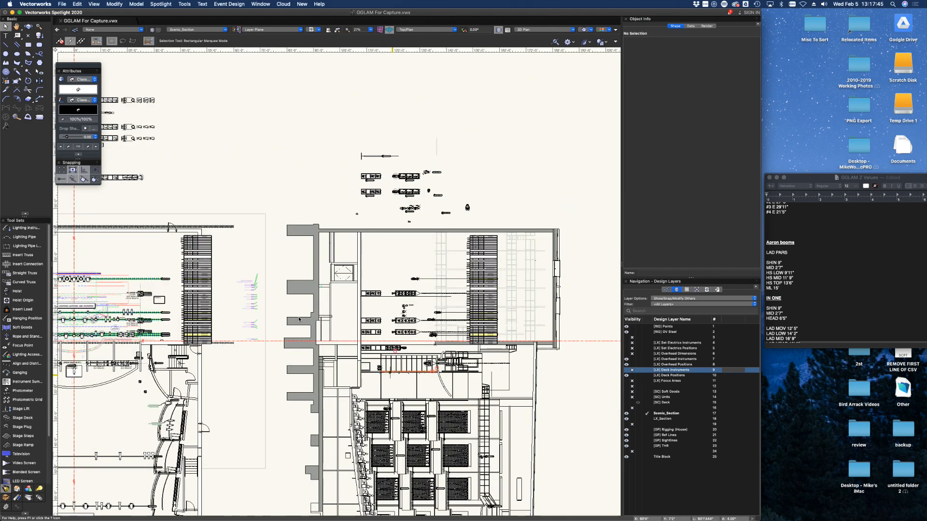
- Orbit the whole plot from plan into a 3D view to check the fixture heights
drag(84, 149, 327, 215)
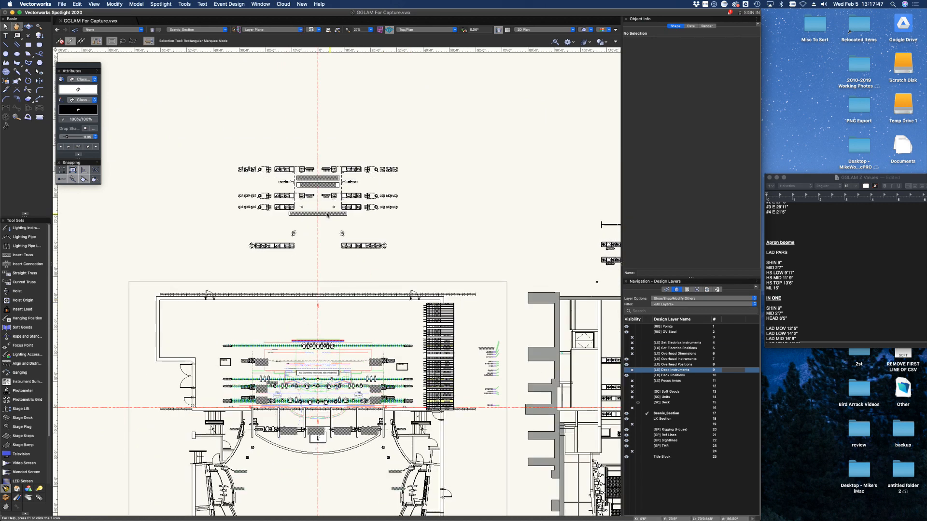
scroll(328, 215, up, 1)
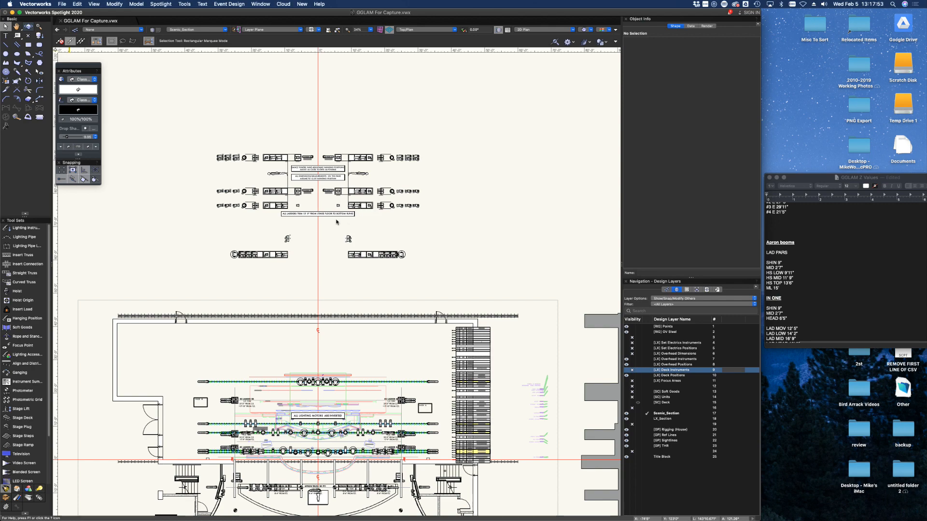
shift+middle_drag(332, 217, 373, 149)
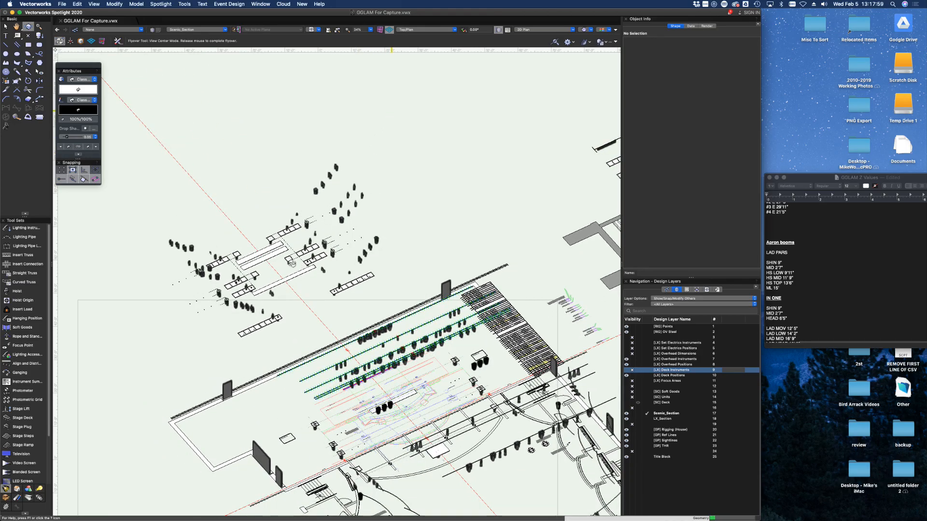
- Orbit the 3D view further to inspect the detached tower and ladder fixtures, and return to Top/Plan view
shift+middle_drag(292, 264, 511, 290)
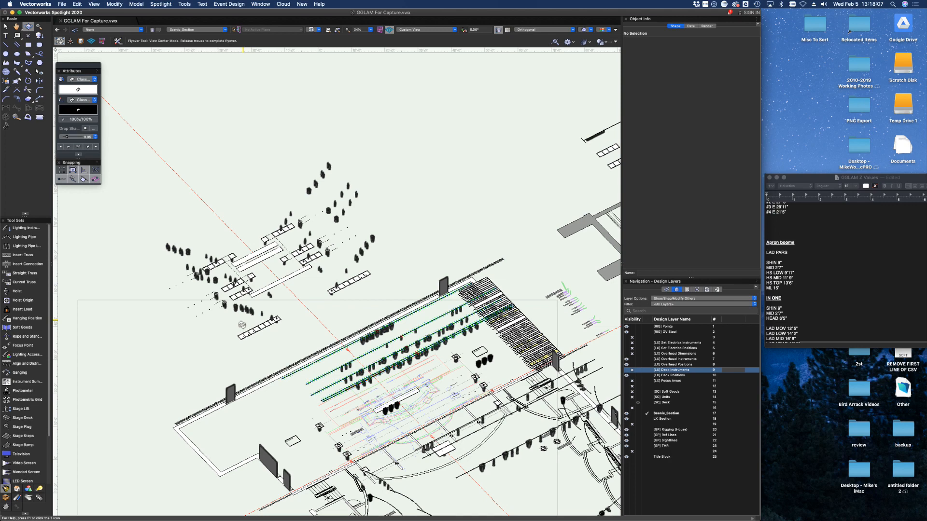
shift+middle_drag(507, 346, 507, 346)
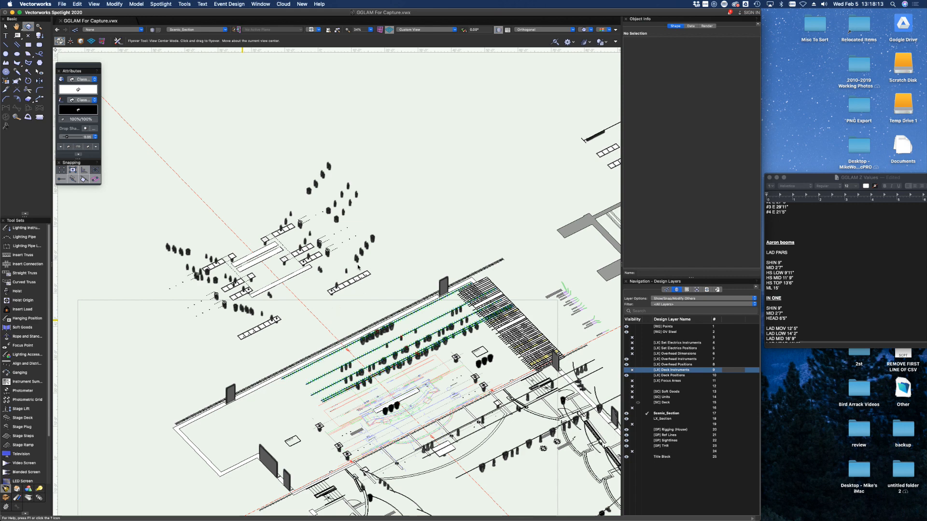
key(super+5)
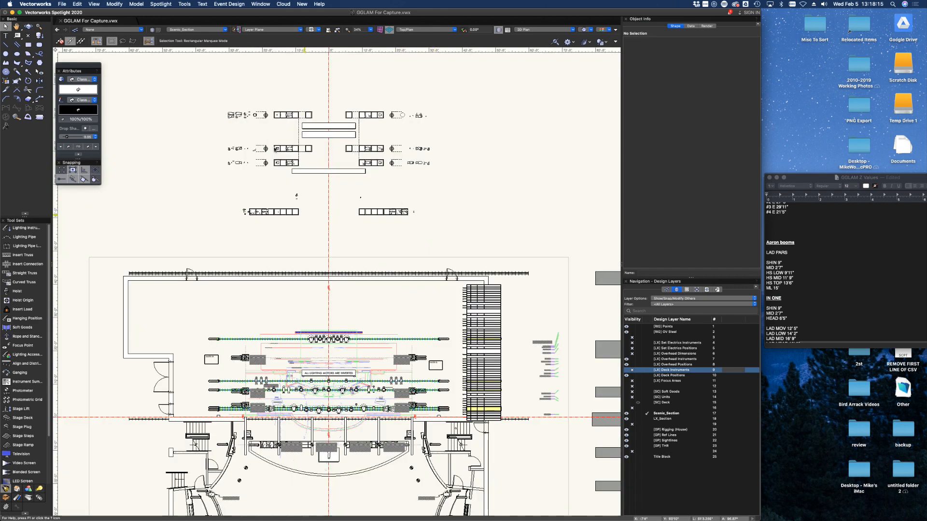
- Delete the tower frame outline groups around the stage-right fixtures upstage of the plot, including those in the lowest row
scroll(256, 68, up, 5)
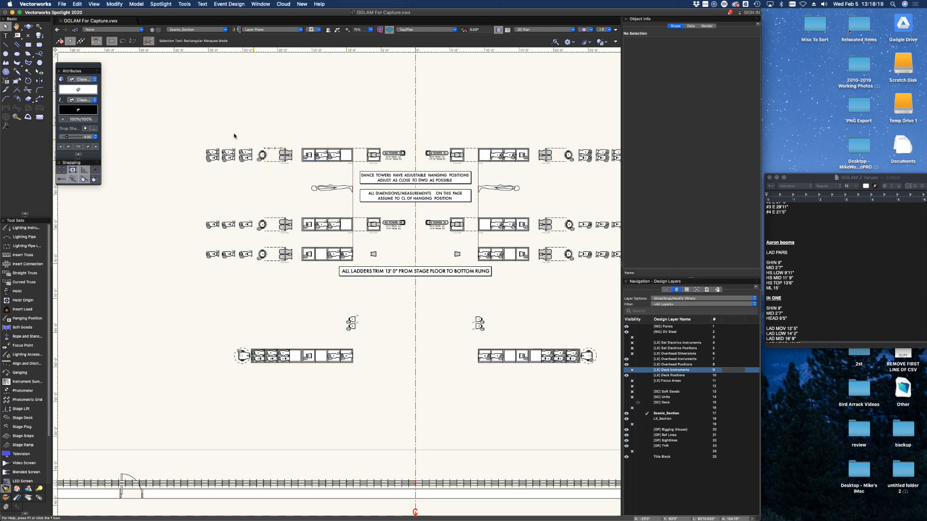
middle_drag(191, 125, 231, 135)
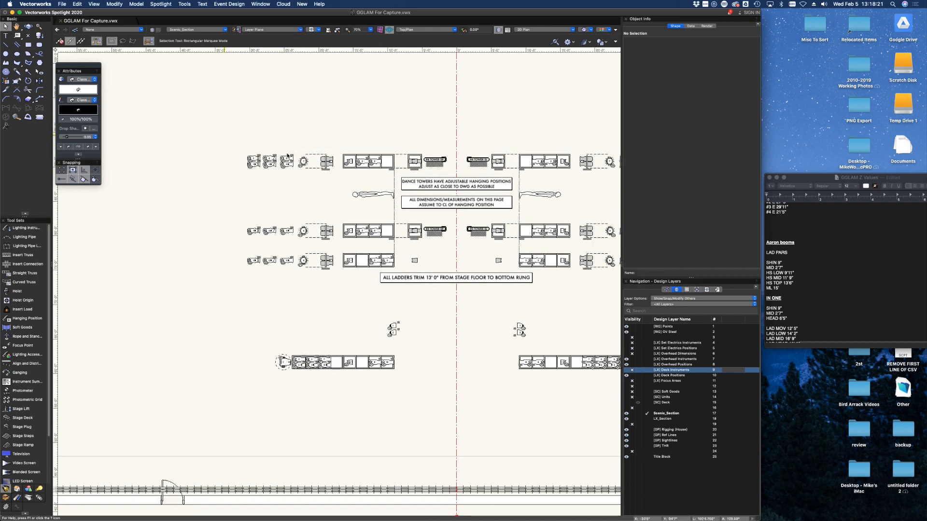
click(391, 170)
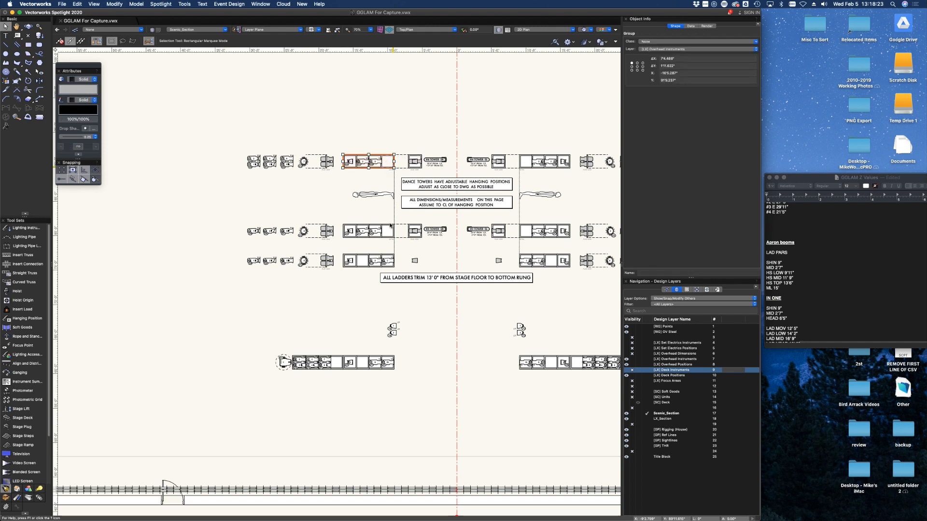
key(Delete)
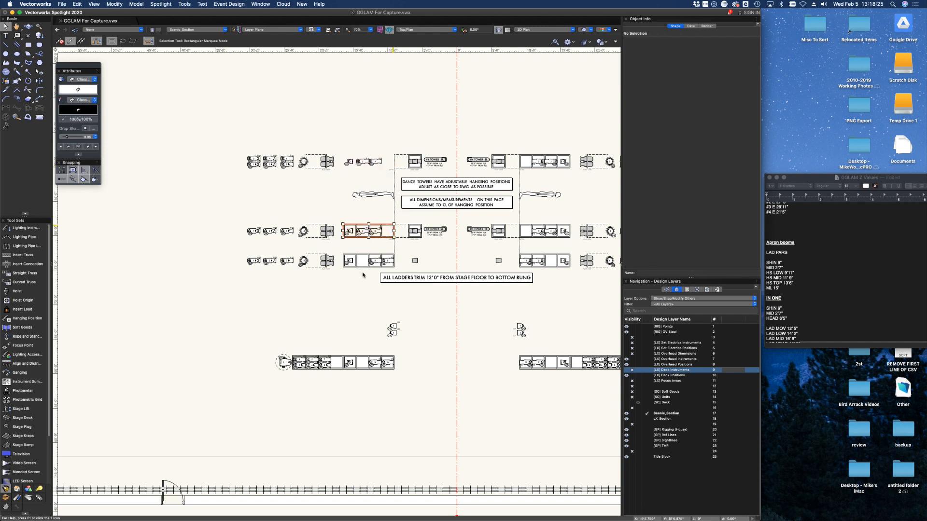
key(Delete)
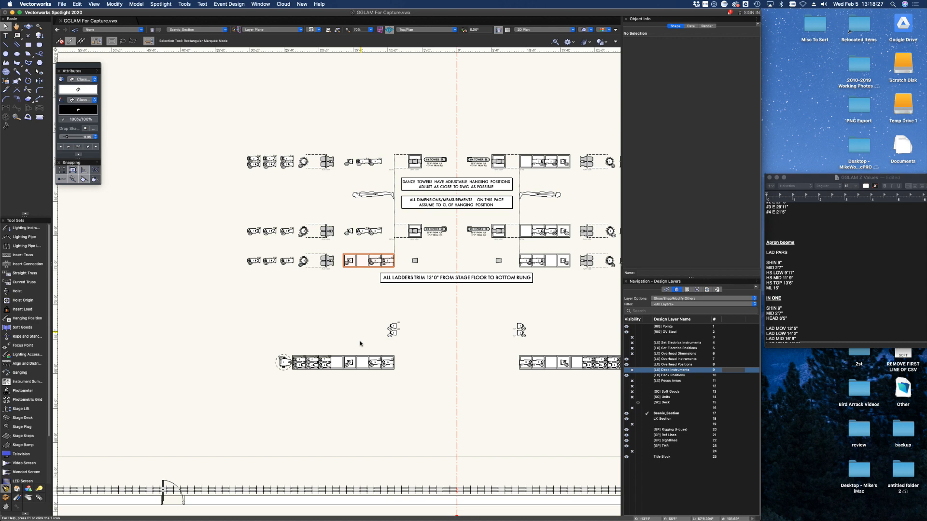
key(Delete)
click(350, 358)
key(Delete)
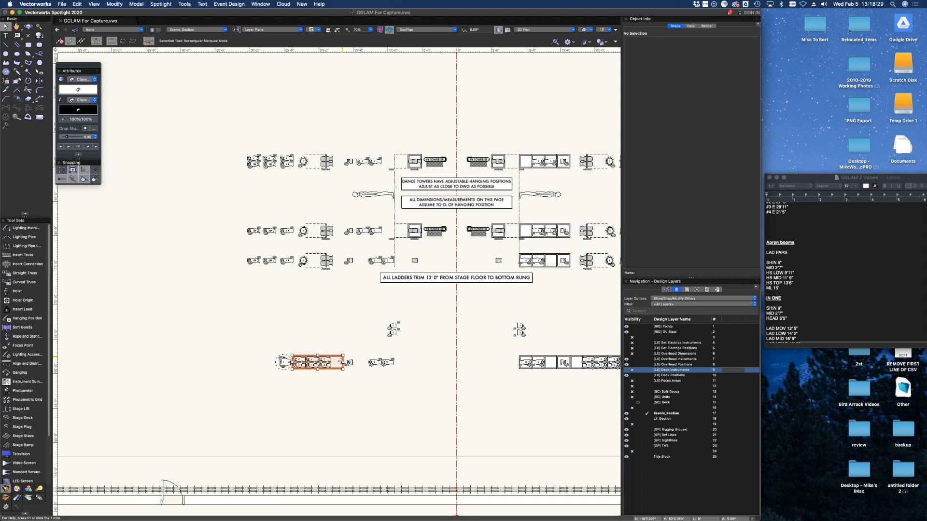
- Delete the matching tower frame outline groups around the stage-left fixtures in all four rows
click(557, 358)
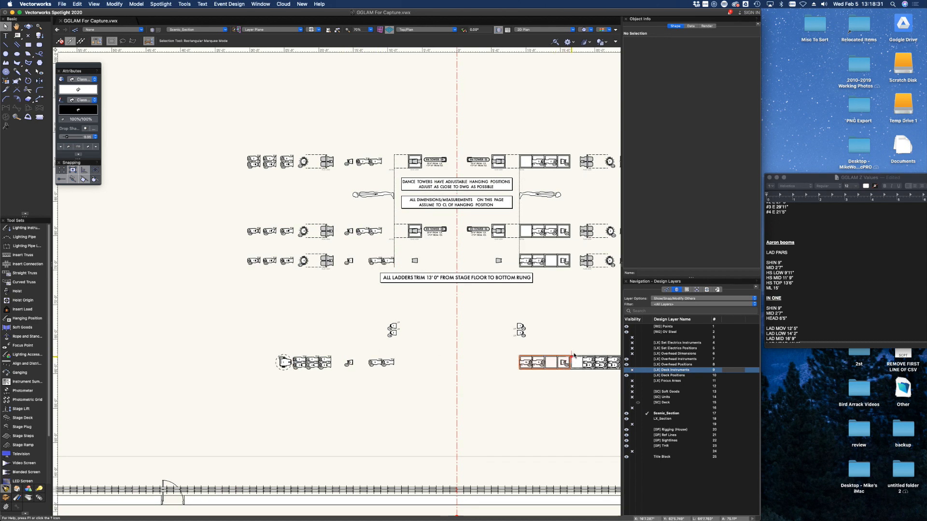
key(Delete)
key(space)
drag(570, 307, 493, 319)
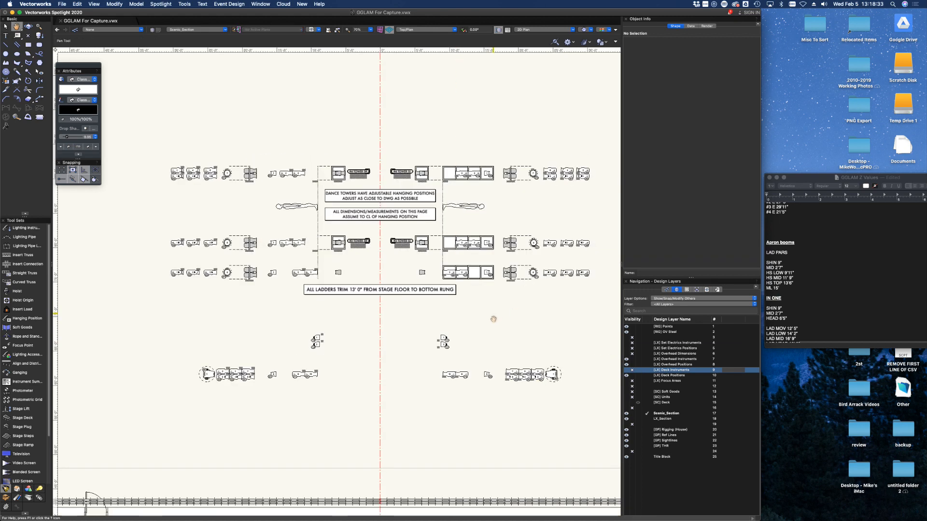
click(449, 257)
key(Delete)
click(446, 244)
key(Delete)
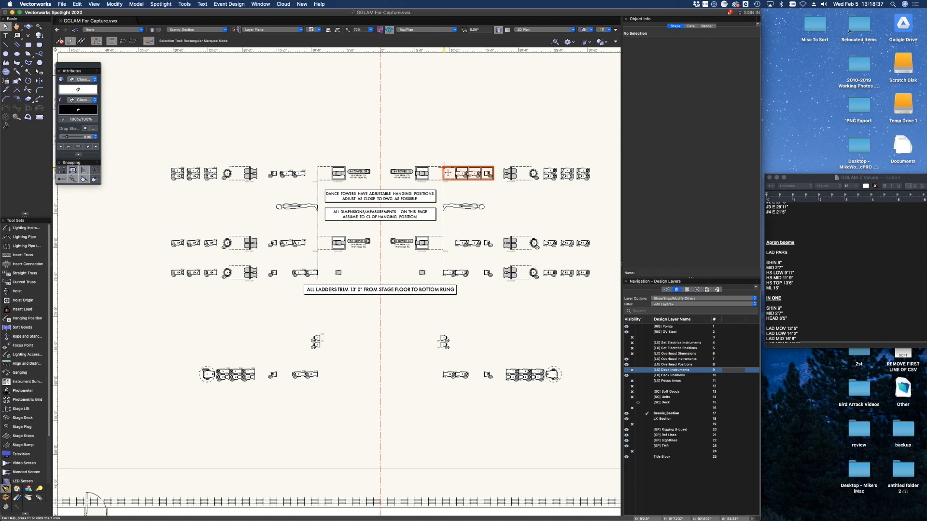
key(Delete)
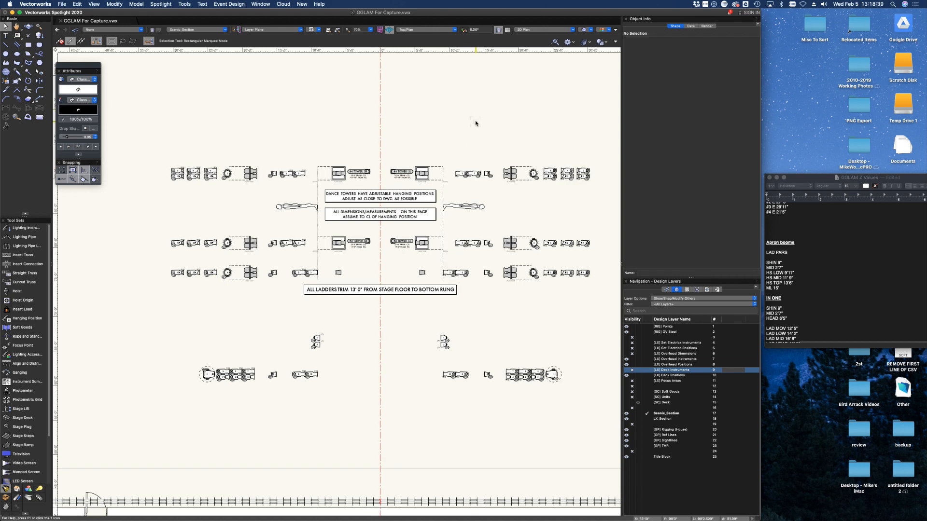
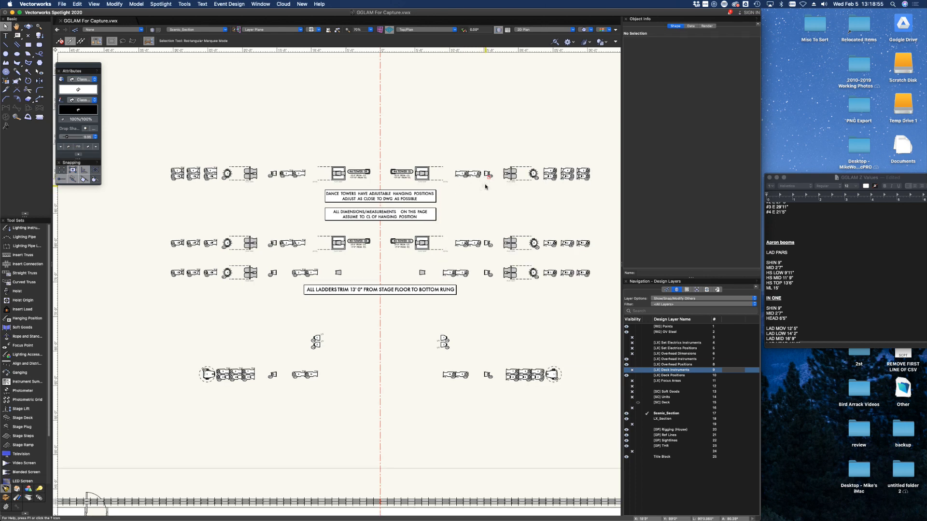
- Delete the tower plan-view details, tower labels and boxed notes between the stage-right and stage-left fixtures
scroll(488, 152, up, 2)
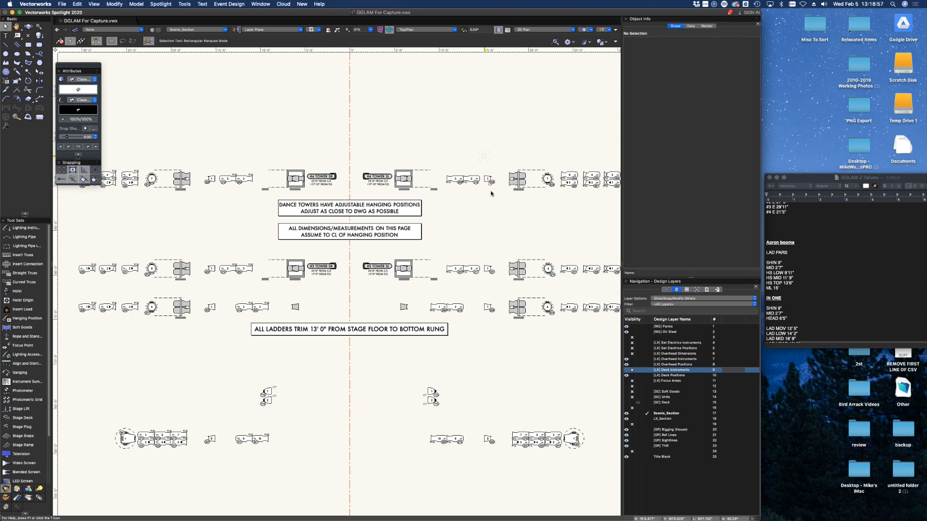
scroll(480, 276, up, 5)
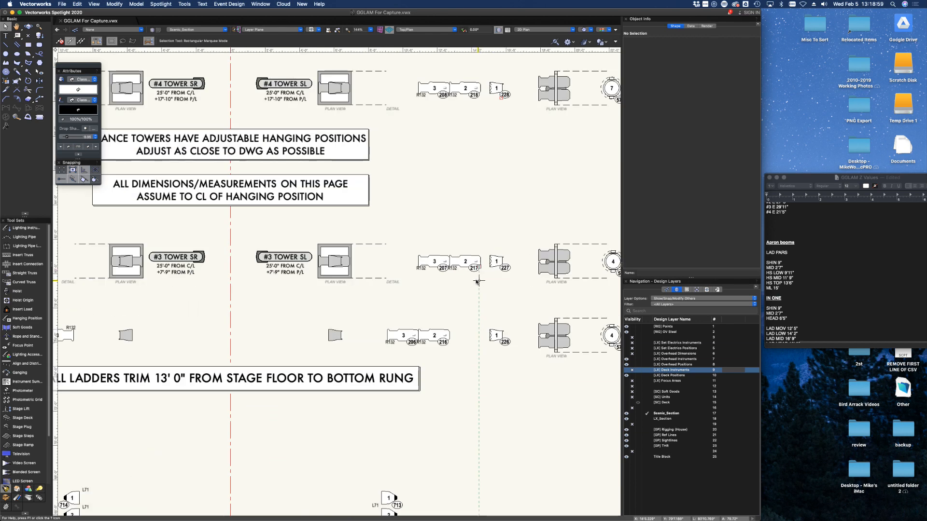
scroll(378, 220, down, 6)
drag(229, 125, 384, 253)
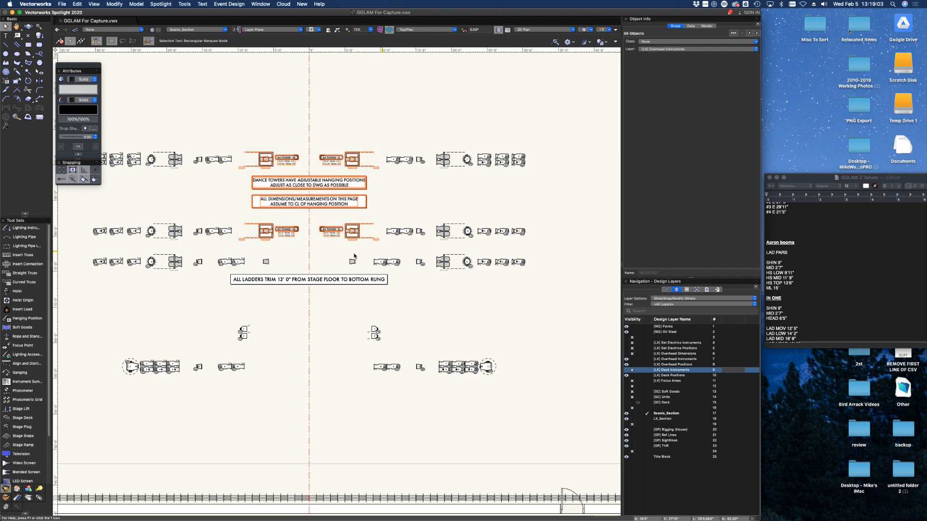
key(Delete)
click(304, 281)
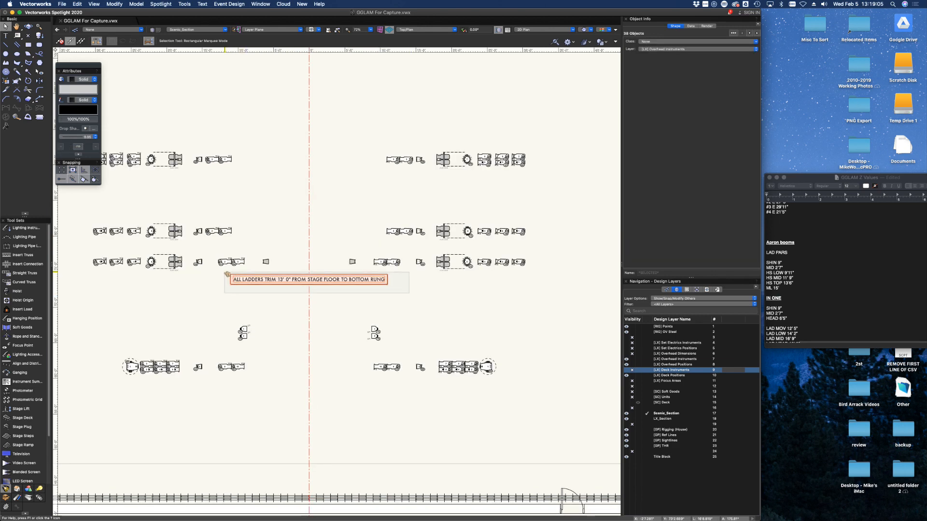
key(Delete)
drag(258, 250, 368, 280)
key(Delete)
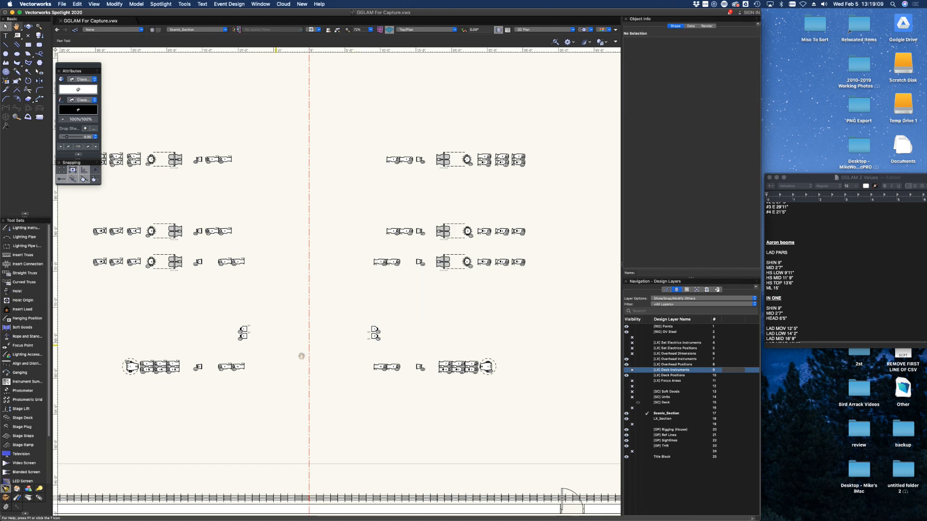
- Delete the three remaining dashed plan-view groups beside the unit fixtures on both stage right and stage left
scroll(300, 355, left, 3)
drag(219, 292, 183, 148)
key(Delete)
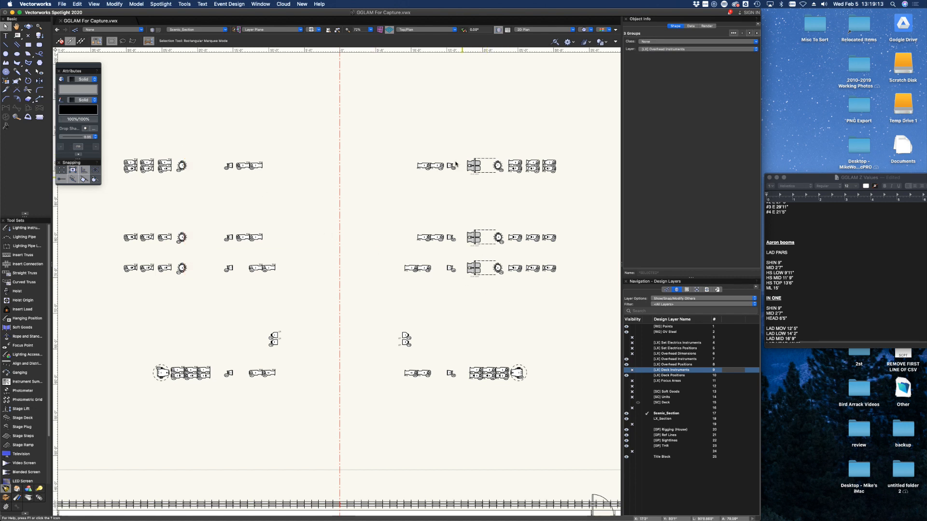
drag(451, 133, 502, 302)
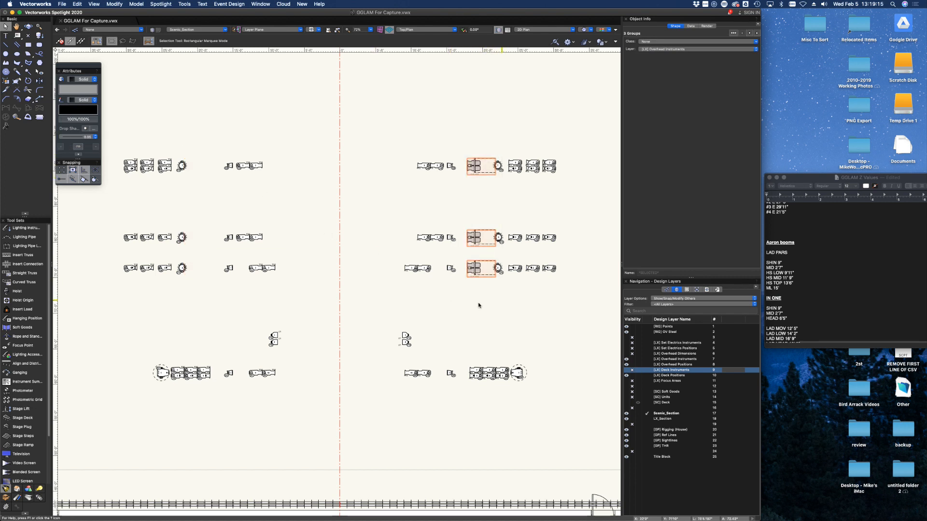
key(Delete)
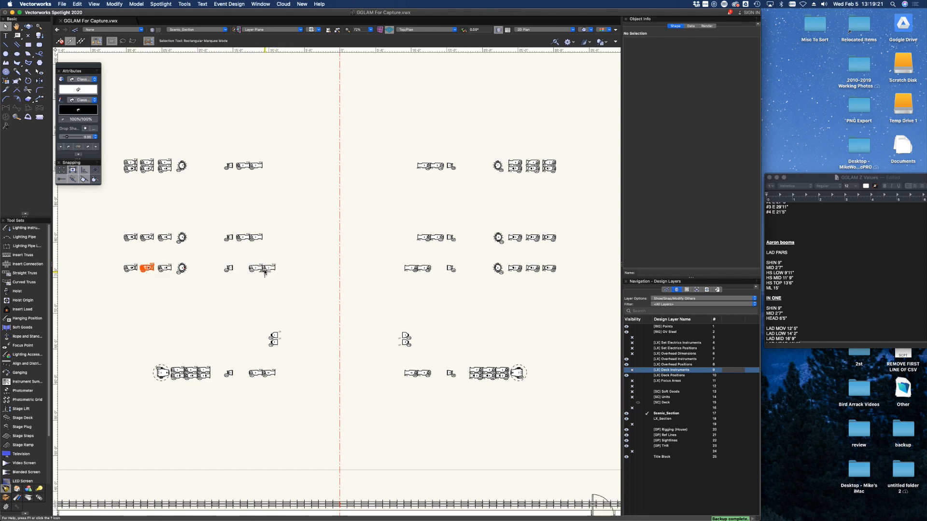
- Move all the #2 Tower SR fixtures together into one stack at the position of unit 3
key(ctrl+Up)
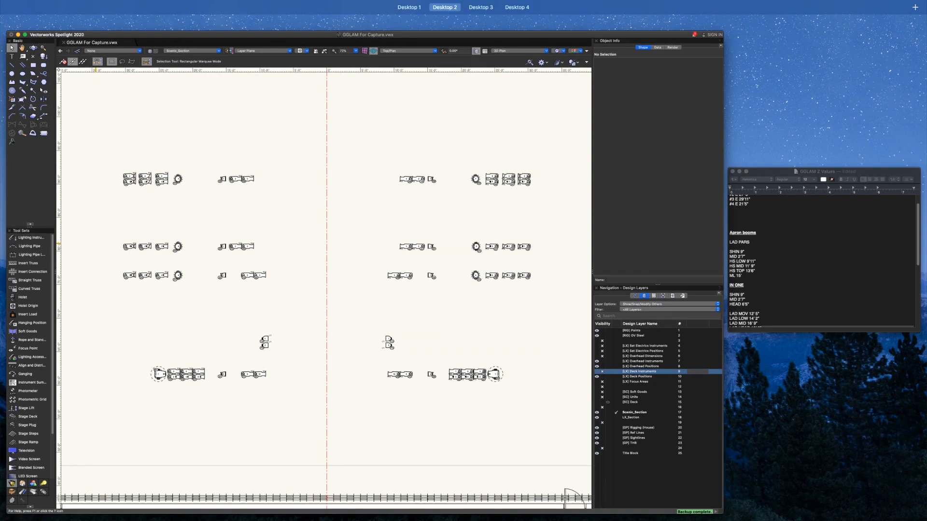
click(178, 337)
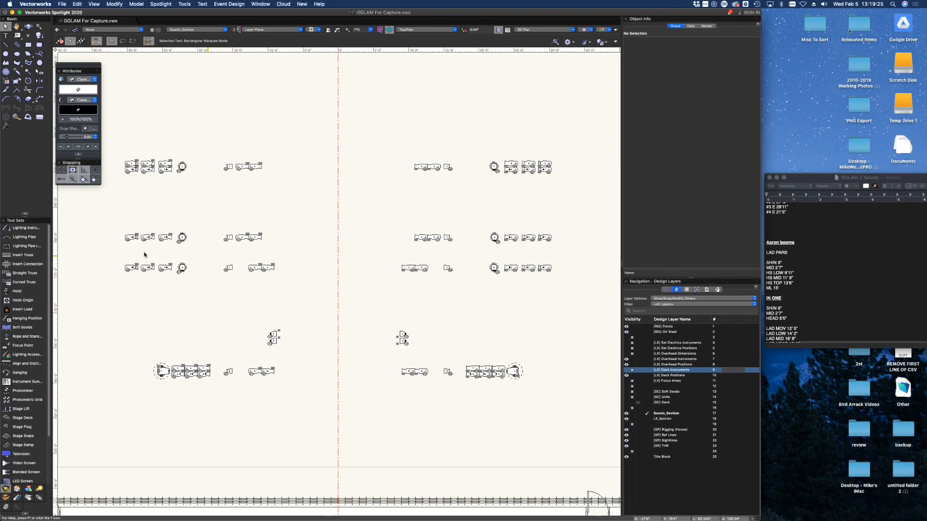
scroll(145, 256, up, 3)
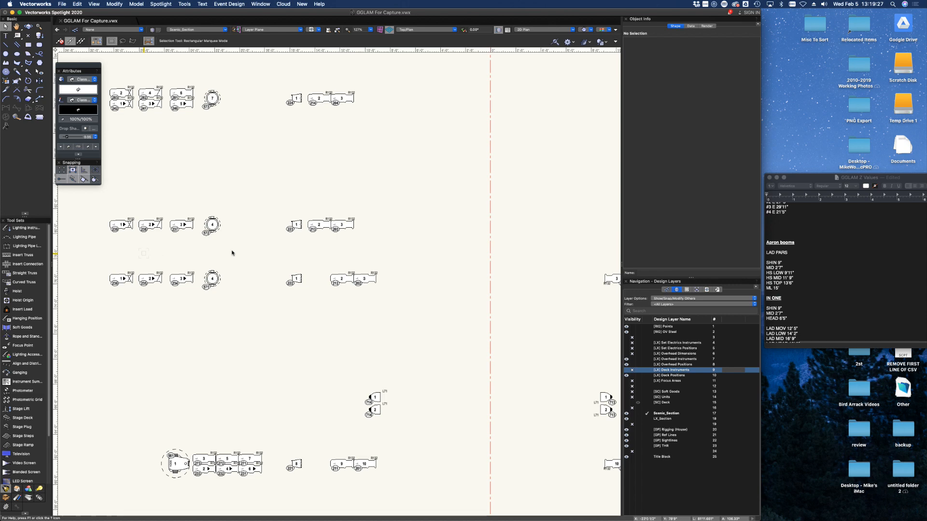
scroll(151, 207, up, 3)
scroll(151, 207, up, 2)
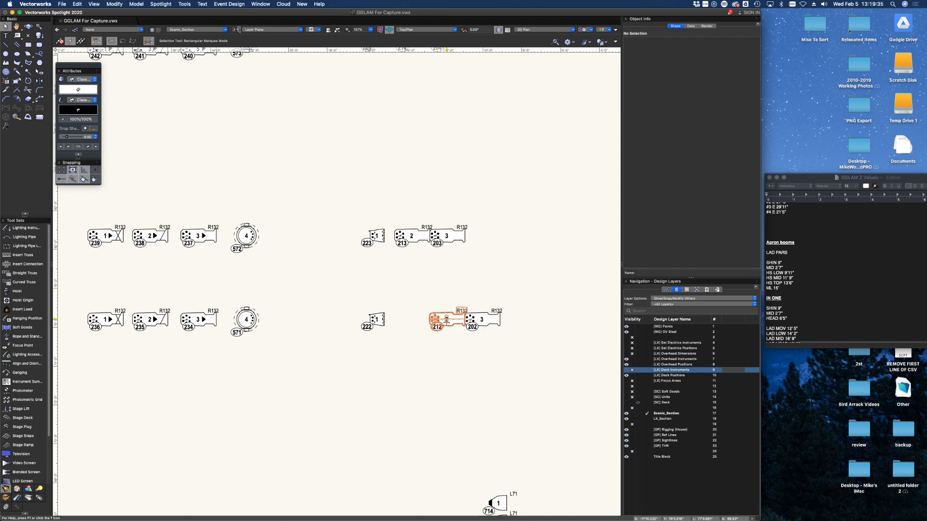
drag(446, 320, 384, 320)
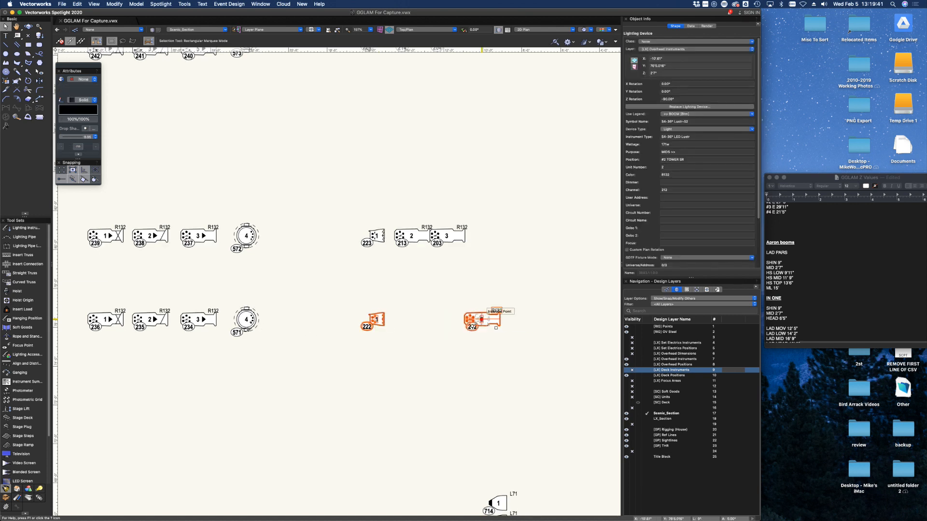
drag(246, 320, 477, 320)
drag(192, 319, 478, 325)
drag(144, 319, 478, 319)
drag(97, 320, 508, 336)
click(530, 331)
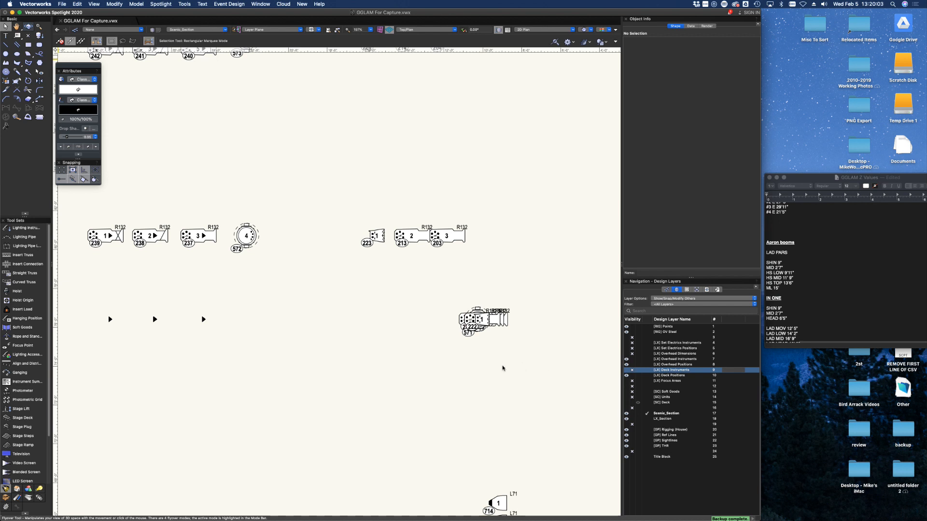
- Check the stacked #2 Tower SR fixtures in an orbited 3D view and restore the Top/Plan view
shift+middle_drag(489, 332, 435, 117)
shift+middle_drag(437, 341, 437, 406)
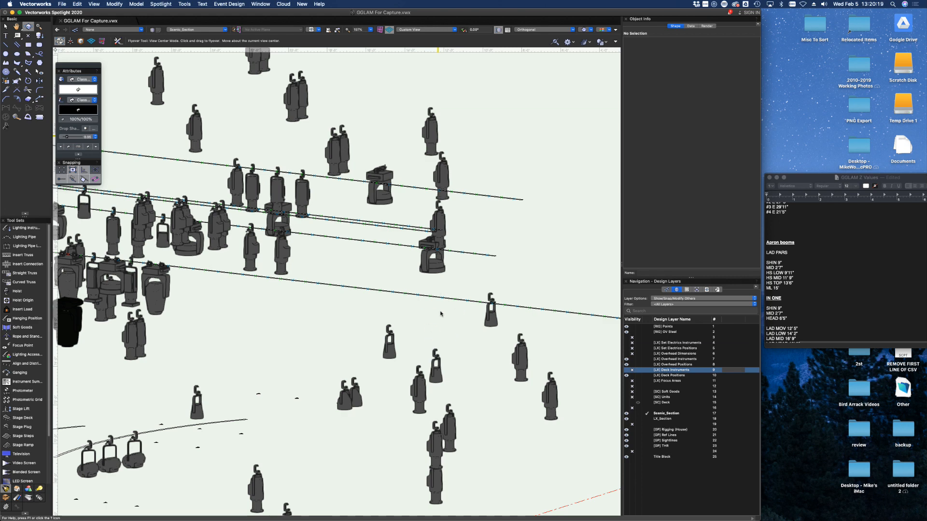
key(super+5)
- Align the seven #2 Tower SR fixtures in the stack by their centers both vertically and horizontally
scroll(401, 314, down, 10)
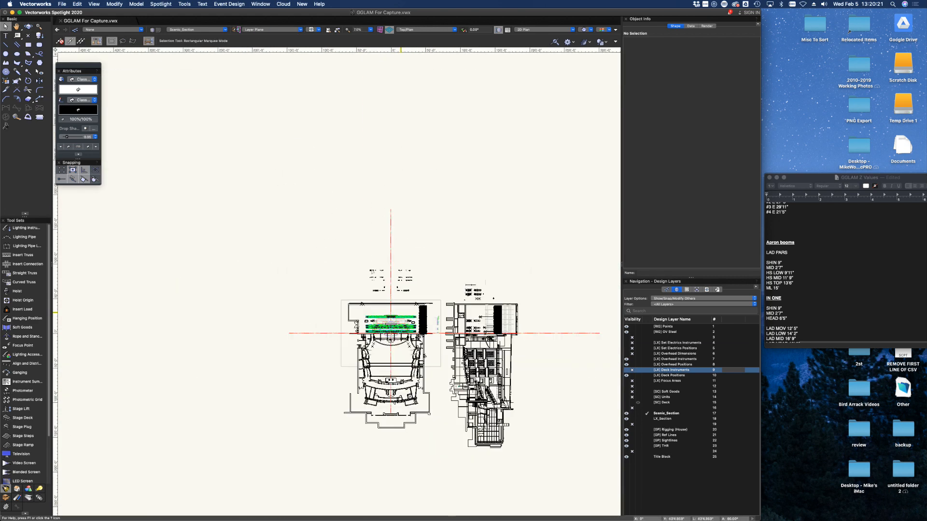
scroll(386, 298, up, 10)
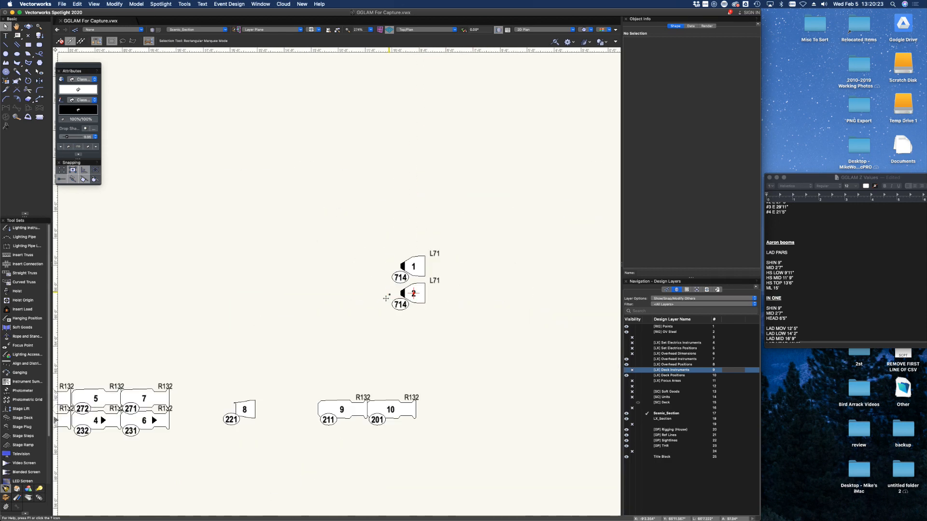
scroll(386, 298, down, 8)
scroll(387, 280, up, 7)
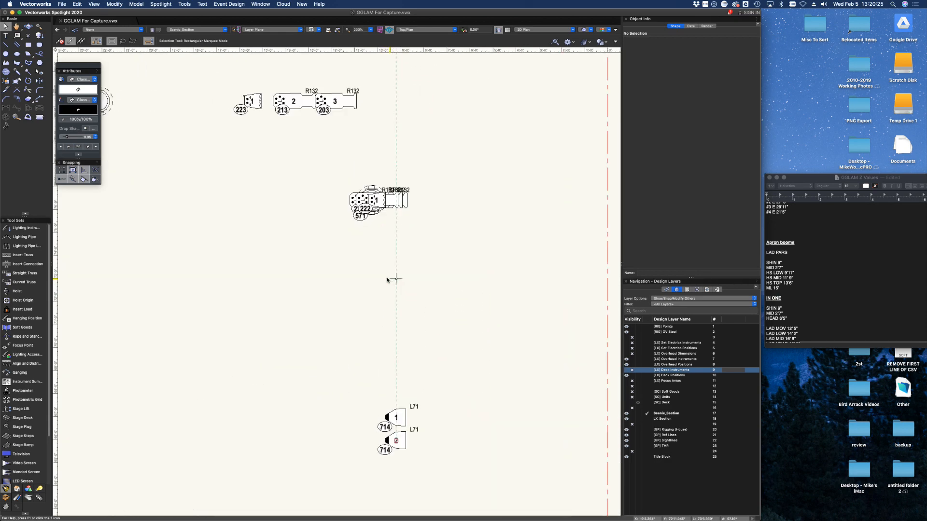
scroll(387, 280, up, 2)
drag(460, 254, 316, 147)
click(114, 4)
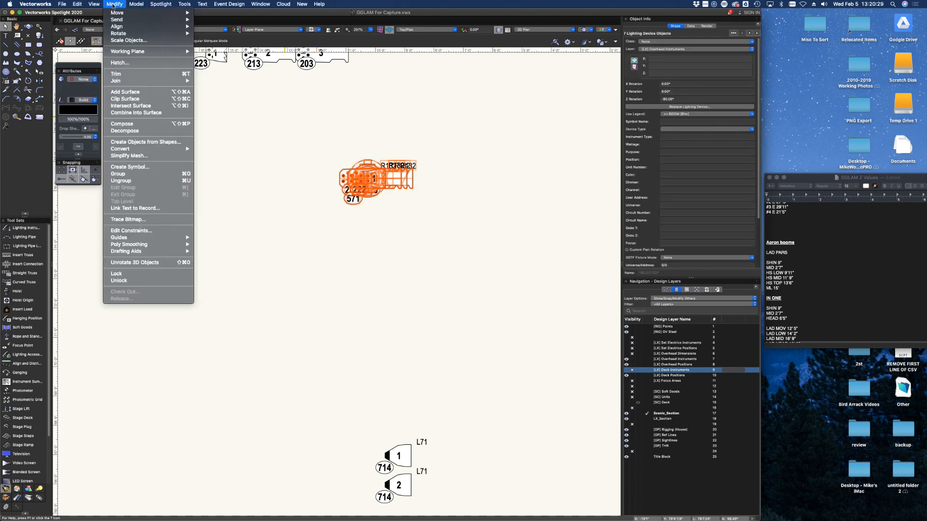
mouse_move(126, 26)
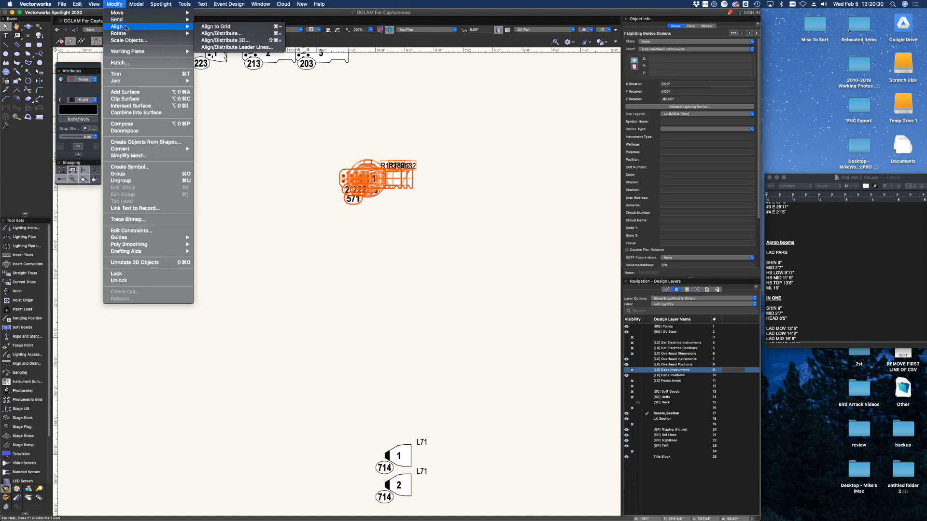
click(220, 36)
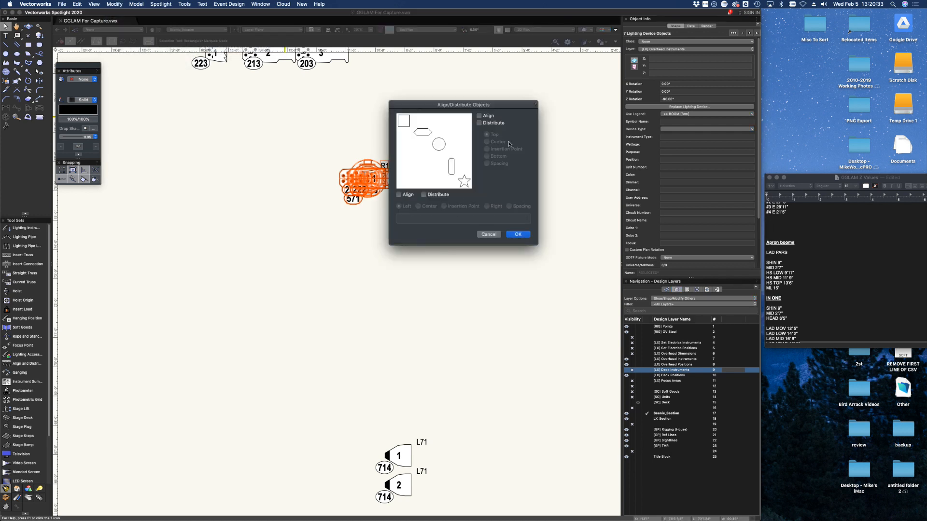
click(486, 115)
click(487, 141)
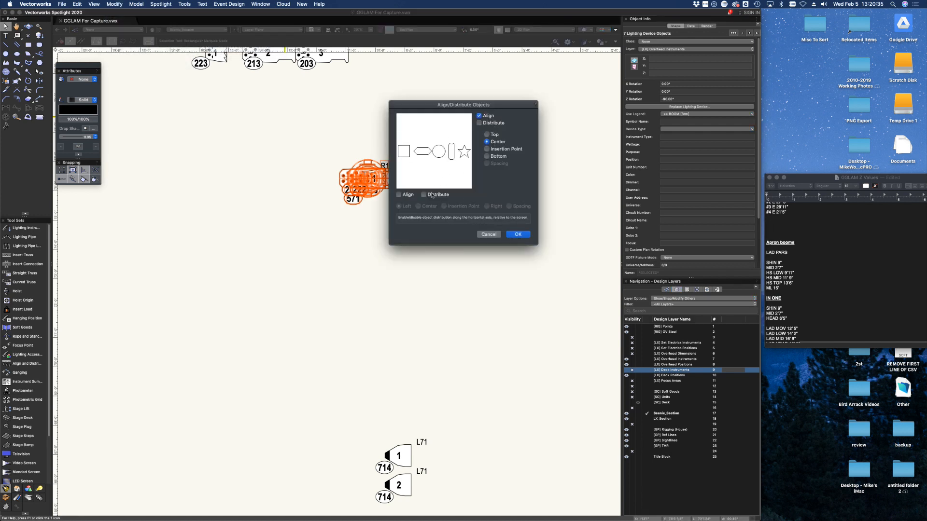
click(406, 195)
click(427, 208)
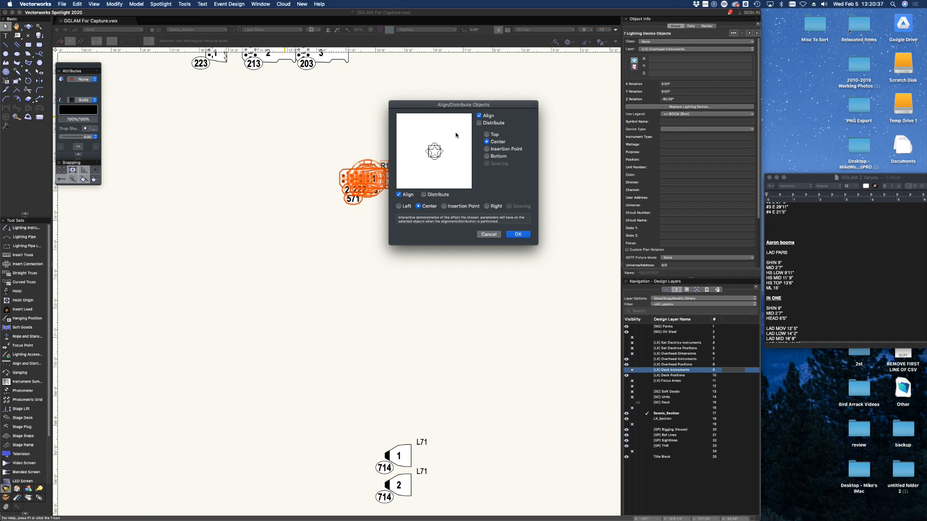
click(517, 234)
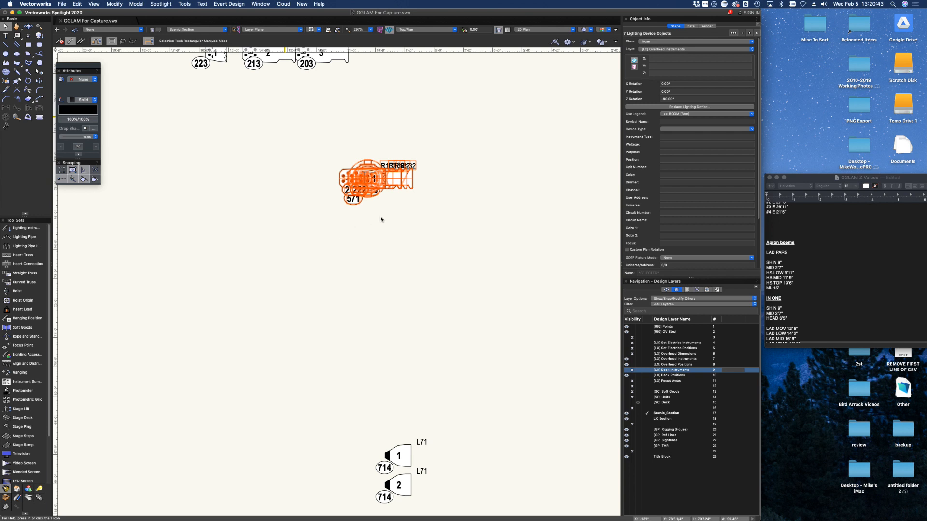
- Examine the center-aligned #2 Tower SR stack in an orbited 3D view
scroll(381, 219, down, 5)
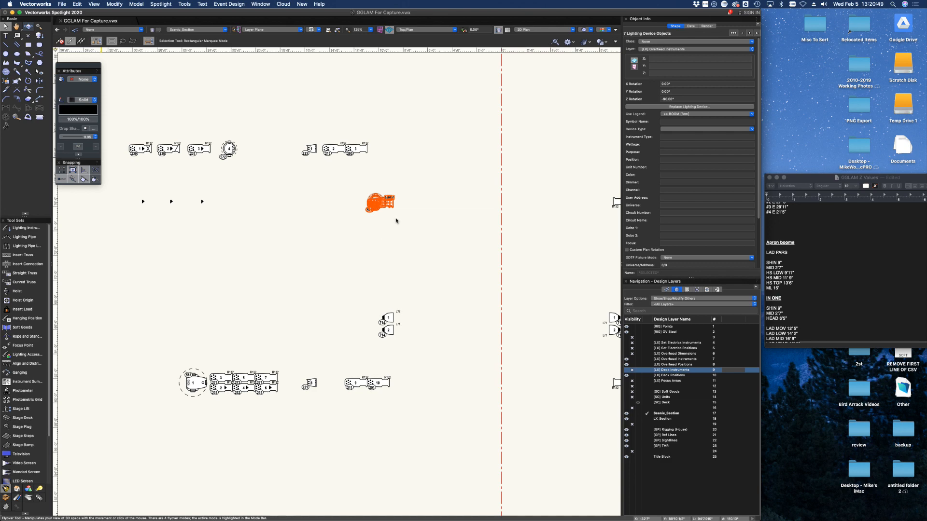
mouse_move(402, 230)
mouse_down()
mouse_move(375, 129)
mouse_move(389, 106)
mouse_move(463, 95)
mouse_move(468, 83)
mouse_move(401, 55)
mouse_move(358, 91)
mouse_move(602, 107)
mouse_move(379, 120)
mouse_move(409, 144)
mouse_up()
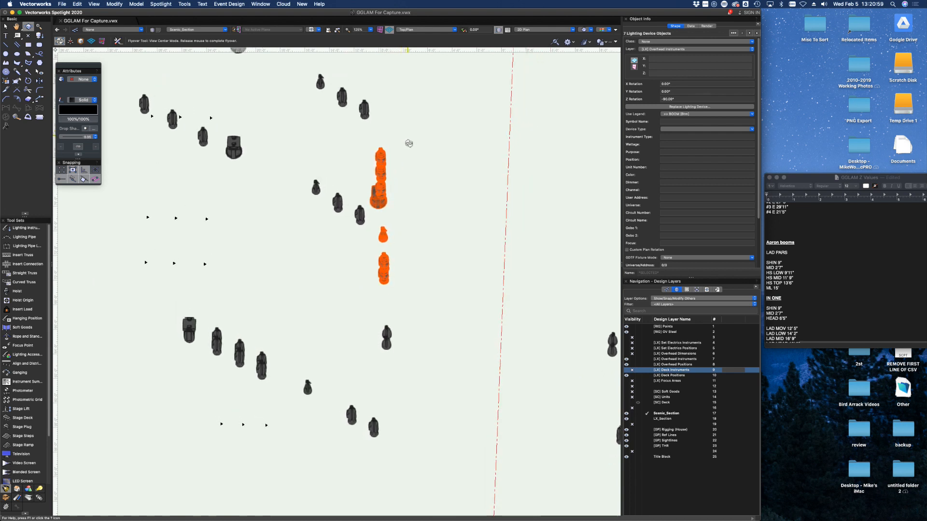
drag(418, 174, 419, 175)
- Restore the Top/Plan view and delete the three leftover arrow symbols in line with the stacked tower fixtures
key(super+5)
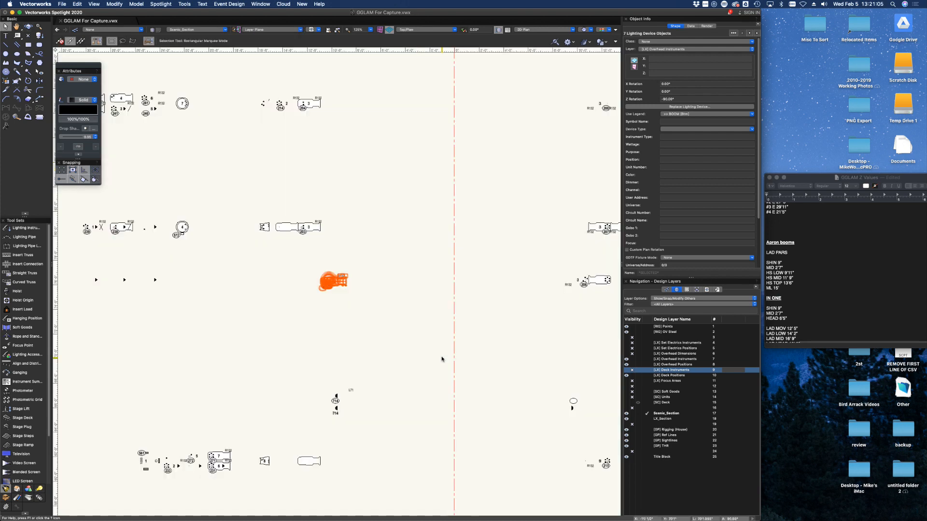
middle_drag(398, 240, 456, 280)
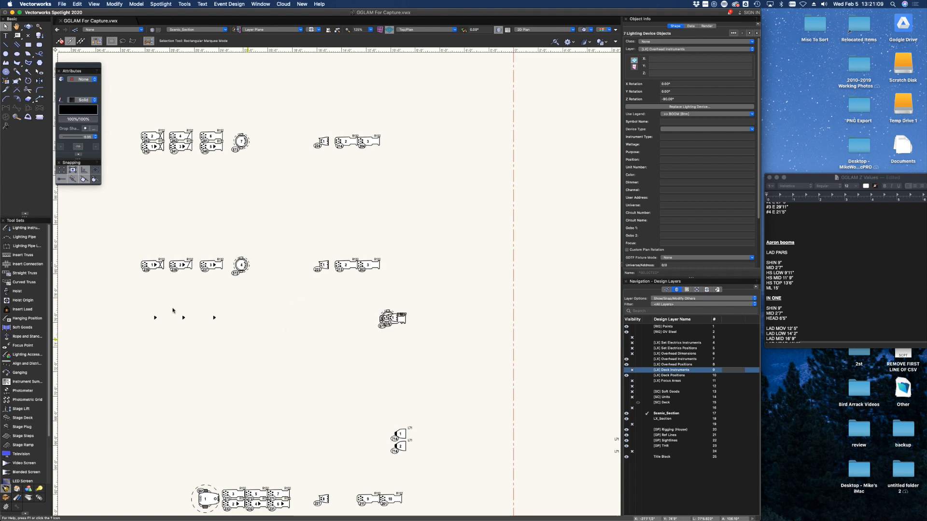
drag(248, 340, 144, 306)
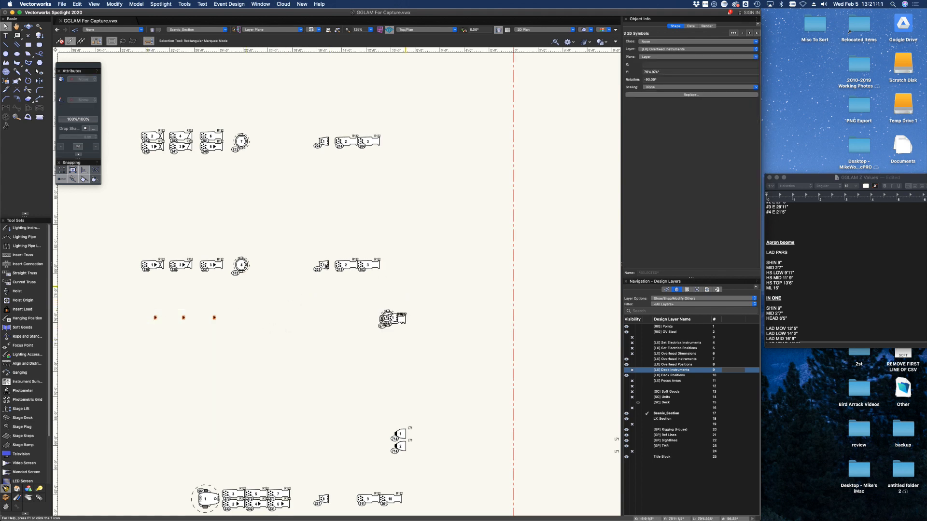
- Align all objects in the stage-right row directly upstage of the finished stack by their centers on both axes
drag(405, 288, 114, 243)
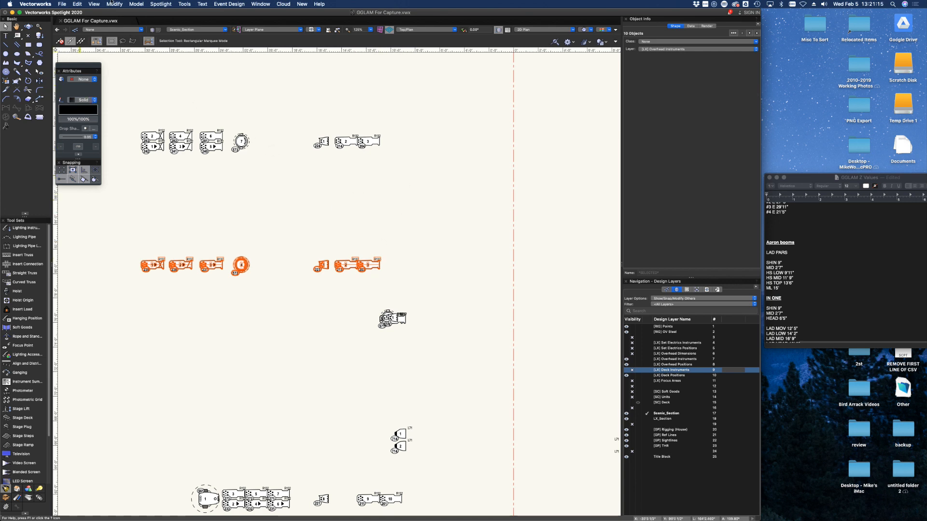
click(114, 4)
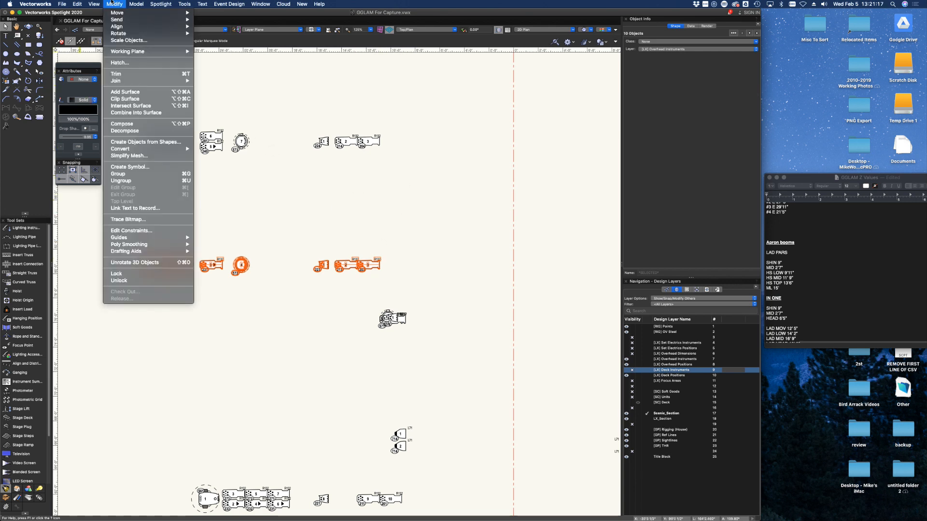
mouse_move(129, 37)
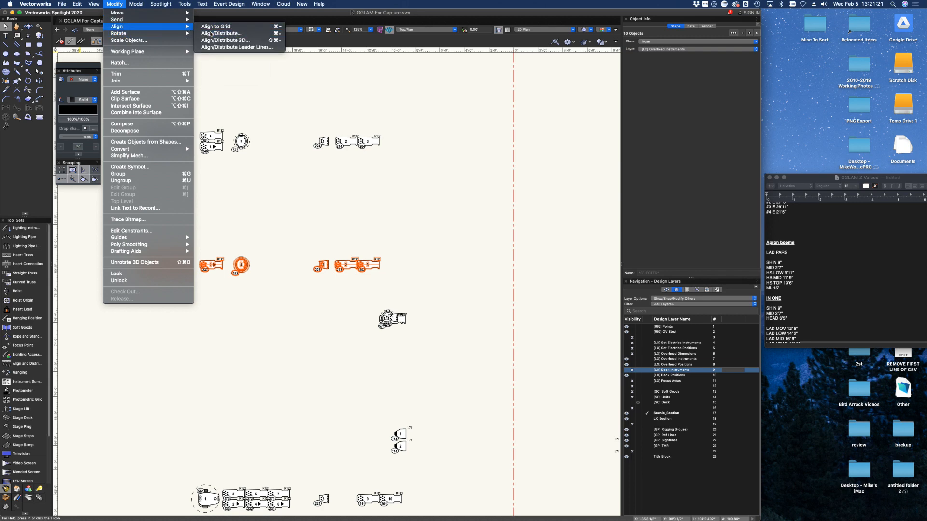
click(219, 34)
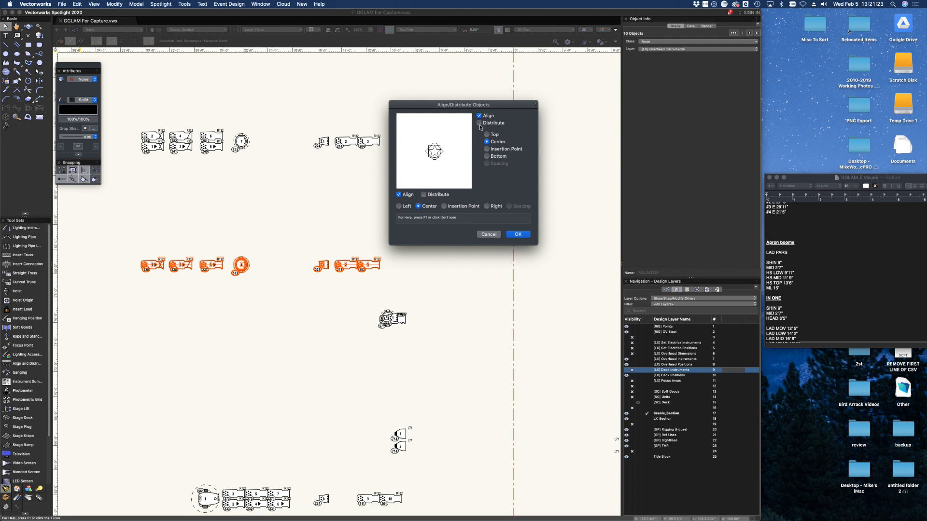
click(516, 234)
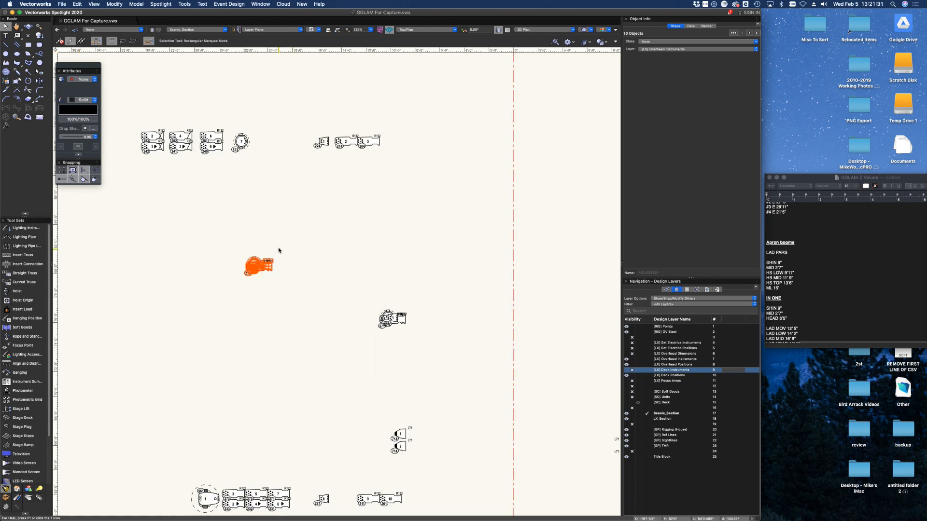
click(365, 188)
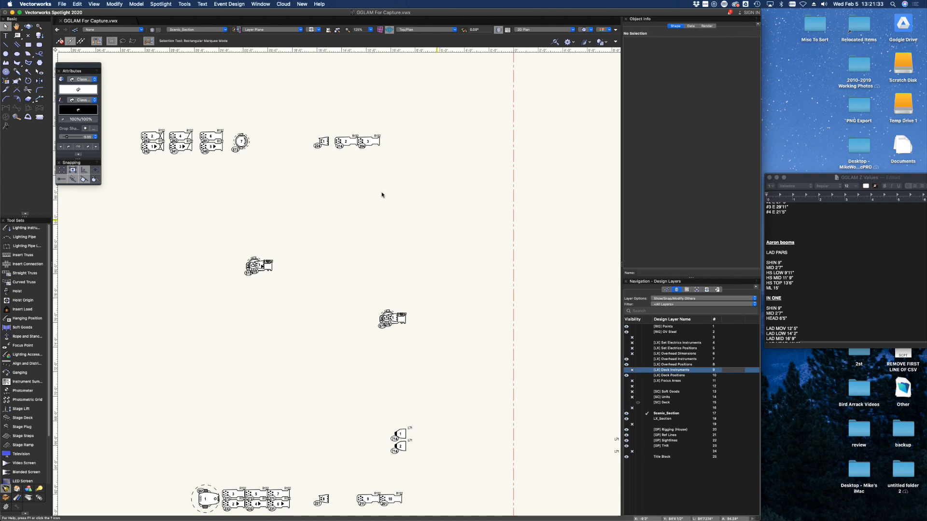
- Try to center-align the whole #3 Ladder SR row into a single stack, then undo the cut and the alignment
drag(437, 221, 121, 104)
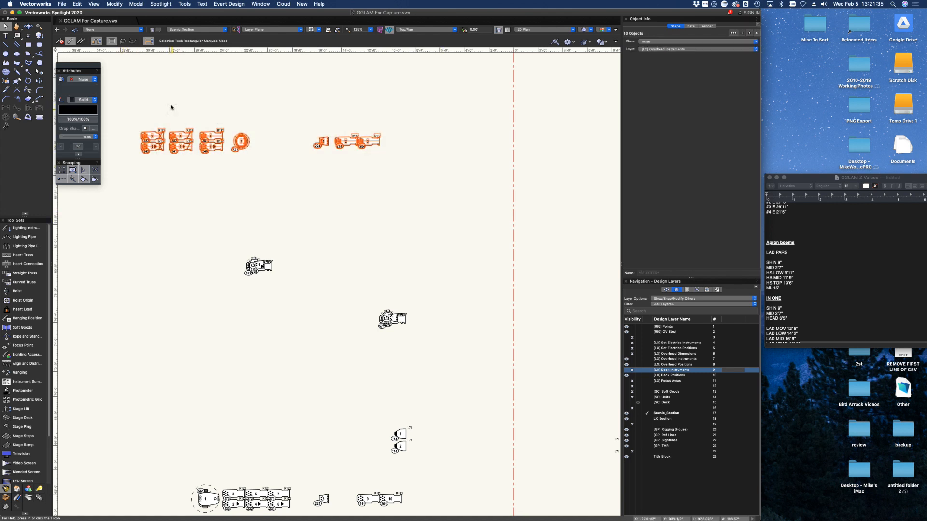
key(super+equal)
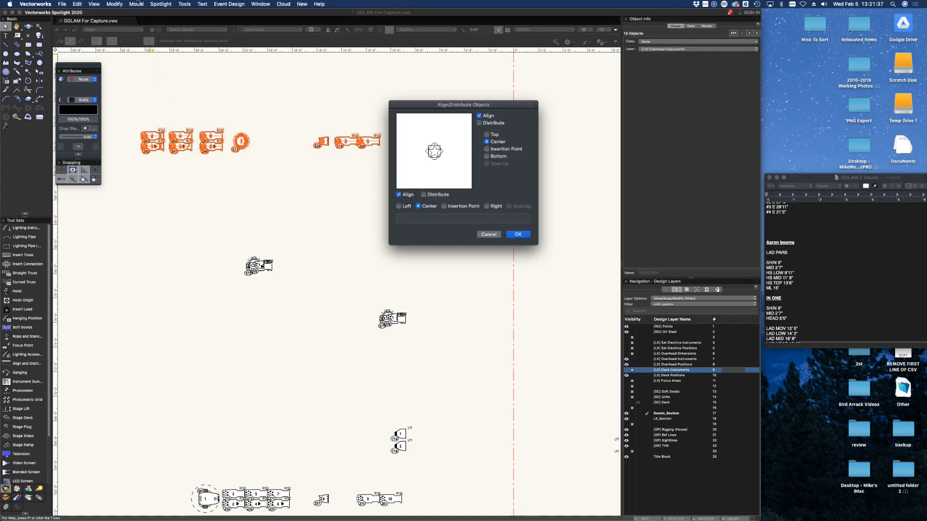
click(518, 235)
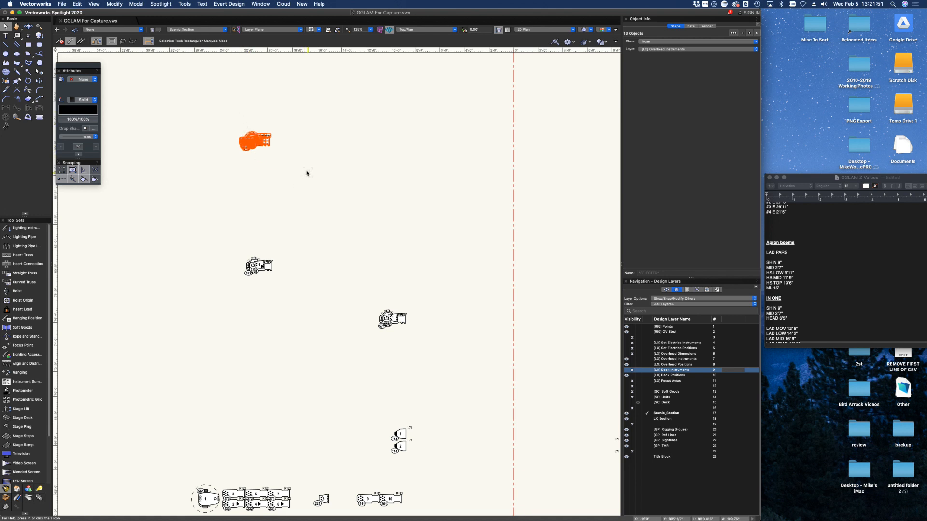
key(super+x)
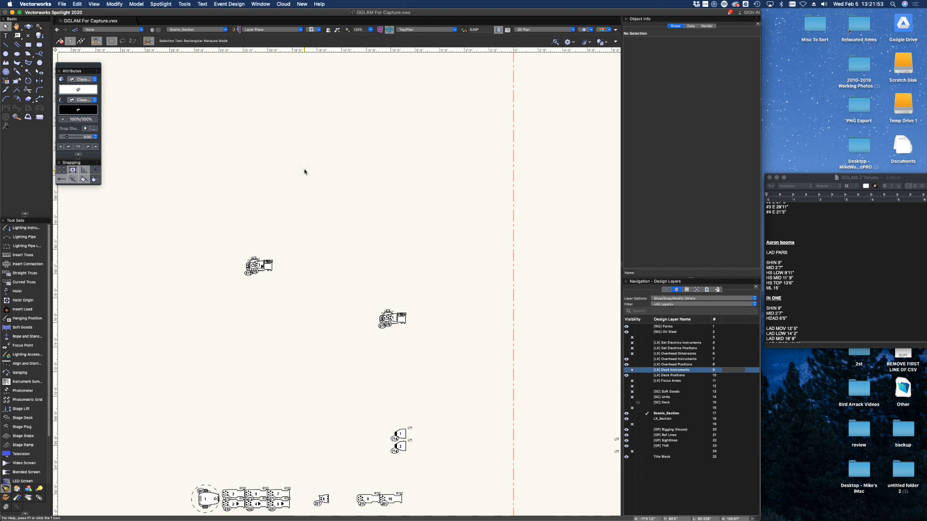
key(super+z)
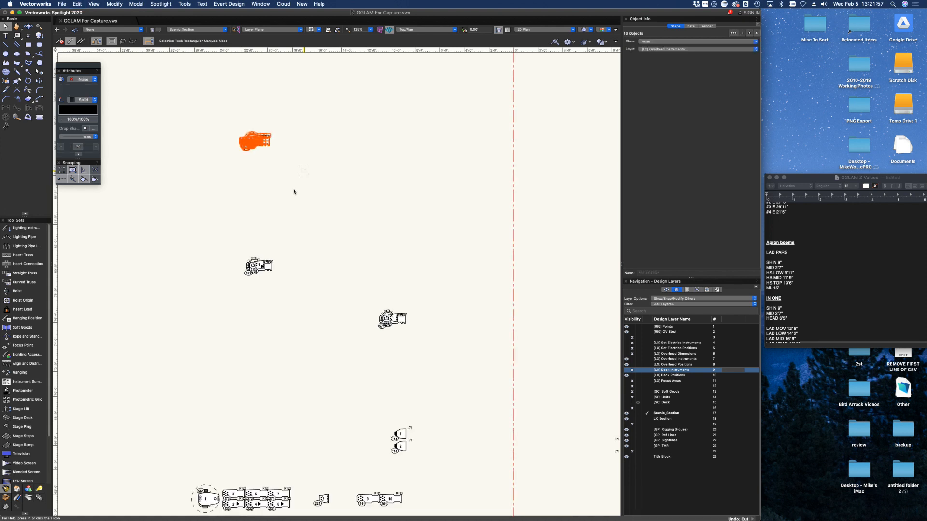
click(305, 184)
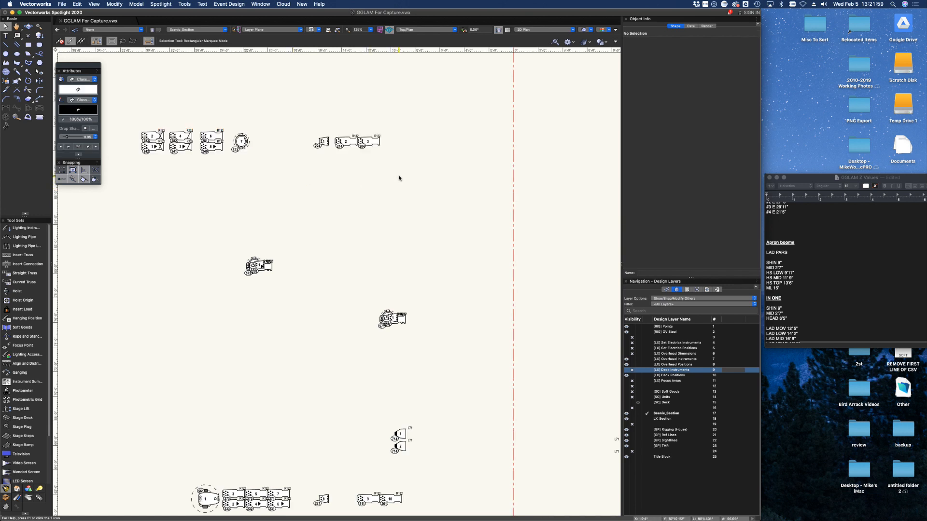
- Align unit 7 and the onstage units 1, 2 and 3 of the upstage row by their centers on both axes
drag(398, 178, 230, 99)
click(145, 4)
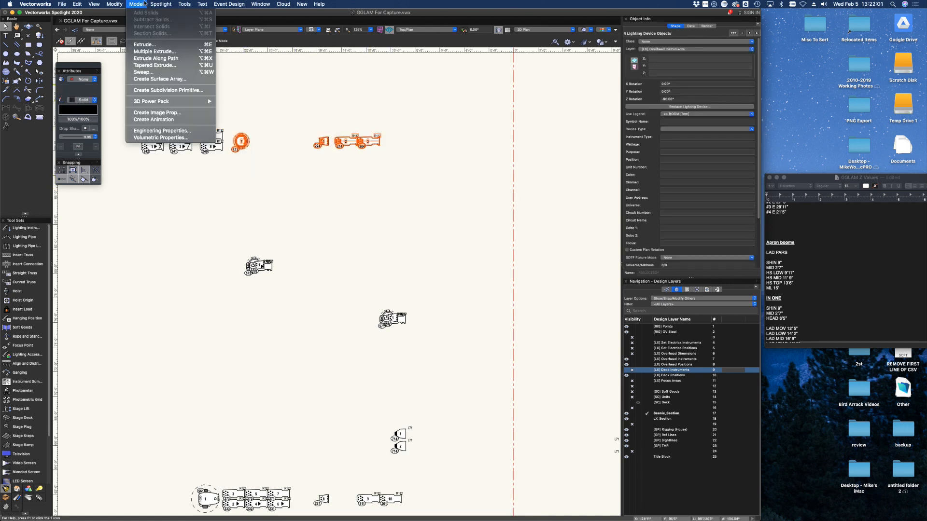
mouse_move(115, 3)
mouse_move(125, 26)
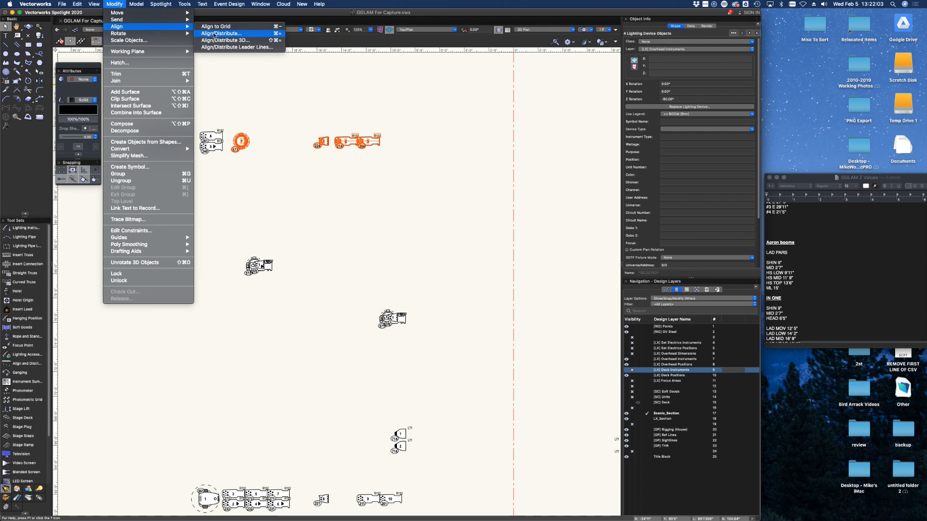
click(215, 34)
click(518, 235)
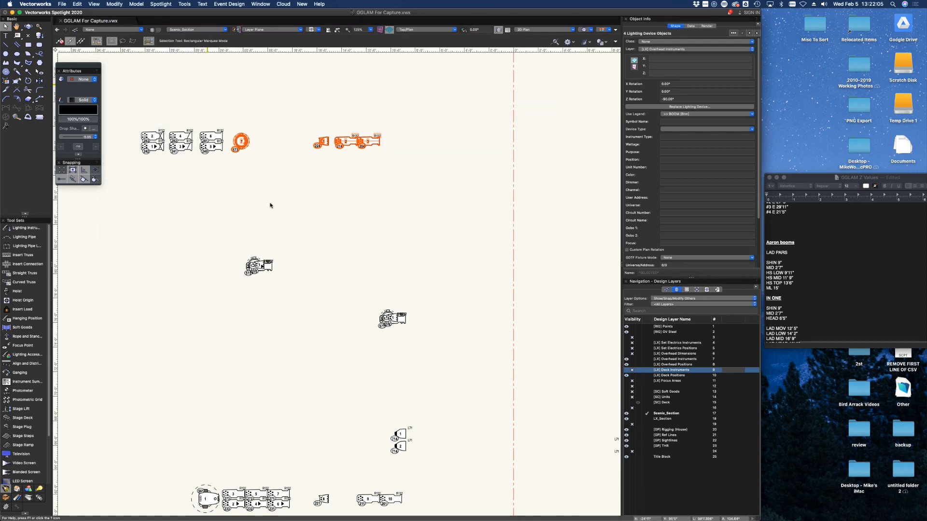
click(231, 178)
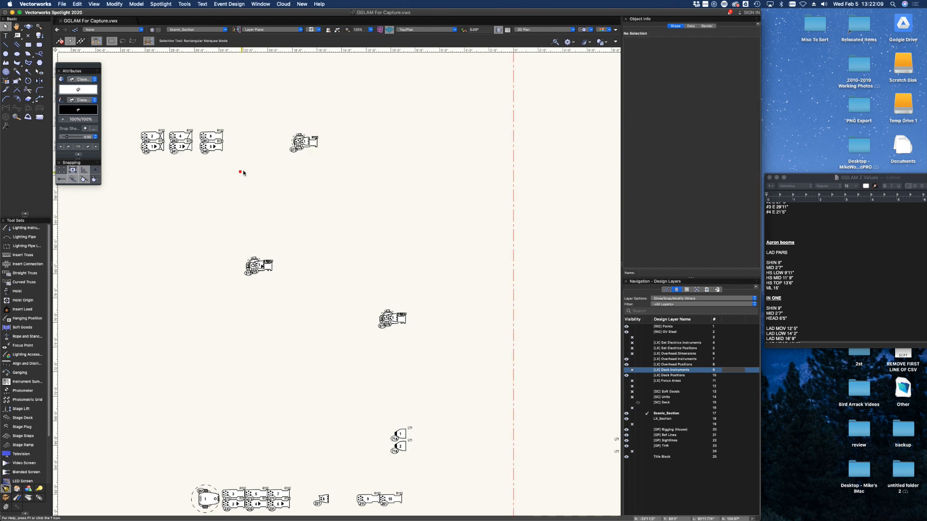
- Move #3 Ladder SR units 5 and 6 with their arrow symbol together onto the center-aligned stack in the same row
drag(243, 172, 268, 125)
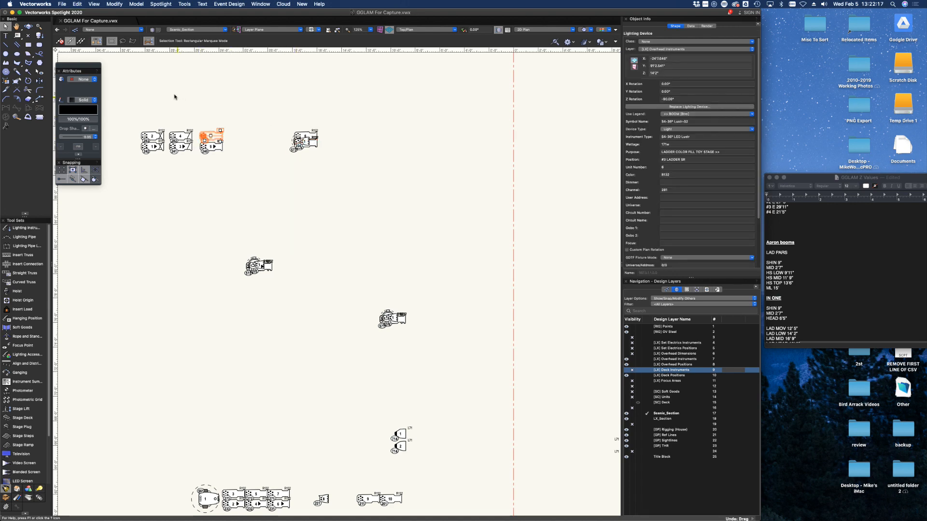
scroll(174, 95, up, 3)
scroll(174, 96, down, 1)
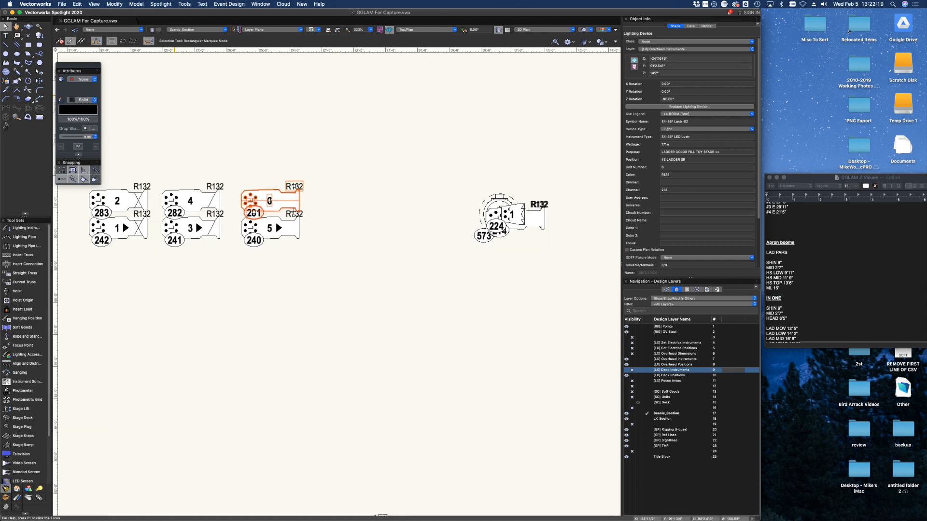
drag(343, 282, 233, 173)
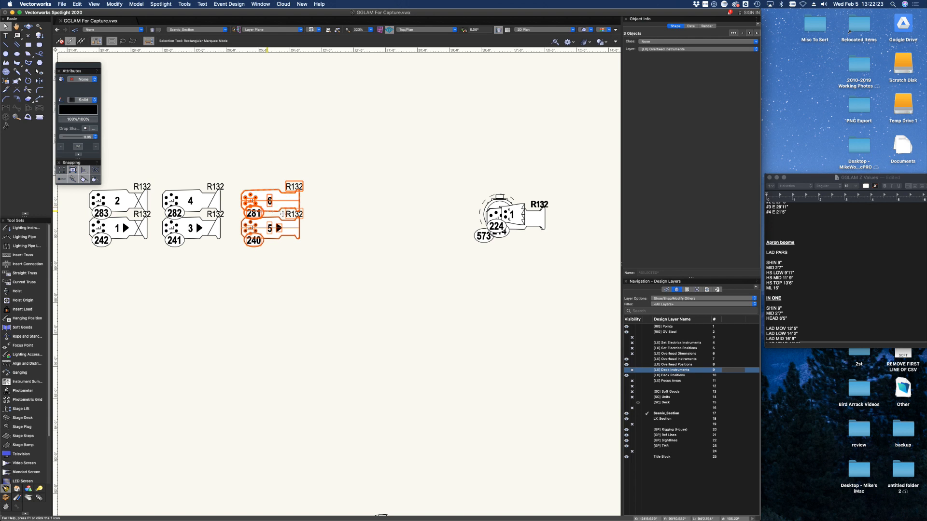
drag(283, 214, 457, 214)
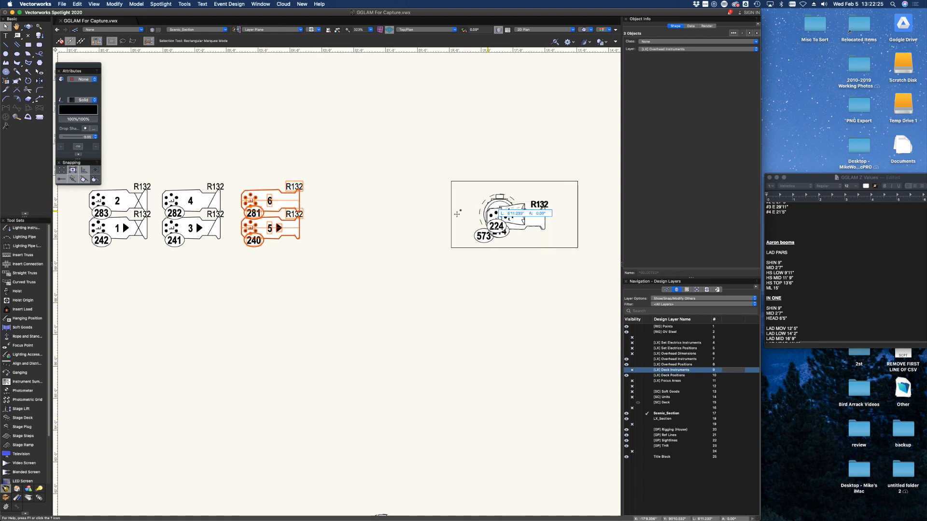
drag(360, 215, 357, 206)
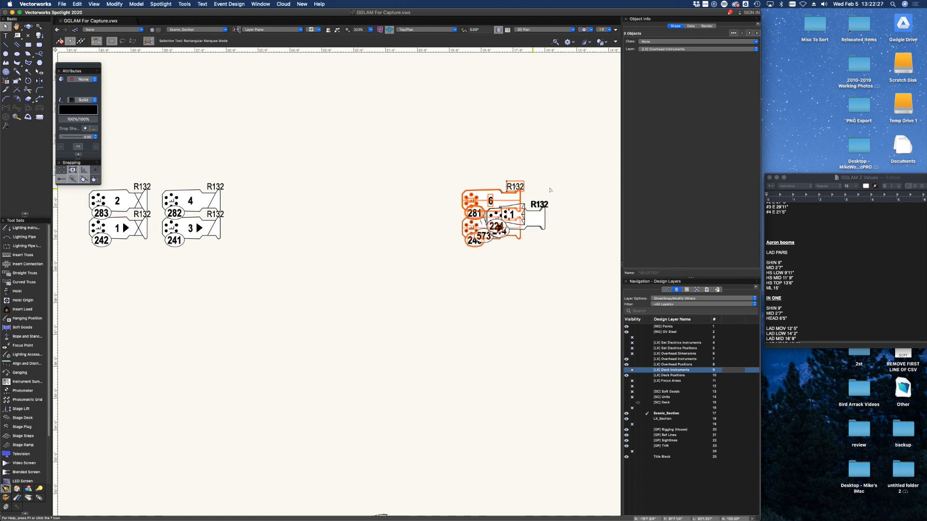
- Move #3 Ladder SR units 3 and 4 with their arrow symbol together onto the center-aligned stack in the same row
scroll(543, 192, up, 3)
scroll(531, 194, up, 9)
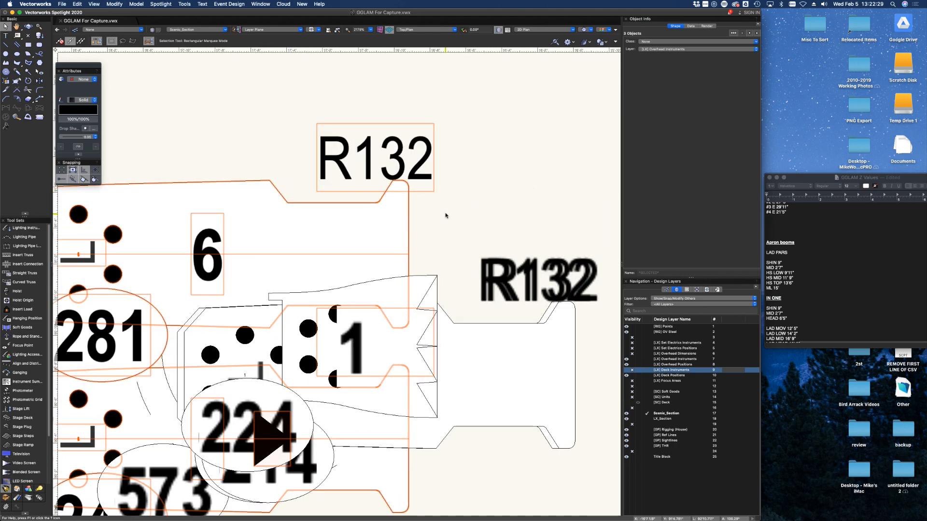
scroll(446, 216, down, 9)
mouse_move(445, 215)
mouse_down()
mouse_move(475, 235)
mouse_move(476, 254)
mouse_move(465, 217)
mouse_up()
scroll(408, 191, down, 8)
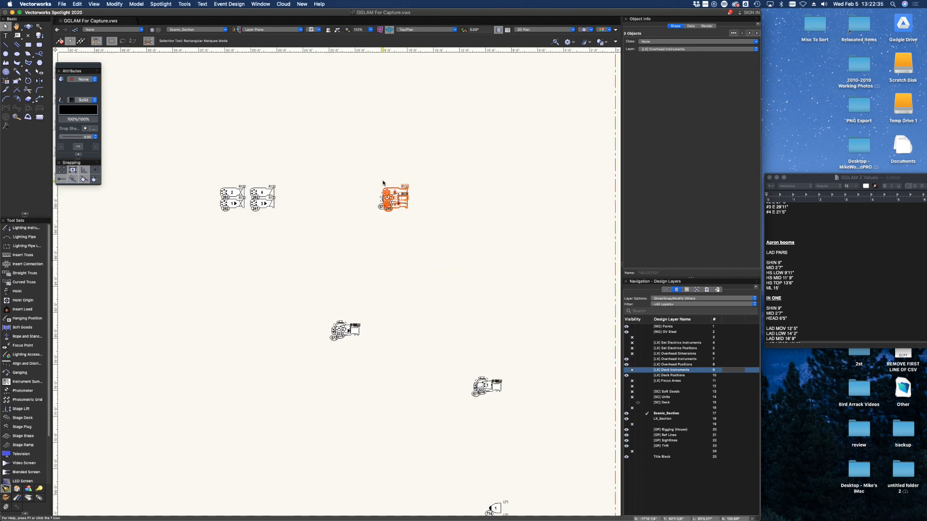
drag(302, 231, 244, 163)
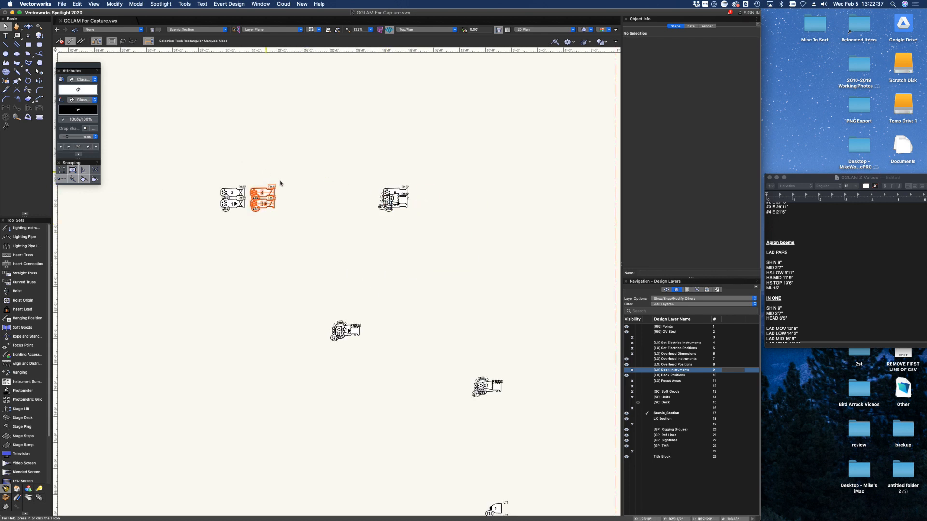
scroll(280, 188, up, 2)
scroll(281, 191, up, 1)
drag(269, 198, 525, 196)
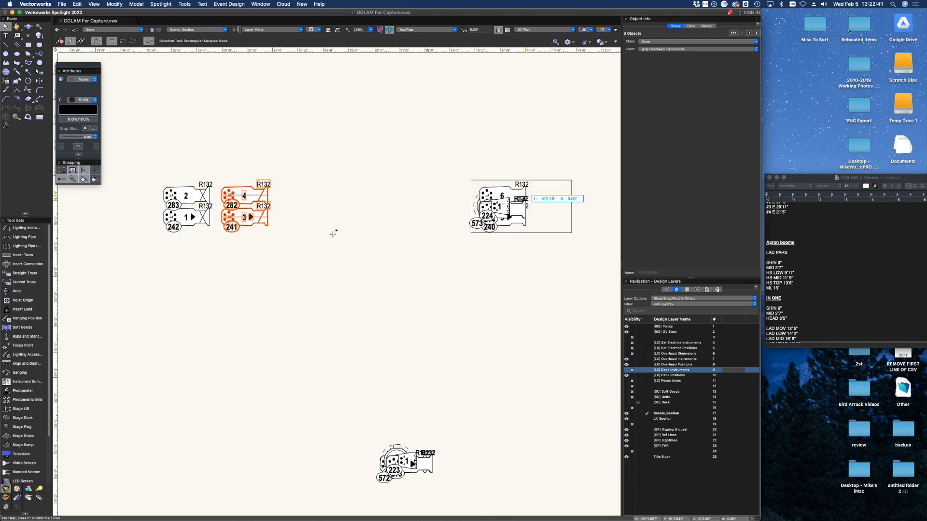
- Move #3 Ladder SR units 1 and 2 with their arrow symbol together onto the same ladder's stack
drag(264, 260, 155, 188)
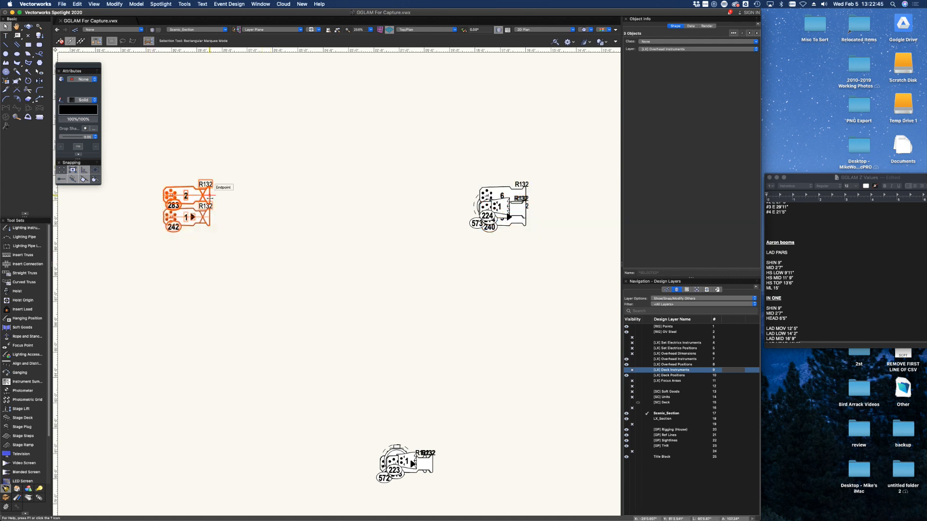
drag(210, 195, 526, 193)
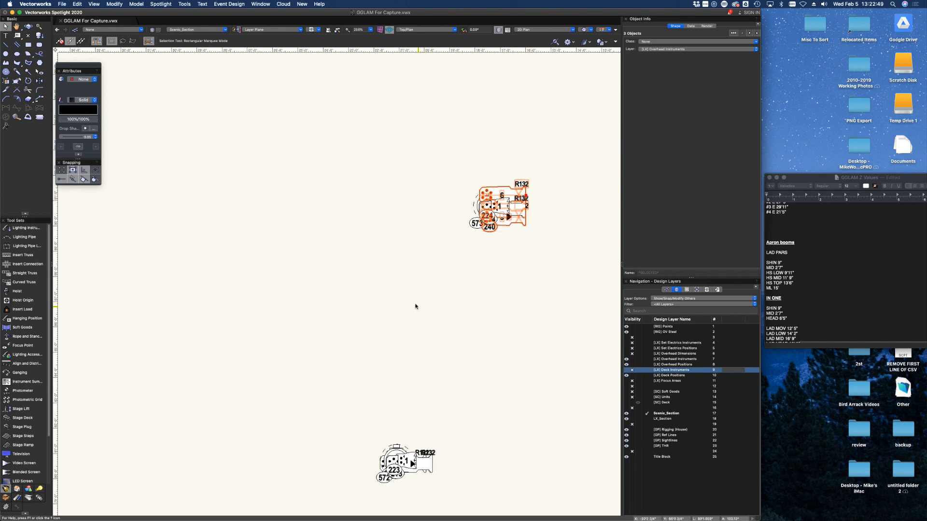
click(515, 321)
- Align all objects in the downstage-most of the three stage-left ladder rows by their centers on both axes
scroll(516, 321, down, 4)
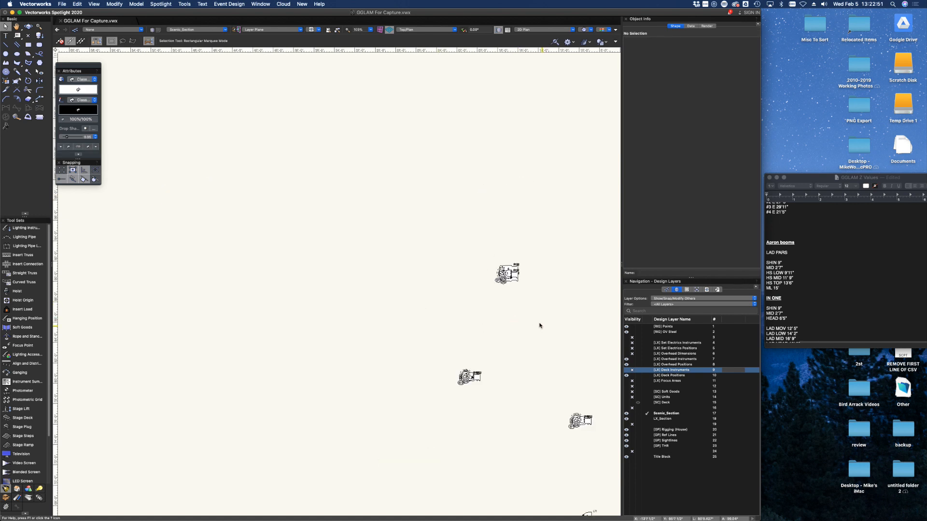
middle_drag(540, 325, 381, 223)
middle_drag(533, 320, 373, 292)
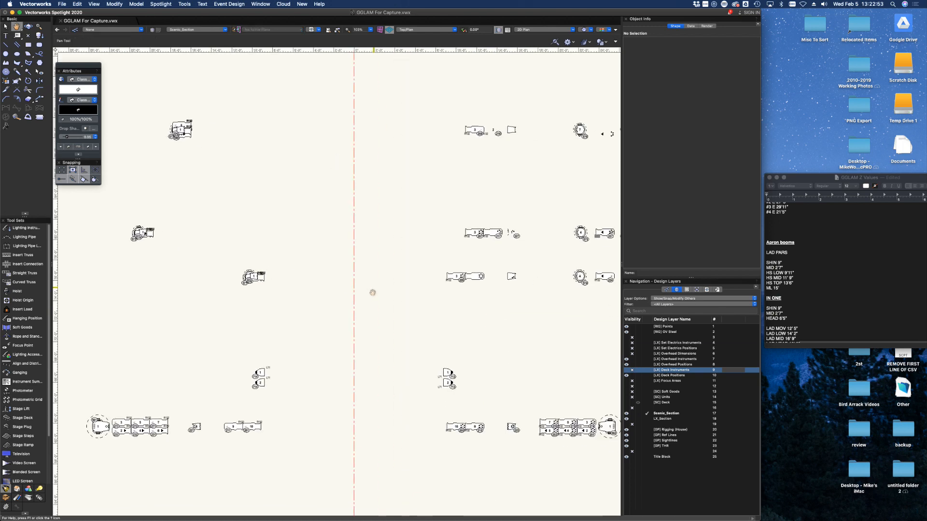
middle_drag(495, 320, 423, 379)
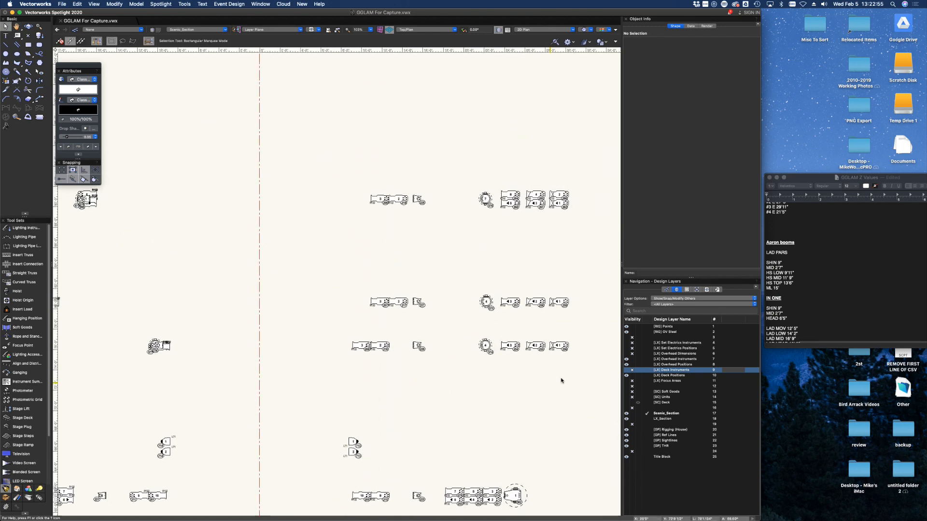
drag(575, 375, 336, 329)
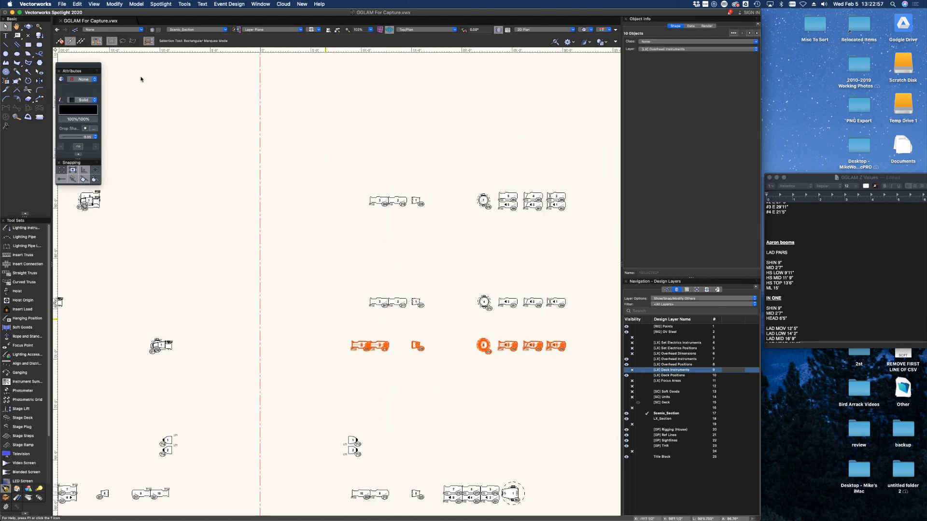
click(115, 4)
mouse_move(134, 28)
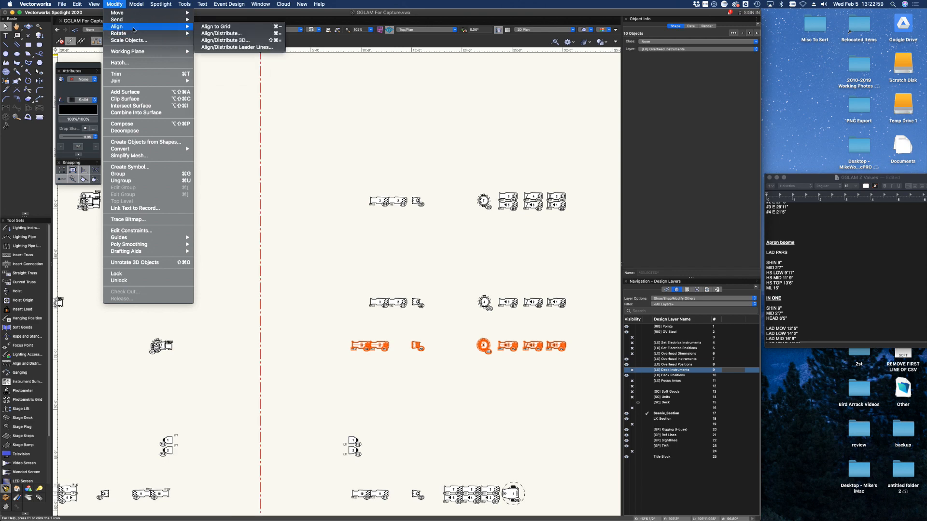
click(221, 33)
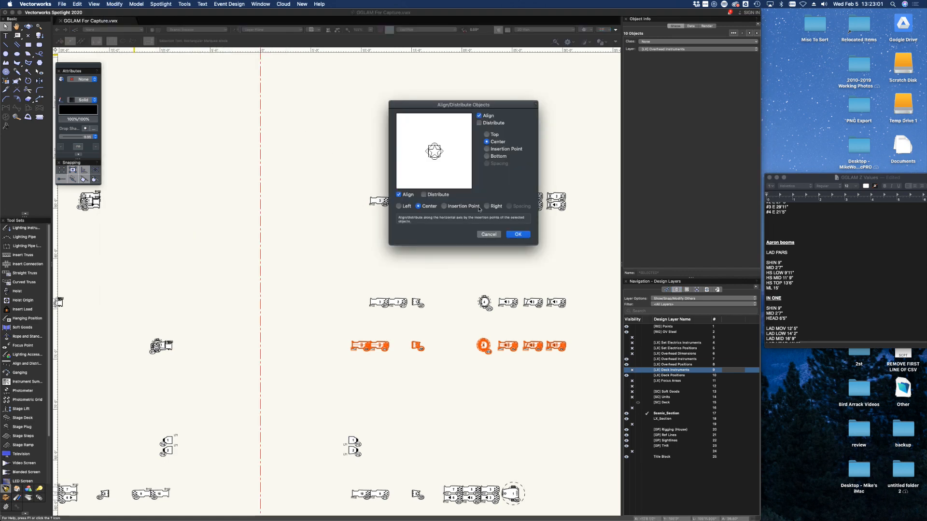
click(518, 235)
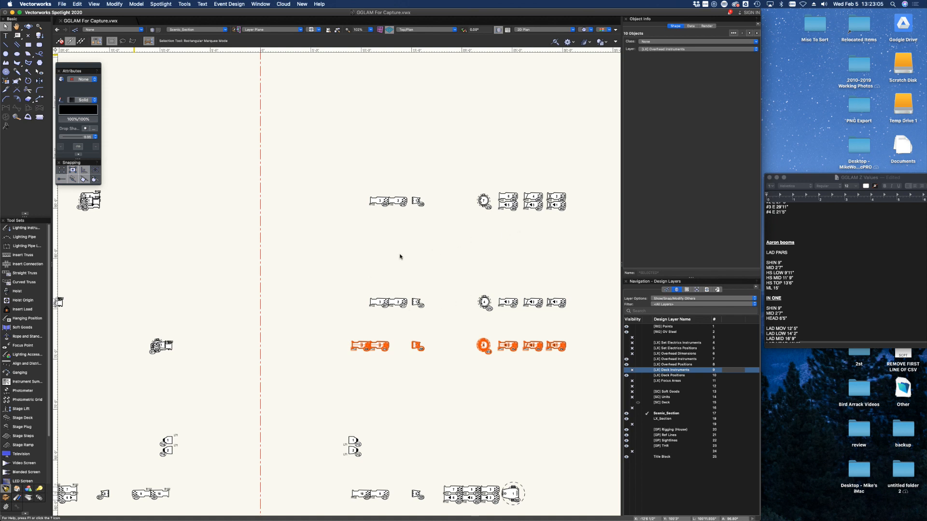
click(573, 319)
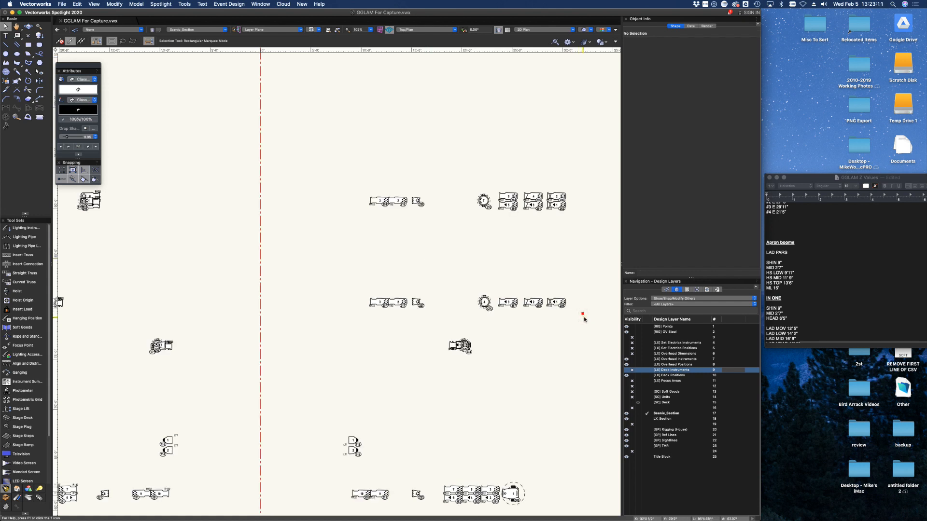
- Align all objects in the middle stage-left ladder row by their centers on both axes
drag(584, 320, 349, 280)
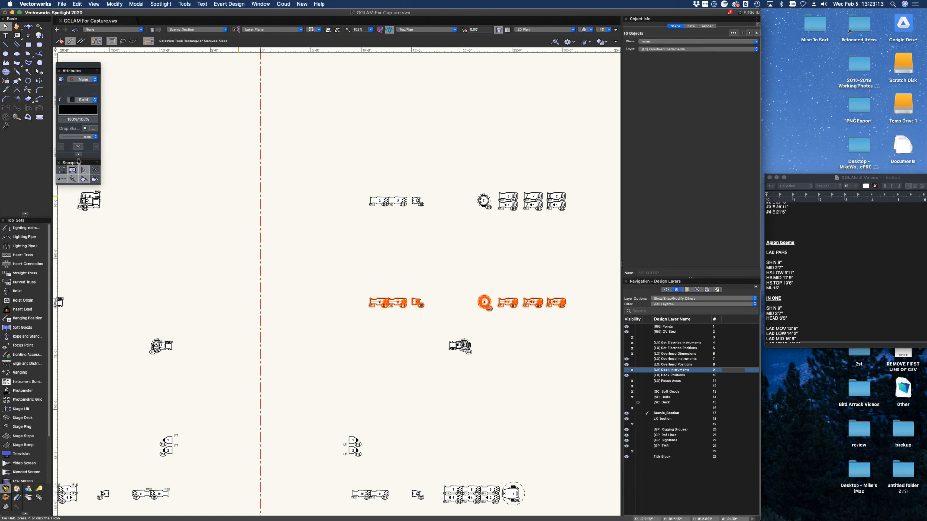
click(115, 3)
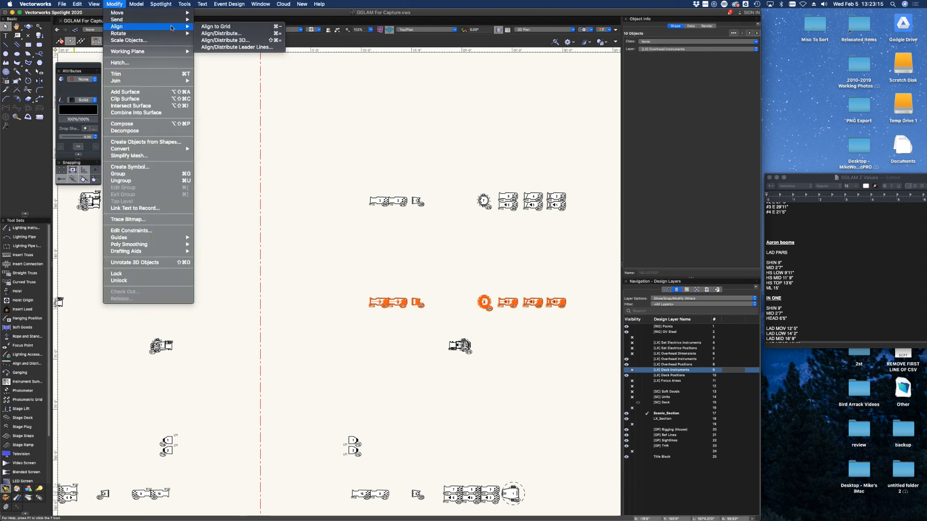
mouse_move(127, 26)
click(226, 33)
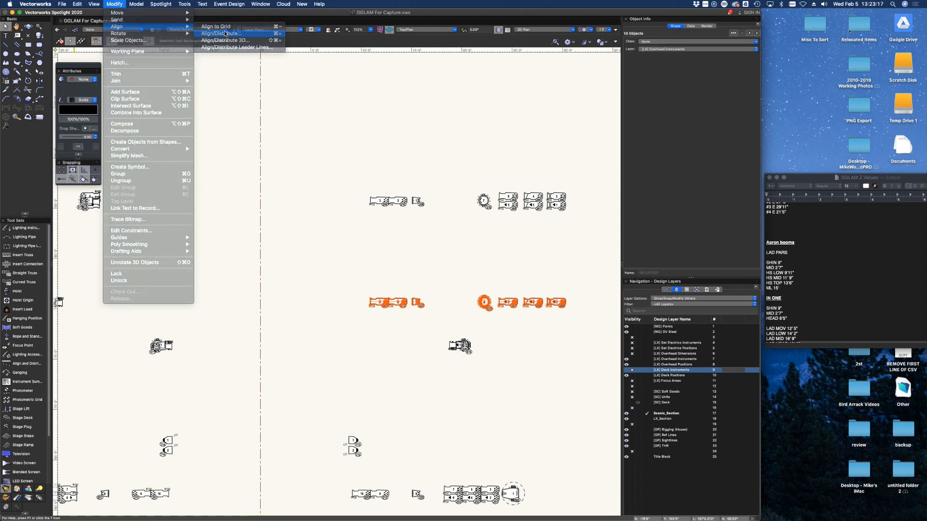
click(517, 235)
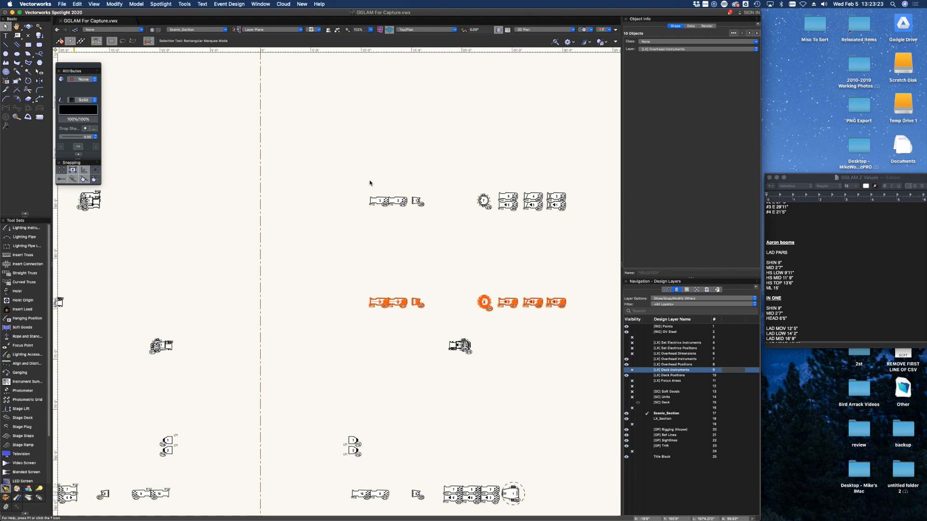
click(476, 236)
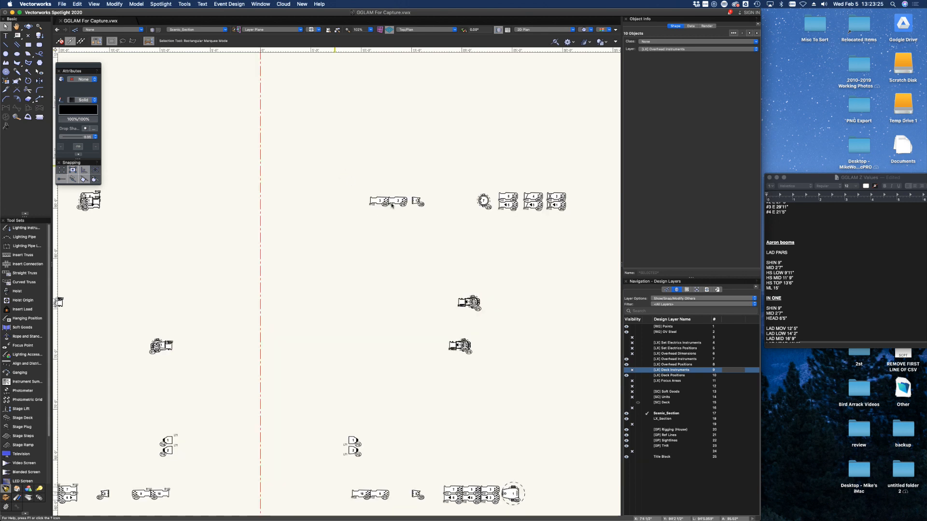
- Align unit 7 and the three onstage units of the upstage #3 Ladder SL row by their centers on both axes
drag(335, 166, 504, 239)
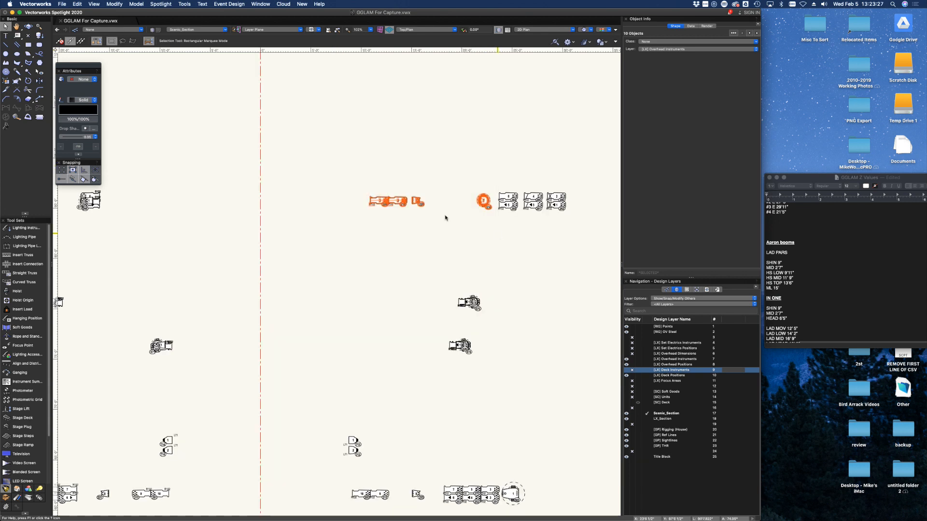
click(116, 4)
mouse_move(186, 27)
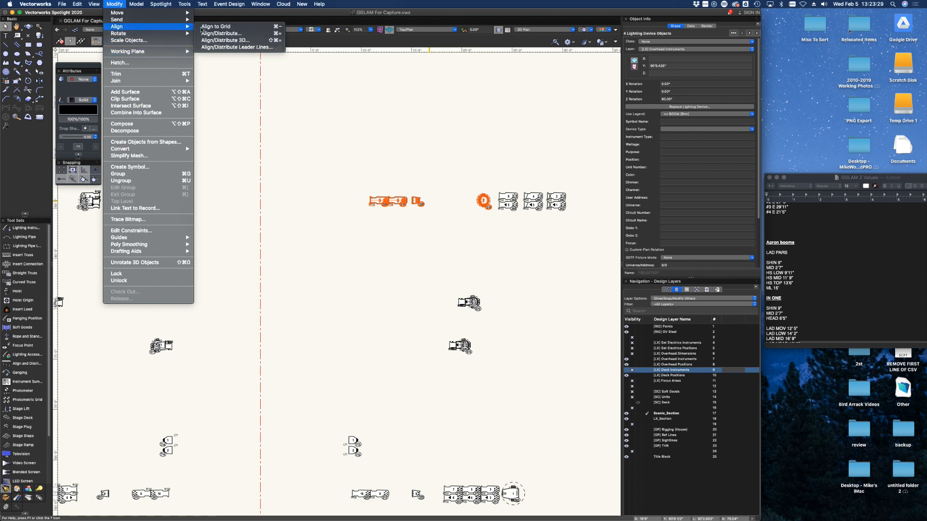
click(213, 33)
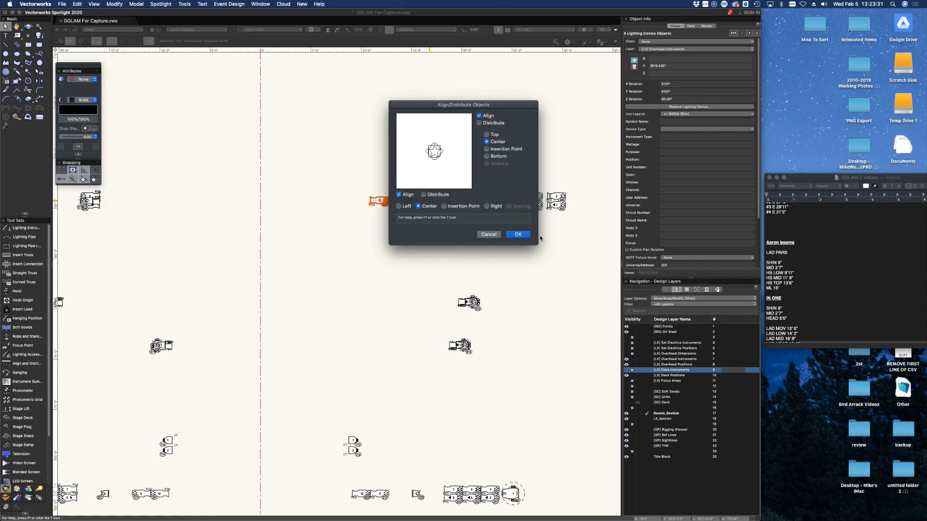
click(525, 236)
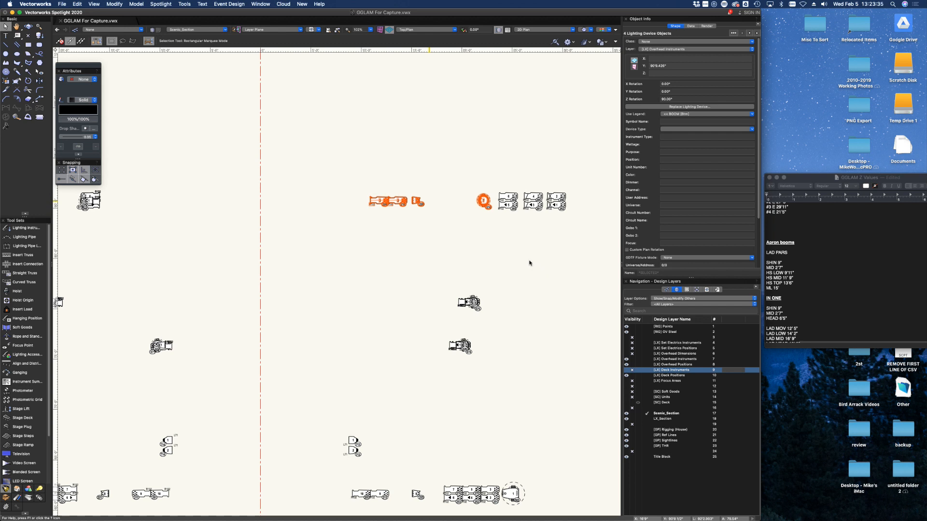
click(516, 250)
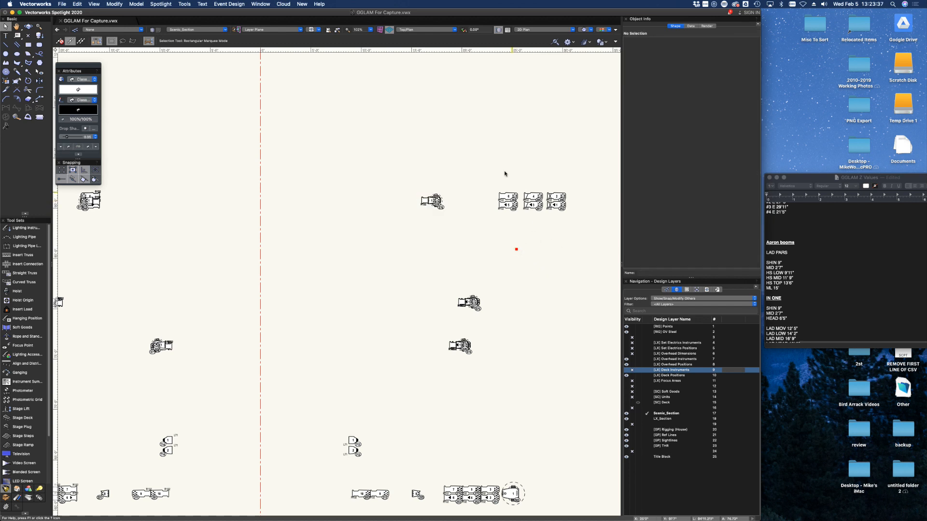
- Move #3 Ladder SL units 5 and 6 together onto the center-aligned stack in the same row, without their arrow symbol
scroll(569, 182, up, 3)
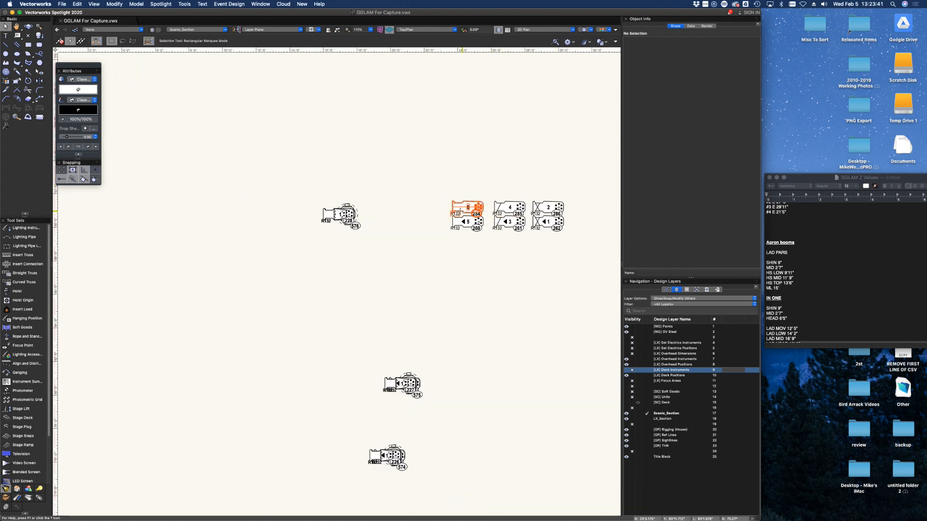
click(461, 213)
shift+click(453, 222)
drag(453, 222, 322, 231)
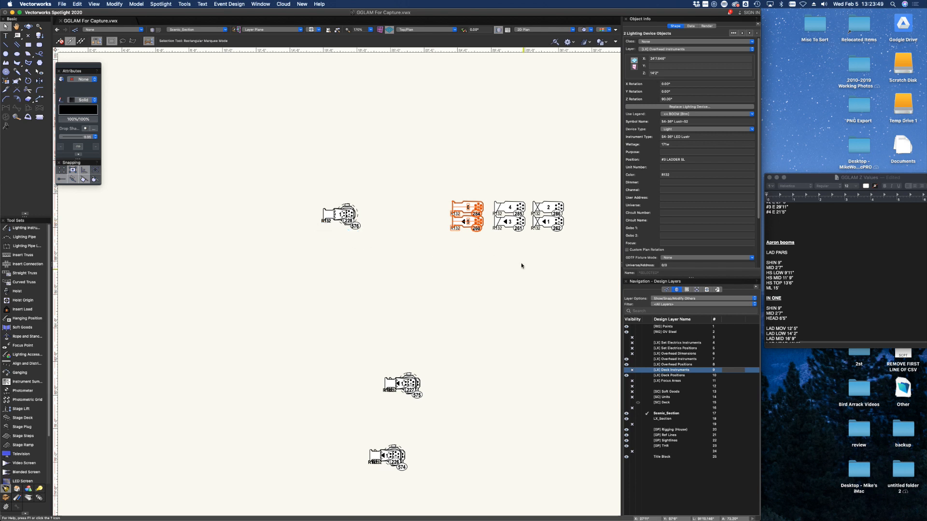
- Move #3 Ladder SL units 3 and 4 together onto the same ladder's stack
click(510, 208)
shift+click(520, 225)
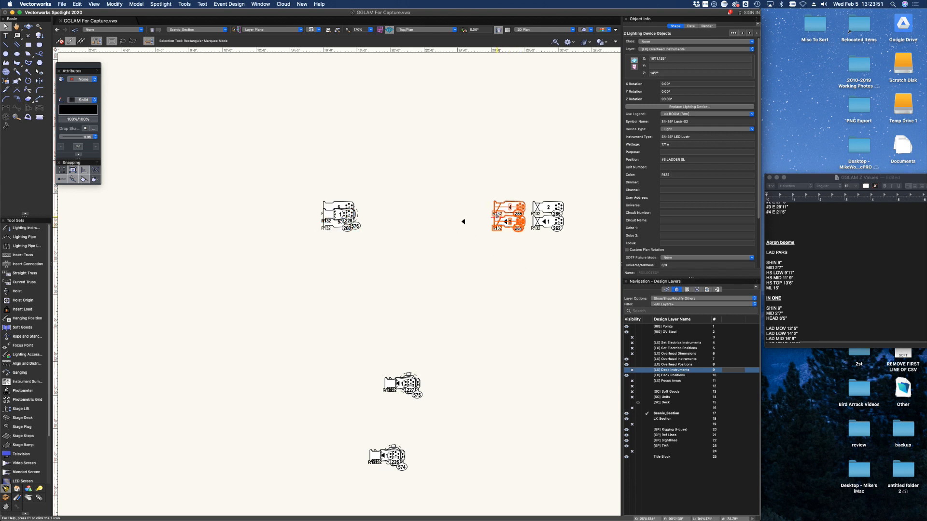
drag(495, 208, 323, 208)
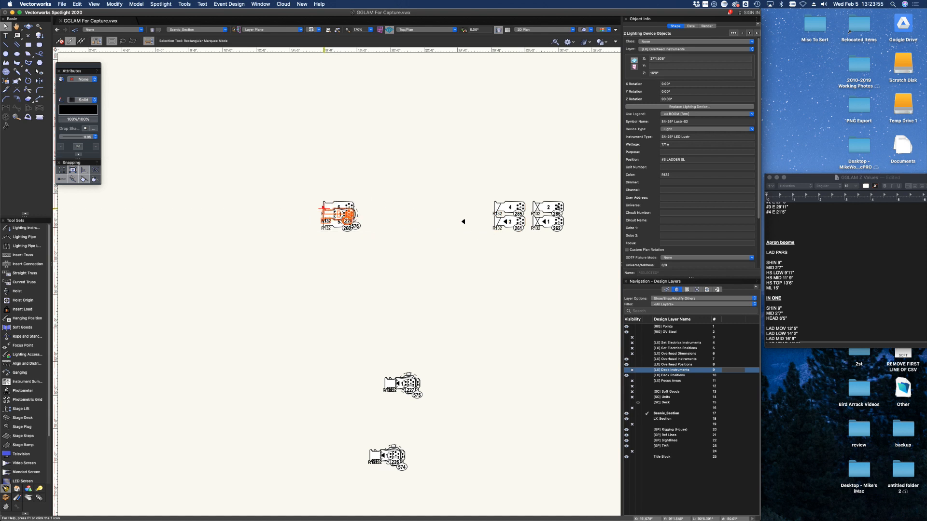
- Move units 1 and 2 of #3 LADDER SL onto that ladder's instrument stack and delete the leftover arrow symbols beside it
click(549, 208)
shift+click(562, 227)
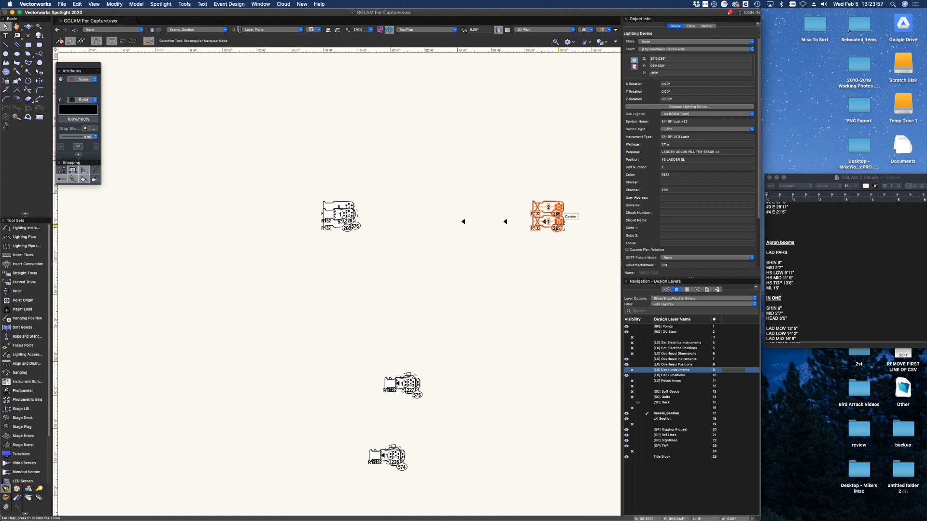
drag(533, 208, 324, 212)
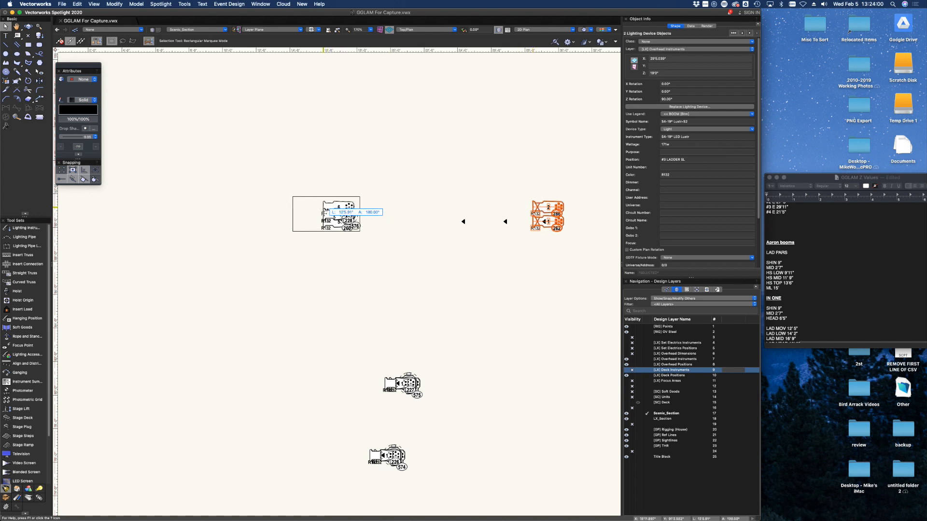
click(429, 265)
drag(563, 258, 445, 198)
key(Delete)
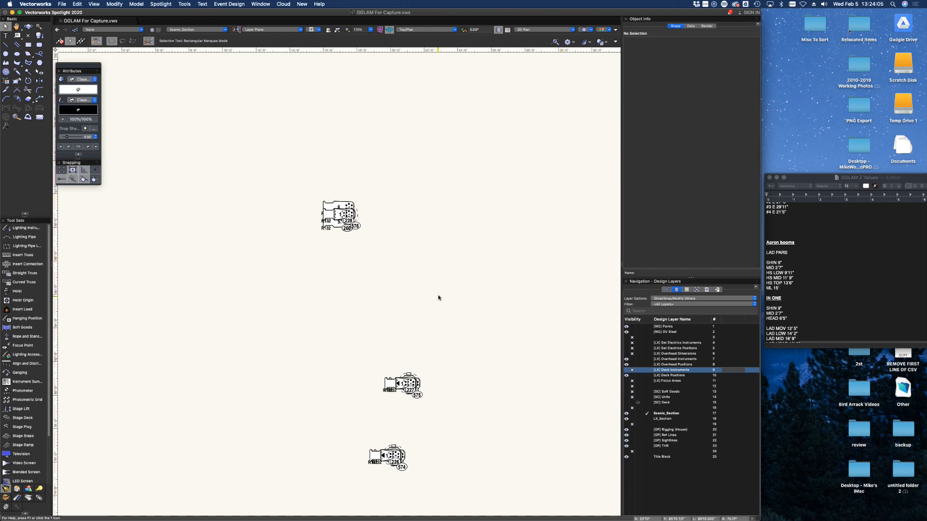
- Align the moving light and the three separate single instruments of #1 TOWER SR so they stack on one another
scroll(438, 297, down, 3)
middle_drag(349, 312, 473, 240)
scroll(292, 387, up, 3)
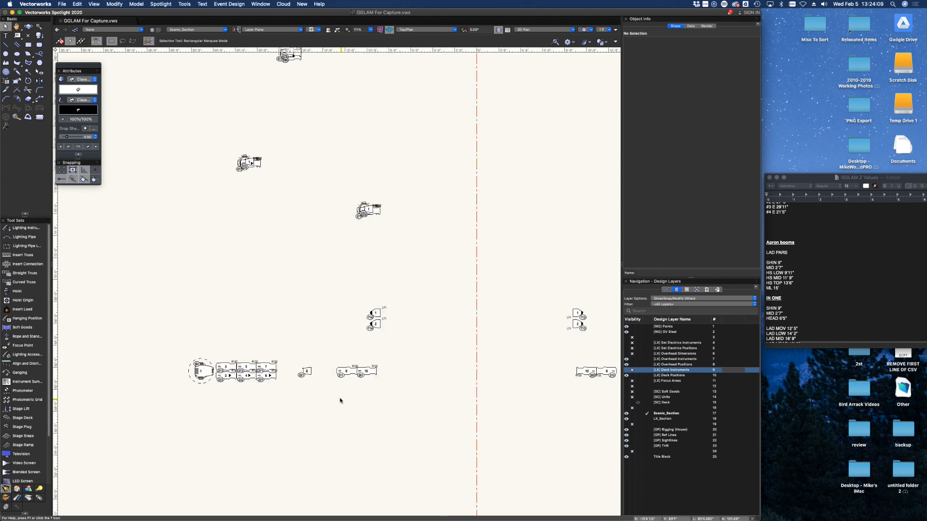
drag(394, 389, 297, 358)
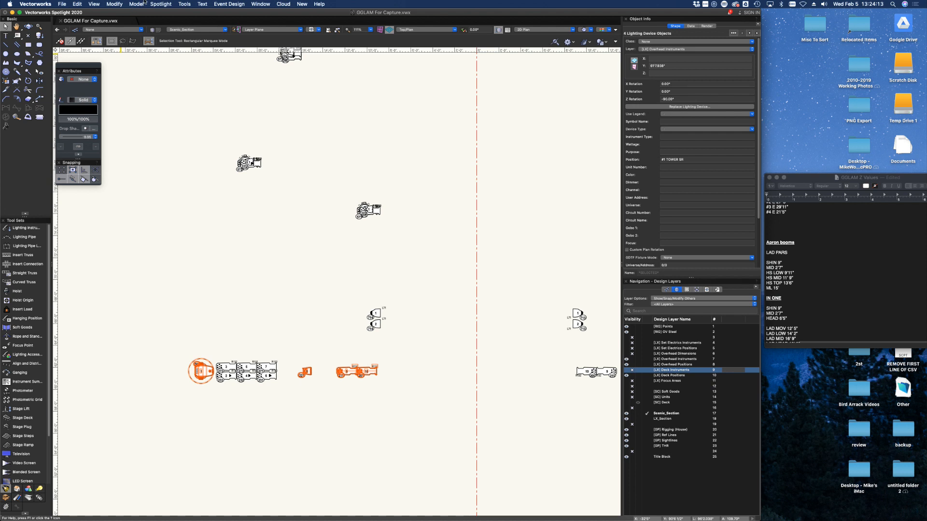
key(super+equal)
click(515, 236)
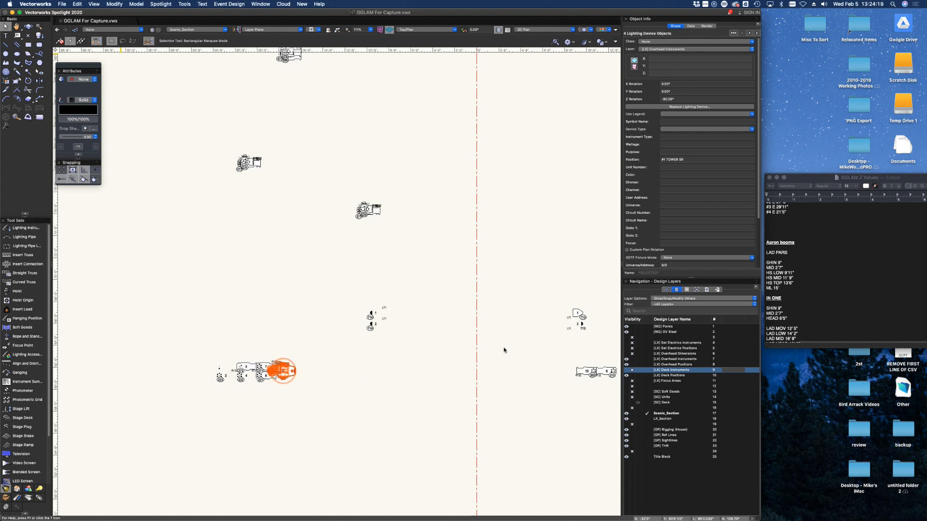
- Align the moving light and the three separate single instruments of #1 TOWER SL so they stack on one another
drag(499, 348, 390, 341)
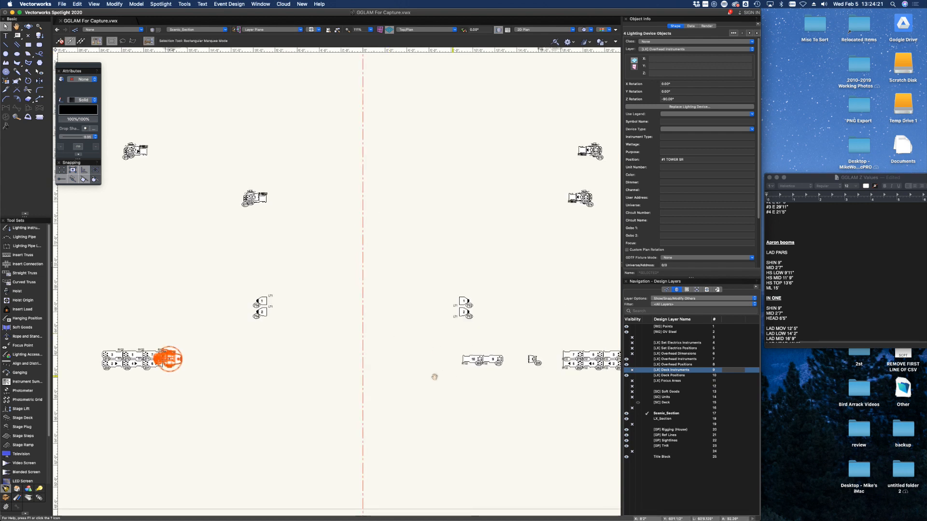
drag(435, 376, 378, 366)
key(x)
drag(368, 323, 473, 371)
shift+click(566, 343)
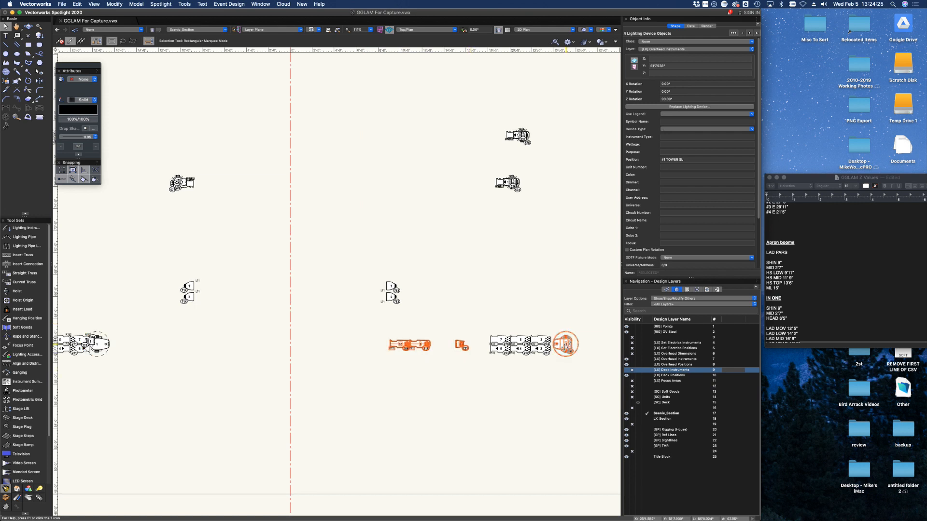
key(super+equal)
click(519, 234)
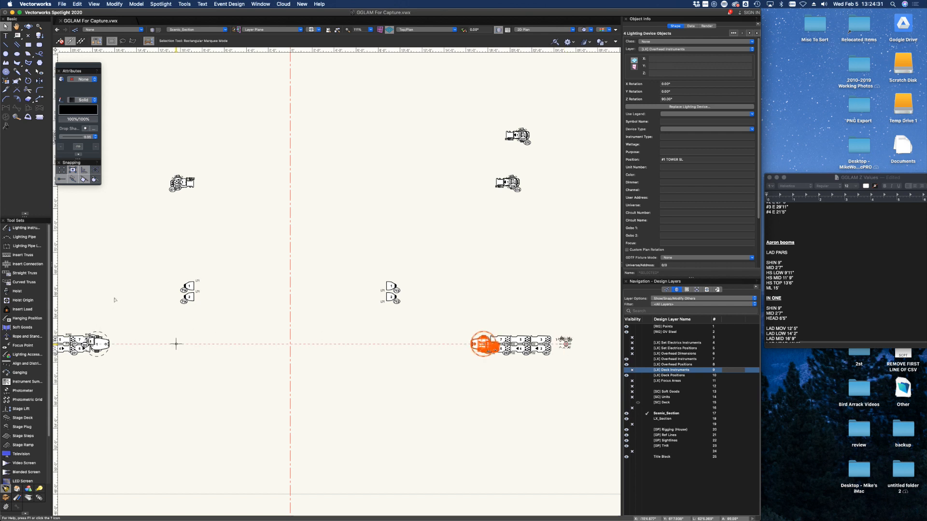
- Move units 6 and 7 of #1 TOWER SR horizontally onto the tower's instrument stack
scroll(182, 339, left, 5)
scroll(183, 339, left, 3)
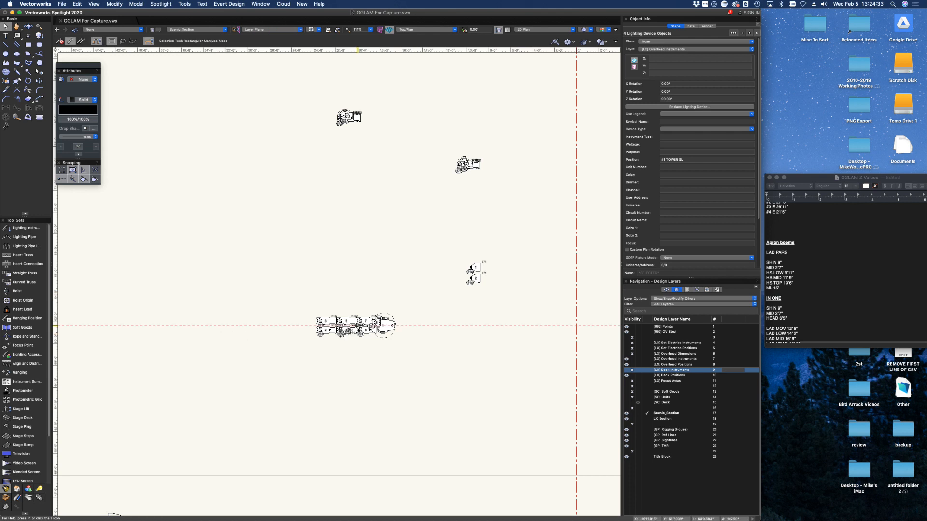
scroll(362, 325, up, 3)
scroll(362, 332, up, 2)
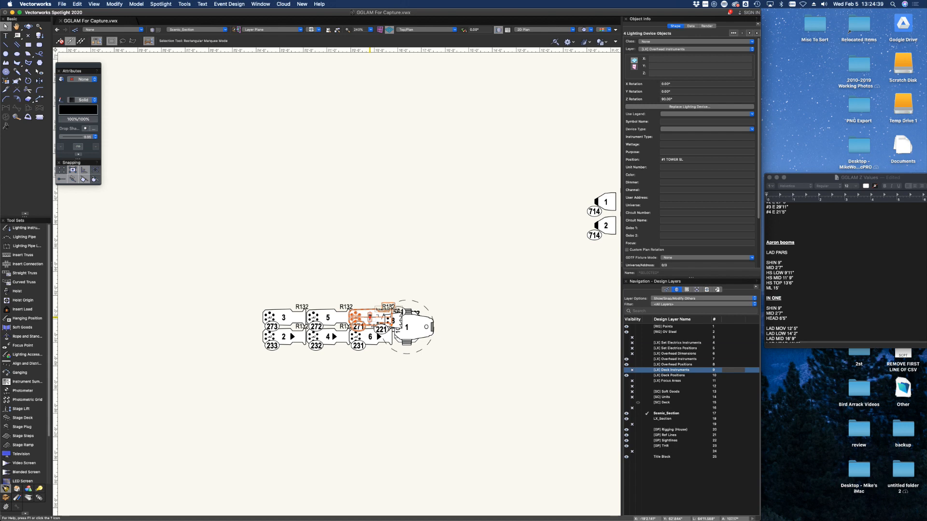
click(358, 345)
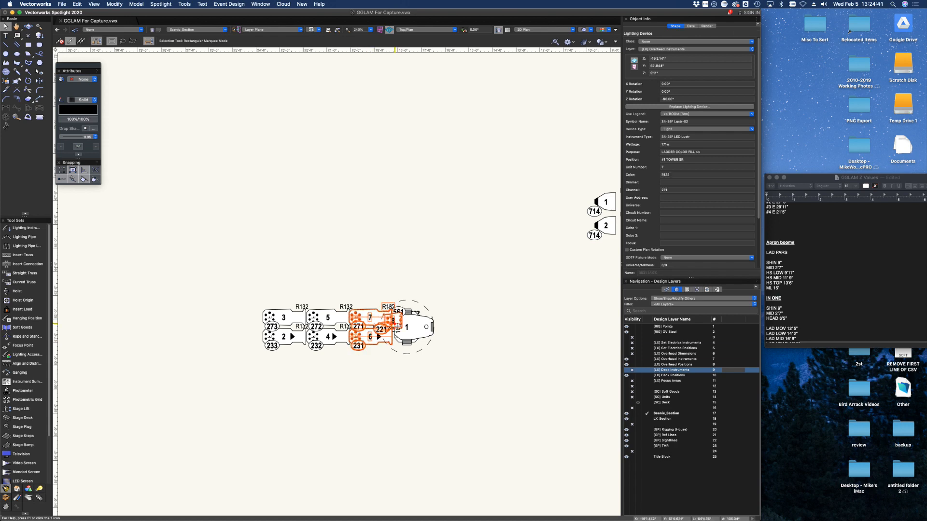
scroll(399, 322, up, 4)
click(311, 297)
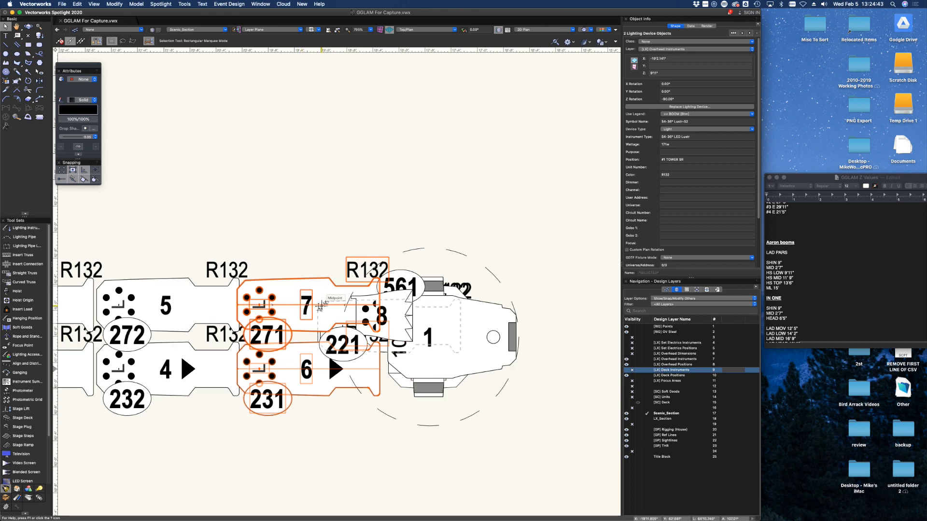
drag(288, 304, 396, 304)
key(ctrl+Up)
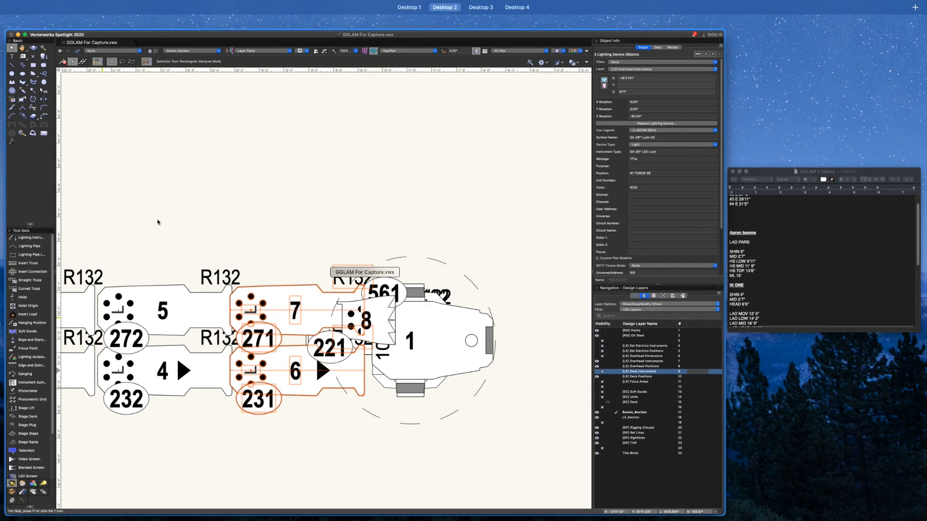
key(ctrl+Up)
- Move the remaining unit pairs 4–5 and 2–3 of #1 TOWER SR onto the tower's instrument stack
click(195, 299)
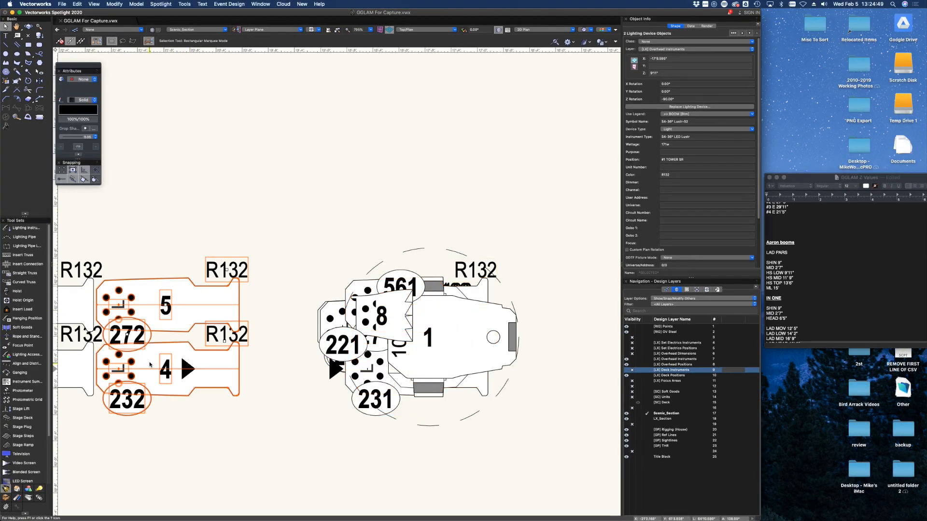
shift+click(240, 370)
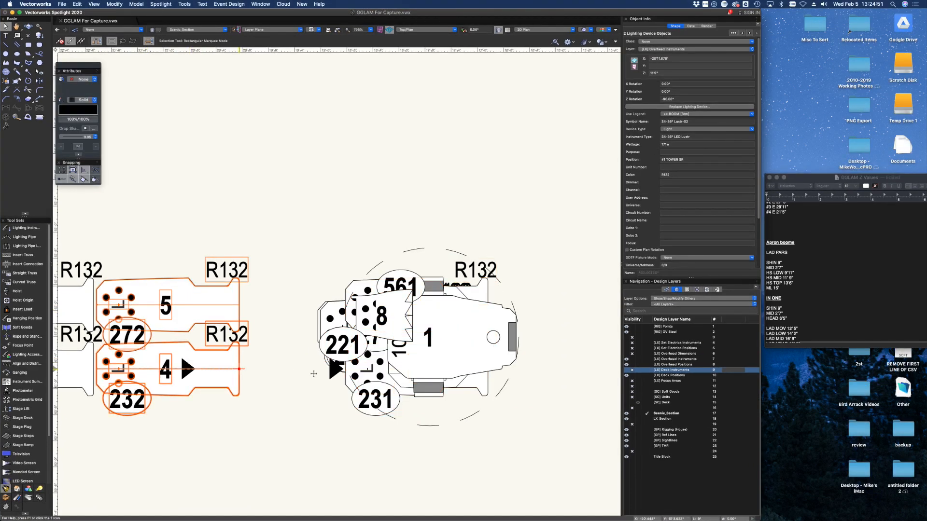
drag(314, 374, 487, 370)
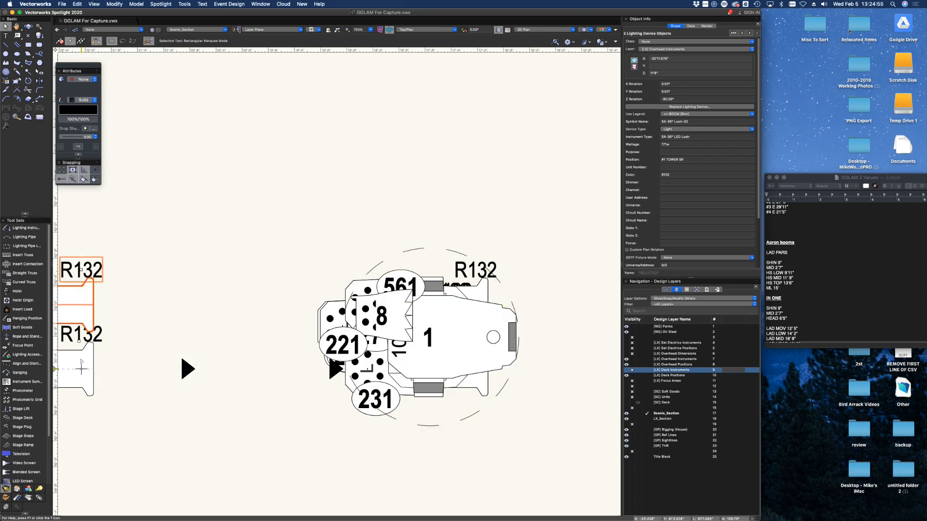
key(x)
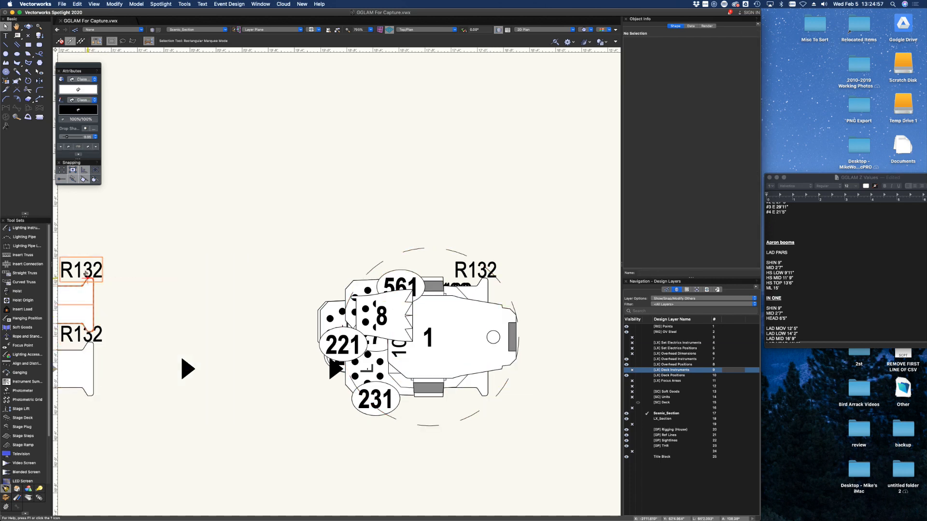
drag(80, 359, 486, 379)
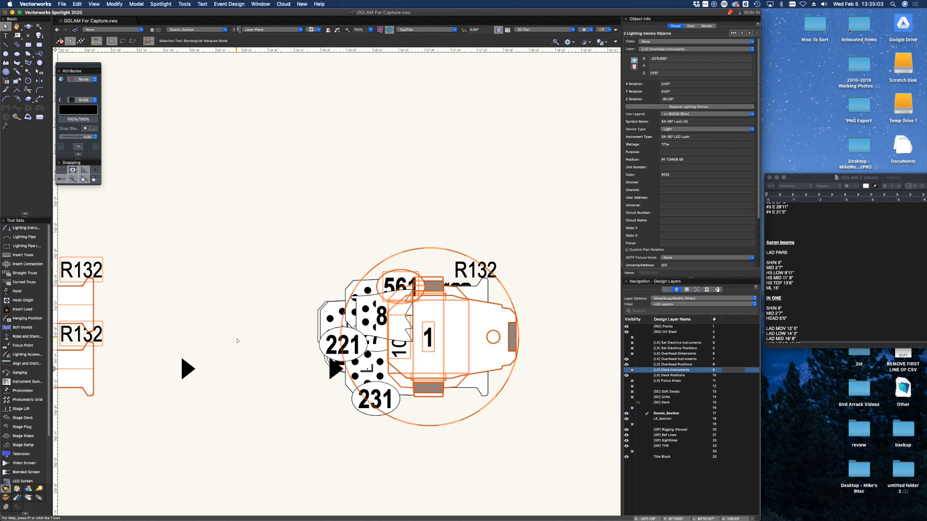
- Move units 6 and 7 of #1 TOWER SL horizontally onto the tower's instrument stack
scroll(238, 344, down, 10)
scroll(237, 342, up, 3)
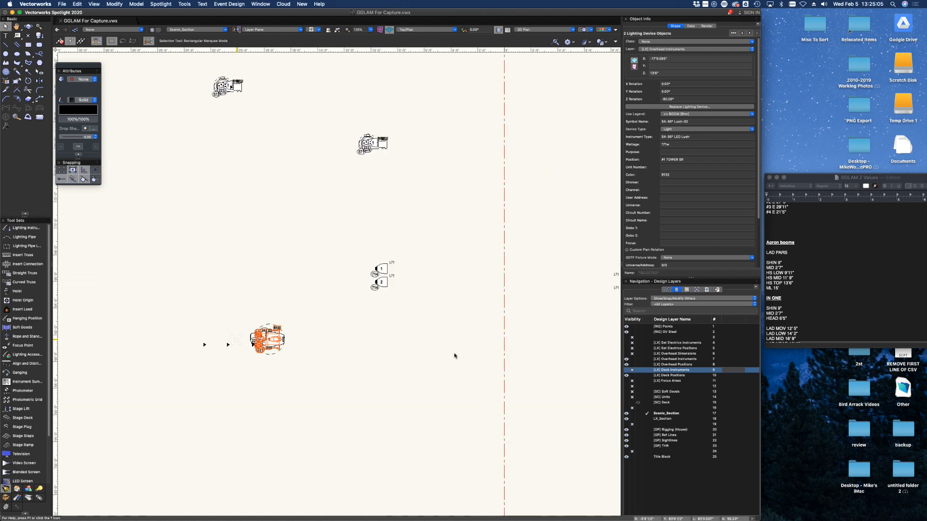
scroll(445, 273, up, 5)
scroll(424, 275, down, 8)
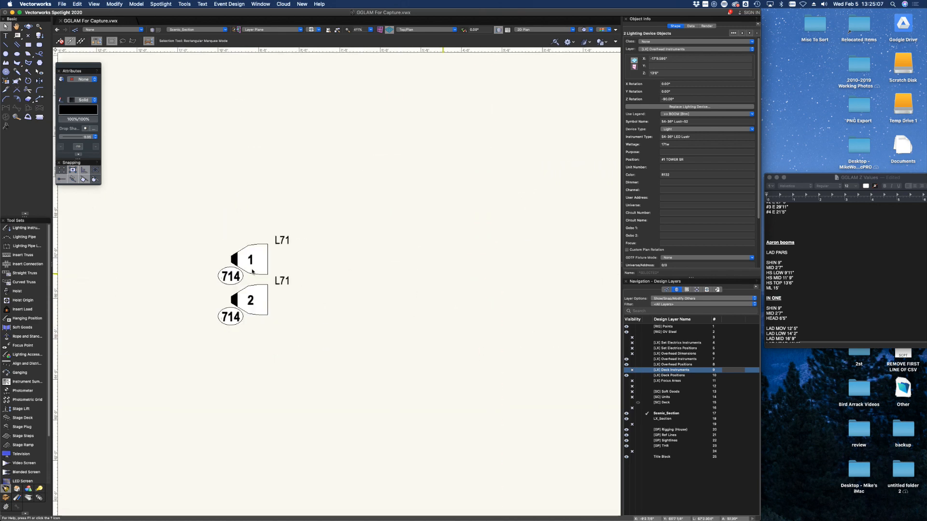
scroll(250, 303, down, 2)
scroll(449, 328, up, 6)
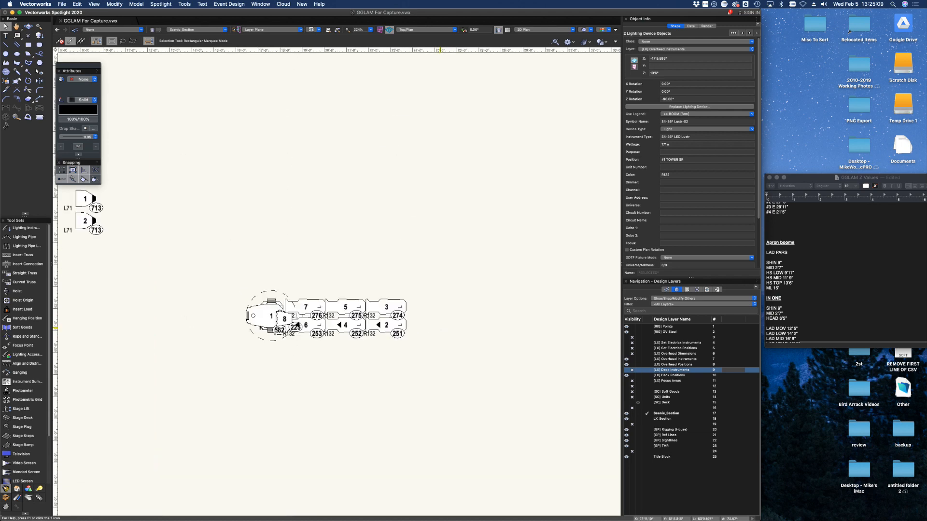
click(274, 320)
scroll(273, 323, up, 3)
click(366, 305)
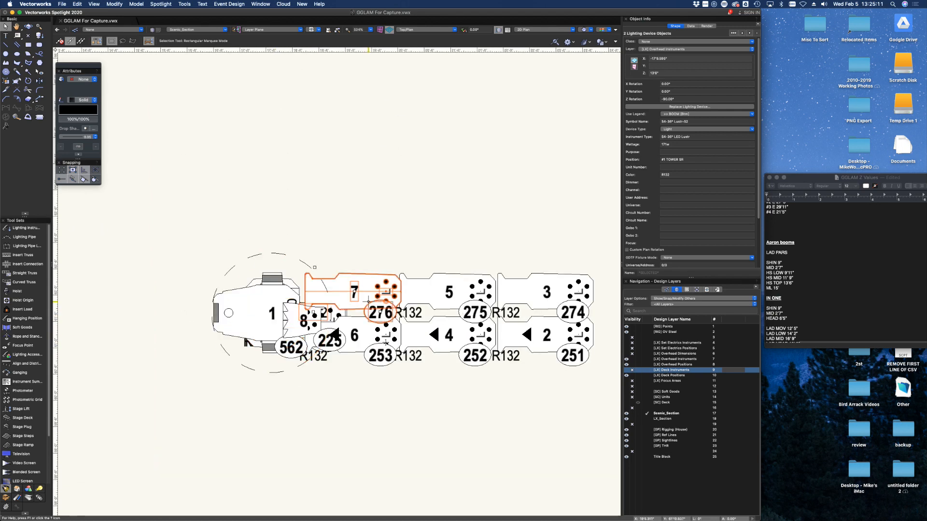
shift+click(387, 343)
drag(308, 294, 225, 295)
- Move unit pairs 4–5 and 2–3 of #1 TOWER SL onto its instrument stack and delete the two leftover arrow symbols
drag(408, 265, 463, 378)
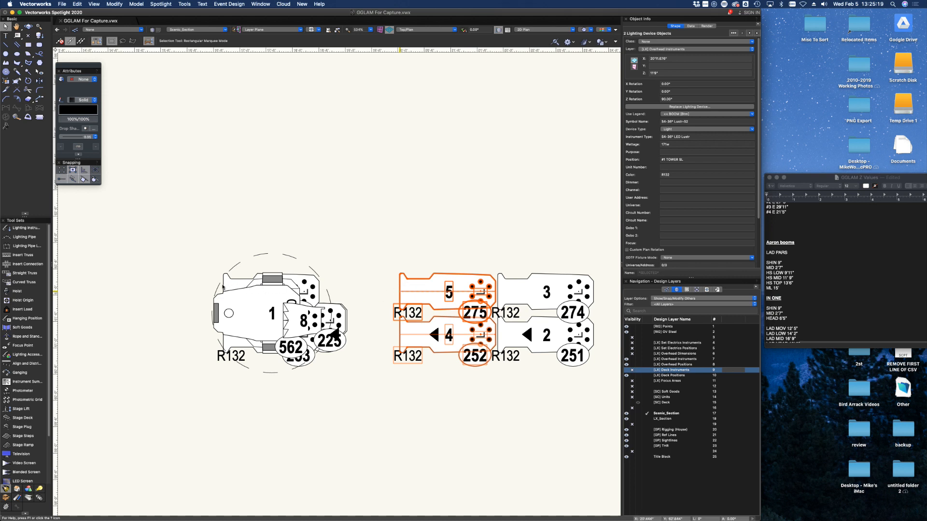
drag(400, 292, 223, 292)
click(521, 294)
shift+click(522, 338)
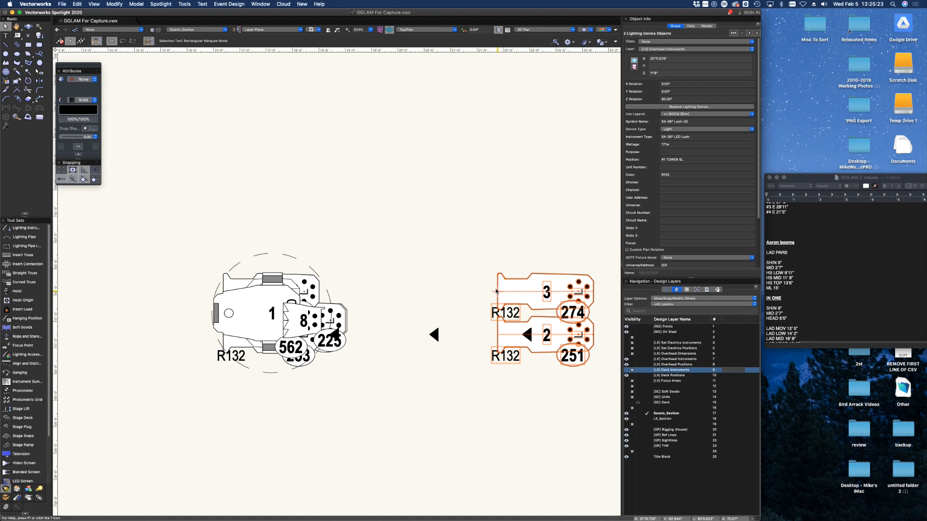
drag(496, 291, 223, 296)
drag(555, 376, 411, 286)
click(412, 290)
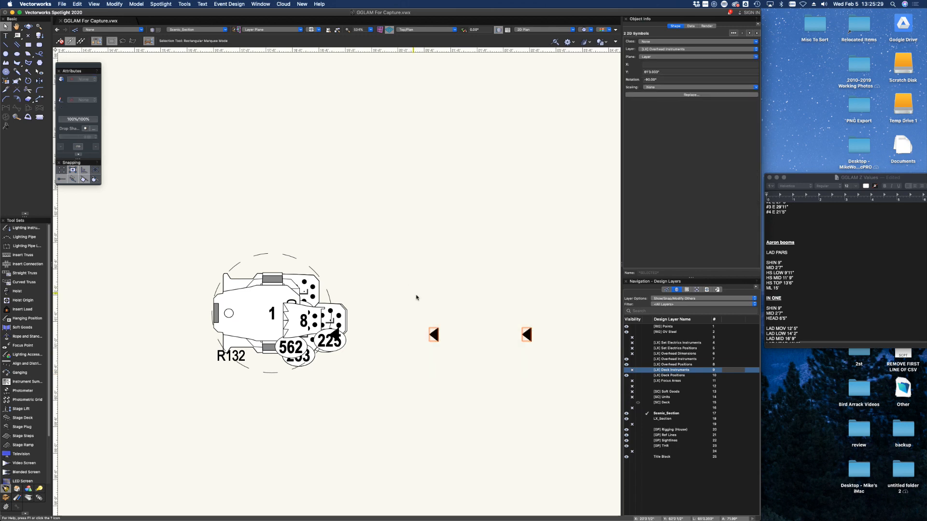
- Examine the stacked ladder and tower instruments in 3D by orbiting the model with the Flyover tool
scroll(414, 297, down, 5)
scroll(414, 299, down, 3)
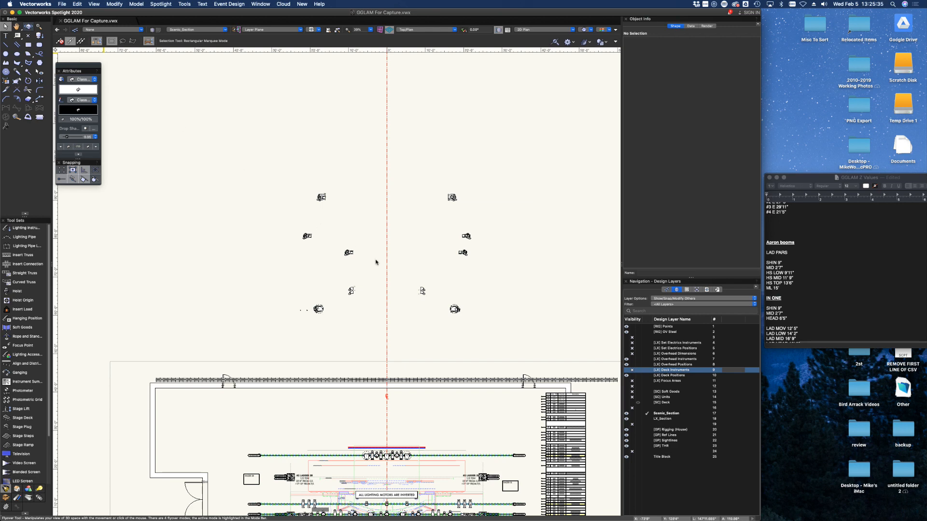
key(shift+c)
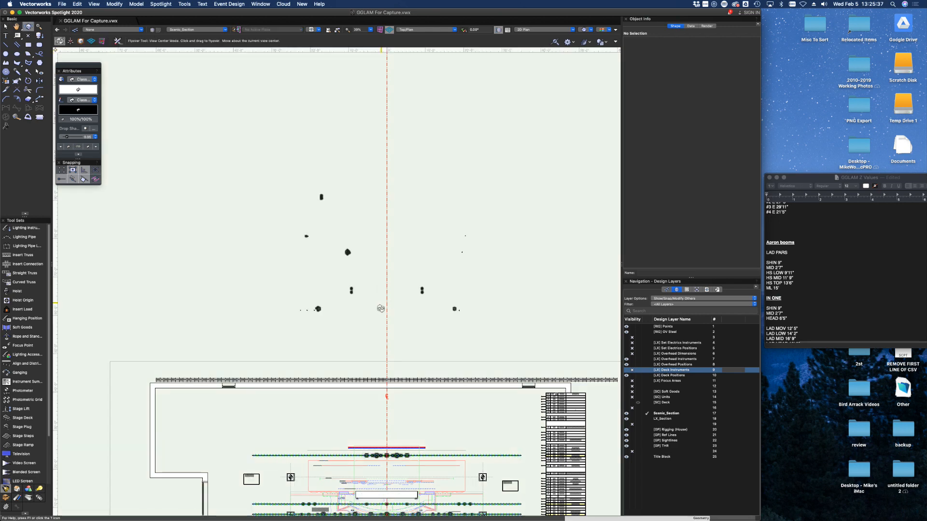
drag(372, 315, 370, 295)
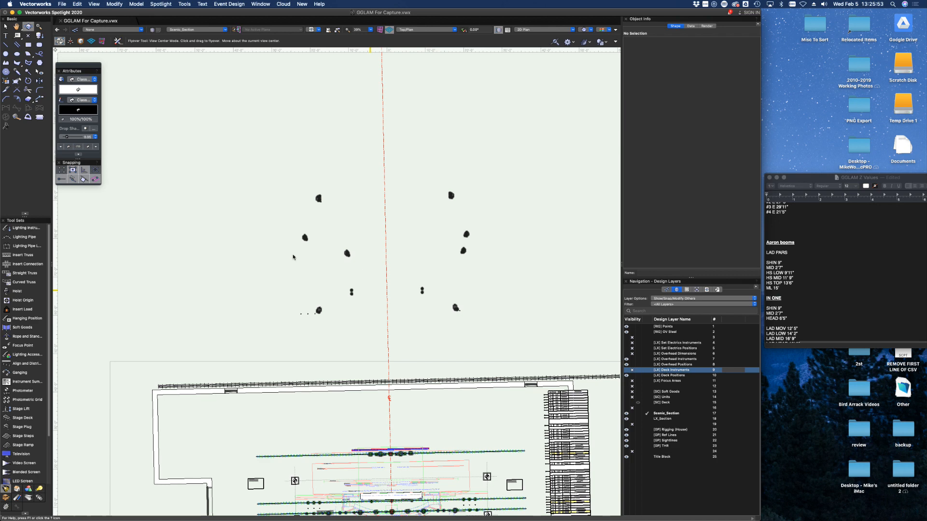
- Restore the Top/Plan view and save the drawing
key(x)
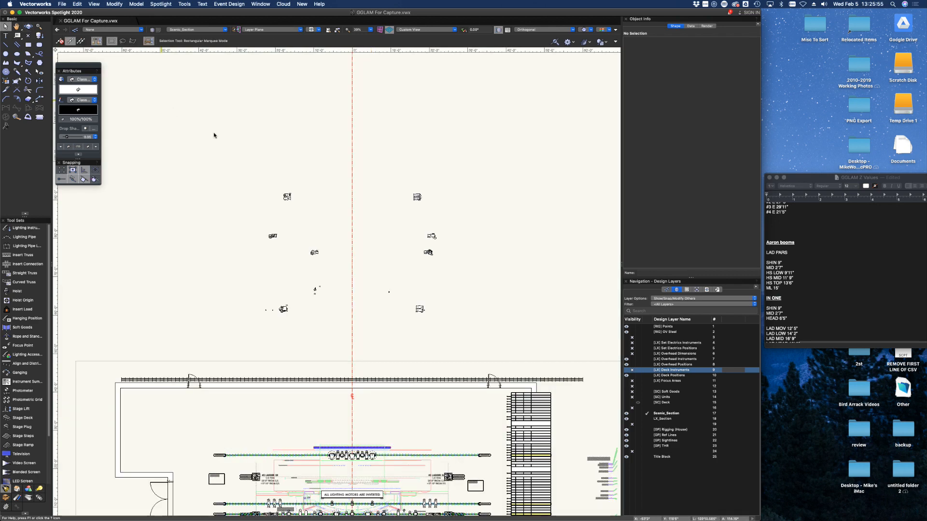
key(super+s)
key(super+5)
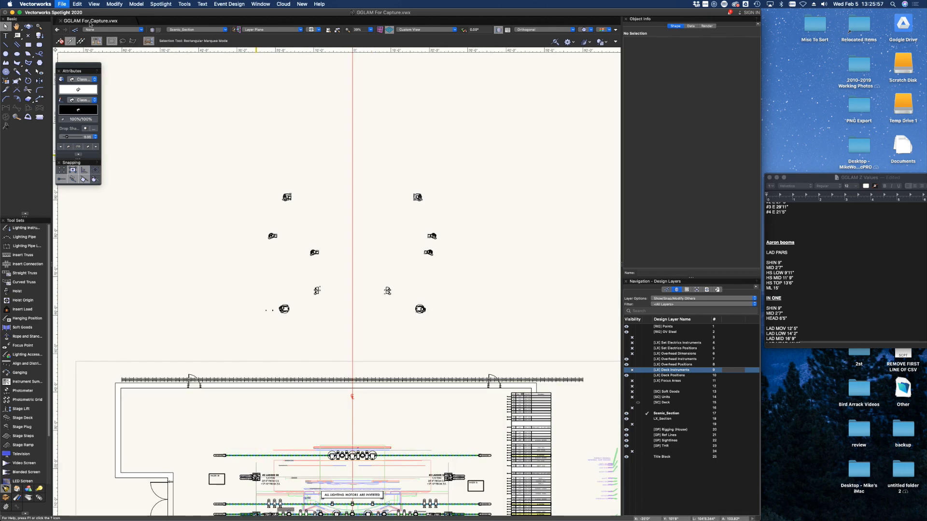
click(61, 4)
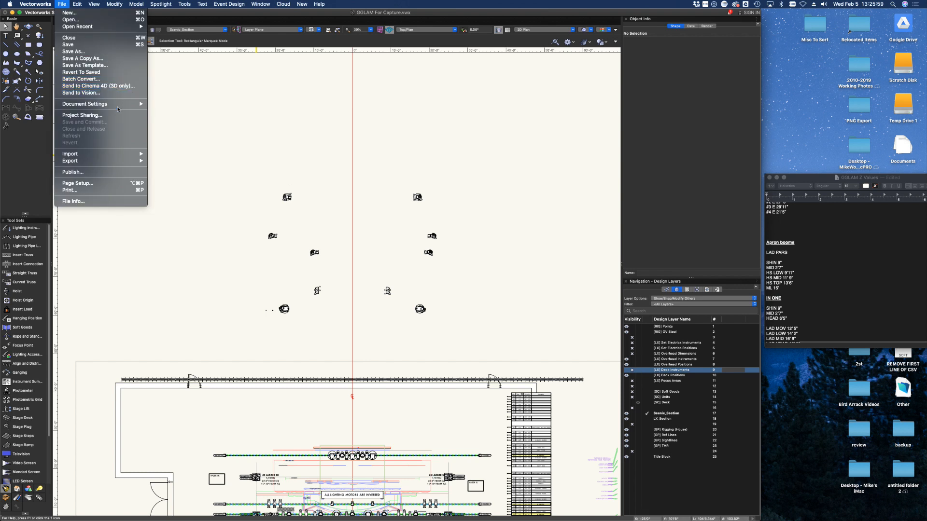
mouse_move(107, 104)
click(164, 106)
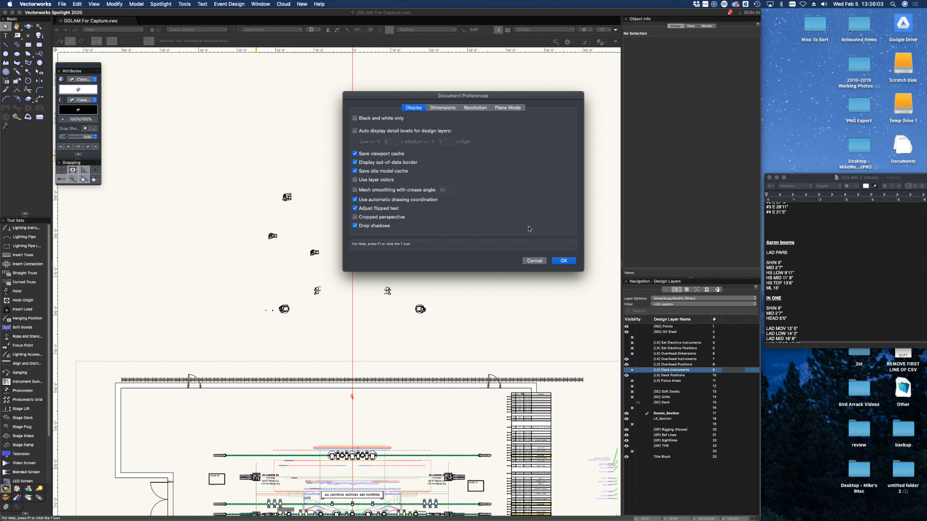
click(535, 262)
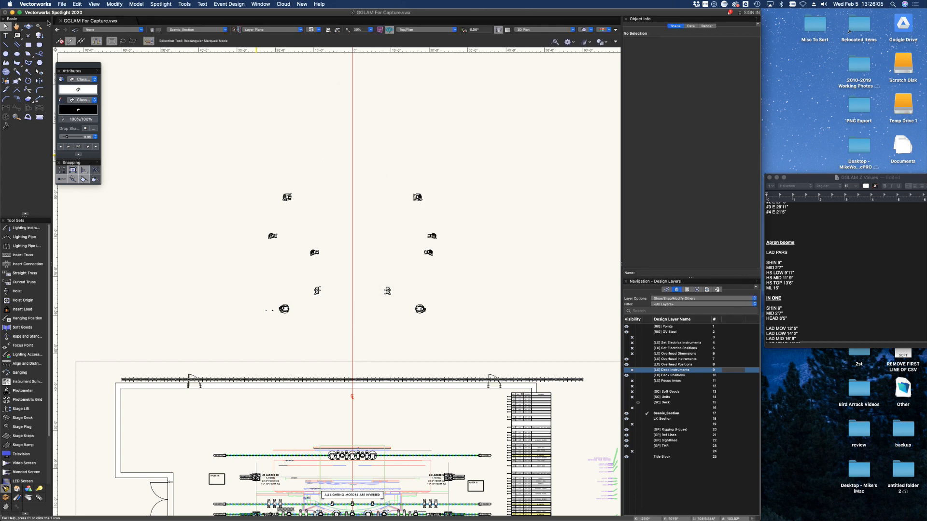
- Review the autosave interval and backup options in the program preferences and close them without changes
click(43, 5)
click(48, 34)
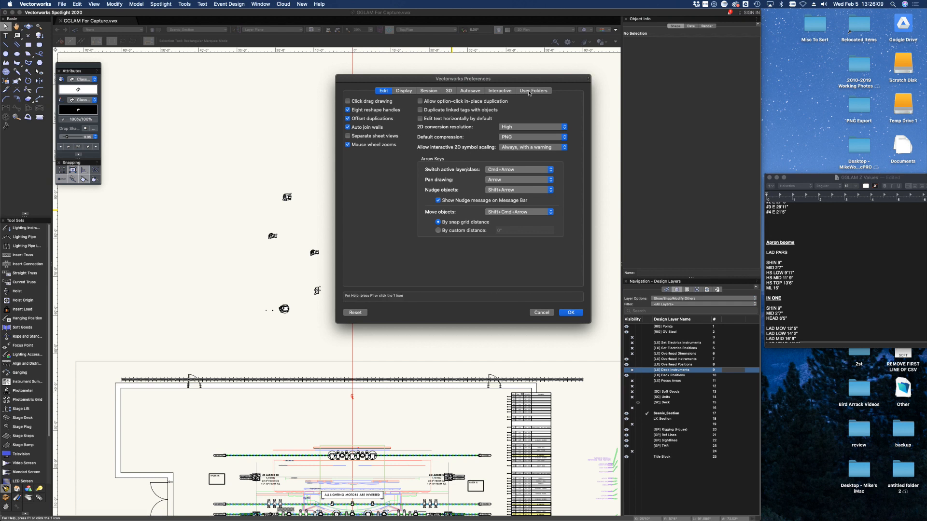
click(475, 92)
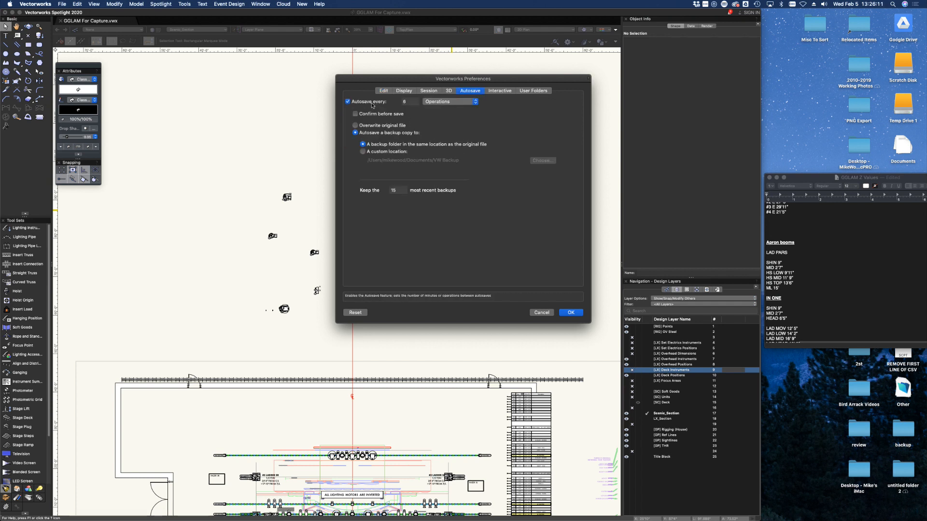
click(454, 103)
click(435, 102)
click(539, 314)
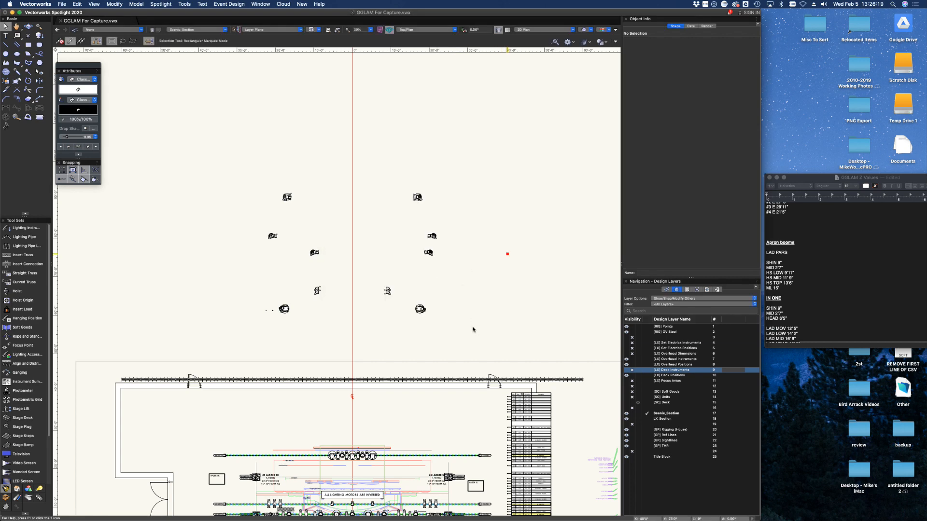
- Group each of the three upstage instrument stacks left of the centre line into its own group
scroll(398, 219, up, 2)
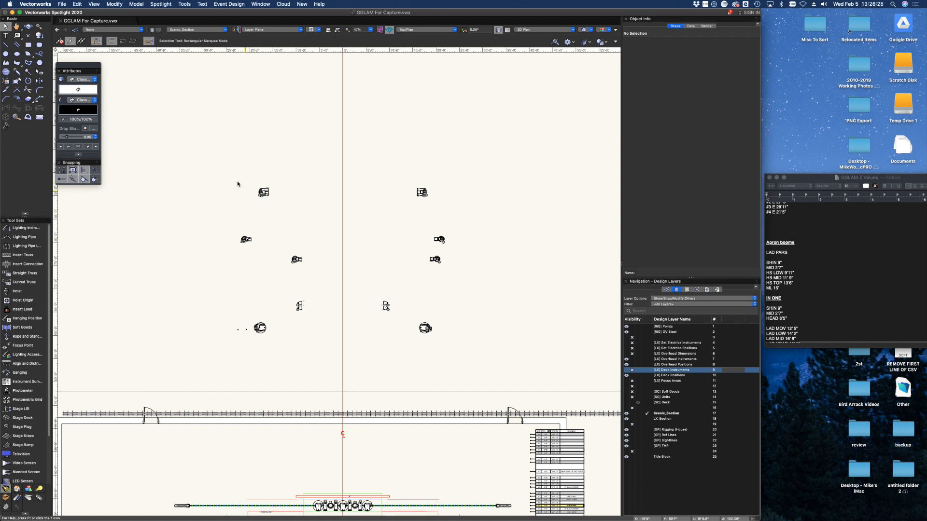
drag(282, 203, 283, 206)
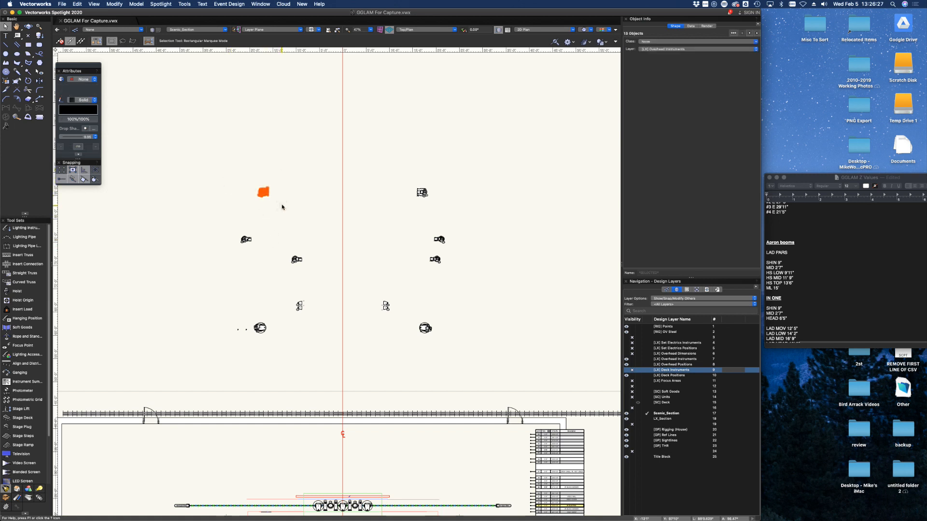
key(super+g)
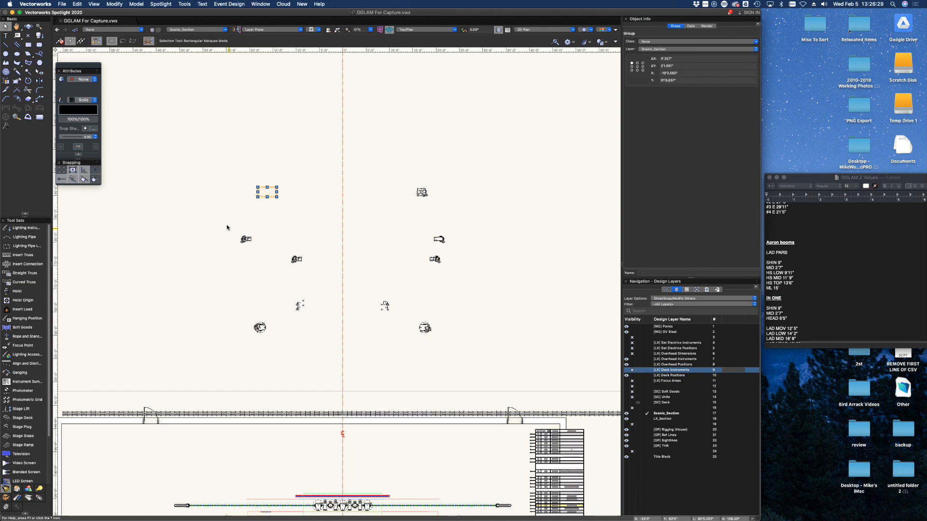
drag(257, 254, 228, 228)
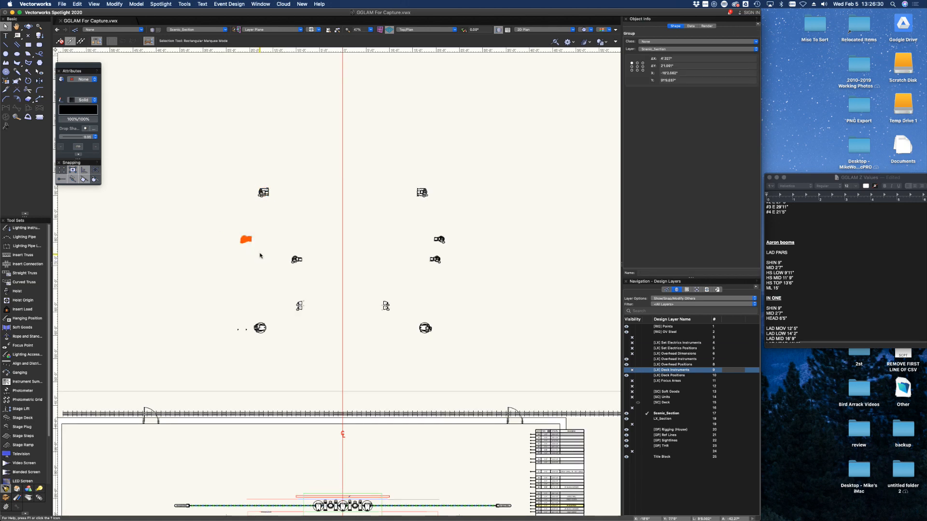
click(317, 271)
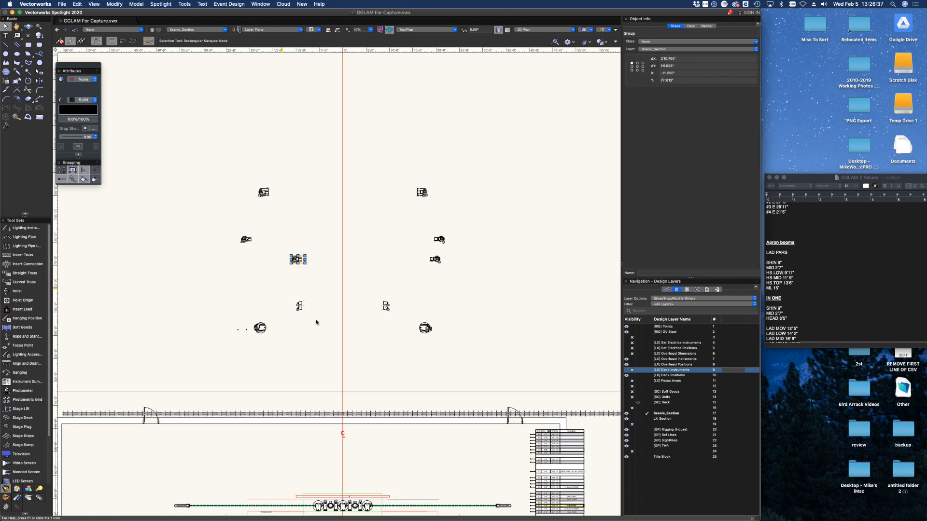
- Group the HOUSE LAD (R) instrument pair and the lowest stack left of the centre line as separate groups
click(301, 307)
right_click(301, 308)
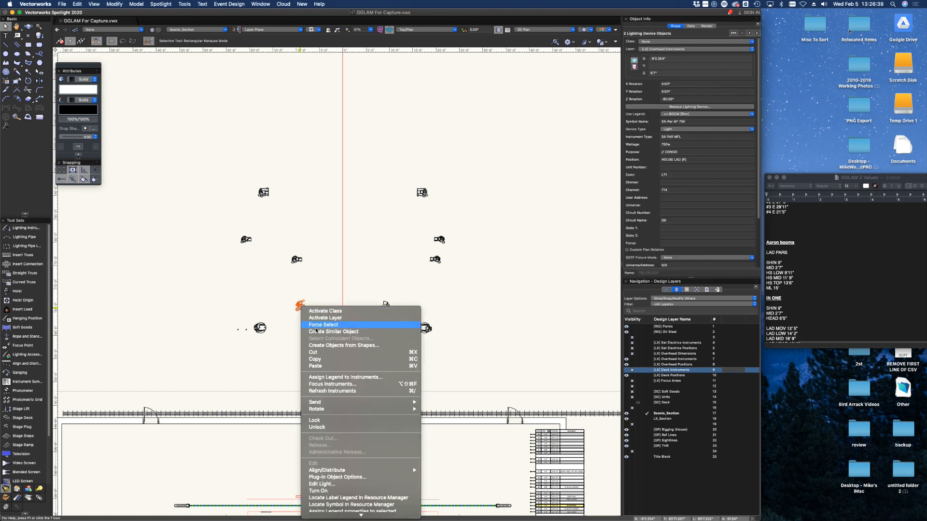
scroll(335, 457, down, 1)
mouse_move(338, 452)
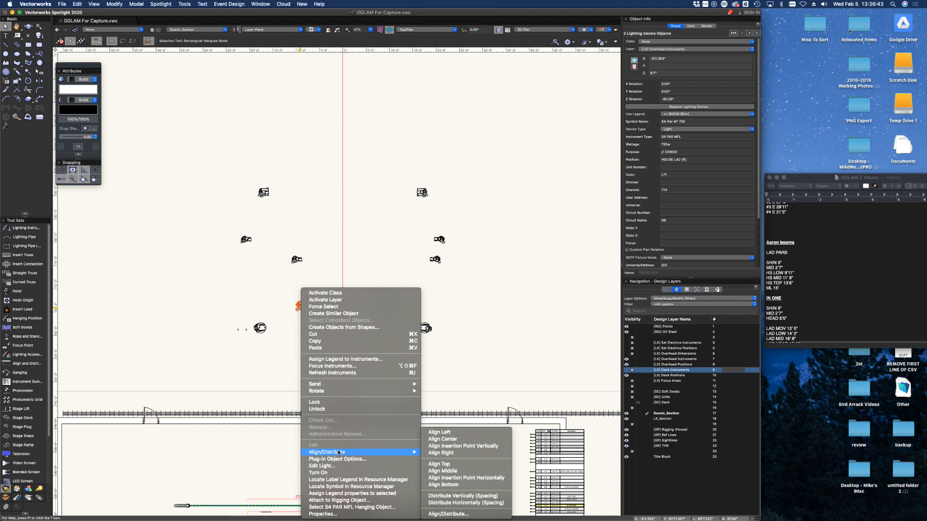
click(295, 91)
key(super+g)
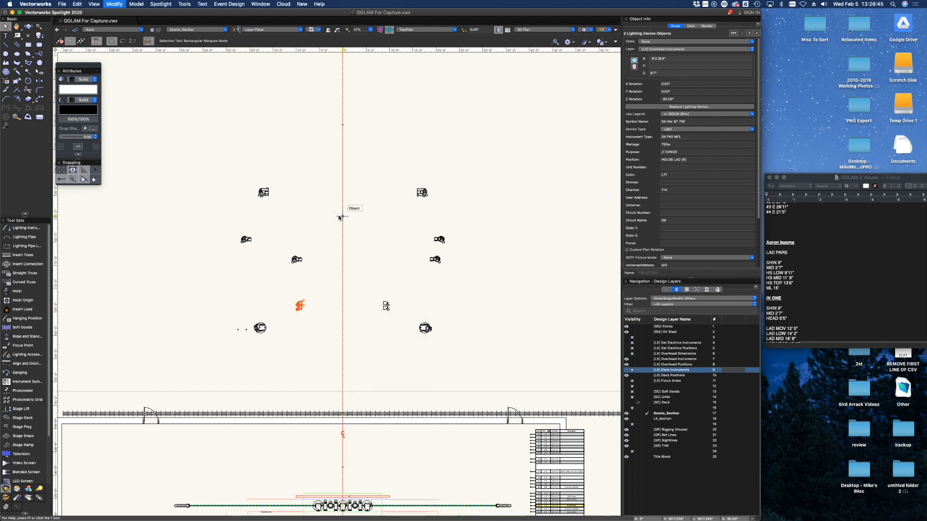
drag(288, 350, 254, 321)
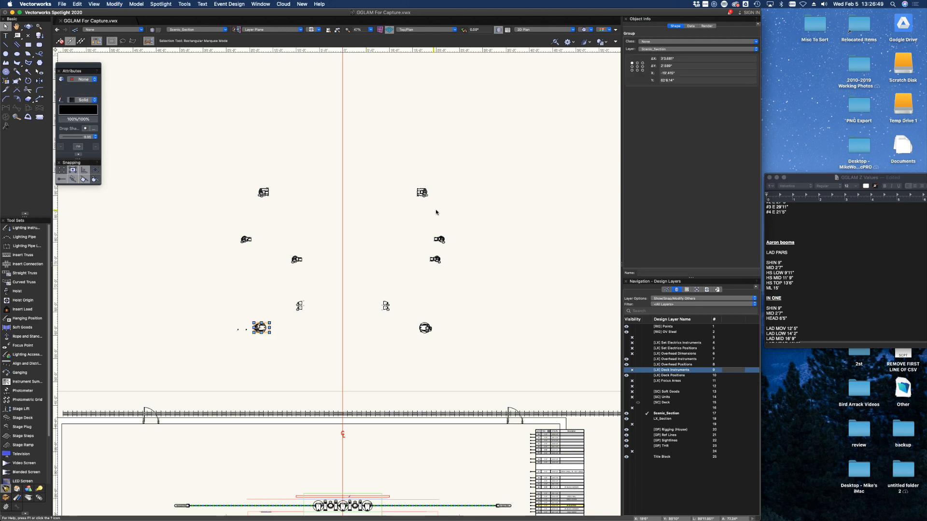
- Group each of the five instrument stacks right of the centre line into its own group
drag(438, 212, 399, 174)
drag(419, 229, 424, 229)
key(super+g)
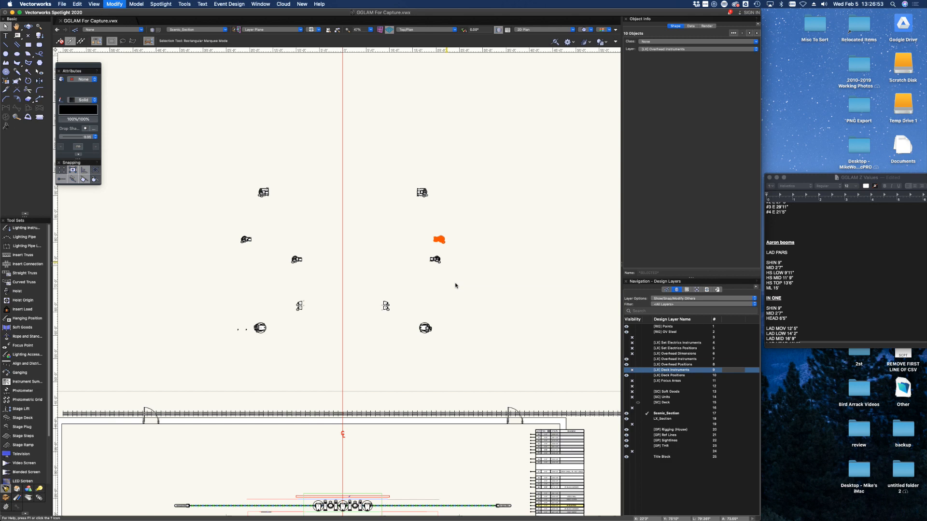
drag(455, 286, 425, 254)
key(super+g)
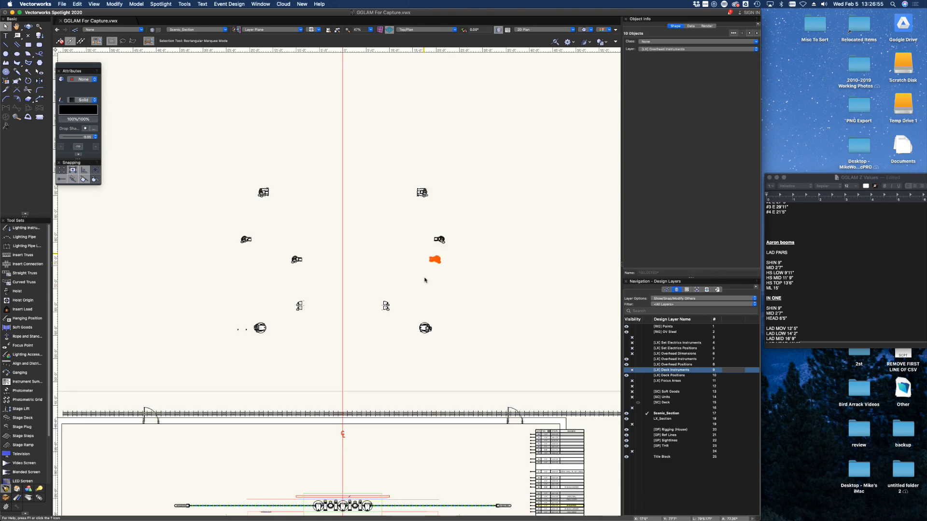
drag(378, 293, 398, 326)
key(super+g)
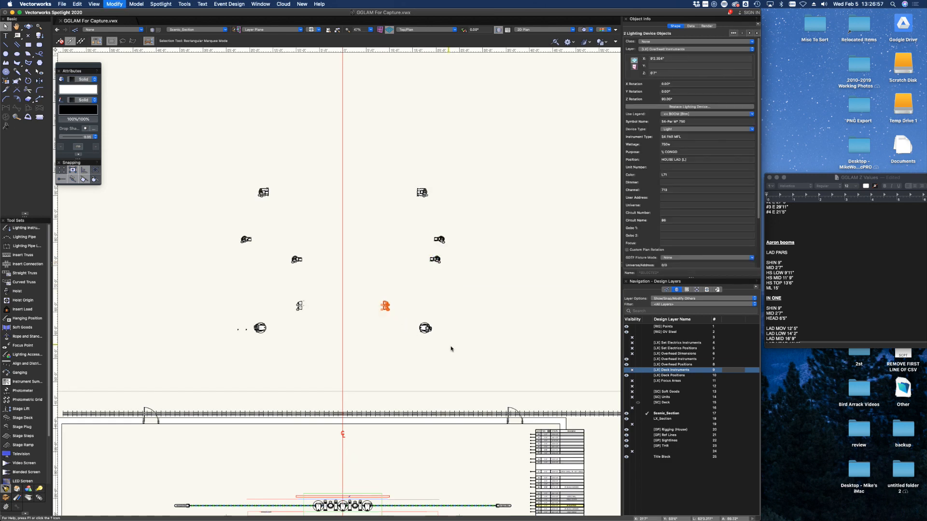
drag(451, 349, 414, 315)
key(super+g)
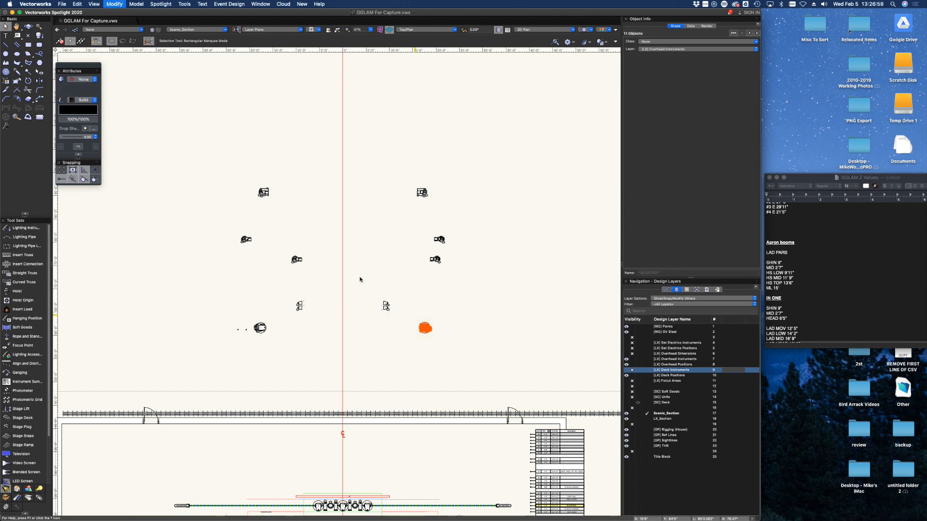
- Align the groups right of the centre line horizontally by their centers, with vertical alignment turned off
drag(357, 155, 484, 356)
key(super+equal)
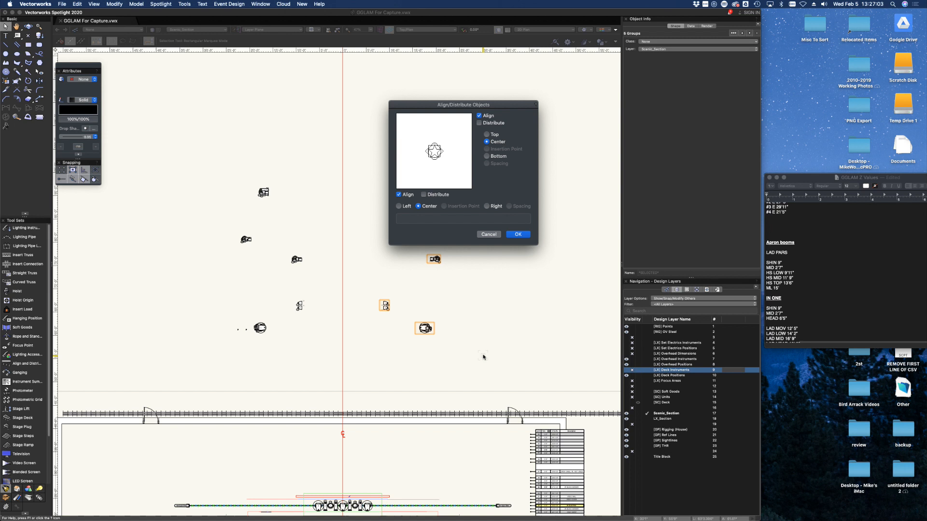
click(480, 116)
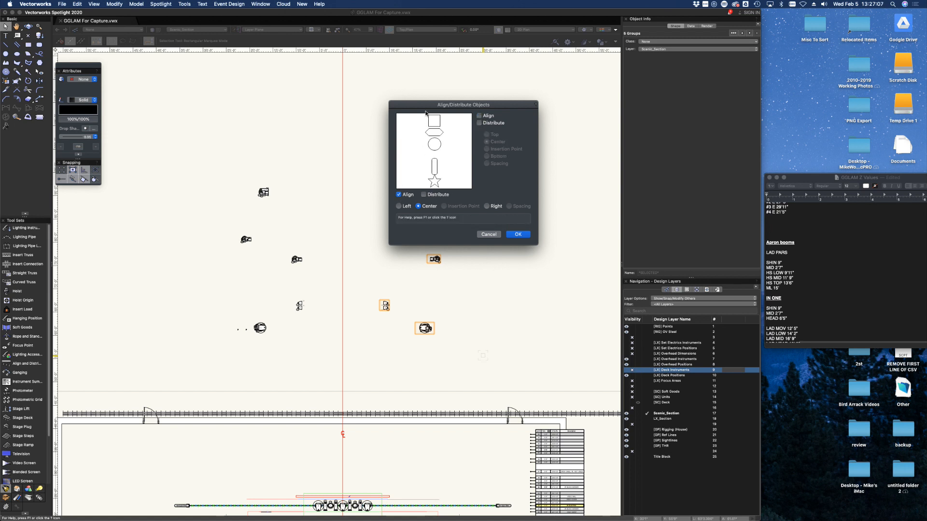
key(Return)
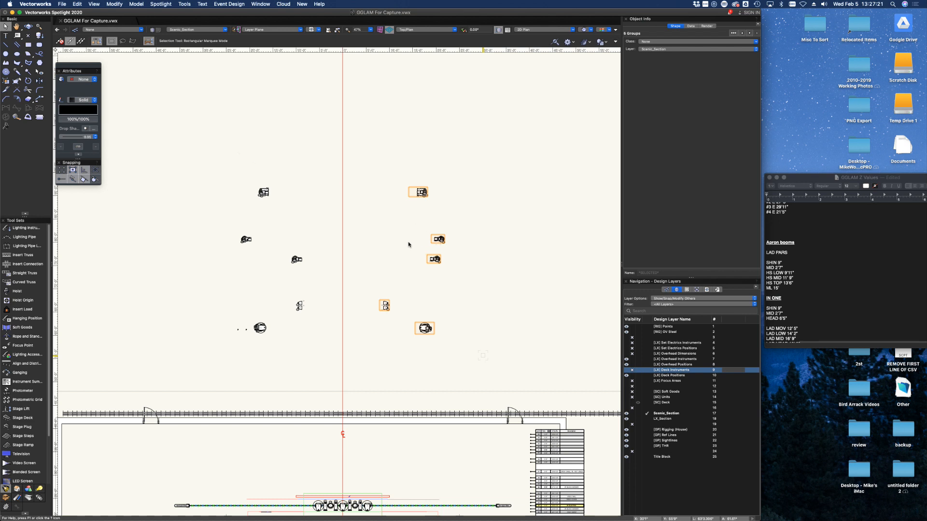
scroll(408, 244, up, 3)
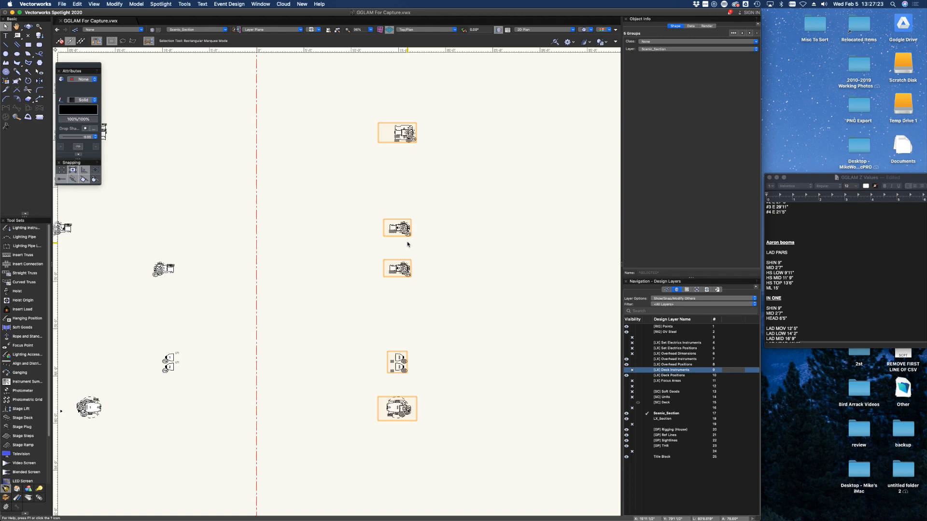
scroll(414, 291, down, 3)
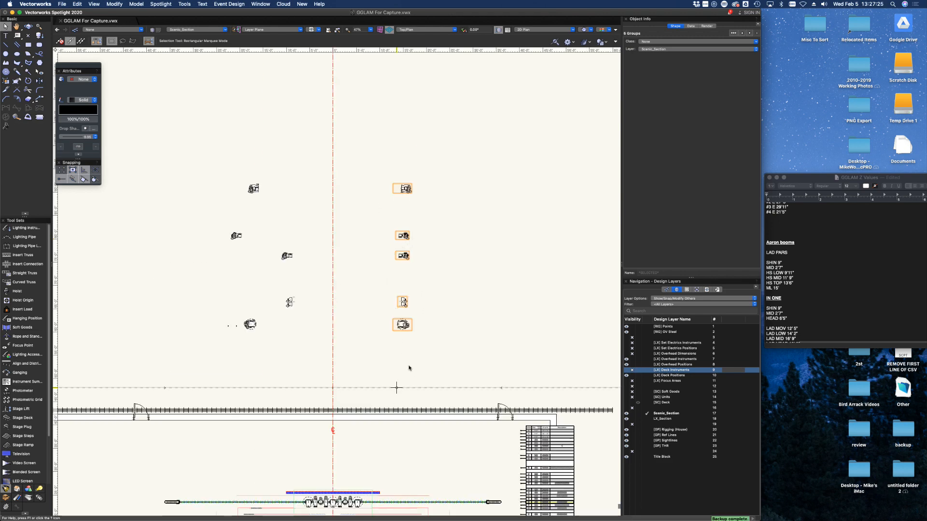
- Align the stacks left of the centre line horizontally by their centers, leaving out the two stray dots
drag(199, 149, 295, 263)
drag(209, 315, 244, 340)
drag(211, 161, 313, 345)
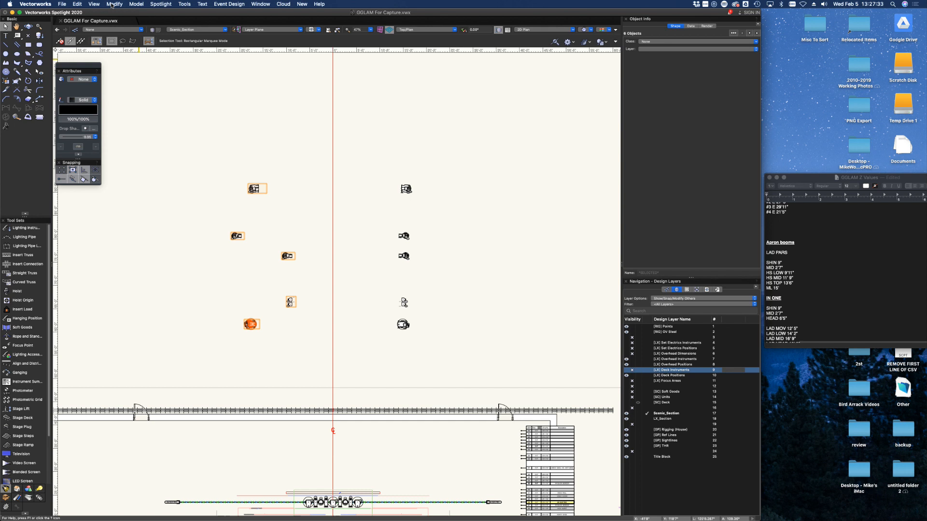
key(super+apostrophe)
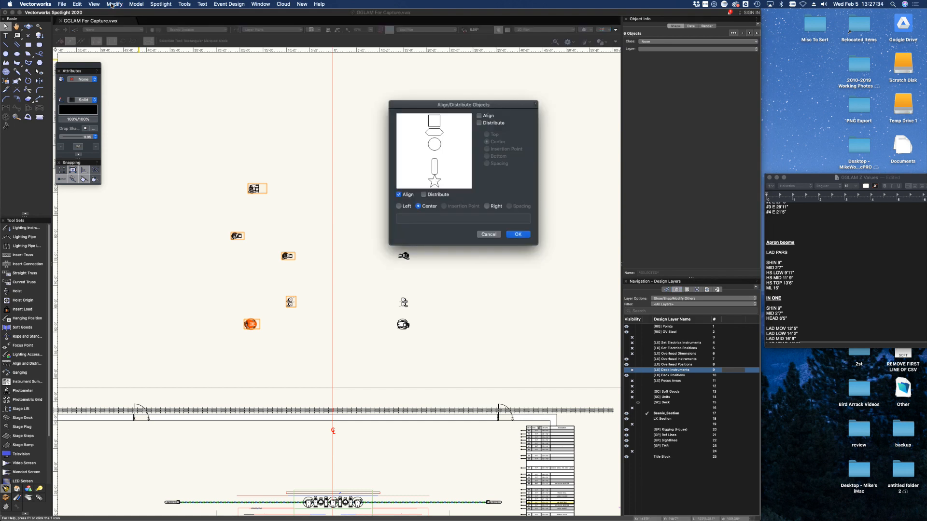
click(518, 235)
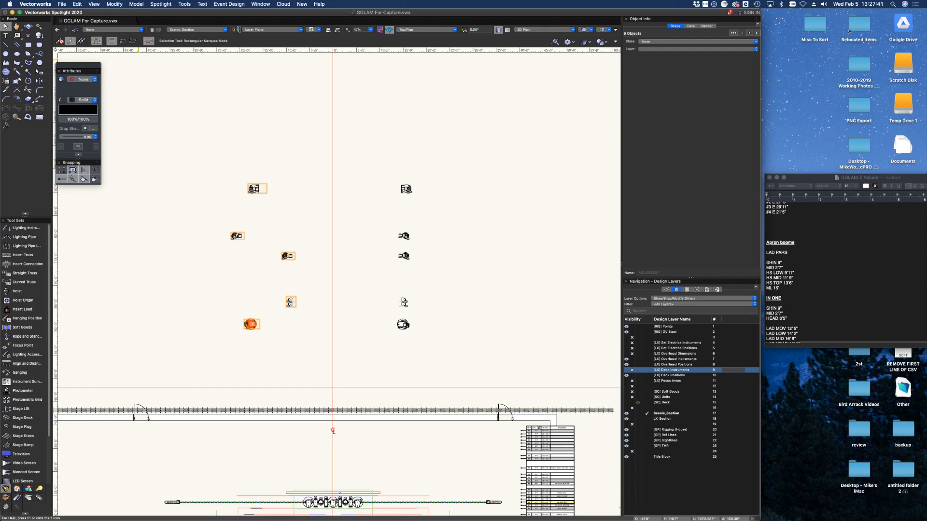
key(ctrl+Up)
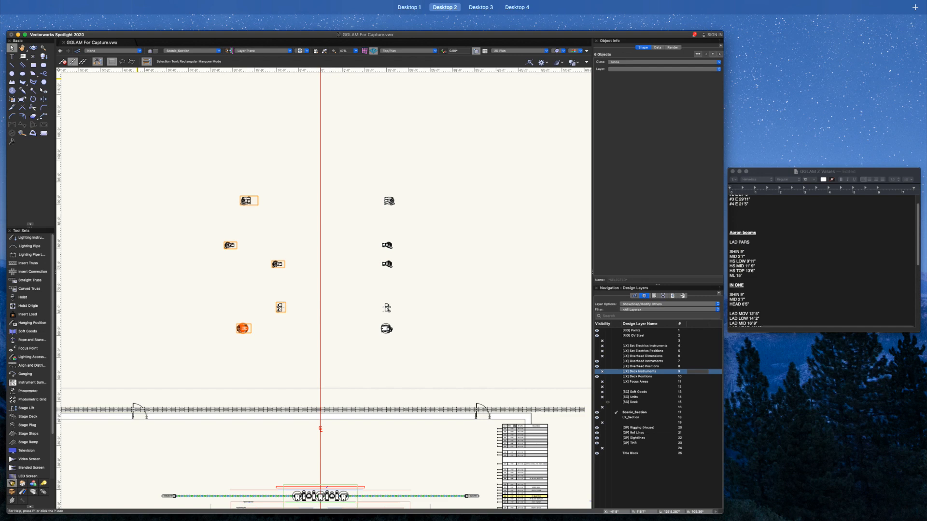
click(105, 224)
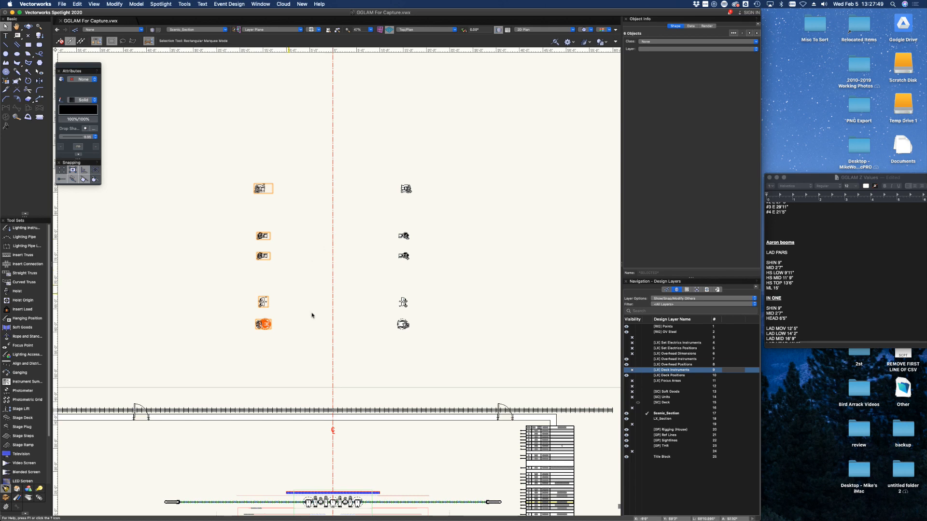
- Examine the two aligned columns of instrument stacks in relation to the theatre plan and section
scroll(318, 293, down, 5)
scroll(318, 293, down, 1)
scroll(309, 263, up, 2)
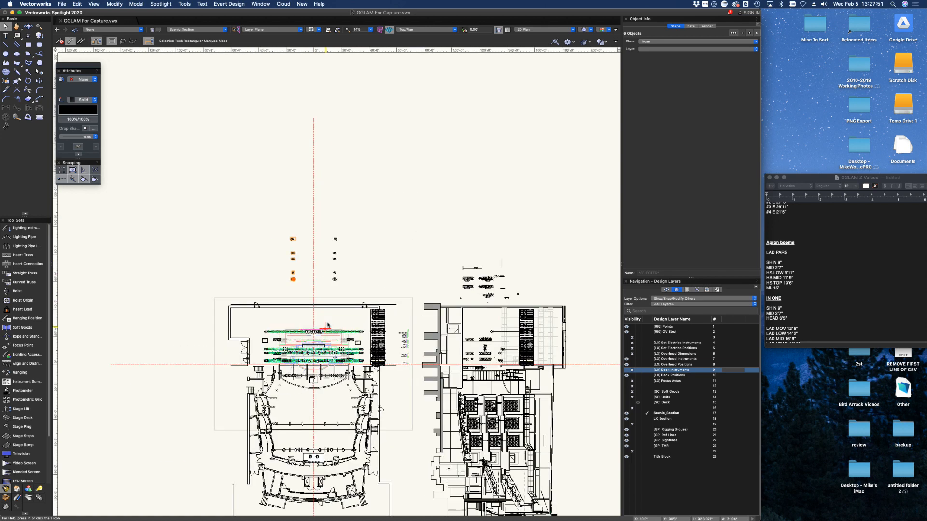
scroll(314, 297, up, 2)
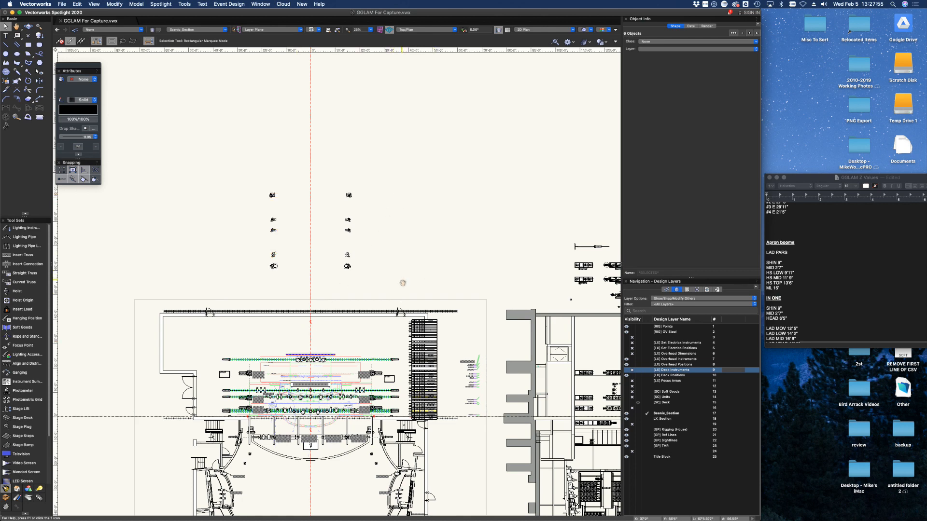
scroll(404, 284, down, 5)
scroll(404, 284, left, 2)
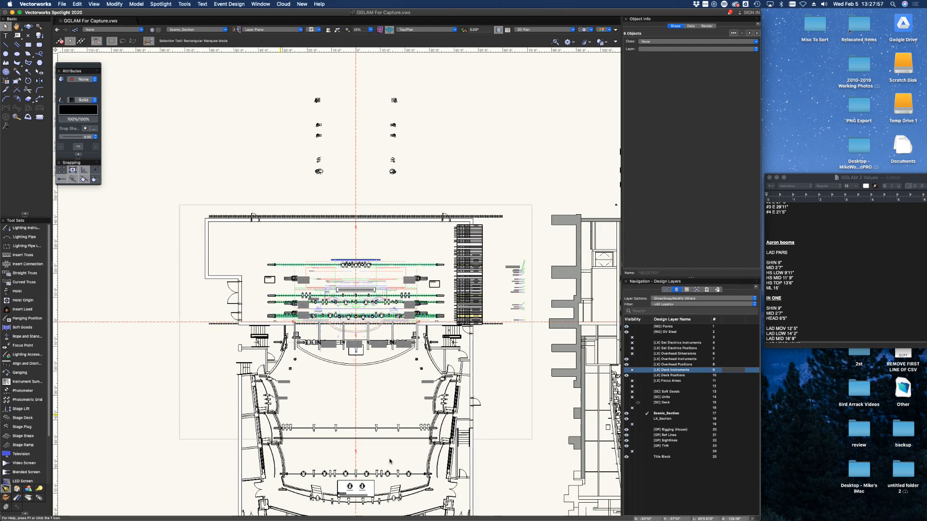
click(332, 396)
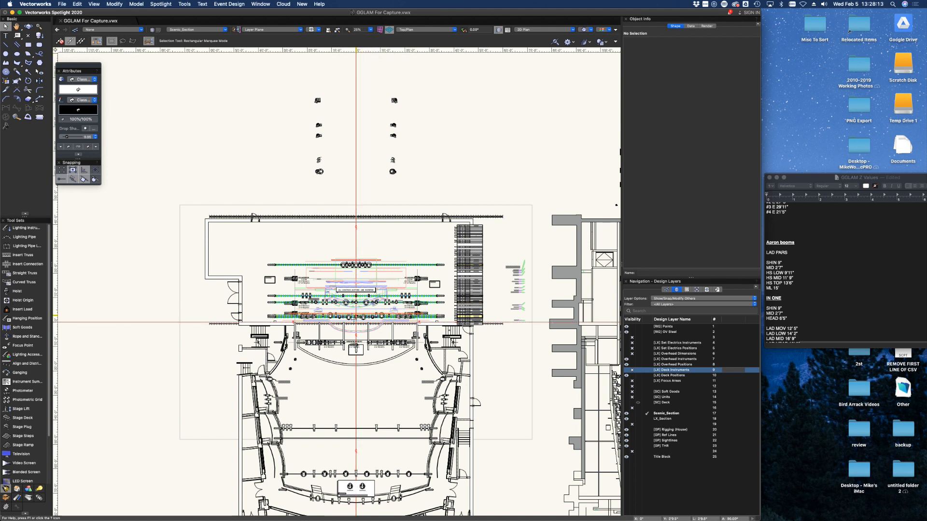
scroll(362, 81, up, 4)
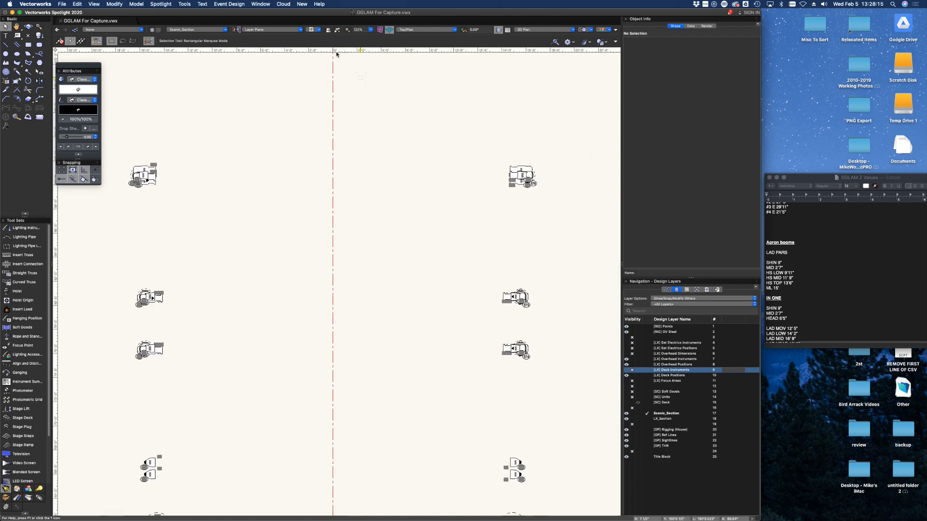
scroll(331, 55, down, 6)
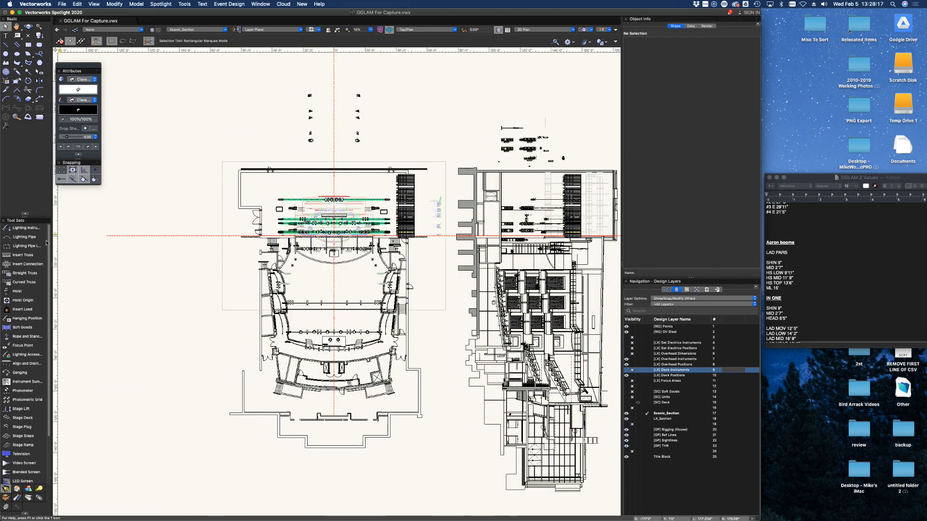
- Check the user origin settings for the drawing and close them without changes
scroll(338, 227, up, 8)
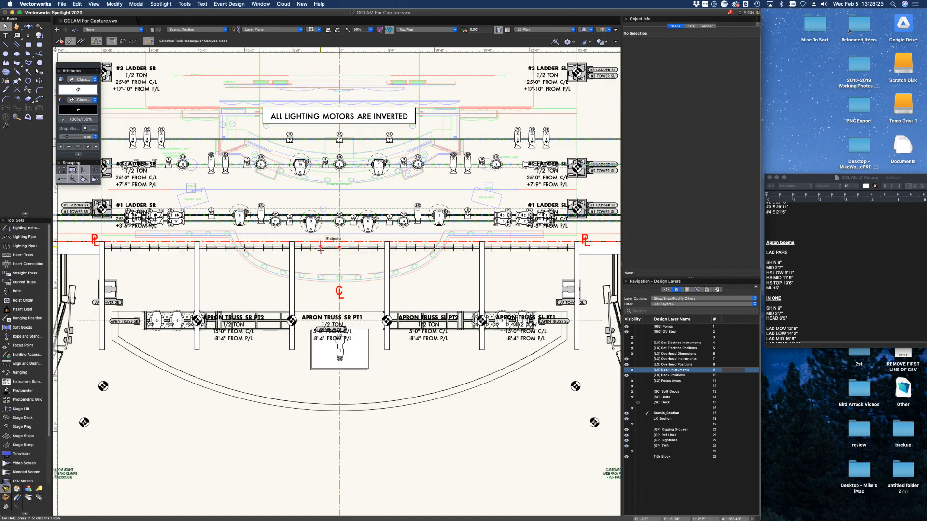
key(super+9)
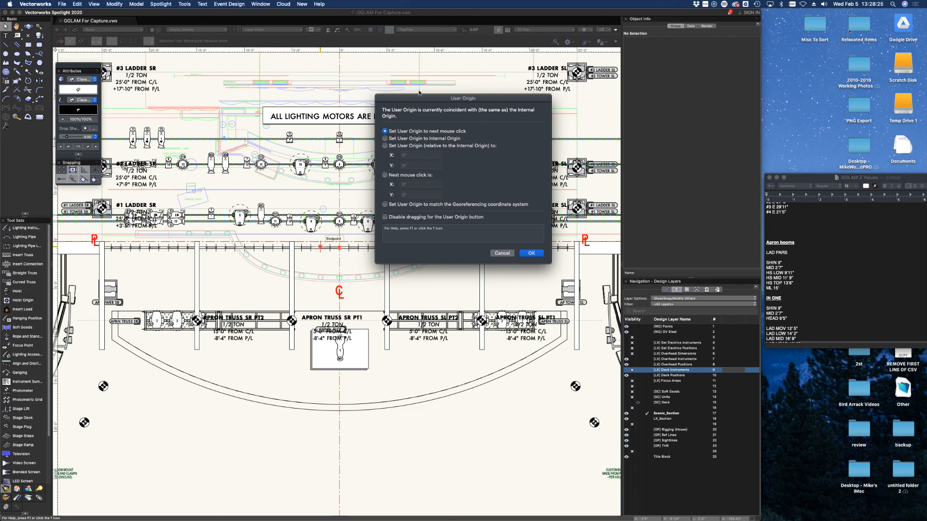
drag(462, 98, 462, 113)
click(501, 268)
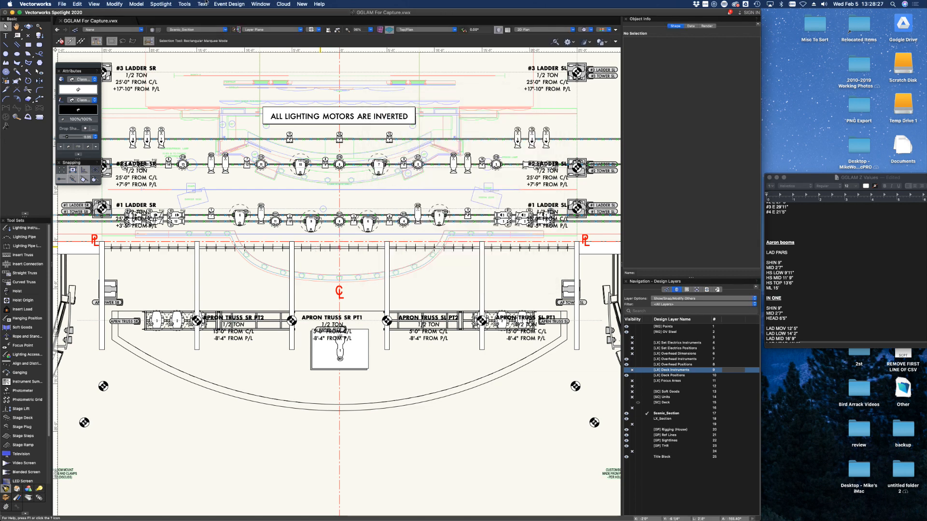
- Set the user origin to the intersection of the centre line and the plaster line
click(196, 4)
mouse_move(184, 4)
mouse_move(226, 60)
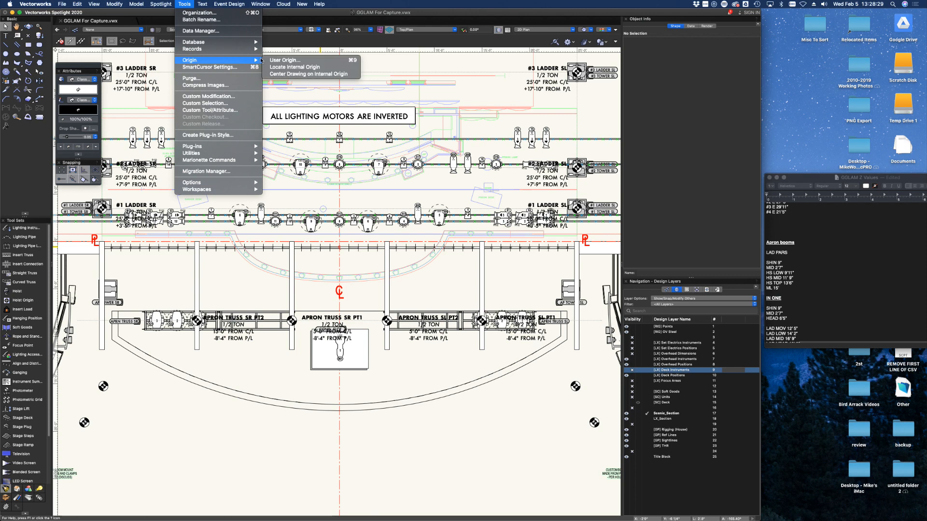
click(276, 60)
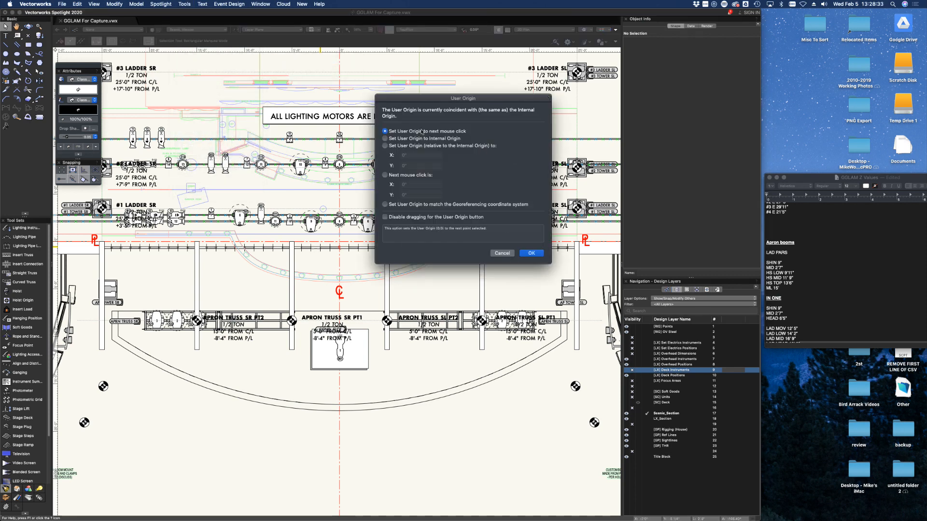
click(529, 253)
scroll(338, 250, up, 4)
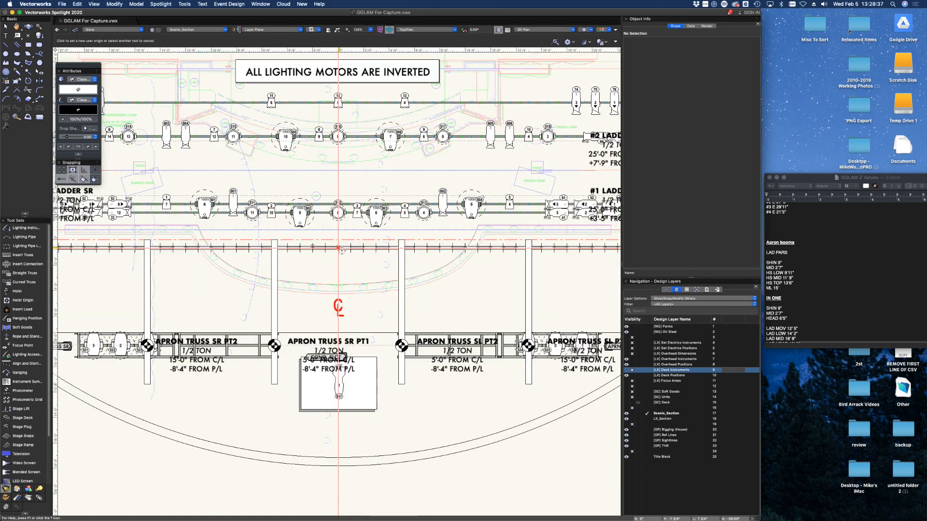
scroll(338, 249, up, 3)
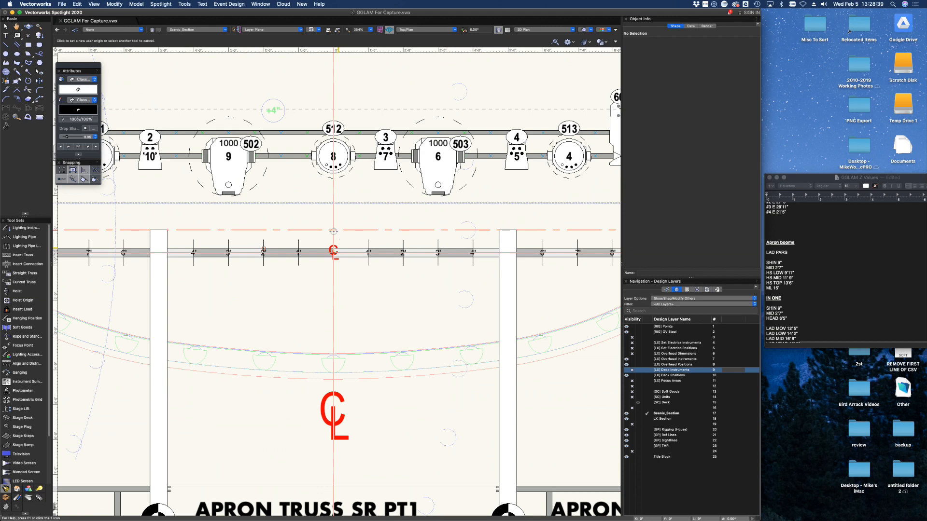
scroll(340, 232, up, 2)
click(334, 231)
key(x)
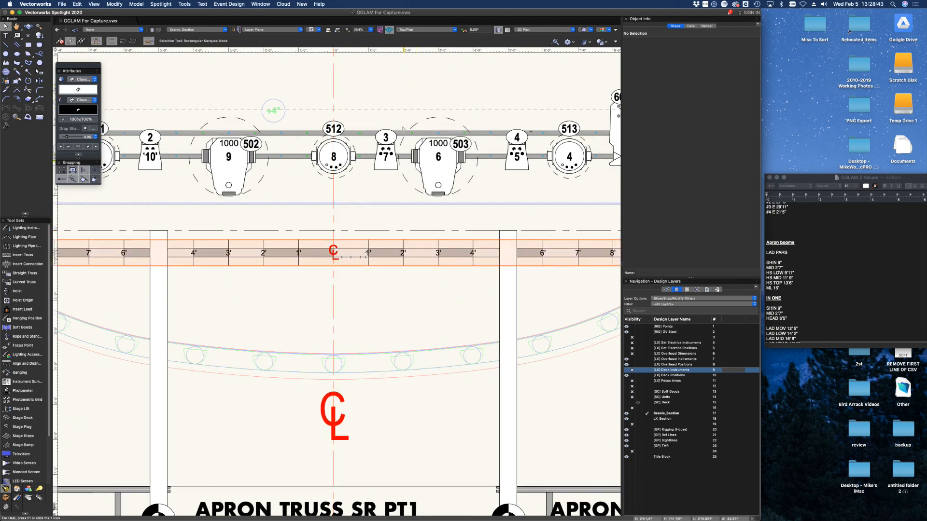
- Check the coordinates of a moving light on the #1A Electric and of the #4 Electric position against the origin
scroll(347, 317, down, 3)
scroll(348, 317, down, 3)
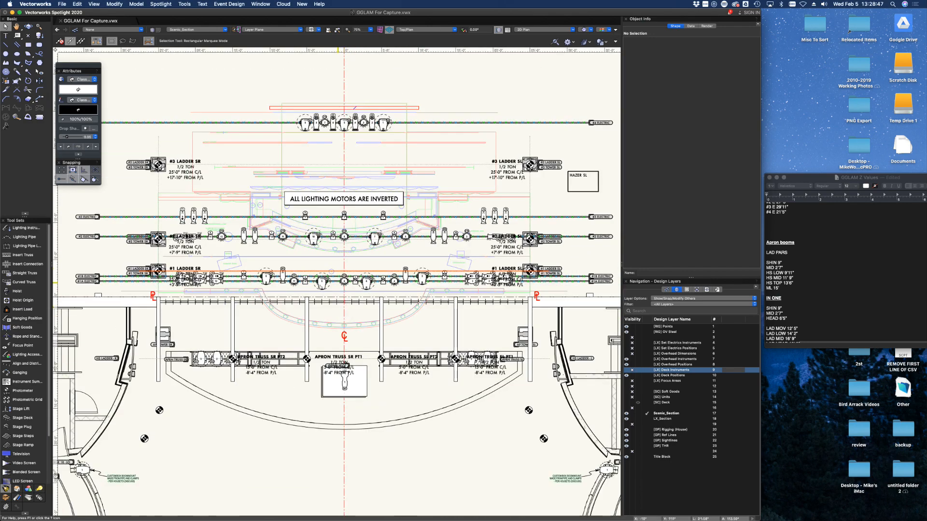
click(321, 281)
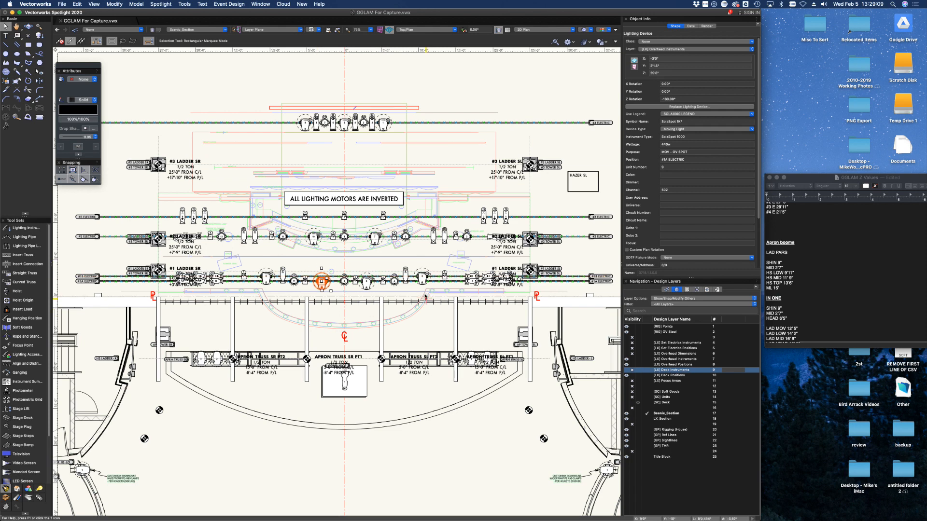
scroll(409, 332, down, 3)
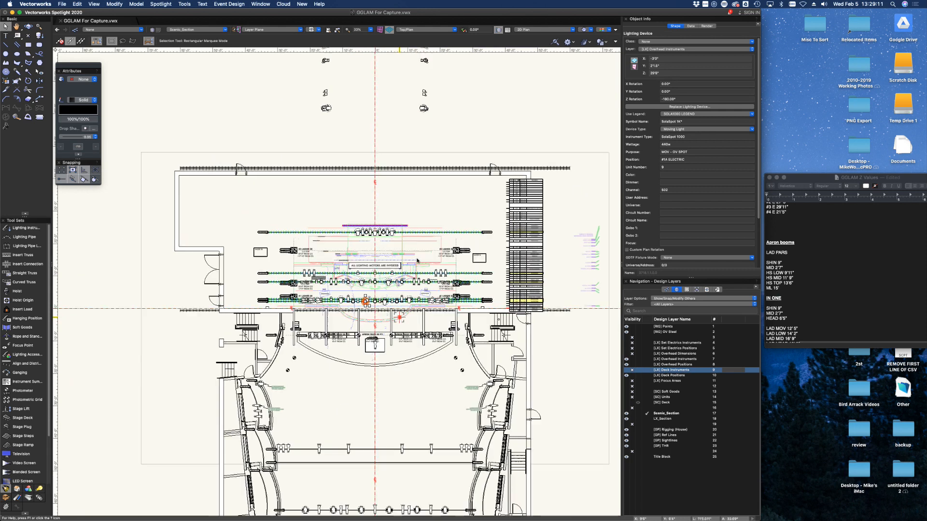
click(478, 232)
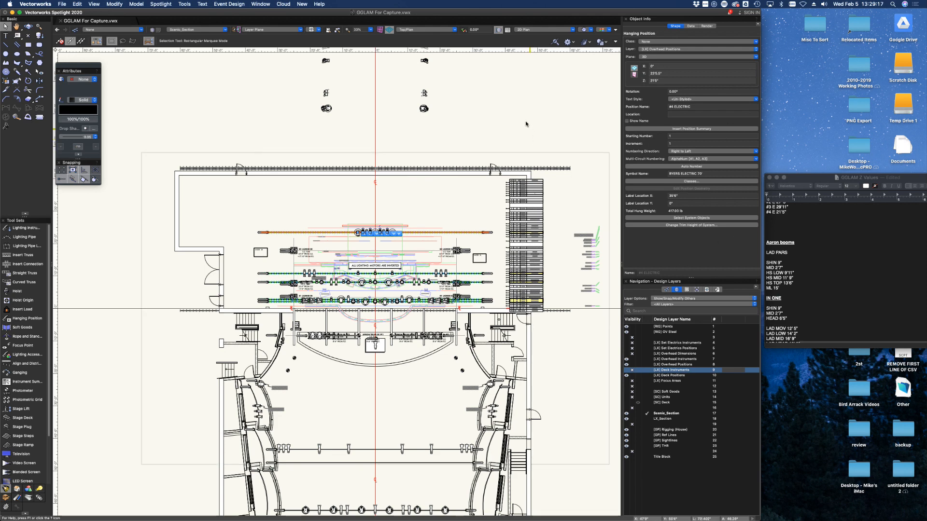
click(482, 115)
key(h)
drag(478, 112, 442, 231)
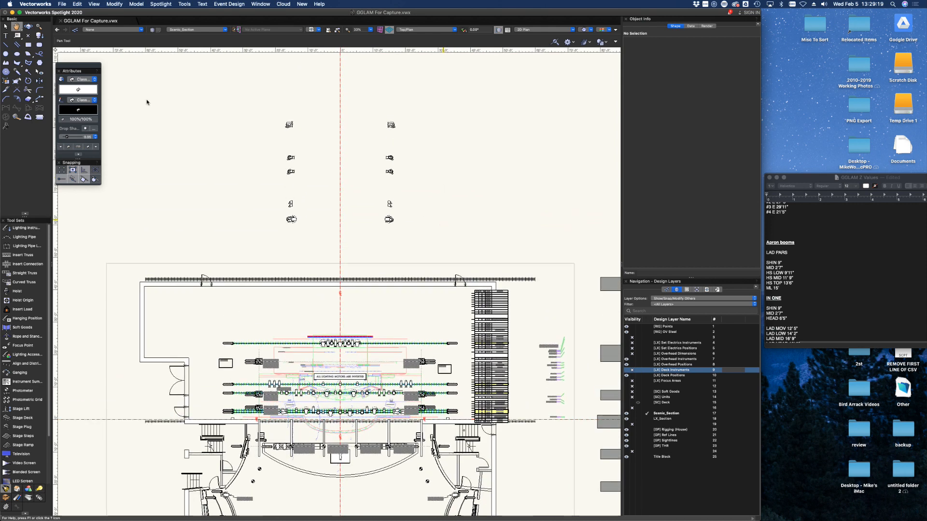
key(x)
- Review the Spotlight preferences for loads and rigging, lighting device parameters, and classes and color, and close them without changes
click(62, 4)
mouse_move(35, 4)
click(48, 34)
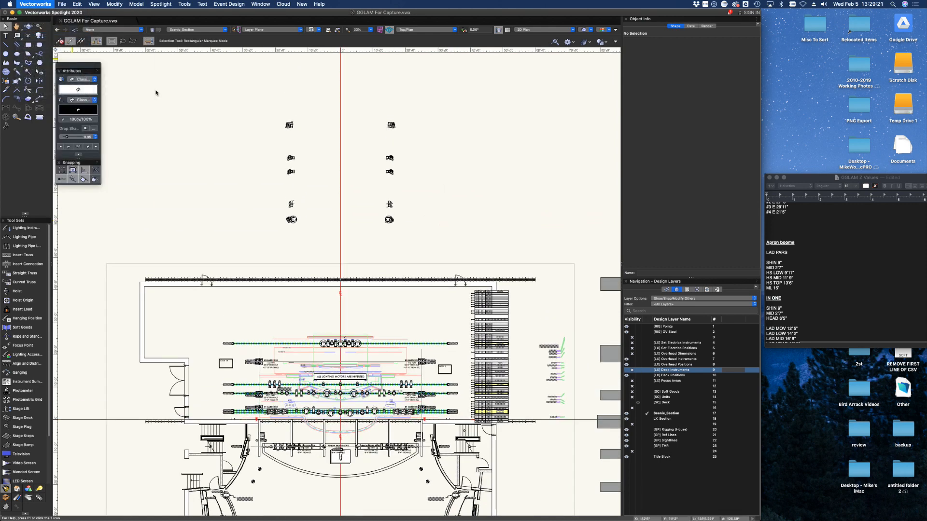
key(Escape)
click(62, 4)
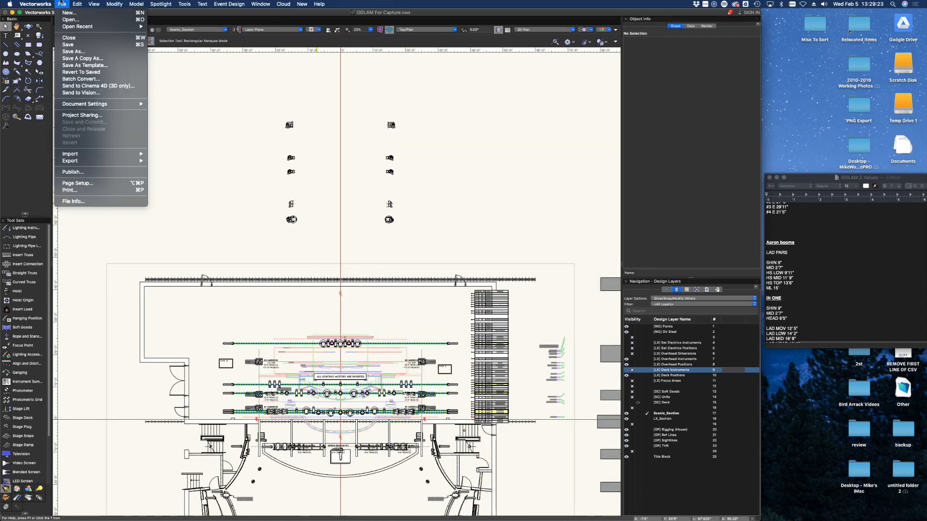
mouse_move(121, 104)
click(203, 111)
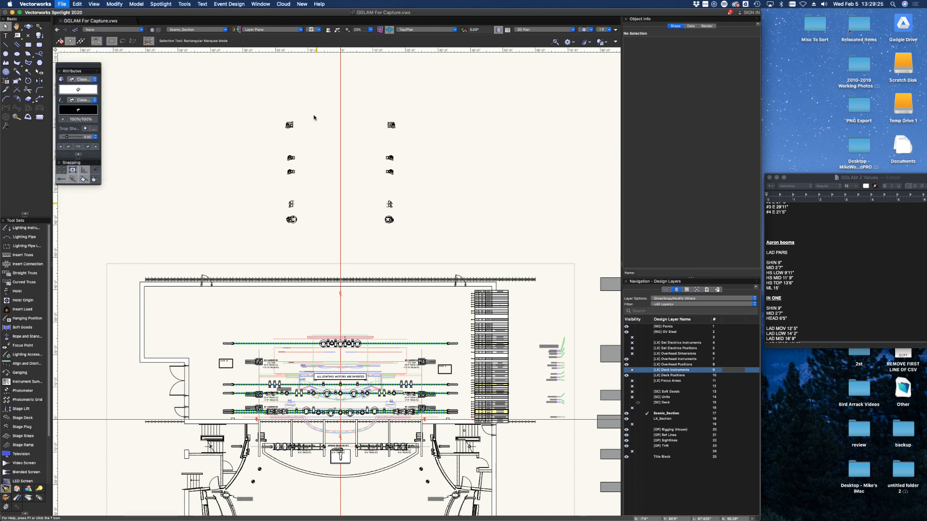
click(319, 88)
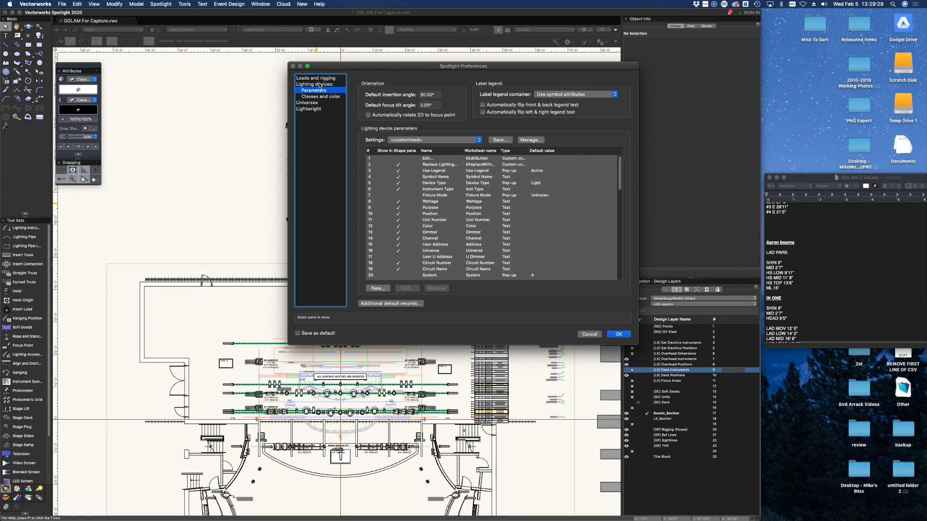
click(320, 79)
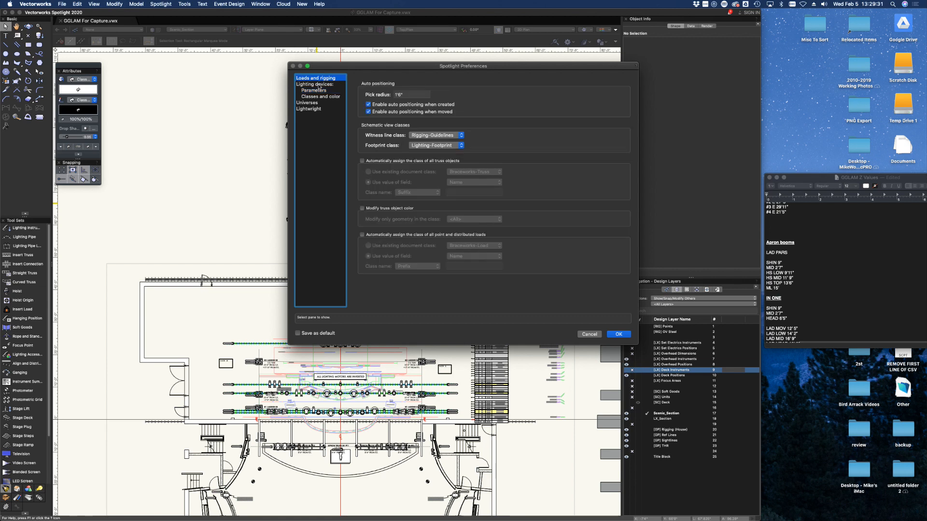
click(319, 90)
click(317, 97)
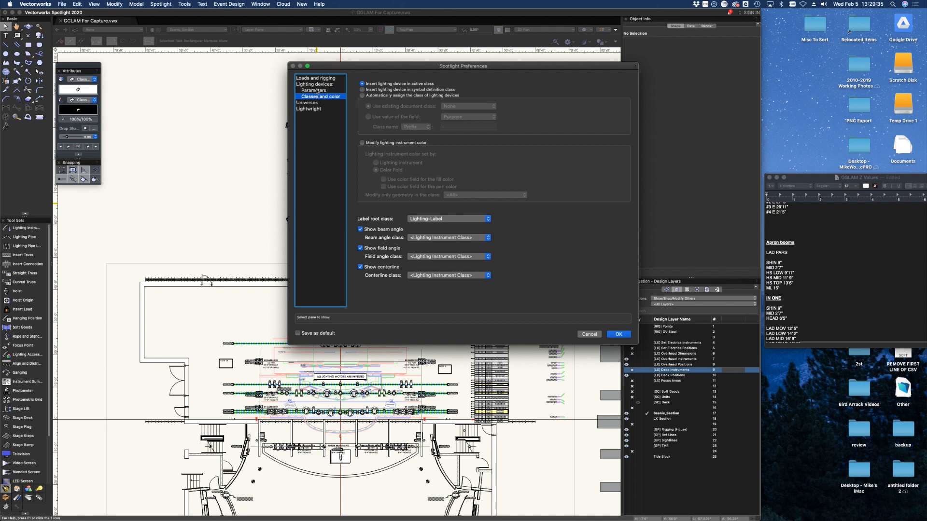
click(317, 91)
click(316, 78)
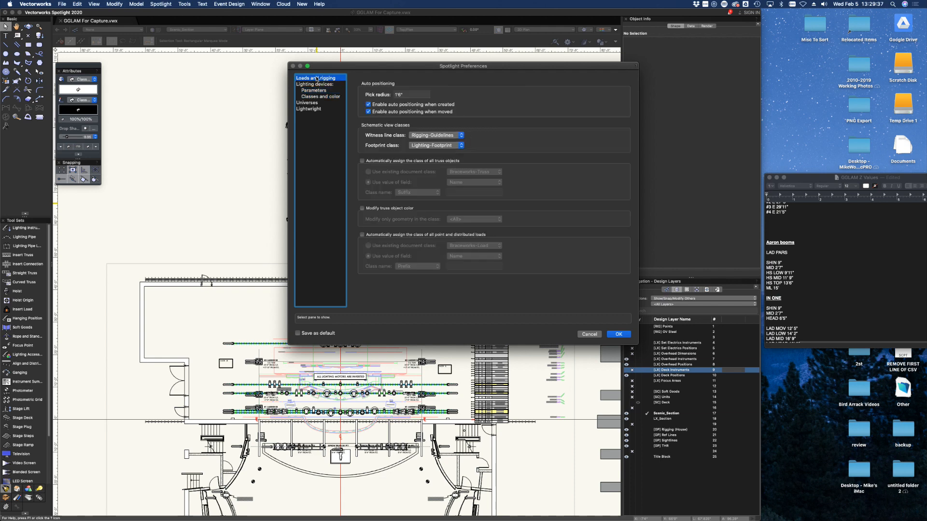
click(317, 90)
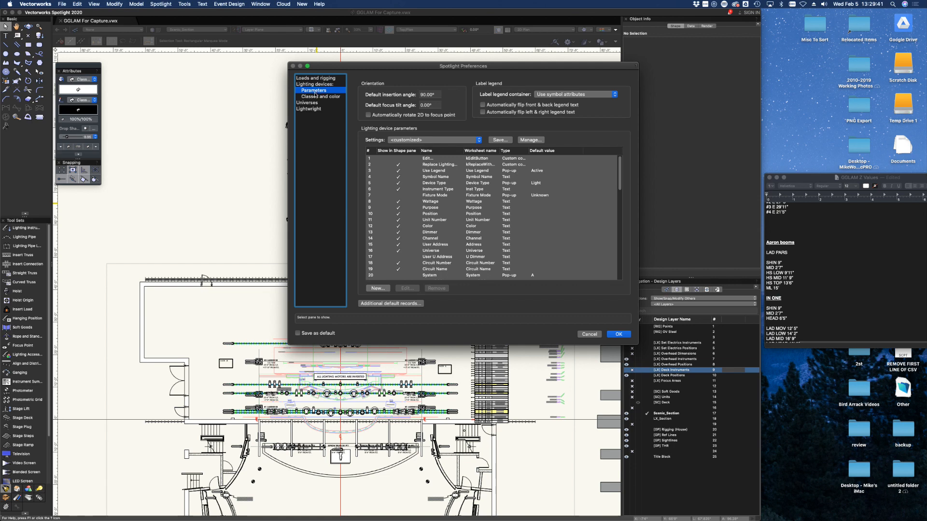
click(315, 97)
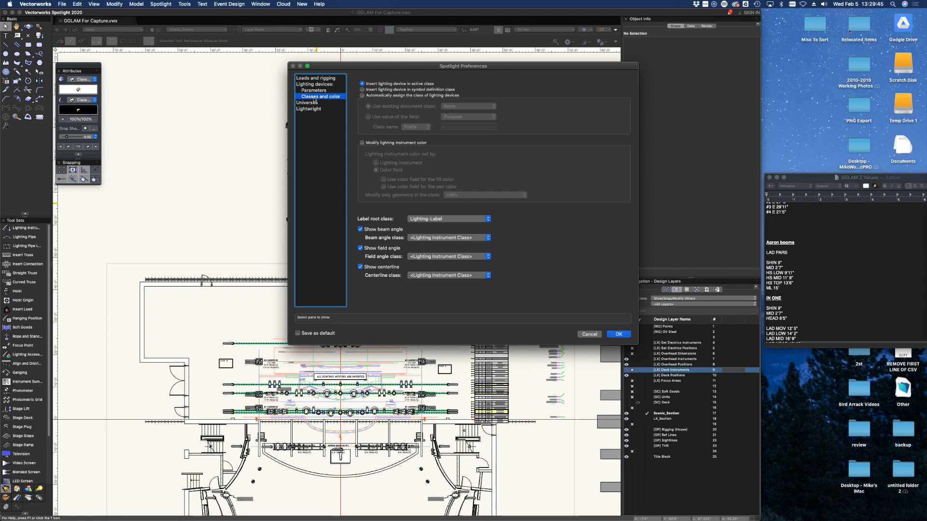
click(313, 90)
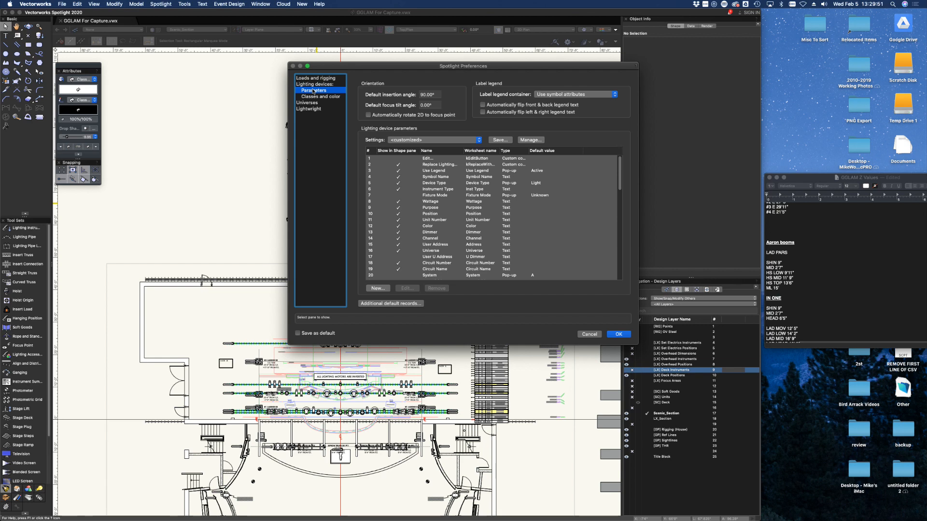
click(590, 335)
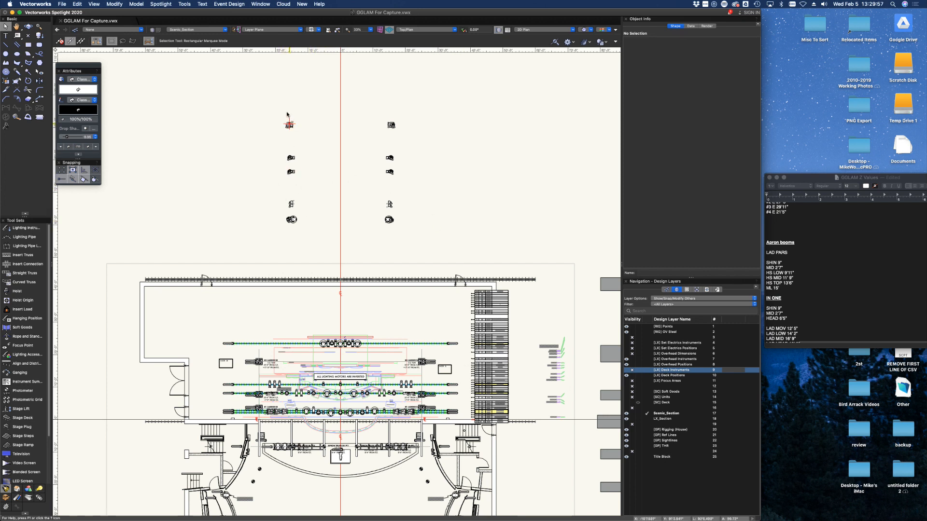
- Delete the stacked ladder and tower objects at the #3, #2 and #1 SR motor points, keeping the motors and labels
scroll(256, 372, up, 5)
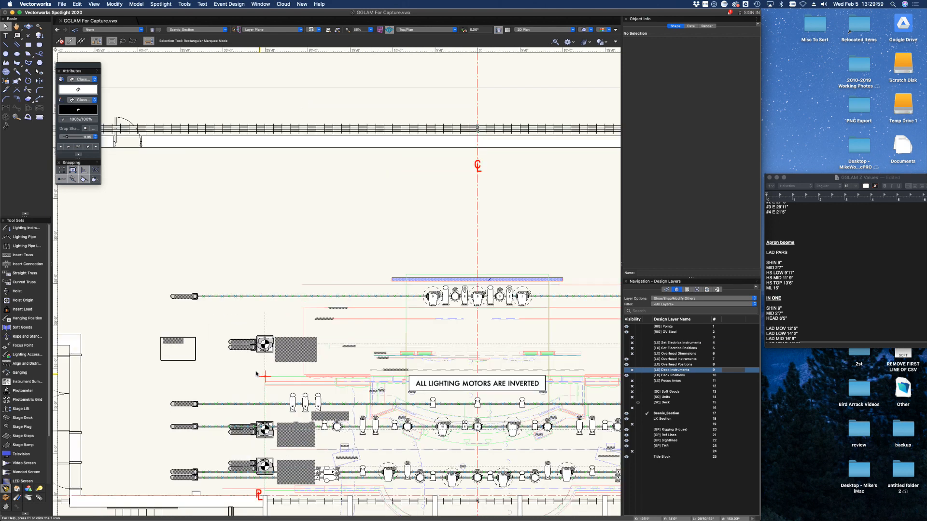
scroll(255, 358, up, 3)
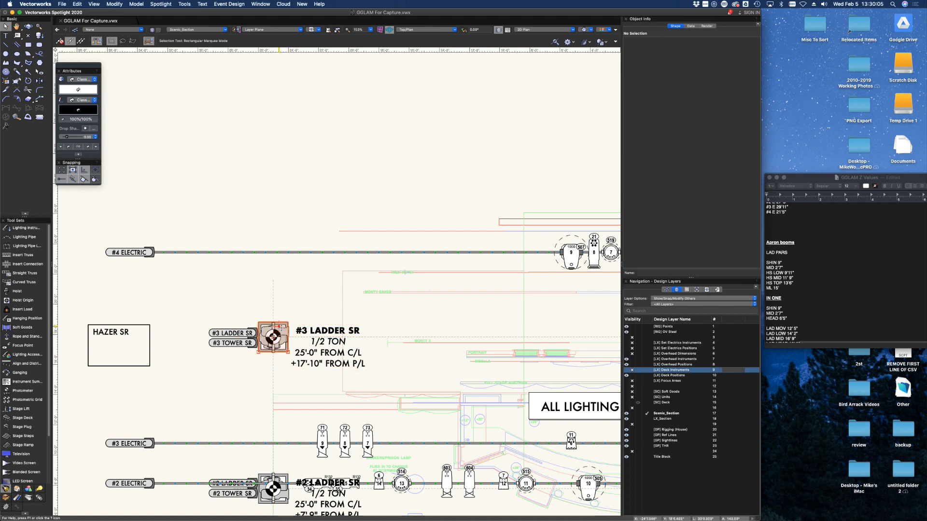
click(285, 325)
key(Delete)
click(284, 326)
key(Delete)
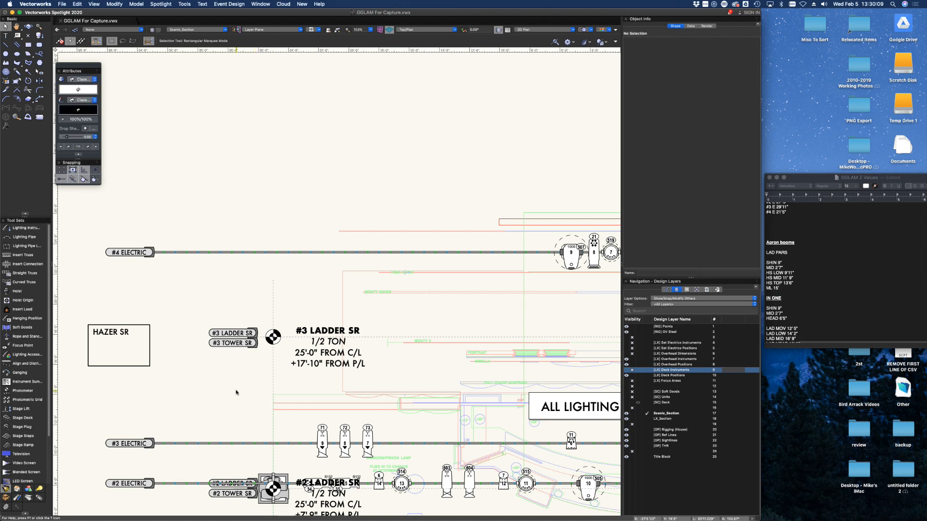
scroll(242, 251, down, 10)
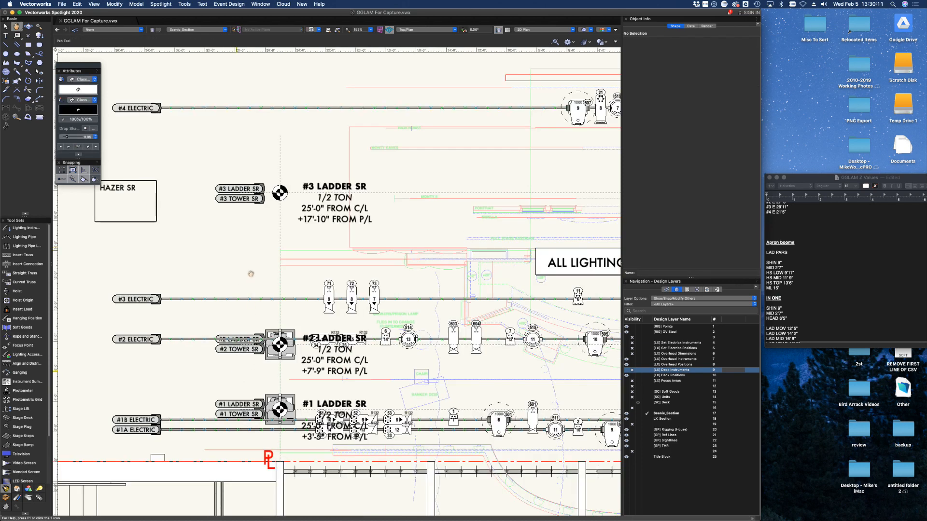
key(x)
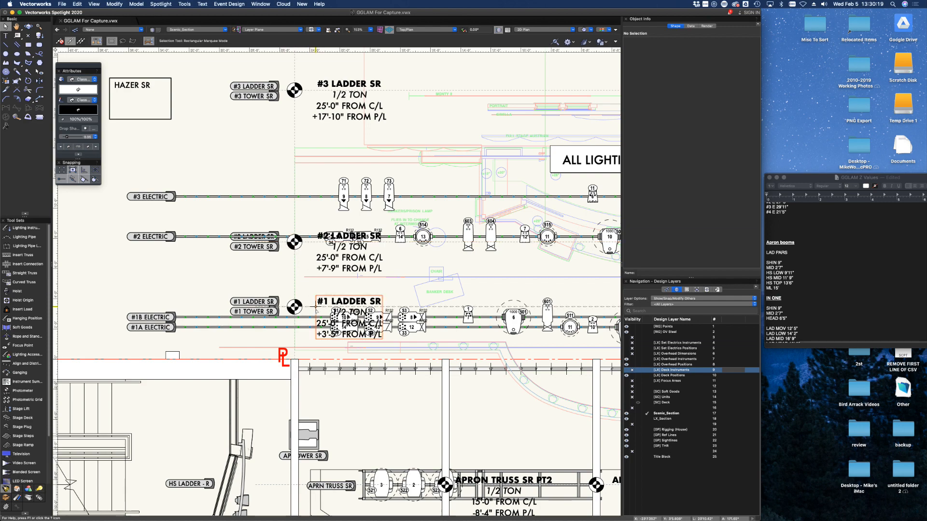
- Delete the stacked ladder and tower objects at the #3, #2 and #1 SL motor points, keeping the motors and labels
scroll(315, 309, down, 3)
scroll(332, 314, right, 10)
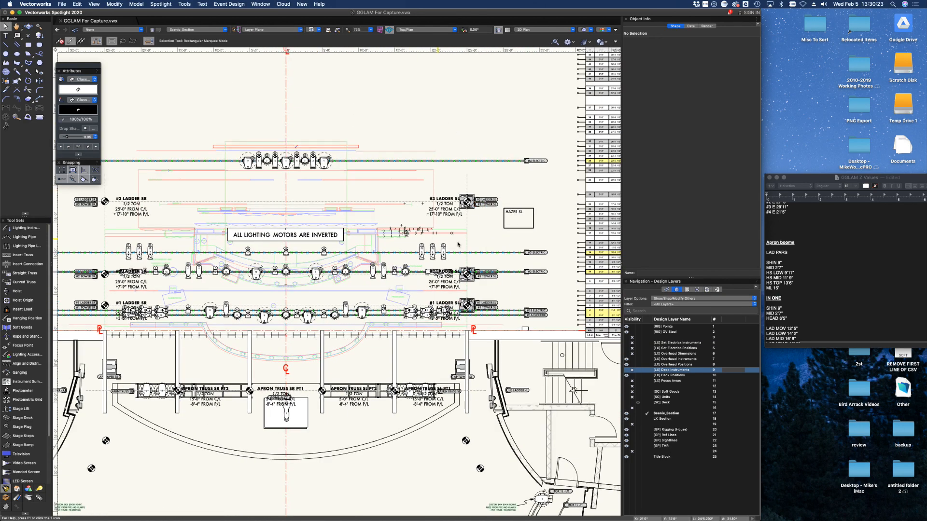
scroll(460, 250, up, 1)
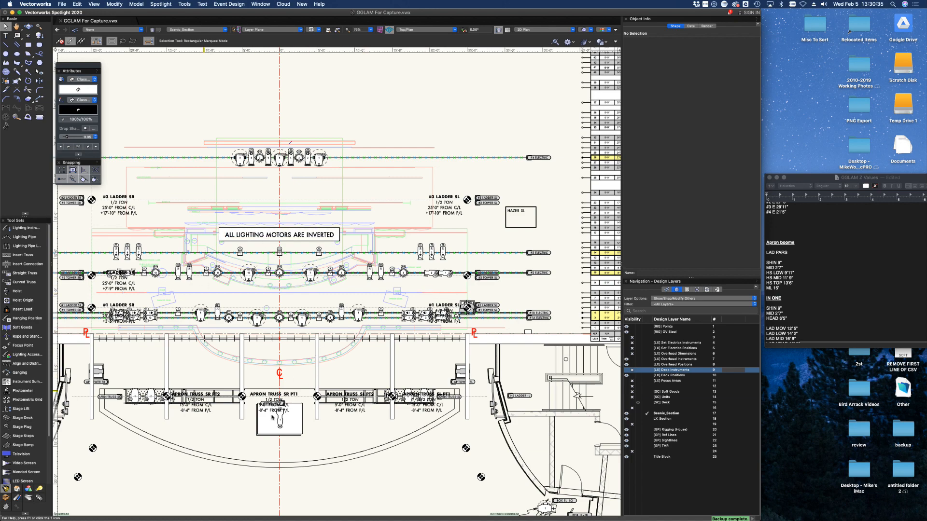
scroll(457, 344, up, 2)
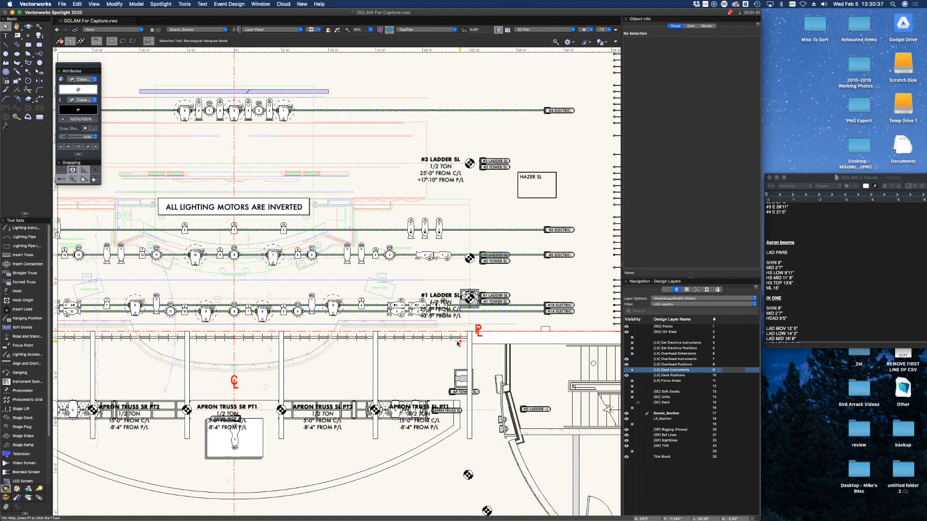
scroll(459, 343, up, 1)
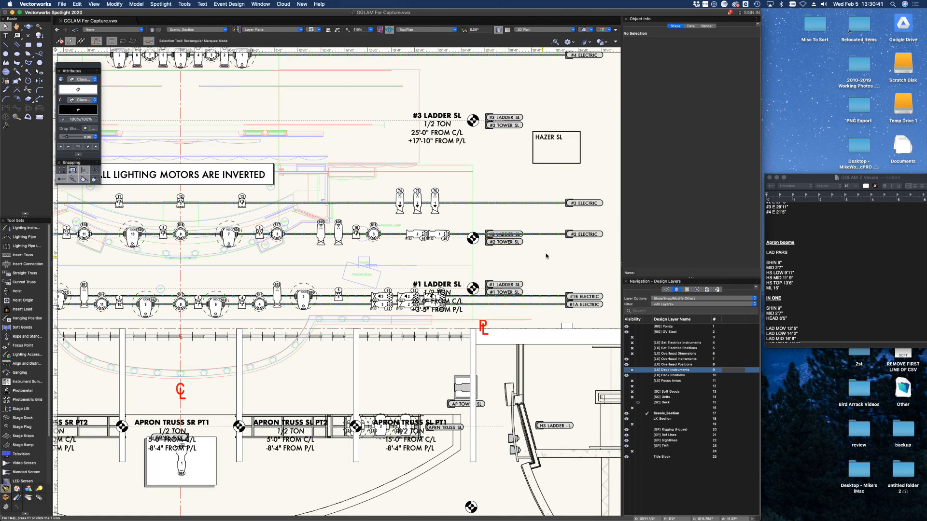
middle_drag(379, 359, 430, 297)
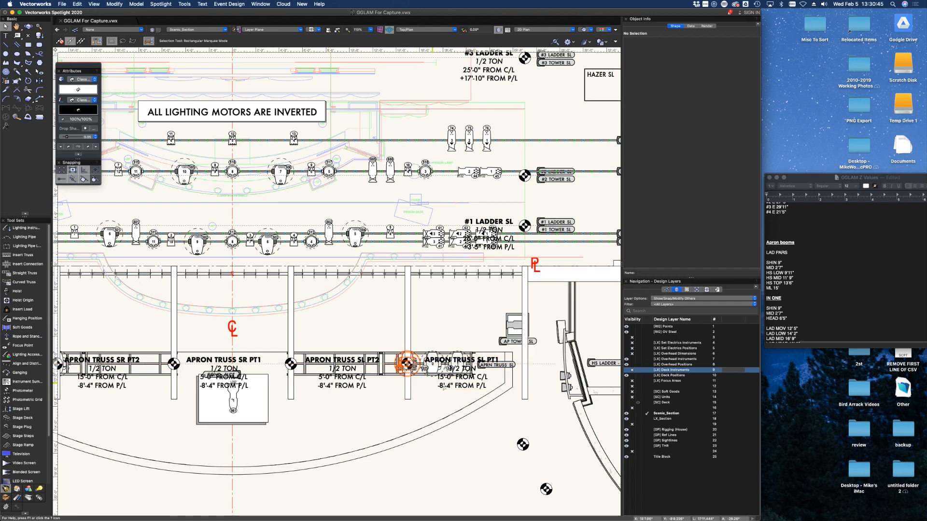
click(197, 29)
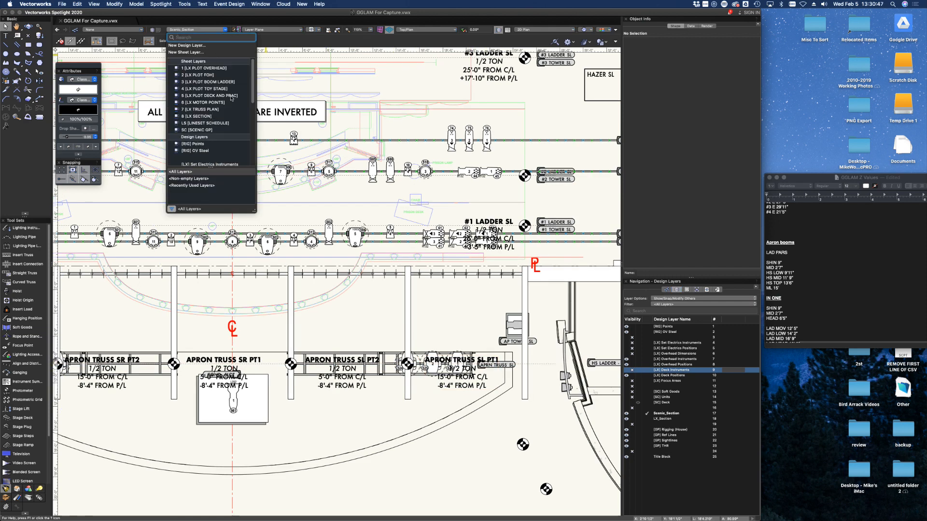
click(526, 123)
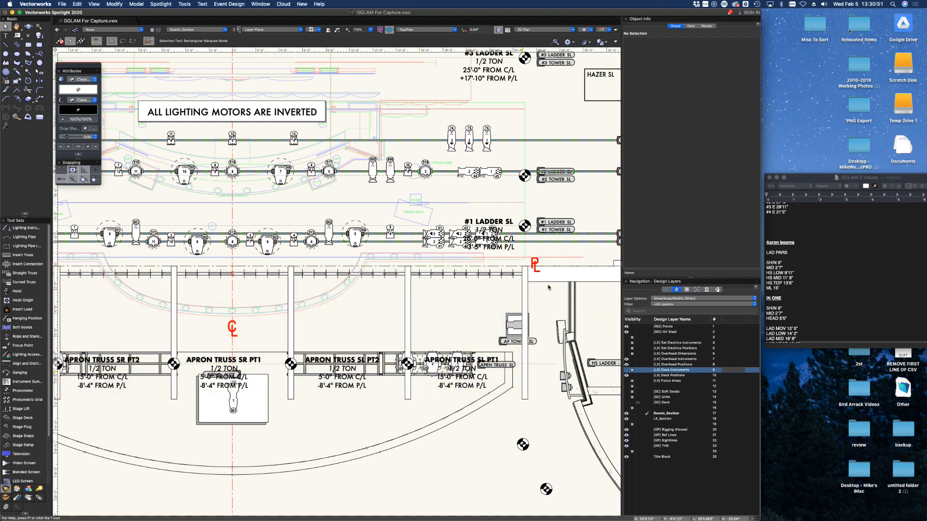
scroll(487, 294, up, 3)
scroll(488, 295, right, 2)
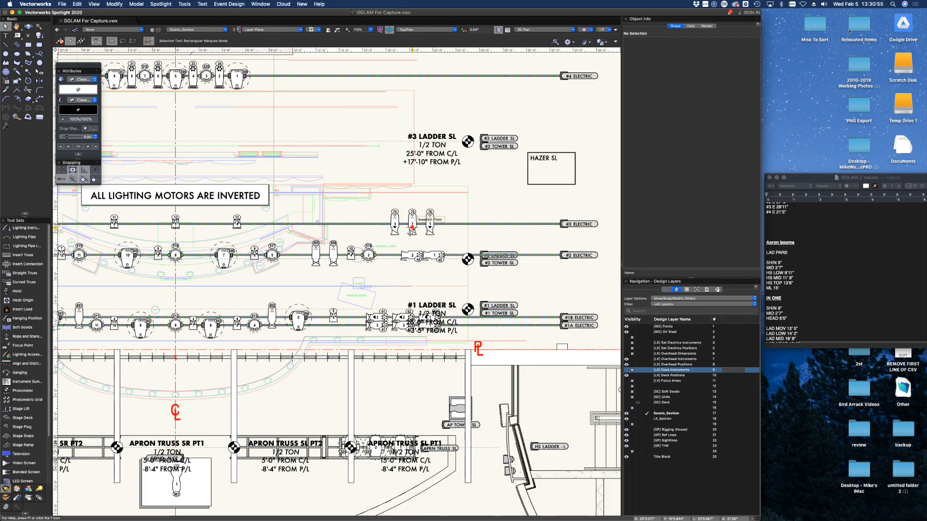
super+scroll(412, 227, down, 10)
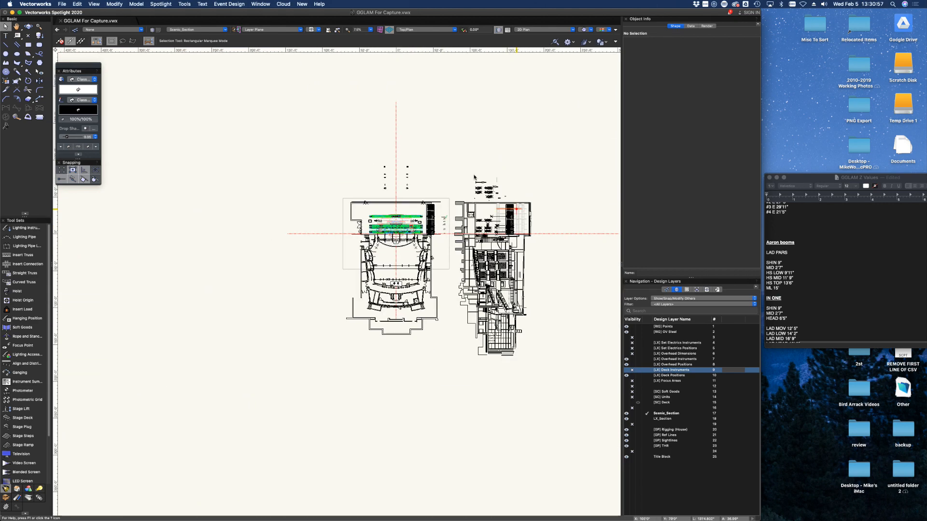
- Remove the loose lighting objects lying above the section view
super+scroll(478, 184, up, 1)
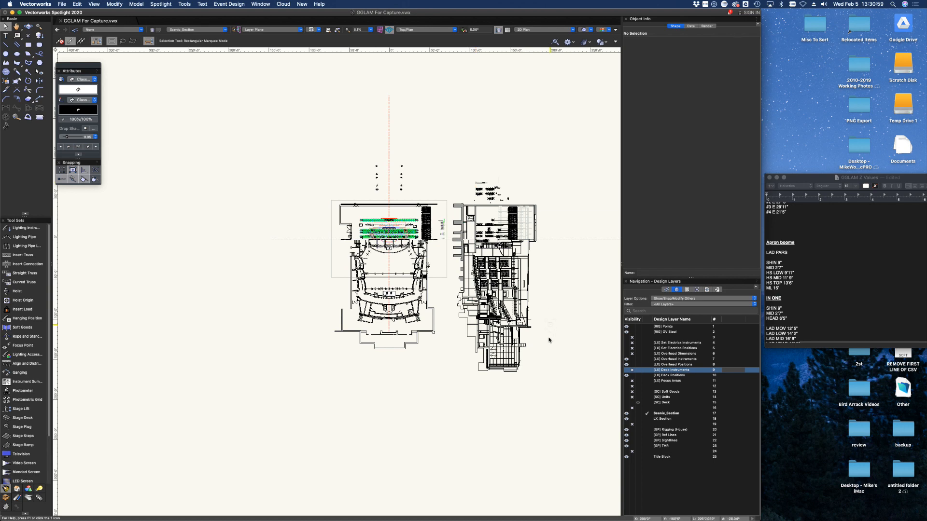
super+scroll(502, 184, up, 3)
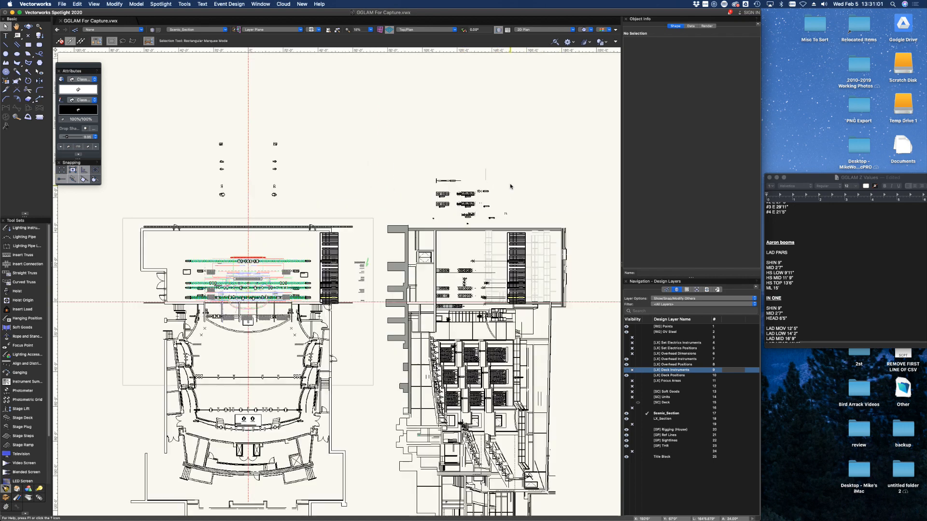
drag(521, 224, 523, 225)
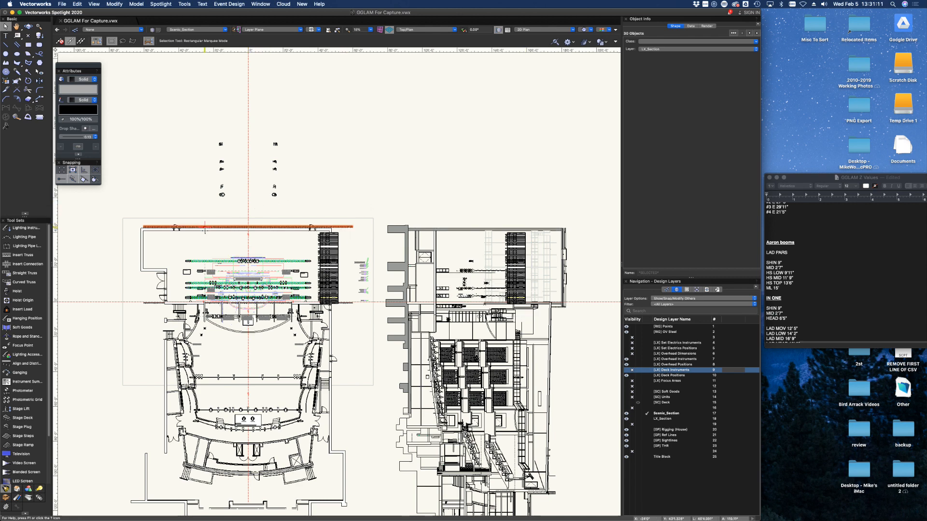
- Move the lowest stage-right instrument group above the plan straight down to just below the plaster line
super+scroll(205, 227, up, 4)
click(256, 186)
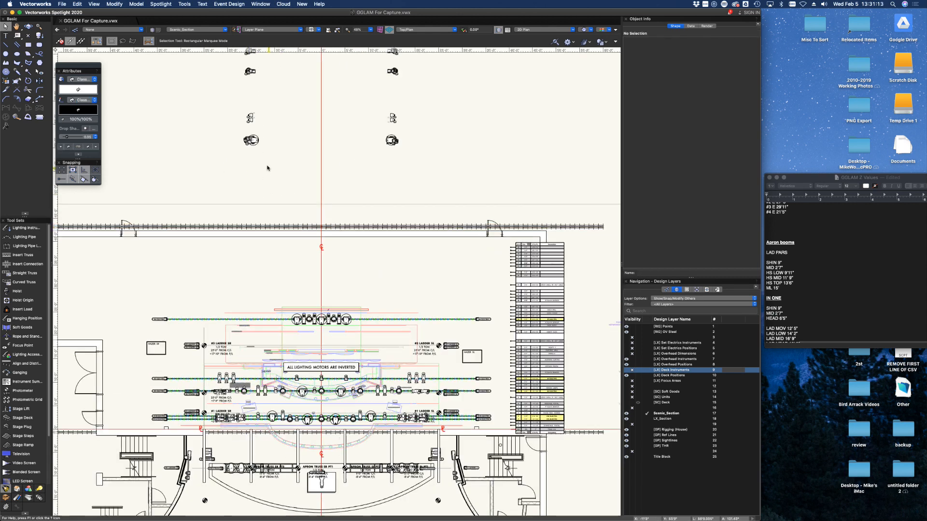
drag(227, 129, 237, 450)
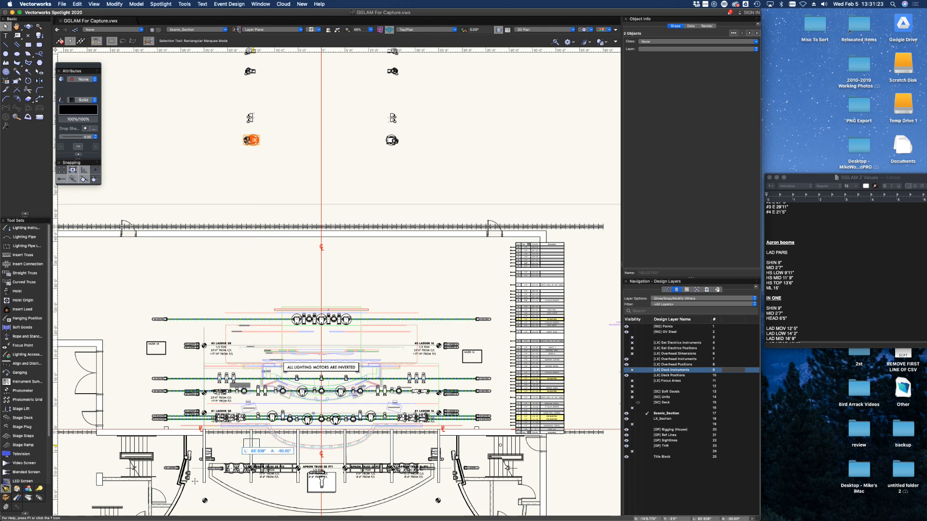
drag(237, 450, 237, 450)
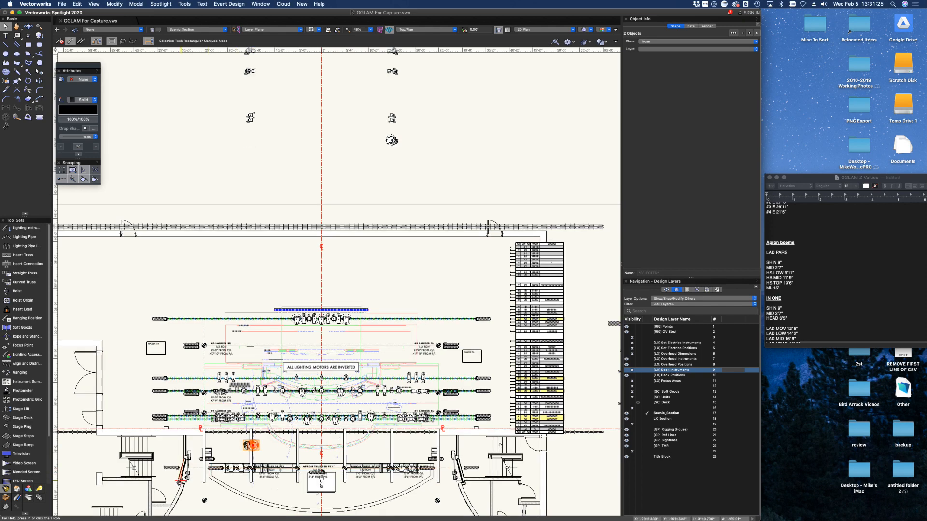
- Move the SR instrument group horizontally about 10' offstage to the AP Tower SR position, inspect it in 3D, and return to Top/Plan
scroll(221, 454, up, 6)
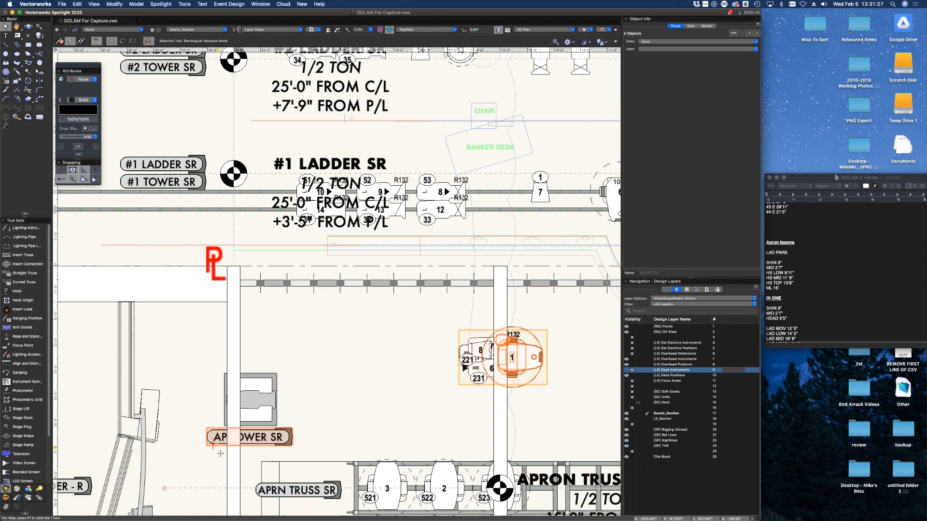
scroll(221, 453, up, 1)
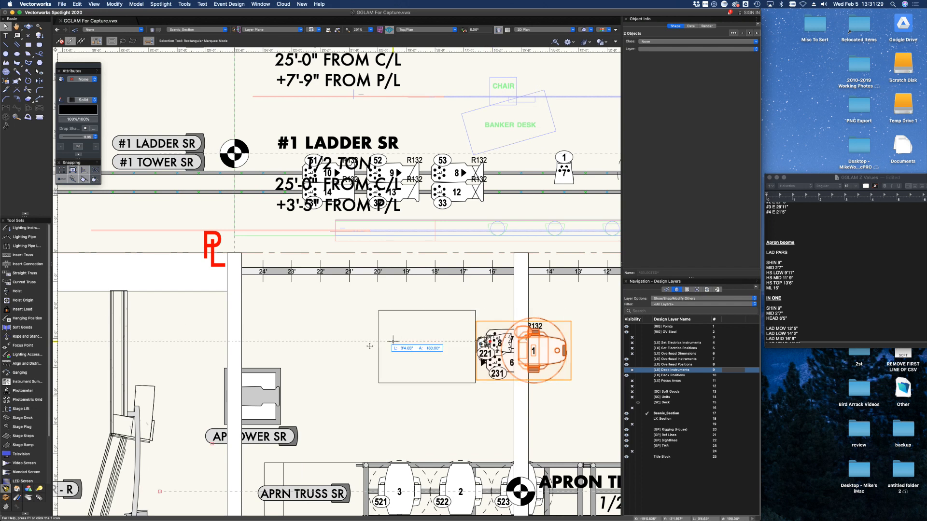
drag(393, 341, 203, 343)
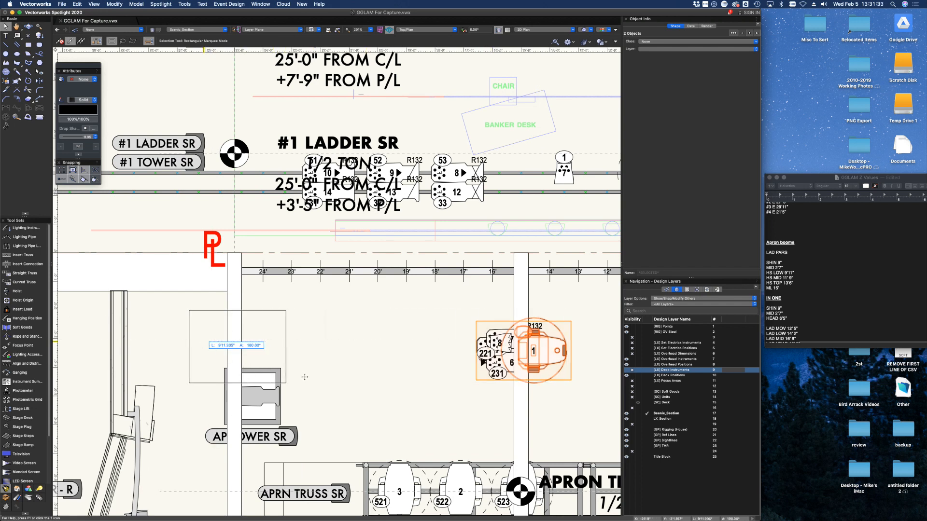
drag(274, 409, 278, 406)
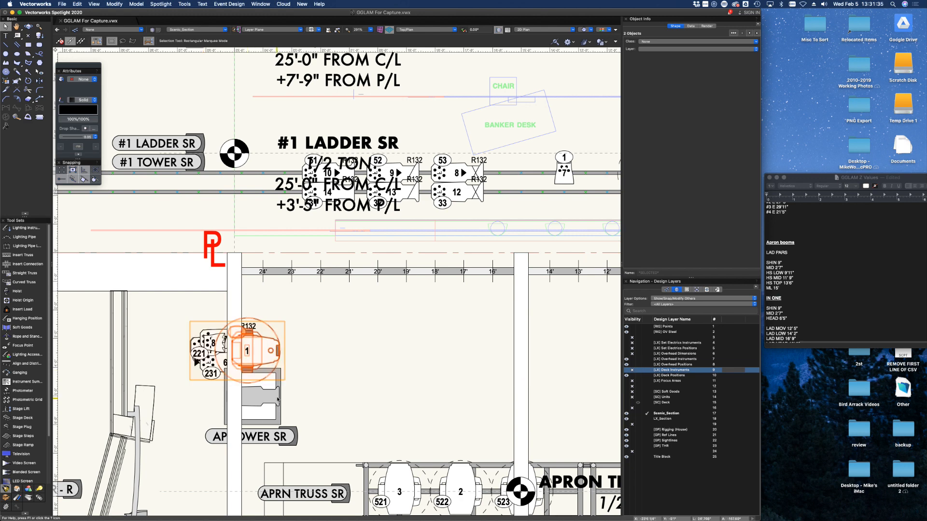
scroll(322, 426, down, 4)
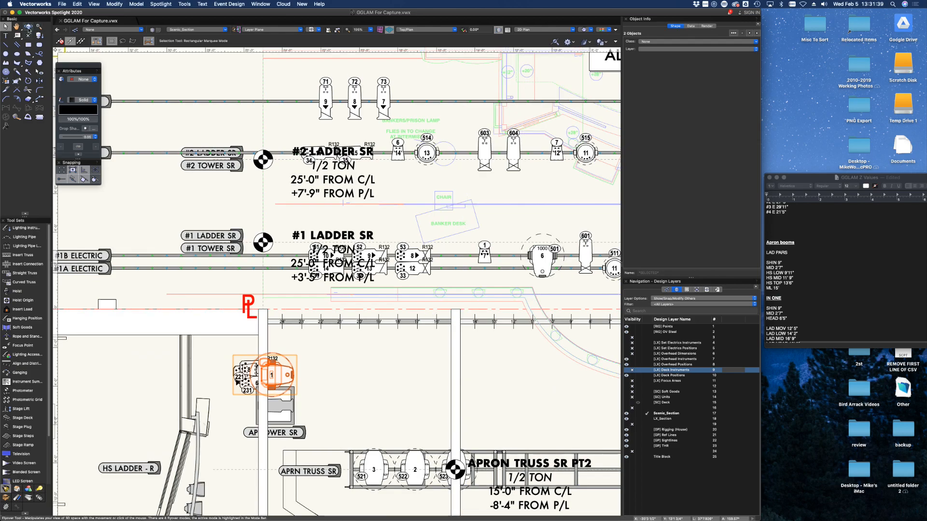
mouse_move(406, 444)
shift+middle_down()
mouse_move(420, 401)
mouse_move(198, 265)
mouse_move(377, 242)
mouse_move(549, 259)
mouse_move(513, 257)
mouse_move(411, 281)
shift+middle_up()
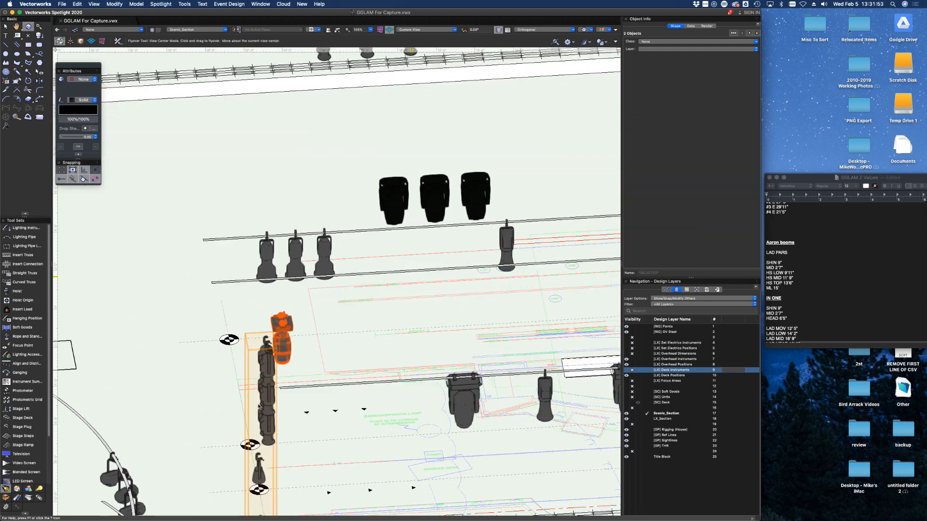
key(super+5)
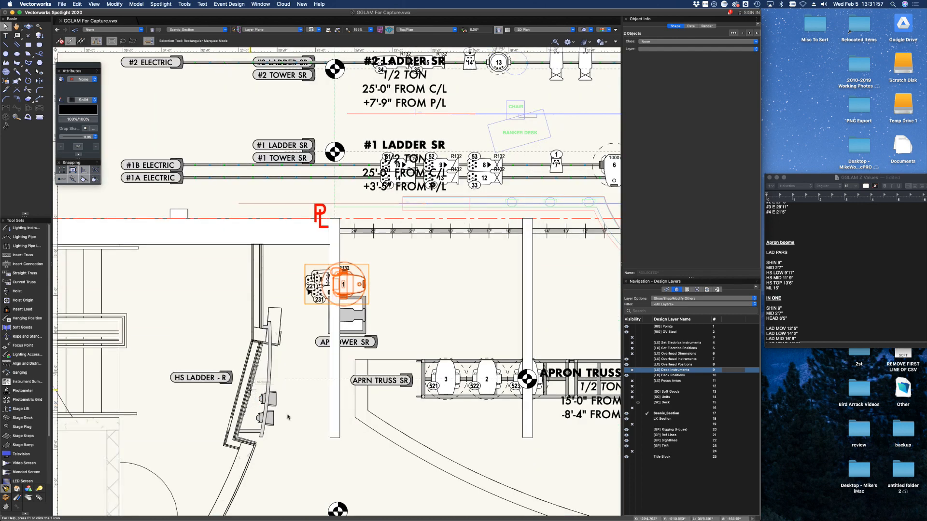
- Look through the Spotlight preferences for universes, loads and rigging, device parameters, and classes and color, and cancel the dialog
click(57, 3)
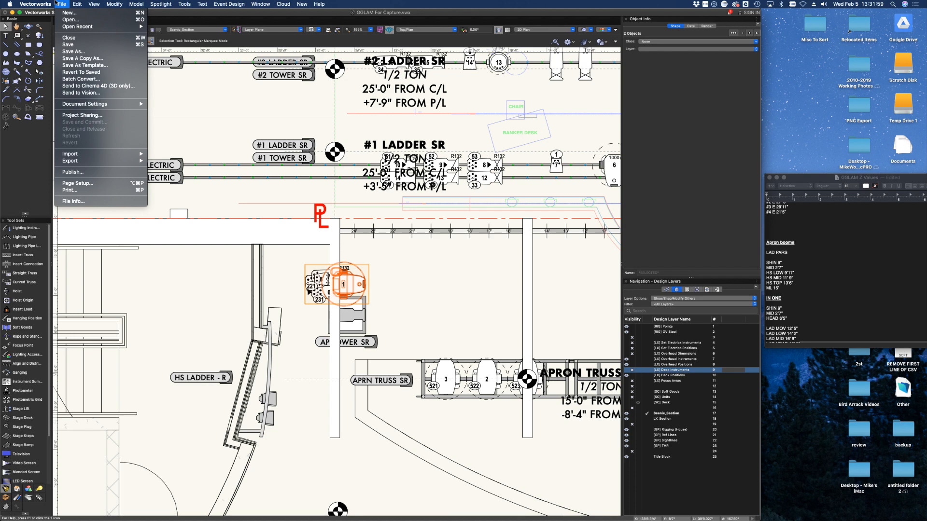
mouse_move(67, 104)
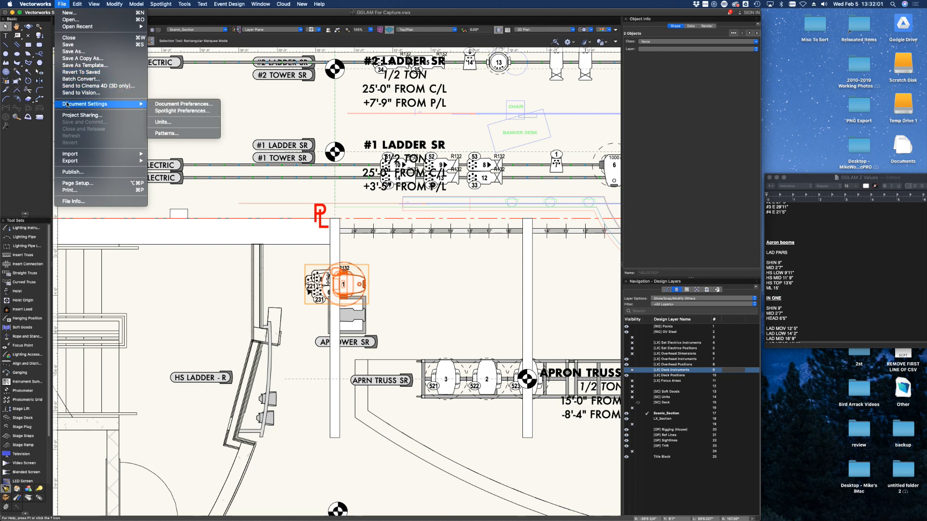
click(162, 111)
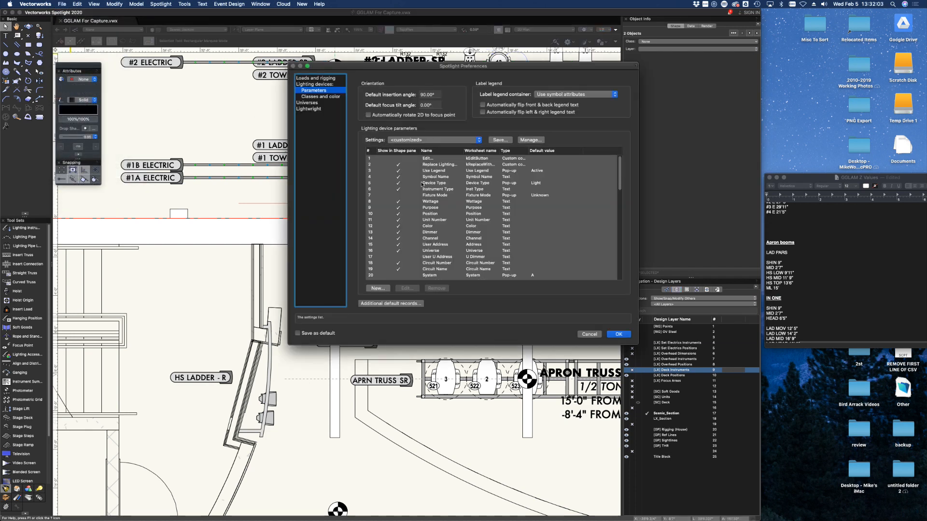
click(316, 103)
click(323, 78)
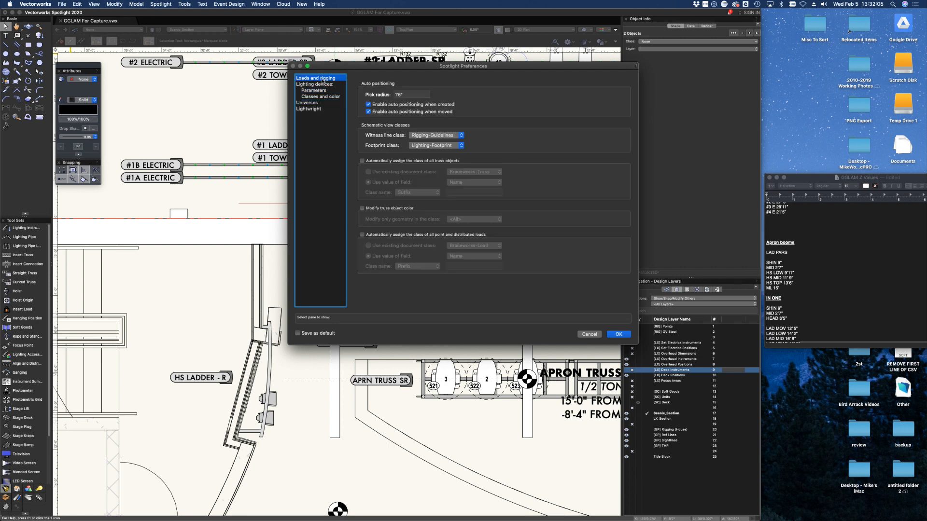
click(313, 91)
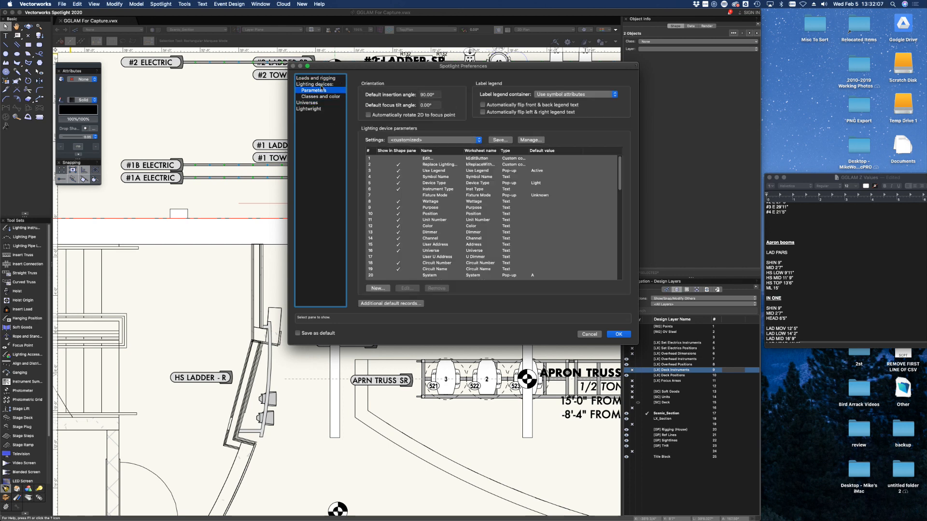
click(320, 97)
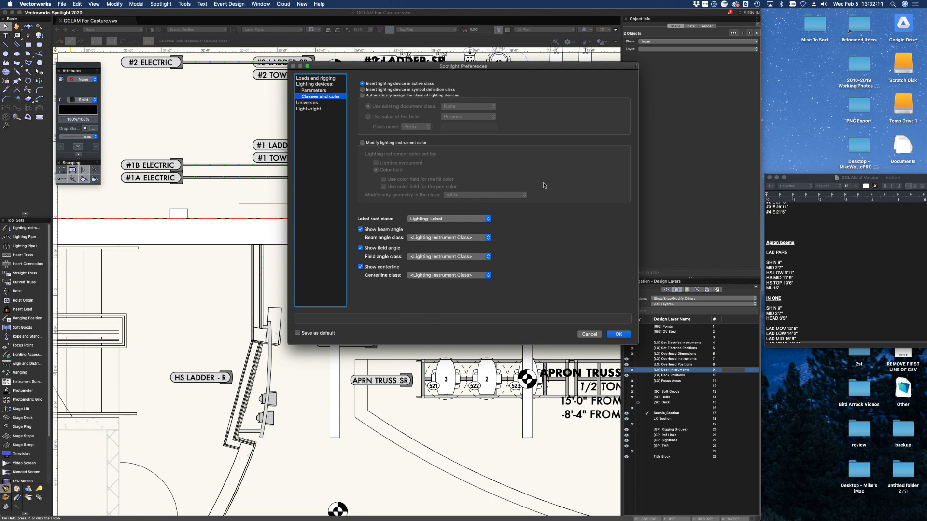
click(588, 334)
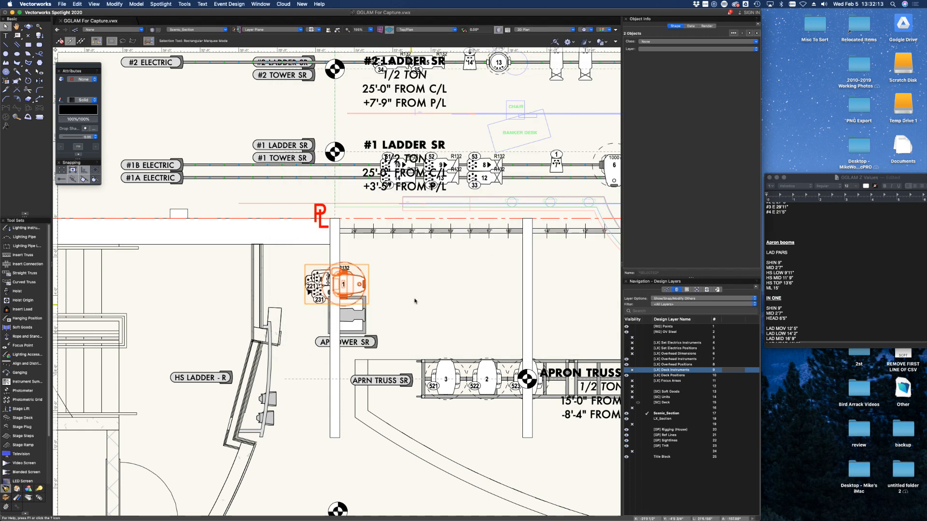
- Move the lowest stage-left instrument group above the plan down to just below the plaster line
click(434, 279)
scroll(464, 251, down, 10)
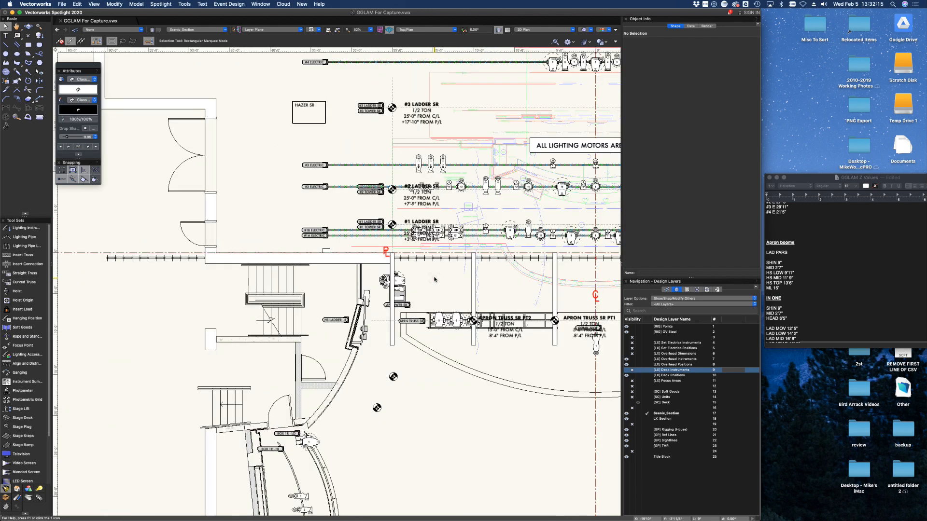
scroll(522, 178, up, 2)
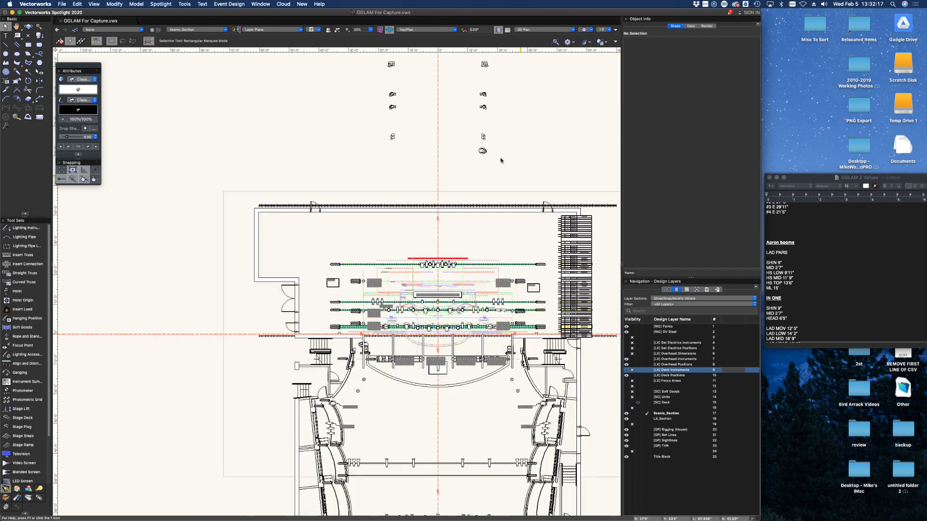
drag(482, 151, 474, 371)
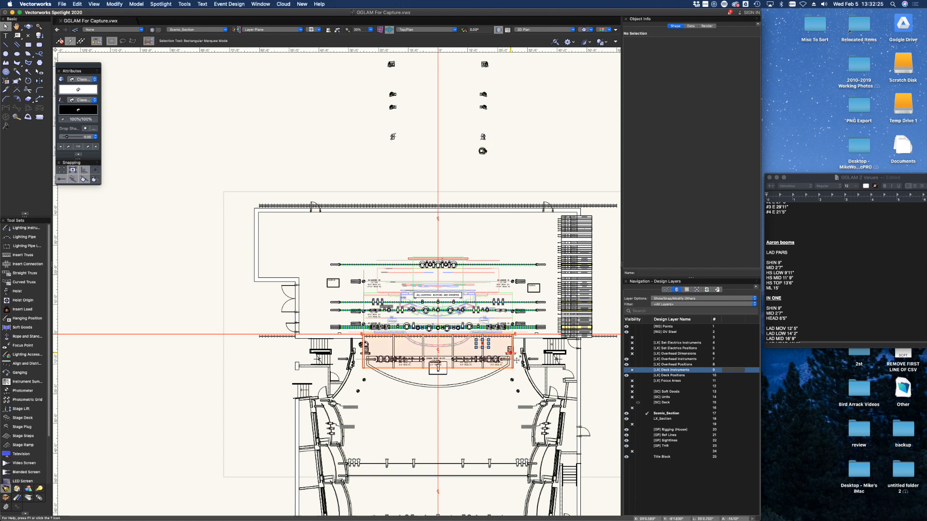
- Move the SL instrument group horizontally offstage to the AP Tower SL position, about 7'3" and another 3'6"
scroll(528, 347, up, 8)
scroll(373, 333, up, 4)
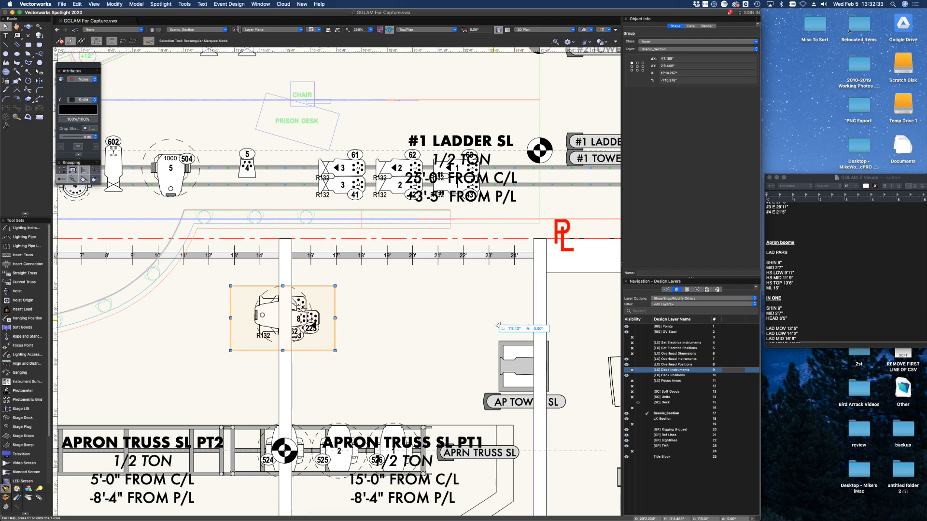
drag(498, 326, 498, 327)
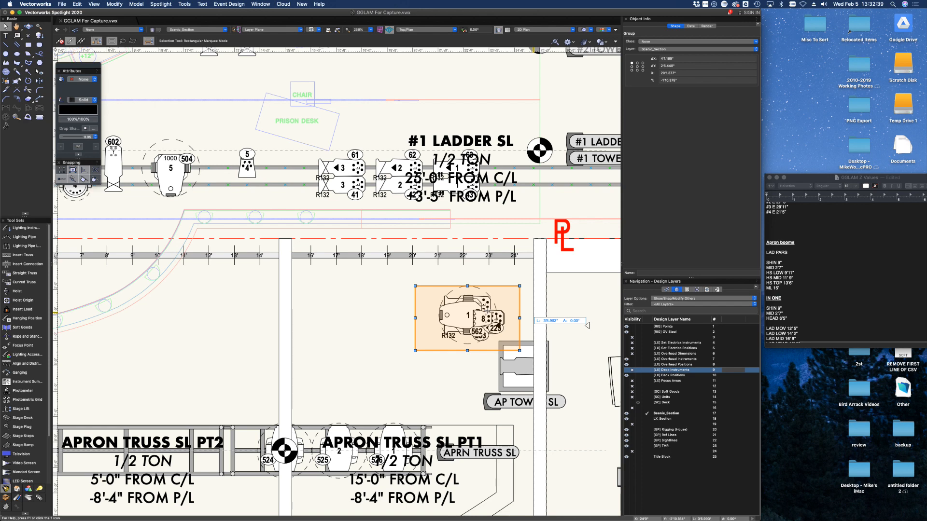
drag(468, 309, 516, 298)
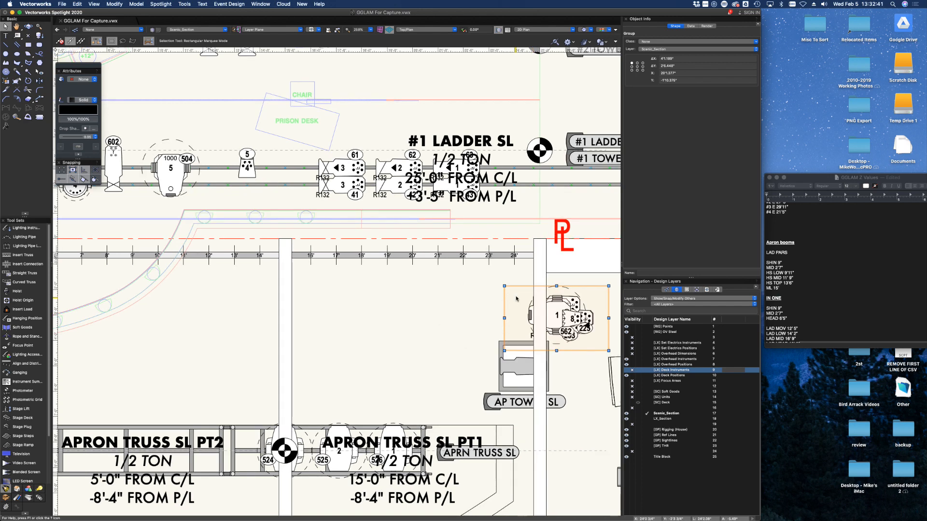
- Compare the SL instrument group with the one at AP Tower SR and nudge it about 6" toward the centerline
scroll(466, 310, down, 5)
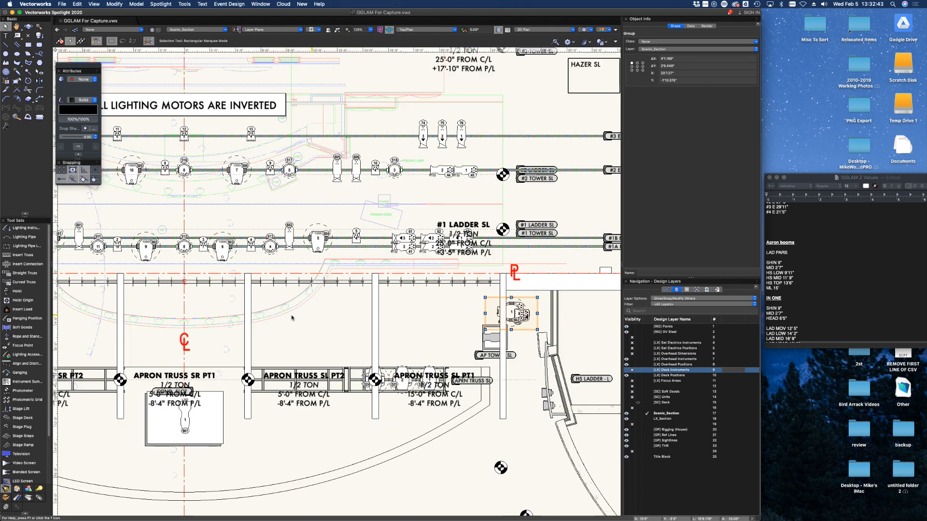
middle_drag(278, 317, 499, 311)
scroll(499, 312, left, 3)
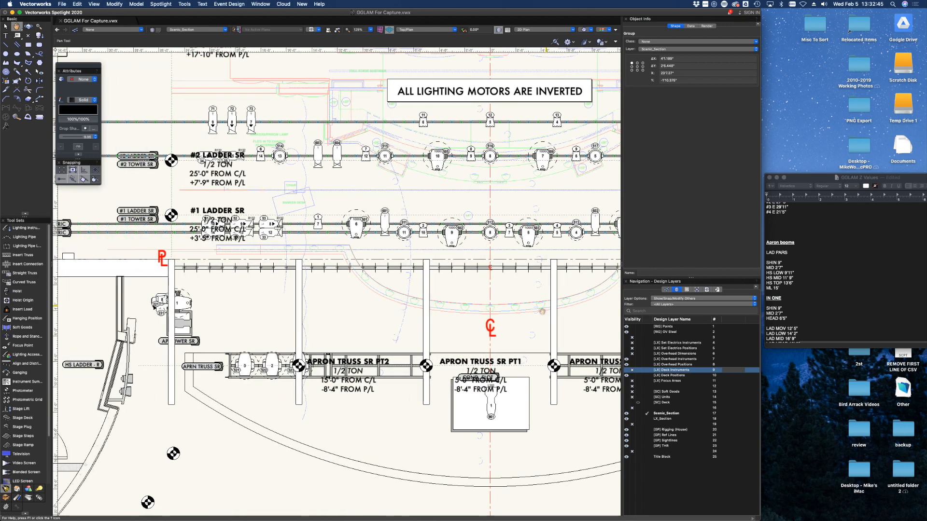
scroll(515, 307, right, 10)
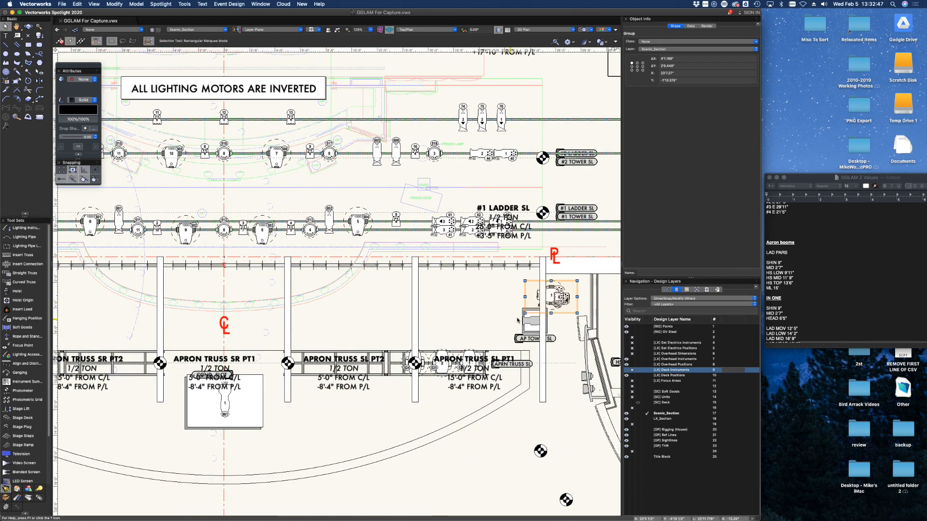
scroll(568, 302, up, 5)
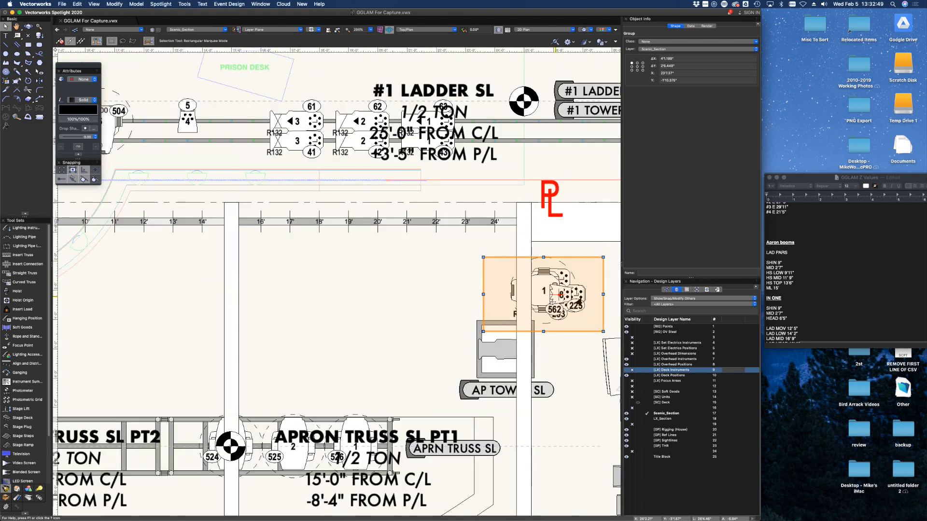
drag(533, 295, 526, 295)
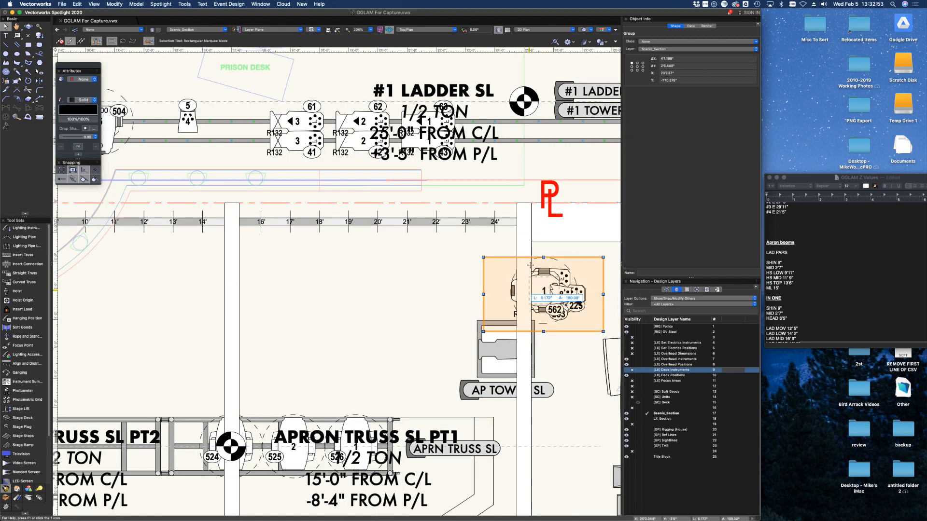
drag(526, 296, 511, 296)
- Review the placement of the instrument groups at AP Tower SL and AP Tower SR against the surrounding plan
scroll(511, 295, down, 8)
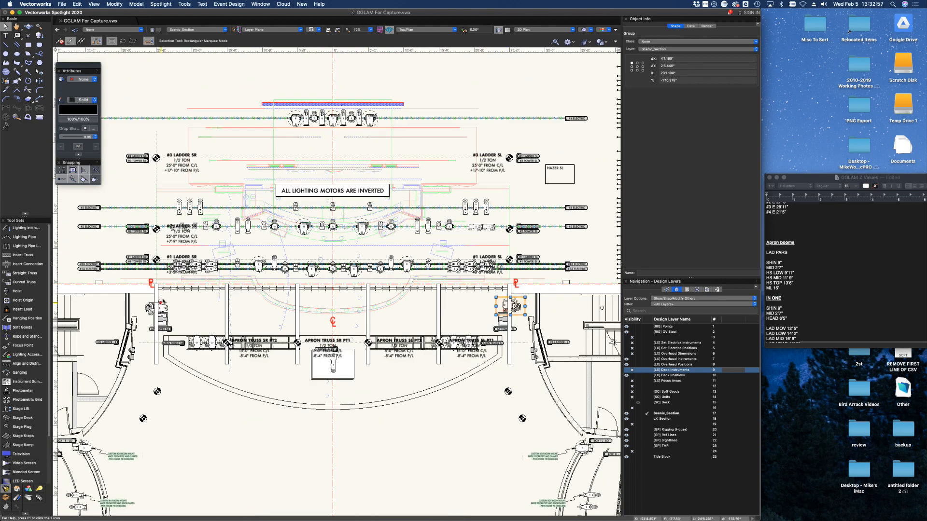
scroll(154, 309, up, 7)
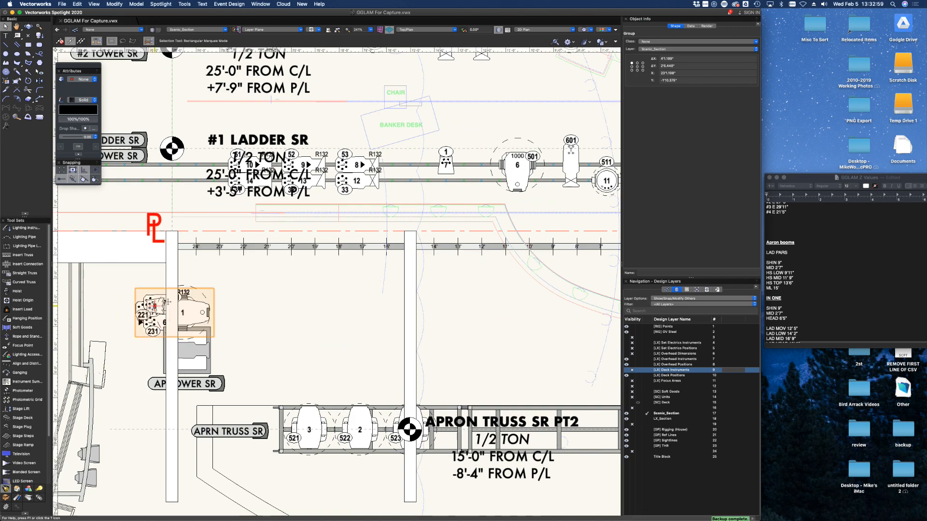
scroll(271, 314, down, 2)
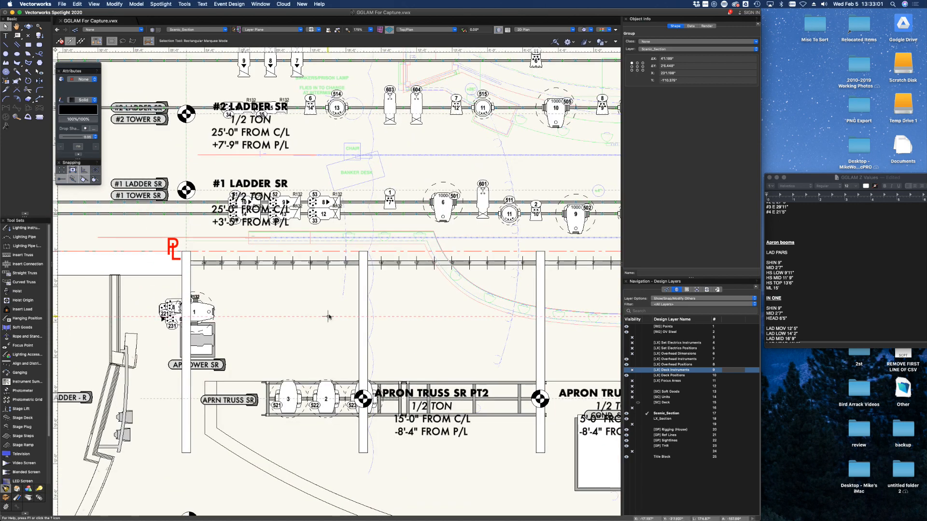
key(ctrl+Up)
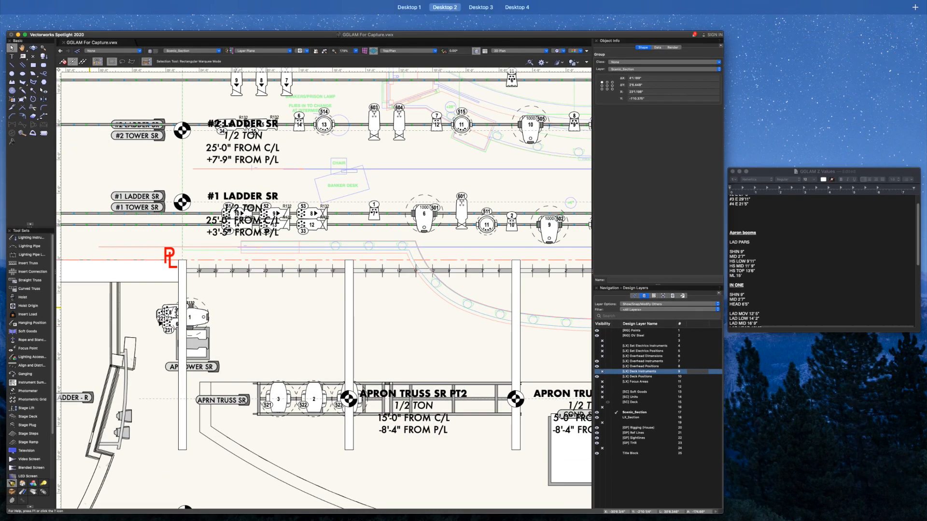
click(349, 320)
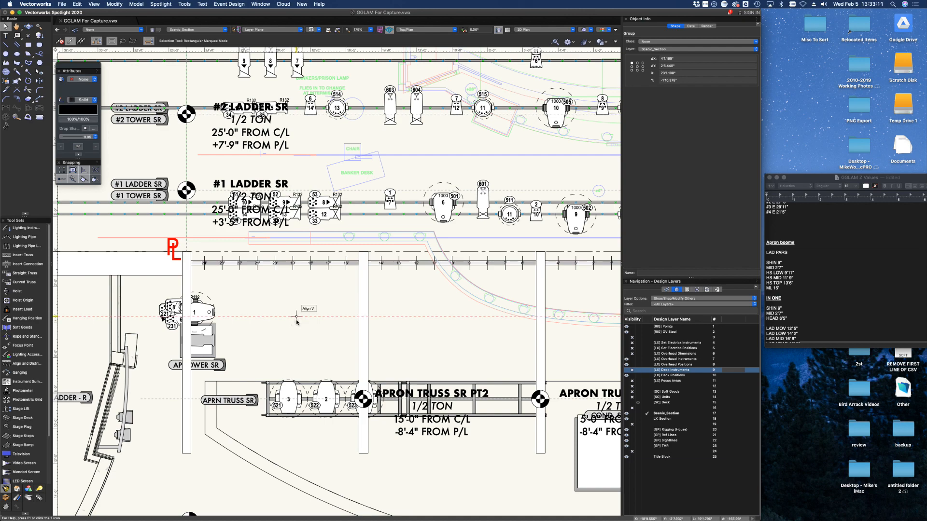
scroll(297, 322, down, 5)
drag(483, 338, 344, 404)
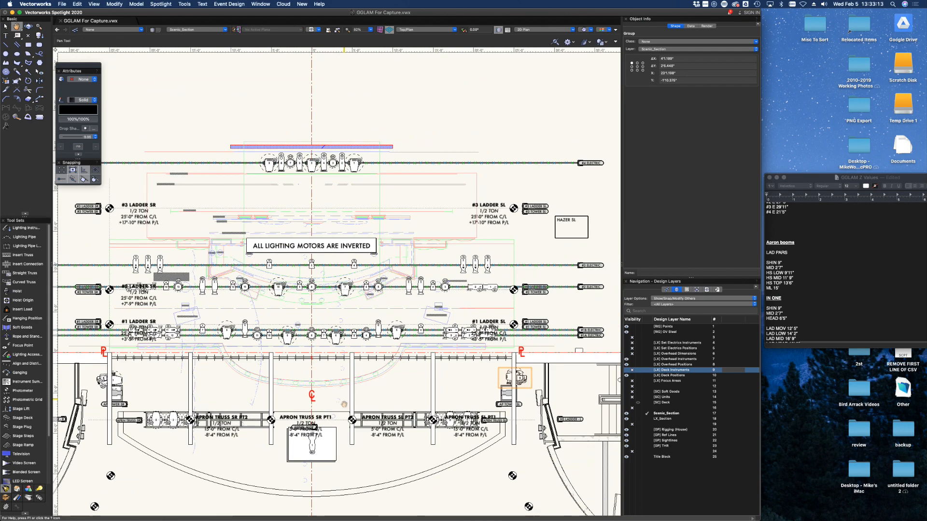
key(x)
click(517, 381)
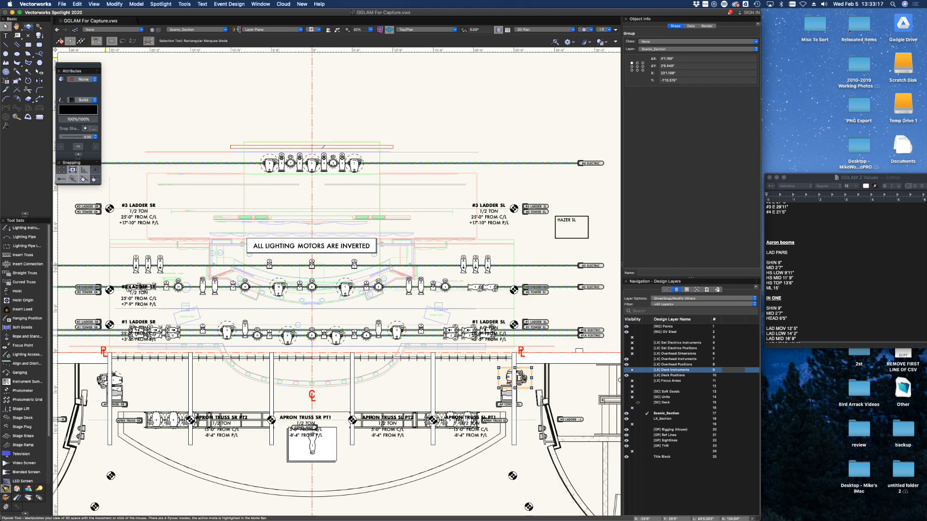
- Select the three upper stage-left instrument groups above the plan and move them straight down about 73'4" onto the stage
click(28, 27)
drag(155, 375, 375, 200)
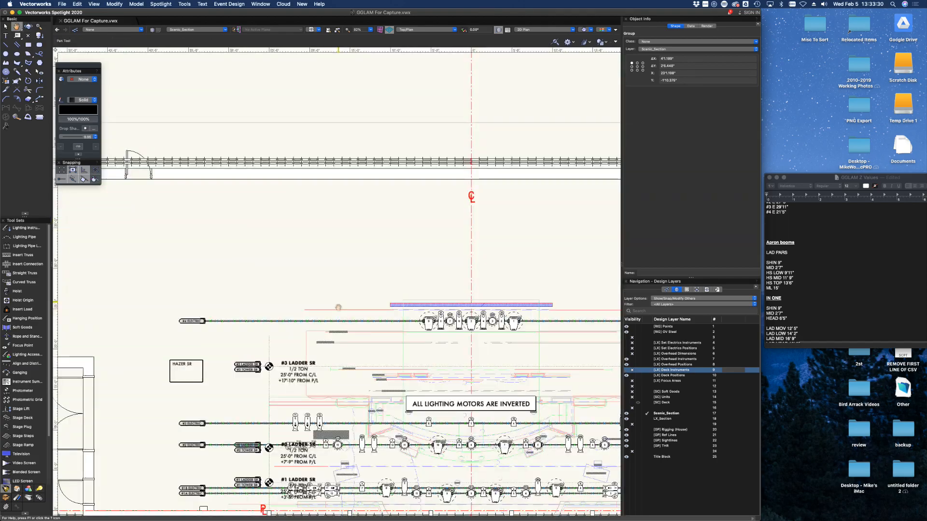
scroll(339, 302, down, 5)
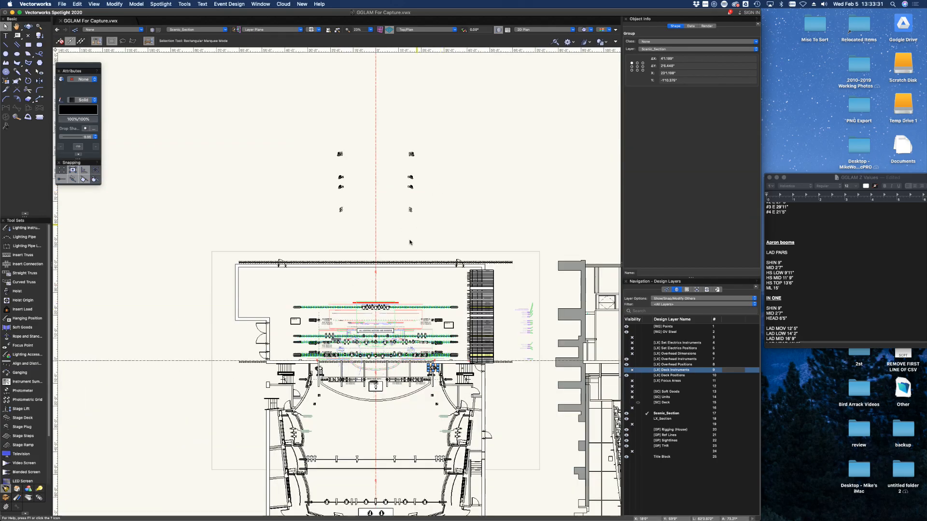
drag(424, 197, 329, 185)
scroll(418, 218, up, 2)
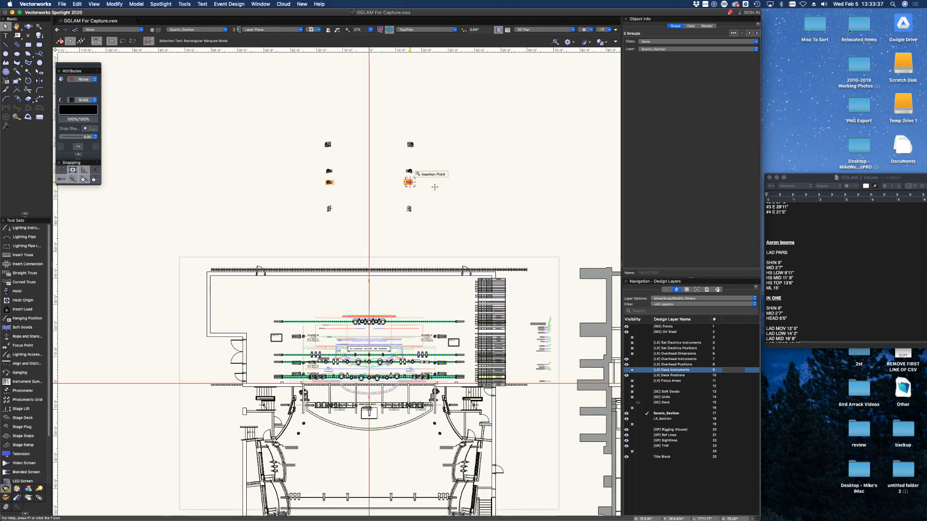
drag(429, 192, 390, 131)
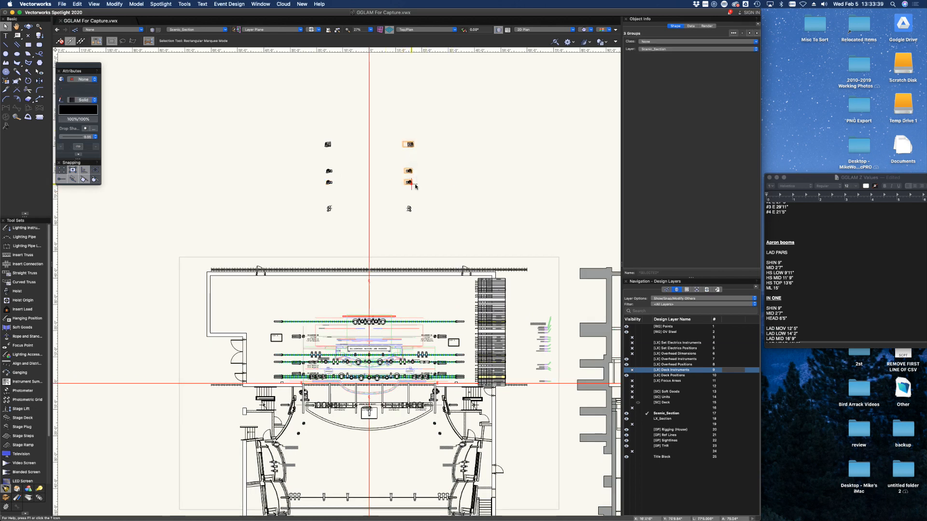
drag(408, 183, 464, 376)
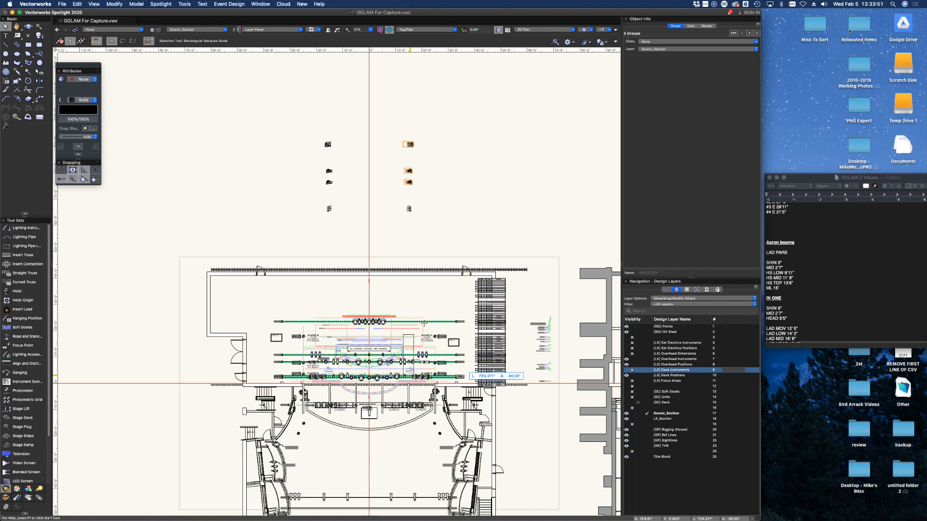
scroll(420, 364, up, 4)
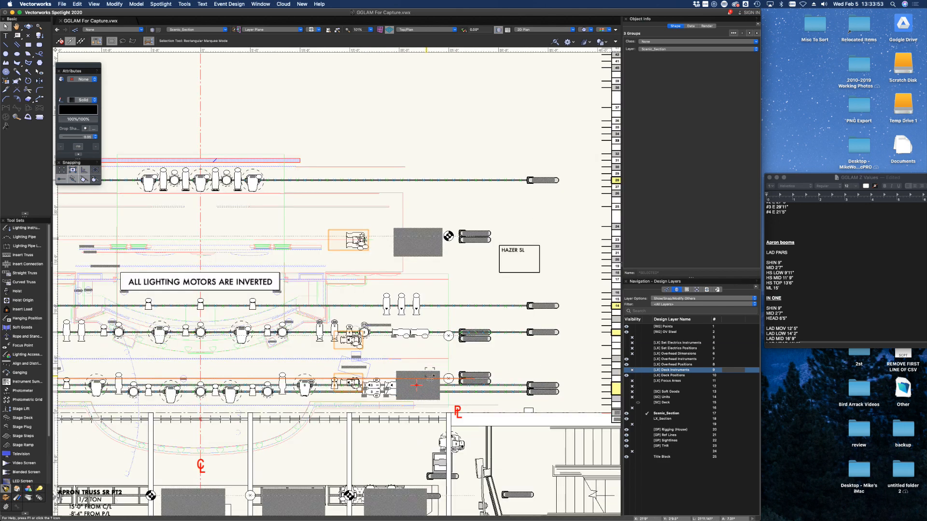
scroll(384, 366, up, 2)
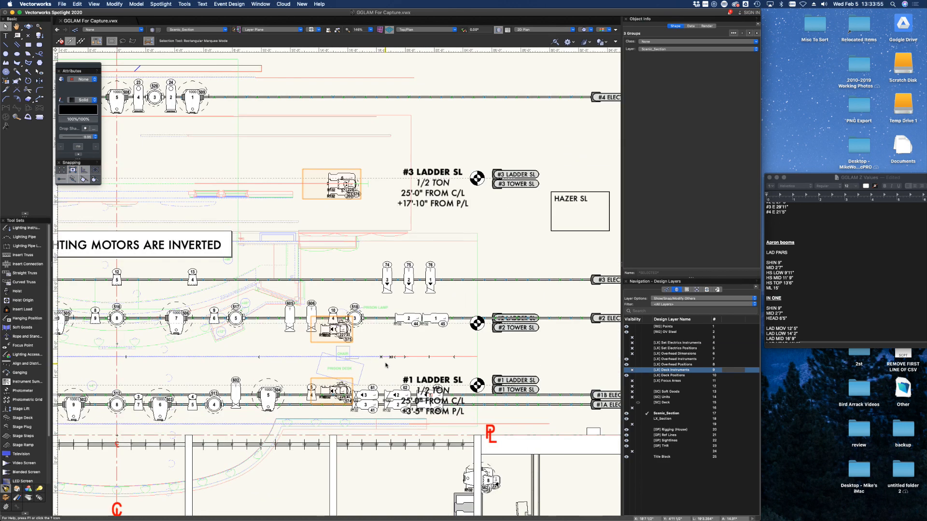
- Move the three groups offstage to the #1, #2 and #3 Ladder SL points and nudge them about 6.875" toward the centerline
drag(332, 392, 477, 386)
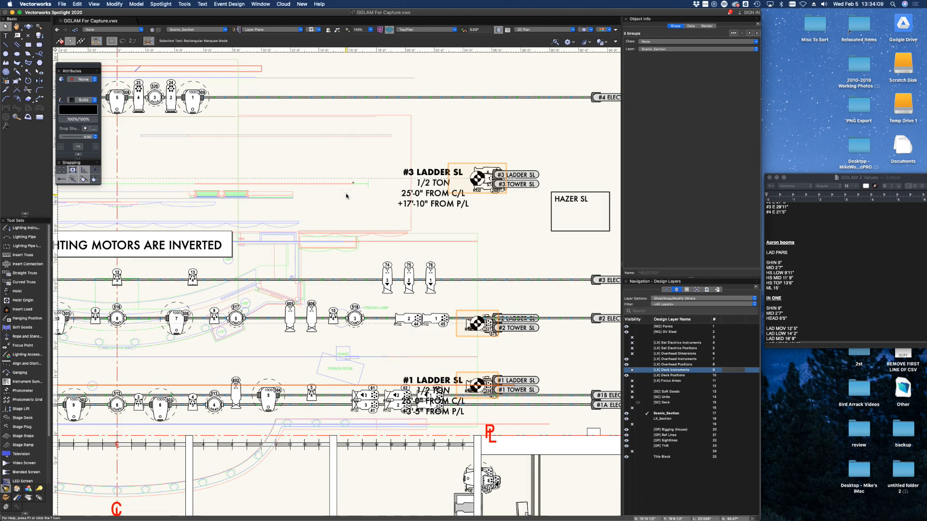
scroll(488, 180, up, 4)
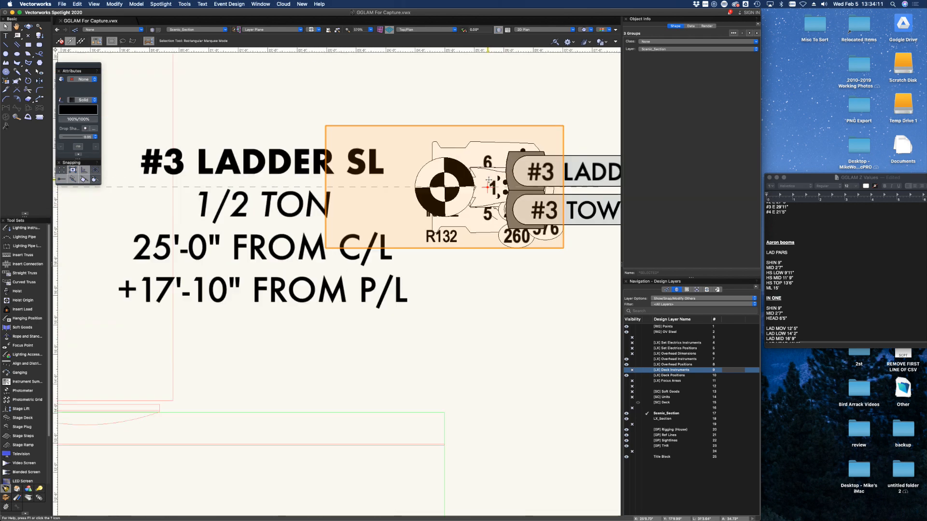
drag(487, 187, 462, 195)
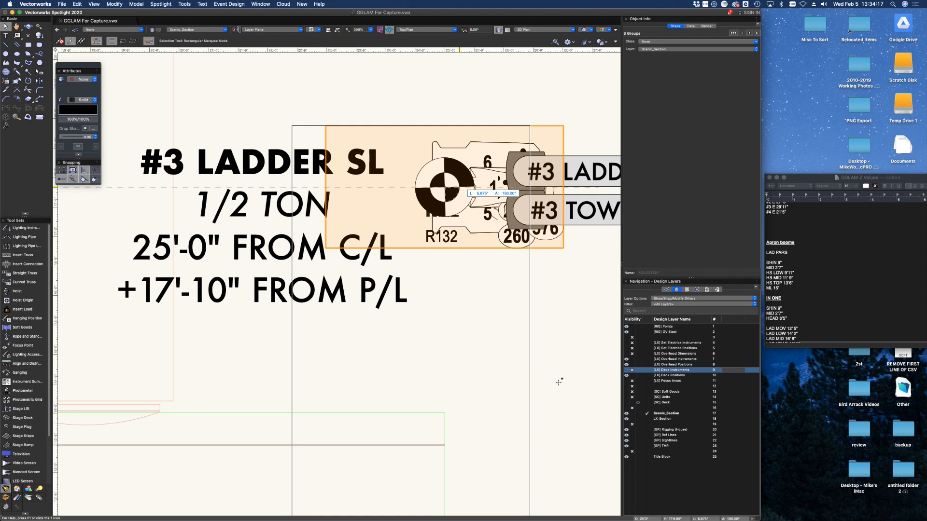
click(534, 333)
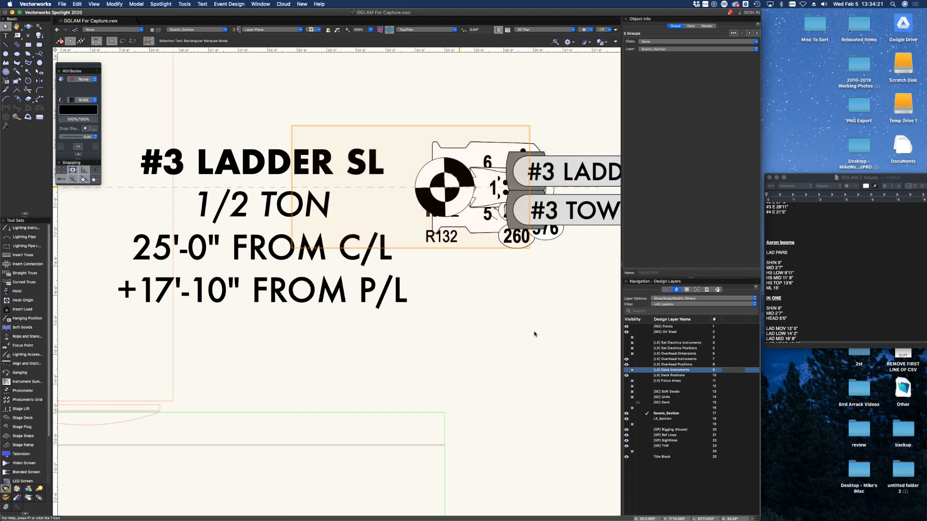
- Orbit into a 3D view to examine the three stage-left groups against the overhead electrics, and return to the plan view
scroll(534, 334, down, 10)
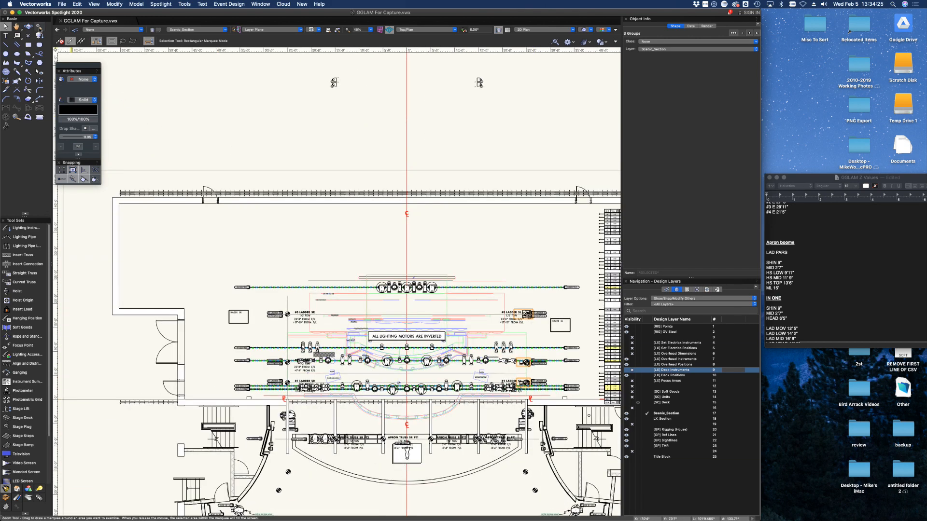
click(28, 26)
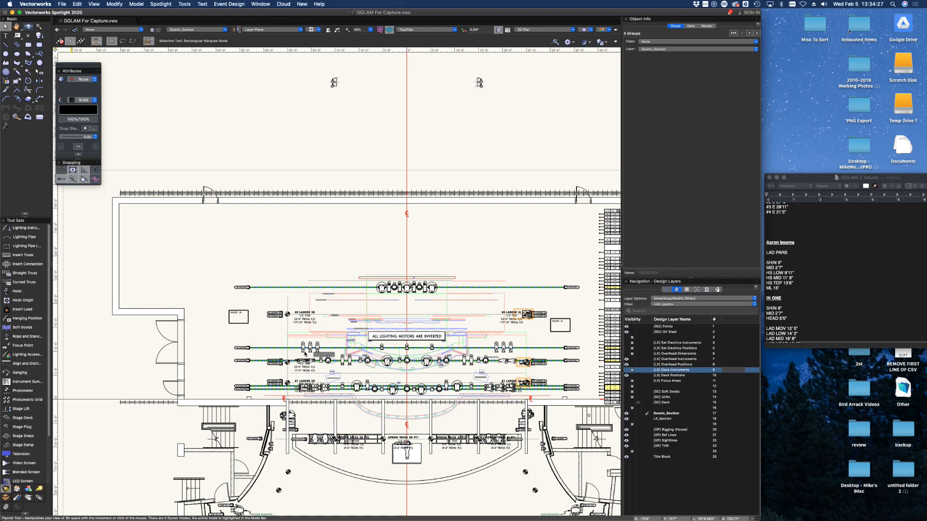
drag(273, 409, 550, 213)
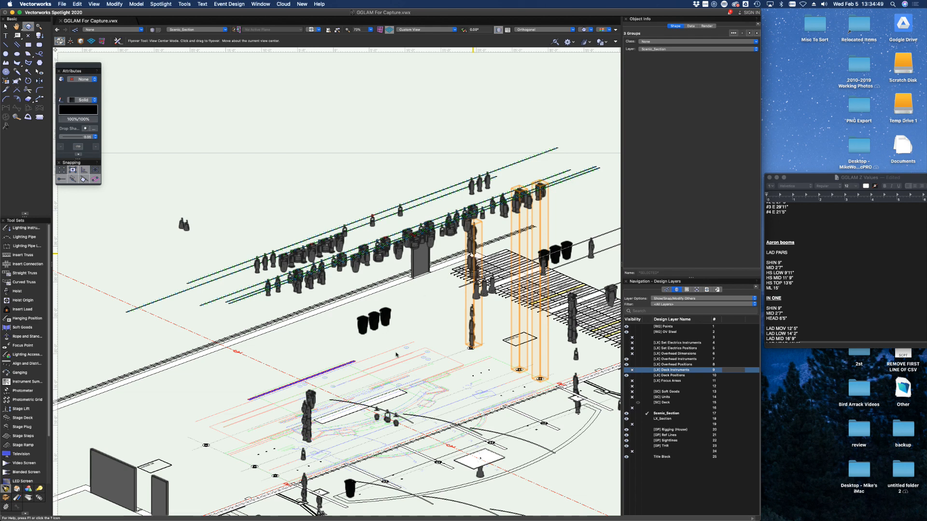
key(super+z)
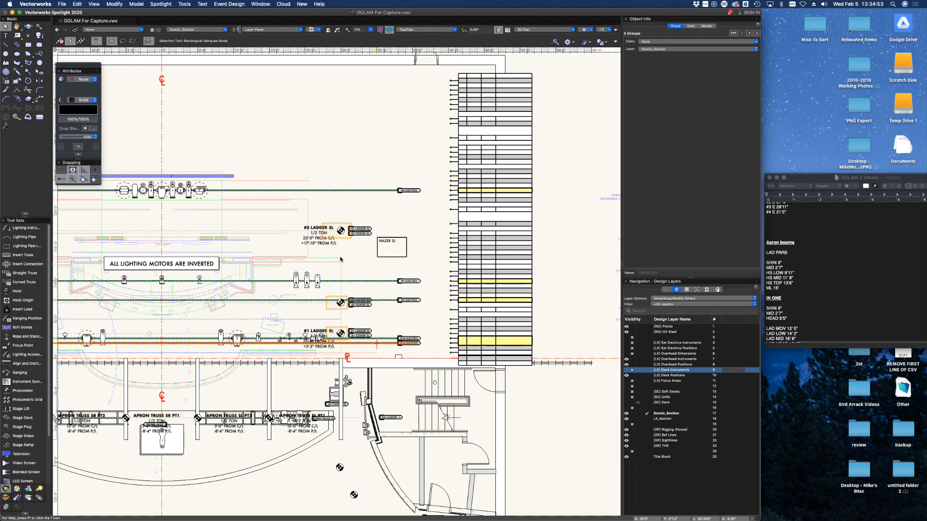
key(super+y)
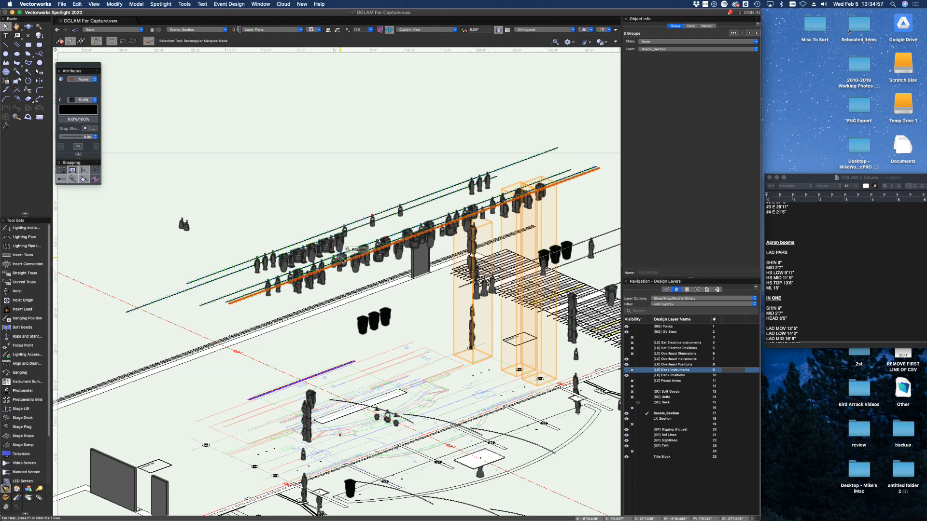
scroll(345, 255, down, 2)
key(super+z)
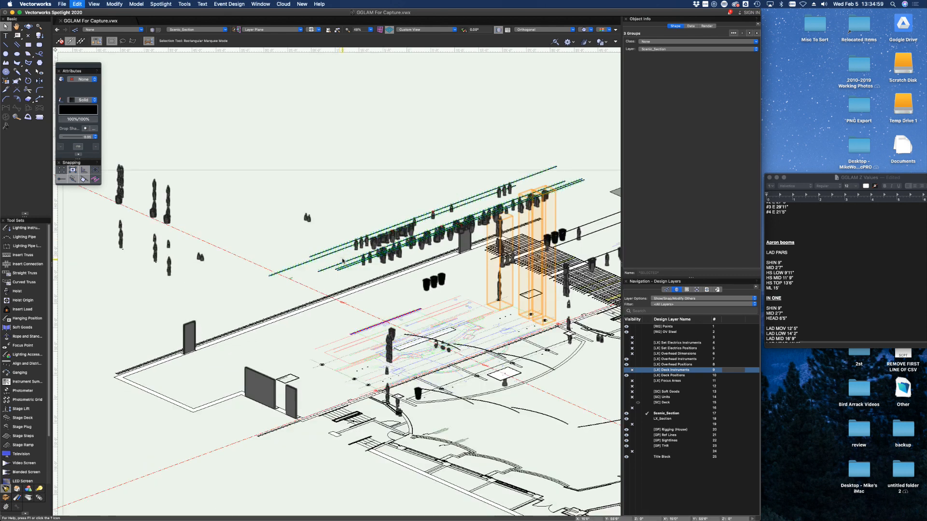
key(super+z)
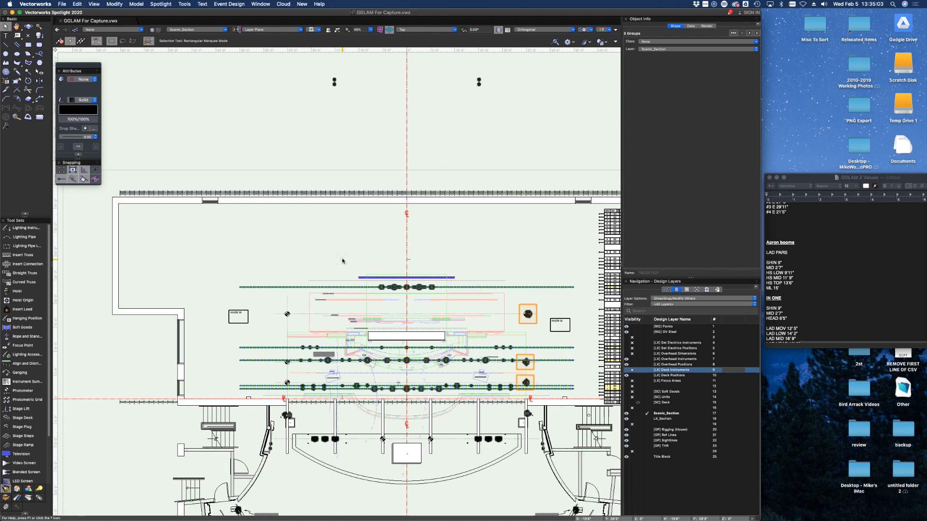
key(super+z)
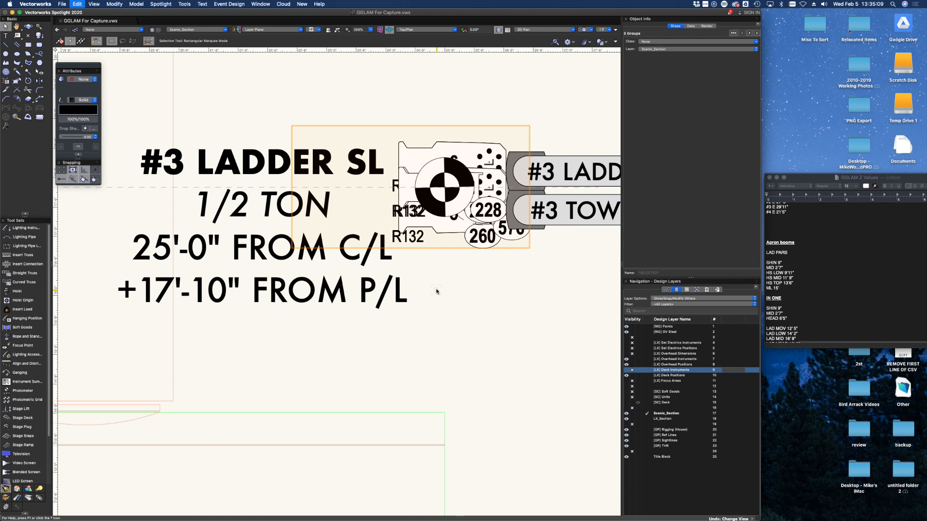
- Undo the nudge, the offstage move and the downward move of the three stage-left ladder groups
key(super+z)
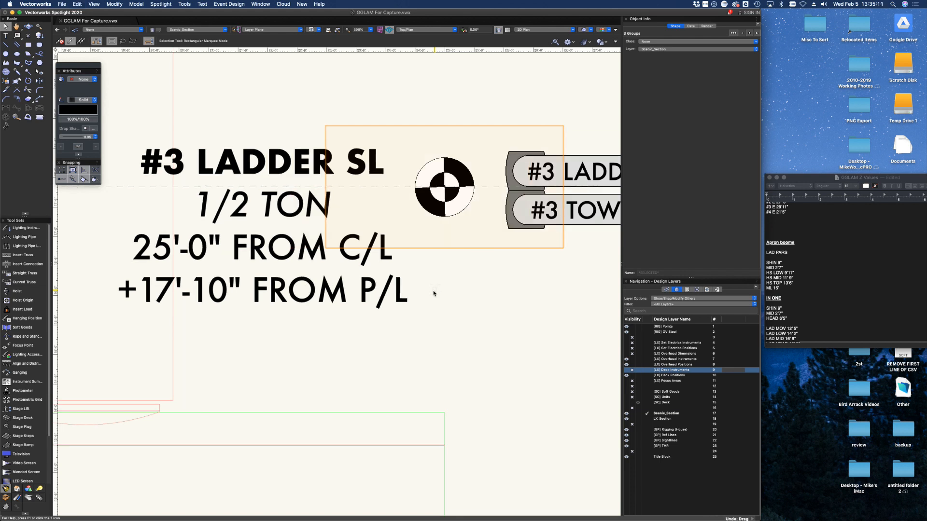
key(super+z)
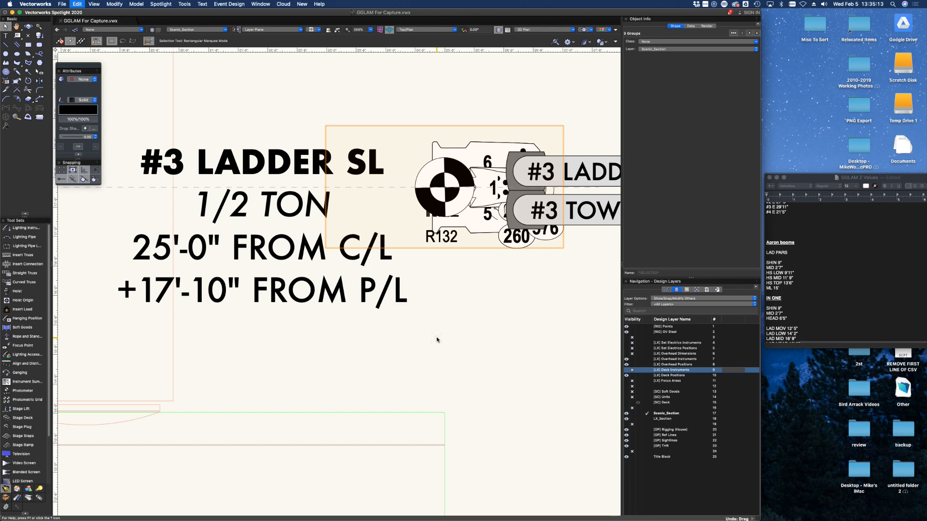
key(super+z)
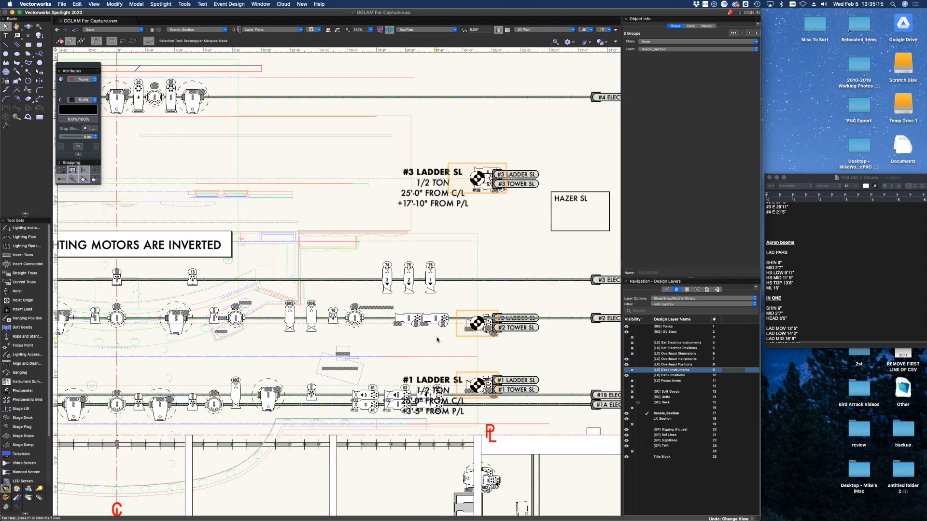
key(super+z)
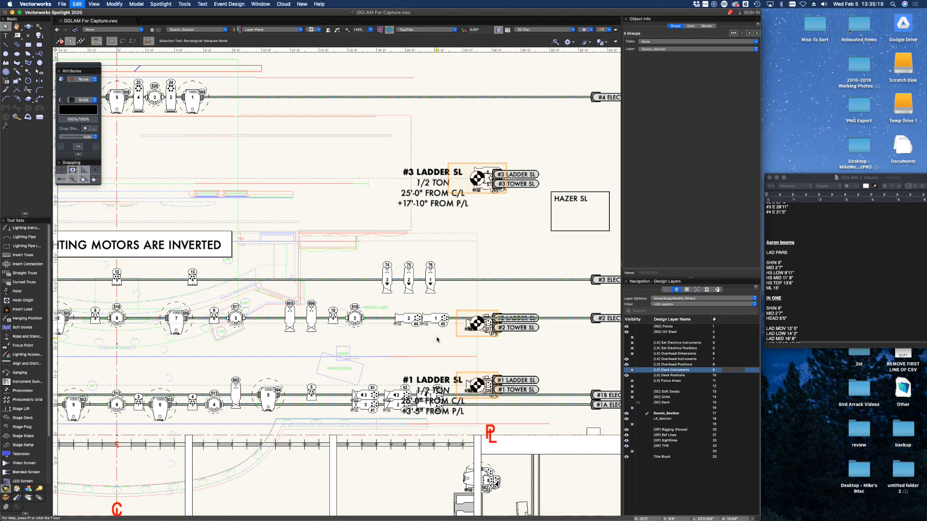
key(super+z)
key(ctrl+Up)
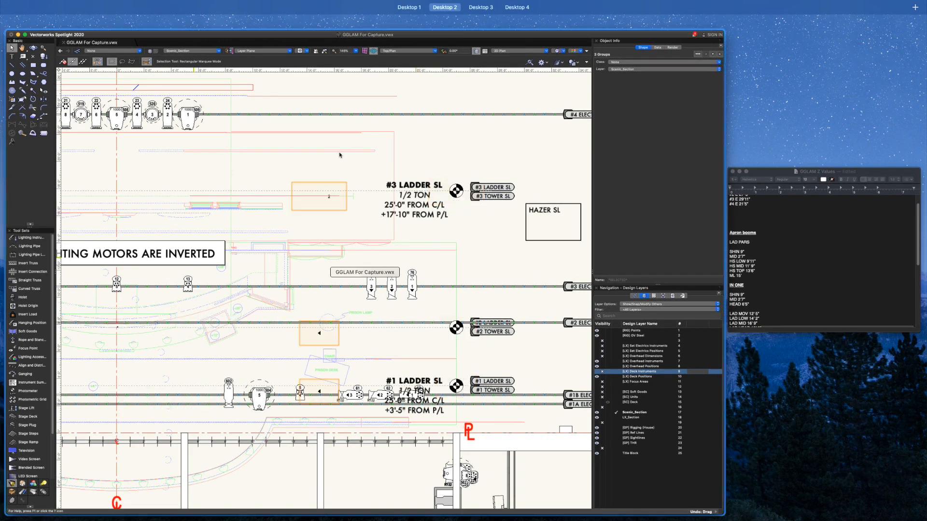
click(339, 155)
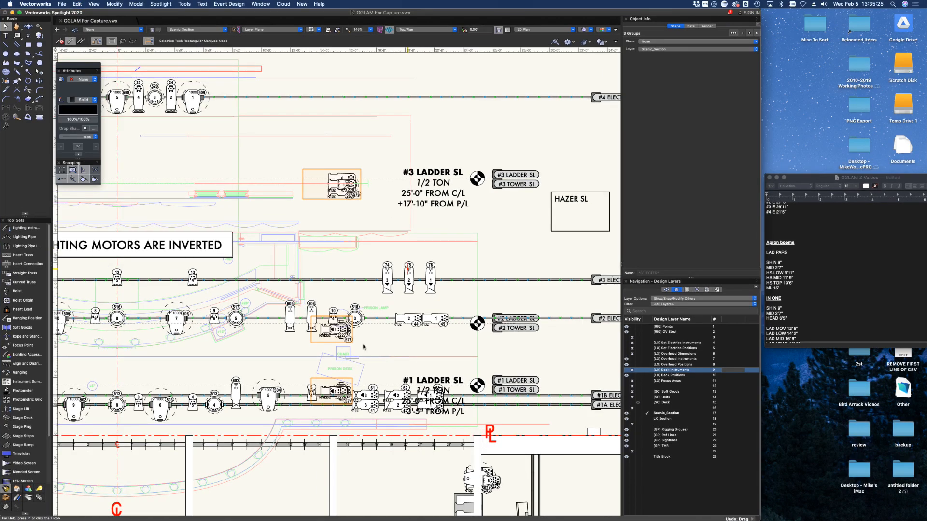
scroll(363, 347, down, 5)
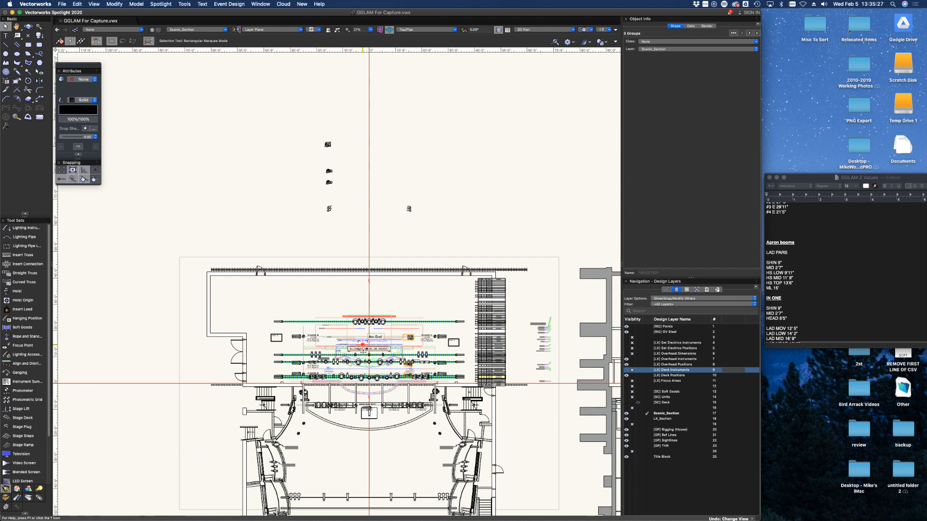
key(super+c)
drag(363, 343, 429, 325)
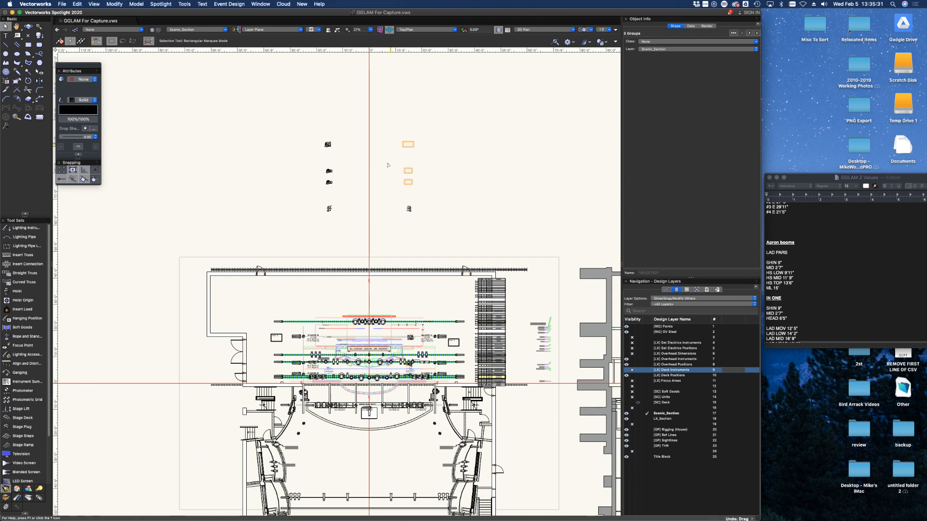
scroll(458, 380, up, 3)
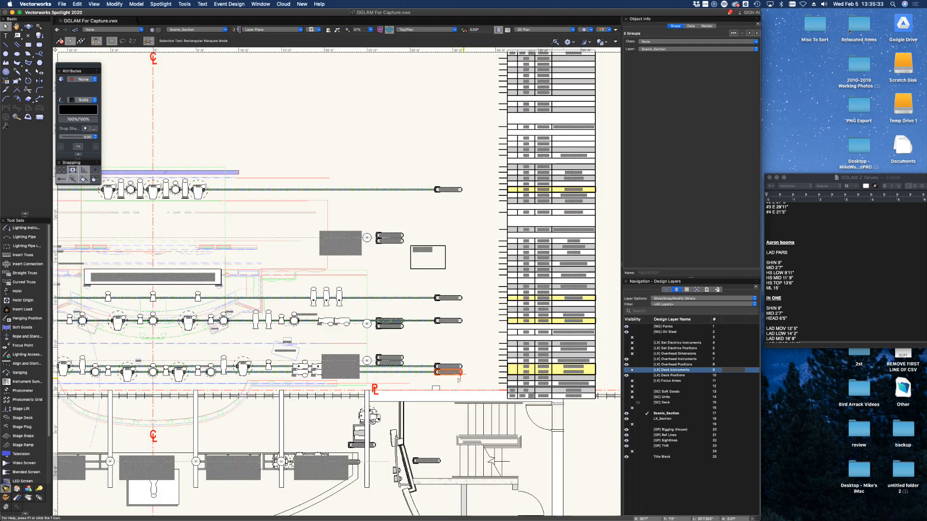
- Select the #1A Electric hanging position near the plaster line and examine its properties
scroll(460, 380, up, 2)
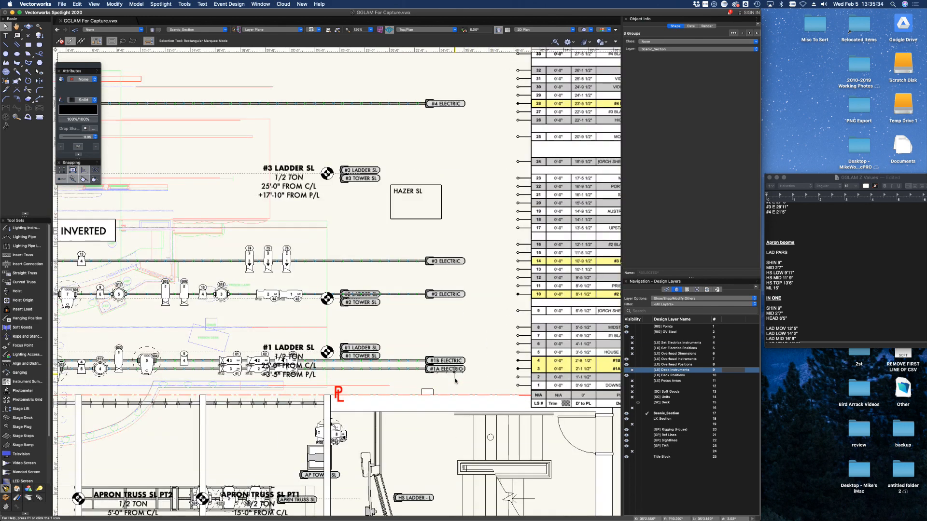
click(413, 369)
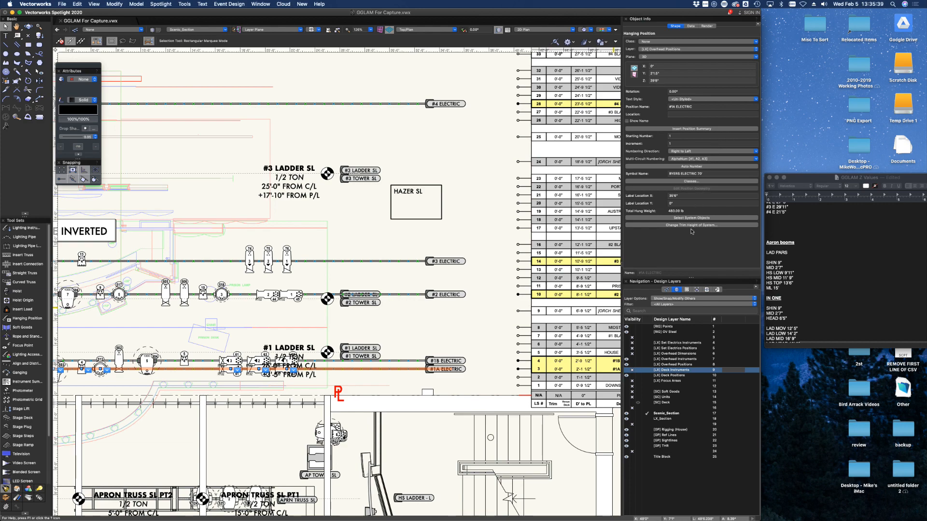
key(ctrl+Up)
key(ctrl+Up)
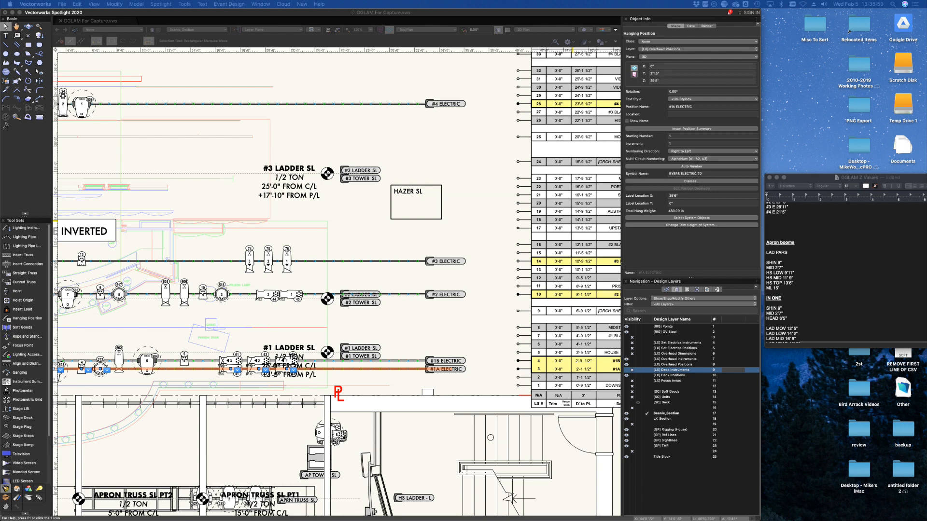
- Examine the application preferences from Edit through User Folders for a position-snapping option, and close them without changes
click(35, 4)
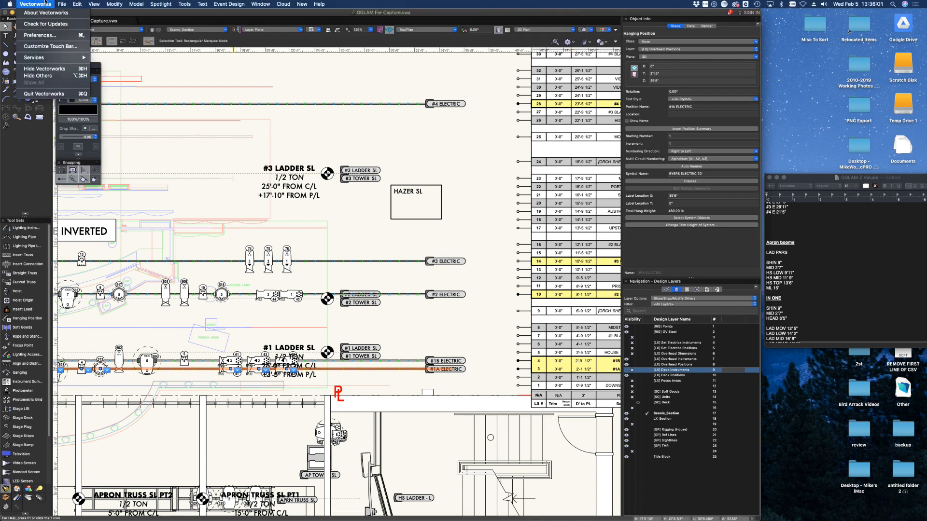
click(56, 35)
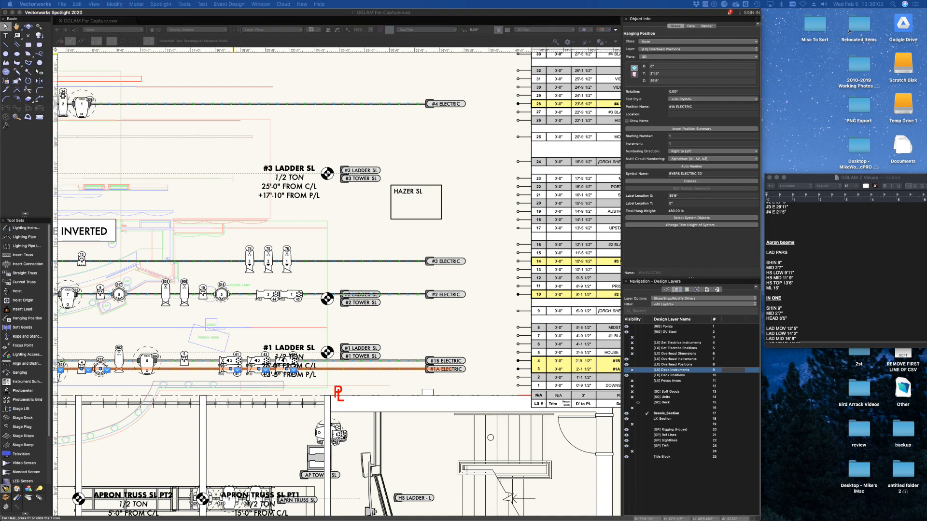
click(35, 4)
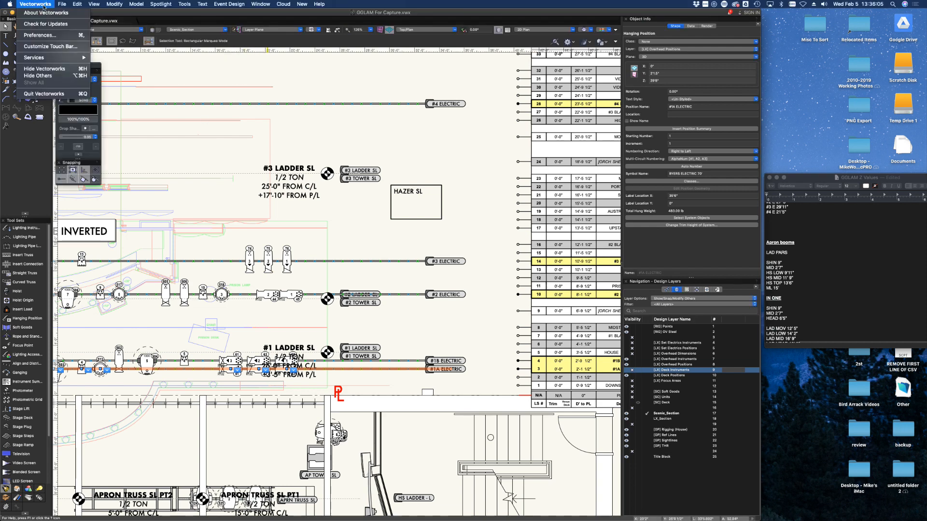
click(54, 35)
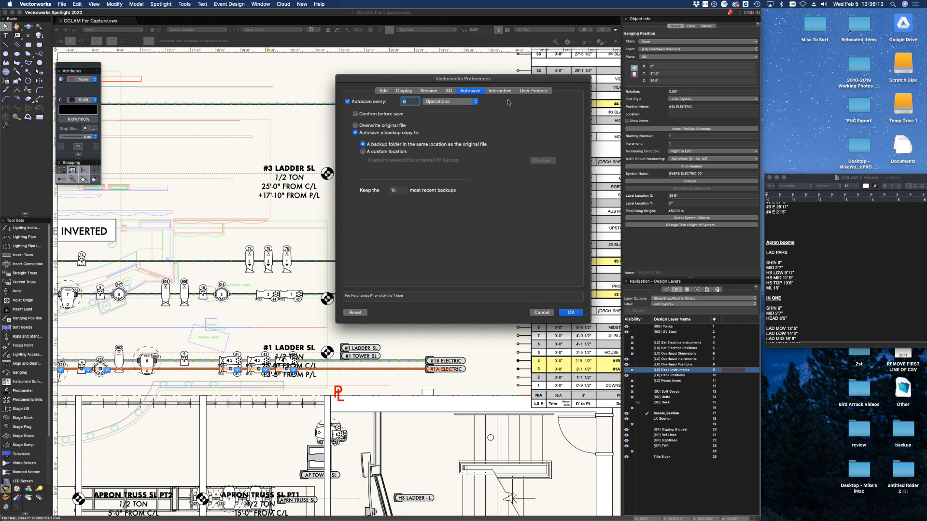
click(384, 91)
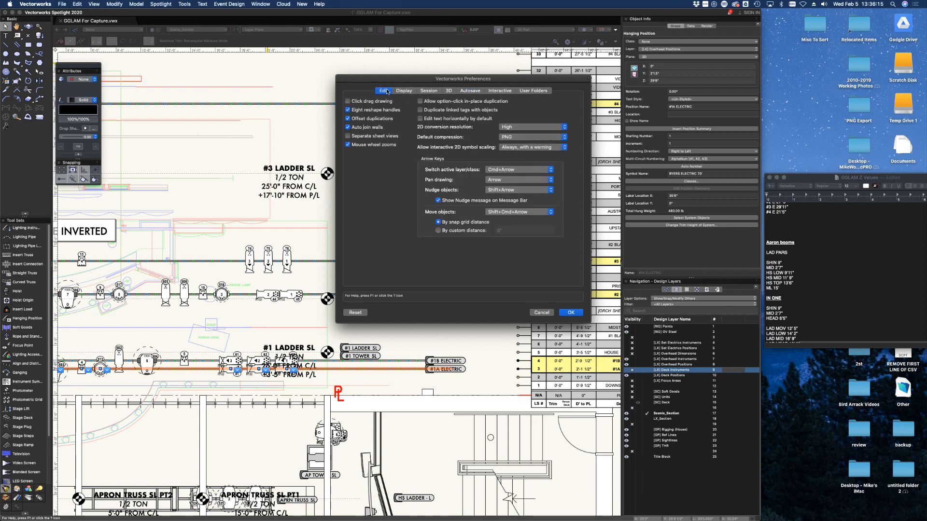
click(410, 93)
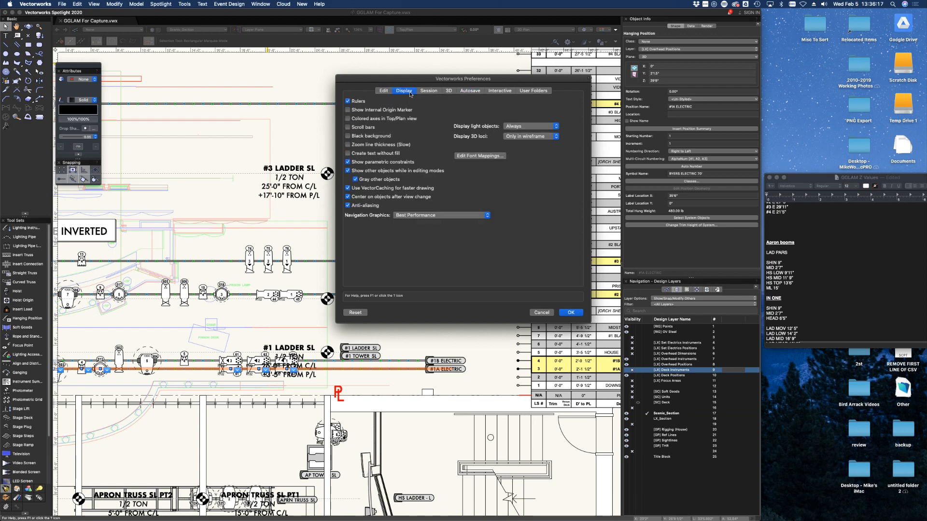
click(426, 91)
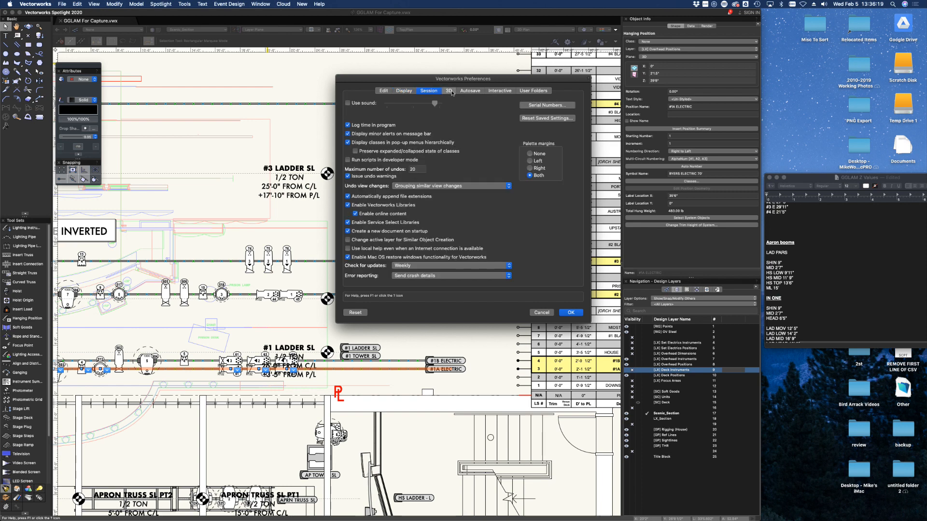
click(449, 91)
click(470, 92)
click(500, 90)
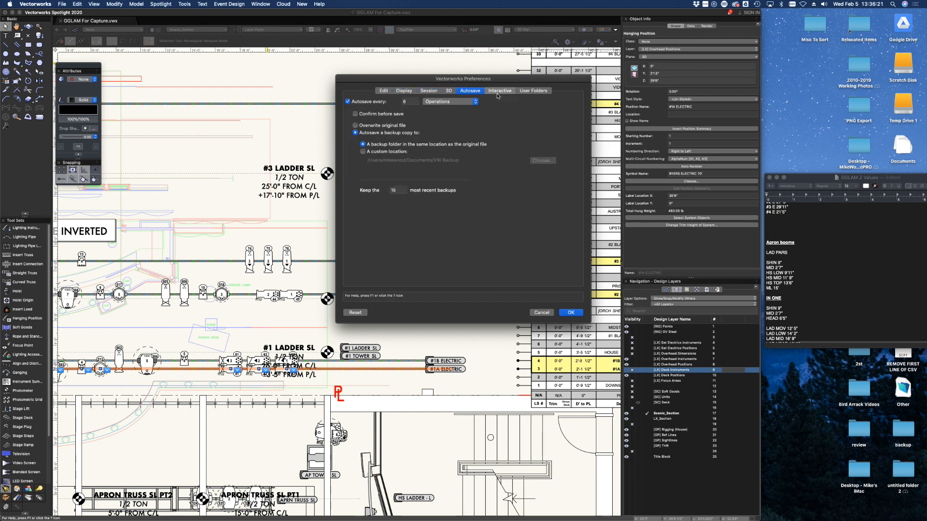
click(538, 91)
click(540, 313)
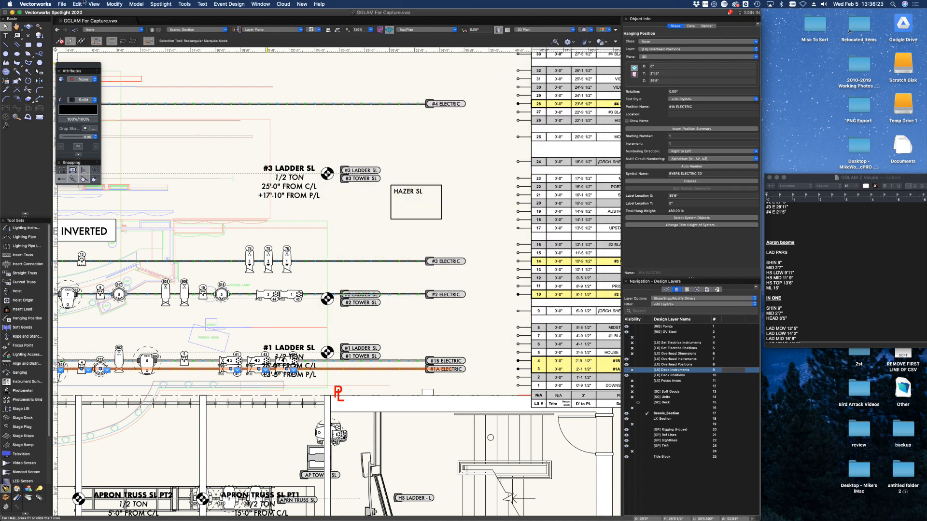
click(35, 4)
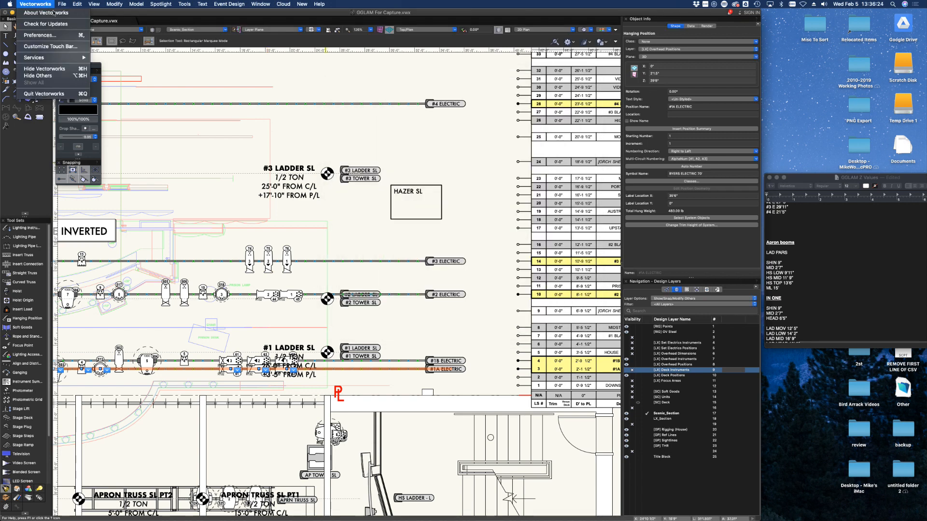
click(71, 35)
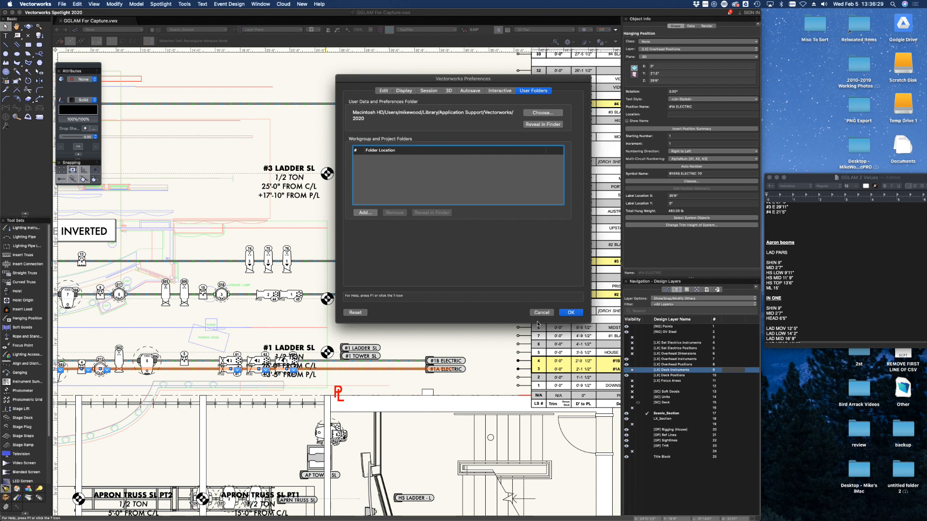
click(541, 313)
- Open the Spotlight preferences and examine the list of lighting device parameters
click(36, 3)
mouse_move(62, 4)
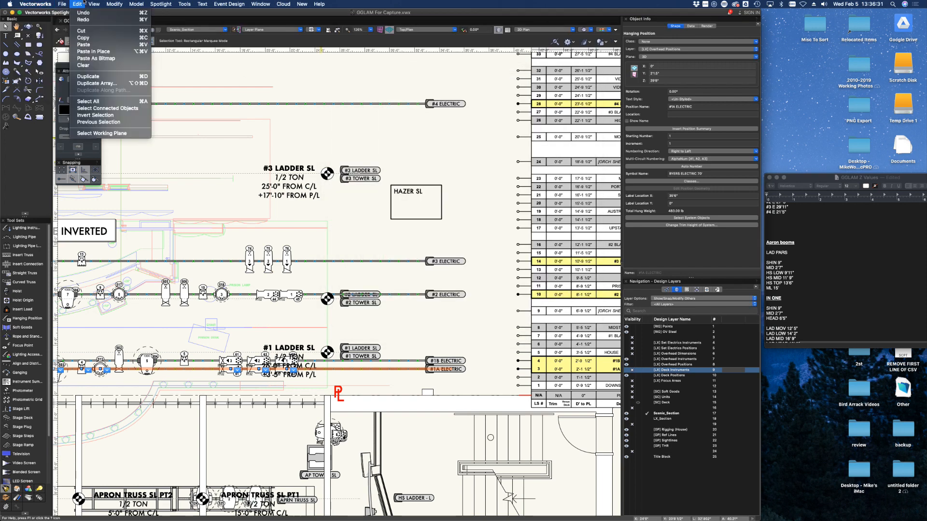
mouse_move(121, 104)
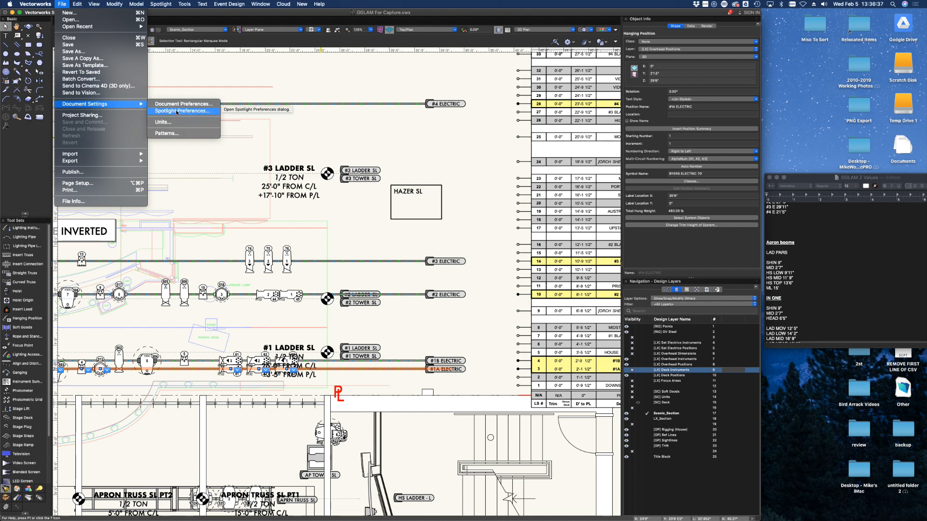
click(177, 111)
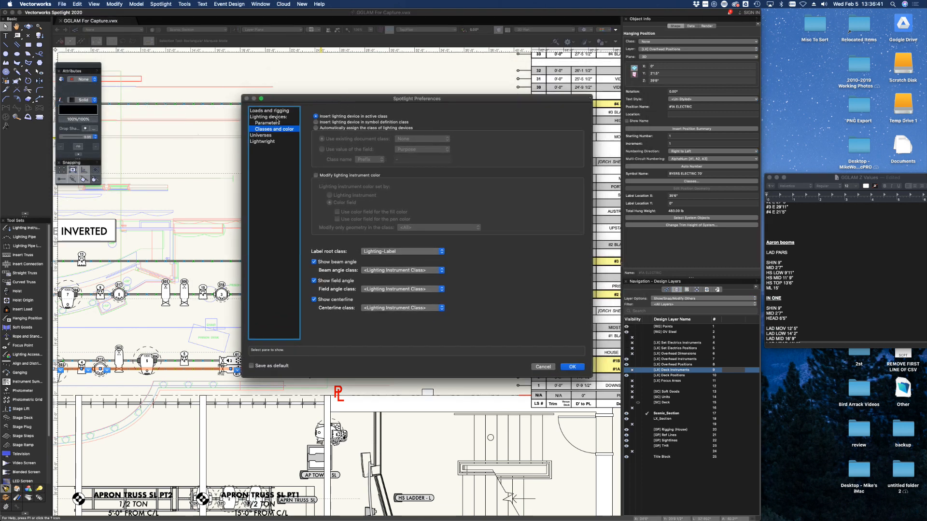
click(274, 123)
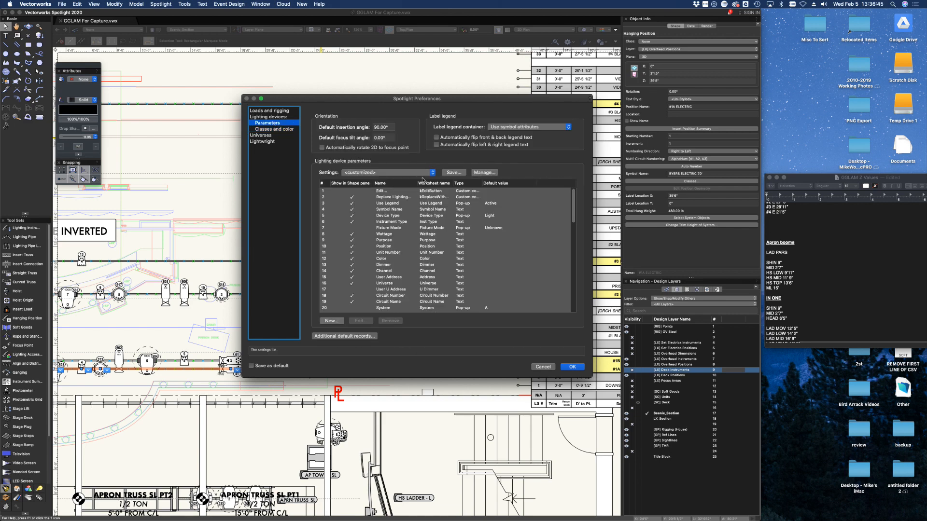
scroll(439, 261, down, 3)
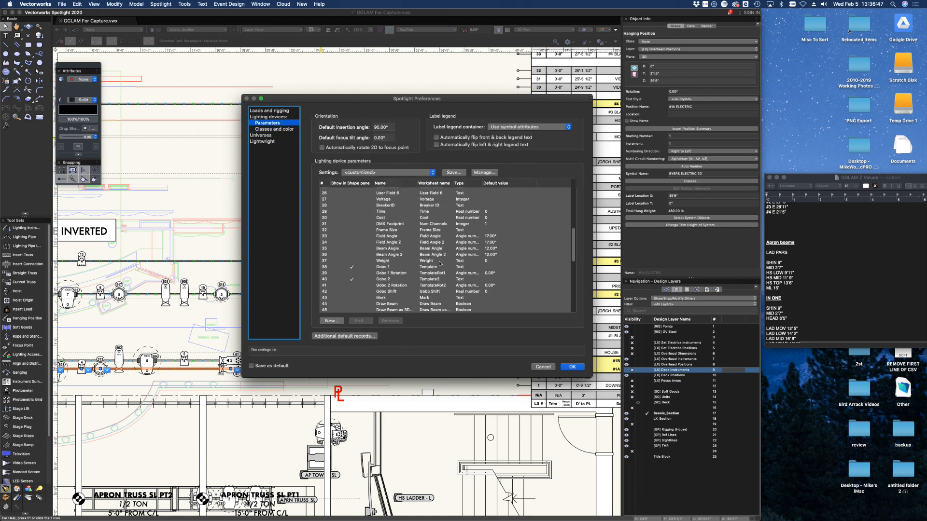
scroll(439, 261, up, 3)
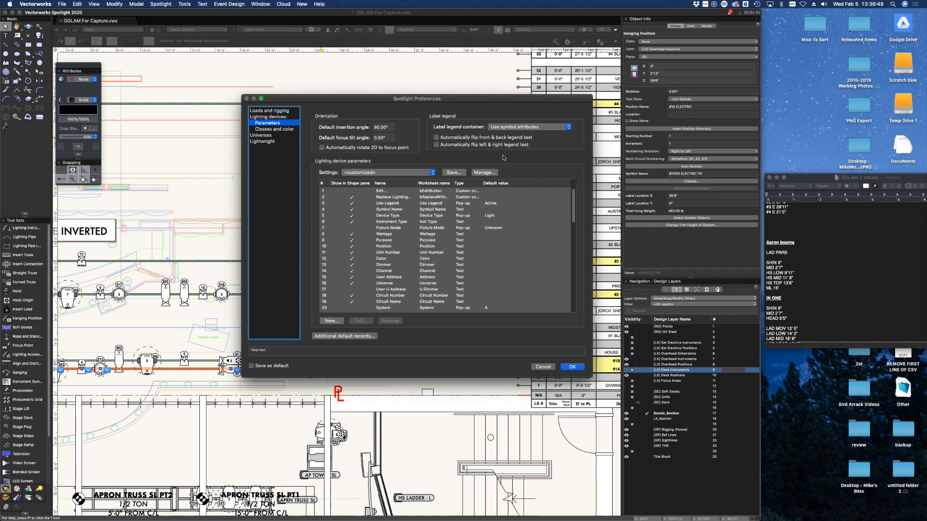
- Widen the Spotlight preferences and the parameter list's name columns, review the Classes and color settings, and cancel the dialog
click(520, 127)
click(521, 104)
drag(592, 108, 660, 107)
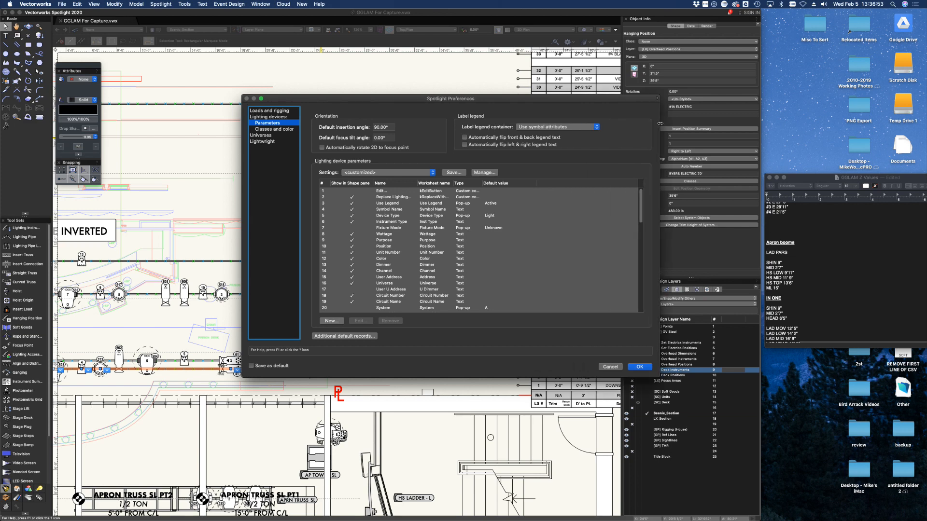
drag(417, 188, 507, 190)
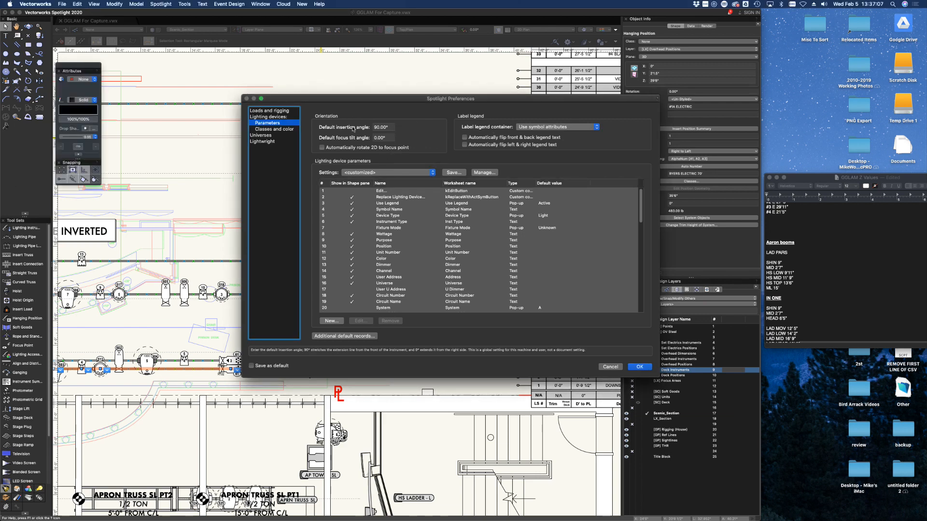
click(262, 130)
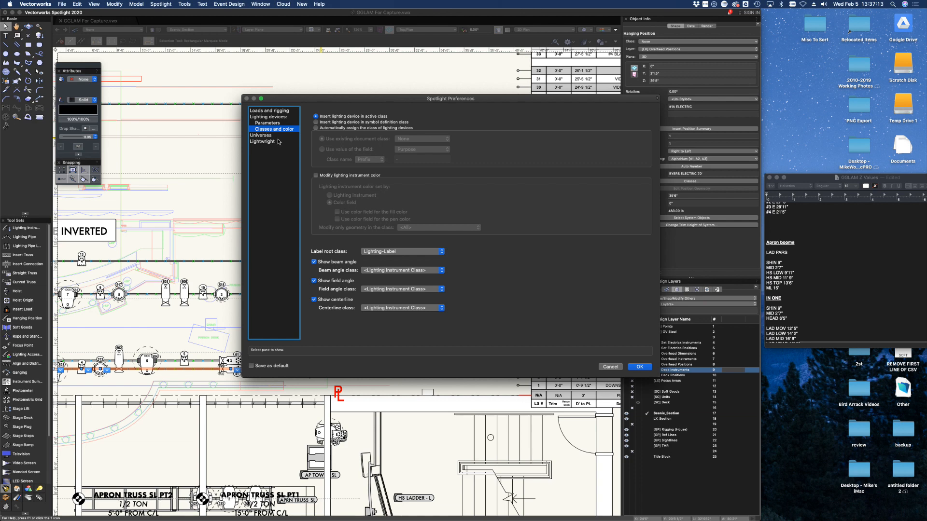
click(606, 366)
- Open the Document Preferences, review the Display settings, and close the dialog
click(155, 4)
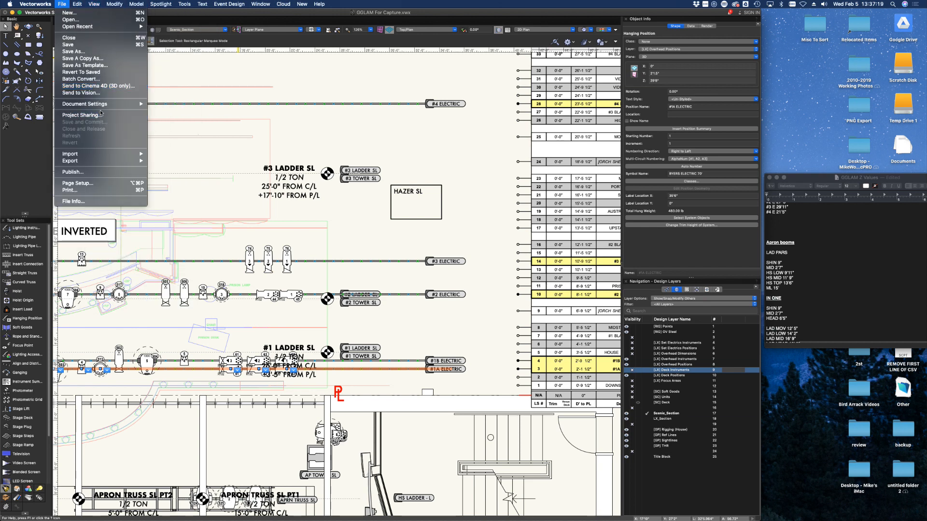
mouse_move(101, 106)
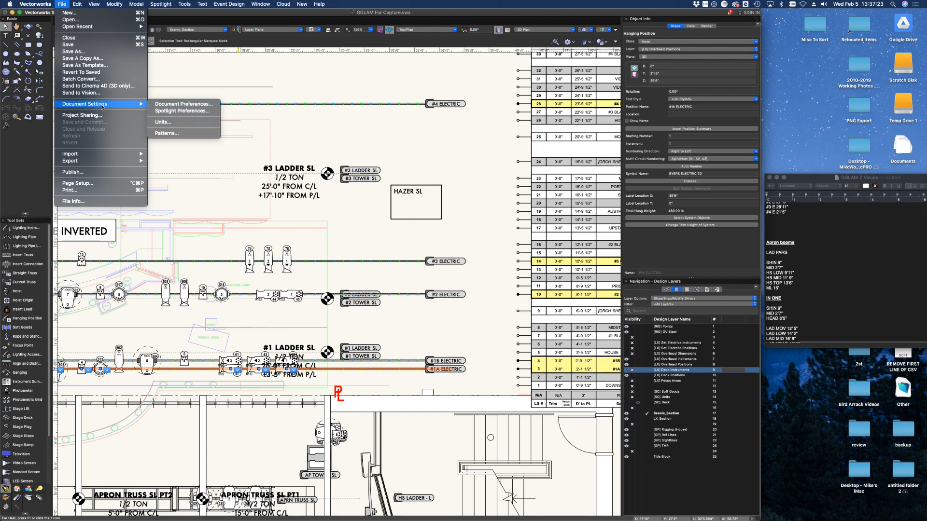
click(156, 105)
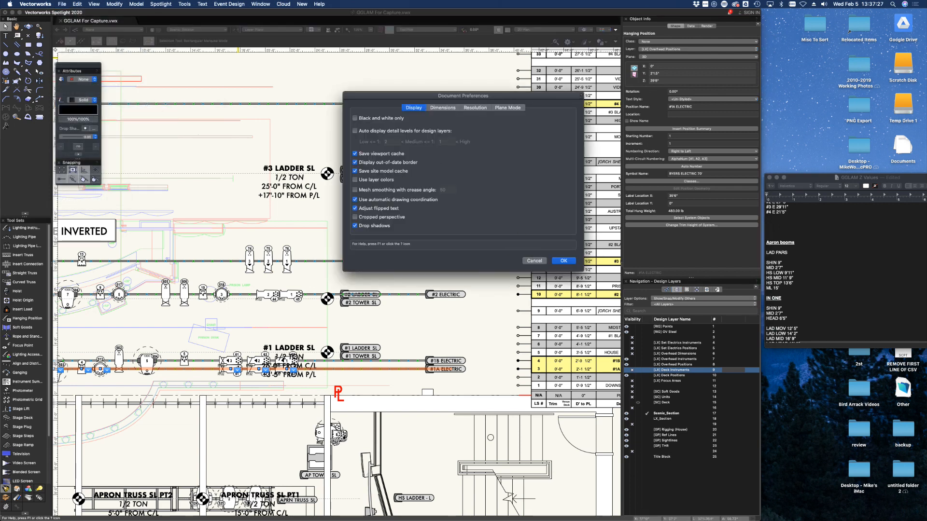
click(562, 261)
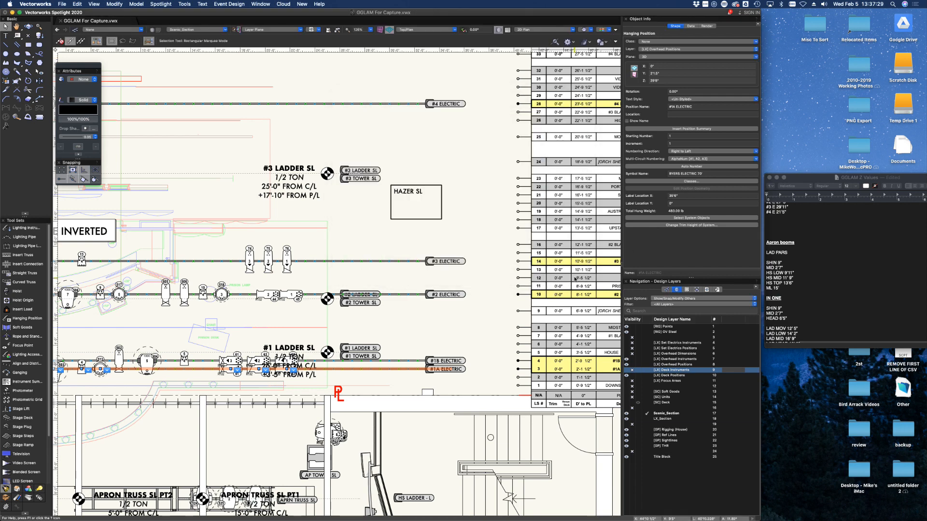
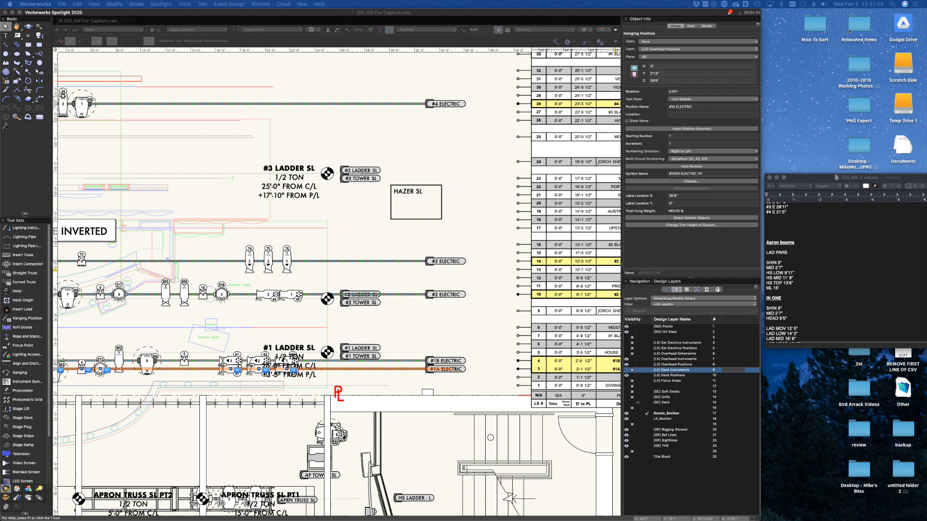
- Search the web in Chrome for "turn off snapping lighting position vectorworks" and return to the Vectorworks drawing
key(ctrl+Left)
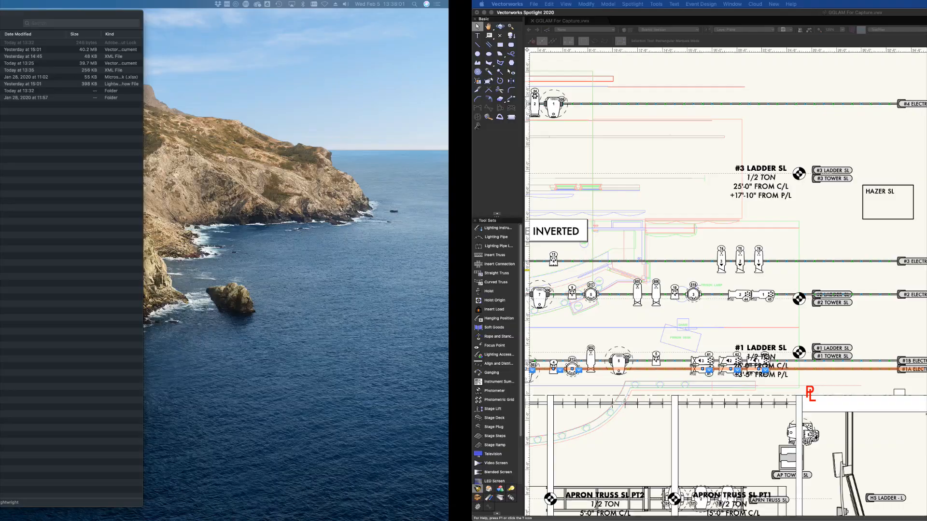
key(super+n)
key(super+alt+f)
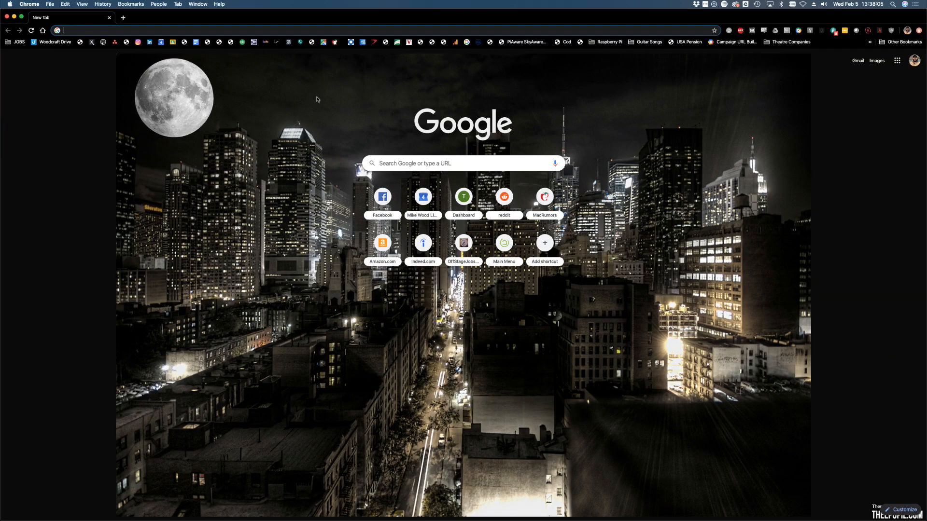
text(turn off snapping)
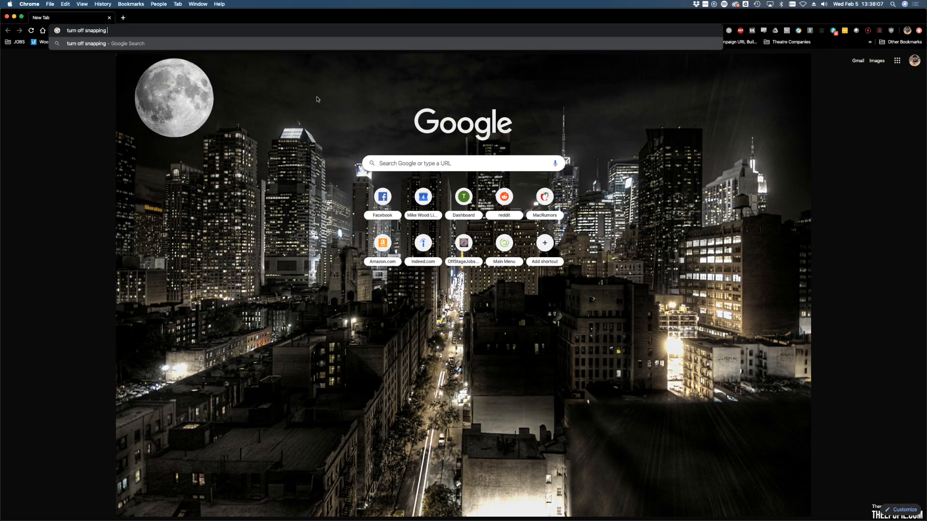
text( lighting position vectorw)
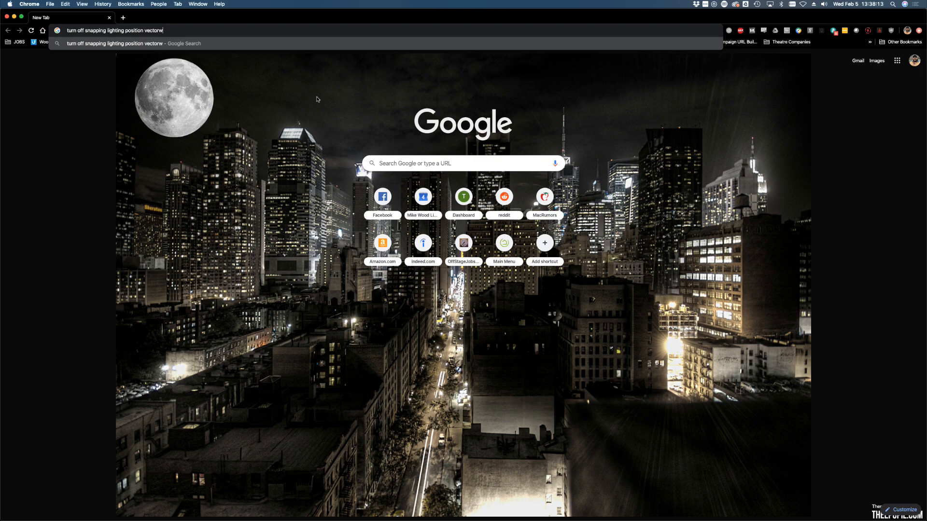
text(orks)
key(Return)
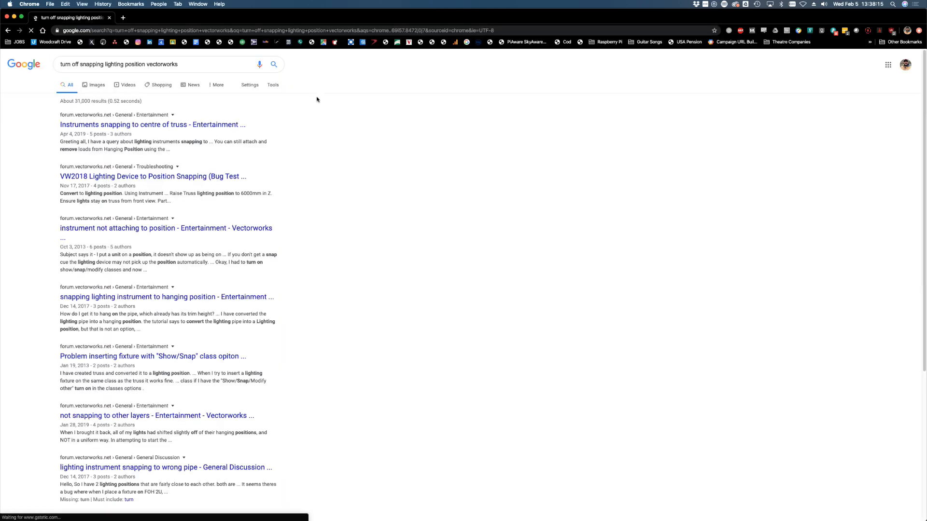
key(ctrl+Up)
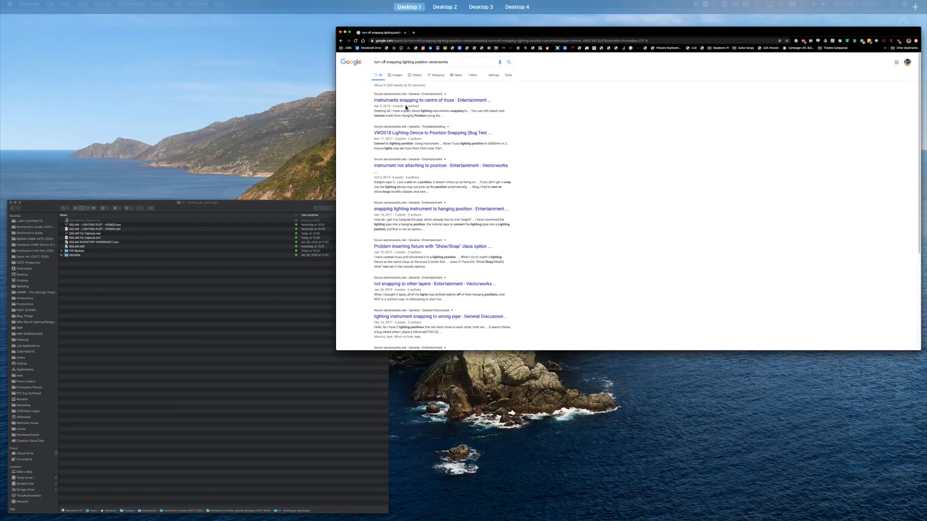
click(389, 256)
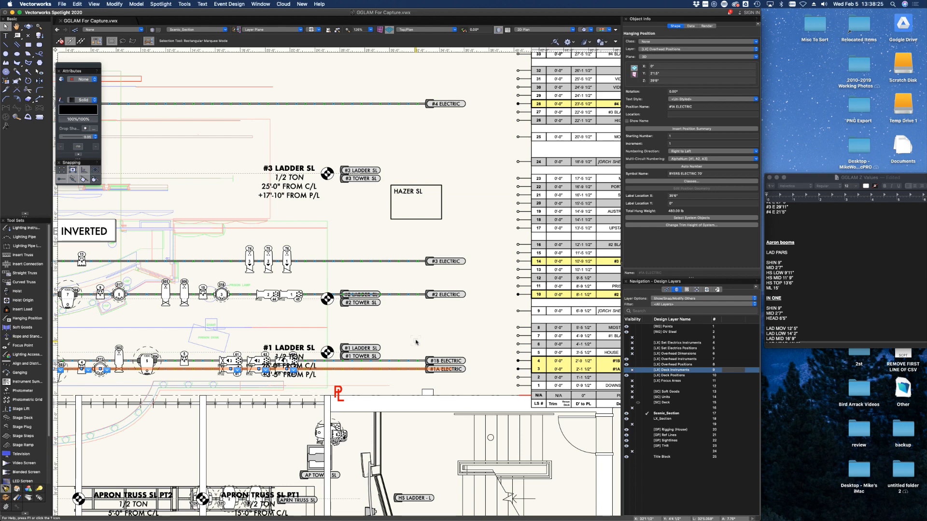
- Review the Spotlight preferences' lighting device parameters, including the additional default records, and cancel the dialog
click(62, 4)
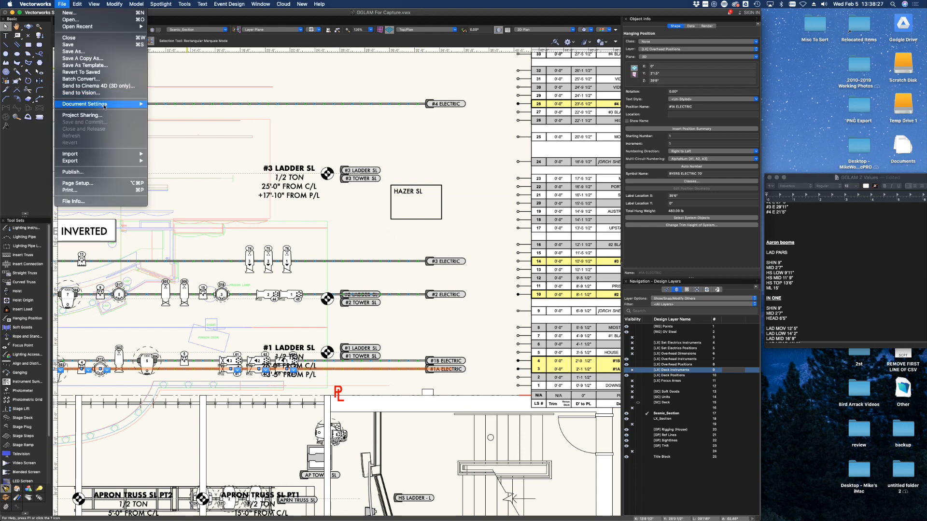
mouse_move(103, 108)
click(181, 110)
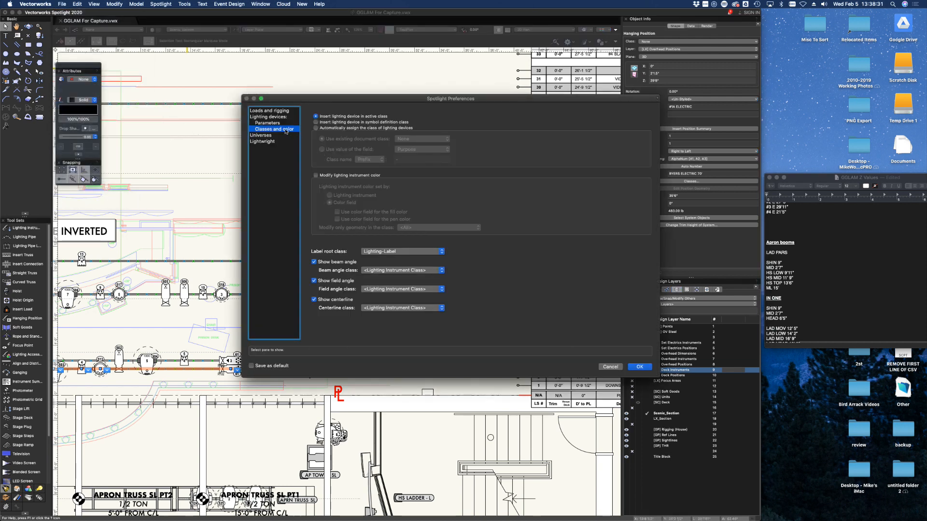
click(270, 123)
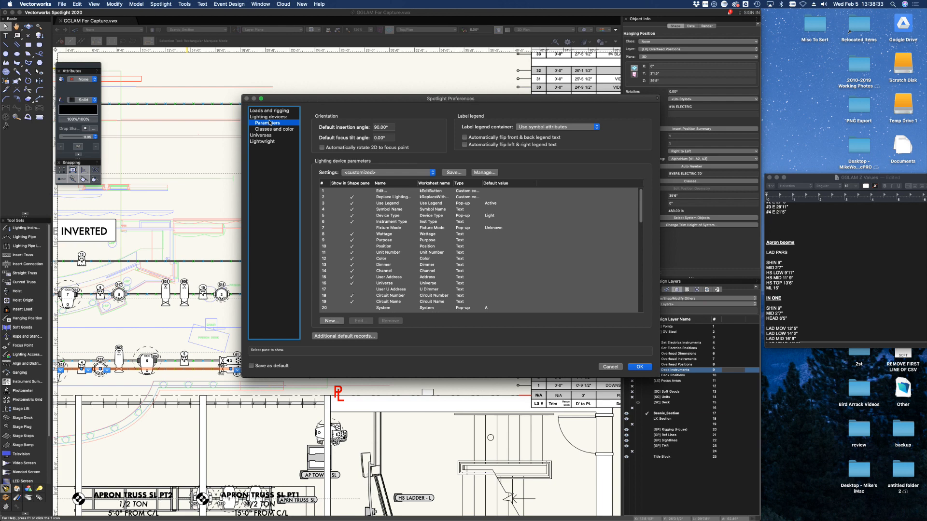
scroll(396, 249, down, 7)
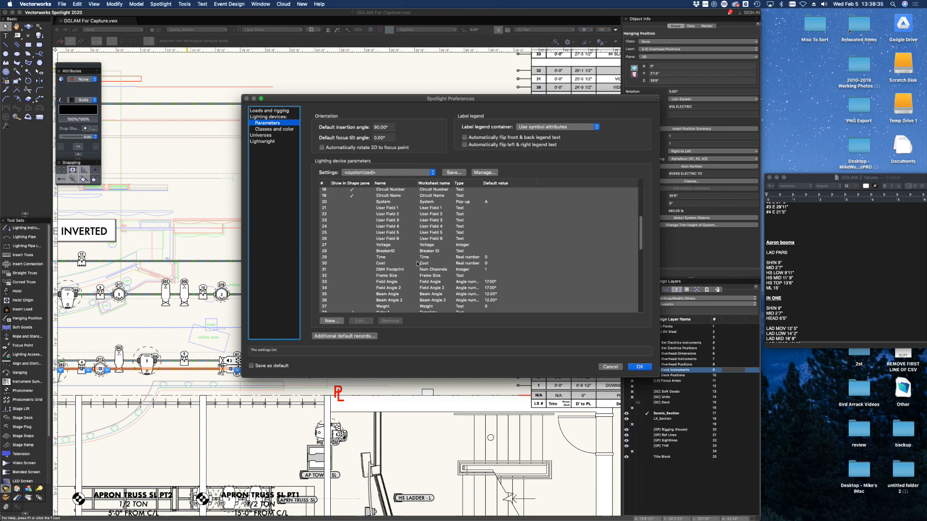
click(362, 336)
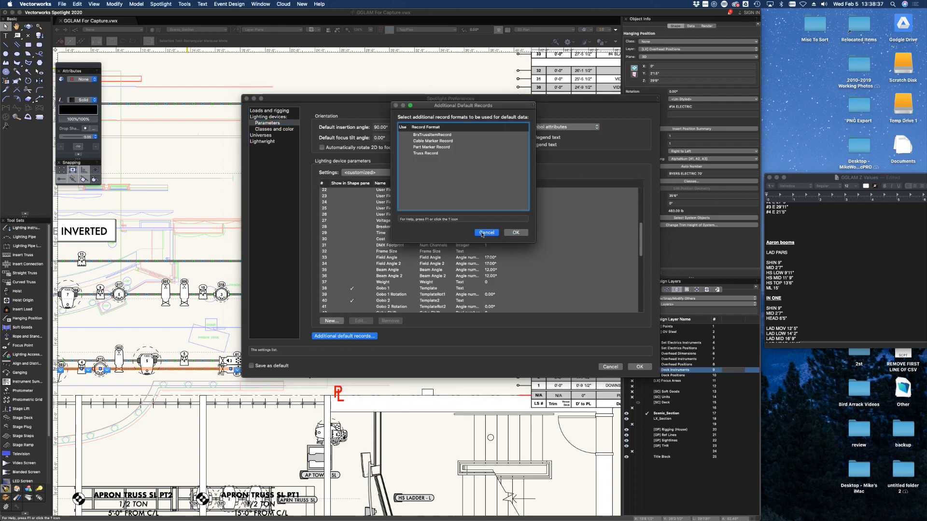
click(516, 233)
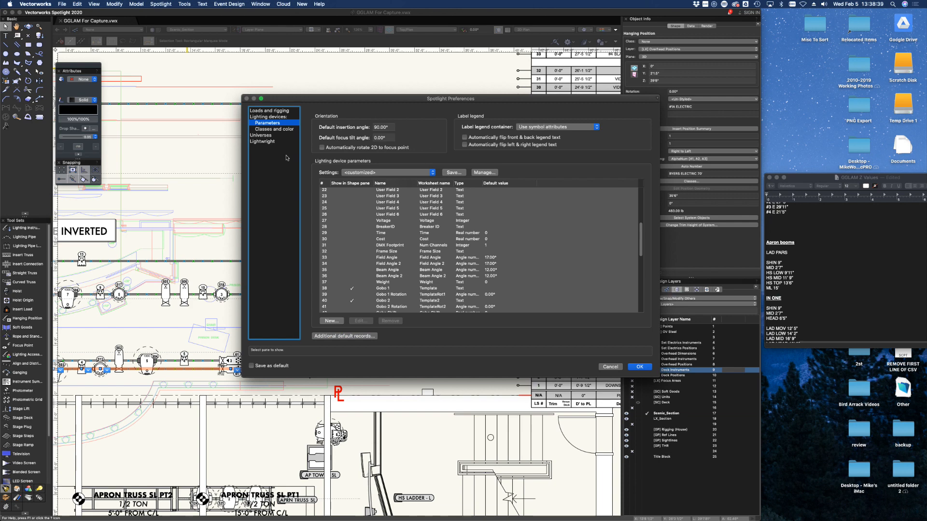
click(609, 368)
- Search the Vectorworks help for "pick rad" and clear part of the query
click(323, 3)
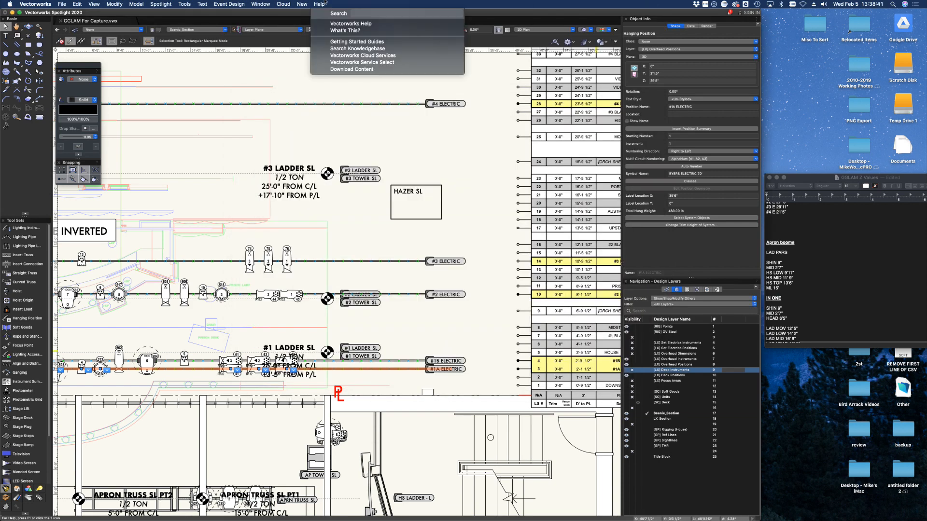
text(pick rad)
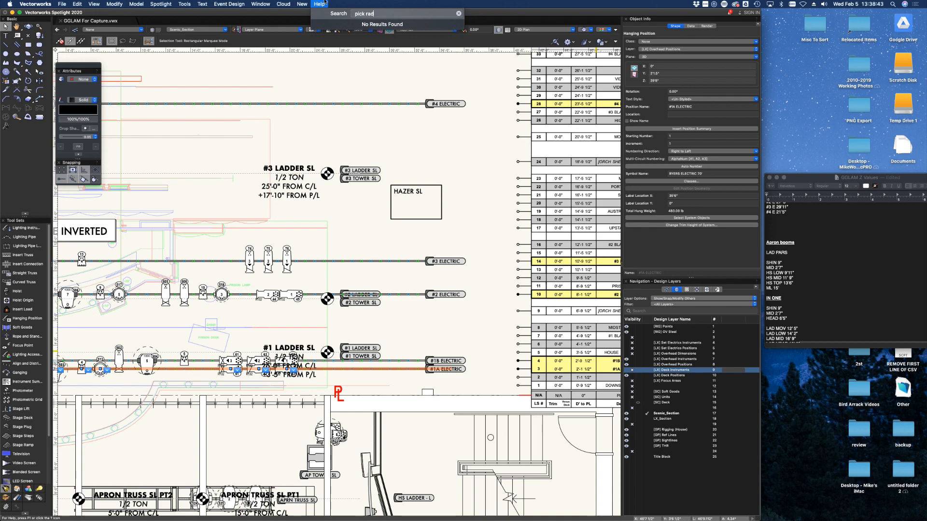
key(BackSpace)
key(BackSpace)
key(BackSpace)
key(BackSpace)
- Switch to Chrome, open the forum topic "Instruments snapping to centre of truss" from the search results and read its replies
key(ctrl+Up)
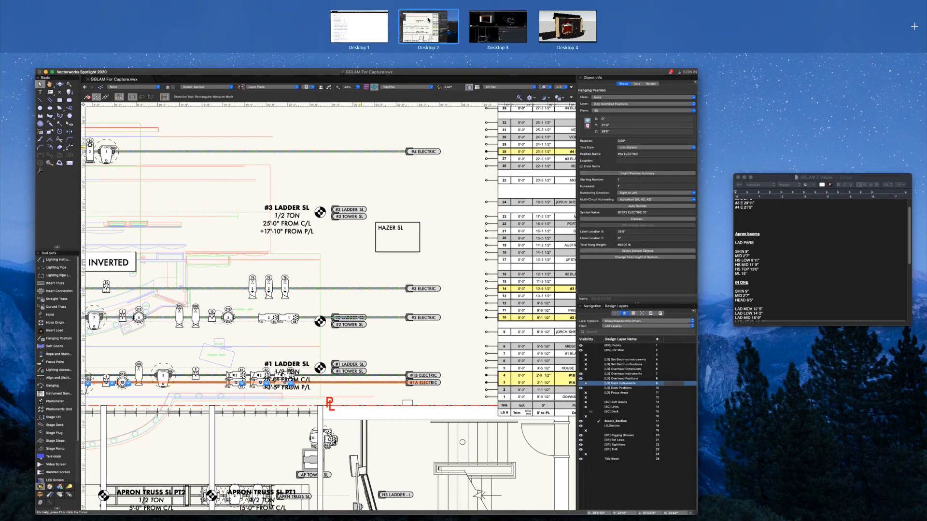
click(342, 29)
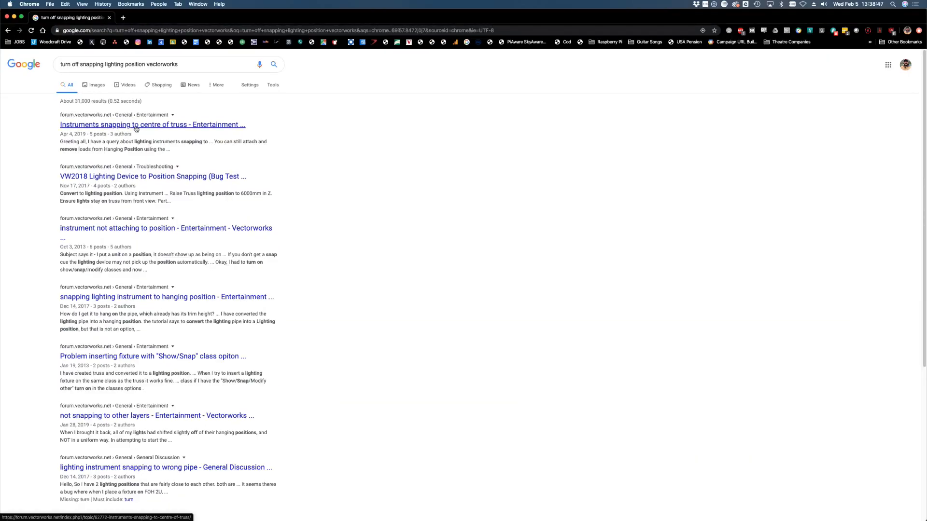
click(137, 127)
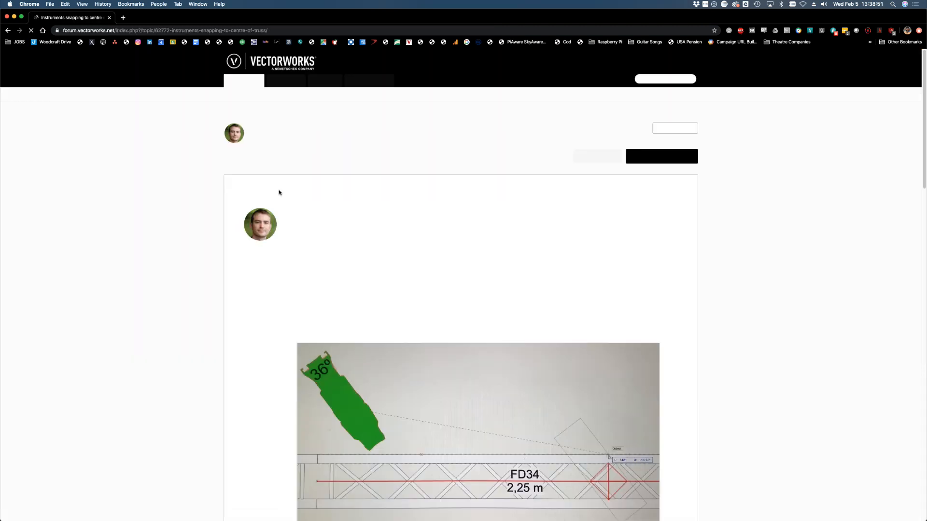
scroll(290, 238, down, 2)
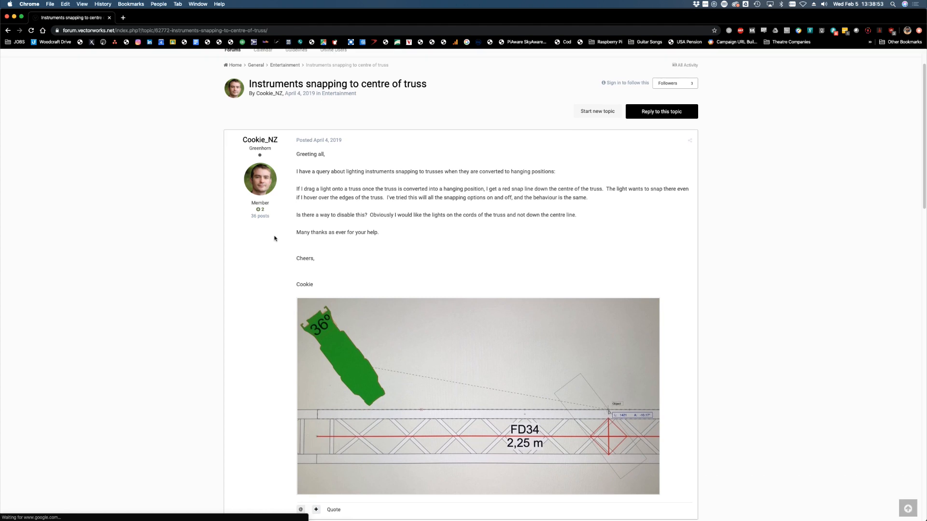
scroll(217, 240, down, 5)
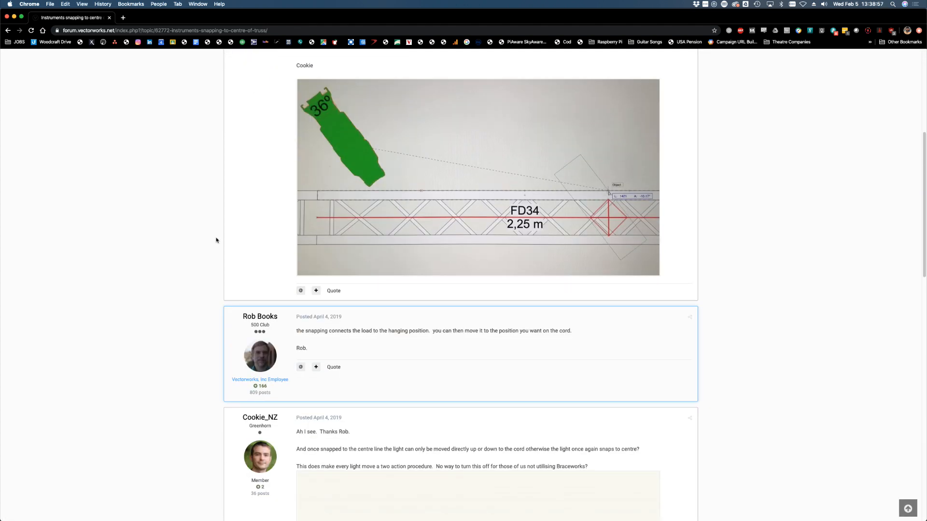
scroll(216, 240, down, 4)
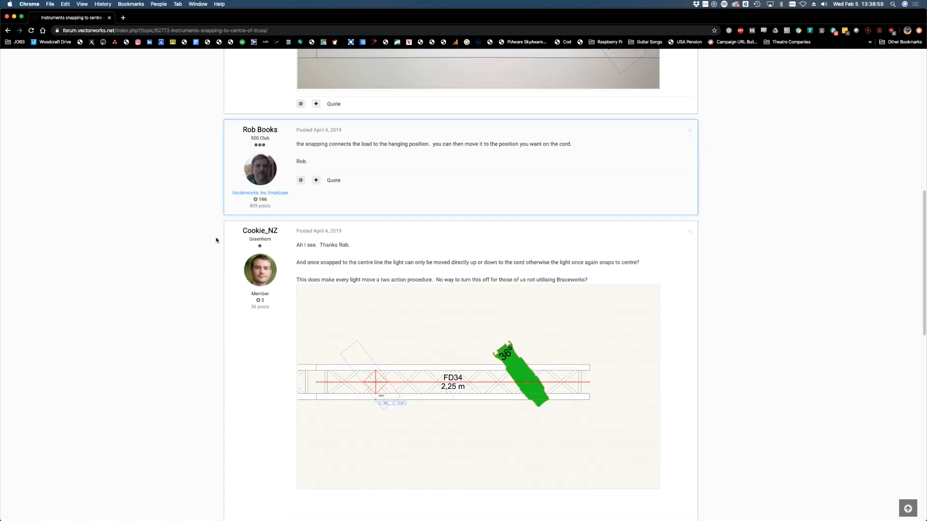
scroll(216, 240, down, 7)
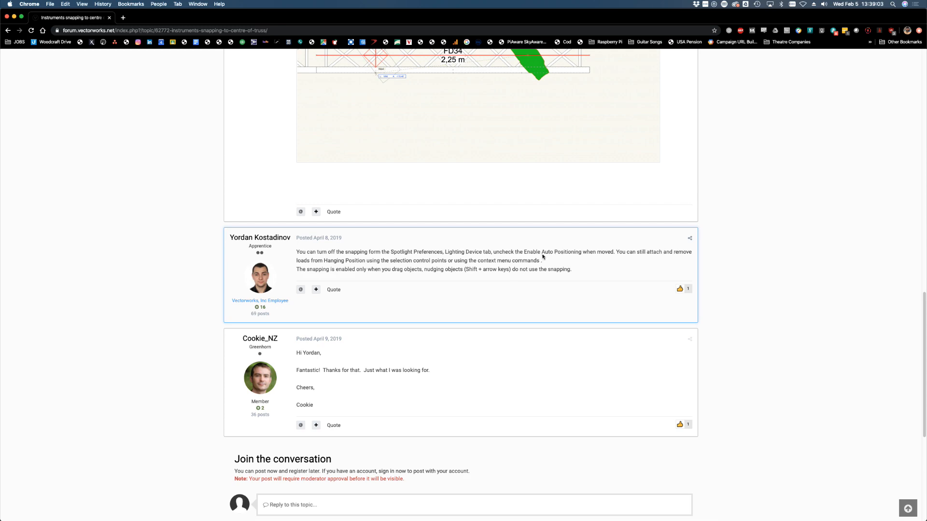
- Return to Vectorworks and set the Spotlight preferences for Loads and rigging so auto positioning is off when created and when moved
key(ctrl+Up)
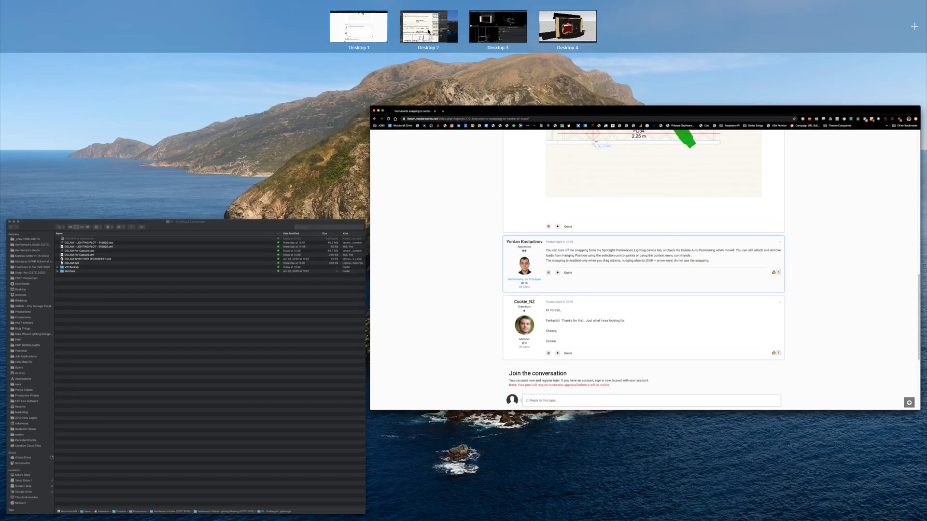
click(425, 24)
click(63, 4)
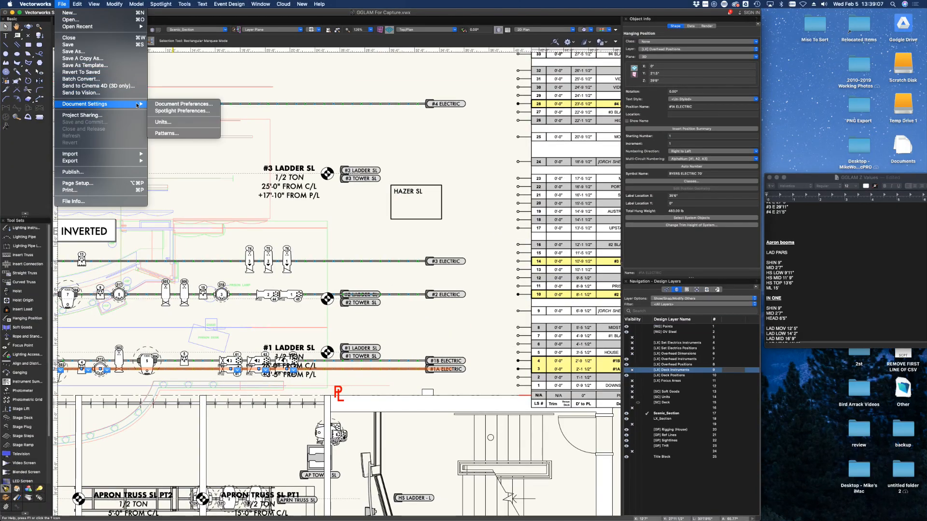
click(392, 172)
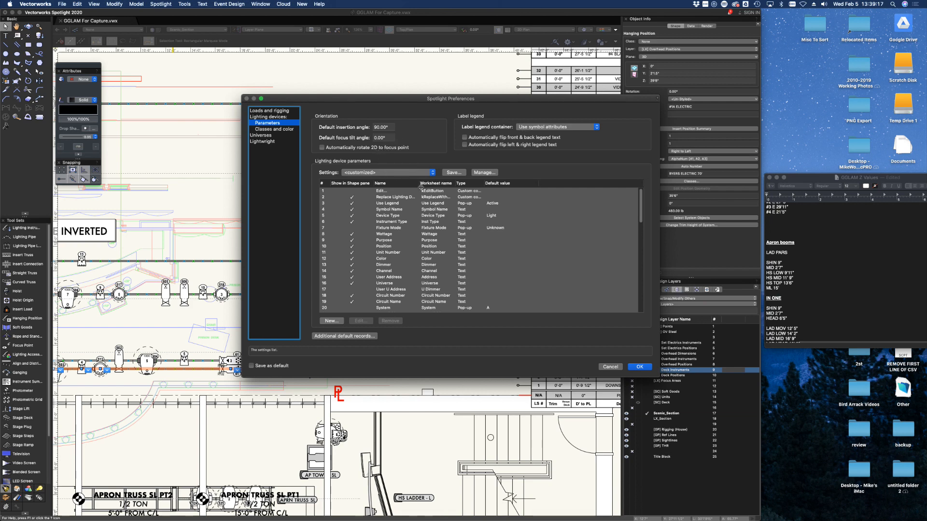
click(278, 130)
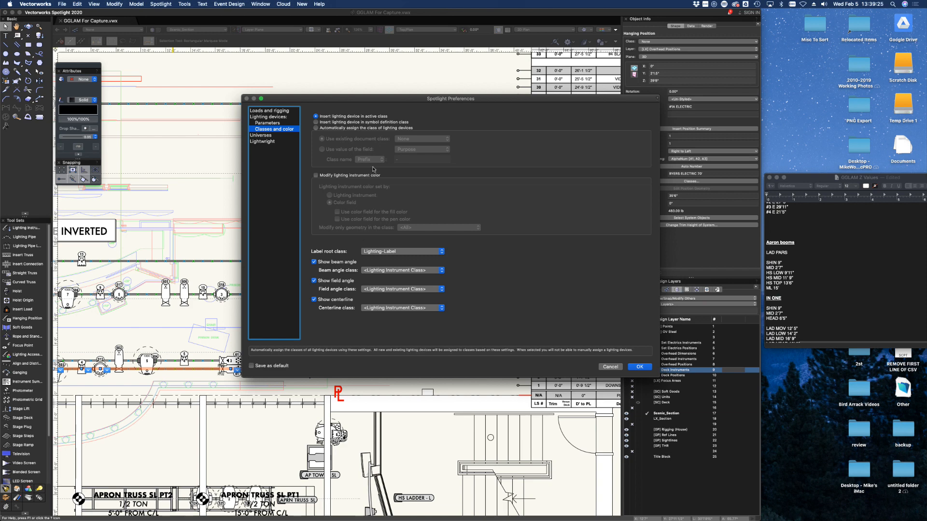
click(275, 111)
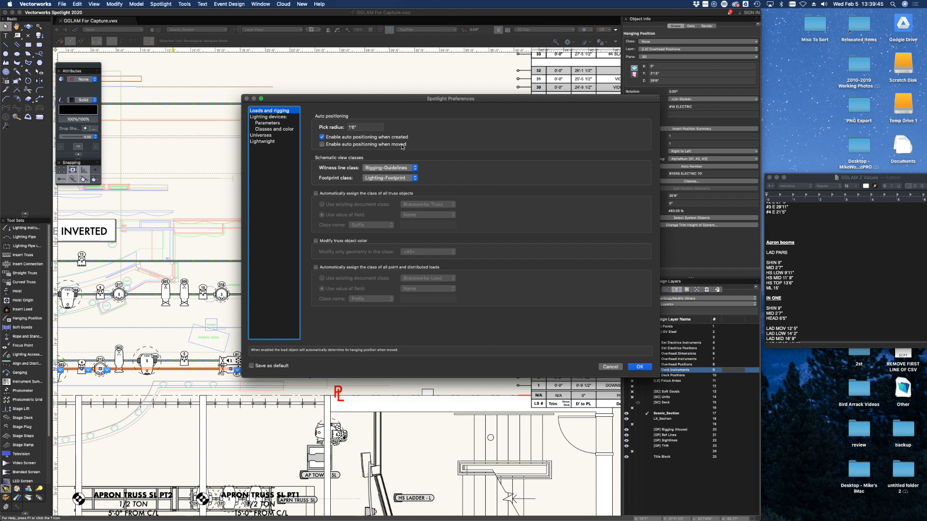
click(322, 138)
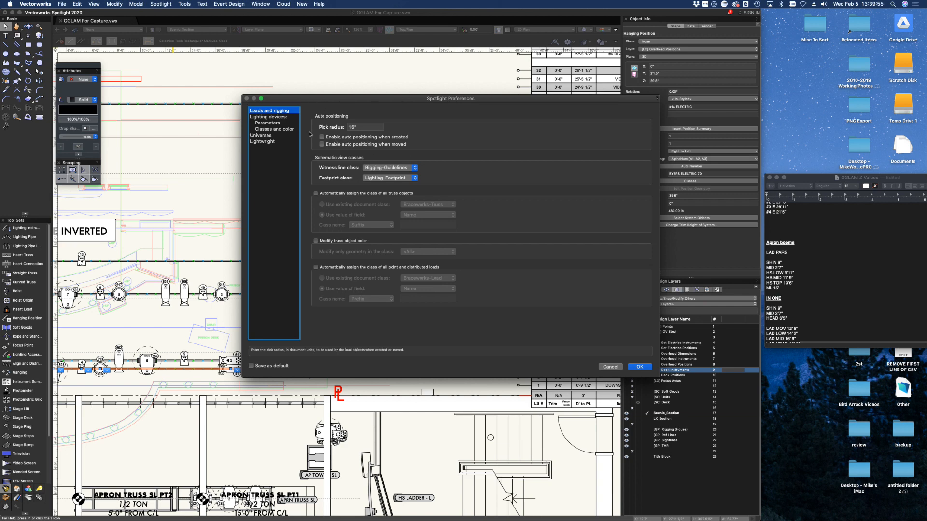
click(640, 367)
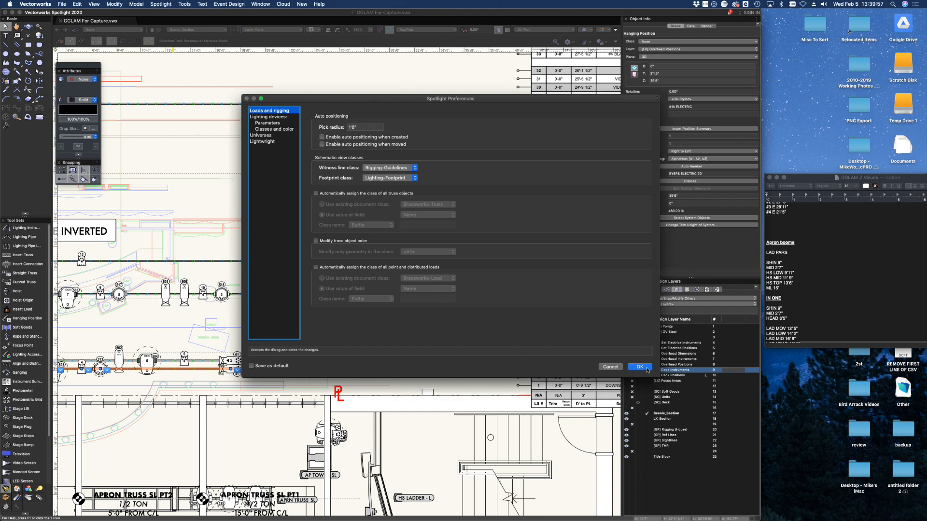
- Move the three stage-left ladder instrument groups from above the plan onto the #1, #2 and #3 Ladder SL positions
scroll(442, 322, down, 8)
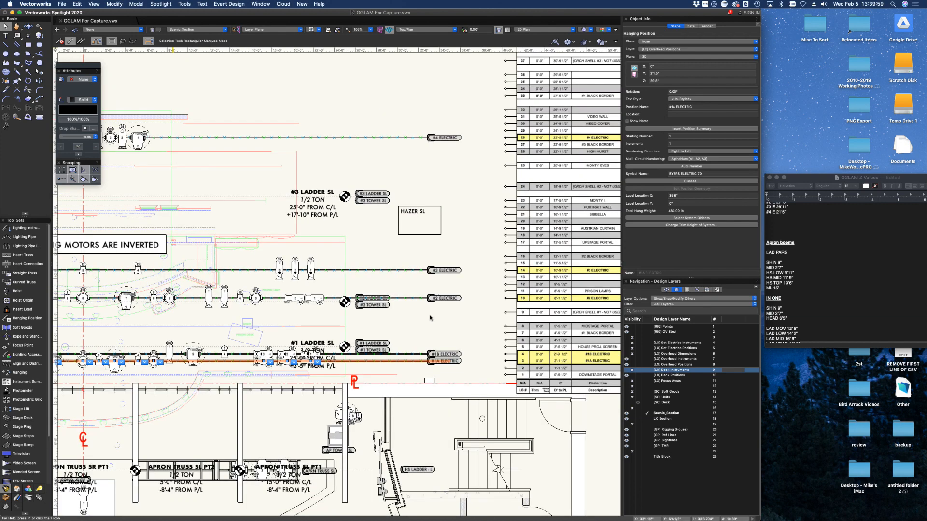
scroll(423, 143, up, 1)
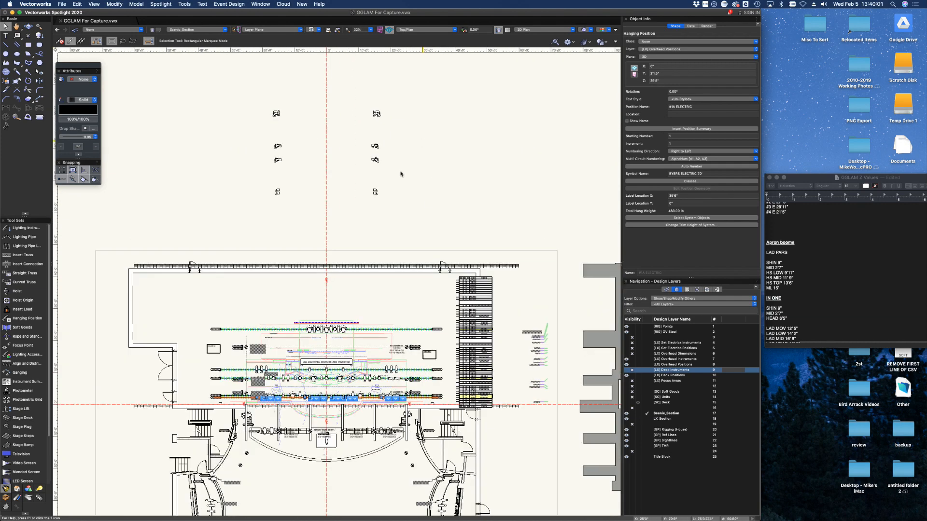
drag(403, 174, 349, 93)
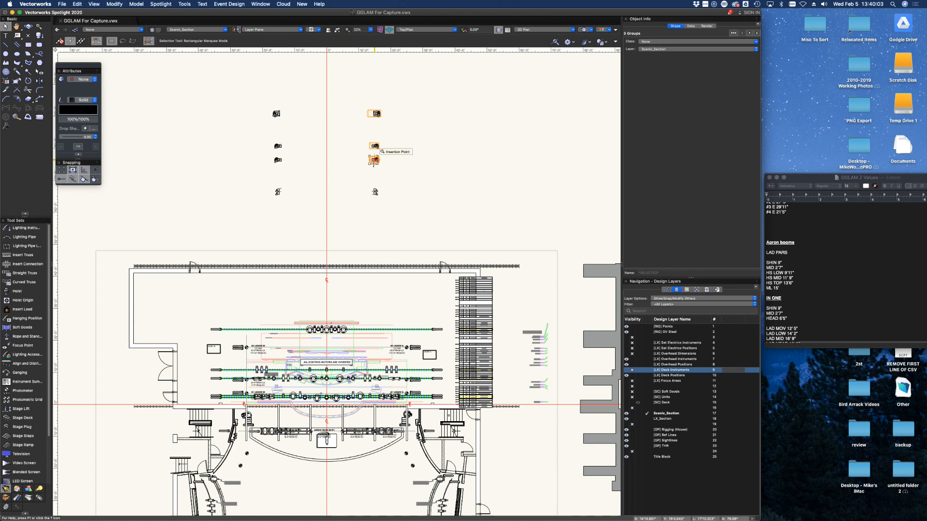
drag(374, 160, 407, 397)
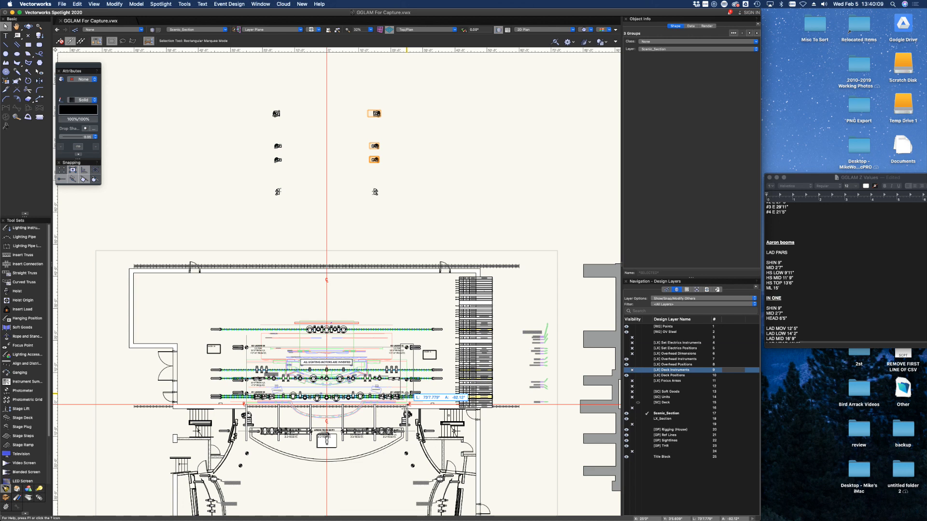
drag(408, 399, 409, 399)
scroll(411, 394, up, 6)
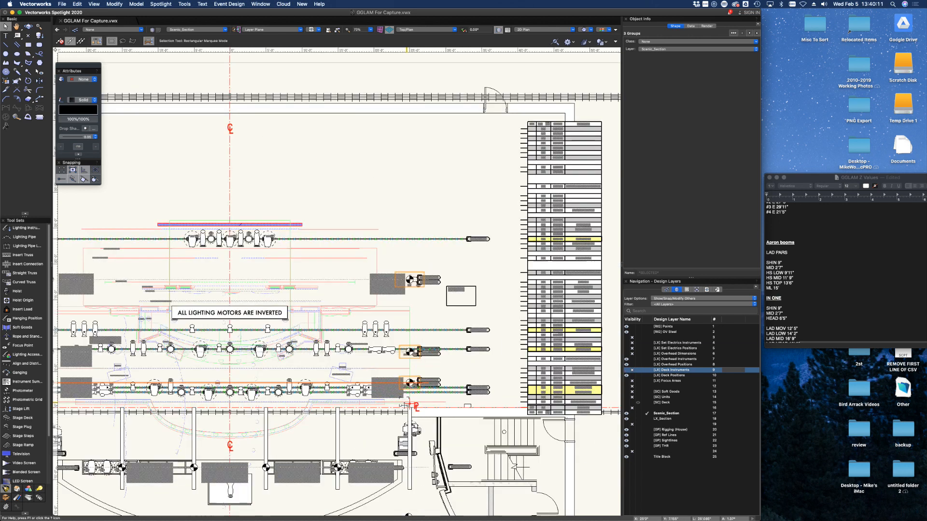
scroll(411, 389, up, 5)
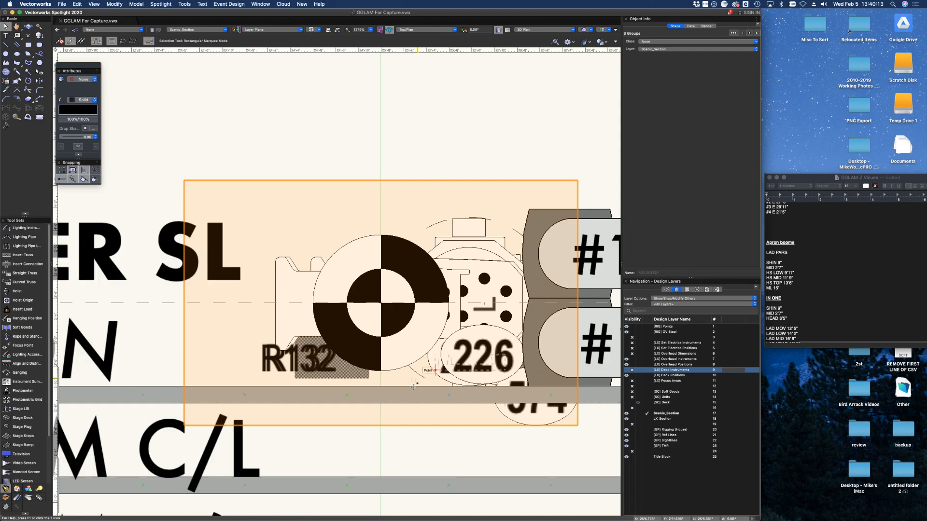
- Move the three stage-right ladder instrument groups from above the plan onto the #1, #2 and #3 Ladder SR positions and deselect them
scroll(436, 350, down, 2)
scroll(435, 349, down, 10)
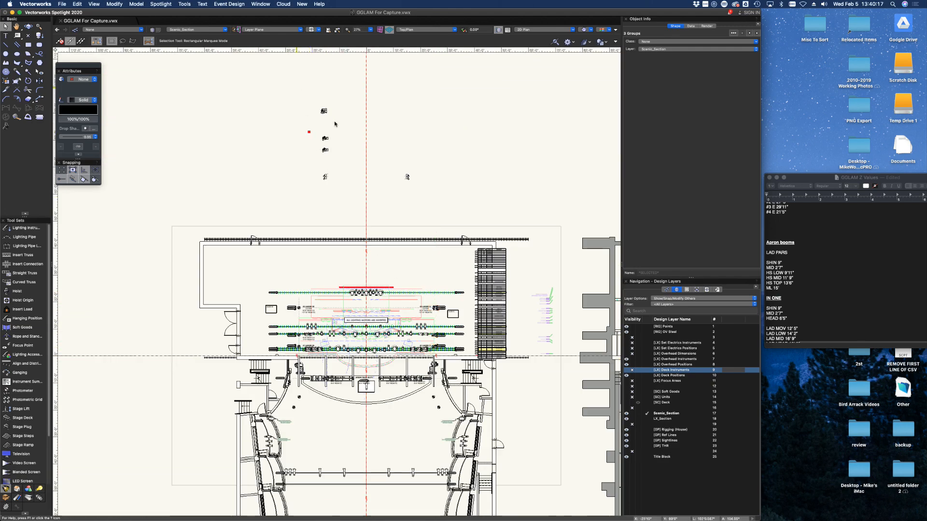
drag(296, 87, 299, 348)
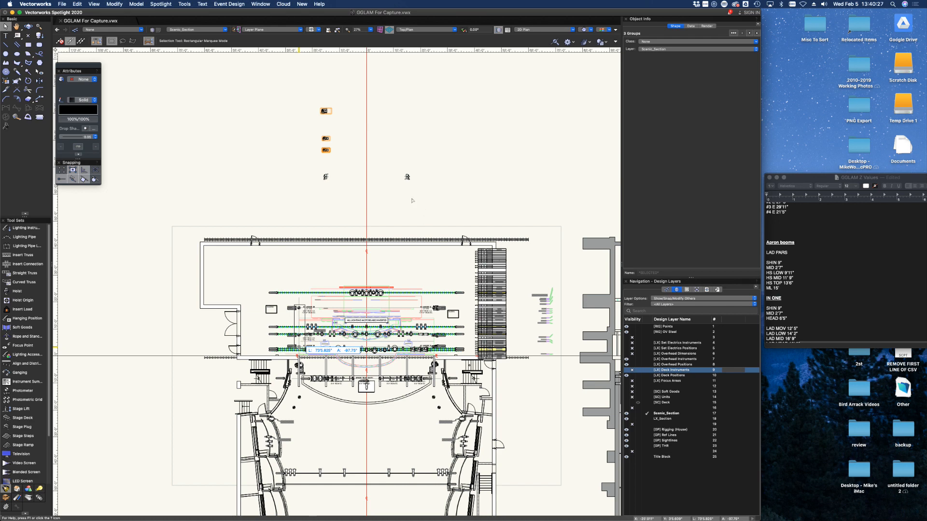
click(438, 207)
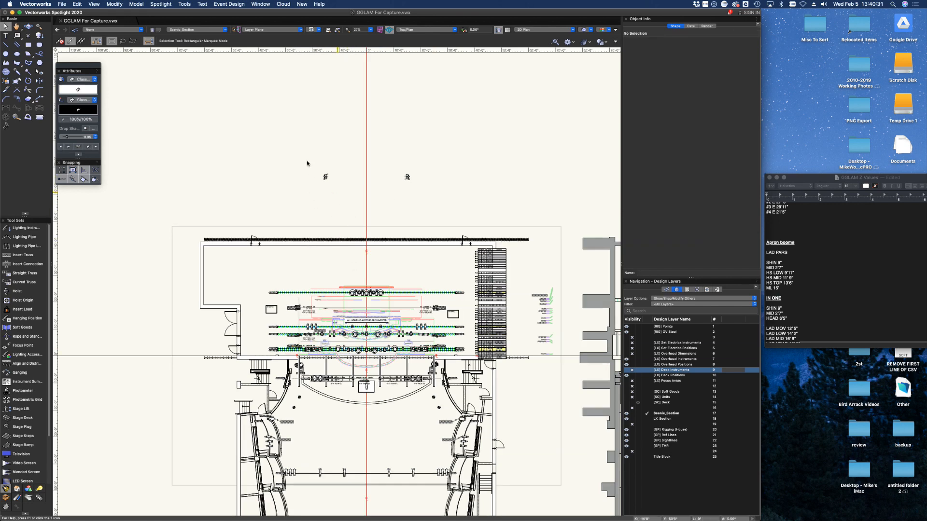
- Move the remaining stage-right instrument group onto the HS Ladder - R position and adjust it to line up with the instruments there
drag(325, 177, 291, 389)
scroll(291, 389, up, 5)
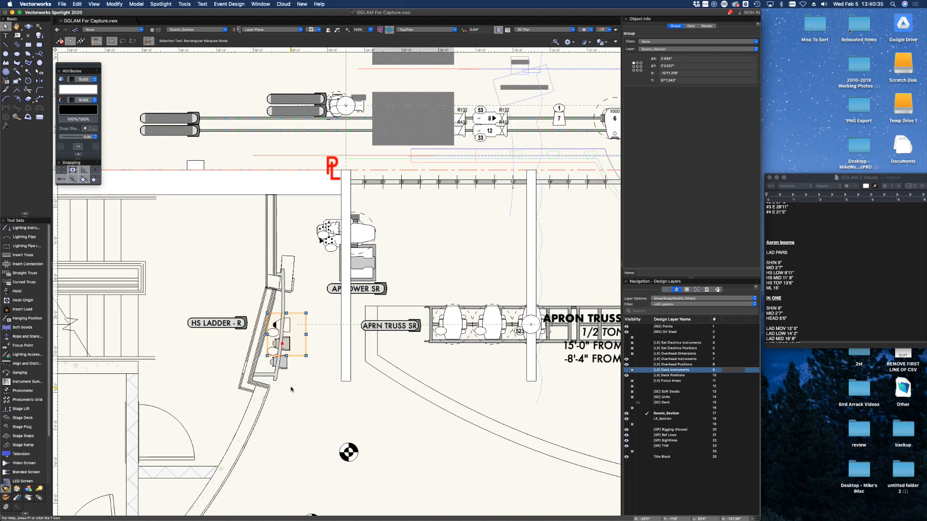
scroll(291, 389, up, 3)
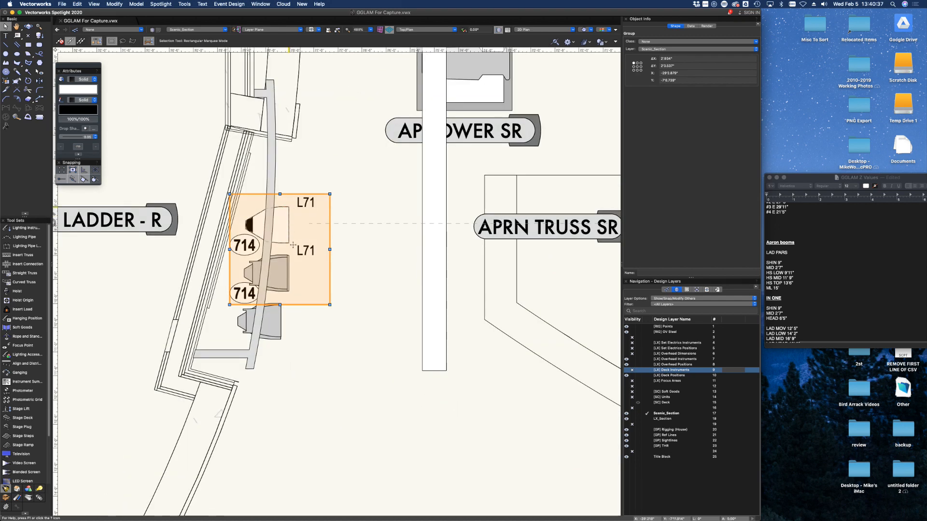
drag(293, 245, 288, 256)
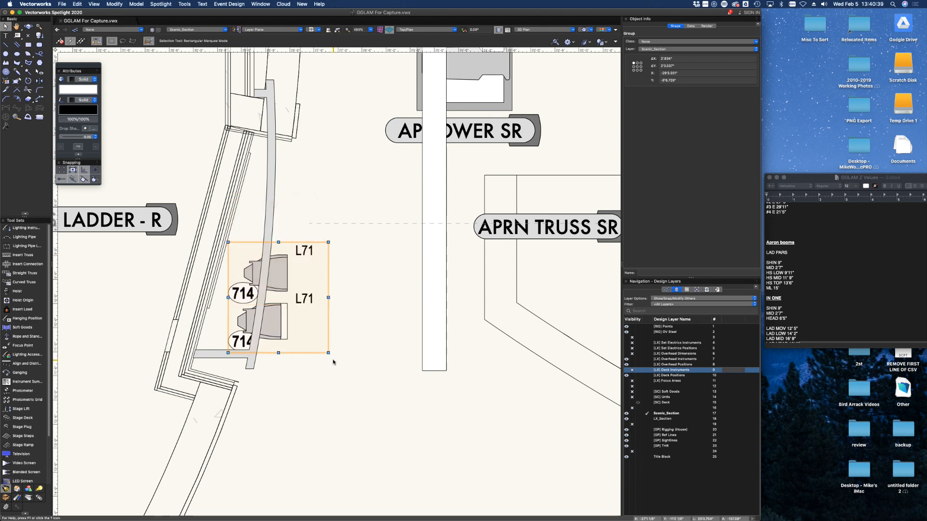
scroll(333, 363, down, 10)
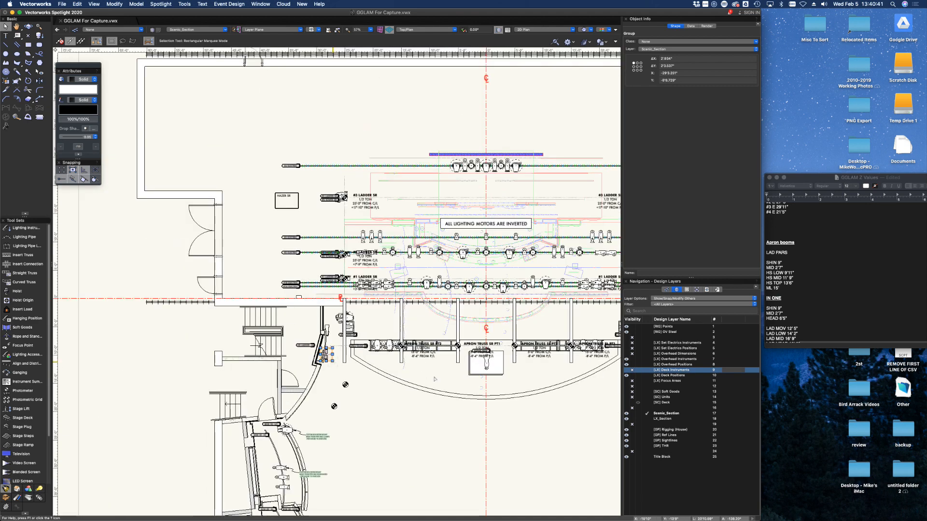
- Move the last instrument group from above the plan onto the stage-left HS Ladder position and deselect it
scroll(451, 171, up, 4)
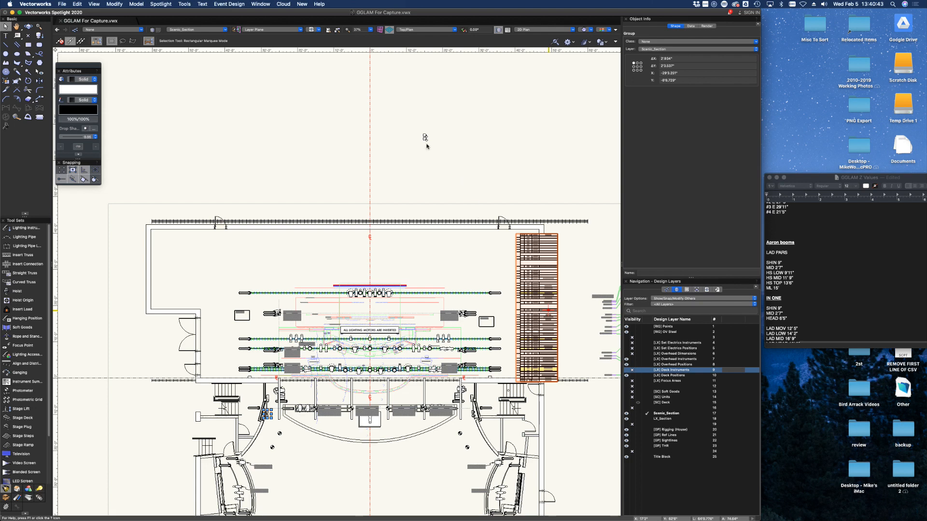
drag(423, 137, 472, 413)
click(491, 179)
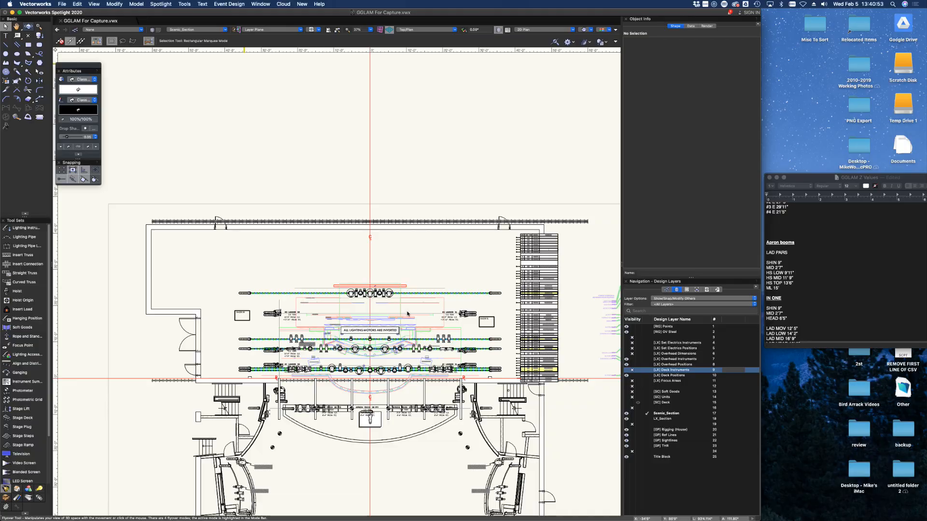
- Examine the placed ladder instruments in a 3D view with the Flyover tool and return to the Top/Plan view
shift+middle_drag(407, 314, 306, 264)
drag(265, 243, 356, 335)
drag(423, 311, 430, 348)
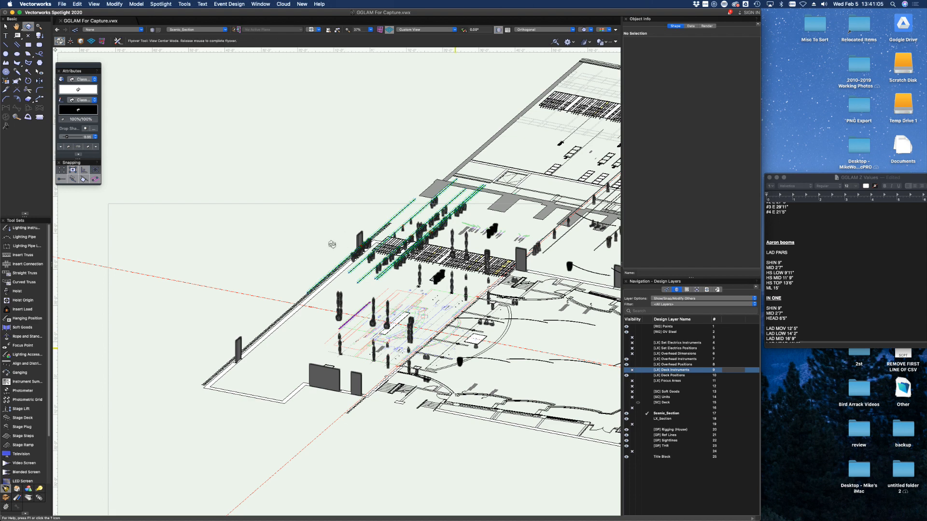
drag(332, 245, 356, 196)
drag(63, 6, 63, 6)
key(F5)
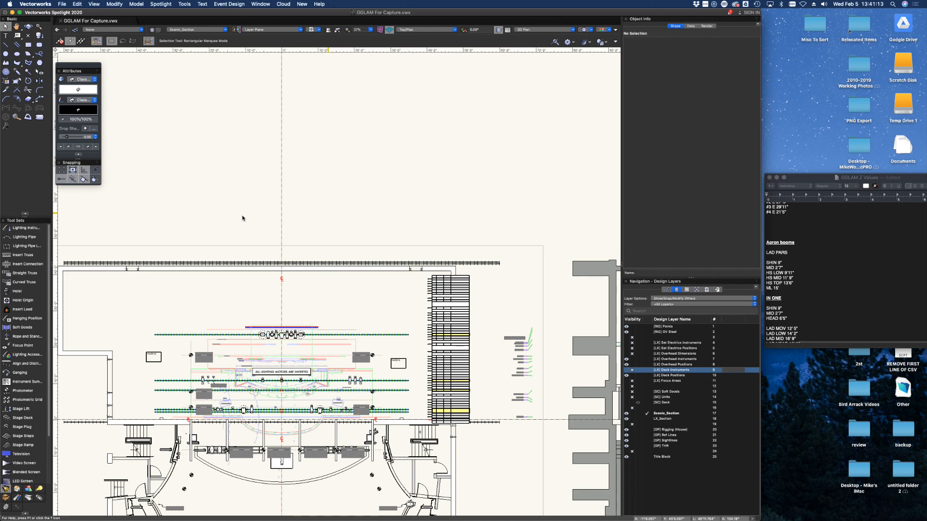
- Export the instrument data with all fields selected, field names as the first record and the Lightwright 4 format turned off
click(62, 4)
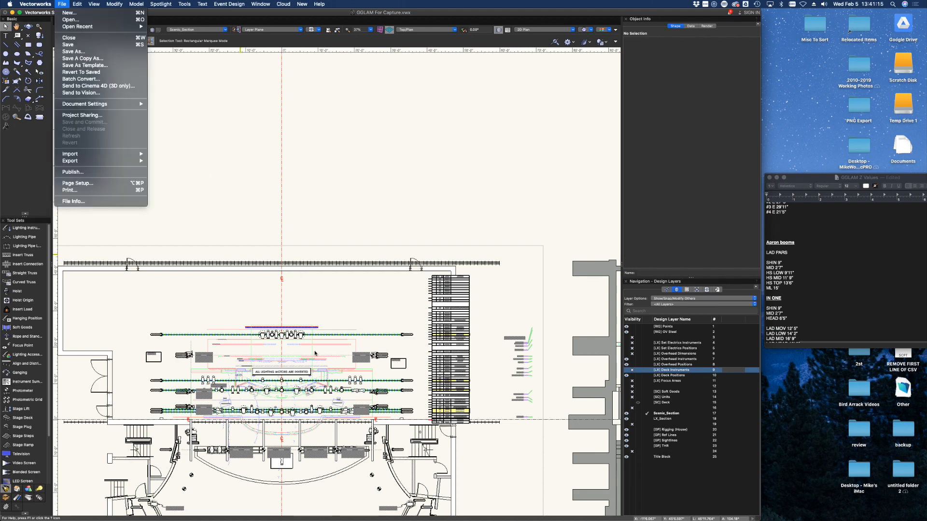
click(231, 228)
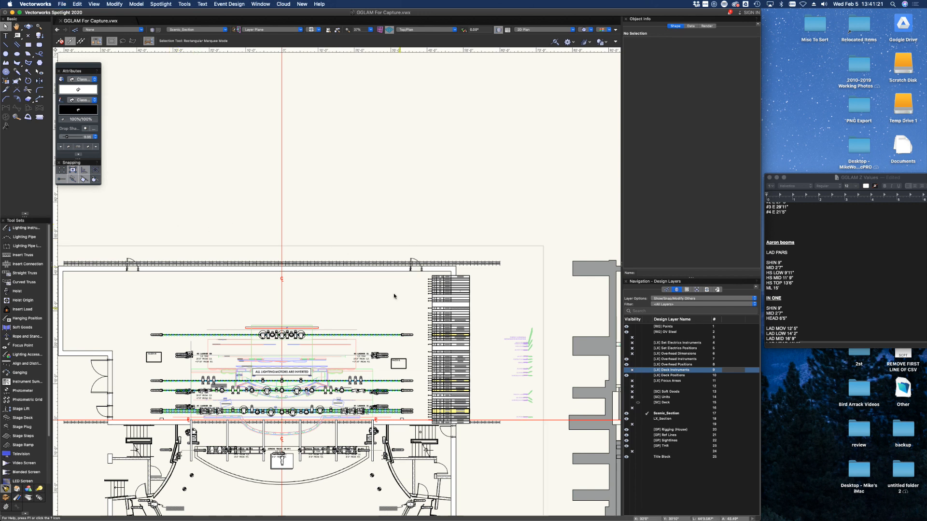
click(65, 4)
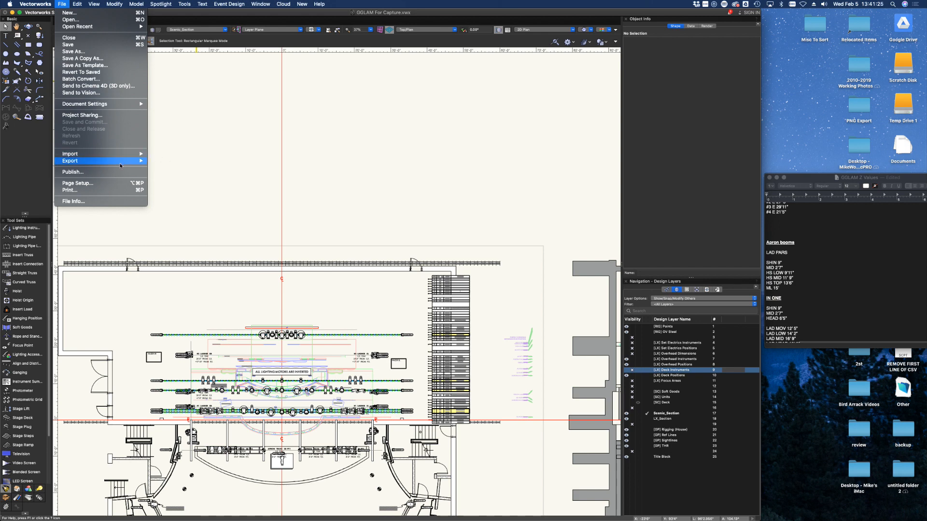
mouse_move(115, 161)
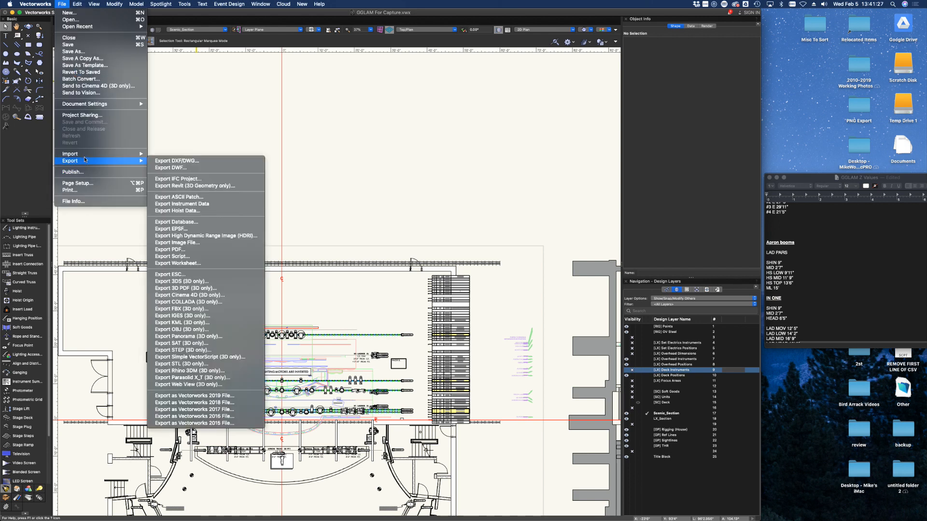
click(187, 205)
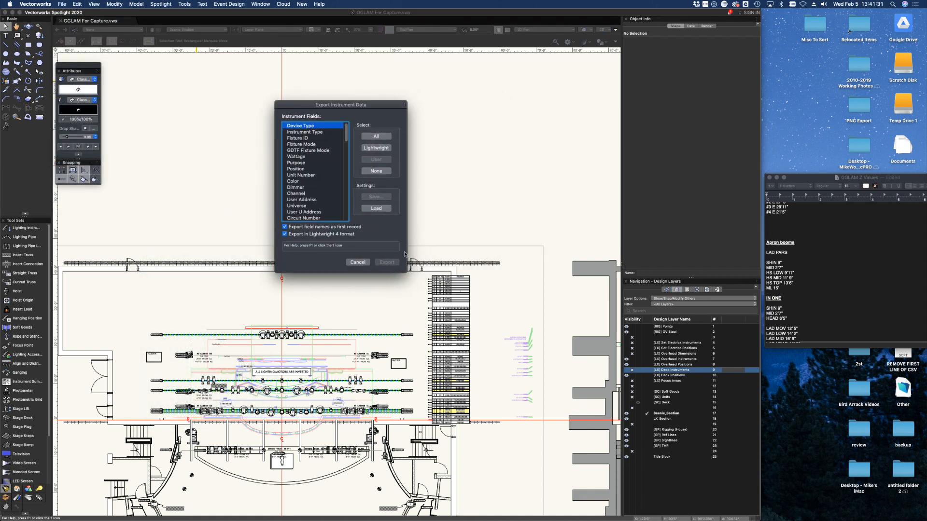
click(376, 136)
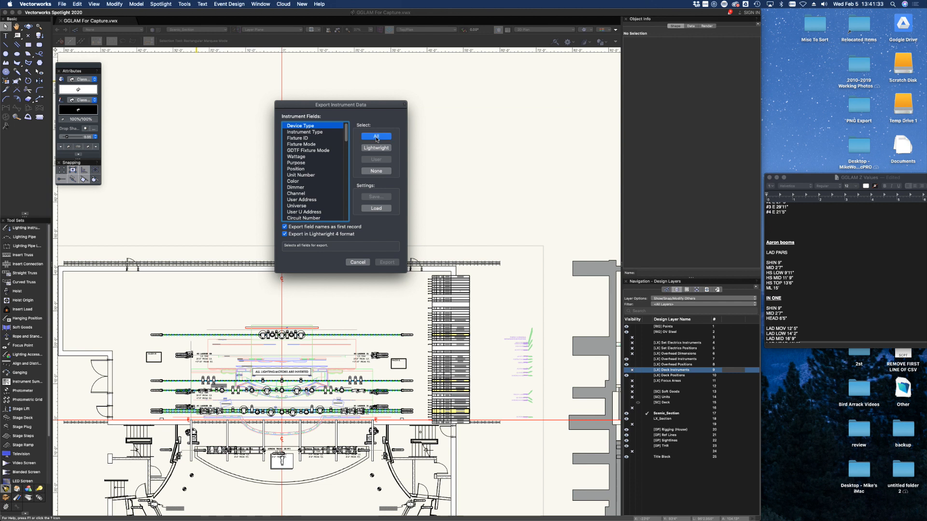
scroll(332, 148, down, 5)
scroll(331, 148, up, 5)
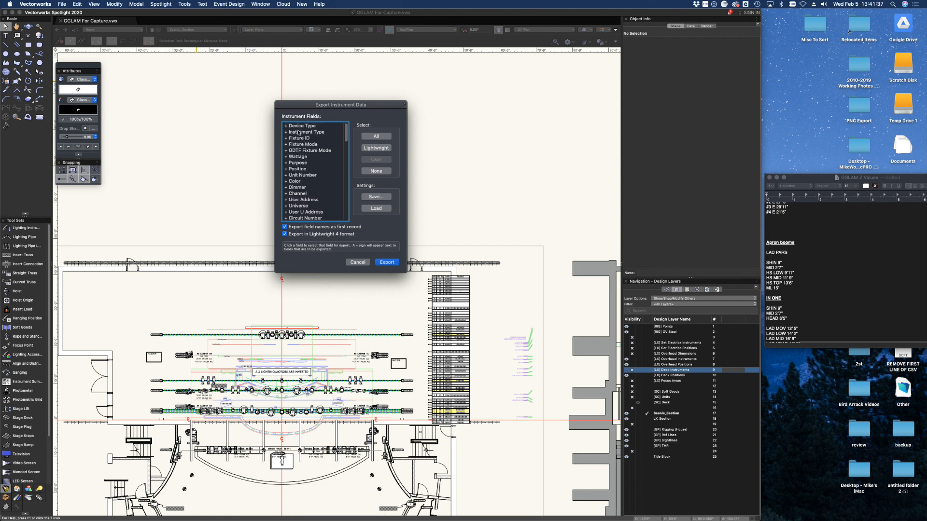
scroll(299, 132, down, 6)
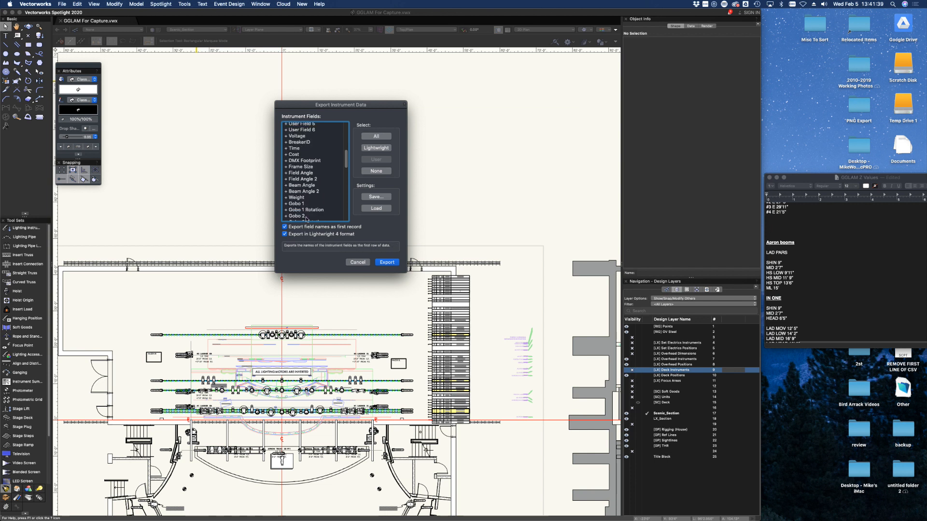
scroll(307, 213, up, 6)
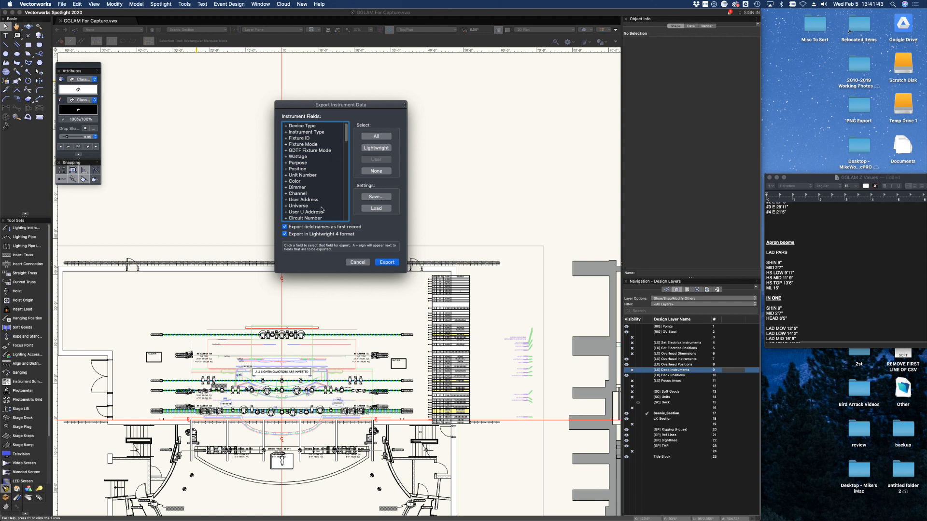
click(302, 234)
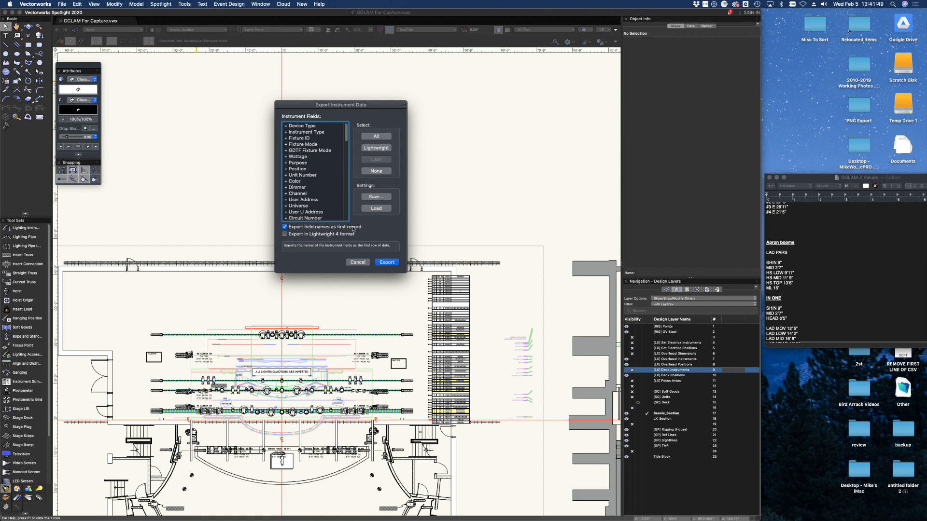
click(392, 263)
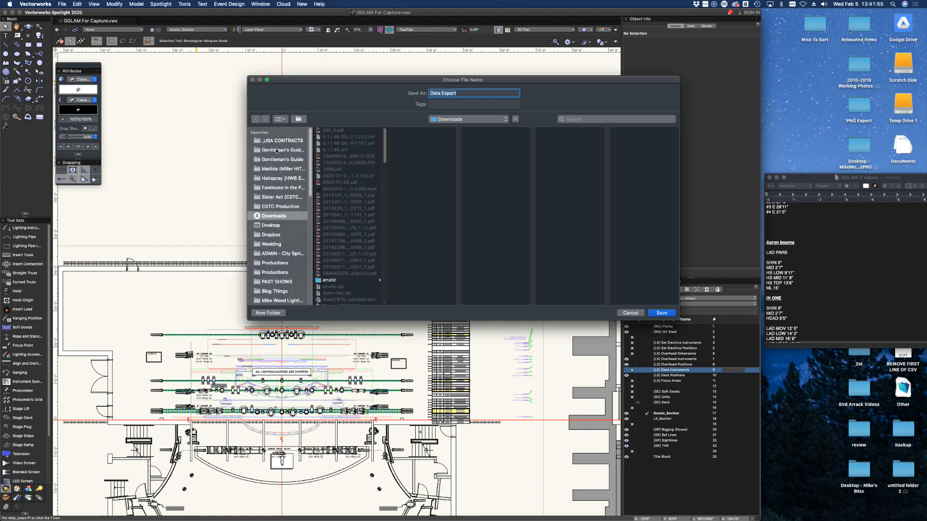
- Save the exported data as "B02 Data Export" in the 05 - Capture folder of the Gentleman's Guide project
click(278, 151)
click(341, 131)
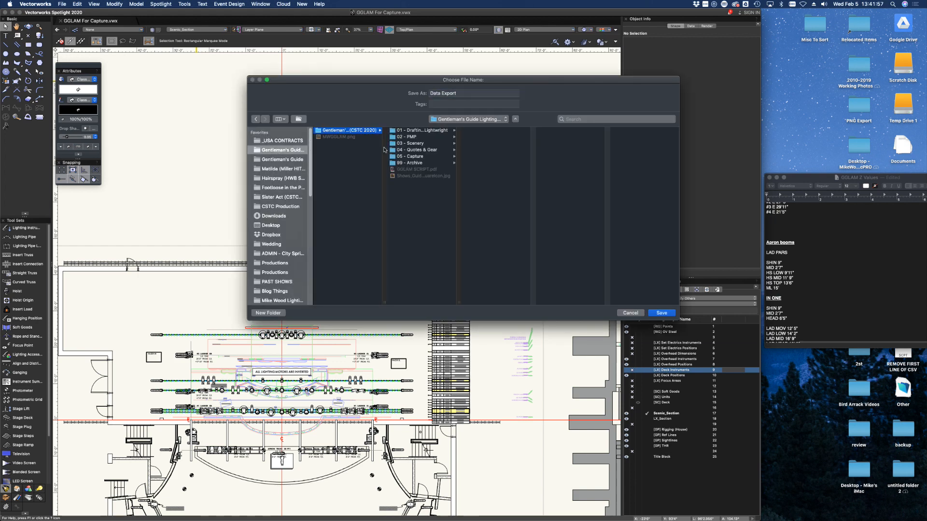
click(416, 156)
click(465, 95)
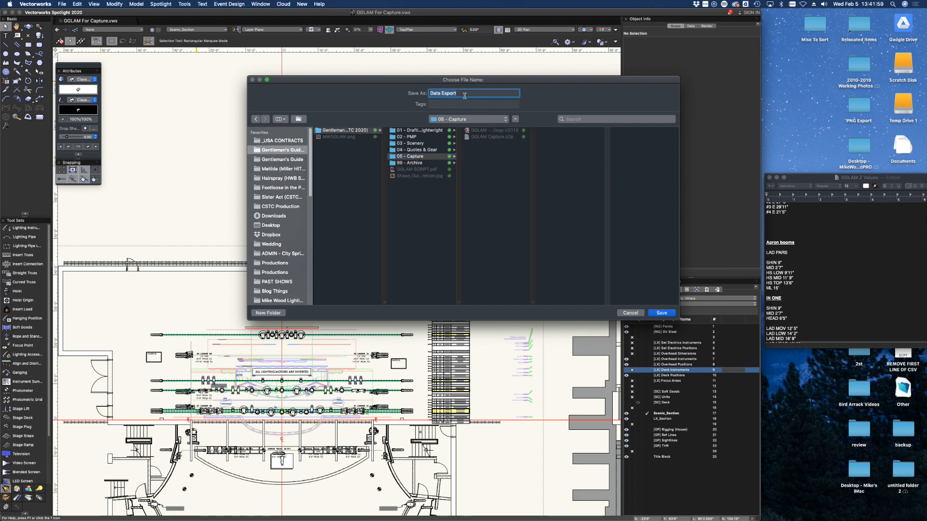
text(B02 Da)
key(Return)
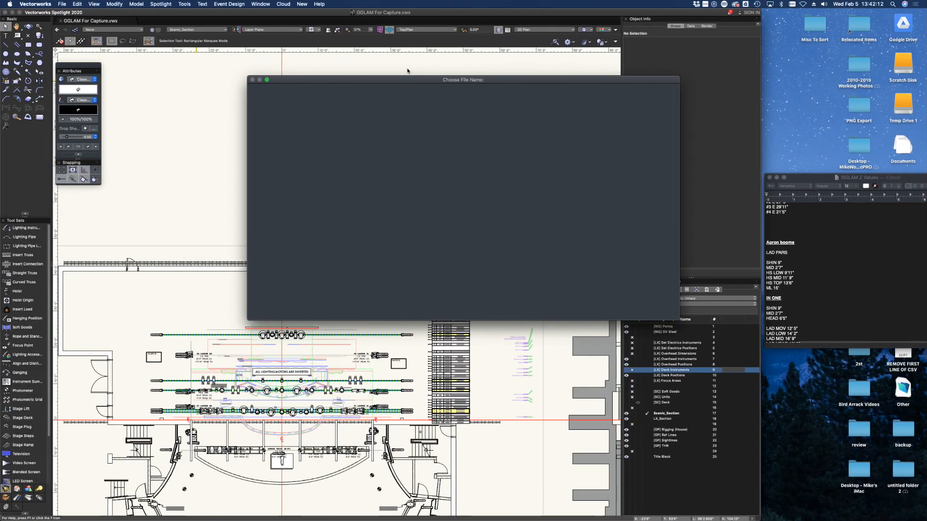
drag(333, 81, 318, 110)
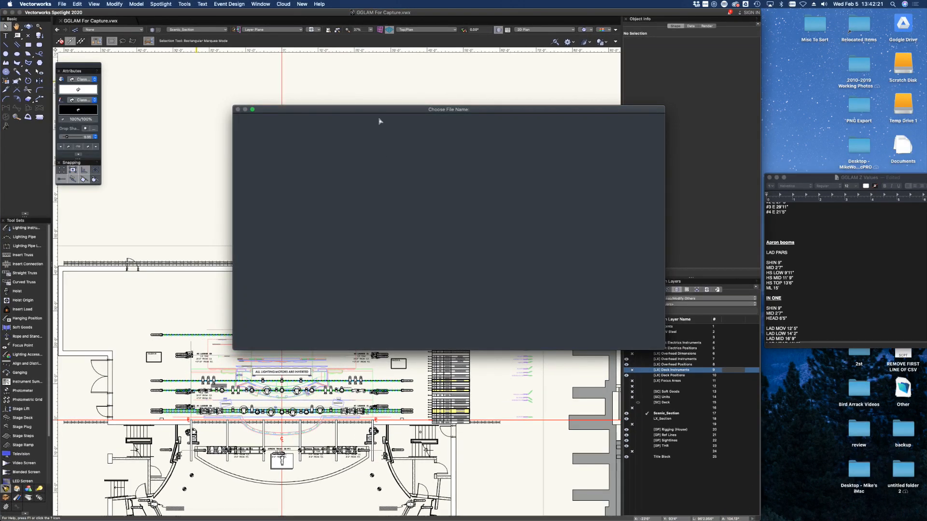
key(Escape)
- Switch to Finder and open the project's 05 - Capture folder
key(ctrl+Up)
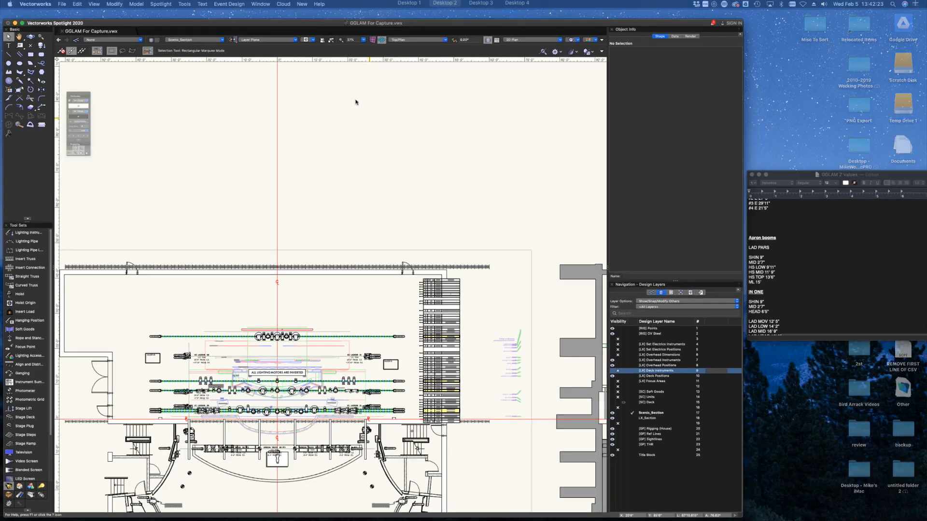
click(363, 25)
key(ctrl+Left)
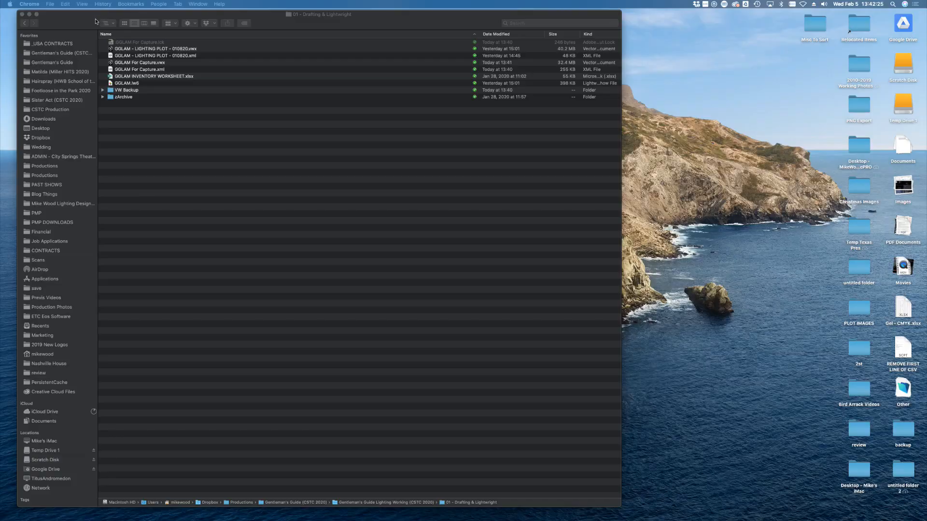
click(172, 101)
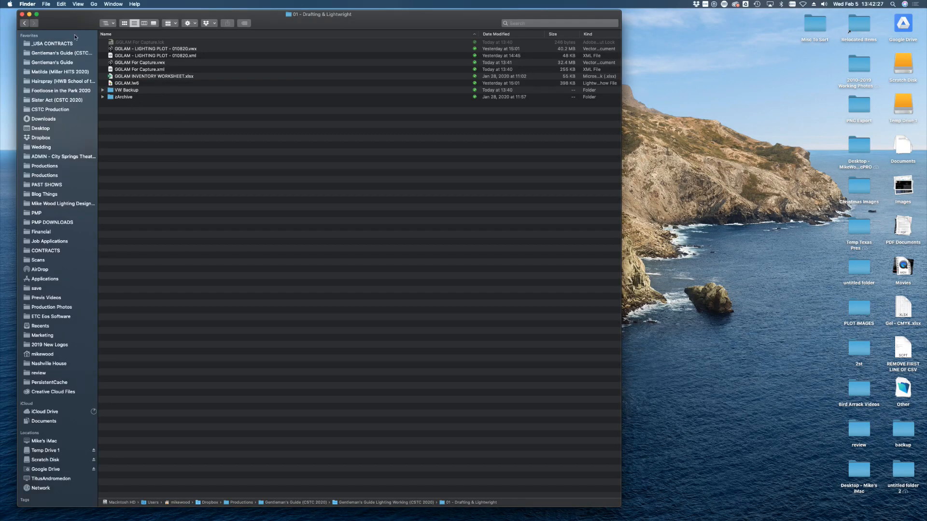
click(23, 23)
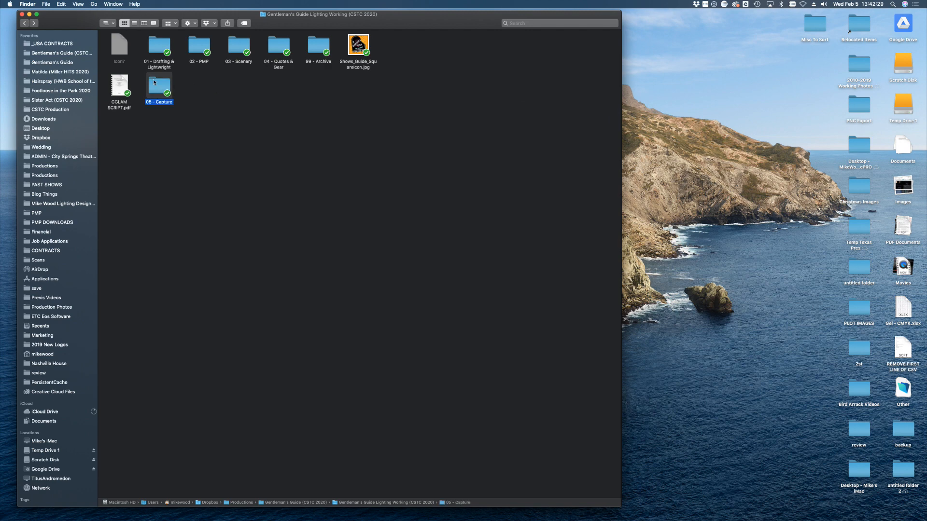
double_click(159, 87)
- Preview the B02 Data Export file in an enlarged window, look over its instrument records and close the preview
click(143, 43)
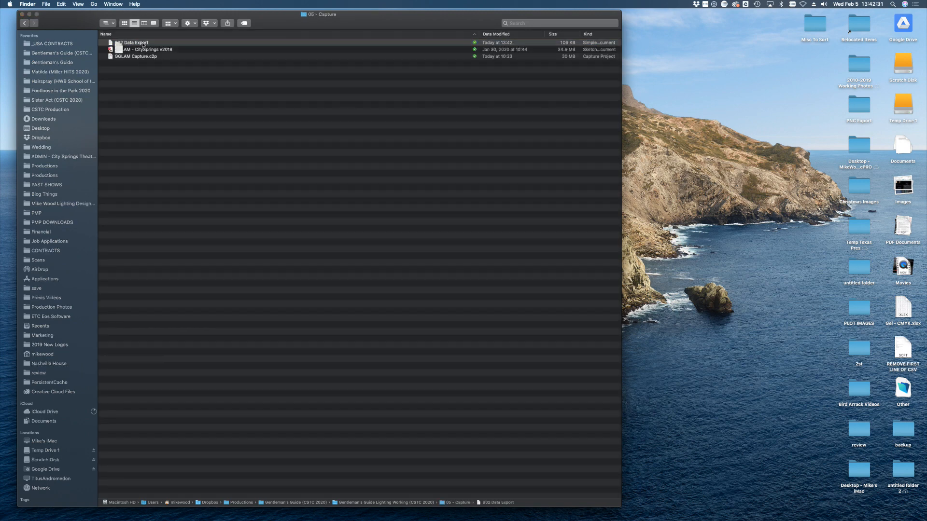
key(space)
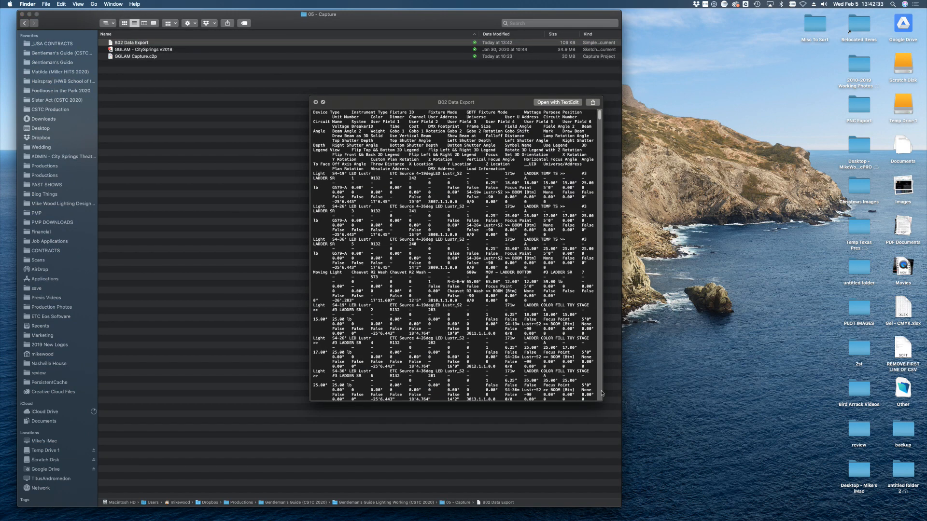
drag(602, 403, 894, 257)
drag(902, 317, 893, 443)
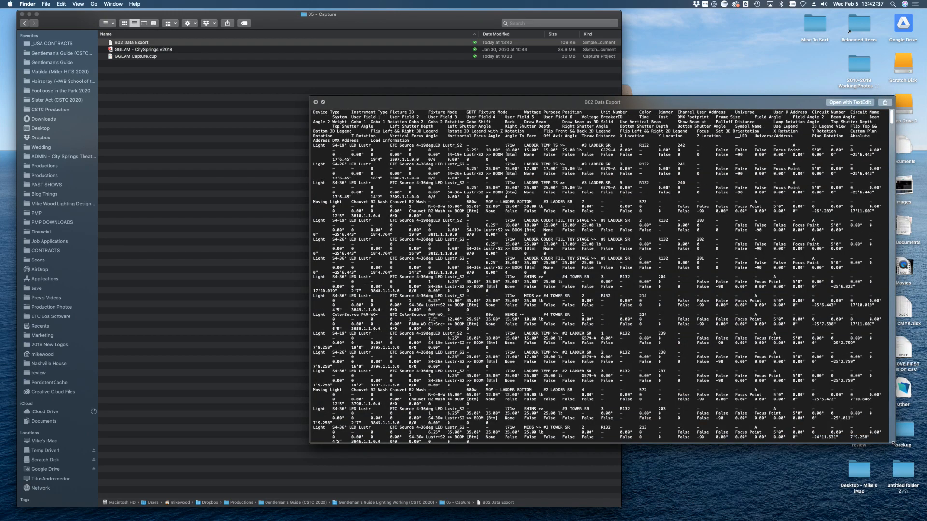
click(316, 102)
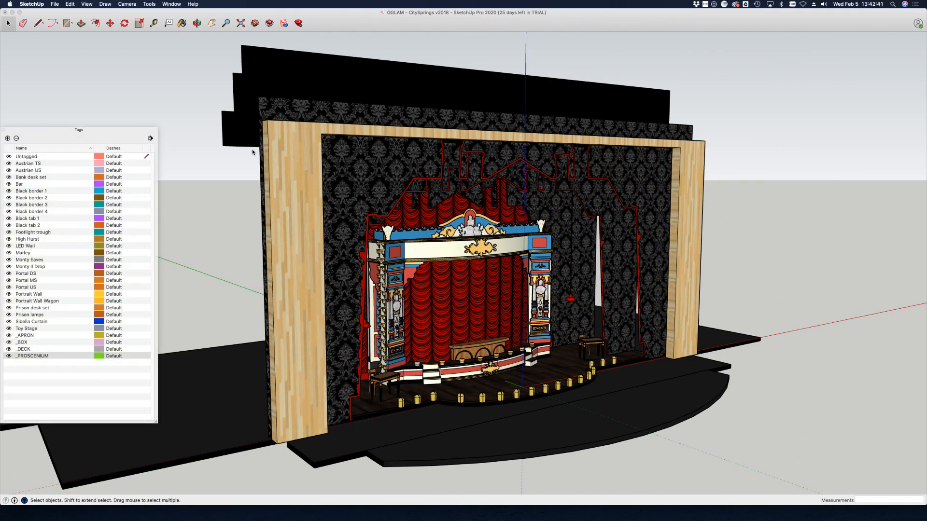
- Switch to SketchUp and examine the GGLAM - CitySprings scenery model from the front, above and the side
scroll(252, 153, down, 2)
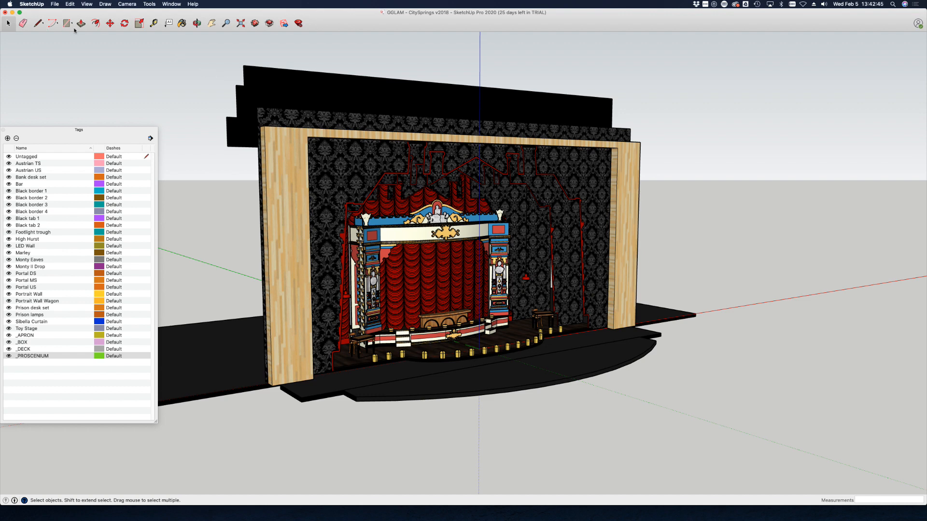
middle_drag(185, 121, 271, 197)
scroll(472, 300, up, 5)
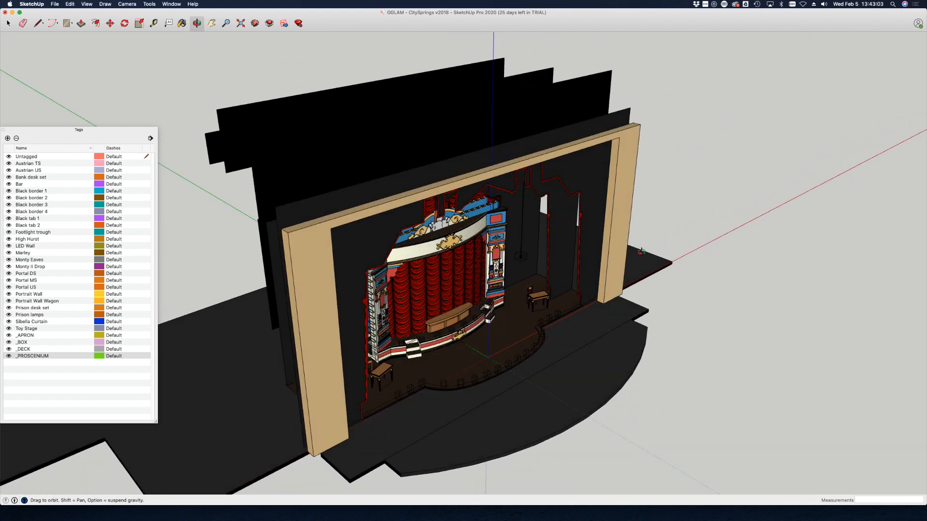
scroll(658, 372, down, 5)
middle_drag(658, 373, 821, 216)
scroll(472, 344, up, 3)
drag(821, 217, 771, 261)
drag(222, 440, 286, 427)
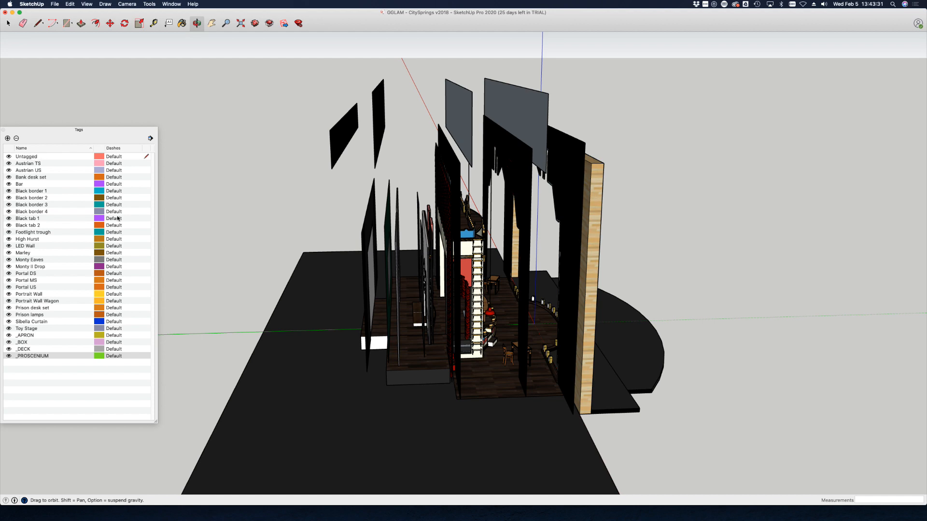
drag(502, 254, 211, 281)
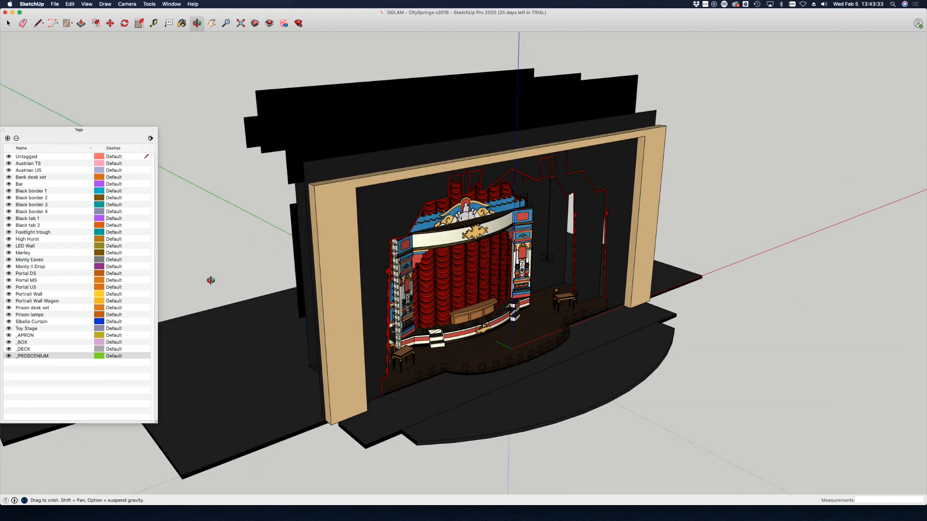
- Hide the Austrian TS and Austrian US tags, show them again and view the model from the side
click(9, 255)
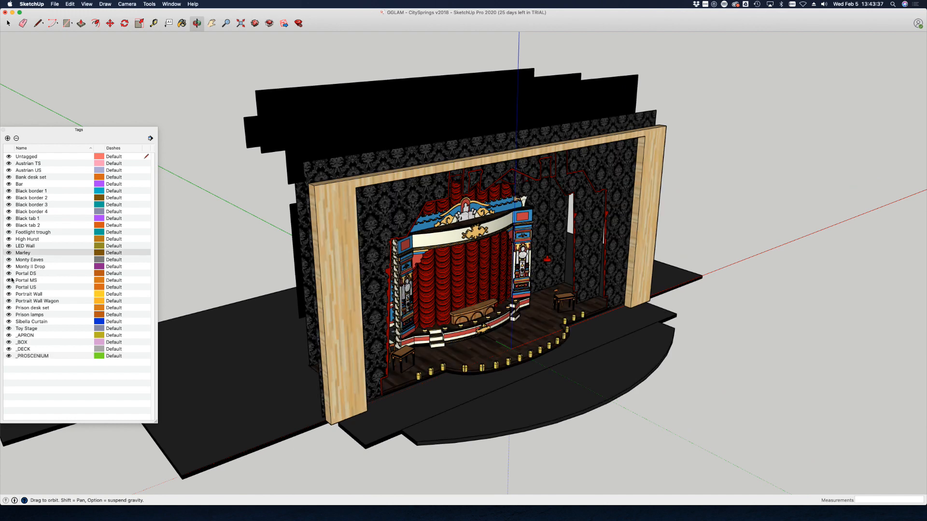
click(9, 163)
click(9, 170)
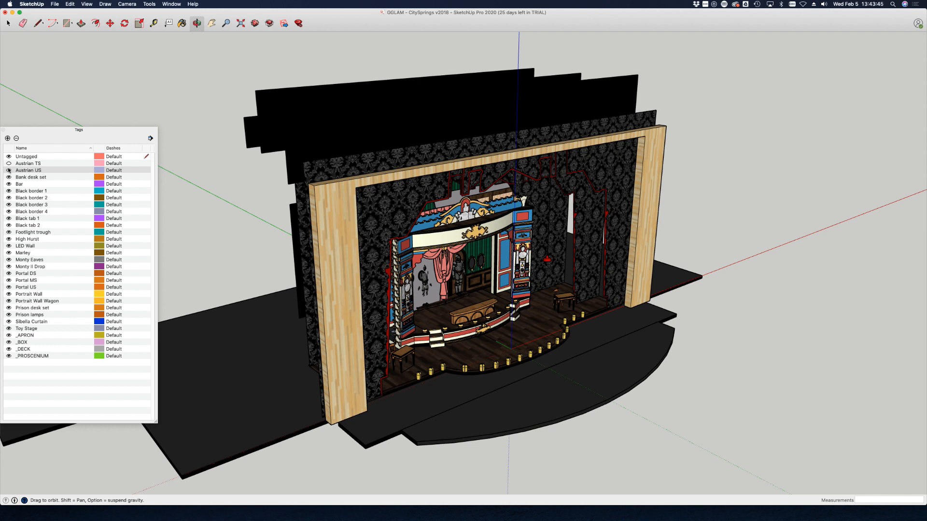
click(8, 164)
click(9, 170)
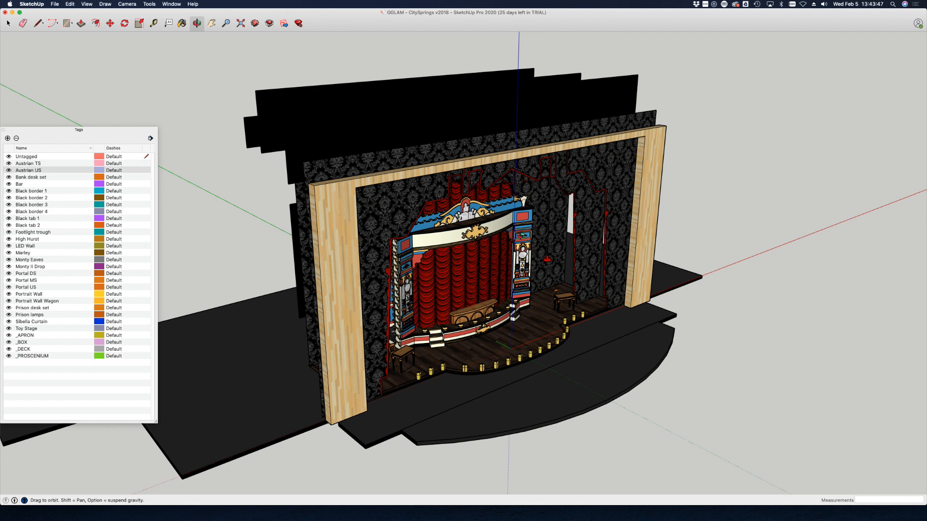
drag(432, 296, 467, 294)
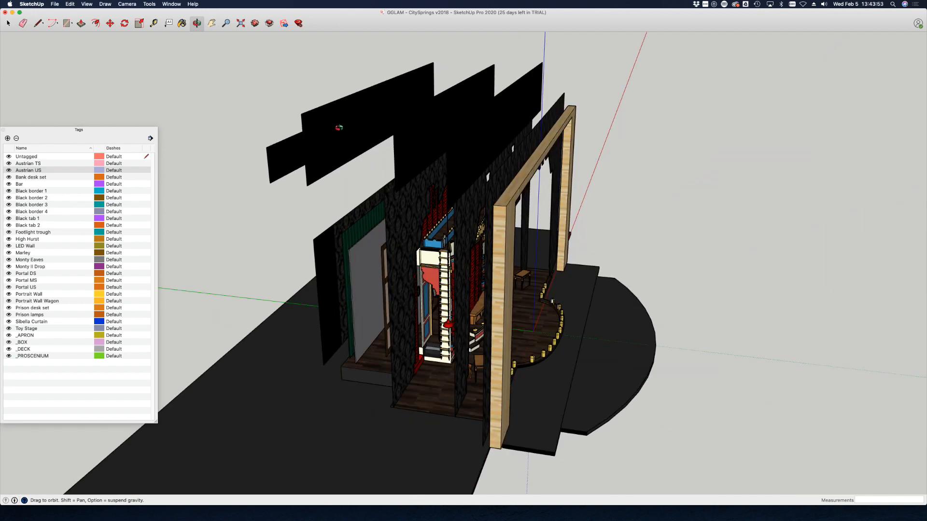
- Switch to Vectorworks, open the LX PLOT OVERHEAD sheet layer and examine the revision history in its title block
key(ctrl+Up)
click(414, 30)
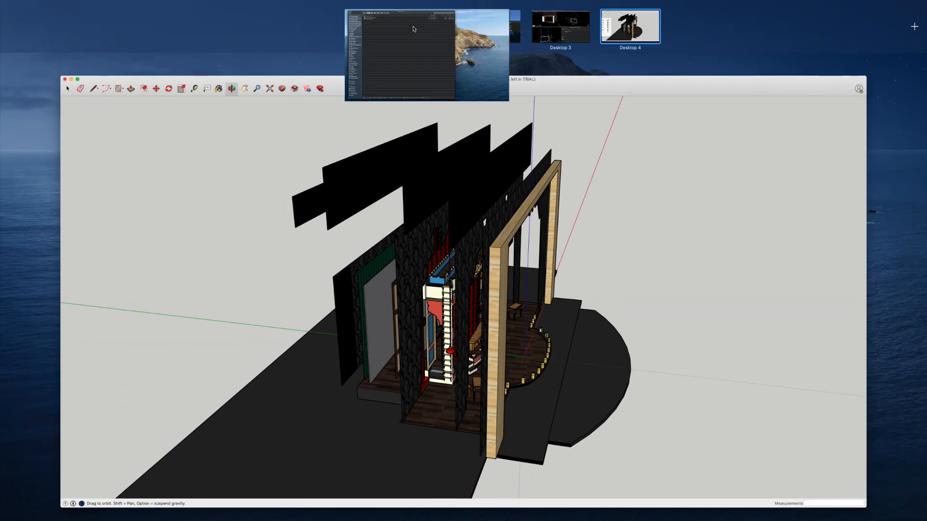
key(ctrl+Up)
click(429, 25)
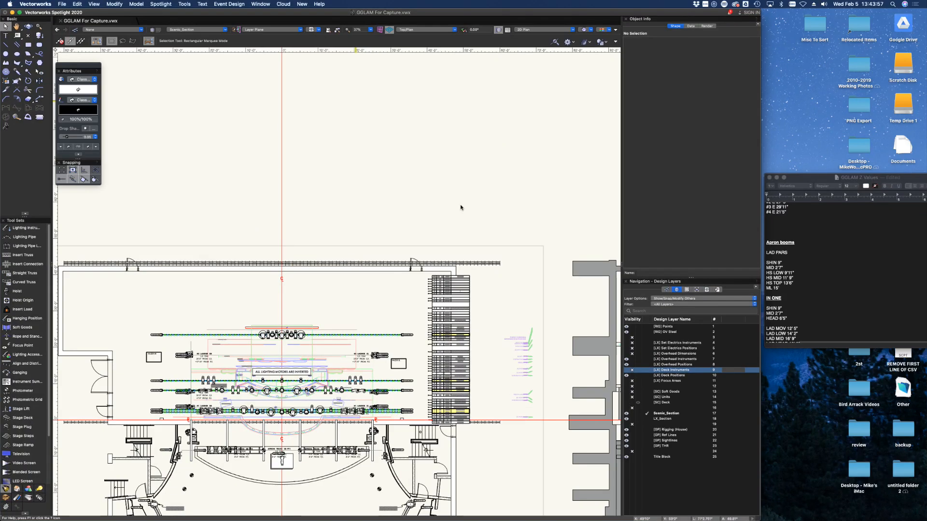
click(198, 29)
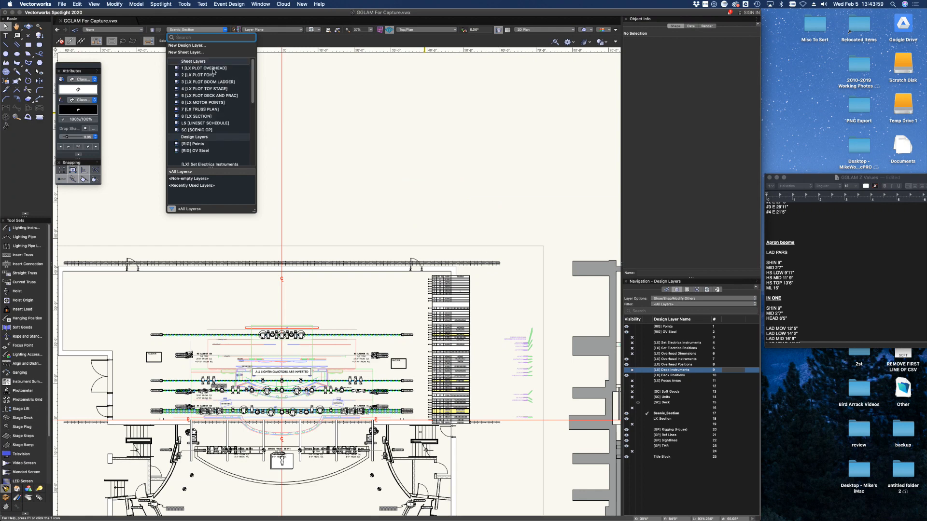
click(314, 184)
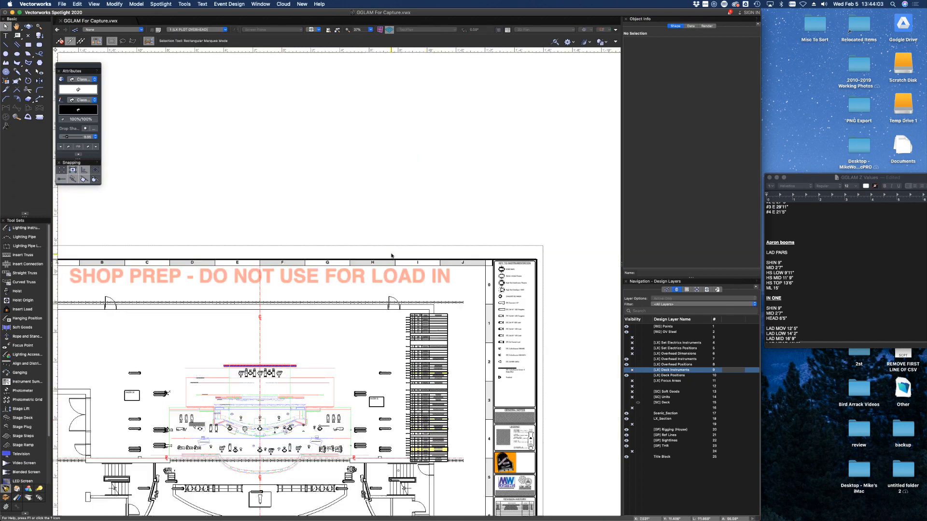
key(space)
drag(475, 342, 379, 146)
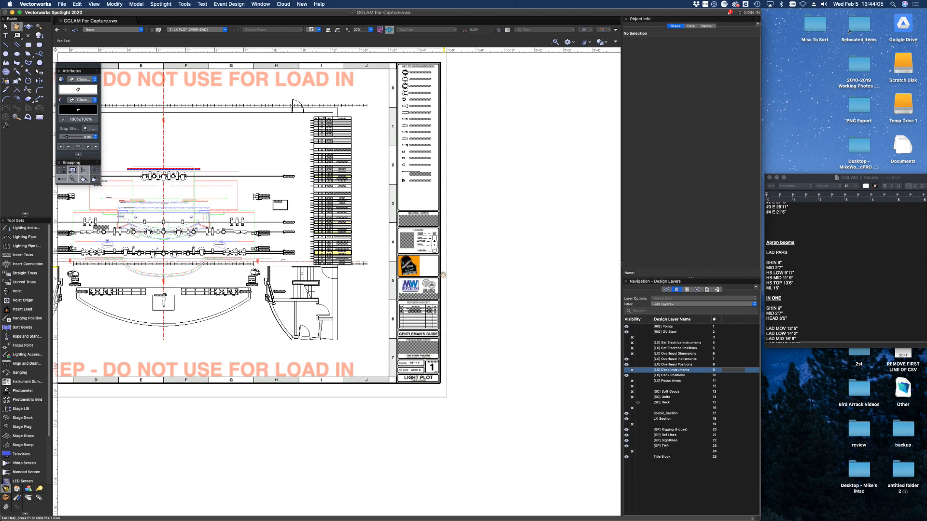
scroll(422, 317, up, 8)
scroll(423, 318, up, 3)
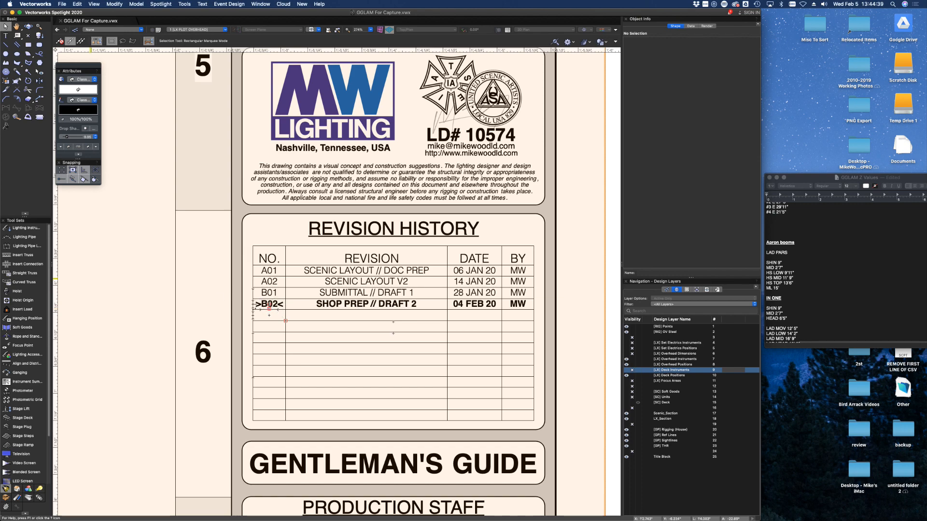
- Switch back to SketchUp and view the scenery model from the side and from an oblique front angle
key(ctrl+Up)
click(220, 341)
key(ctrl+Up)
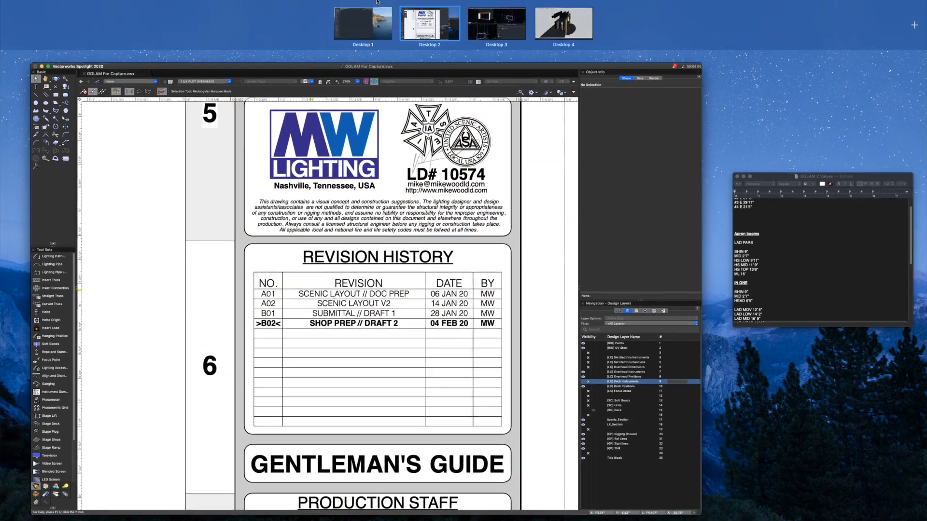
click(564, 31)
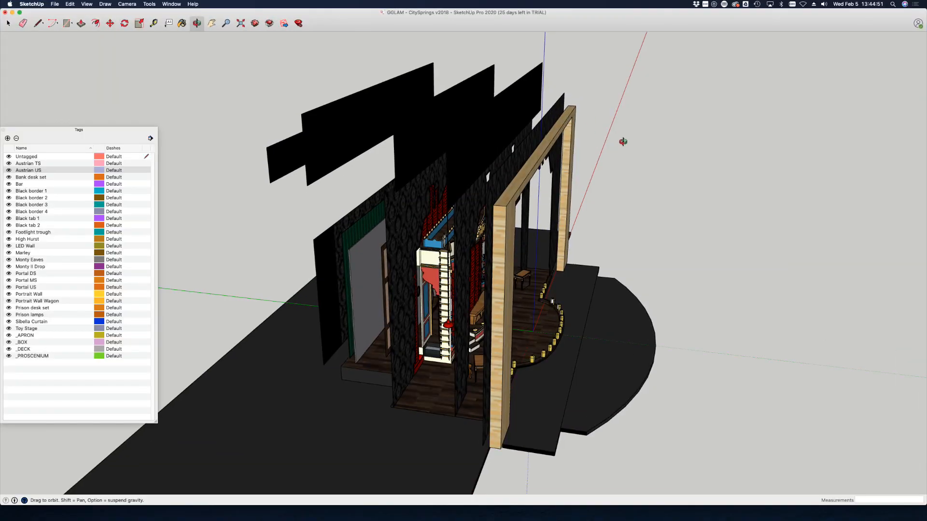
drag(685, 203, 689, 233)
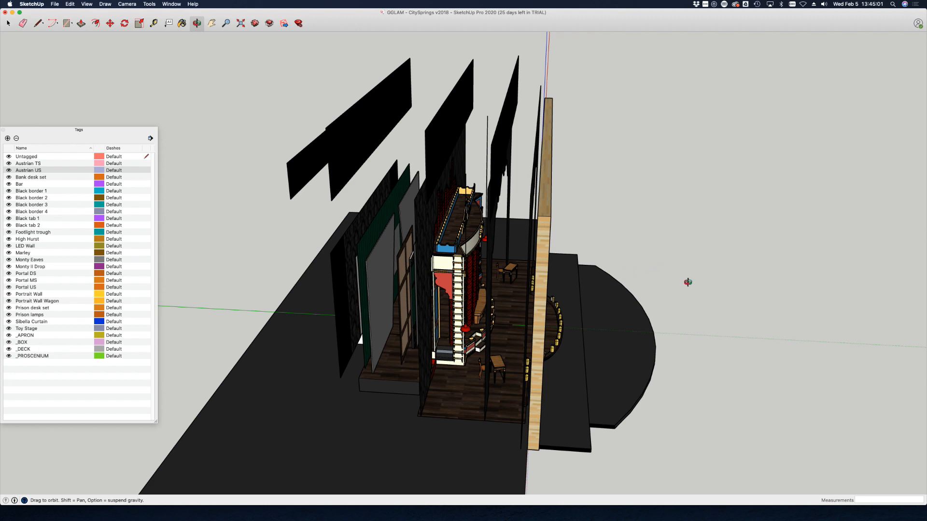
drag(696, 322, 606, 324)
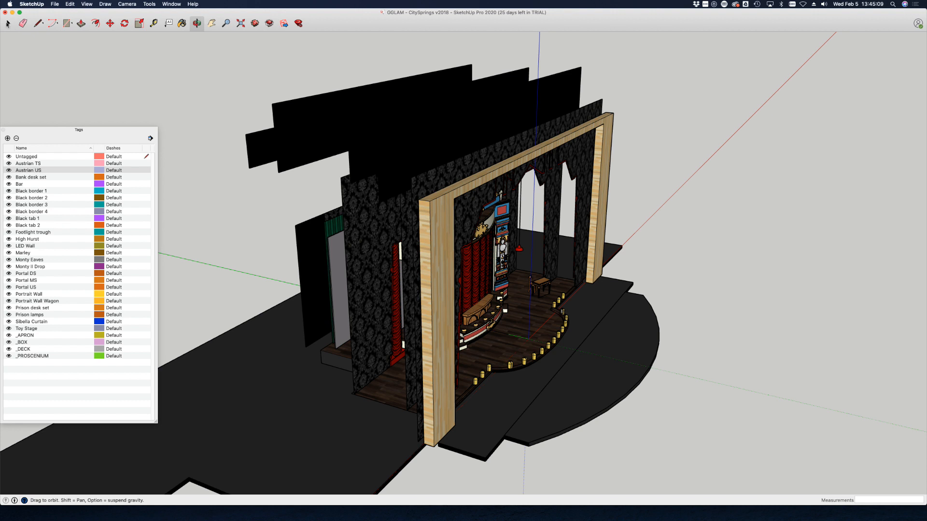
- Delete the wooden proscenium frame from the model and undo the deletion
click(9, 24)
click(431, 217)
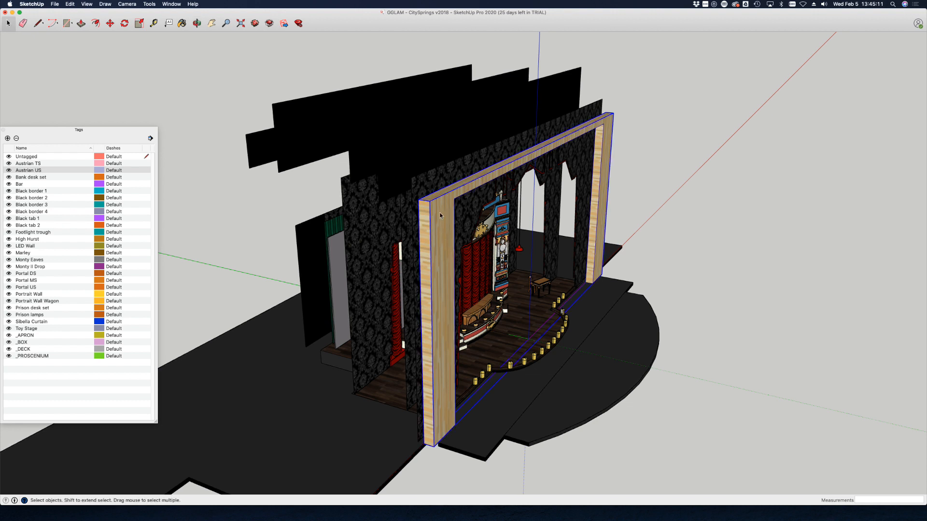
key(Delete)
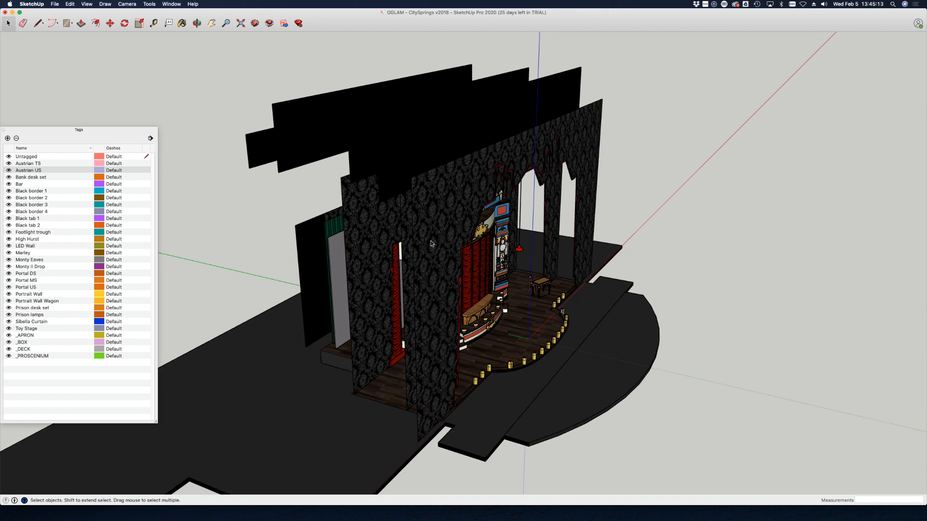
key(super+z)
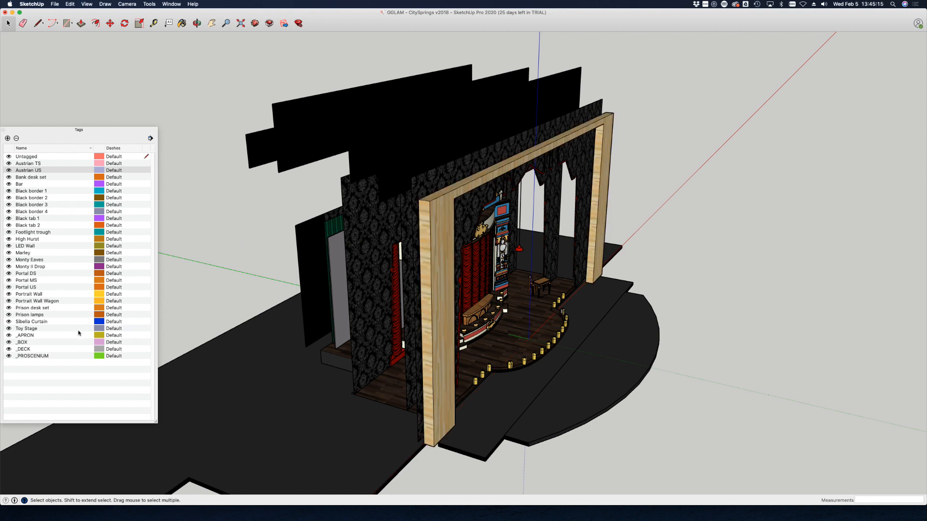
- Delete the _APRON tag together with its contents
click(32, 356)
shift+click(34, 339)
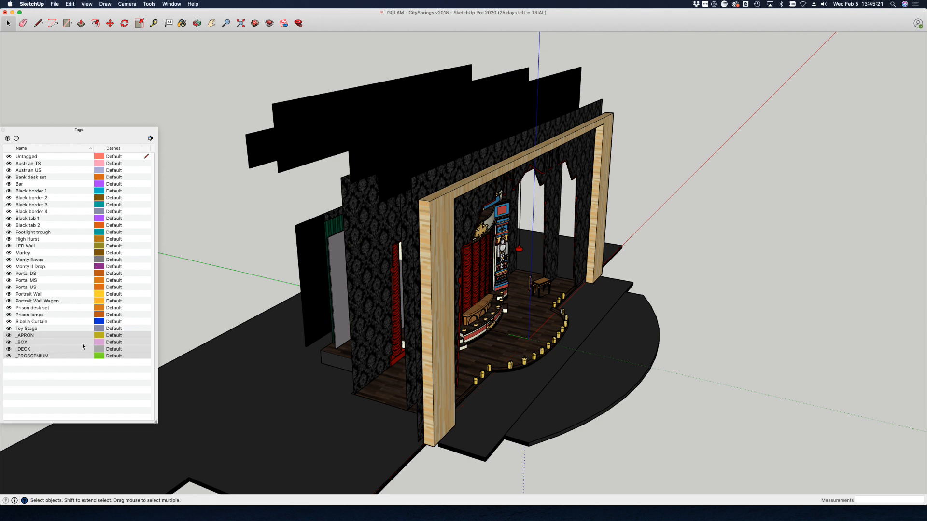
click(136, 335)
click(17, 138)
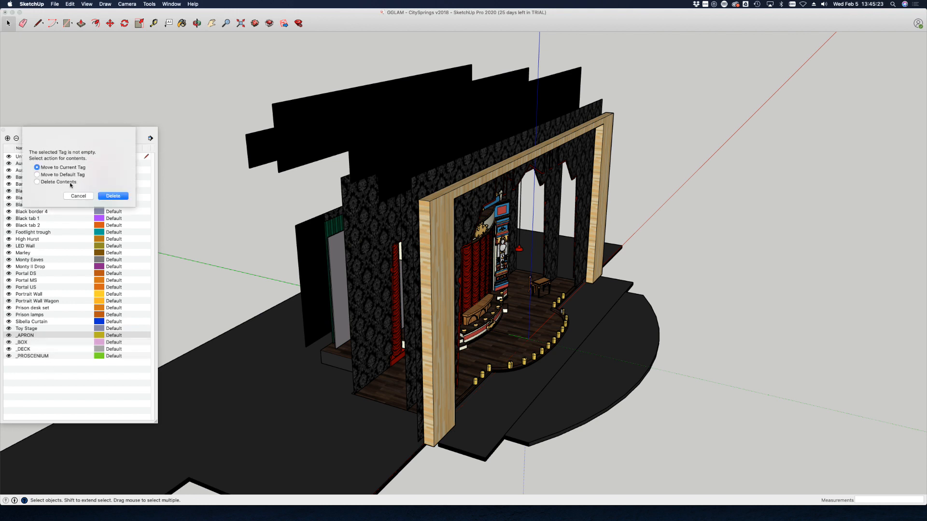
click(58, 182)
click(113, 196)
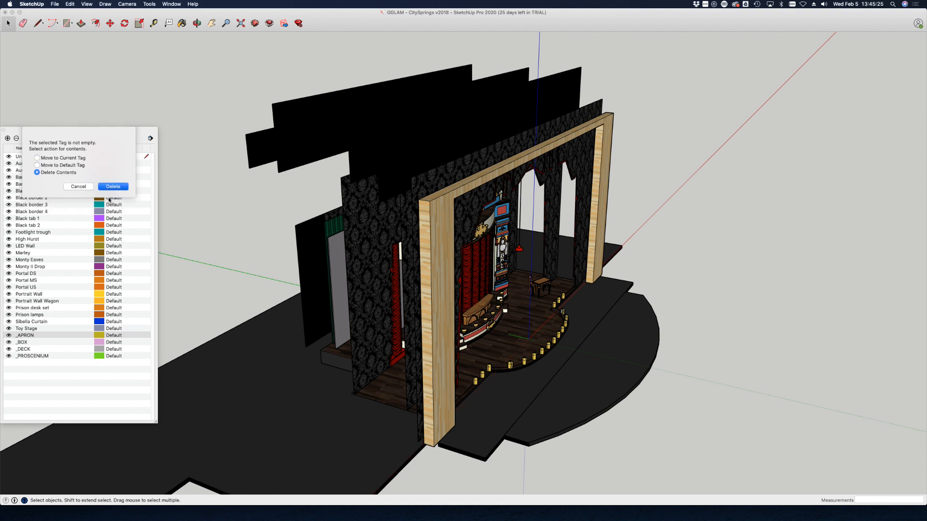
- Delete the _BOX, _DECK and _PROSCENIUM tags together with their contents
shift+click(31, 349)
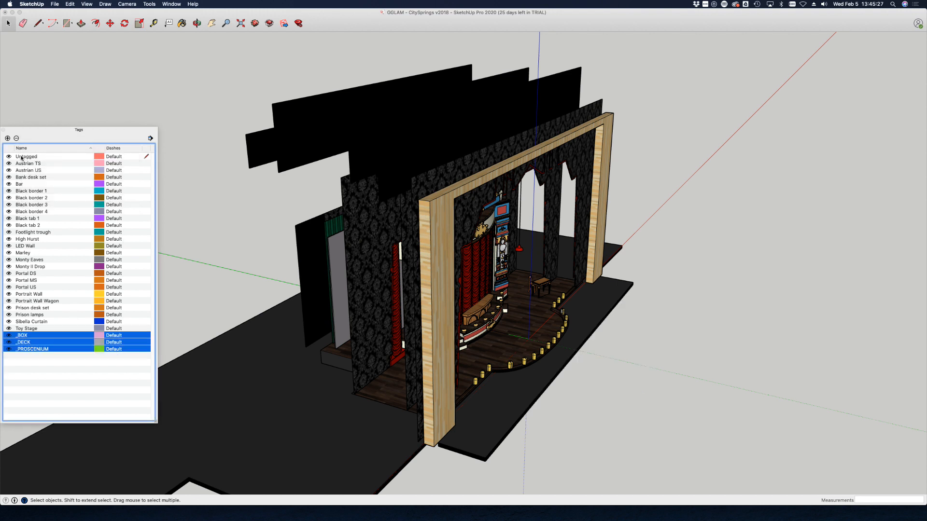
click(16, 138)
click(109, 197)
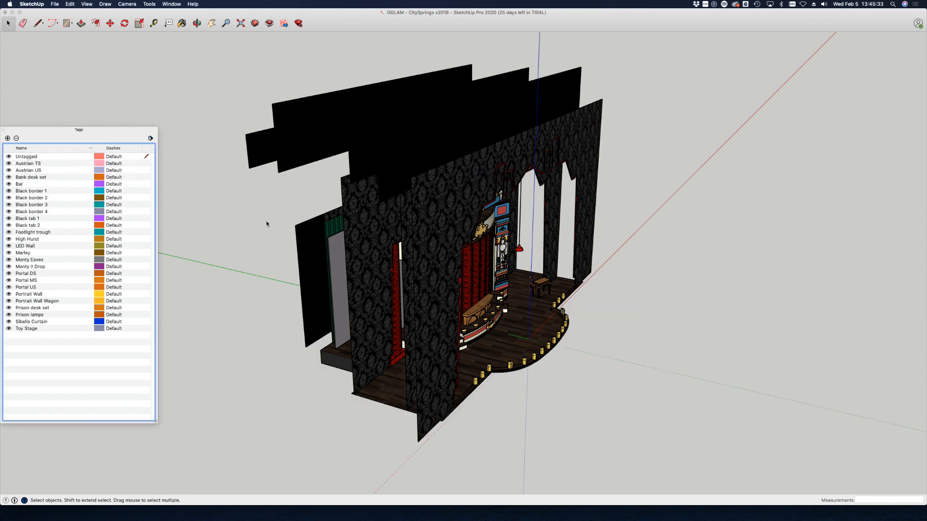
- Rename the Toy Stage tag to "GGLAM - Toy Stage" and copy its "GGLAM - " prefix
middle_drag(266, 223, 382, 225)
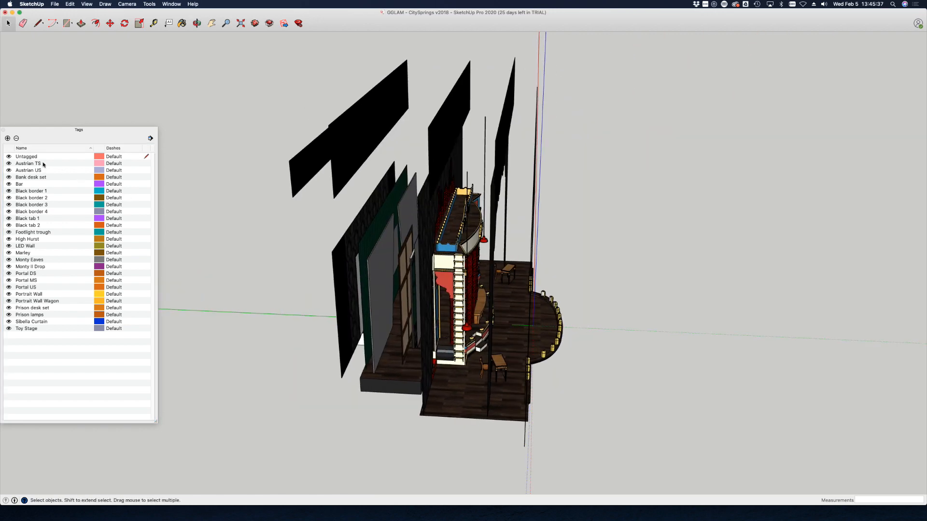
double_click(29, 329)
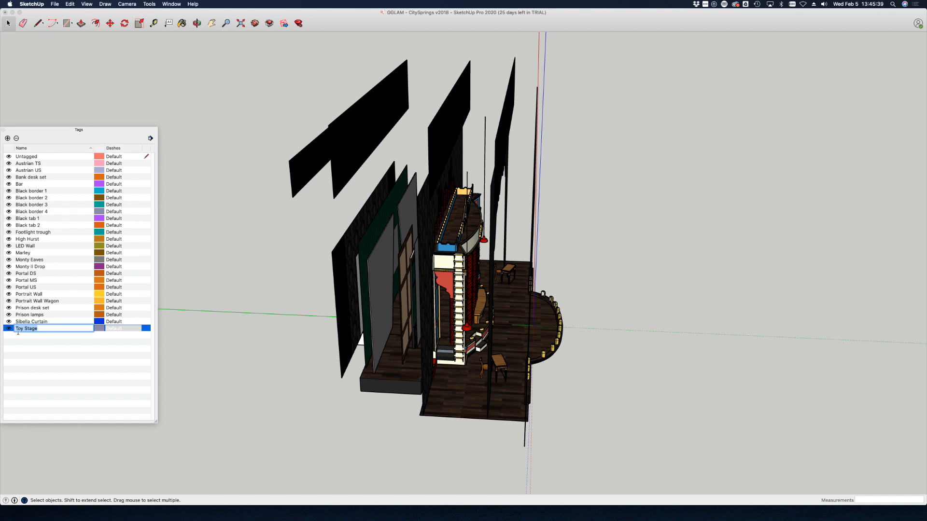
click(15, 331)
text(GG)
key(BackSpace)
text(GLAM -)
drag(36, 332, 9, 331)
key(super+c)
- Add the copied prefix to two tags, naming them "GGLAM - Prison lamps" and "GGLAM - Portrait Wall Wagon"
click(18, 322)
click(18, 321)
key(super+v)
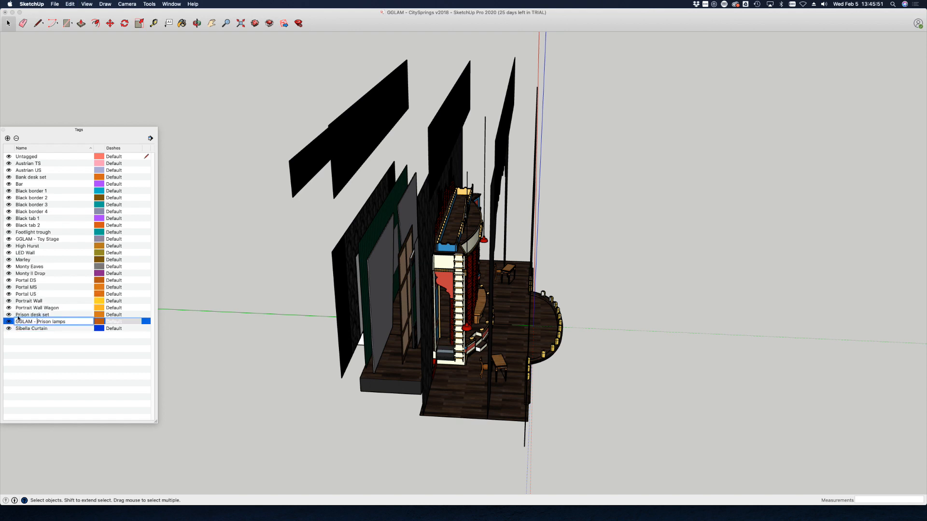
key(Return)
click(18, 314)
click(17, 313)
key(super+v)
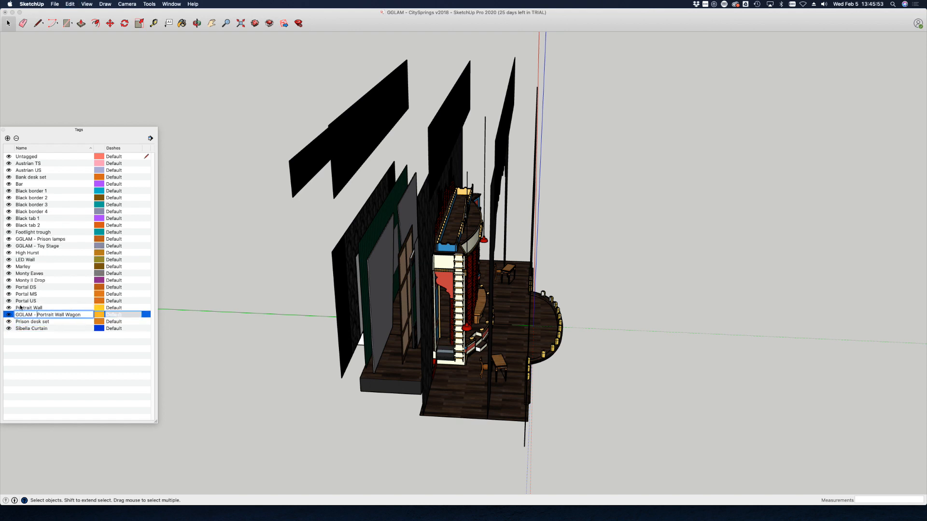
key(Return)
- Rename the Portrait Wall and Prison desk set tags to "GGLAM - Portrait Wall" and "GGLAM - Prison desk set"
click(18, 314)
click(18, 314)
key(super+v)
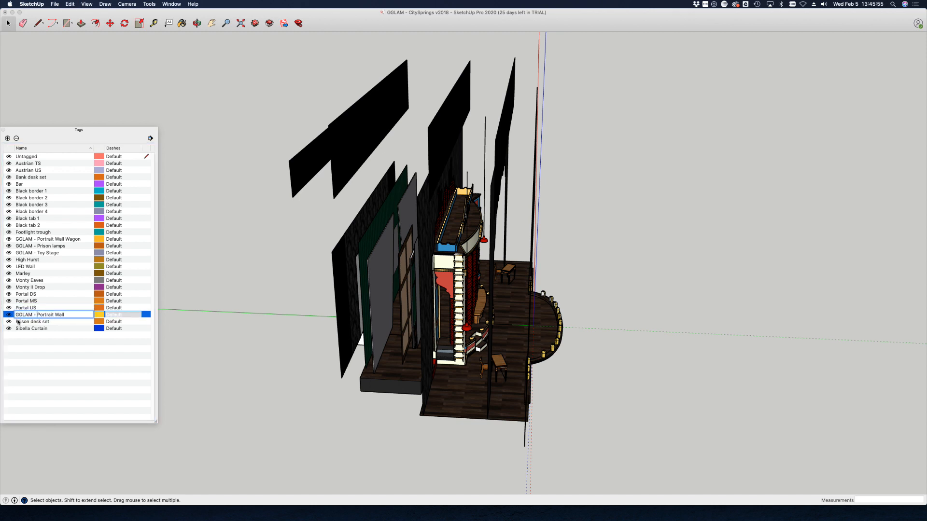
key(Return)
click(18, 322)
click(19, 322)
key(super+v)
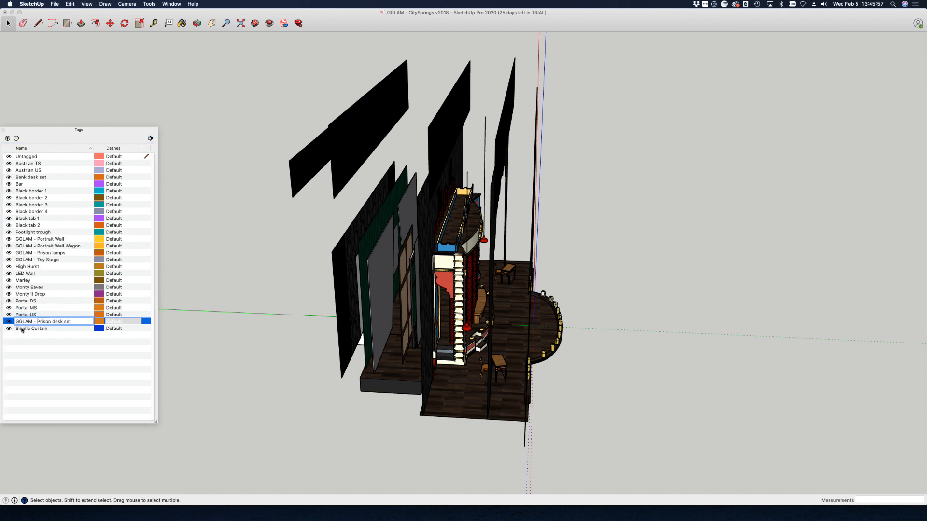
key(Return)
- Rename the Sibella Curtain tag to "GGLAM - Sibella Curtain"
click(22, 329)
click(20, 330)
key(super+v)
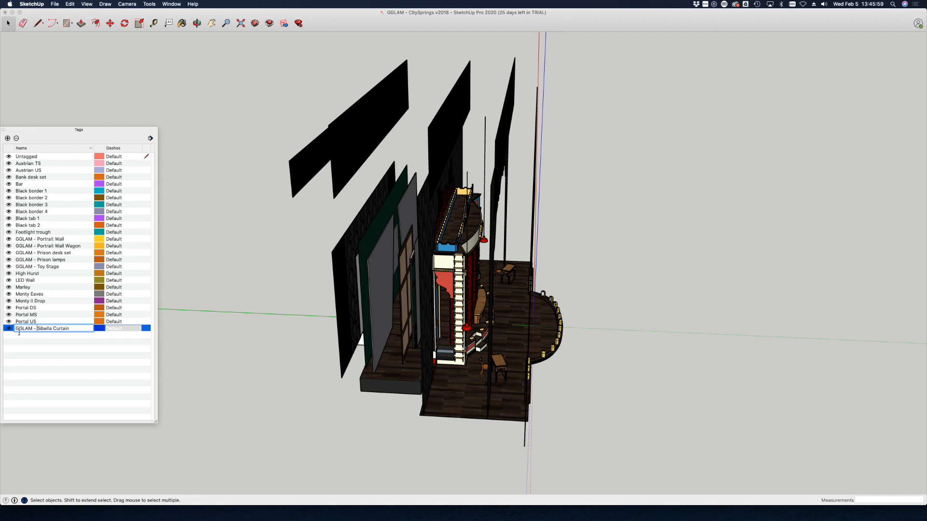
key(Return)
- Prefix the Portal US, Portal MS and Portal DS tag names with "GGLAM - "
click(19, 328)
click(19, 330)
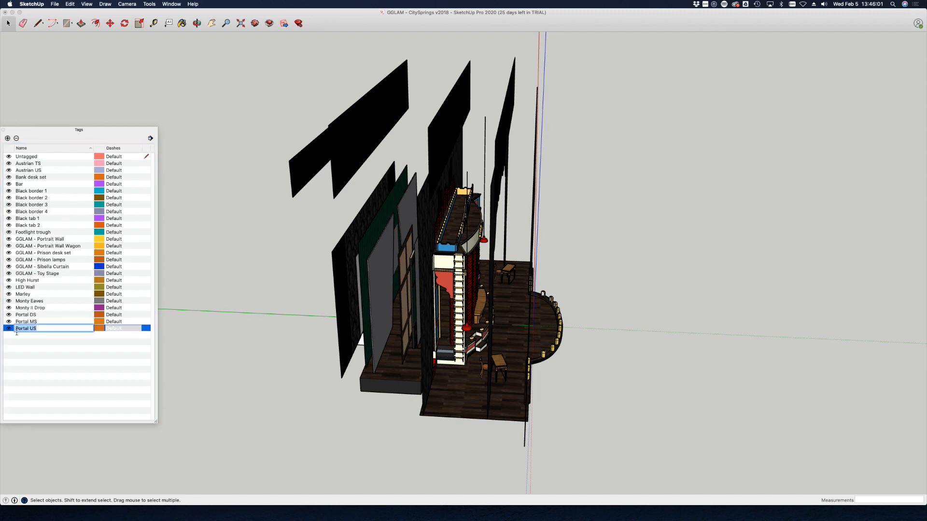
key(super+v)
key(Return)
click(21, 329)
click(20, 329)
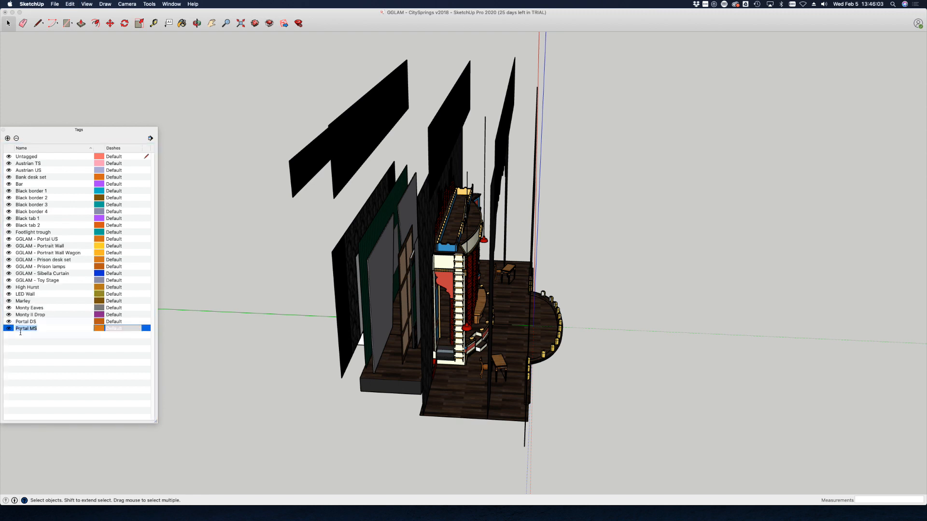
key(super+v)
key(Return)
click(20, 329)
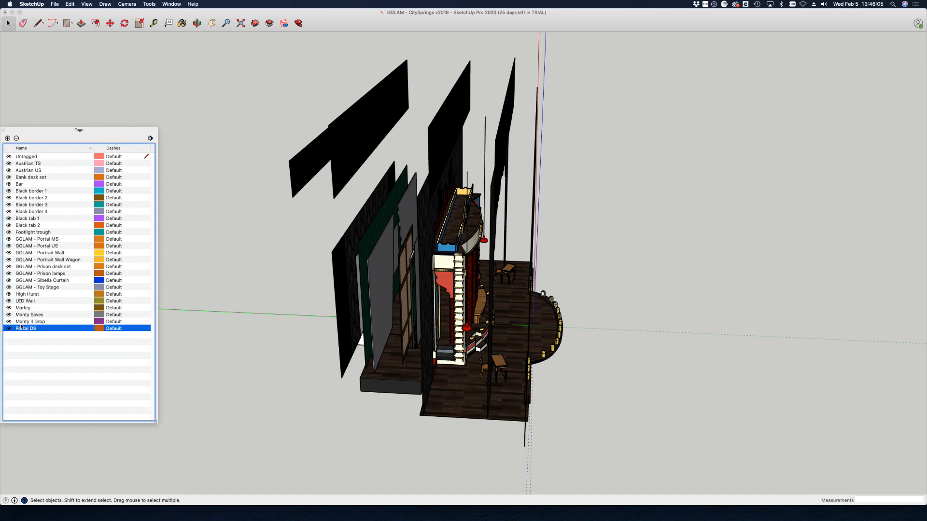
click(20, 328)
key(super+v)
key(Return)
- Try to prefix the Monty II Drop tag with "GGLAM - " and restore the tag list as it was before that rename
click(20, 328)
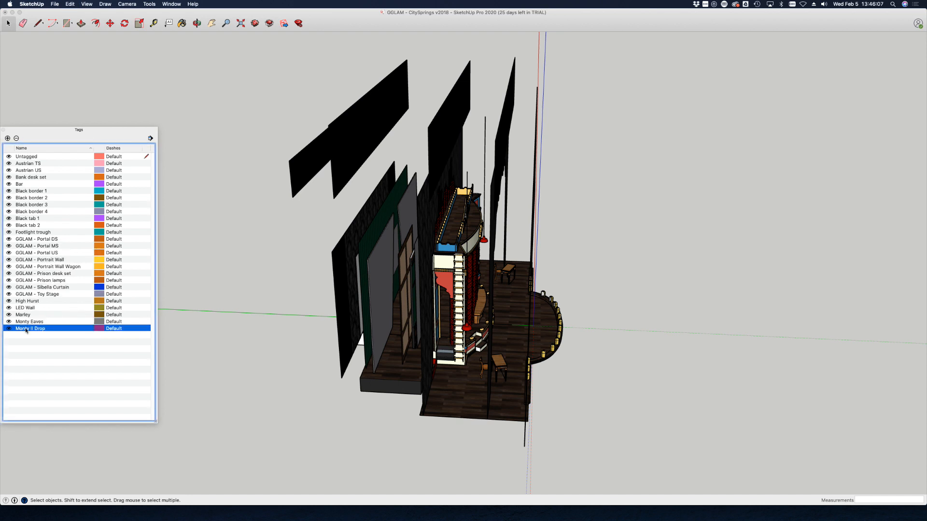
click(21, 329)
key(super+v)
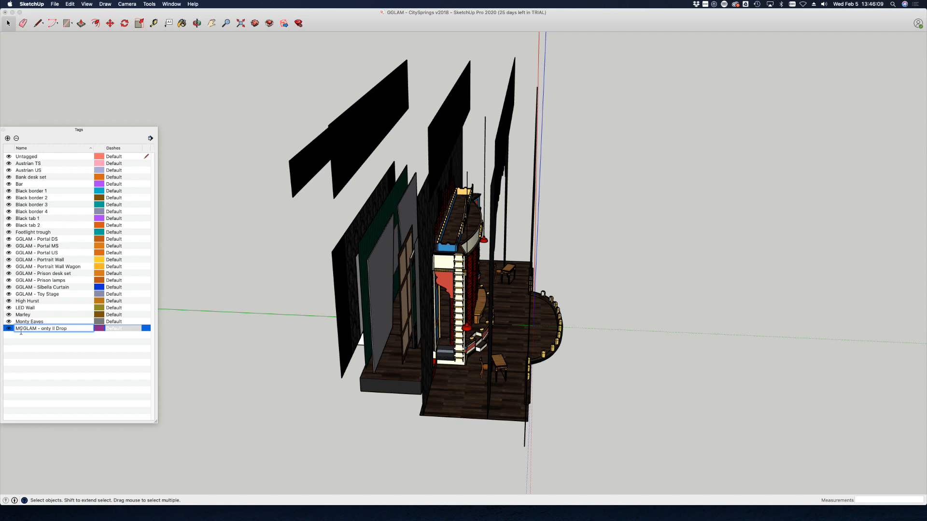
key(Return)
key(super+z)
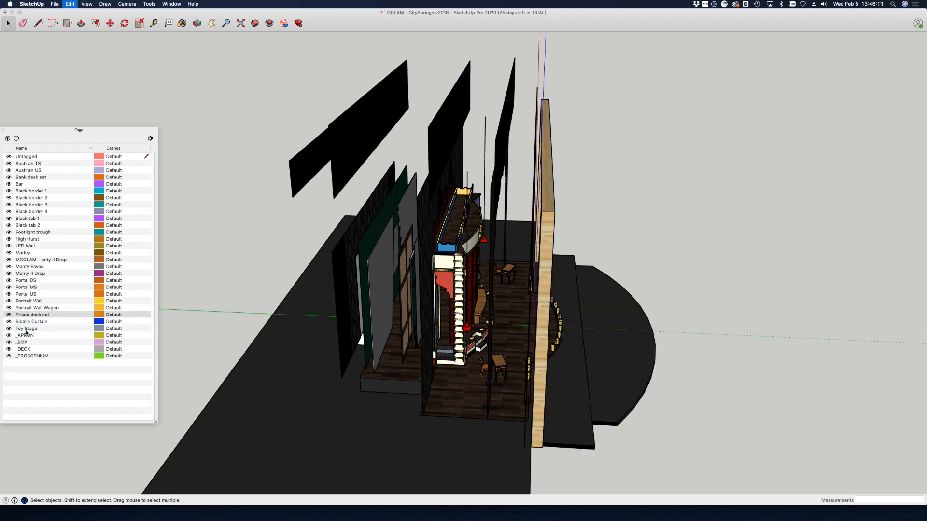
click(70, 4)
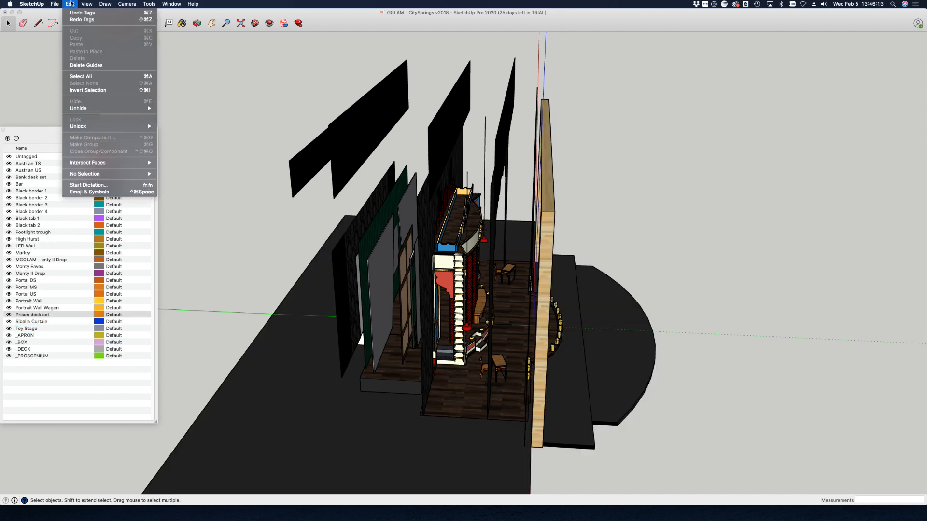
click(82, 19)
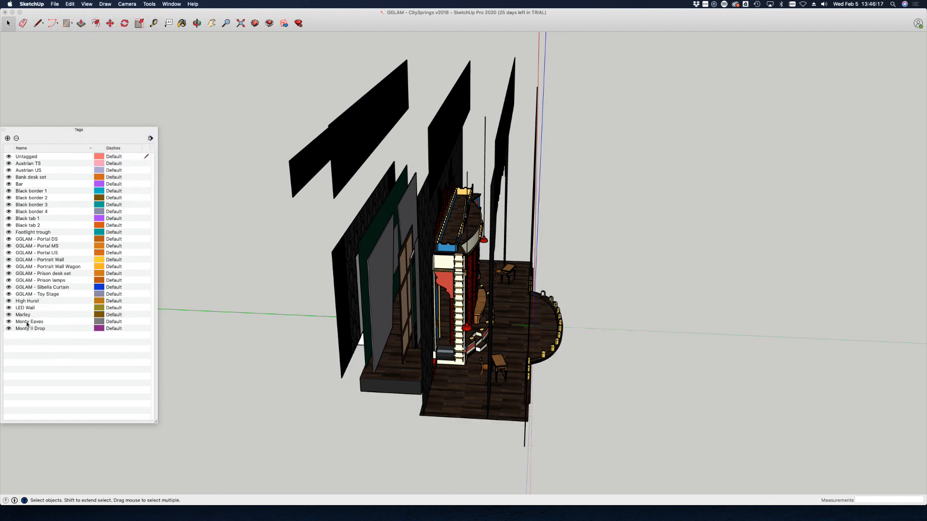
- Rename the Marley tag to "GGLAM - Marley"
double_click(25, 314)
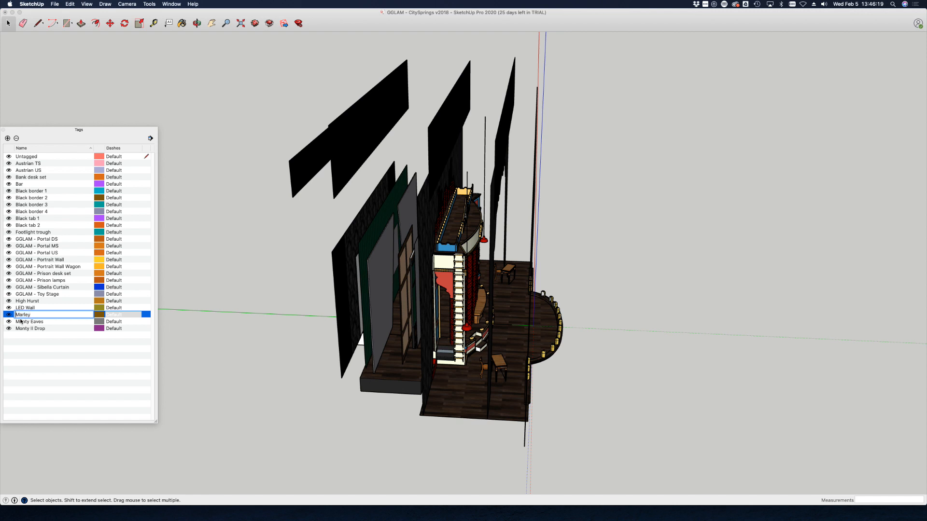
text(GGLAM -)
click(44, 356)
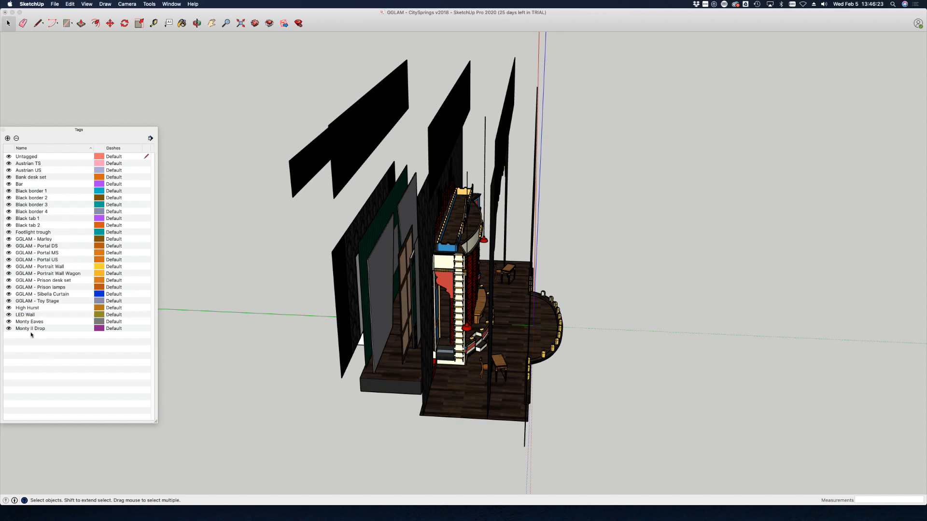
- Prefix the LED Wall and High Hurst tag names with "GGLAM - "
click(11, 317)
double_click(21, 317)
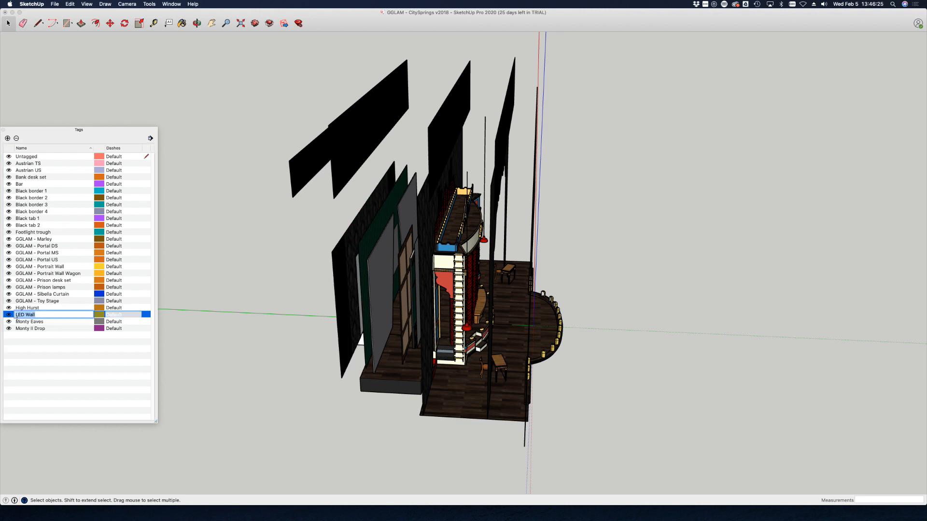
key(Left)
text(GGLAM -)
click(24, 339)
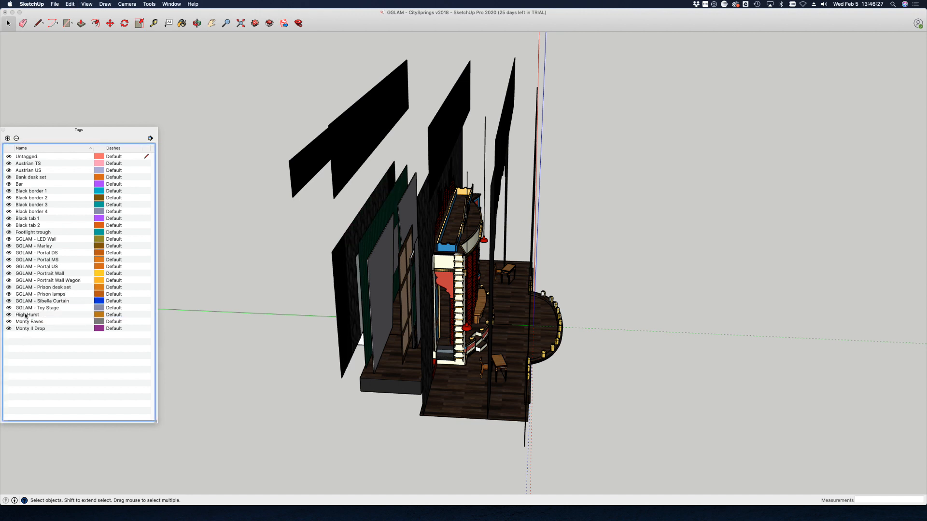
double_click(24, 316)
click(15, 317)
text(GGLAM -)
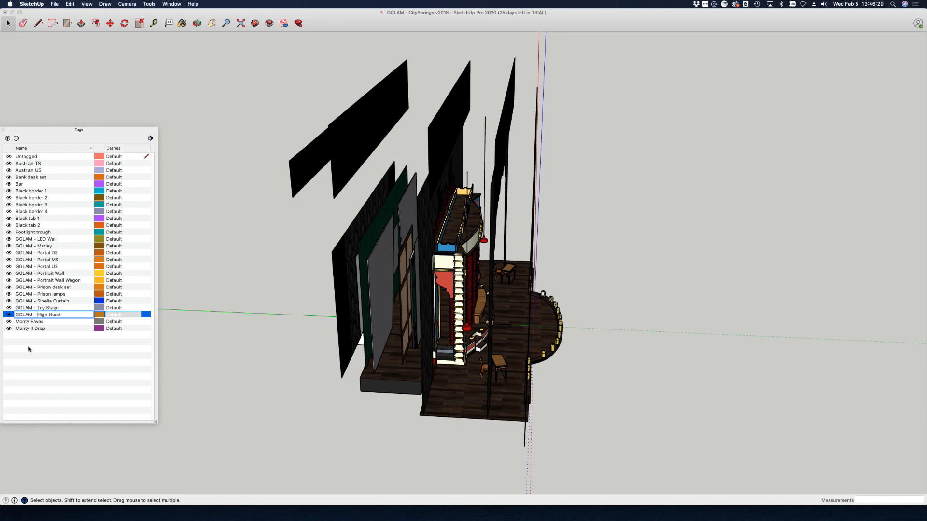
click(29, 323)
- Rename the Monty Eaves and Monty II Drop tags to "GGLAM - Monty Eaves" and "GGLAM - Monty II Drop"
double_click(29, 322)
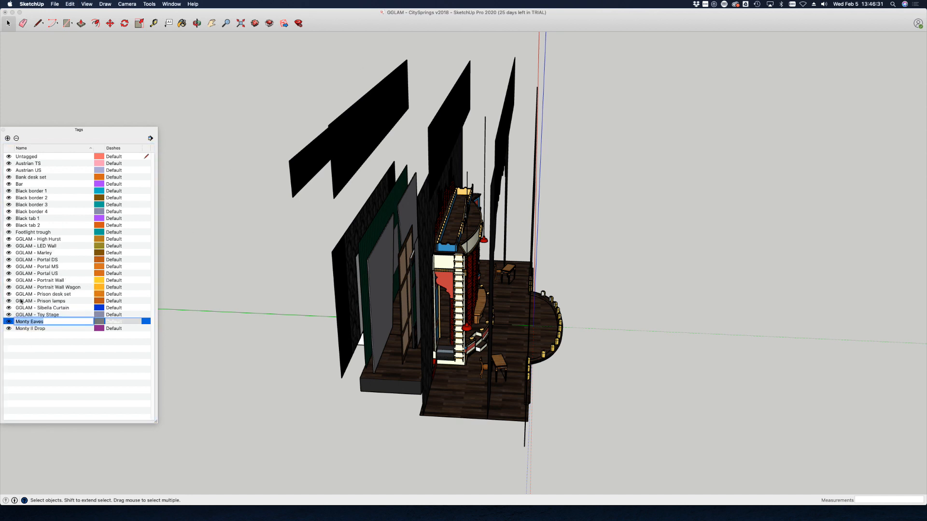
click(16, 323)
text(GGLAM -)
click(17, 329)
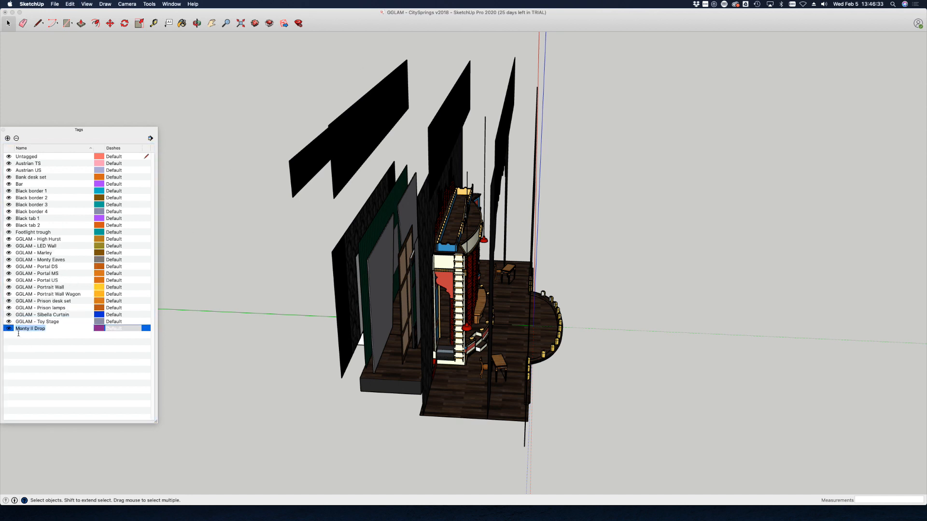
double_click(18, 329)
click(17, 329)
text(GGLAM -)
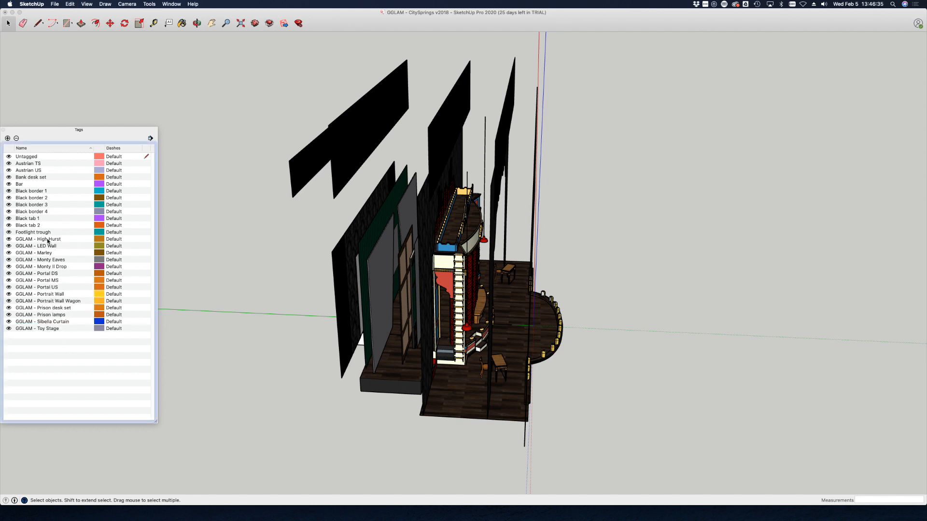
click(58, 335)
- Add the prefix "GGLAM - " to the Footlight trough, Black tab 2 and Black tab 1 tag names
double_click(32, 232)
click(17, 232)
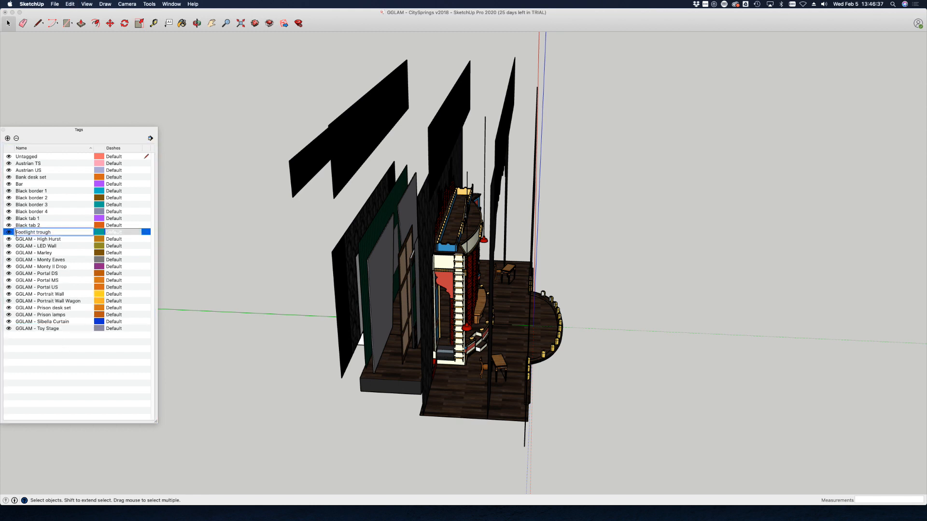
text(GGLAM -)
double_click(21, 225)
click(17, 226)
text(GGLAM -)
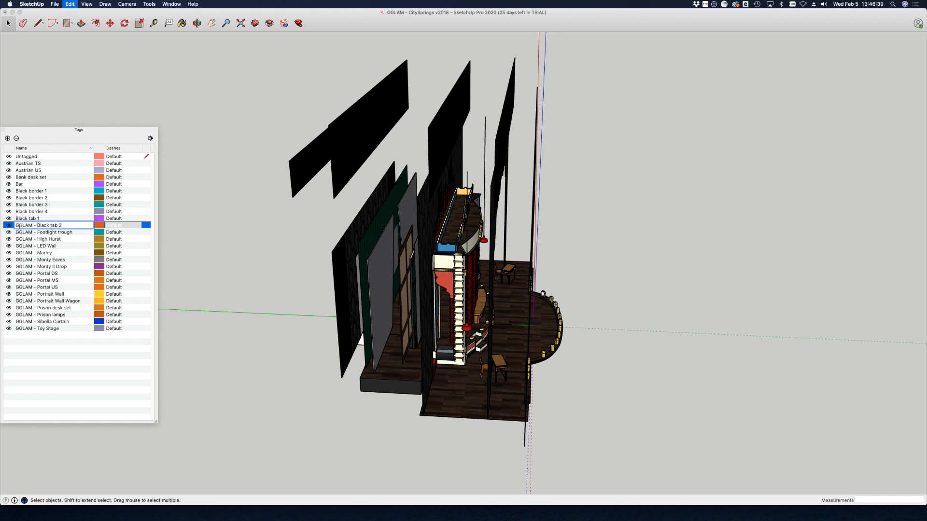
double_click(22, 218)
click(16, 220)
text(GGLAM -)
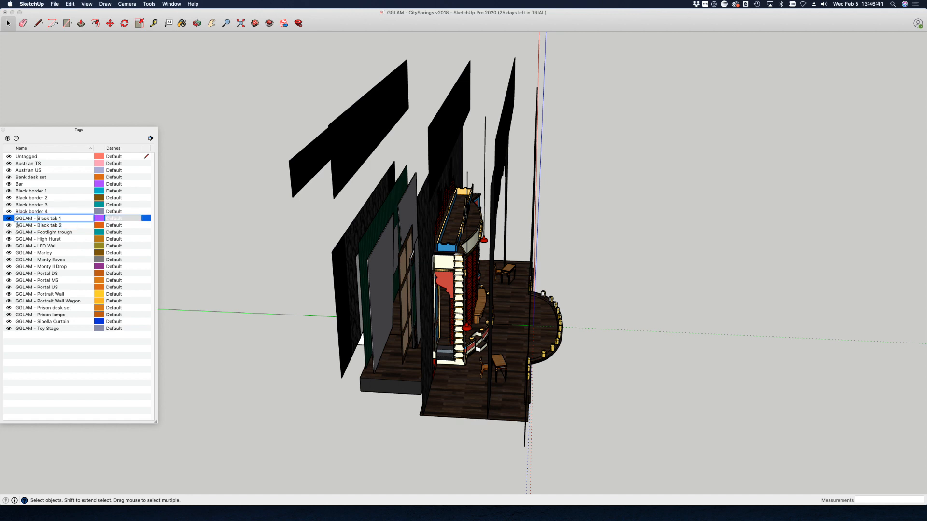
- Prefix the four Black border tag names, from Black border 4 up to Black border 1, with "GGLAM - "
double_click(22, 212)
click(17, 212)
text(GGLAM -)
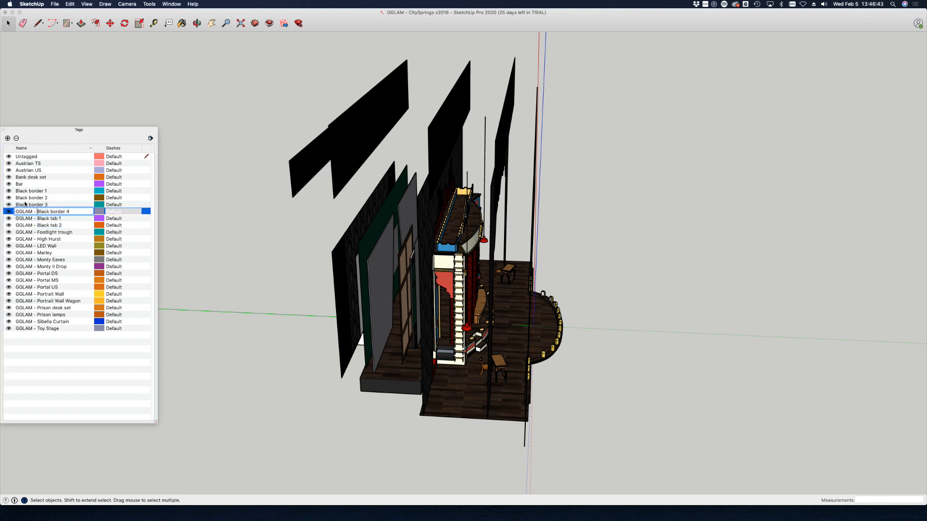
double_click(19, 205)
click(16, 206)
text(GGLAM -)
double_click(19, 198)
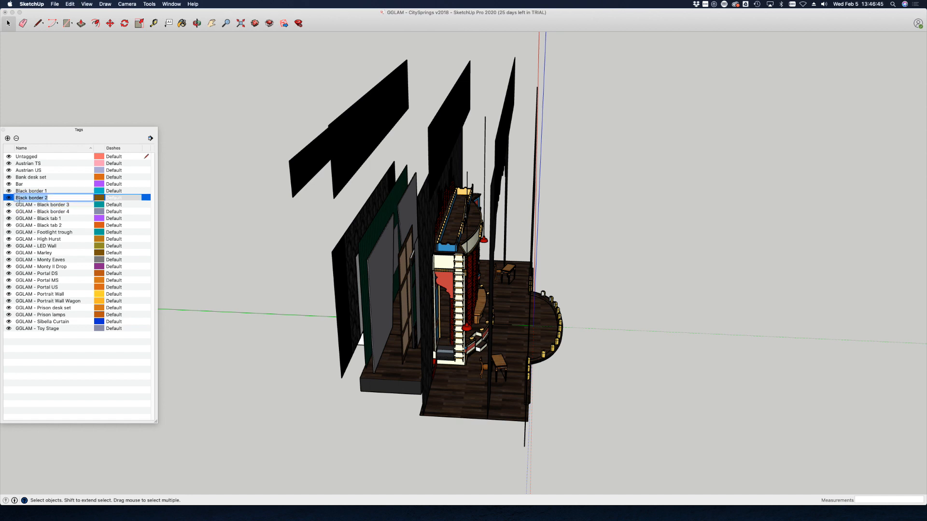
click(16, 199)
text(GGLAM -)
double_click(27, 191)
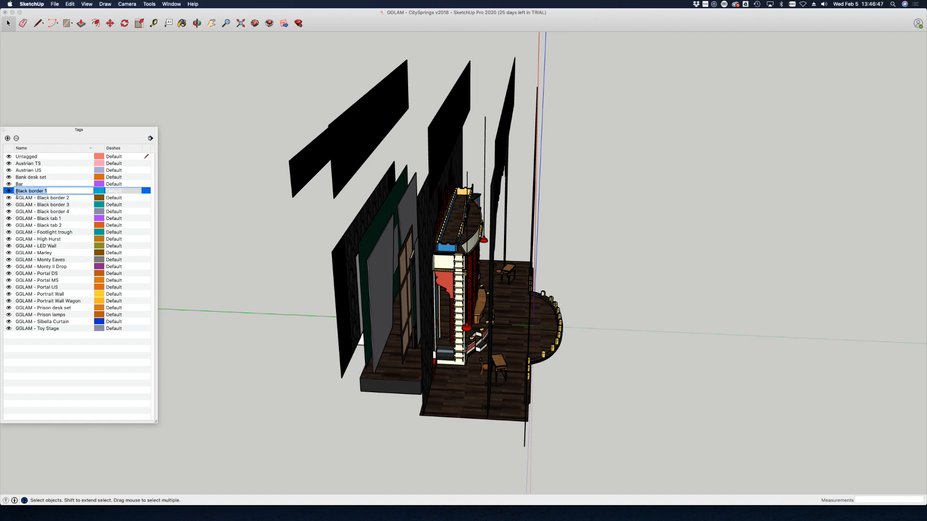
click(16, 192)
text(GGLAM -)
- Open the Bar tag's name for editing
click(20, 184)
double_click(20, 184)
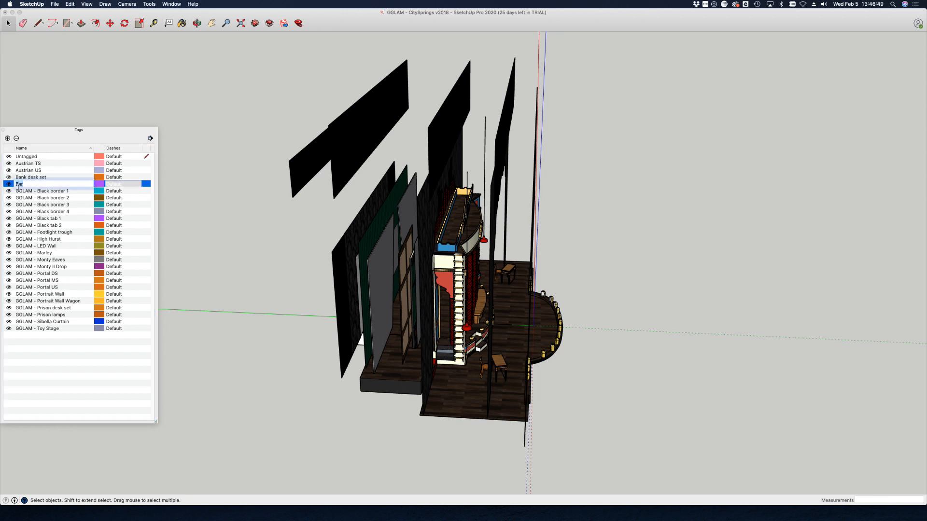
- Add the prefix "GGLAM - " to the names of the Bar and Bank desk set tags
click(16, 184)
text(GGLAM -)
double_click(25, 177)
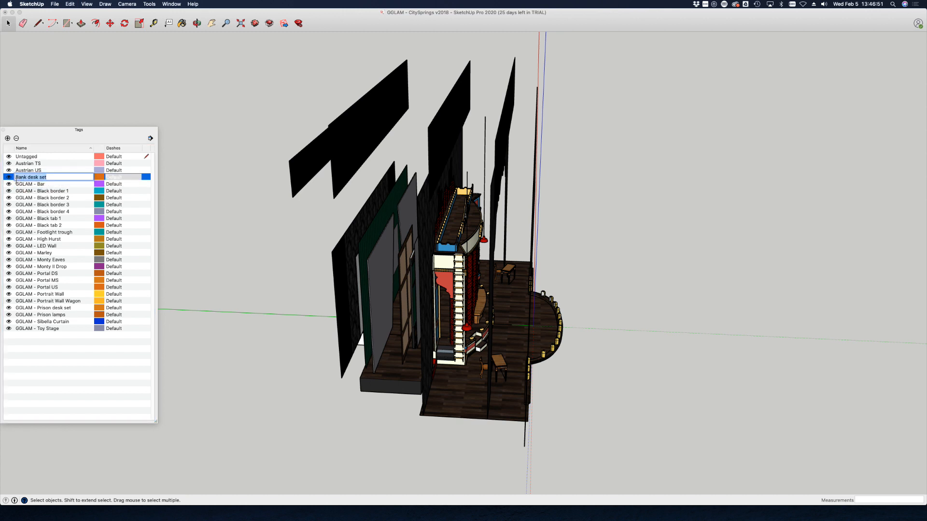
click(17, 177)
text(GGLAM -)
- Rename the two Austrian tags as "GGLAM - Austrian US" and "GGLAM - Austrian TS"
double_click(39, 170)
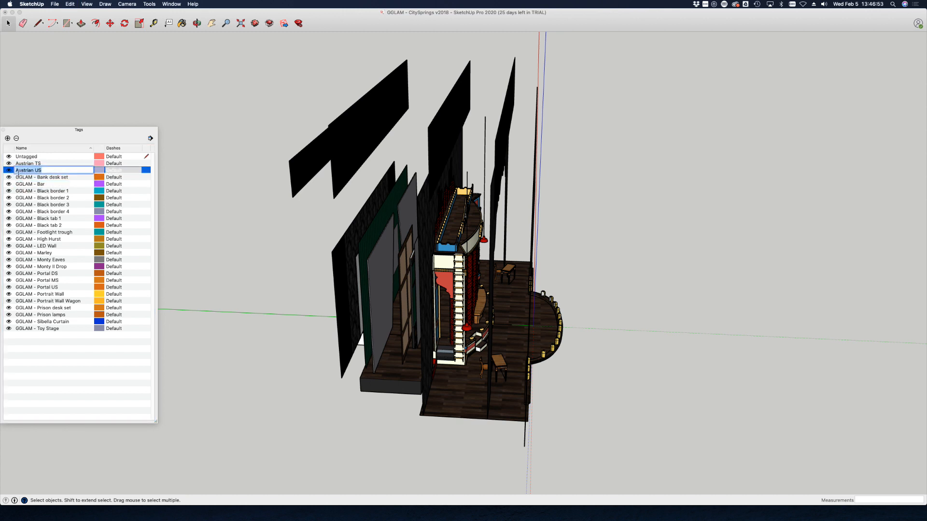
click(17, 171)
text(GGLAM -)
double_click(19, 164)
click(19, 164)
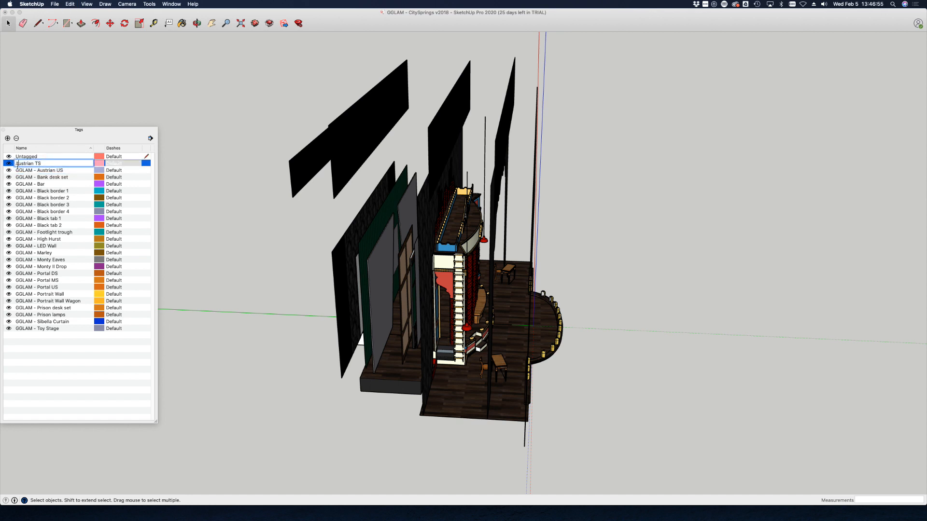
text(GGLAM -)
key(BackSpace)
text(A)
key(Return)
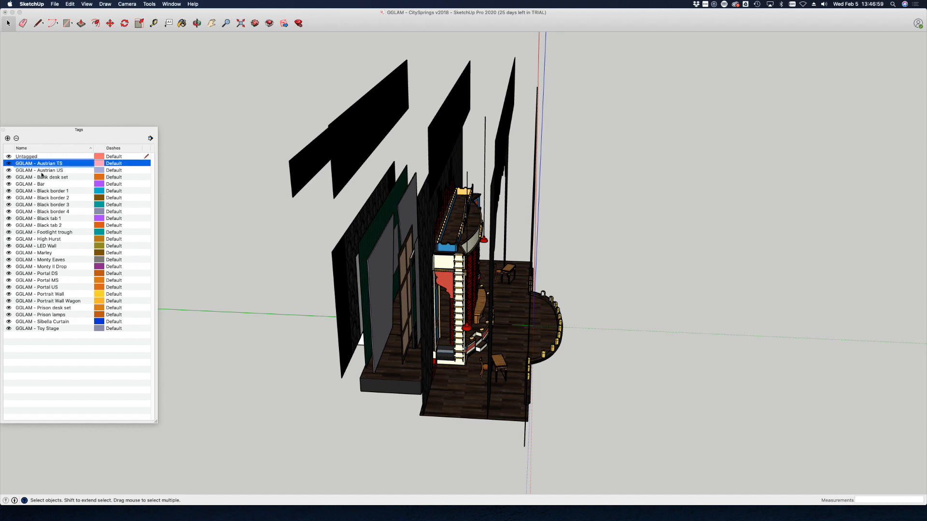
click(27, 157)
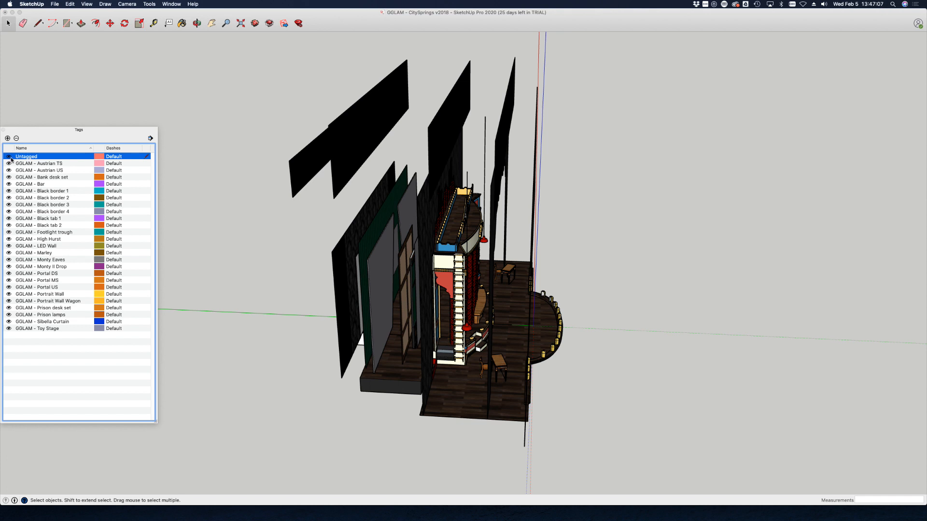
middle_drag(293, 213, 300, 210)
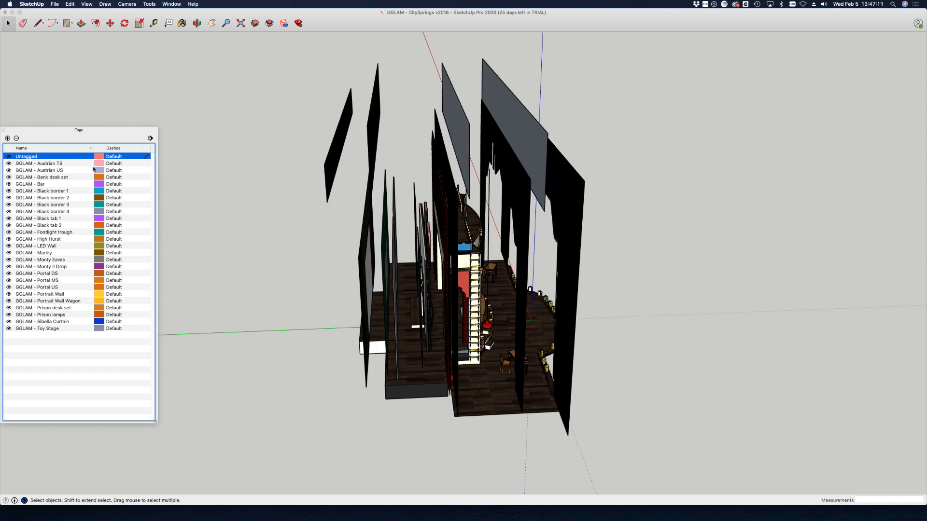
click(43, 170)
click(39, 157)
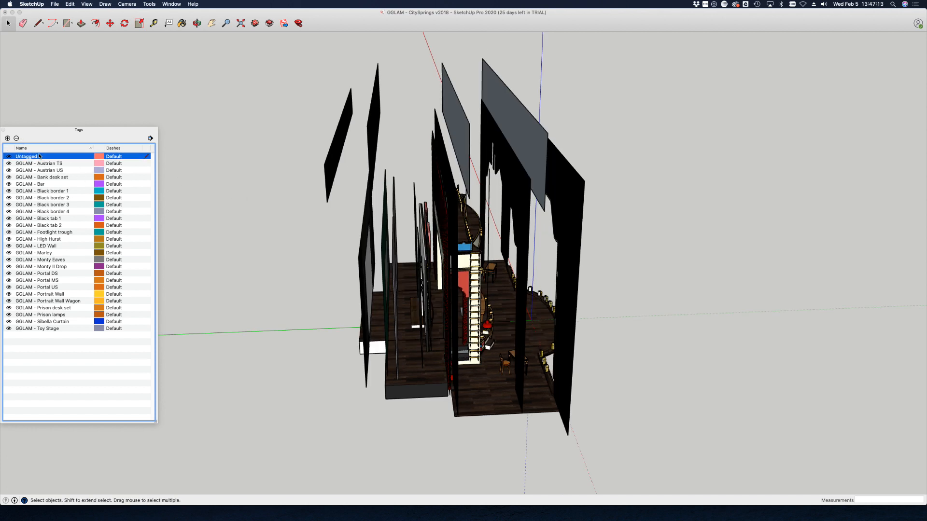
click(82, 353)
click(21, 158)
click(95, 381)
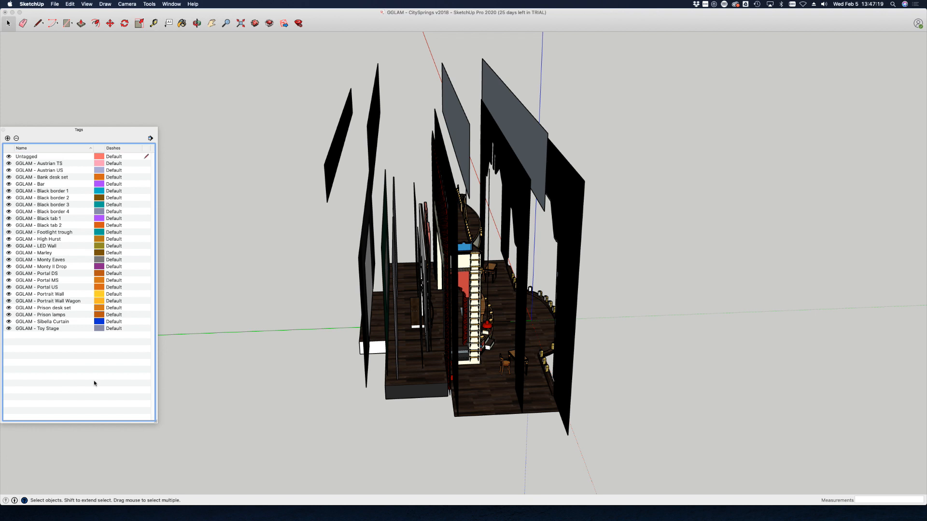
- Save the model, then start saving it under a new name with SketchUp Version 2018 (*.skp) as the file type
click(261, 226)
key(super+s)
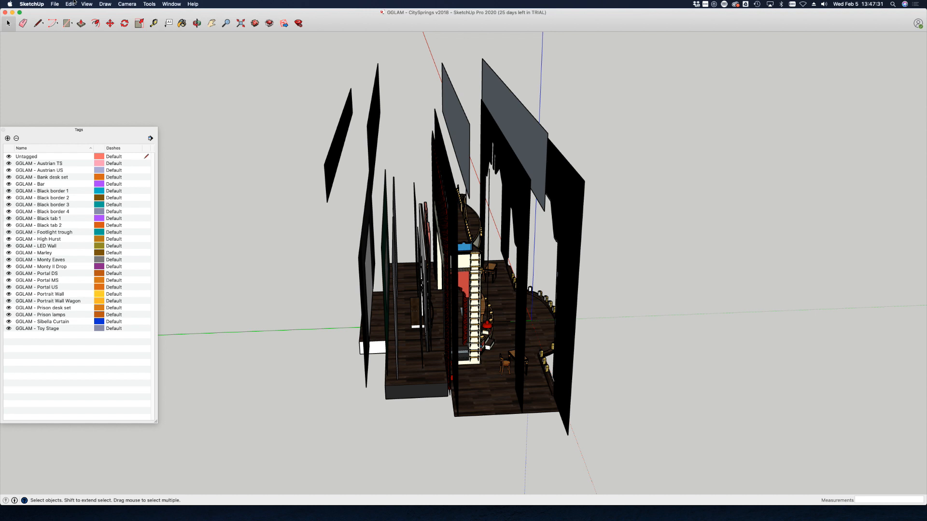
click(55, 4)
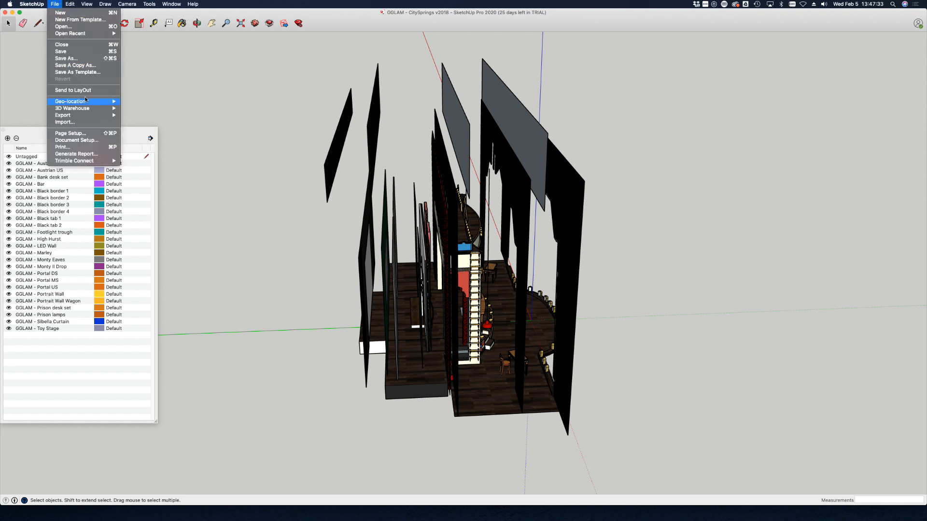
mouse_move(85, 116)
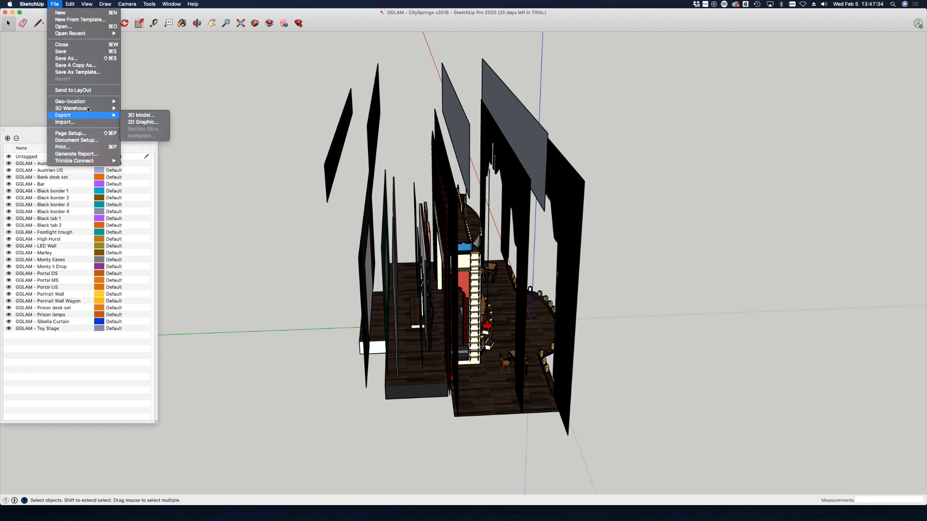
click(91, 59)
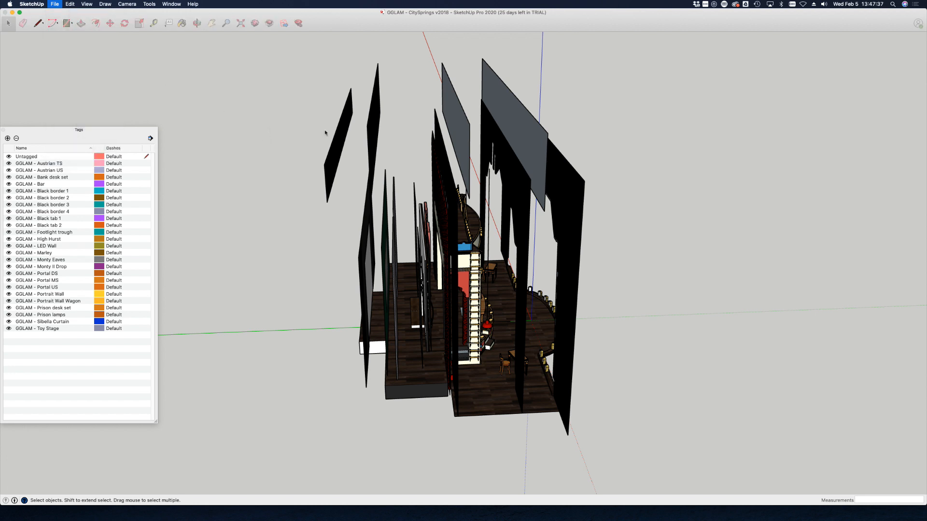
click(471, 185)
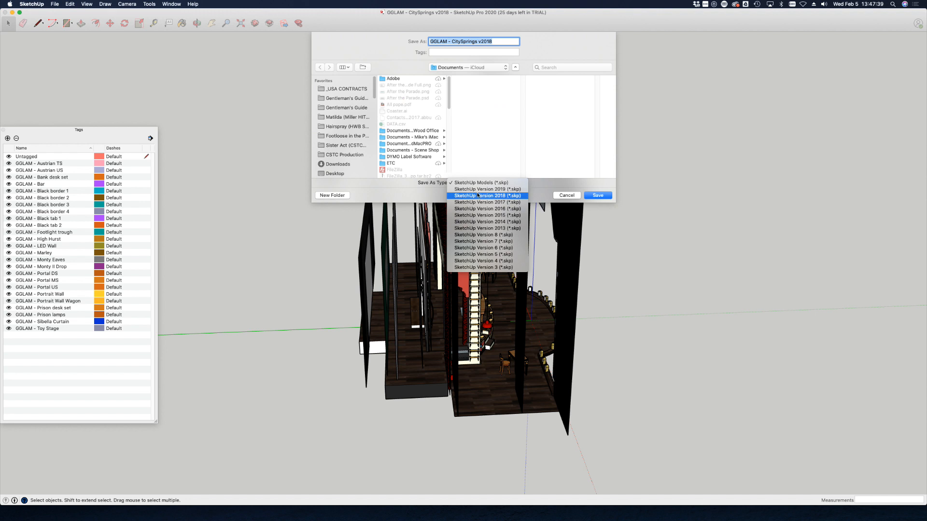
click(488, 201)
- Save the file as "GGLAM - CitySprings v2018 cleaned" in the 05 - Capture folder of the Gentleman's Guide lighting files
click(349, 108)
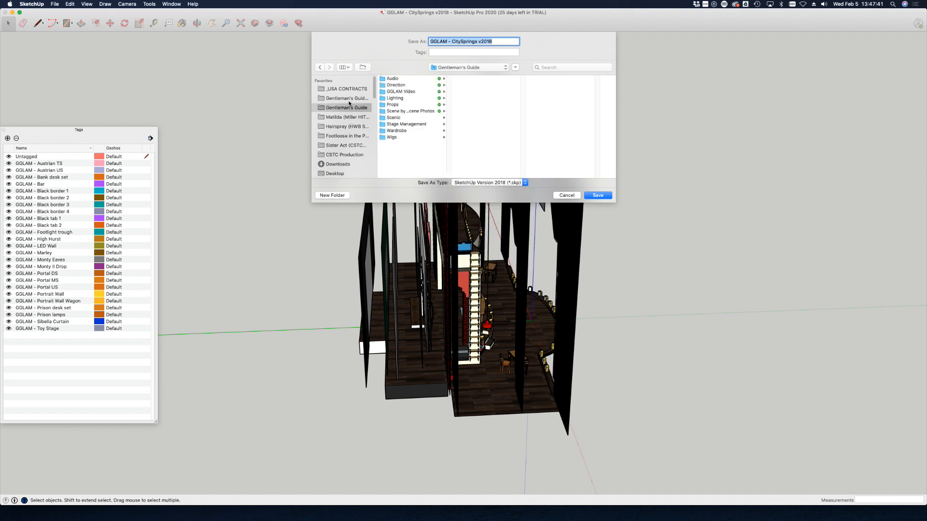
click(347, 99)
click(437, 79)
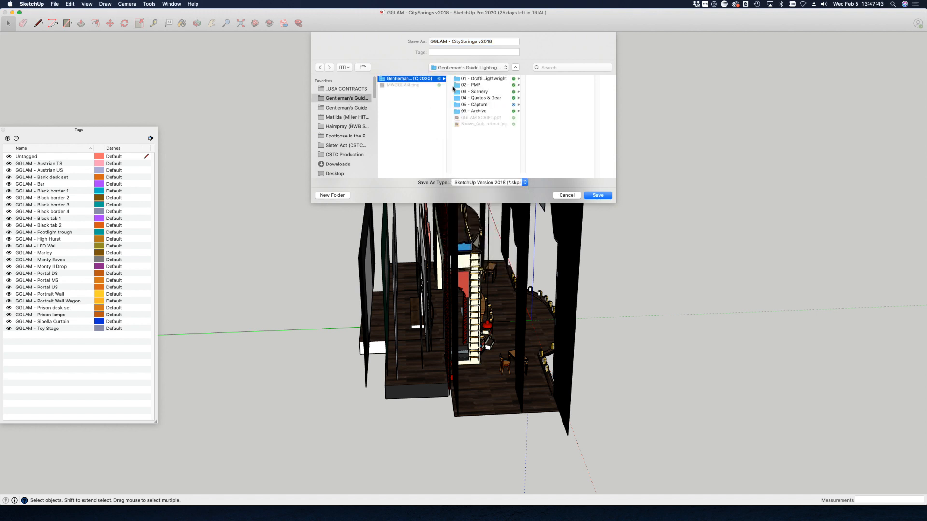
click(473, 105)
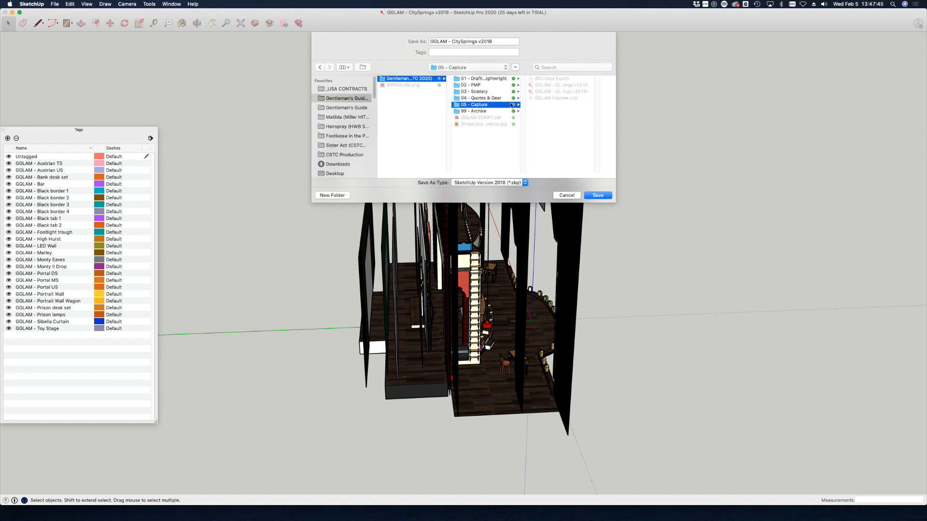
click(565, 87)
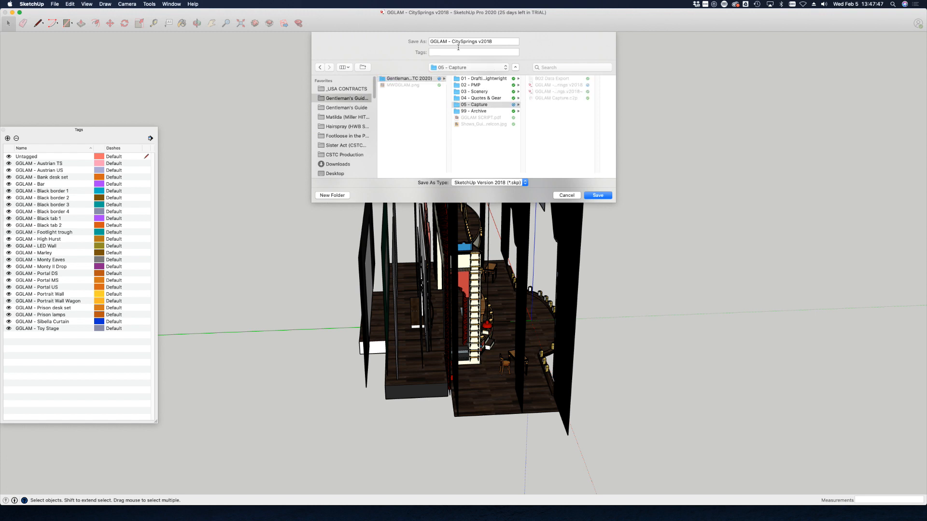
click(501, 47)
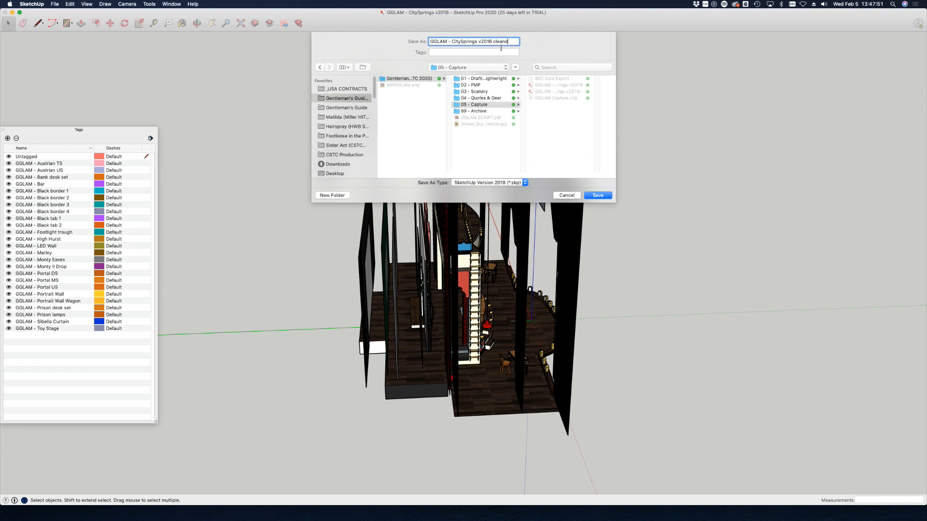
click(592, 196)
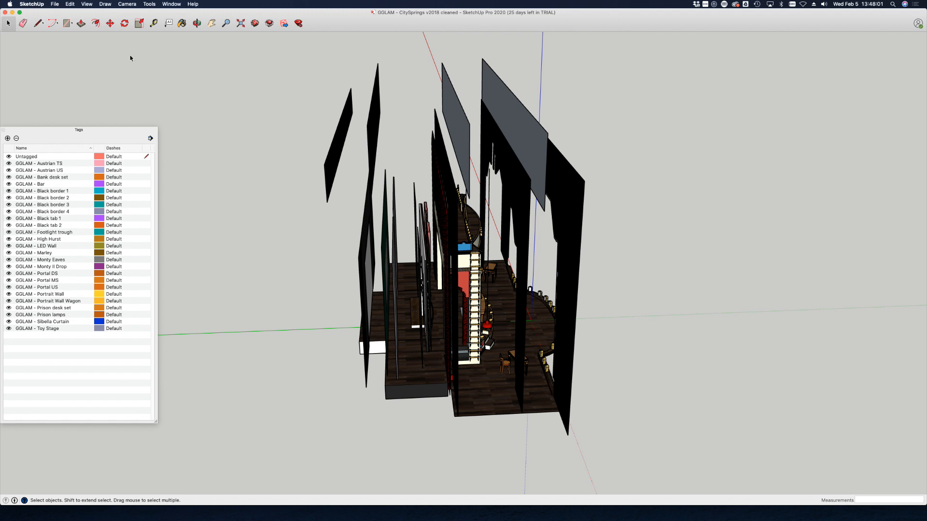
- Leave SketchUp and switch to the Capture project on Desktop 3
click(31, 4)
click(46, 84)
key(ctrl+Up)
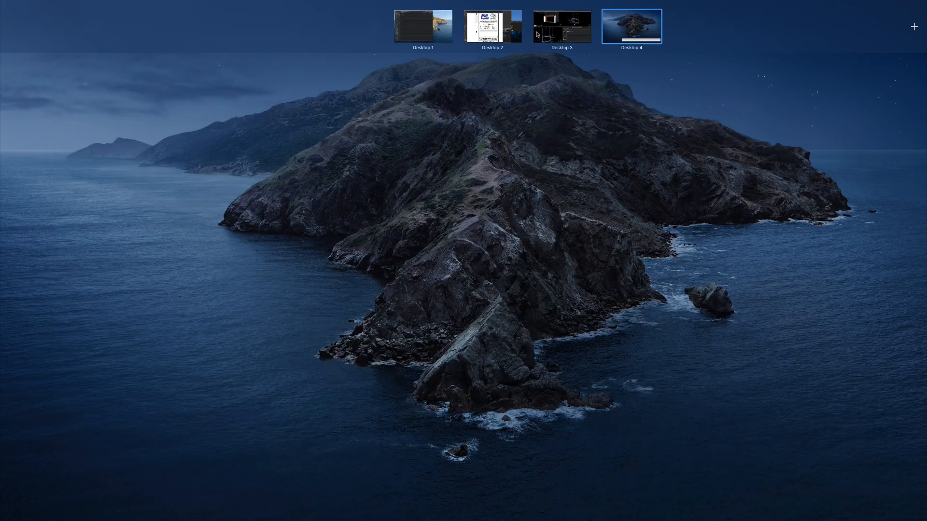
click(536, 24)
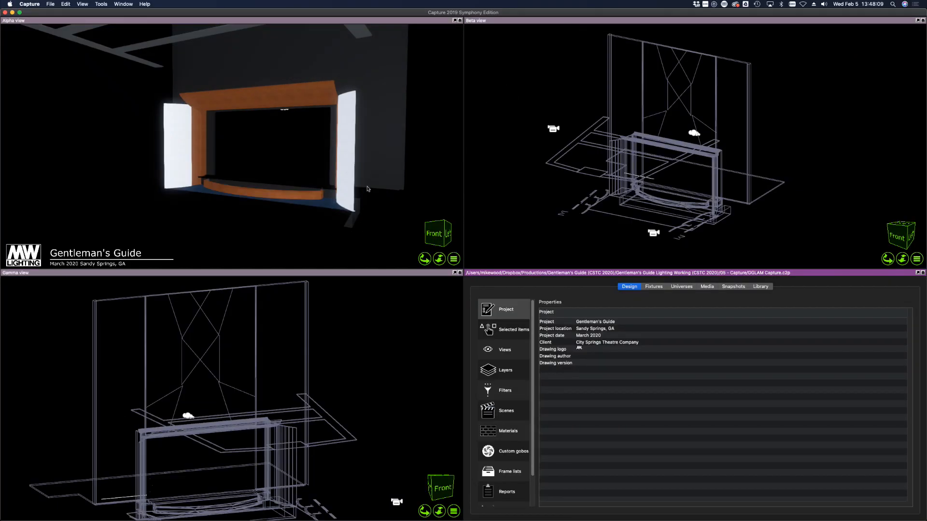
- Examine the theatre's proscenium, stage and overhead structure from several angles in the Alpha, Beta and Gamma views
scroll(278, 293, up, 2)
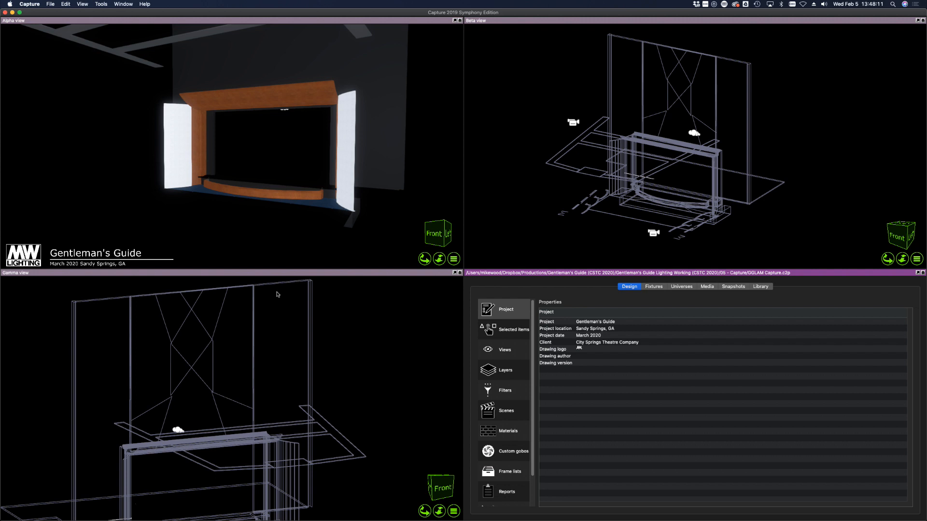
scroll(301, 324, down, 3)
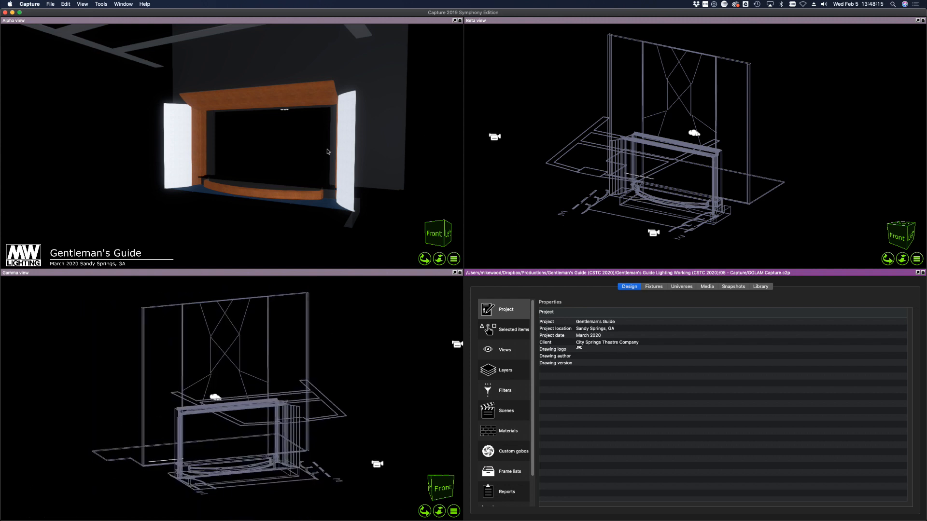
scroll(280, 137, down, 2)
scroll(280, 137, down, 3)
scroll(280, 137, up, 3)
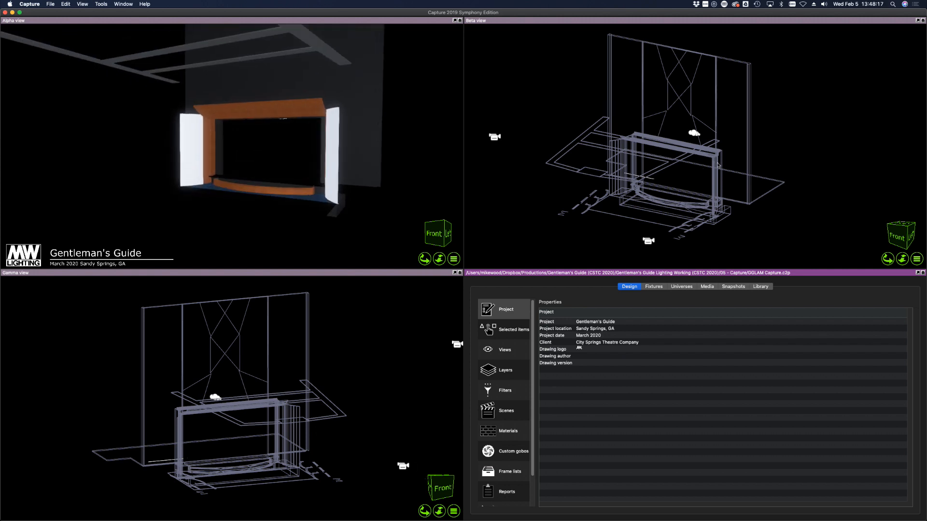
right_drag(778, 153, 777, 154)
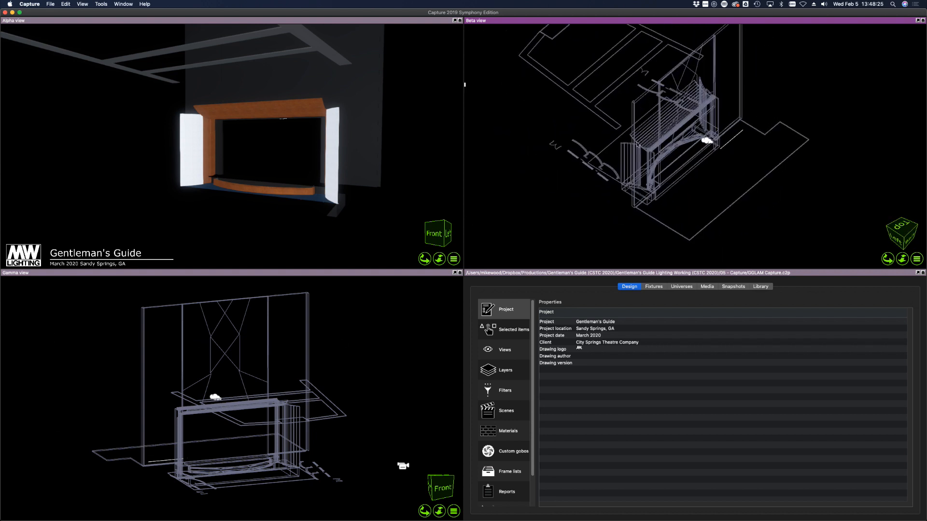
right_drag(594, 181, 594, 182)
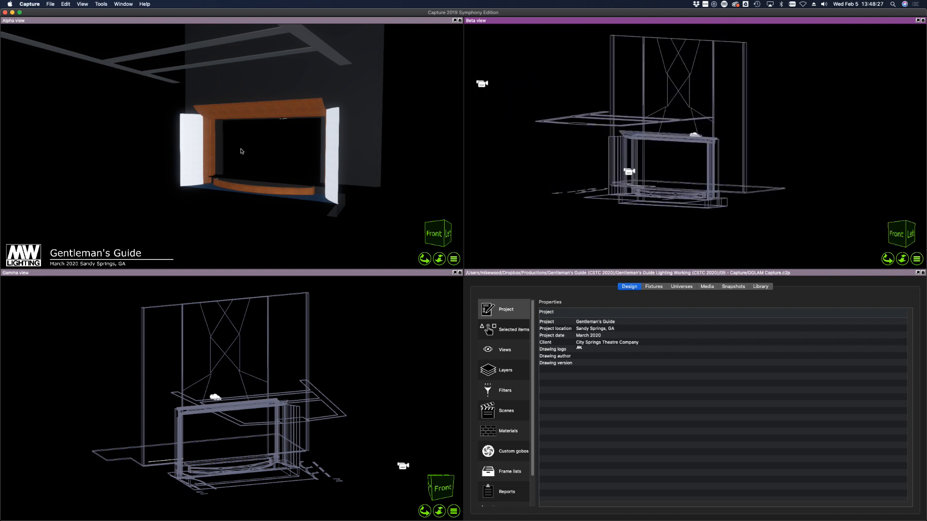
right_drag(241, 151, 210, 122)
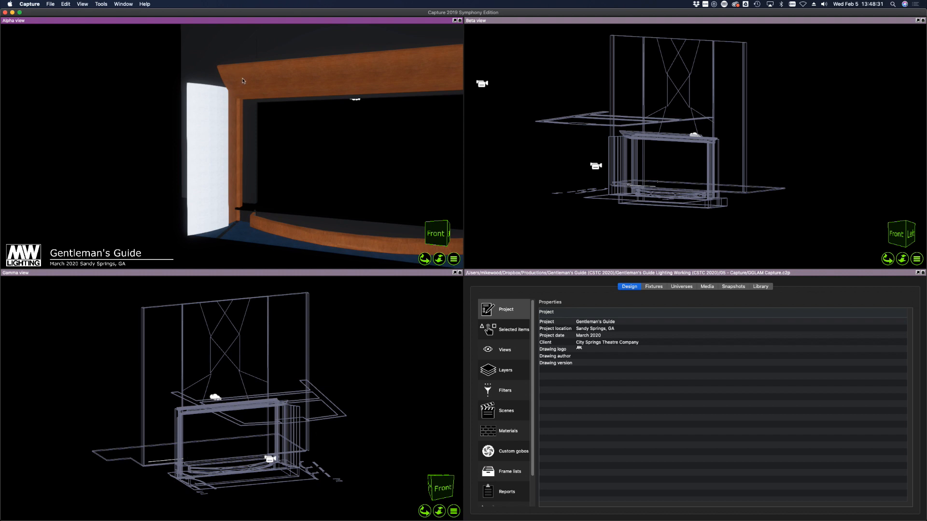
right_drag(295, 214, 366, 156)
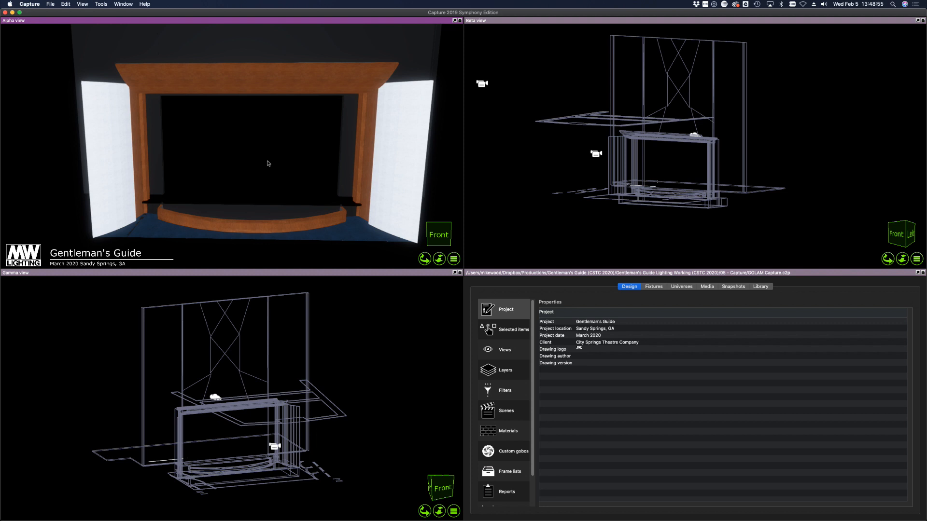
drag(377, 217, 370, 217)
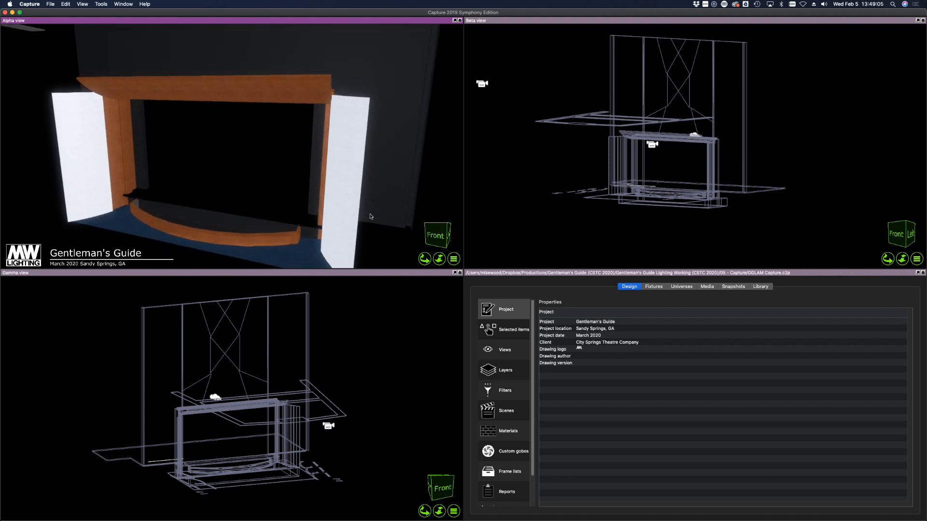
click(381, 319)
drag(330, 360, 301, 369)
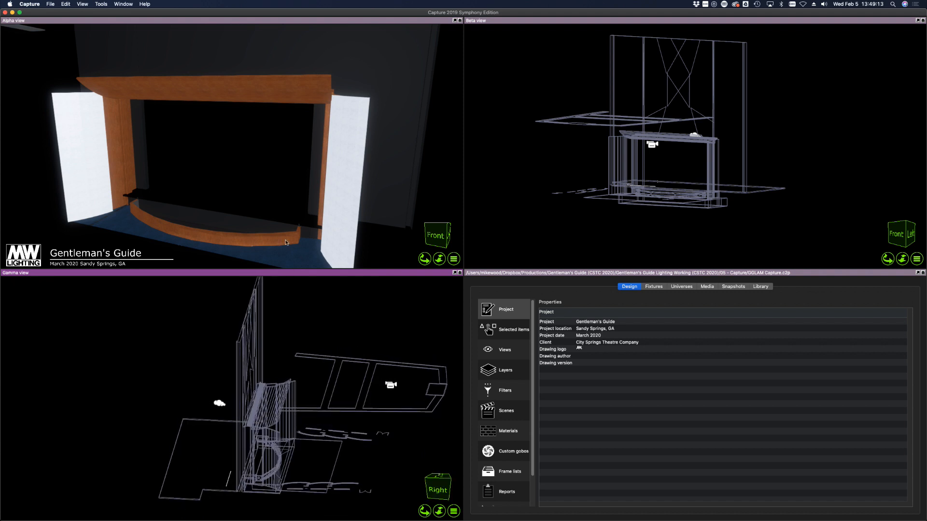
- Set the Alpha view to a wireframe top view and the Beta view to a front view
click(443, 199)
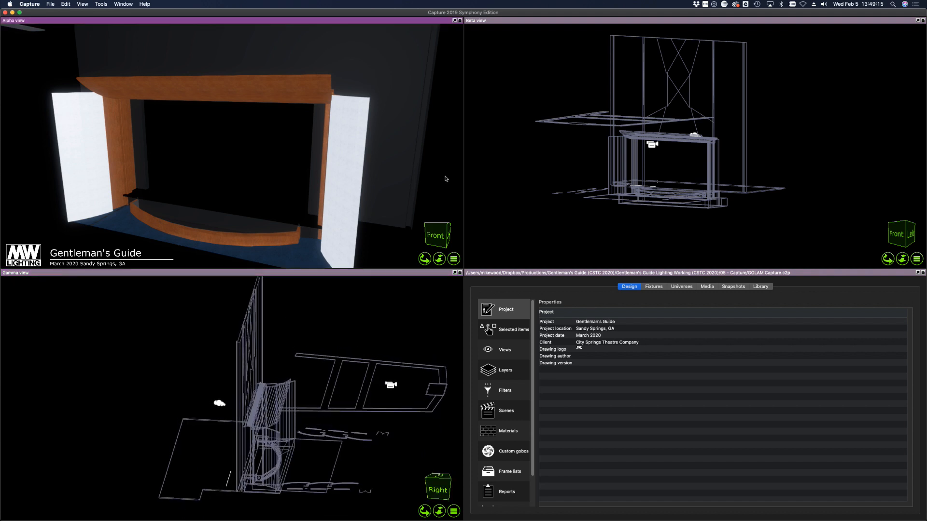
key(super+1)
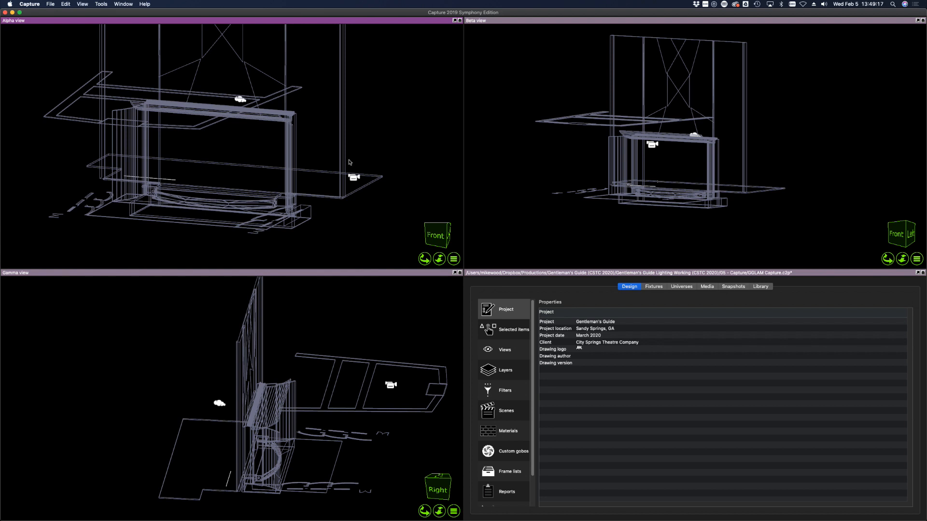
key(super+2)
scroll(313, 191, down, 5)
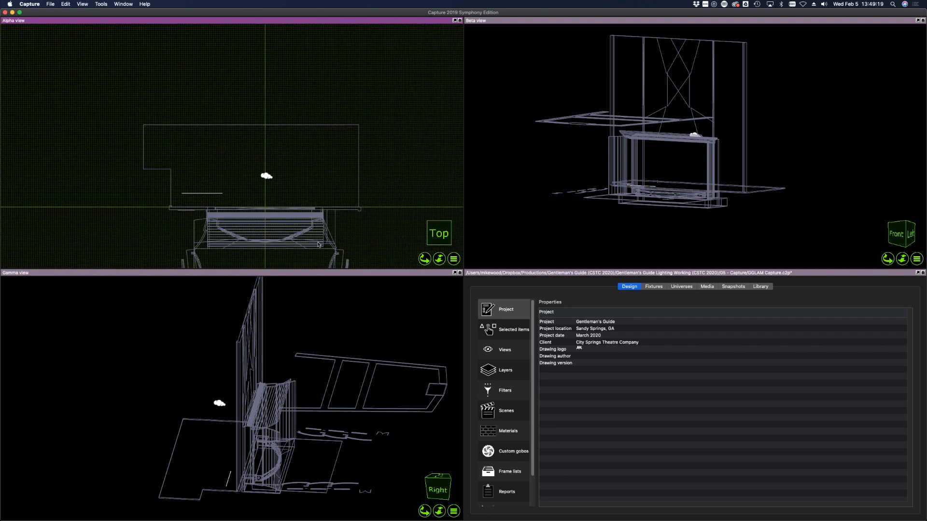
click(566, 237)
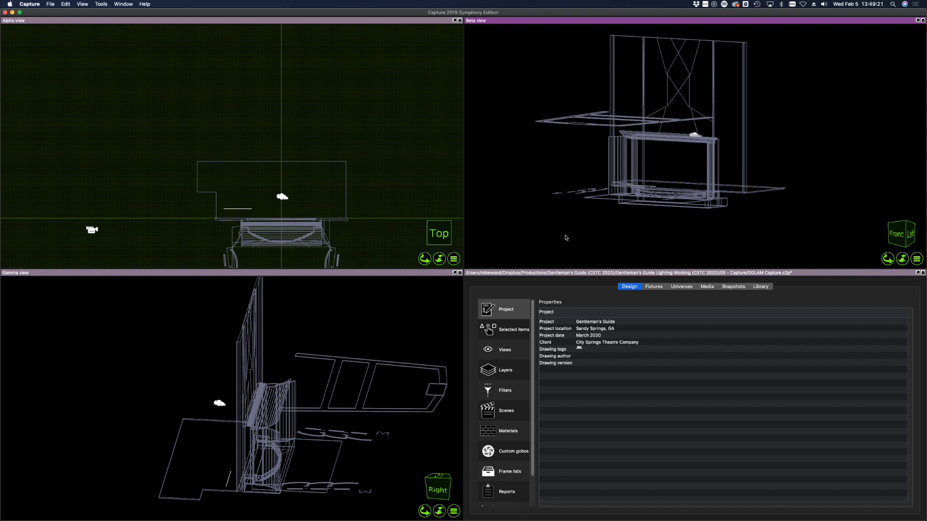
key(super+1)
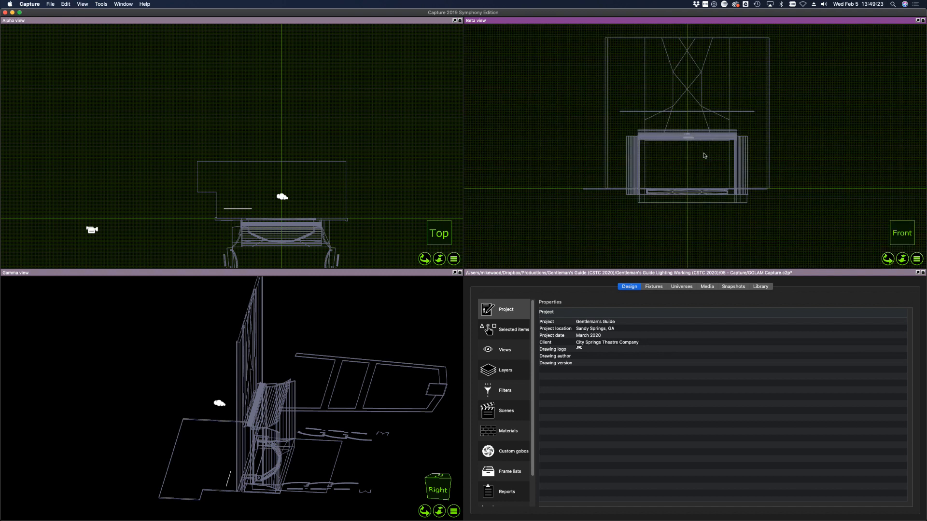
- Set the Gamma view to a right-side view and reframe the Alpha top view to show the stage and auditorium
click(185, 338)
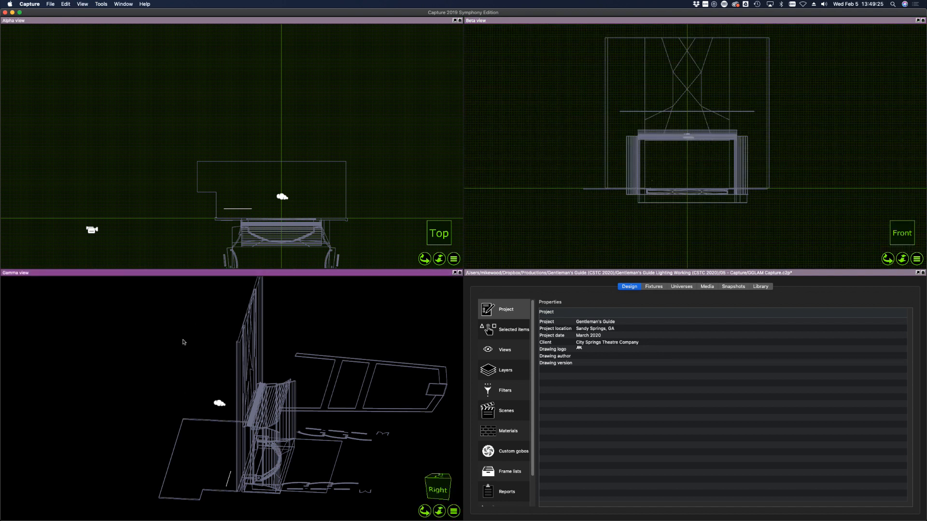
key(super+3)
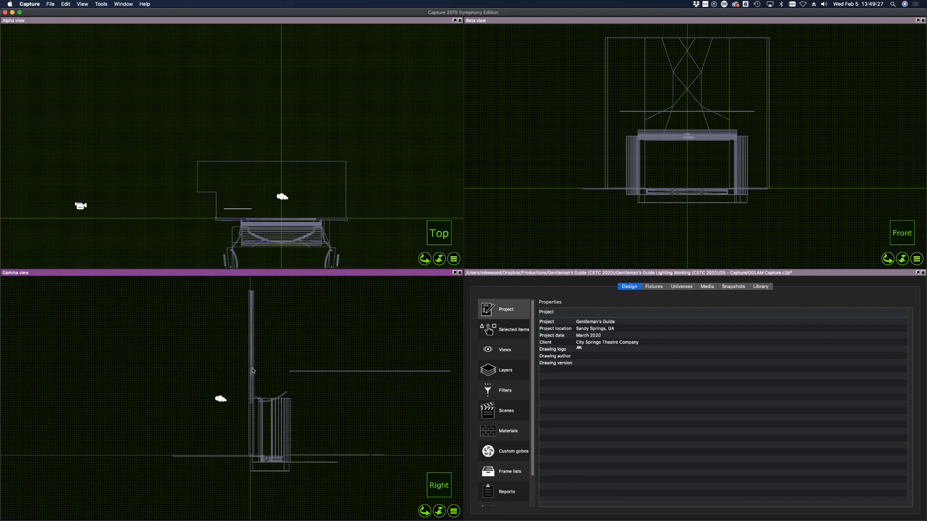
scroll(372, 189, down, 3)
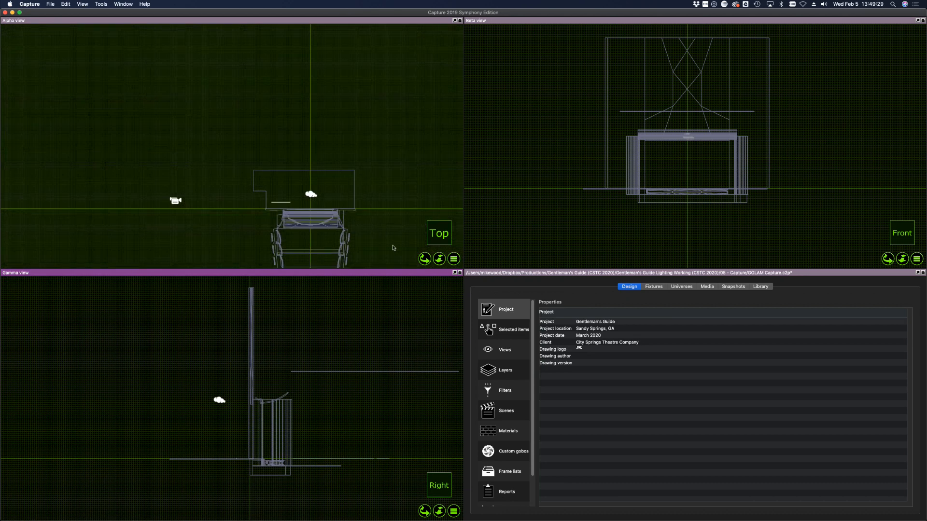
scroll(394, 247, down, 5)
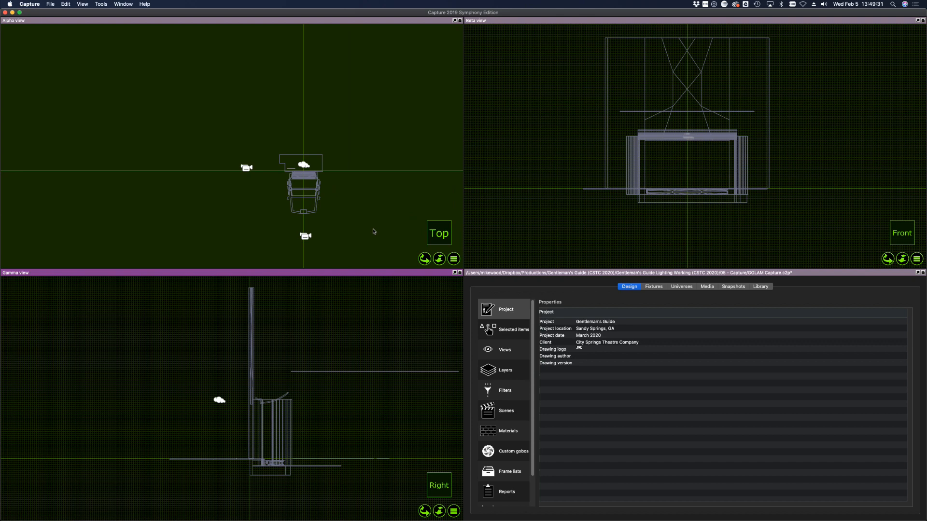
scroll(341, 190, up, 8)
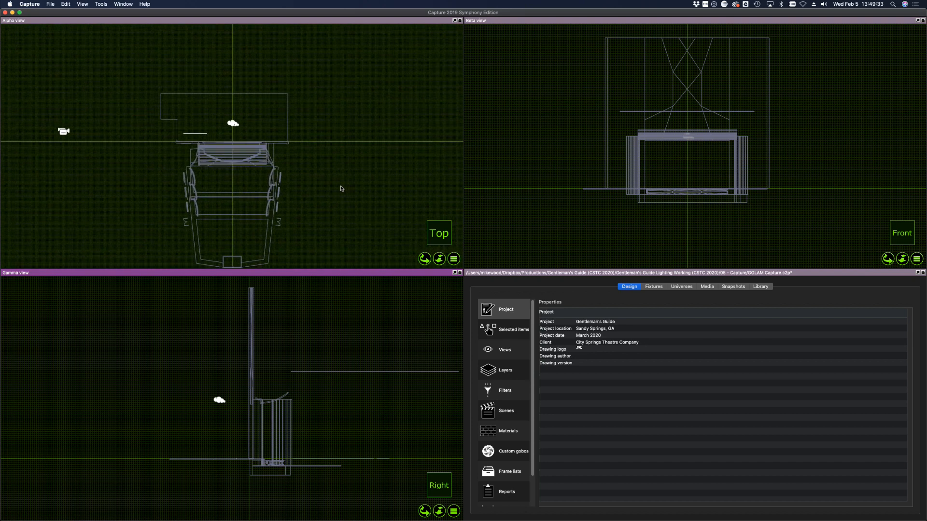
- List the project's layers and widen the name column to show the full layer names
click(506, 370)
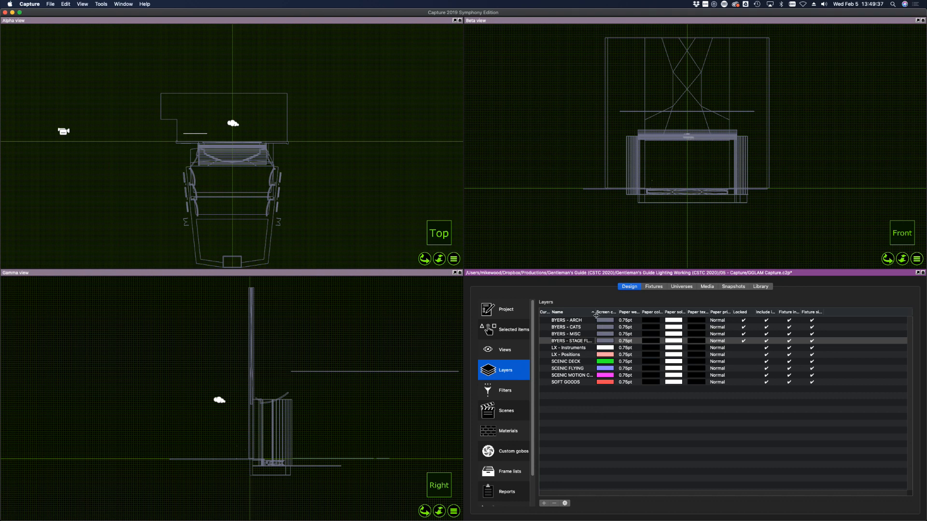
drag(596, 315, 613, 314)
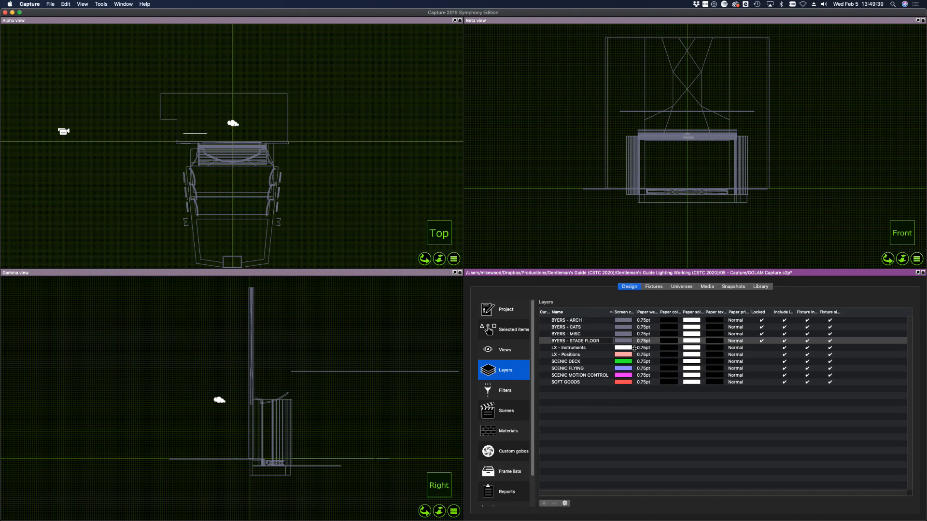
click(581, 348)
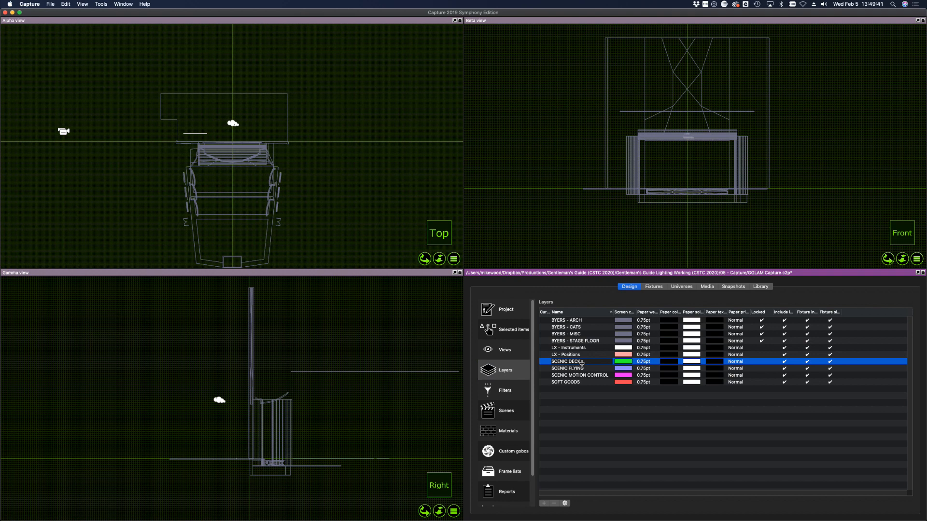
- Select the white line object just upstage of the proscenium in the Alpha view and check its available actions
click(200, 140)
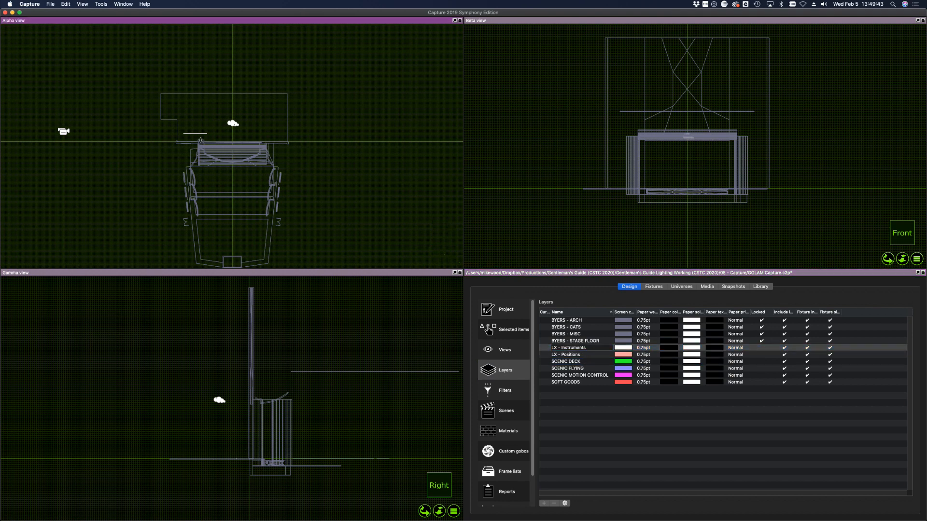
click(177, 148)
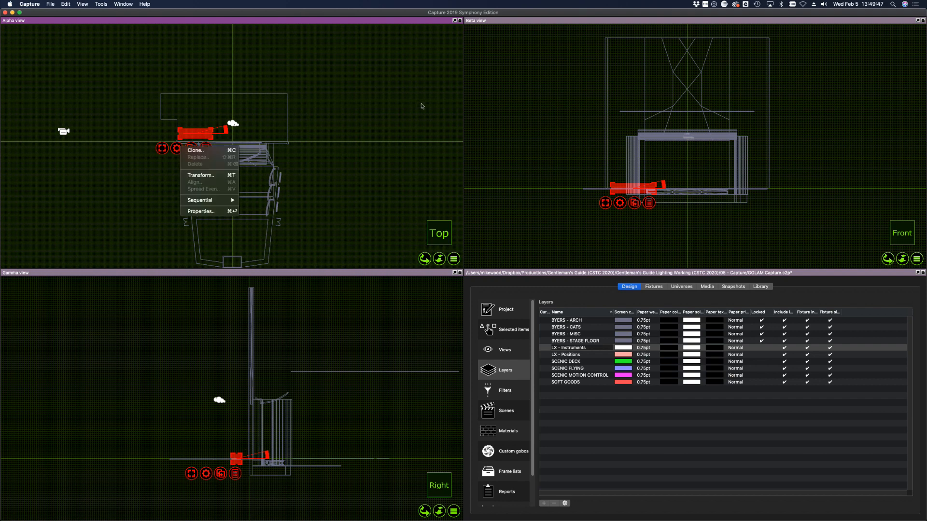
click(632, 427)
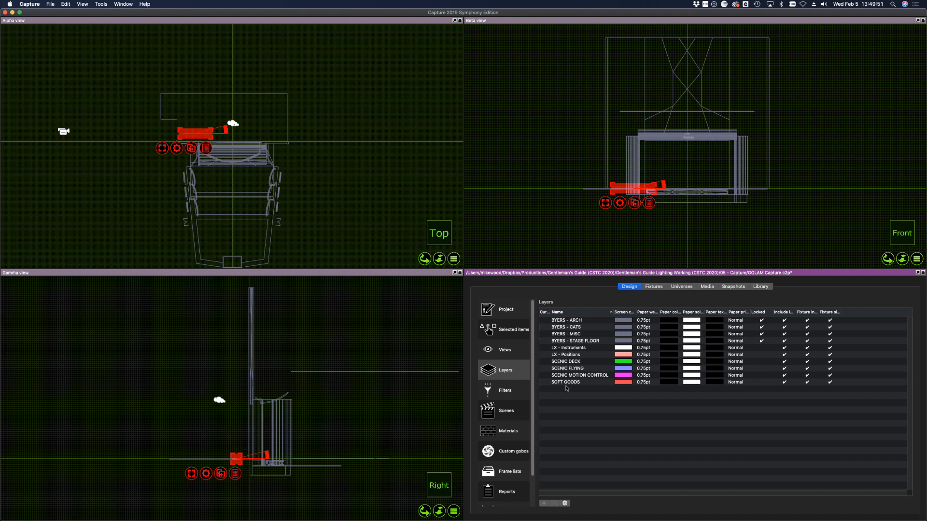
- Delete the SCENIC DECK, SCENIC FLYING, SCENIC MOTION CONTROL and SOFT GOODS layers
click(564, 363)
click(563, 381)
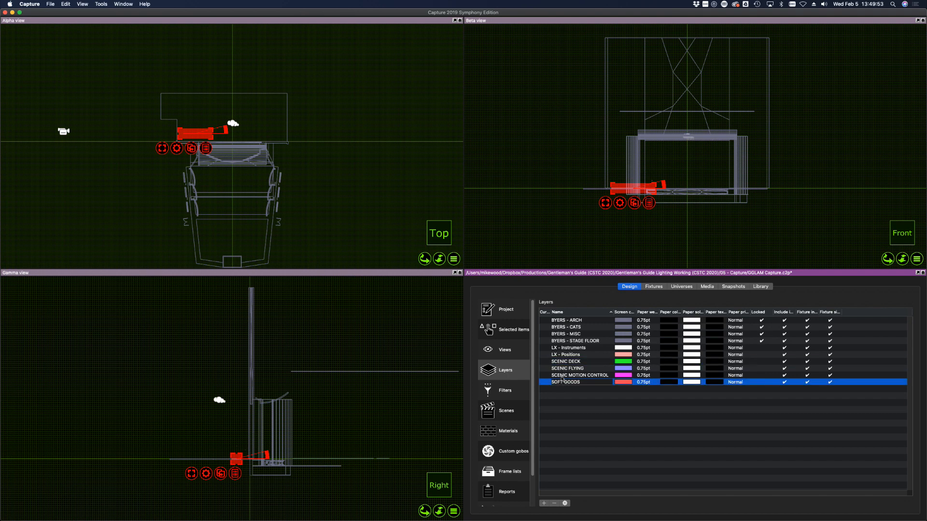
click(563, 363)
click(564, 381)
click(564, 363)
shift+click(570, 383)
click(555, 503)
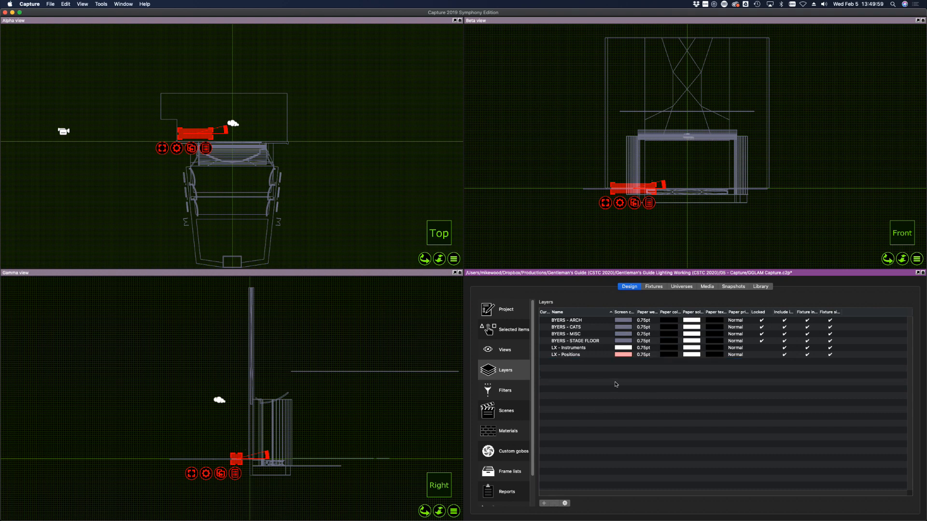
- Delete the LX - Positions layer and deselect the object in the Alpha view
click(577, 355)
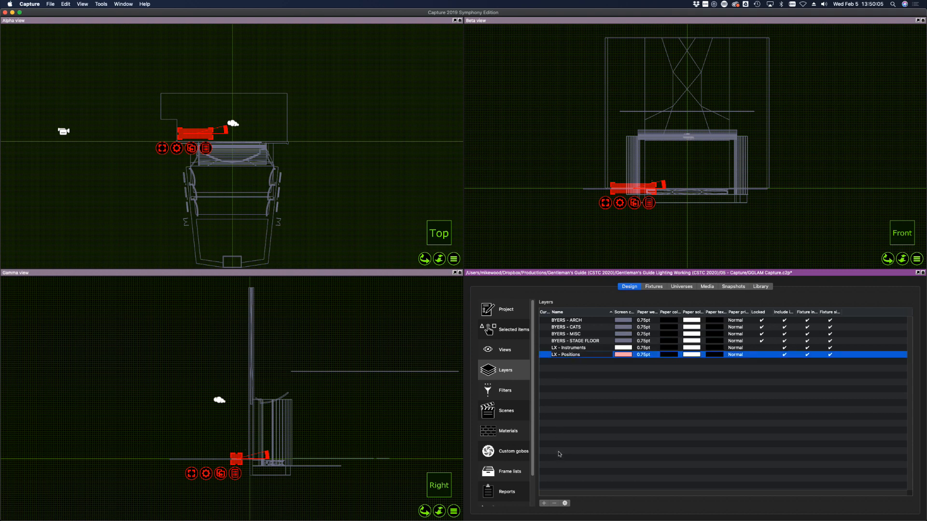
click(554, 504)
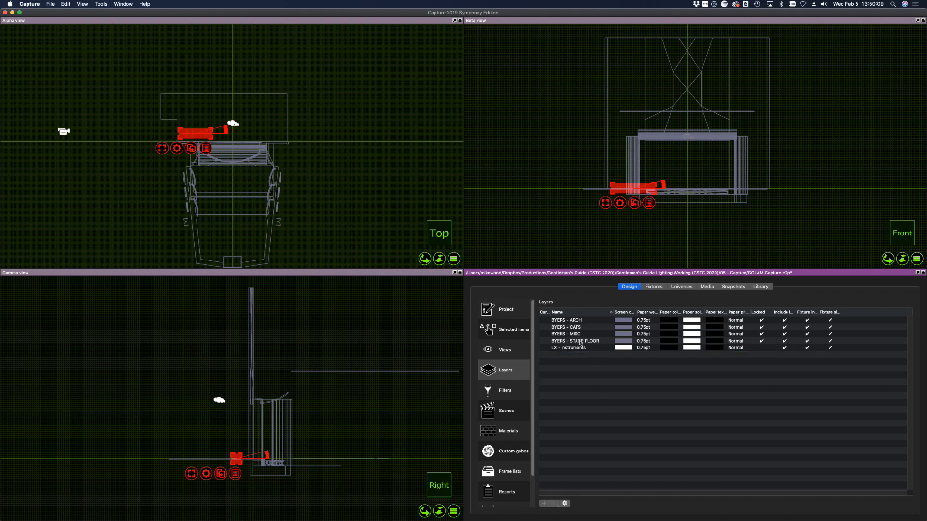
click(393, 211)
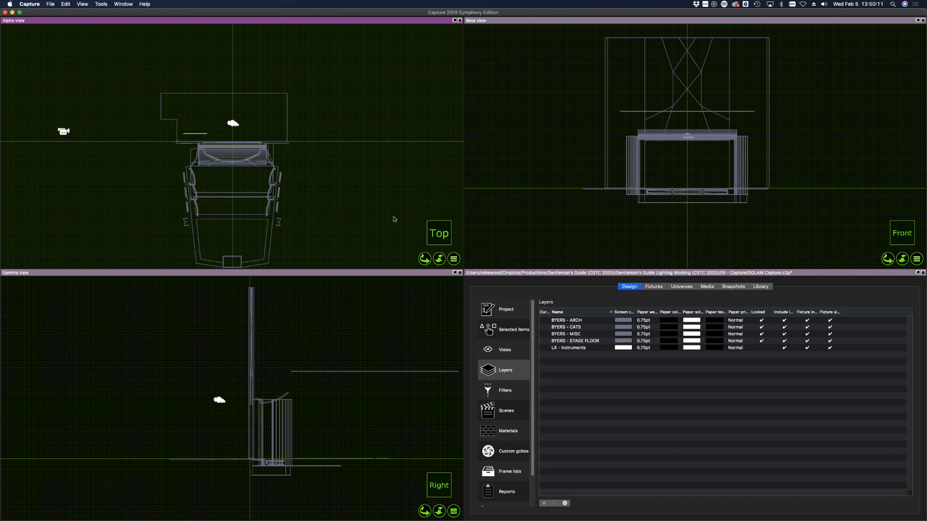
- Save the project and import the model "GGLAM - CitySprings v2018 cleaned" from the 05 - Capture folder, continuing past the import log
key(super+s)
click(49, 6)
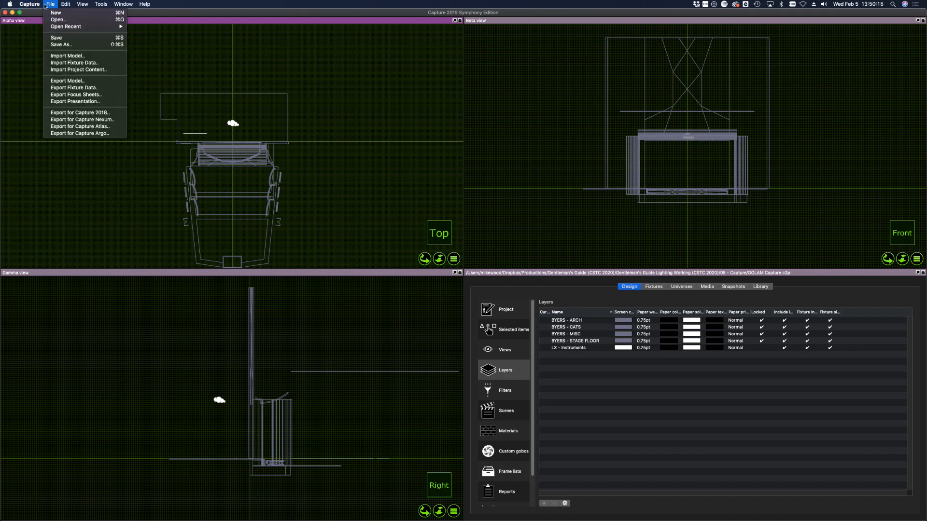
click(71, 55)
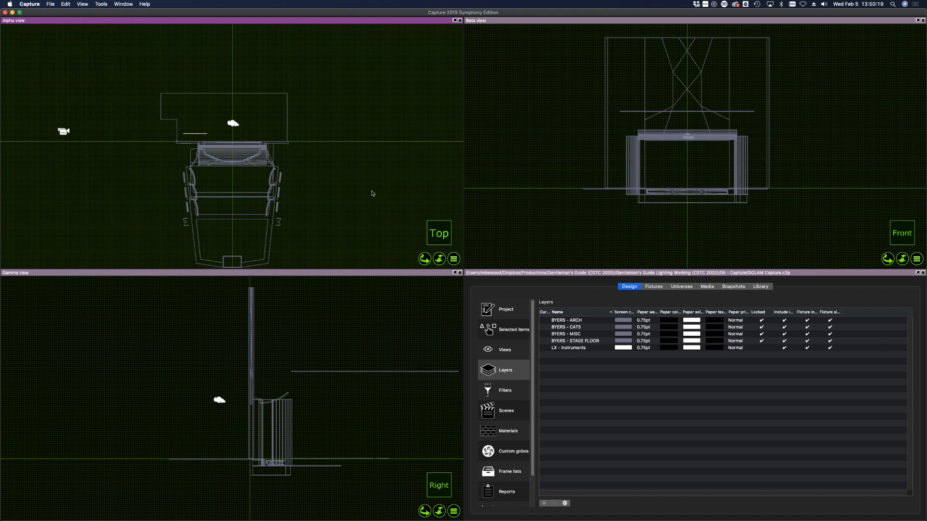
click(457, 105)
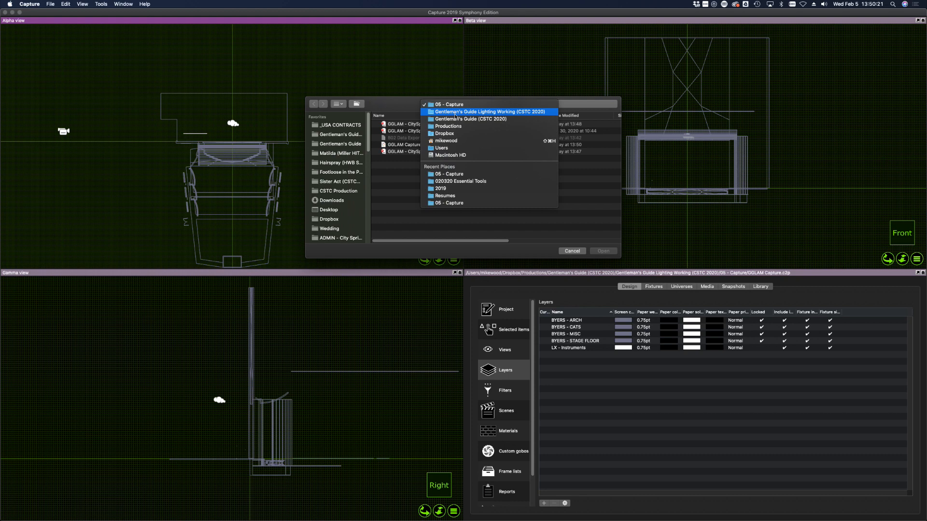
key(Escape)
click(458, 124)
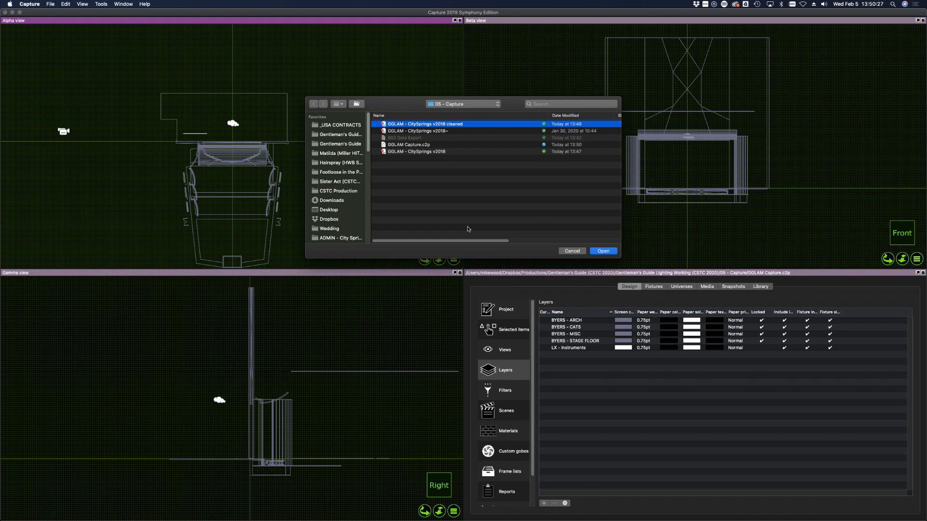
key(Return)
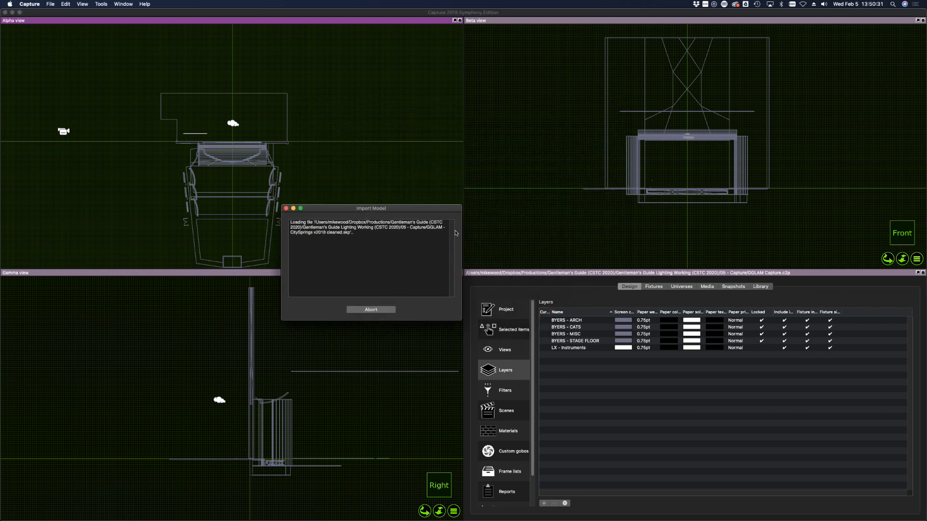
drag(463, 224, 689, 236)
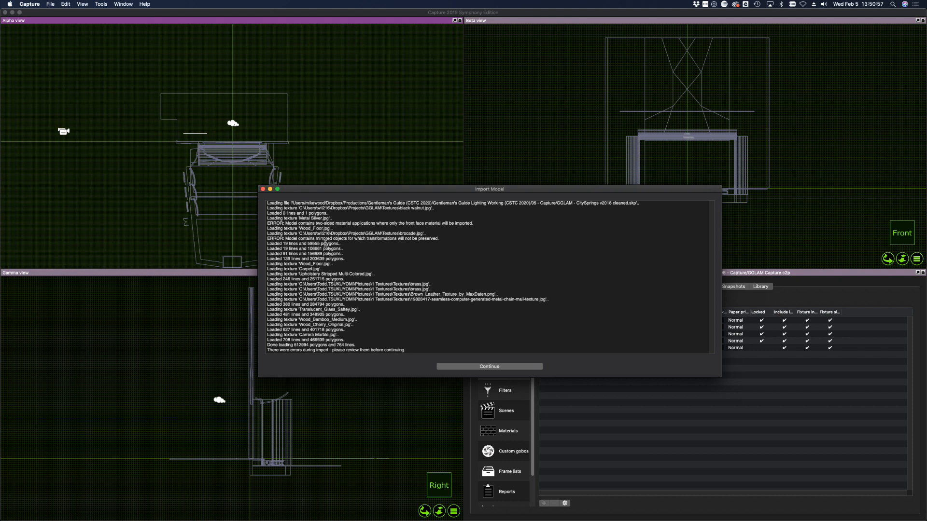
click(481, 367)
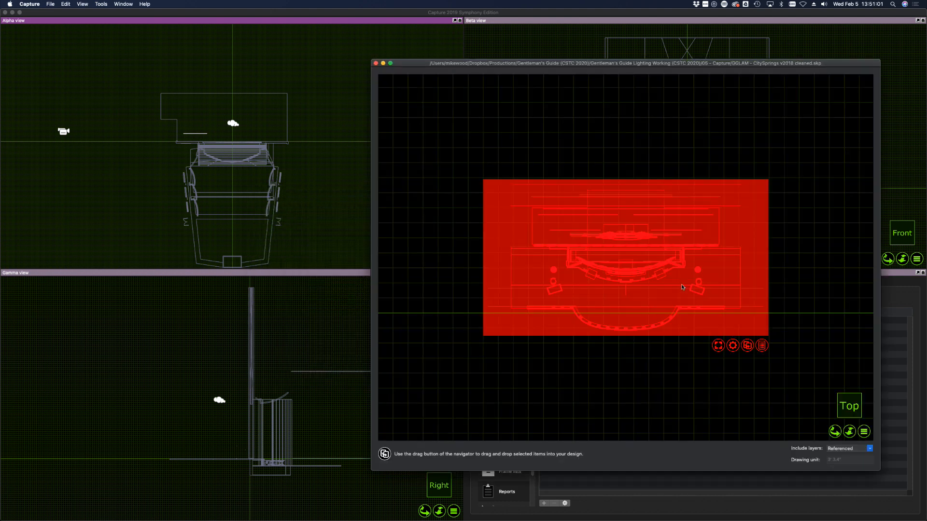
- Place the whole imported model into the Alpha view at its original position and close the import preview
scroll(683, 287, down, 5)
scroll(826, 288, up, 2)
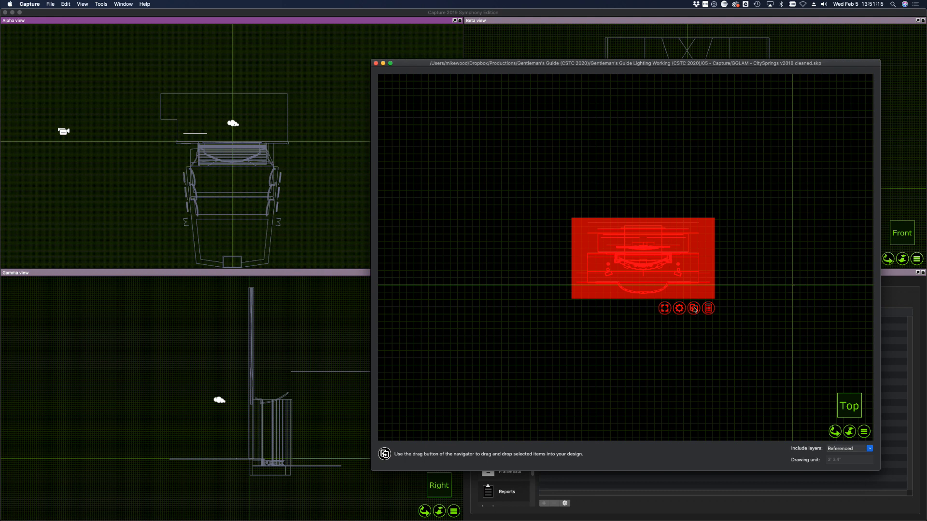
drag(694, 310, 102, 76)
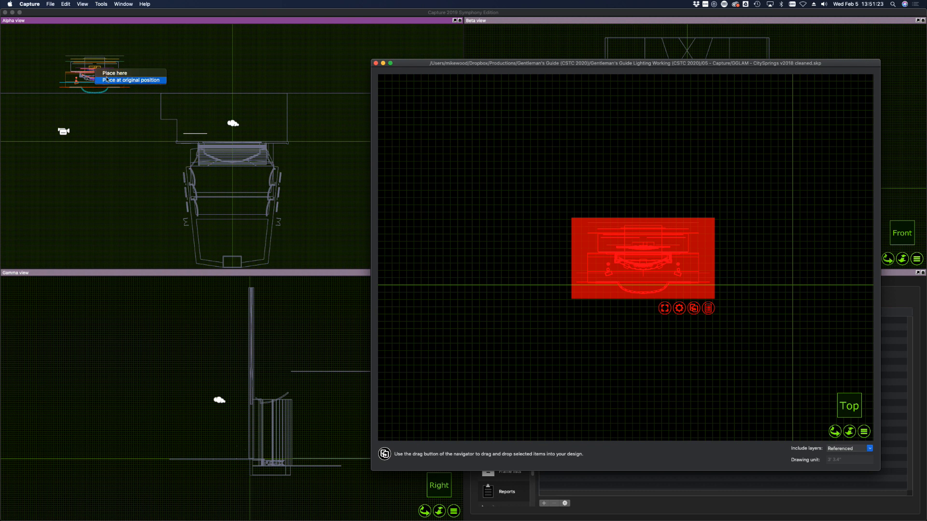
click(133, 81)
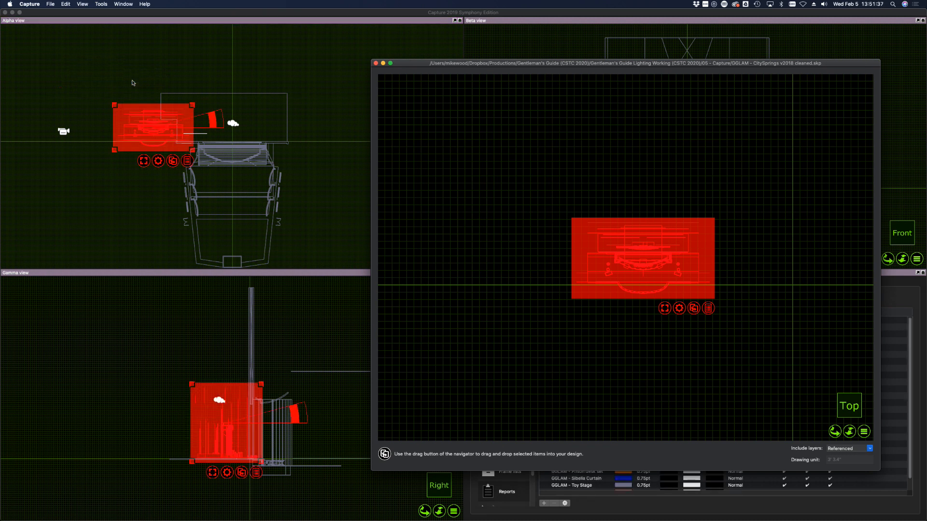
click(375, 64)
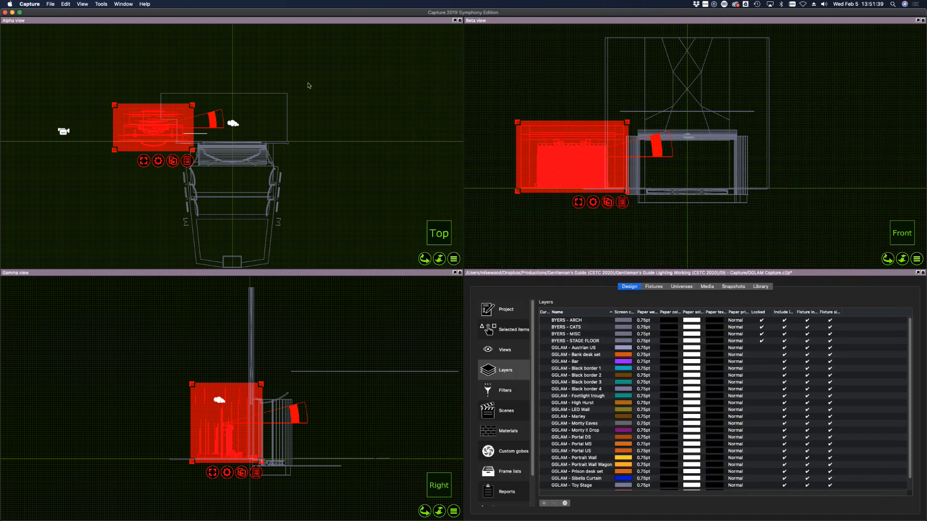
- Move the imported scenic model sideways onto the stage in the Alpha view, roughly centred on the theatre's centre line
scroll(202, 124, up, 8)
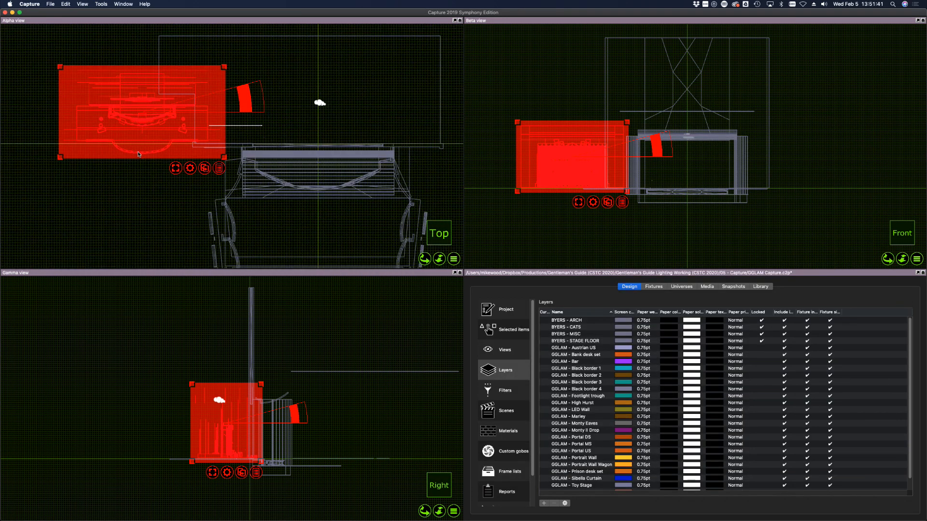
scroll(139, 154, up, 6)
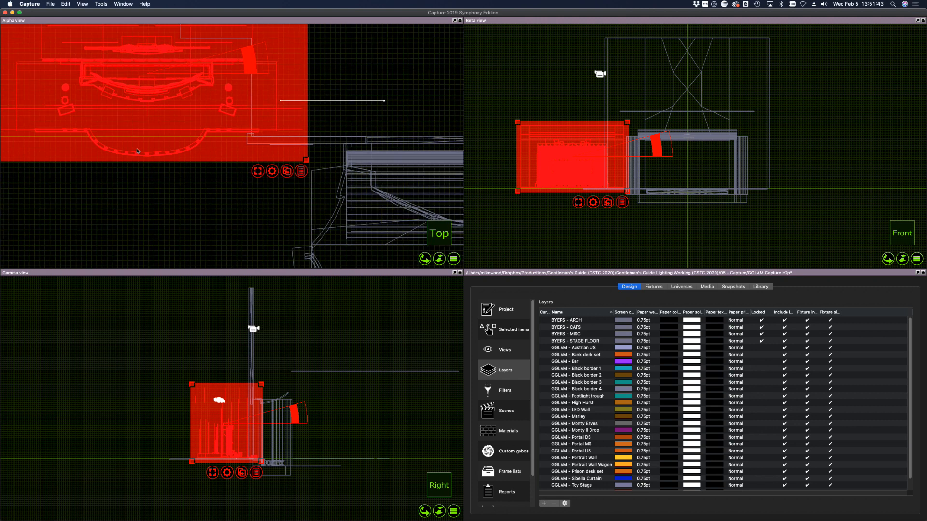
drag(206, 129, 379, 137)
- Switch to the GGLAM For Capture drawing in Vectorworks and examine where the set's downstage edge sits against the plaster line and centre line
key(ctrl+Up)
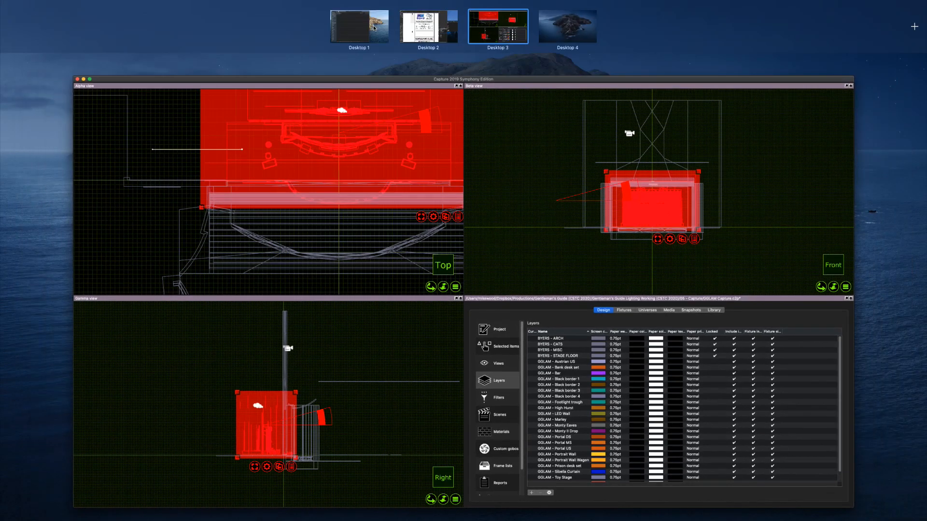
click(419, 35)
key(ctrl+Up)
click(461, 28)
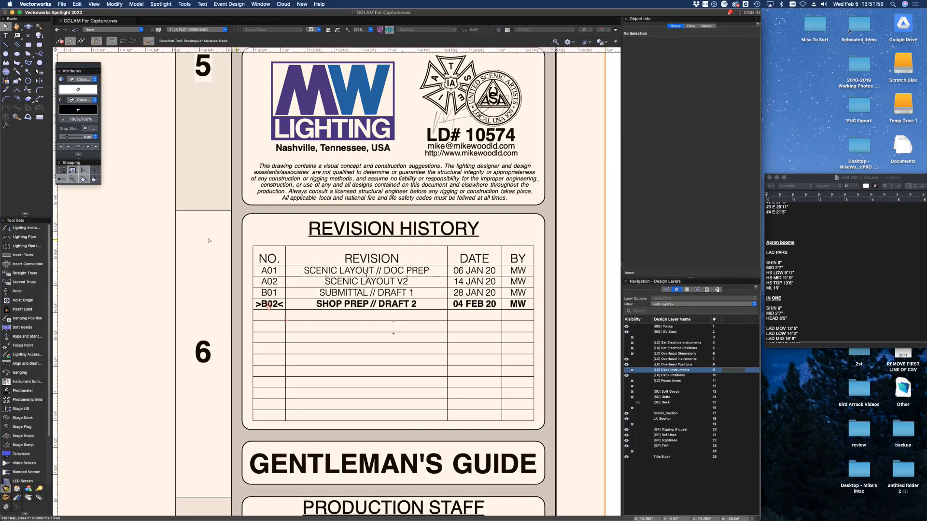
scroll(184, 244, up, 5)
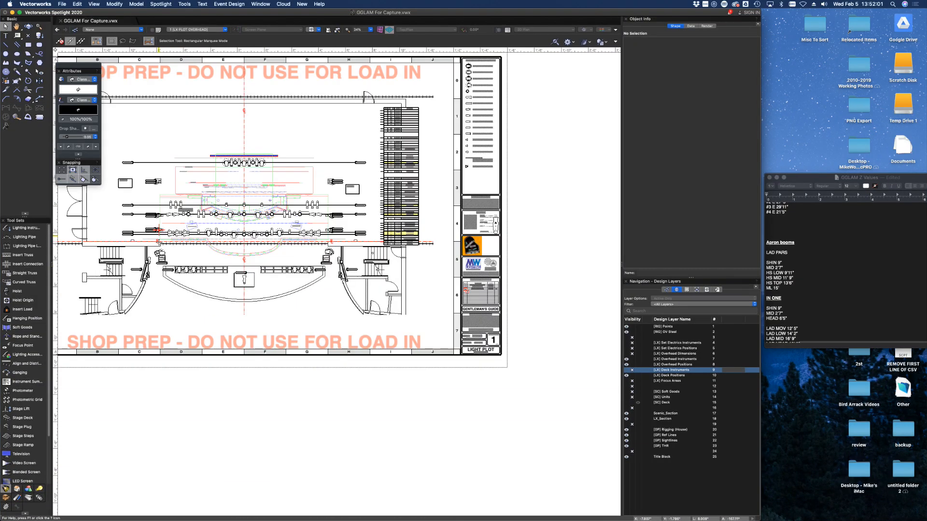
scroll(193, 237, up, 8)
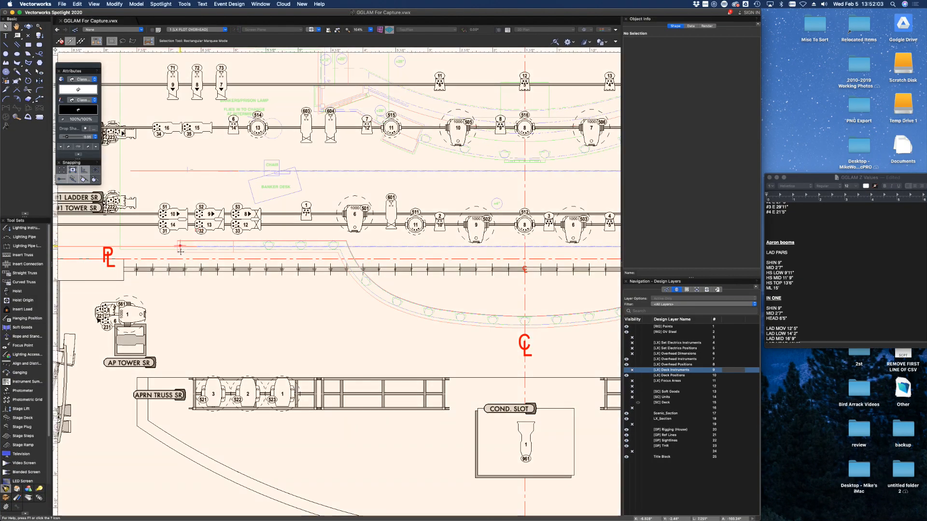
scroll(180, 253, down, 6)
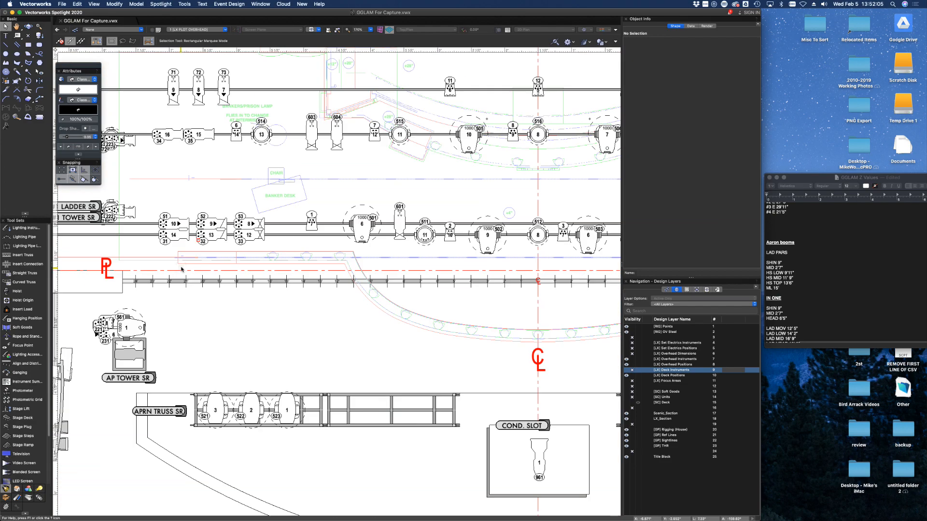
- Return to the Capture project, shift the imported scenic model slightly upstage in the Alpha view, and clear the selection
key(ctrl+Up)
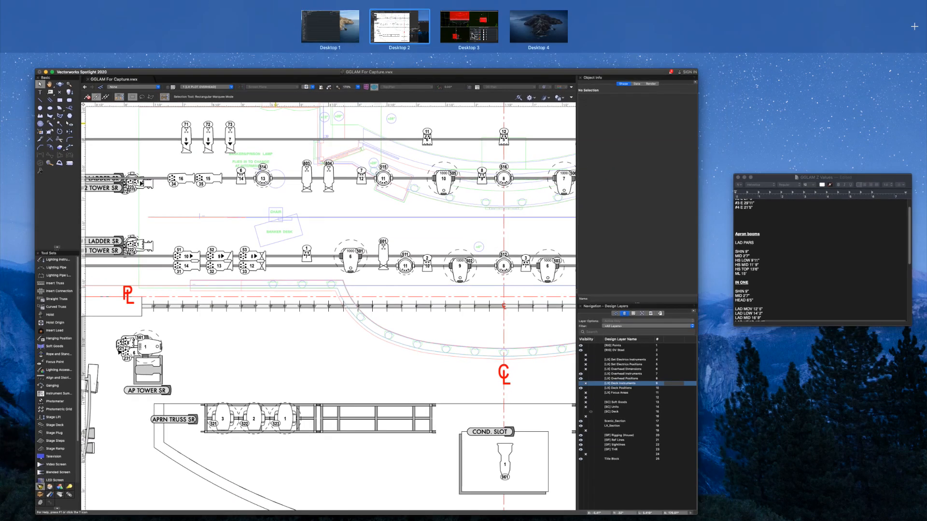
click(470, 29)
scroll(199, 115, up, 5)
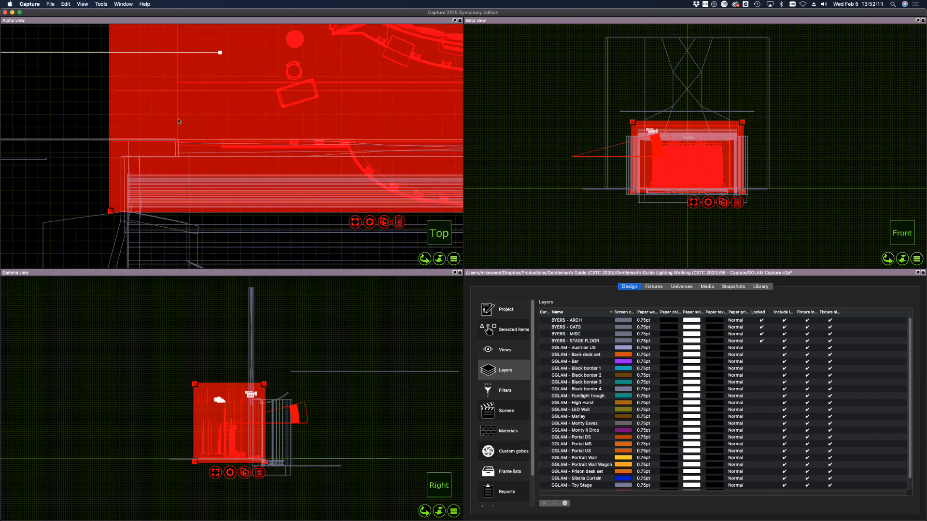
drag(179, 121, 179, 109)
scroll(182, 116, down, 10)
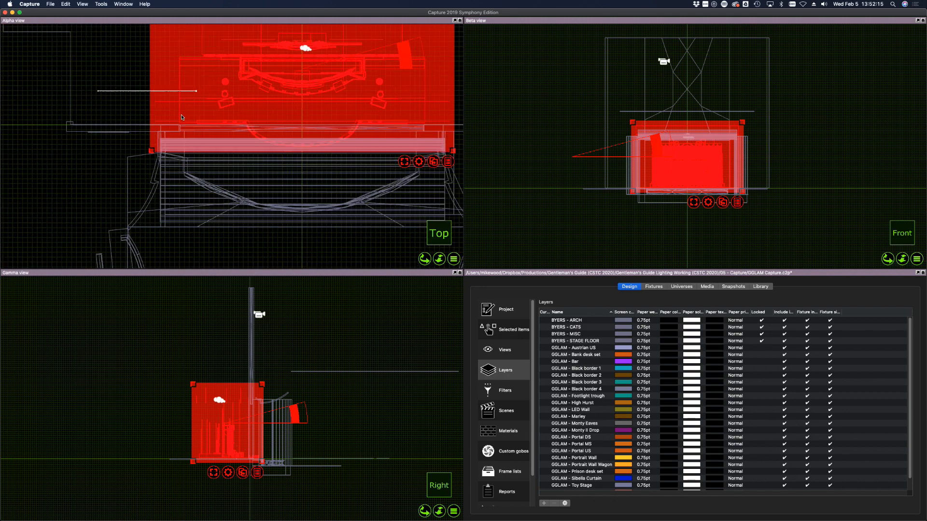
click(425, 85)
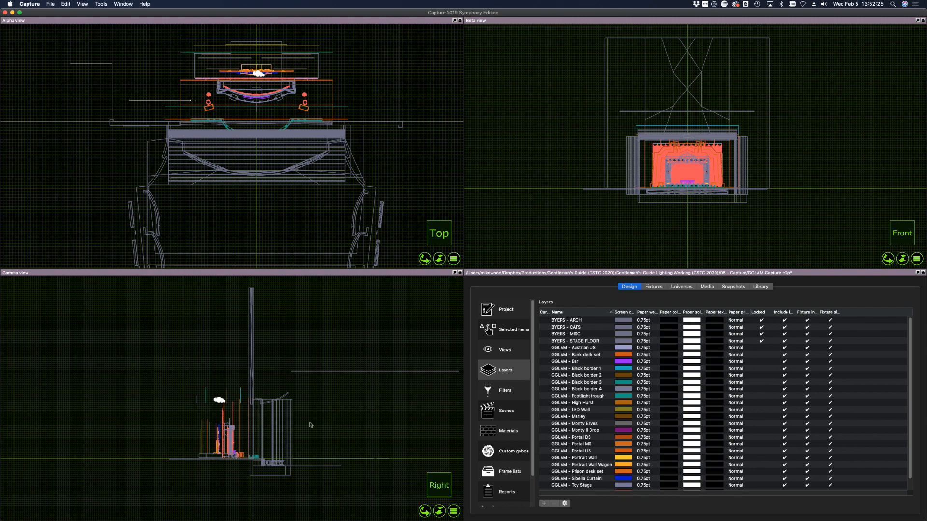
- Examine the placed set up close from the side and at an angle in the Gamma view, and check the layer list
scroll(311, 424, up, 10)
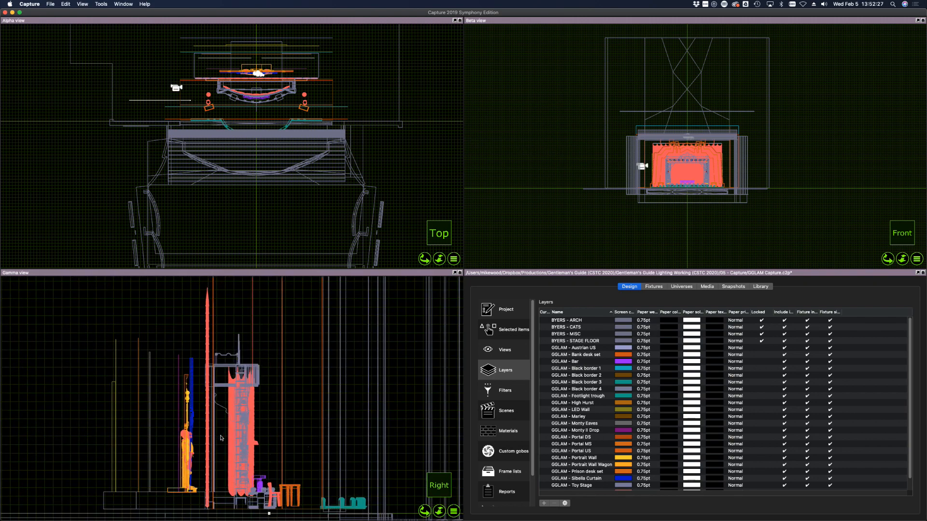
scroll(596, 412, down, 2)
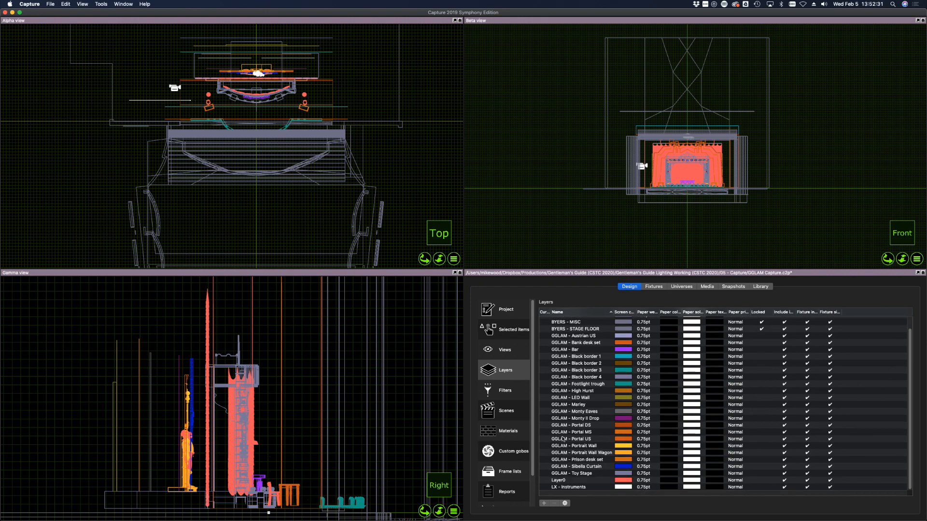
scroll(564, 437, up, 2)
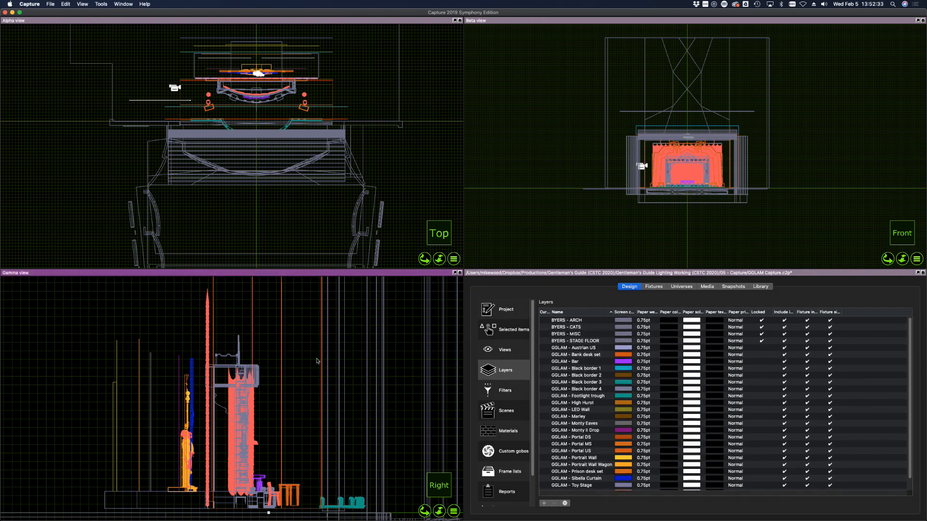
middle_drag(317, 361, 317, 360)
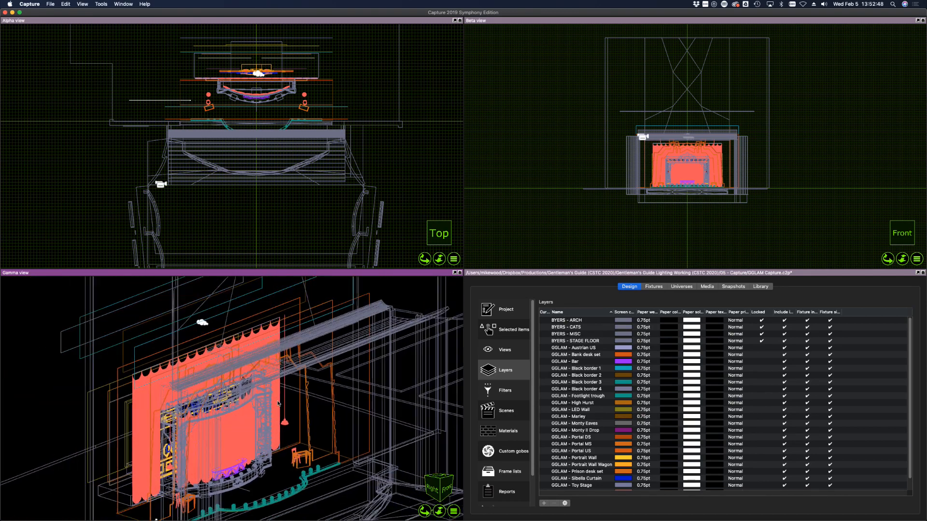
- Change the Alpha view from wireframe to the rendered display and orbit it to face the front of the set
click(453, 259)
click(464, 274)
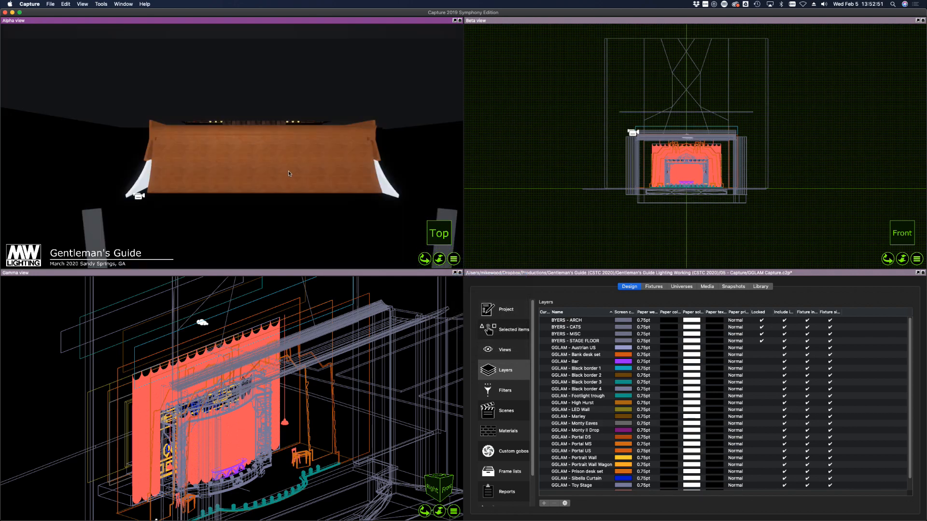
drag(288, 170, 144, 159)
- Check which individual set pieces can be picked within the toy stage in the Alpha view, and clear the selection
click(182, 158)
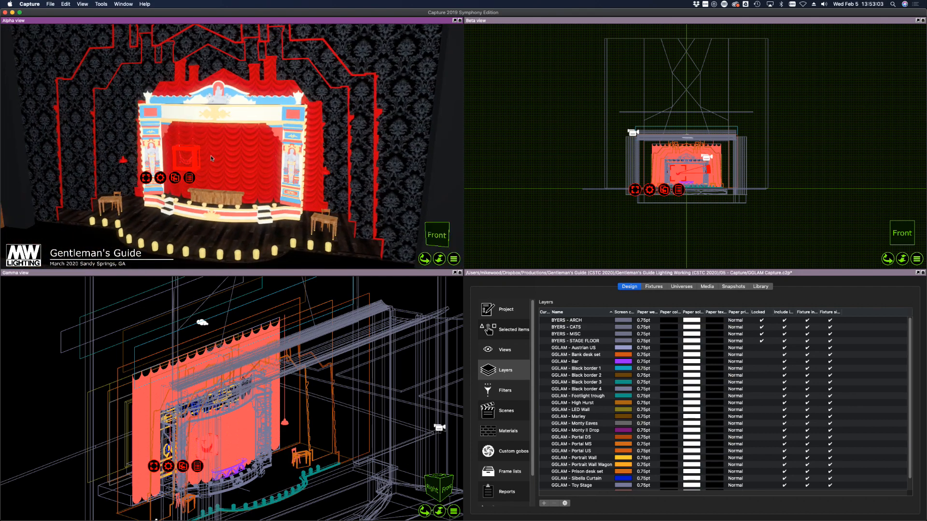
click(226, 163)
click(233, 140)
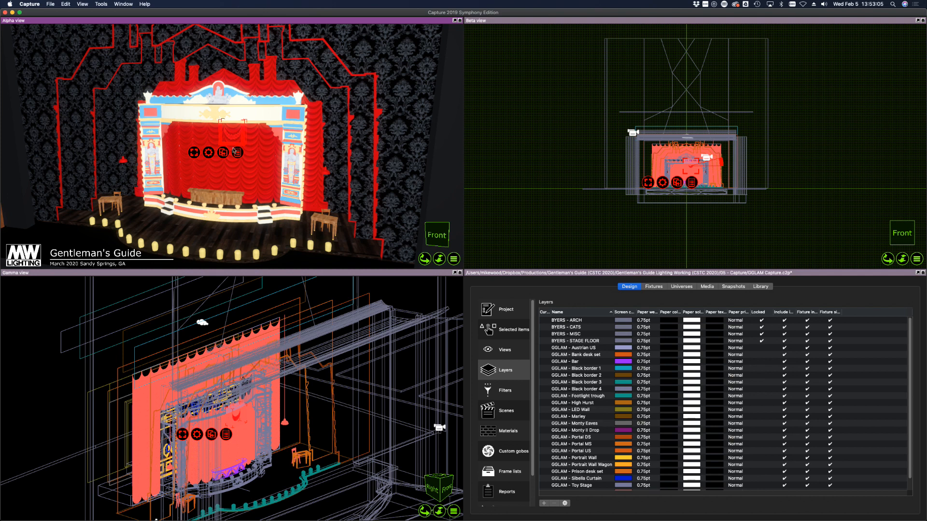
click(212, 163)
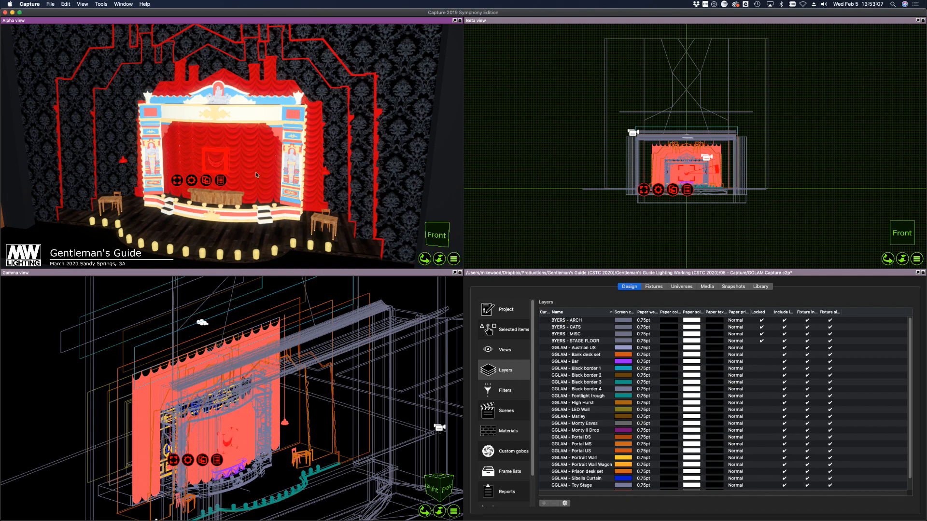
click(256, 172)
click(501, 169)
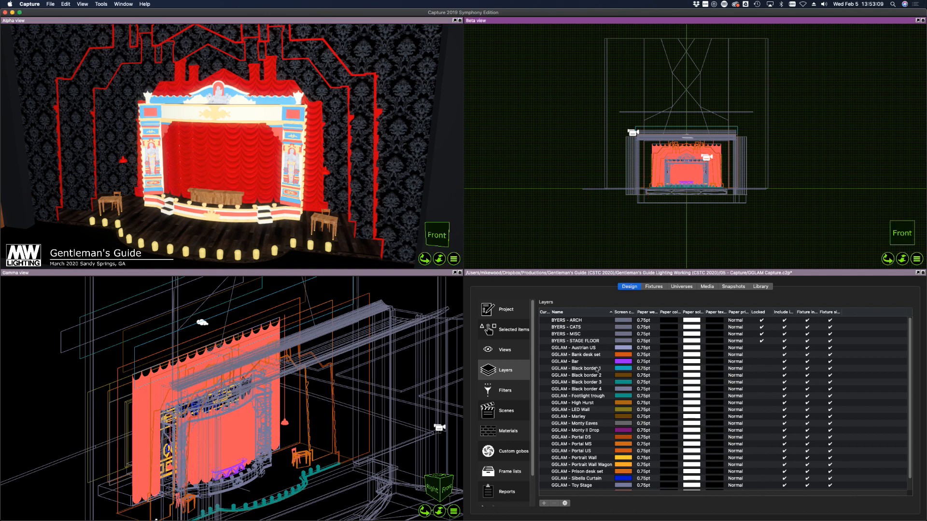
- Review the complete list of imported GGLAM layers, keeping it sorted by name in ascending order
click(584, 348)
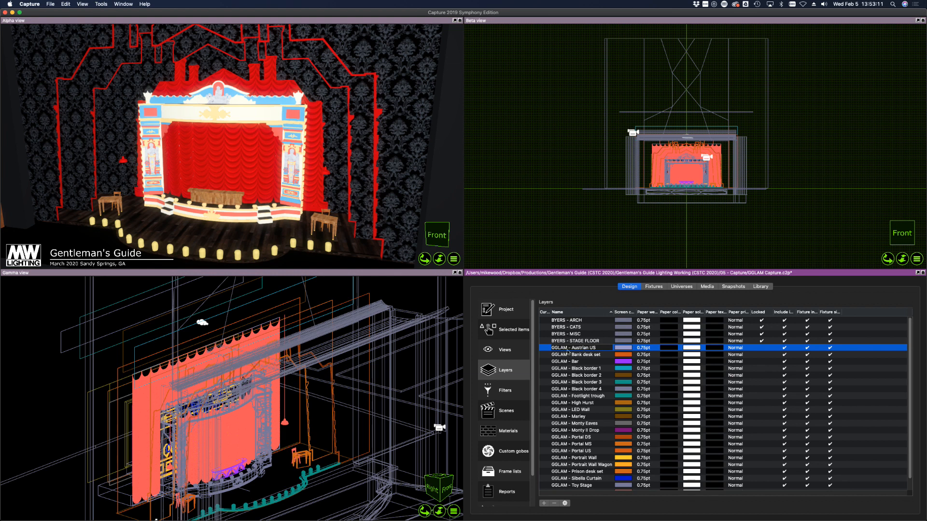
click(582, 313)
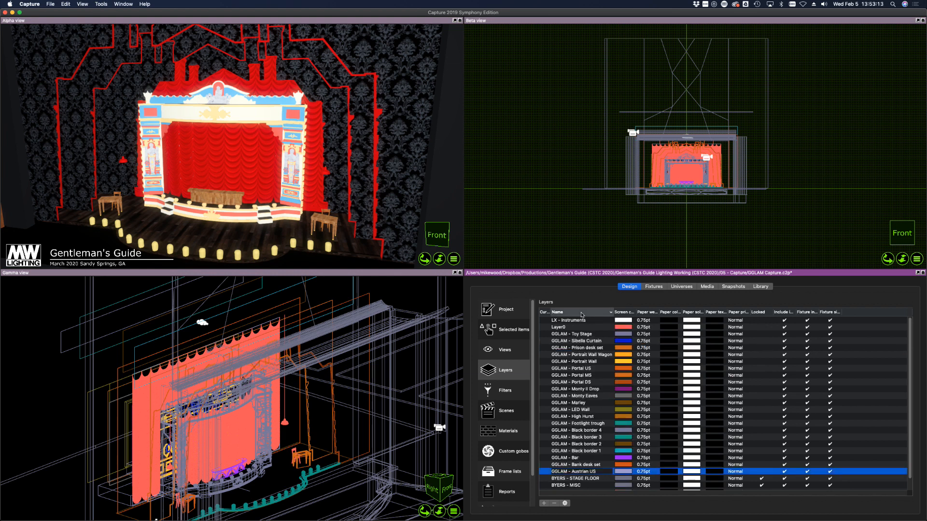
click(582, 313)
scroll(588, 360, down, 2)
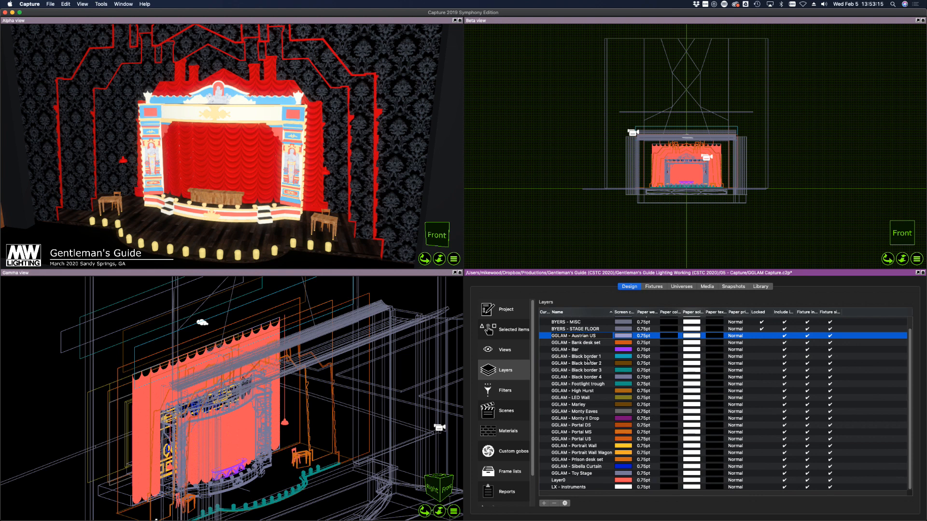
scroll(588, 361, up, 1)
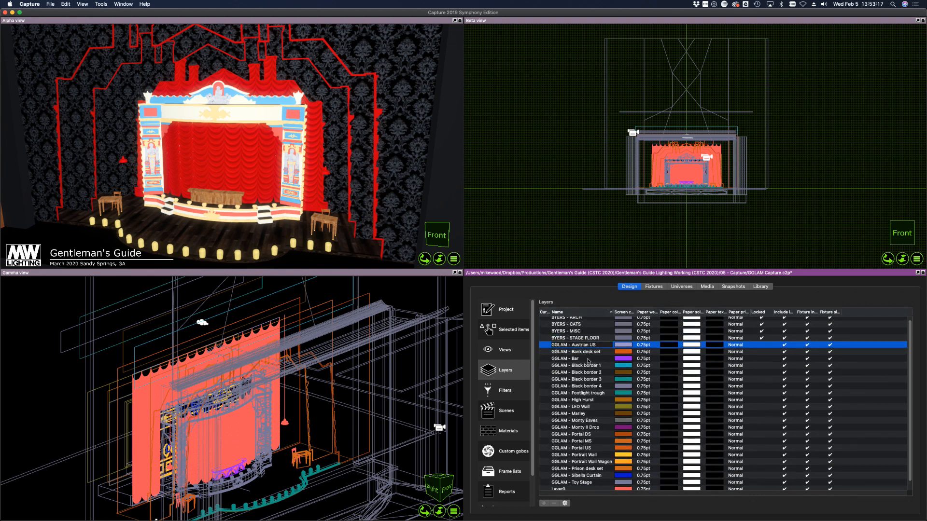
scroll(588, 360, down, 2)
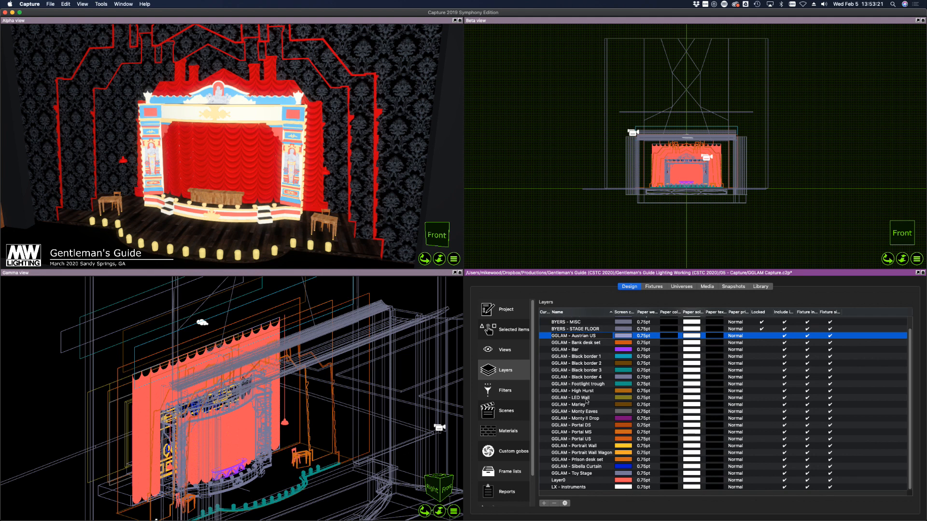
scroll(574, 385, up, 2)
- Select everything on the GGLAM - Austrian US layer to locate it in the views, and clear the selection
click(578, 355)
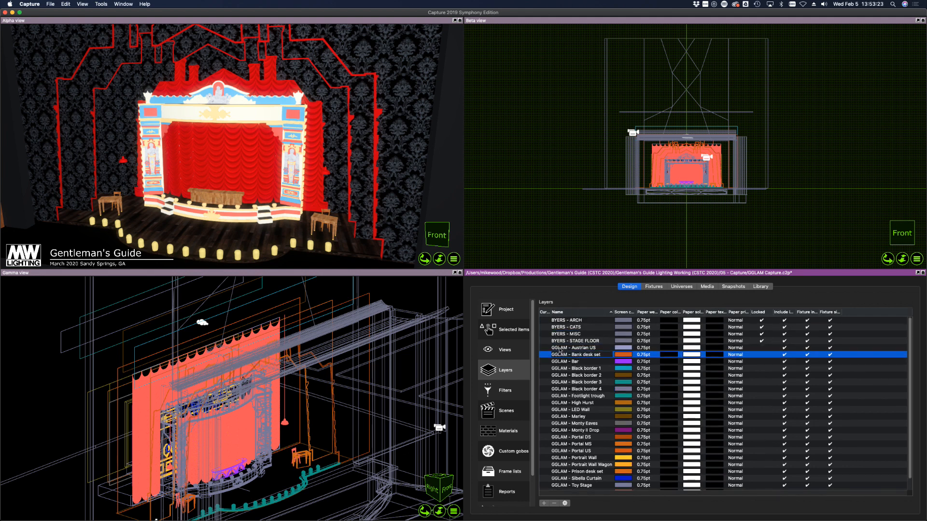
right_click(559, 348)
click(596, 363)
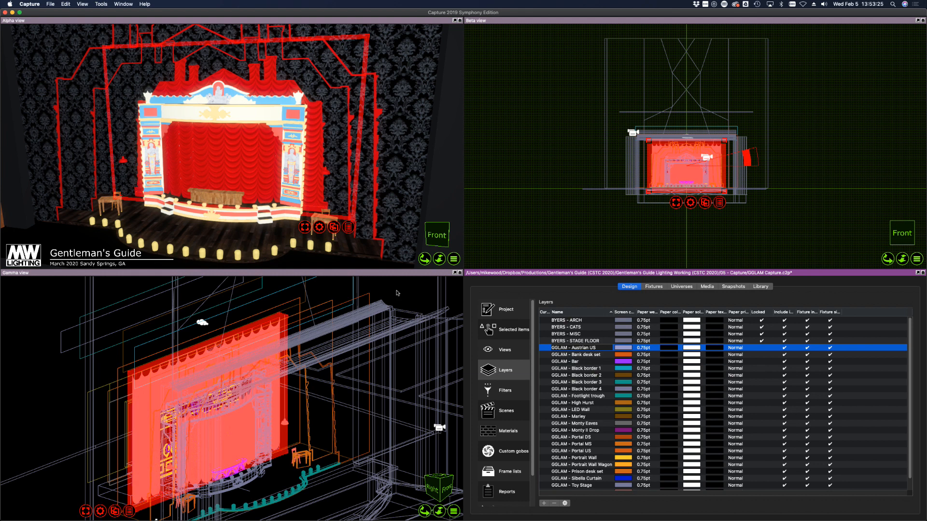
click(571, 143)
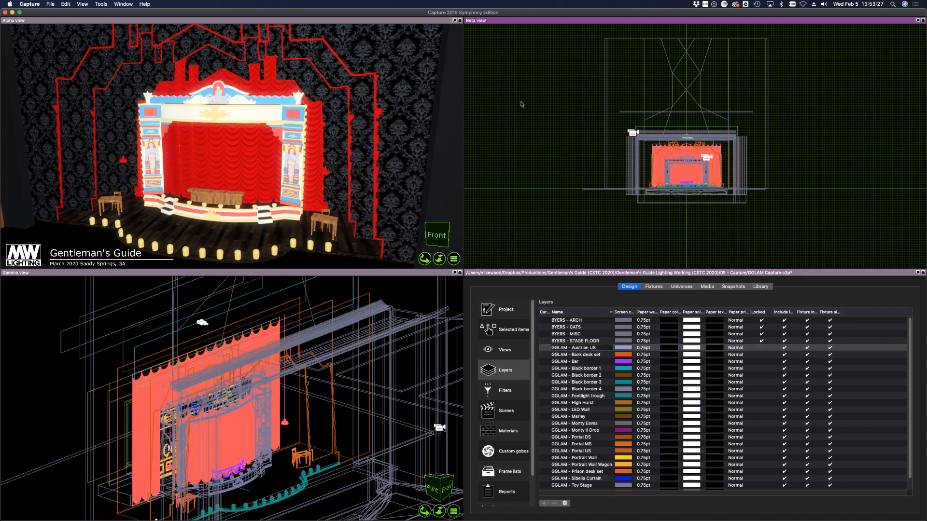
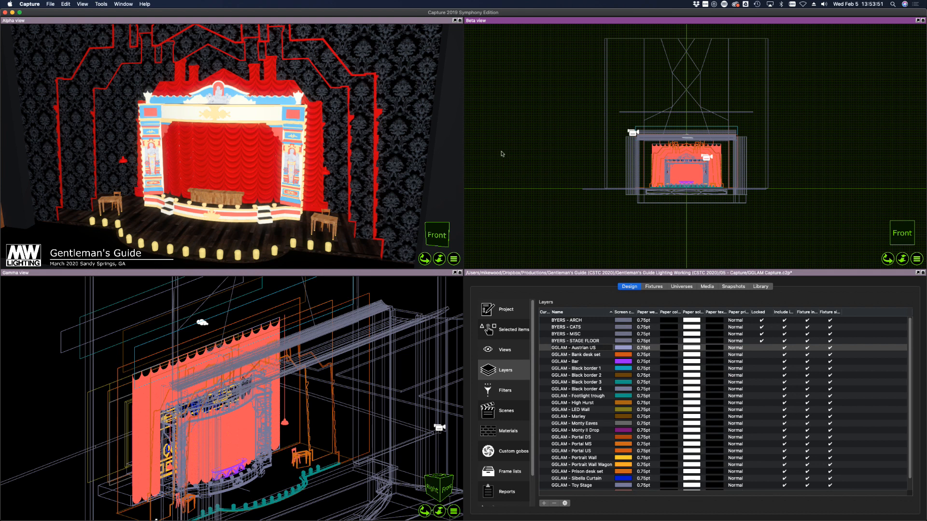
- Inspect the rendered set from the side and front in the Alpha view, picking individual pieces to check them
drag(219, 185, 112, 147)
click(358, 213)
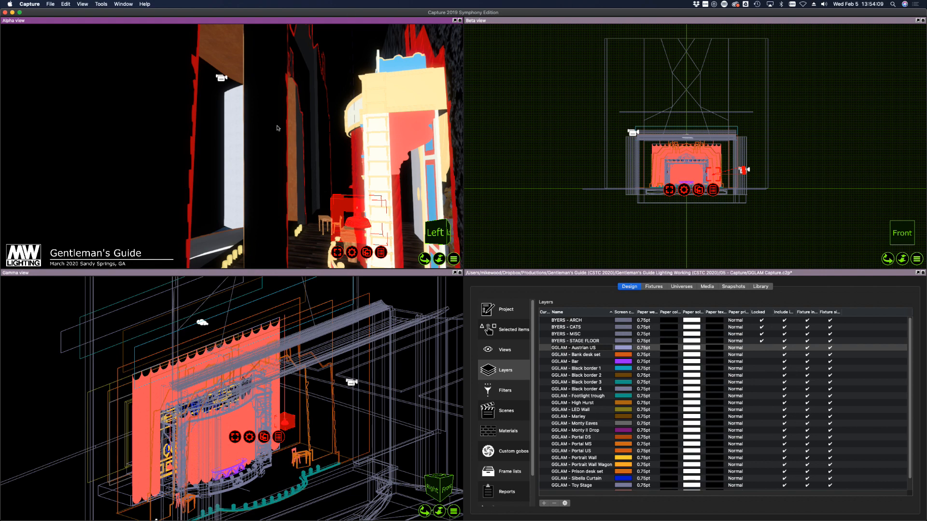
middle_drag(278, 128, 229, 165)
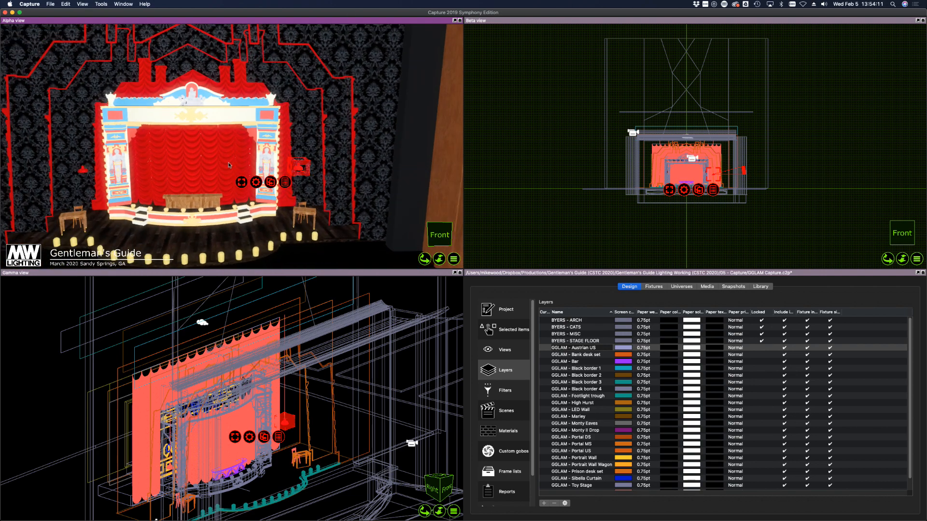
click(556, 229)
scroll(102, 179, down, 3)
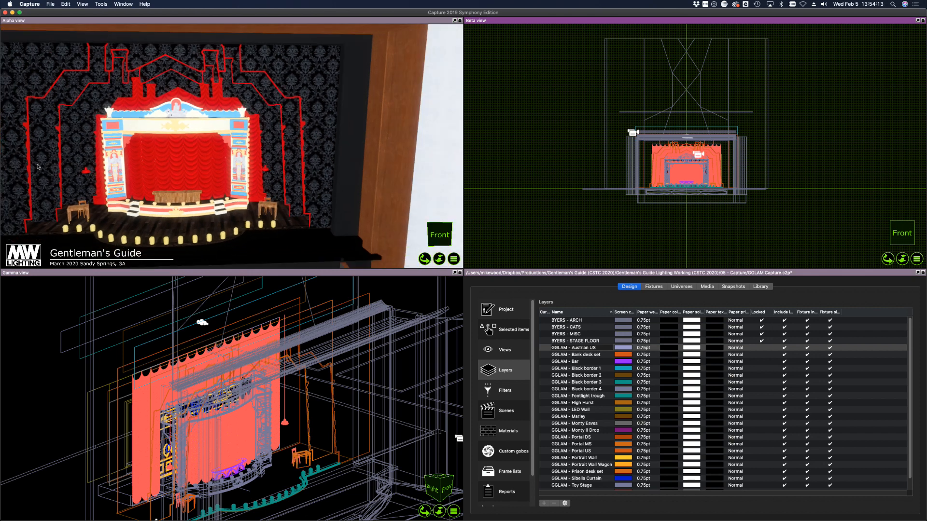
scroll(38, 167, up, 3)
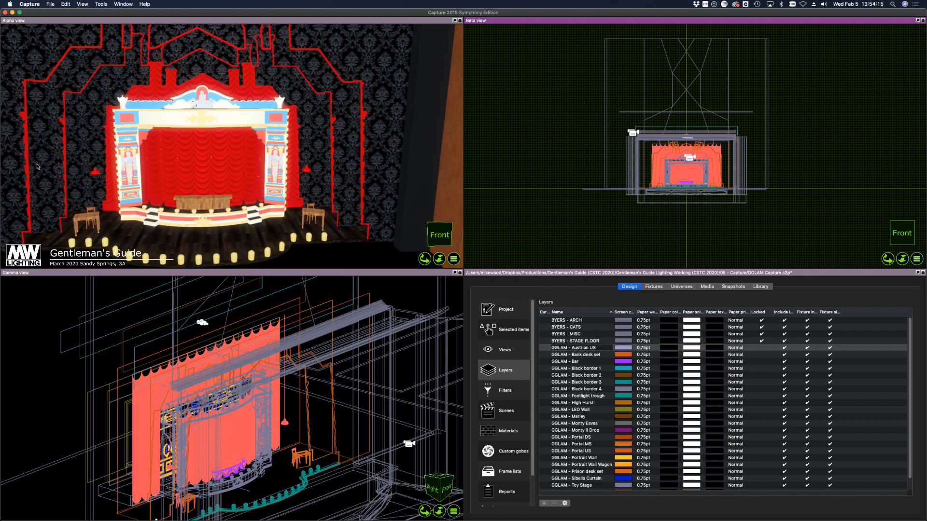
scroll(38, 167, up, 1)
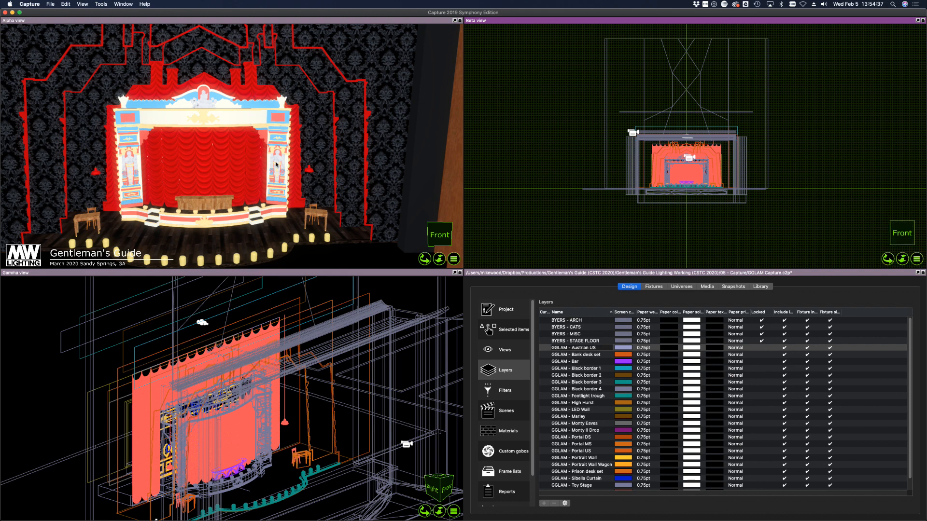
click(298, 144)
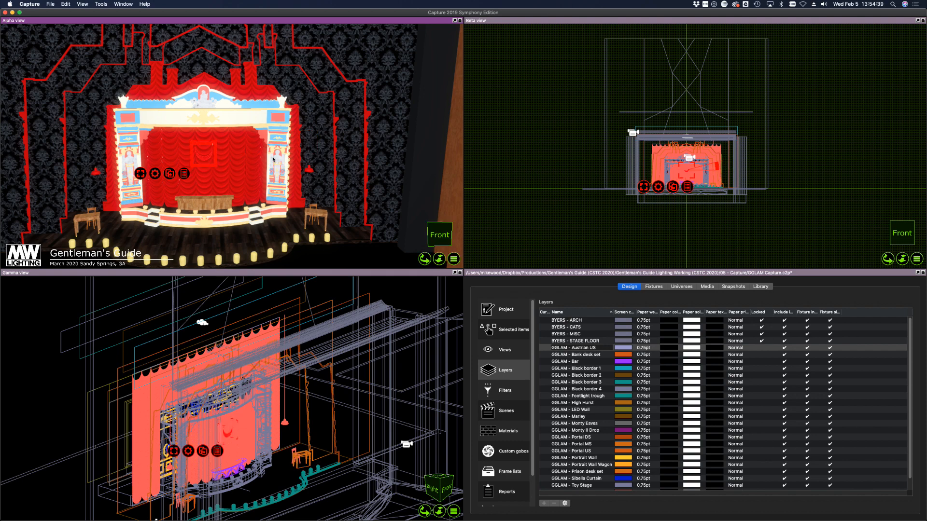
click(258, 117)
drag(151, 123, 16, 134)
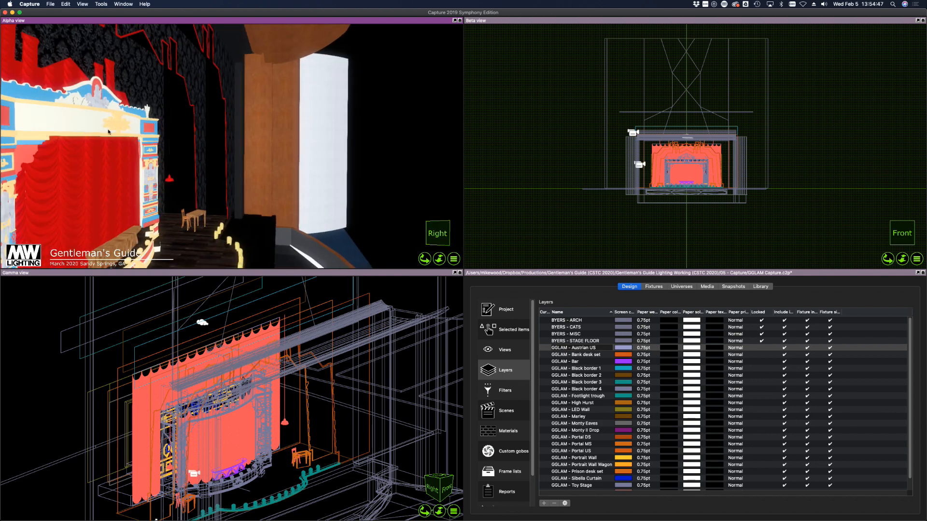
- Switch to the GGLAM For Capture drawing in Vectorworks and open the saved view MW - Set Electrics
key(ctrl+Up)
click(392, 30)
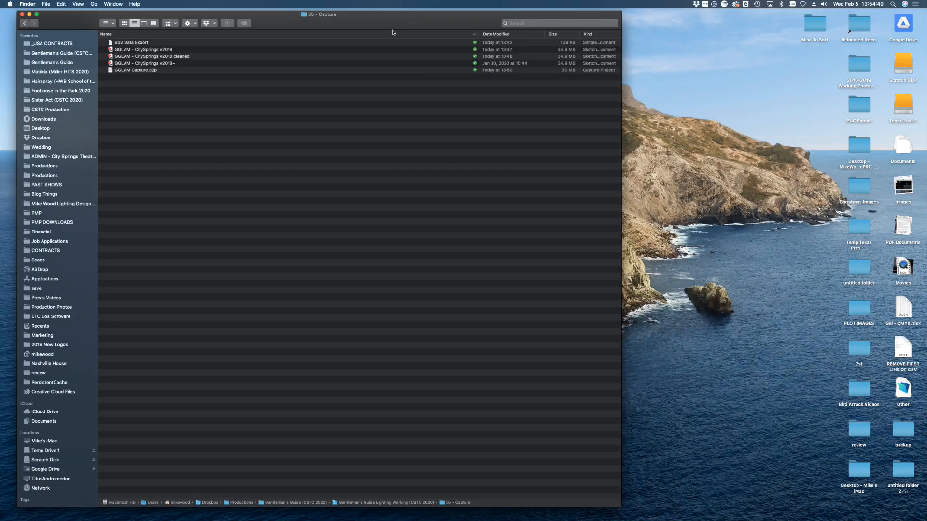
key(ctrl+Up)
click(437, 9)
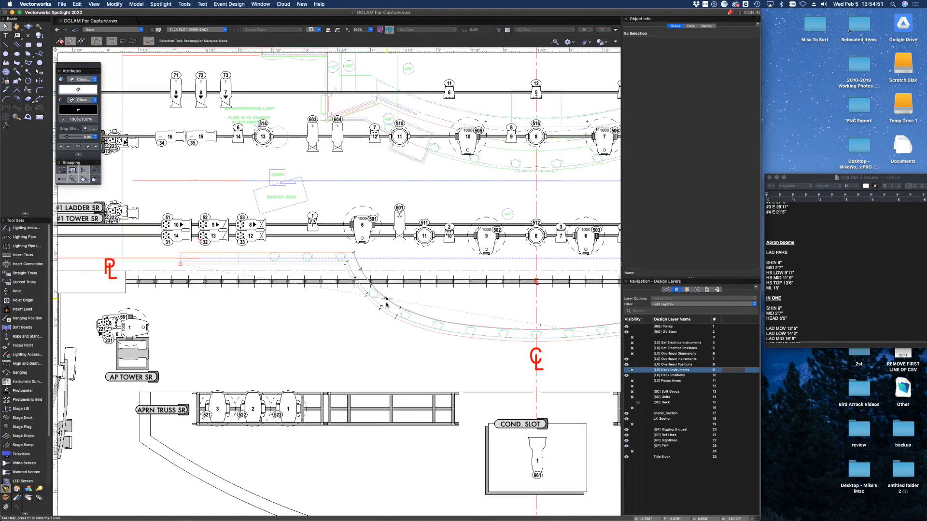
scroll(386, 302, down, 10)
click(213, 30)
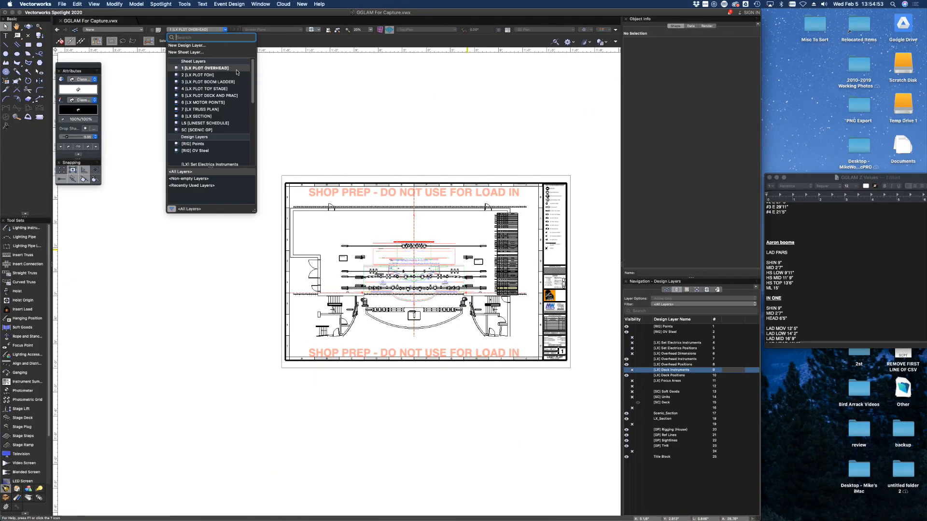
click(360, 69)
click(313, 30)
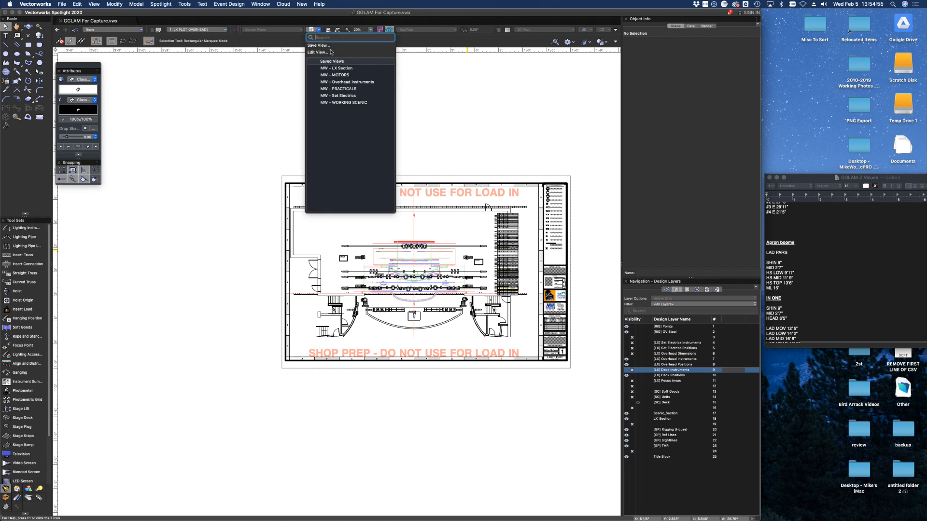
click(349, 97)
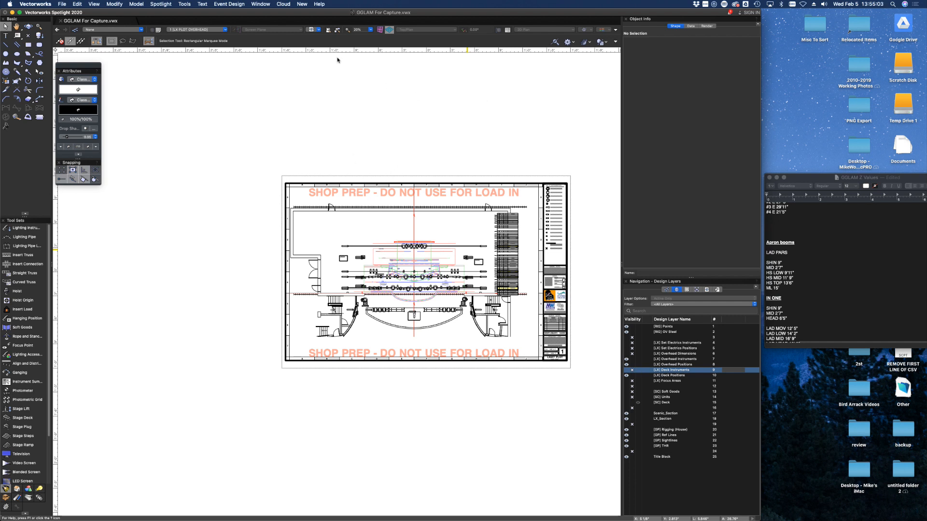
double_click(363, 203)
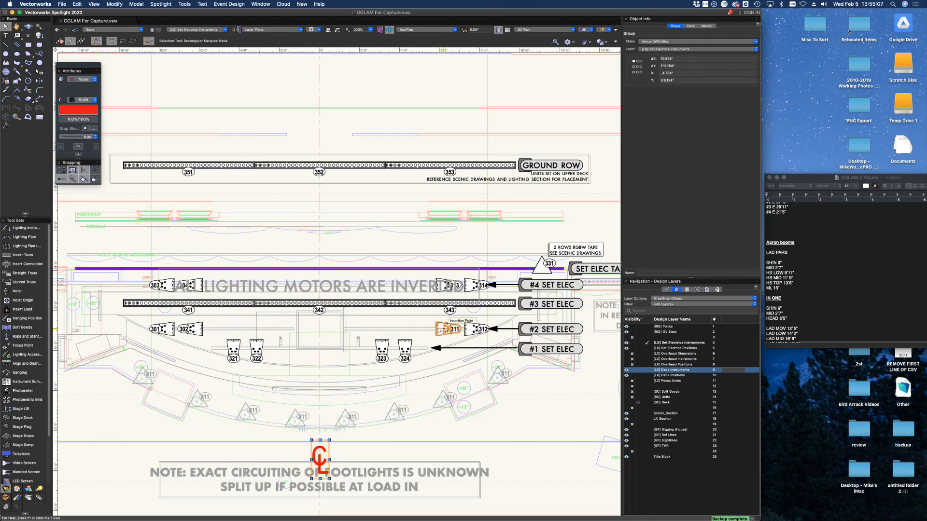
- Select all the lighting fixtures on #1, #2, #3 and #4 Set Elec together, leaving the ground row unselected
click(445, 329)
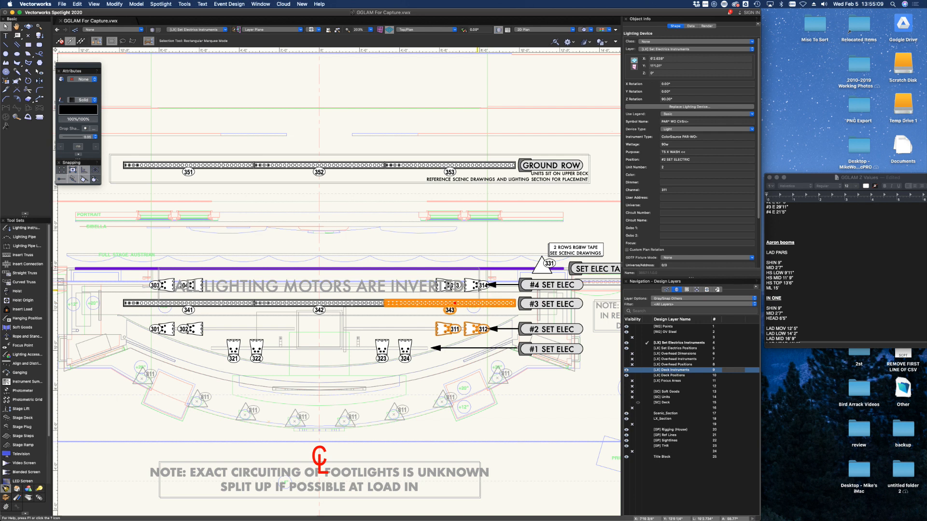
shift+click(477, 289)
shift+click(443, 286)
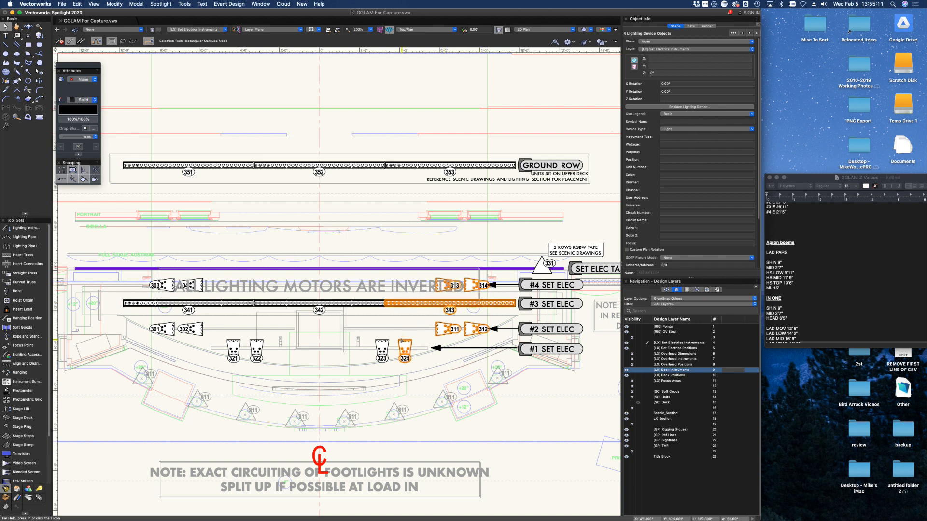
shift+click(404, 343)
shift+click(381, 346)
shift+click(256, 345)
shift+click(233, 346)
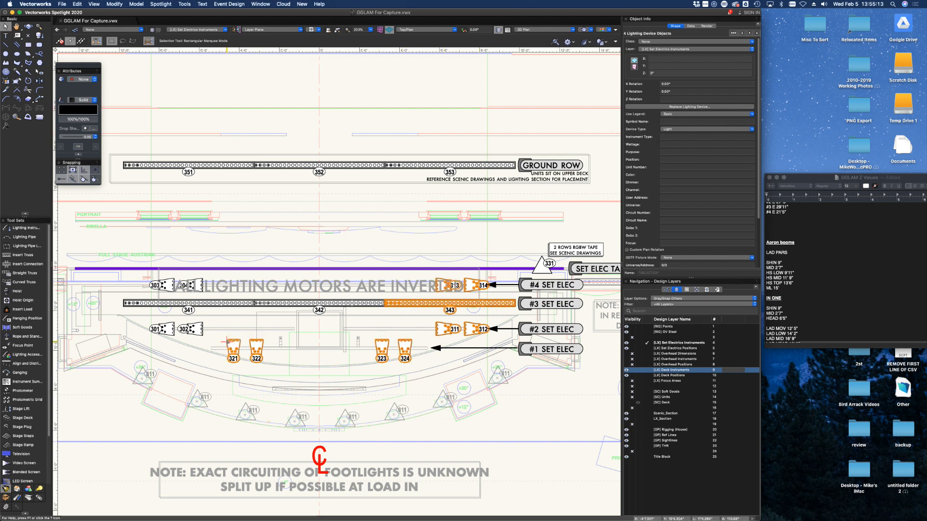
shift+click(190, 329)
shift+click(290, 303)
shift+click(163, 285)
shift+click(186, 285)
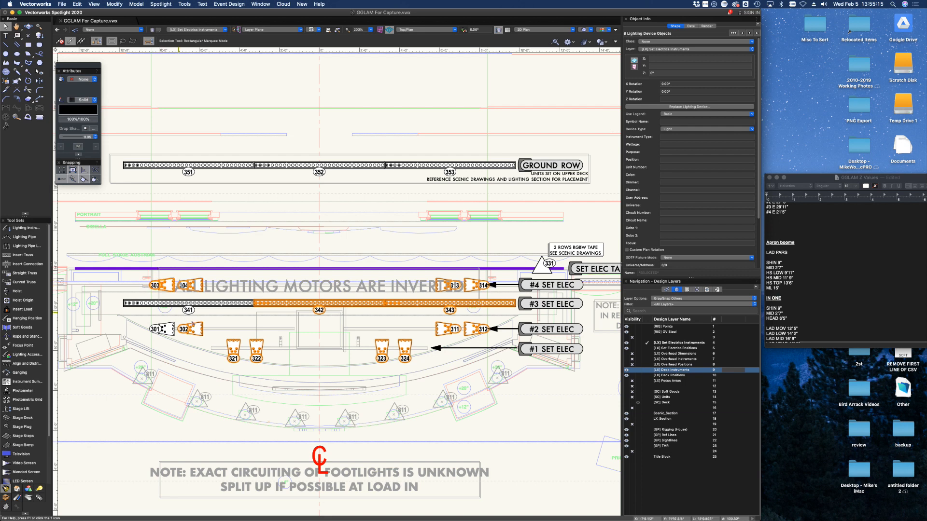
shift+click(165, 328)
shift+click(227, 303)
- Look up the toy stage heights in the GGLAM Z Values notes and set the selected set electrics fixtures' Z to 15'10"
click(829, 285)
scroll(830, 284, up, 2)
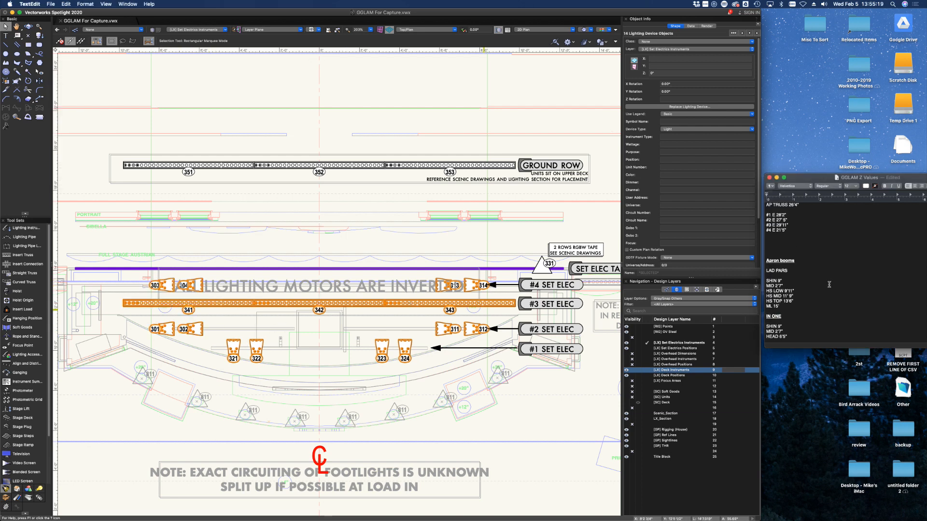
scroll(810, 261, down, 5)
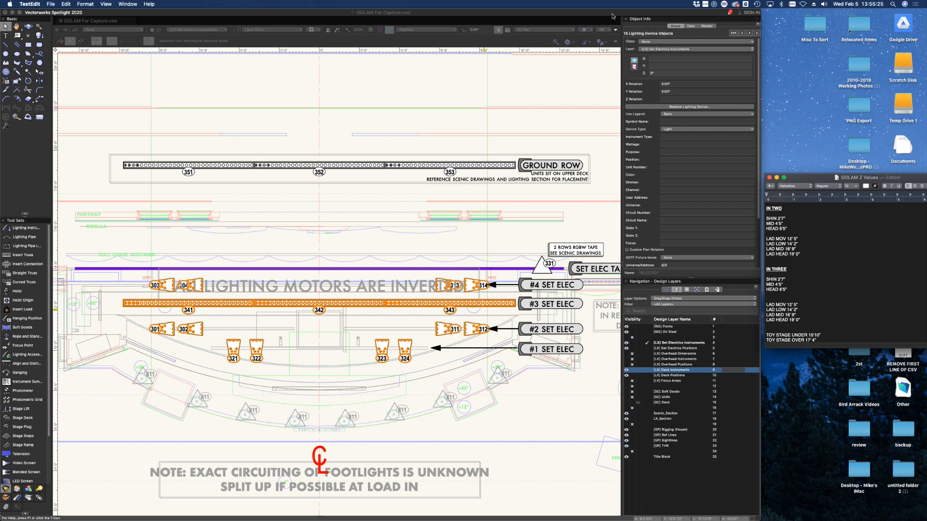
click(682, 54)
click(658, 74)
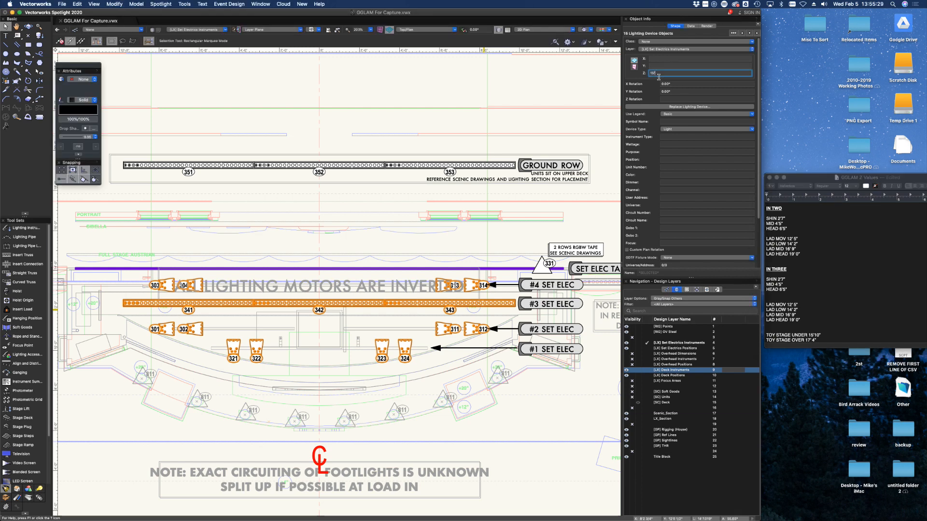
text(15'10")
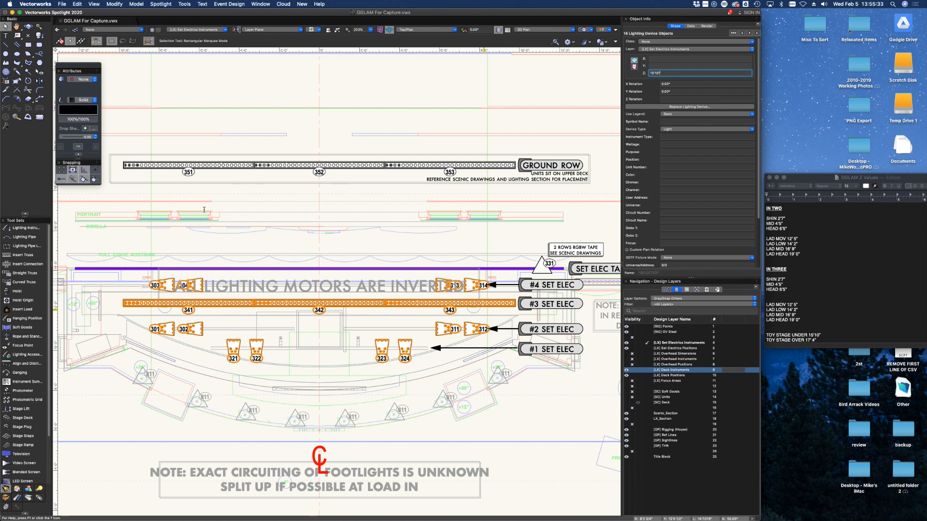
key(Return)
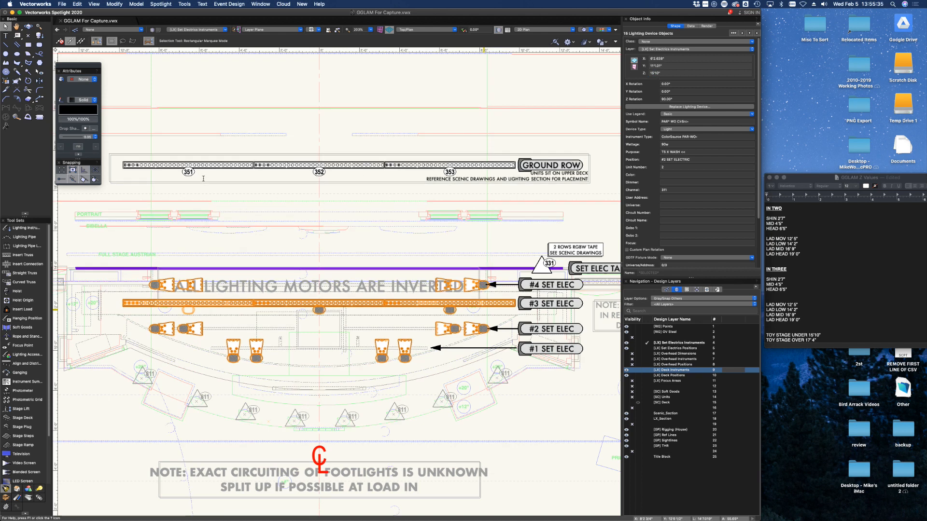
- Select the three ground row strips, channels 351 to 353, and set their Z height to 17'4"
click(206, 165)
scroll(205, 173, down, 2)
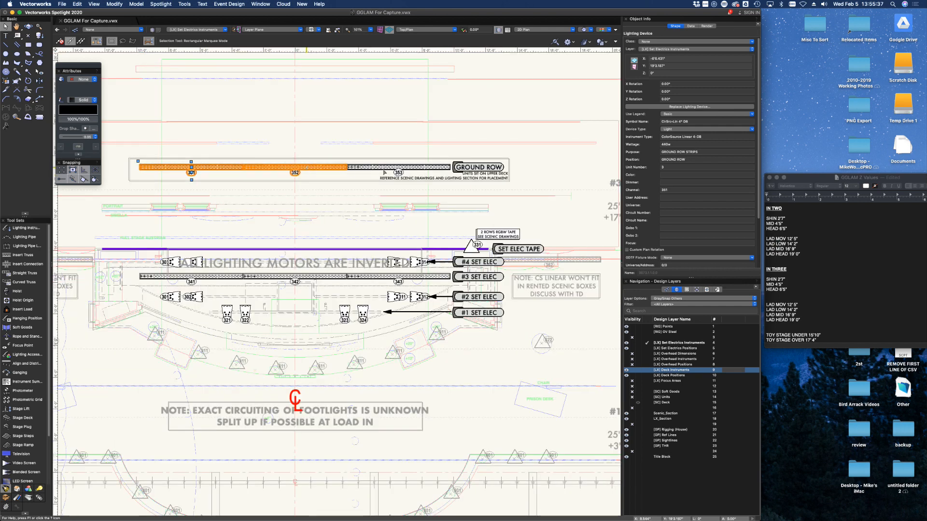
shift+click(399, 167)
click(669, 73)
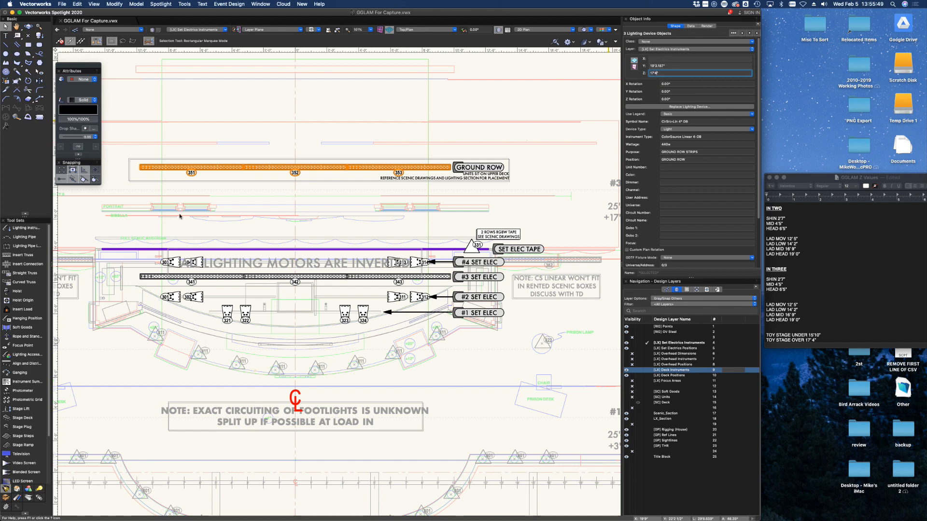
- Move the ground row strips downstage to just upstage of the #4 Set Elec fixtures, and save the drawing
scroll(220, 272, up, 3)
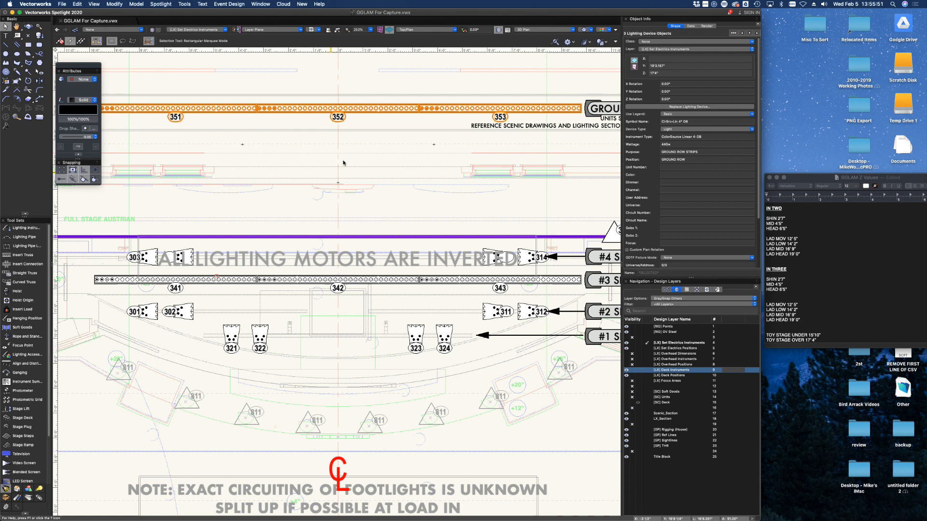
drag(220, 273, 392, 242)
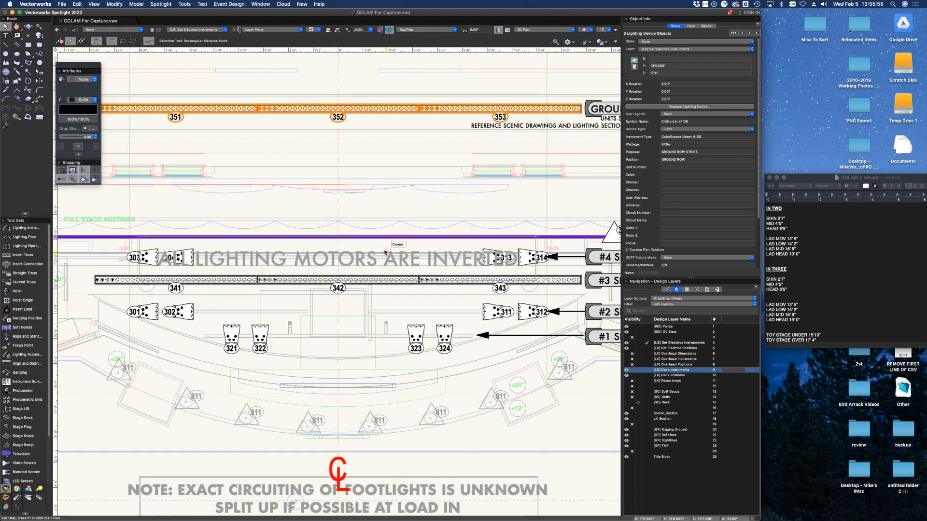
key(super+s)
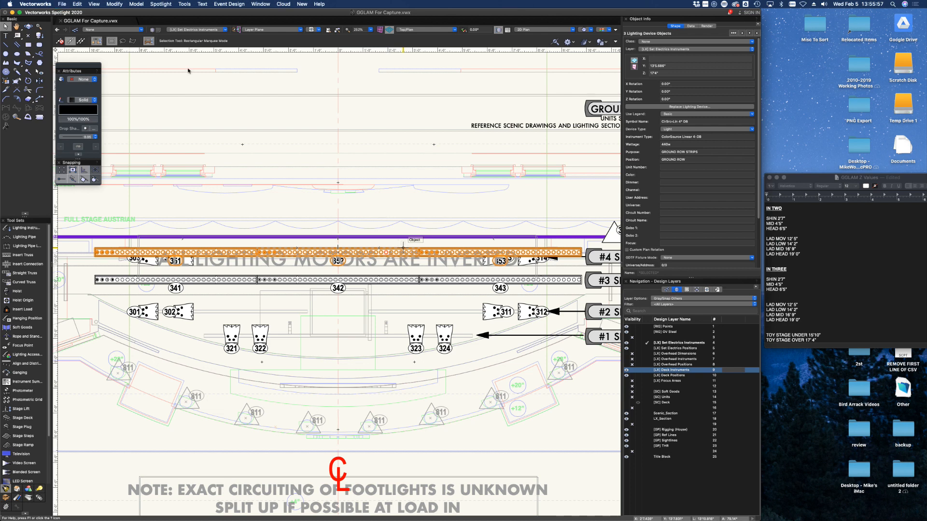
- Export the drawing data to the 05 - Capture folder as B02 Data Export, replacing the existing file
click(62, 4)
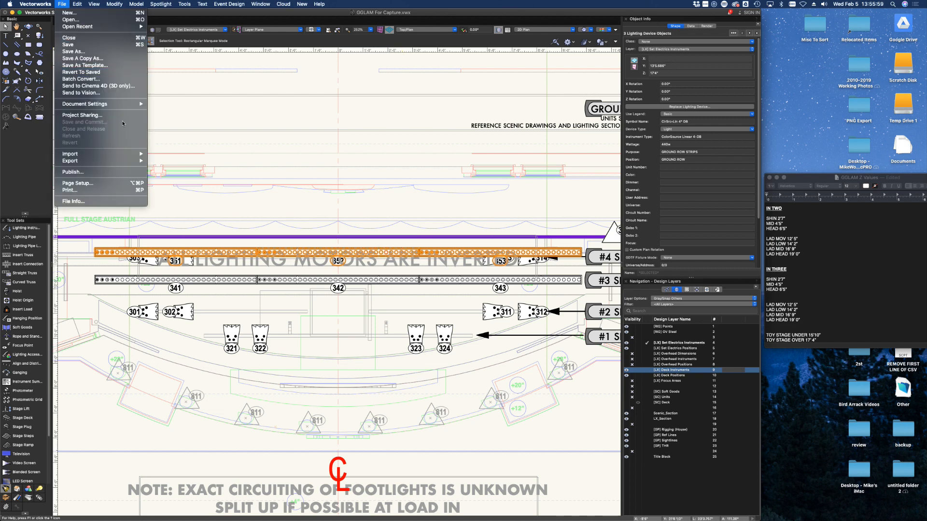
mouse_move(128, 163)
click(167, 204)
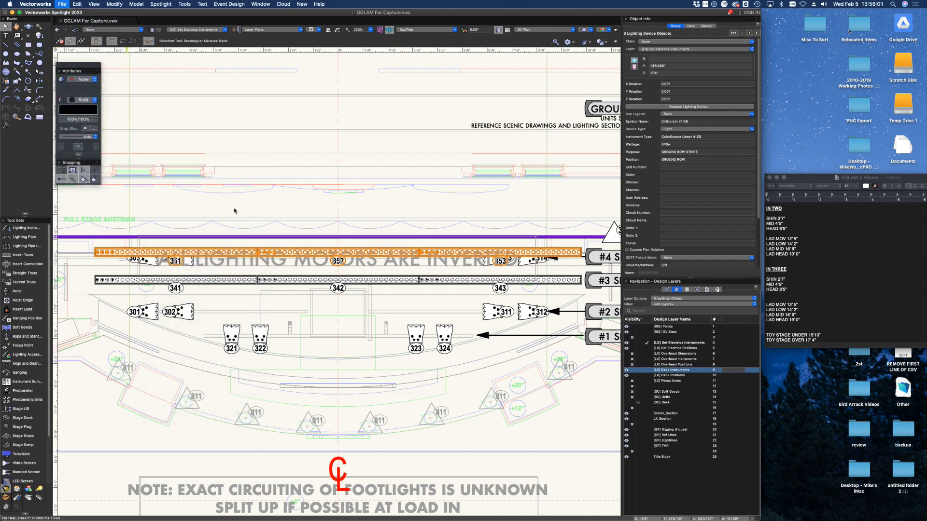
click(509, 255)
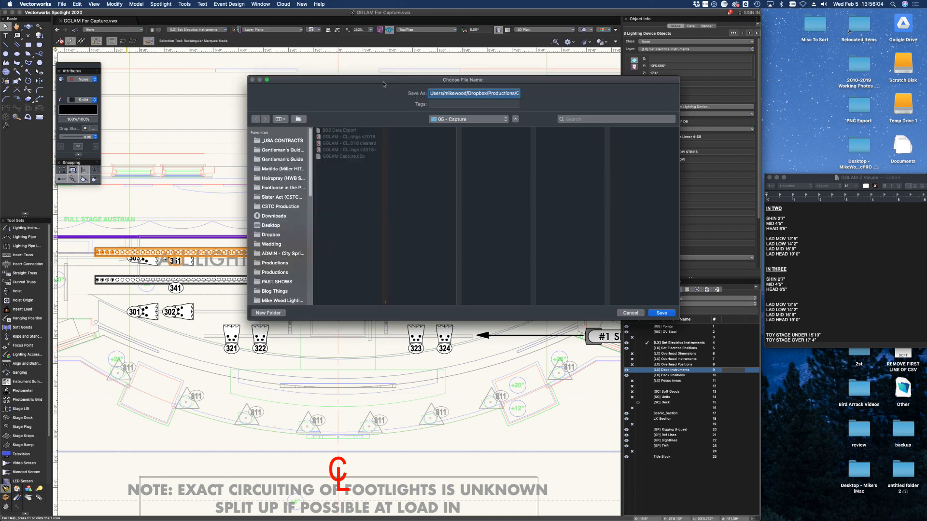
click(345, 130)
click(661, 314)
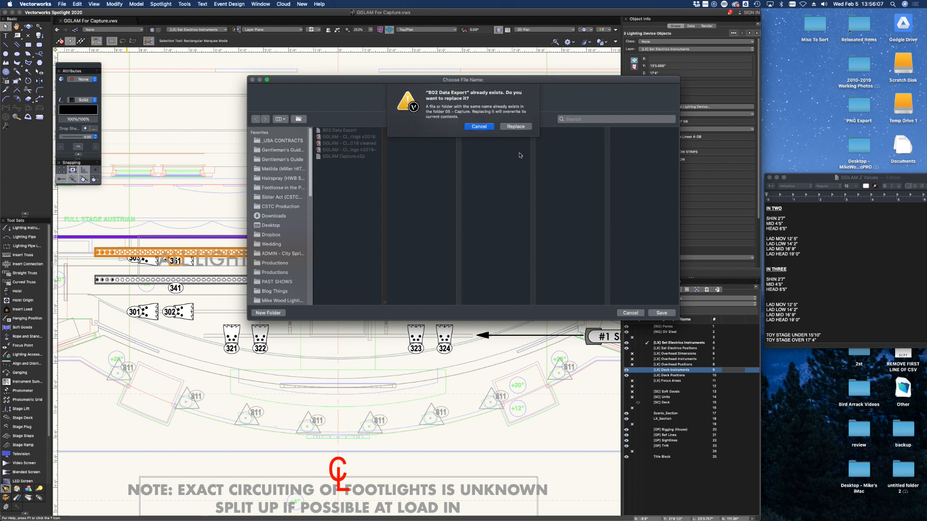
click(515, 127)
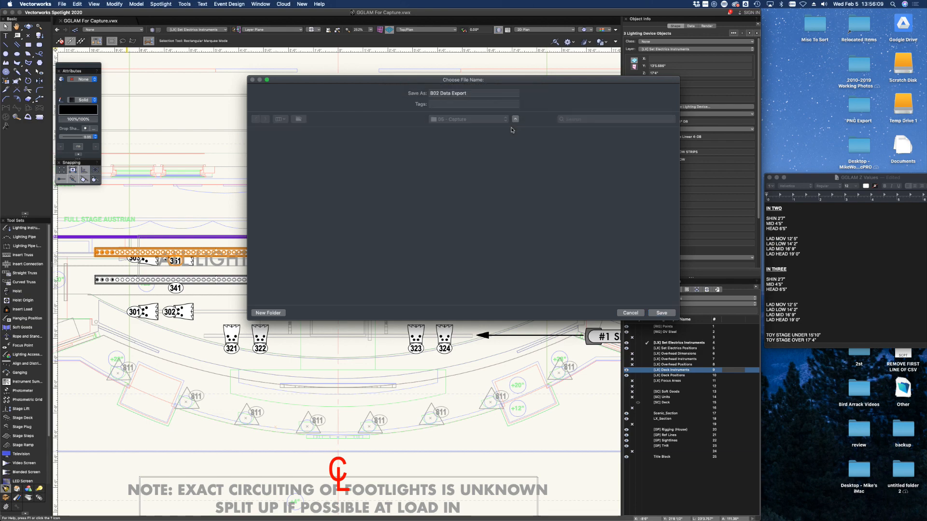
- Switch to the Capture project, going back once to check on the Vectorworks export
key(ctrl+Up)
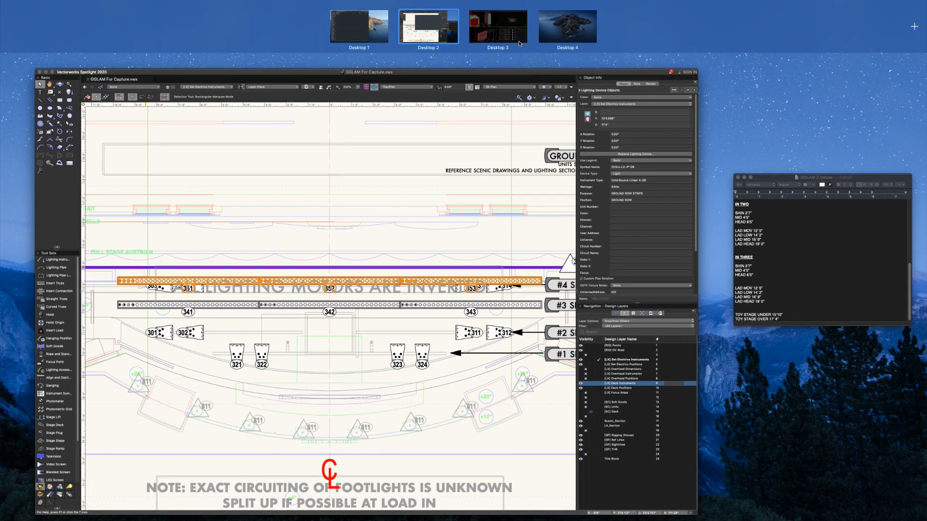
click(497, 26)
key(ctrl+Up)
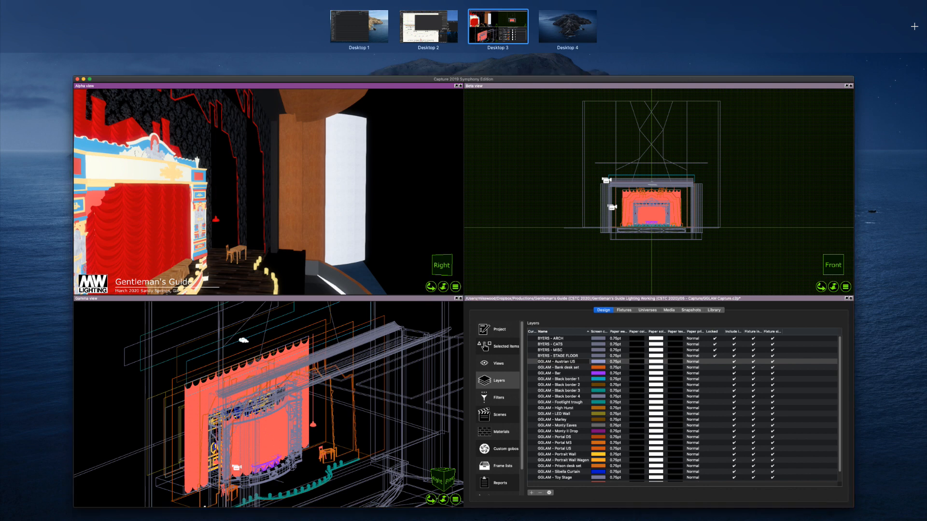
click(443, 33)
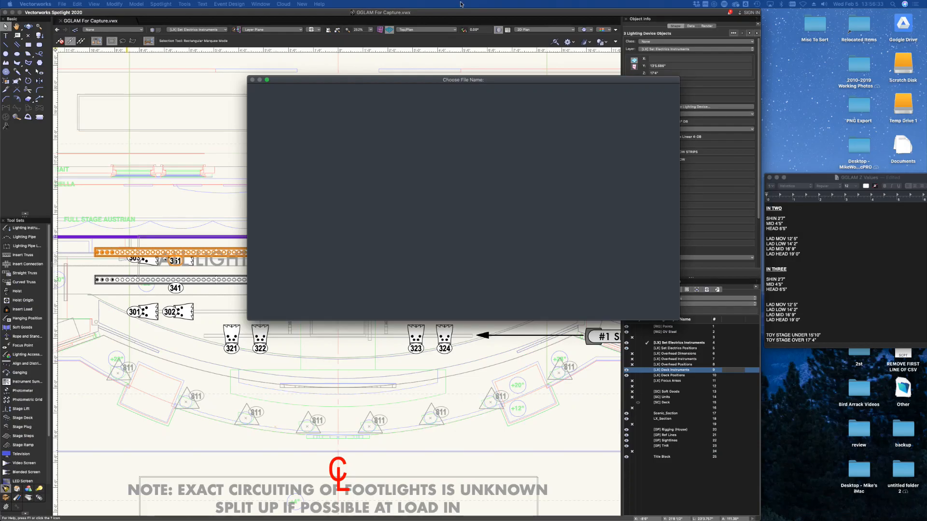
key(ctrl+Up)
click(494, 29)
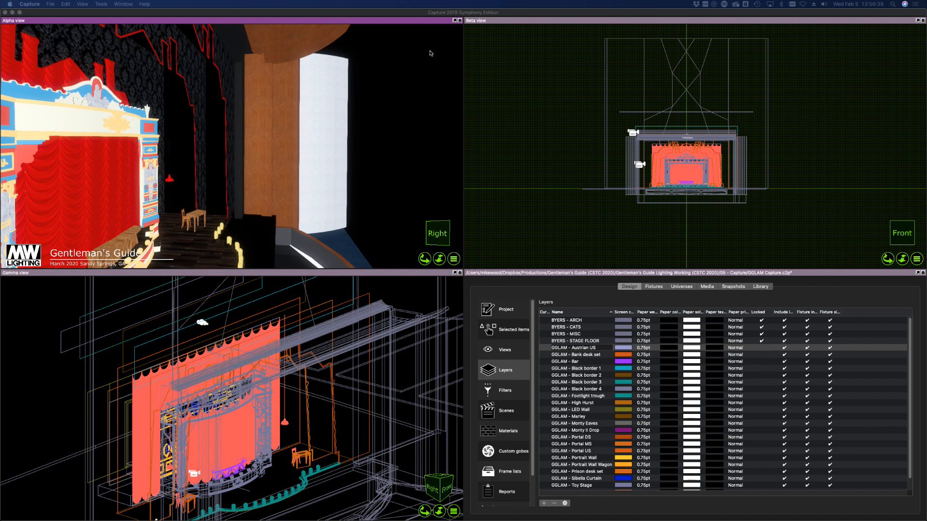
- Pick the red set piece inside the toy stage in the Alpha view, inspect its properties, and clear the selection
scroll(413, 82, up, 5)
scroll(413, 83, down, 5)
drag(413, 85, 205, 142)
click(231, 152)
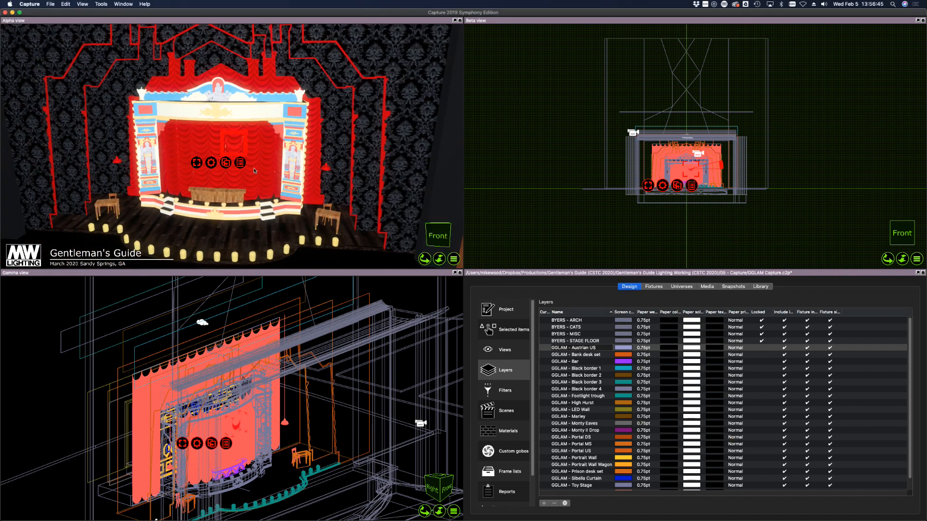
click(507, 328)
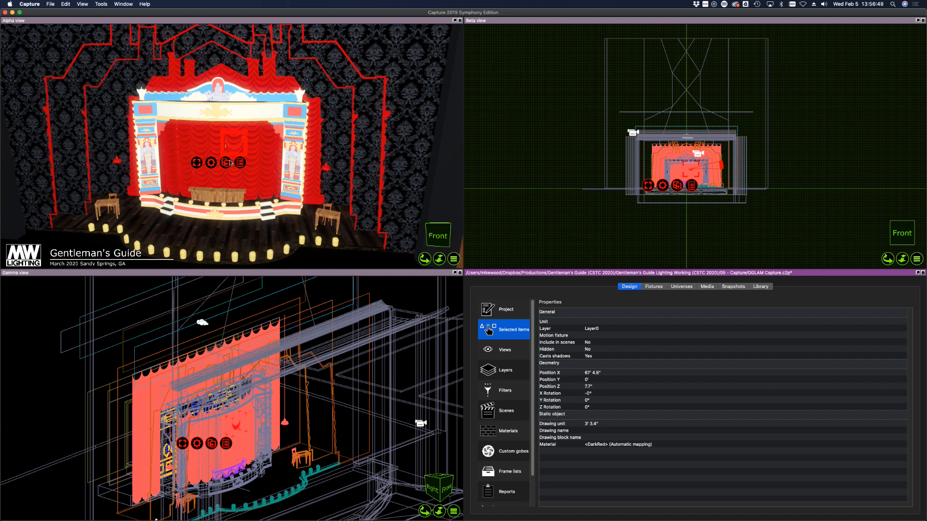
click(554, 231)
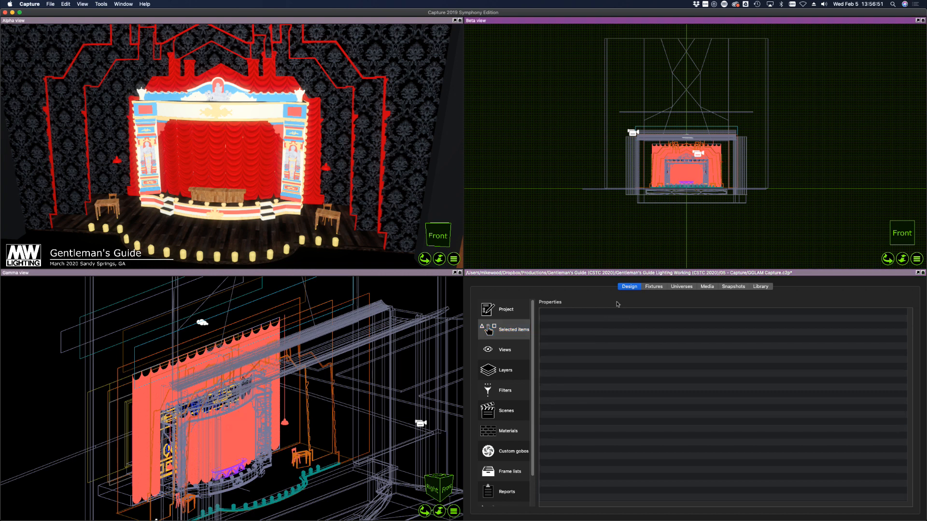
- Select everything on Layer0 to locate it in the views, open the selection's options, and clear the selection
click(507, 311)
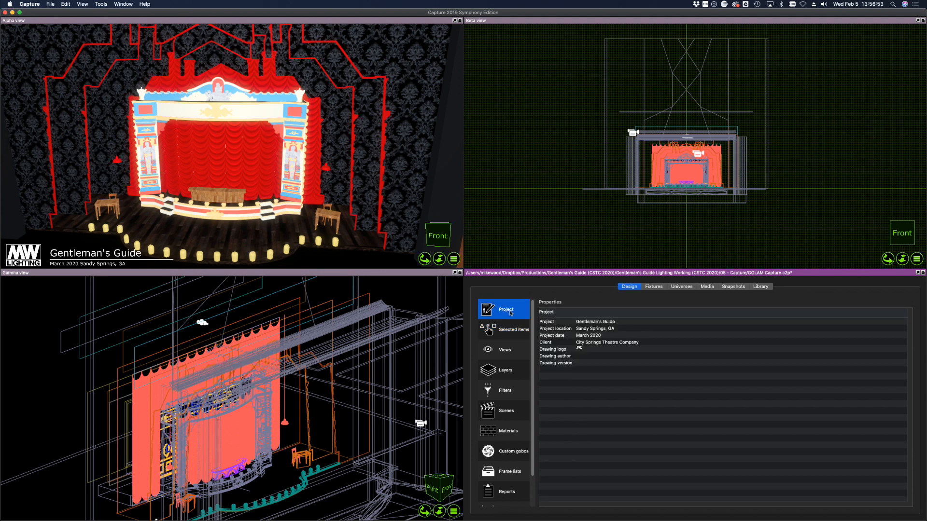
click(506, 370)
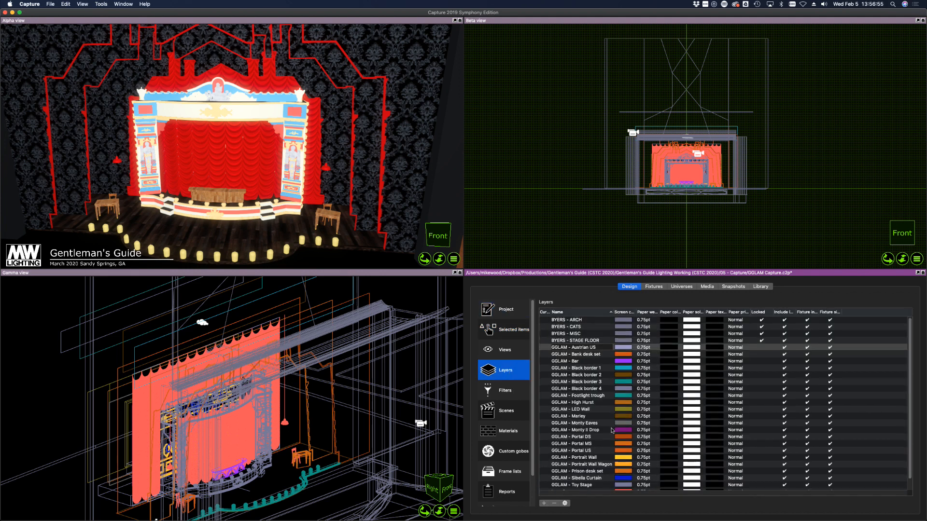
scroll(576, 483, down, 1)
click(573, 480)
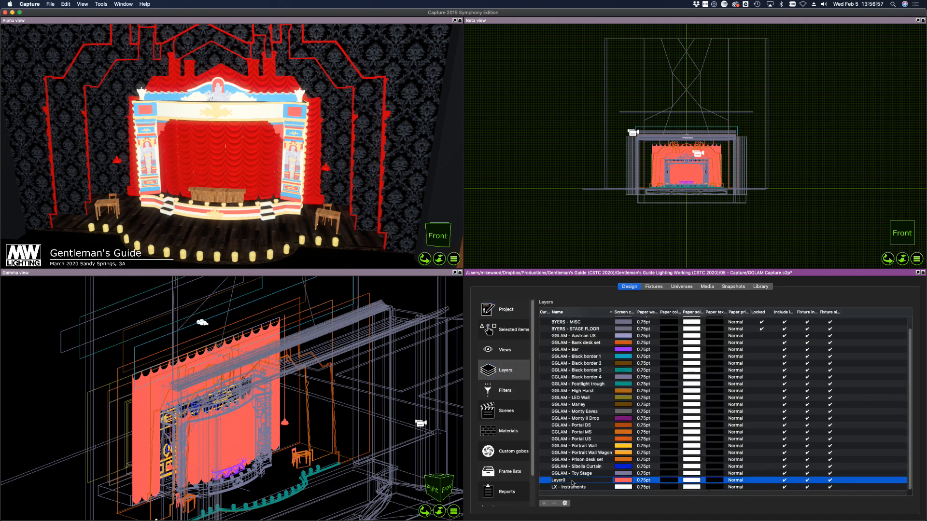
double_click(576, 481)
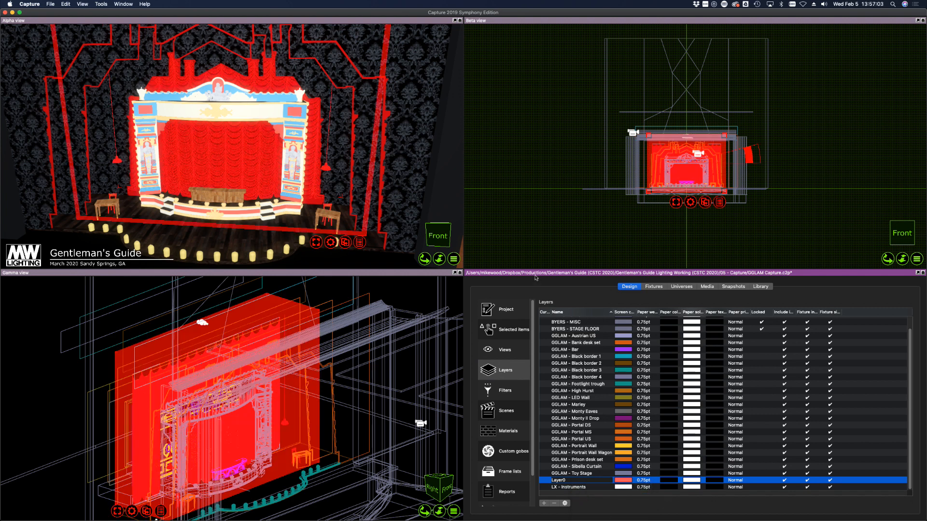
click(330, 242)
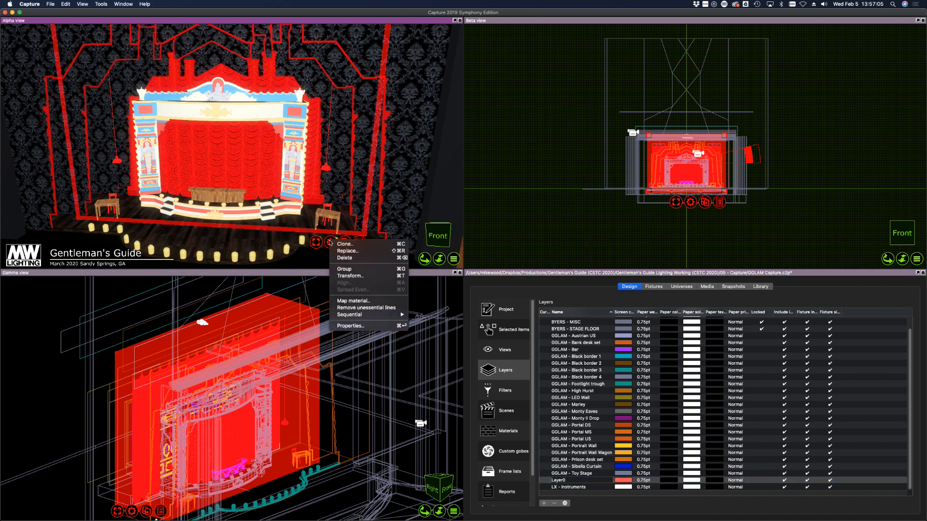
click(341, 258)
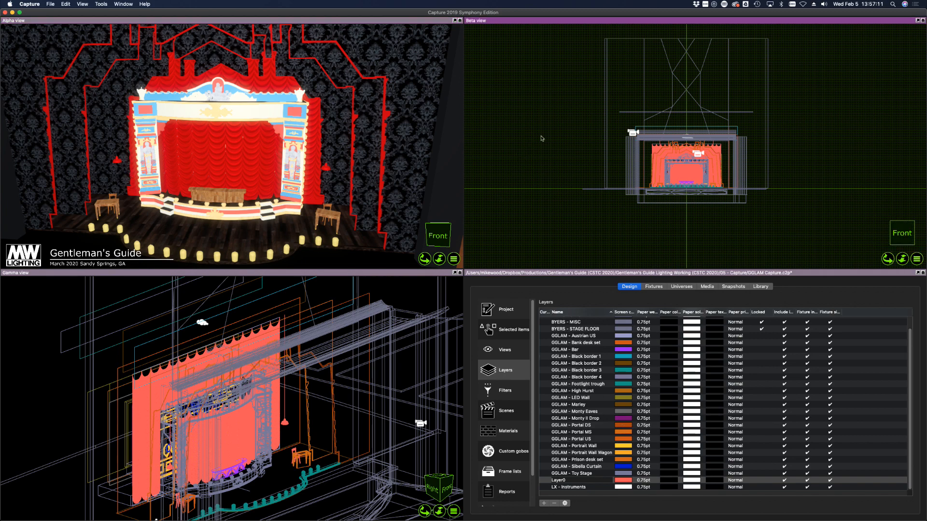
- Save the Capture project, and show the whole theatre in the Alpha view as a wireframe from the top
middle_drag(242, 105, 241, 106)
key(super+s)
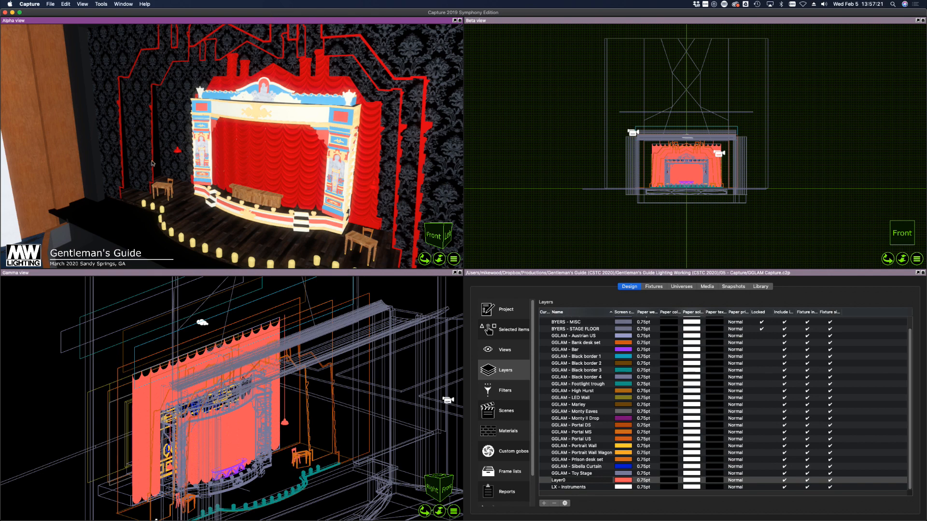
key(w)
key(t)
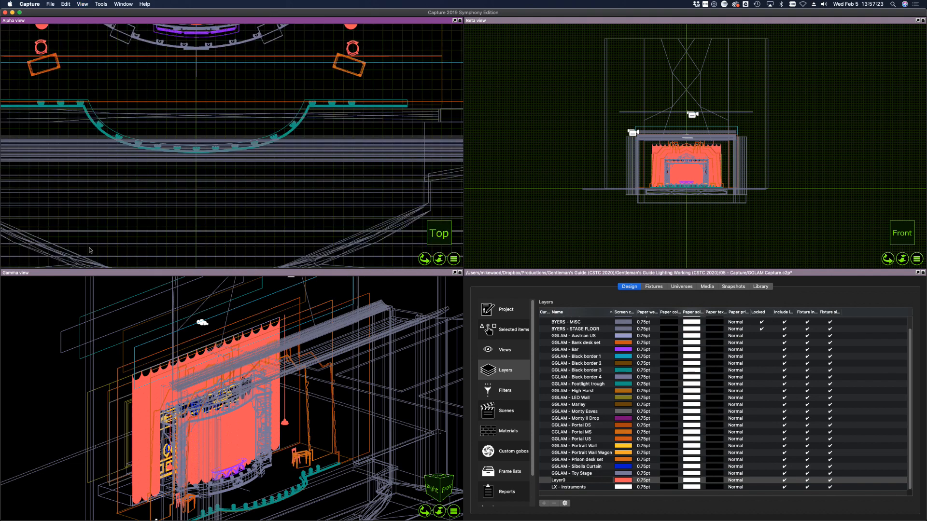
scroll(128, 201, down, 10)
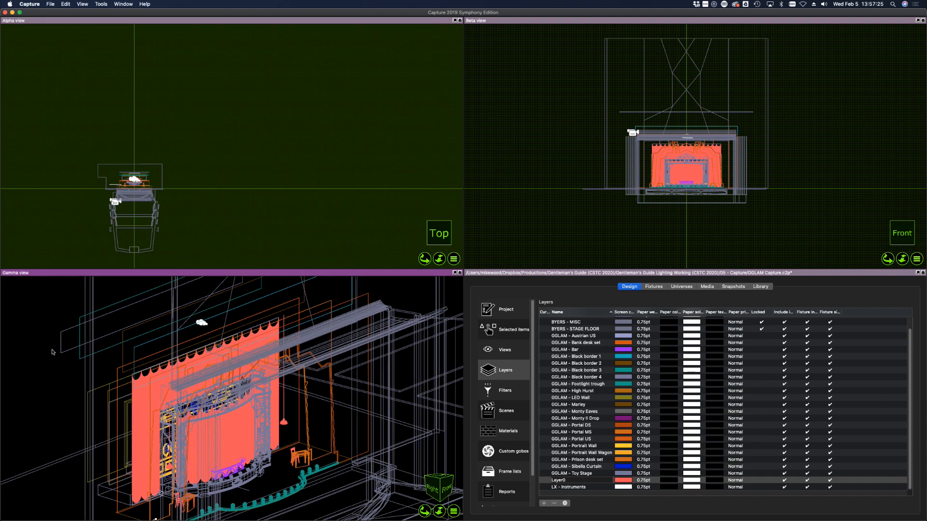
- Show the Gamma view from the right side and make LX - Instruments the current layer
key(r)
scroll(129, 208, up, 2)
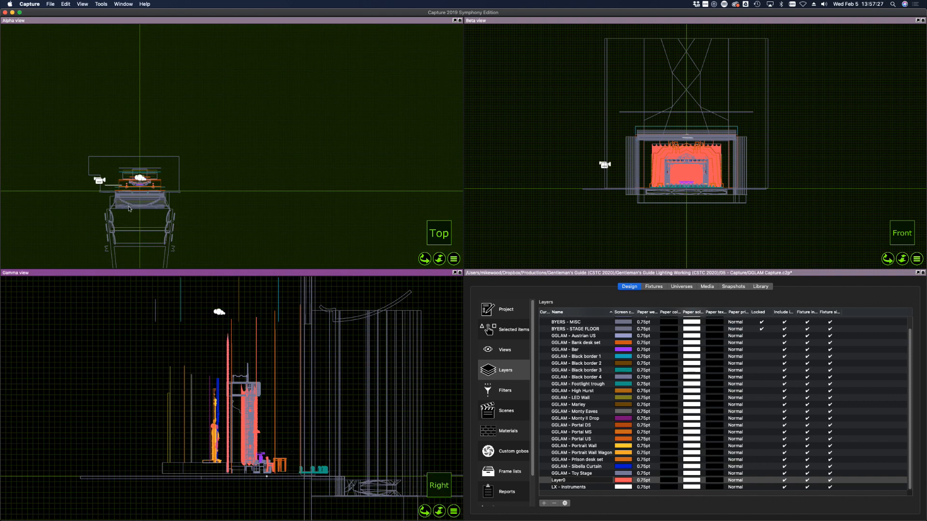
scroll(129, 209, up, 3)
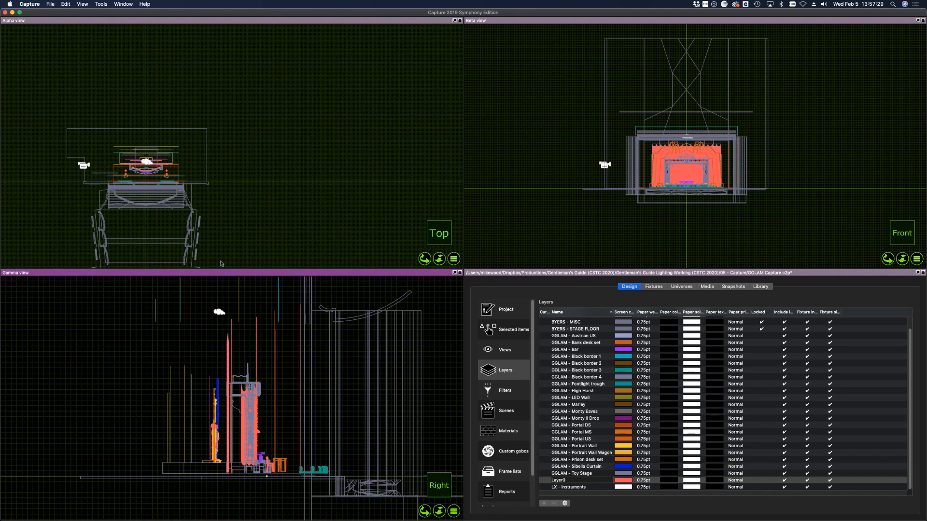
scroll(104, 198, up, 3)
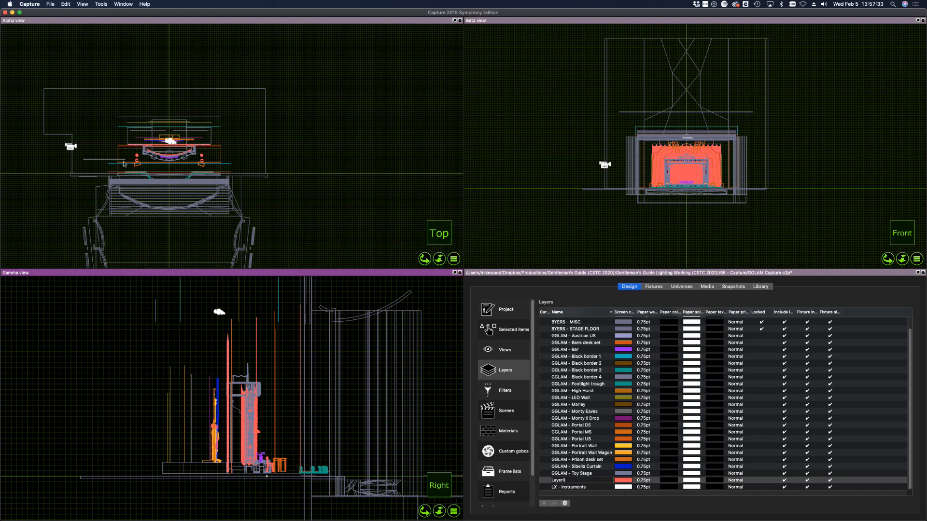
scroll(162, 164, up, 2)
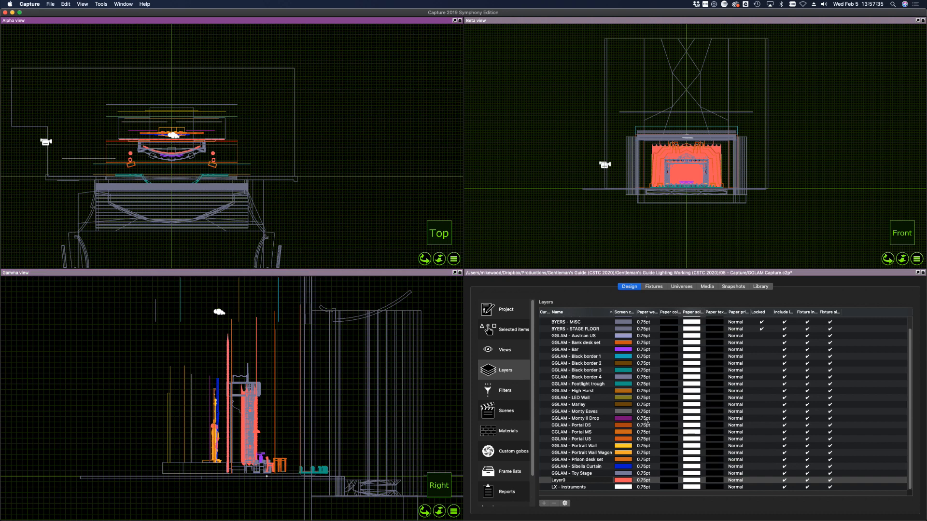
scroll(598, 430, up, 1)
click(544, 487)
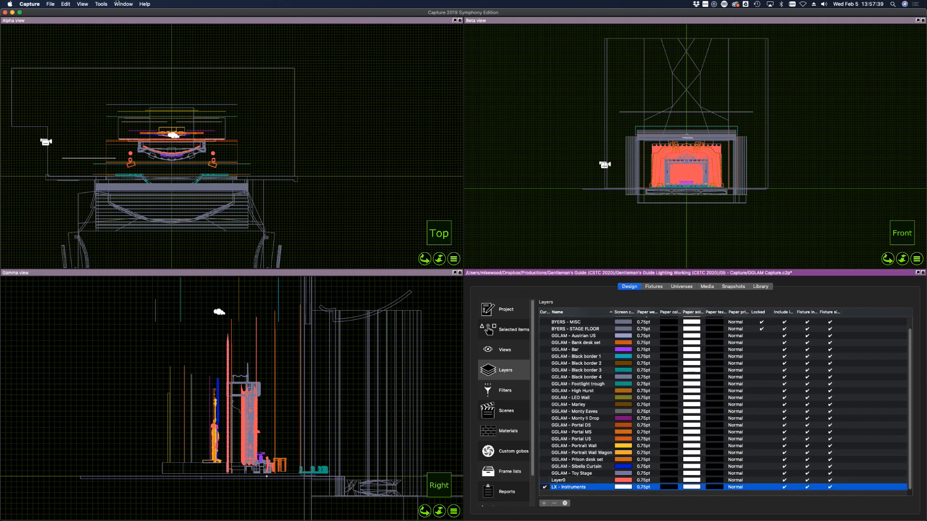
click(51, 4)
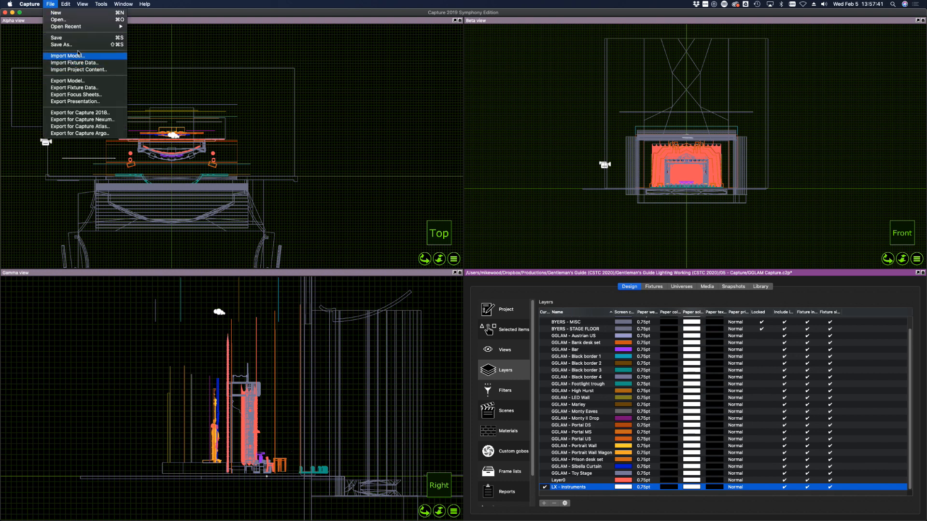
click(82, 65)
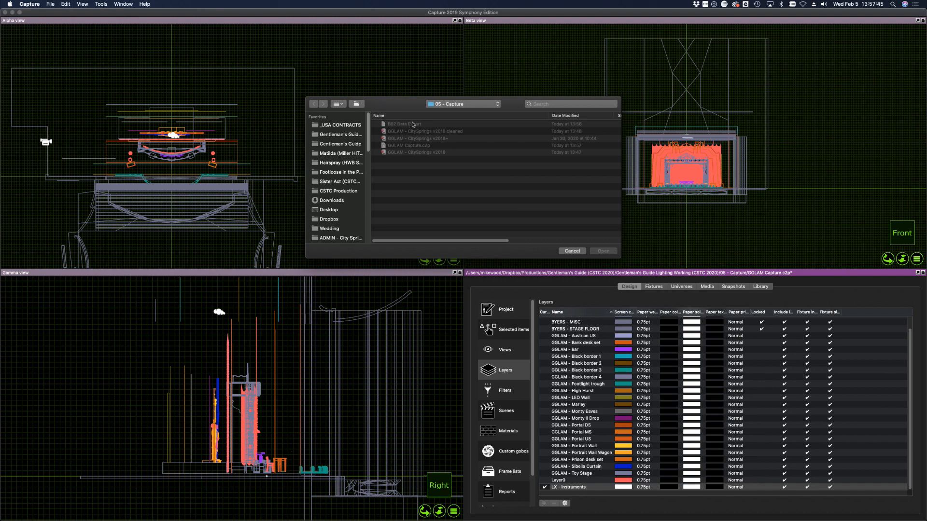
click(572, 251)
- Switch to Finder and rename the exported data file in the 05 - Capture folder as B02 Data Export.csv
key(ctrl+Up)
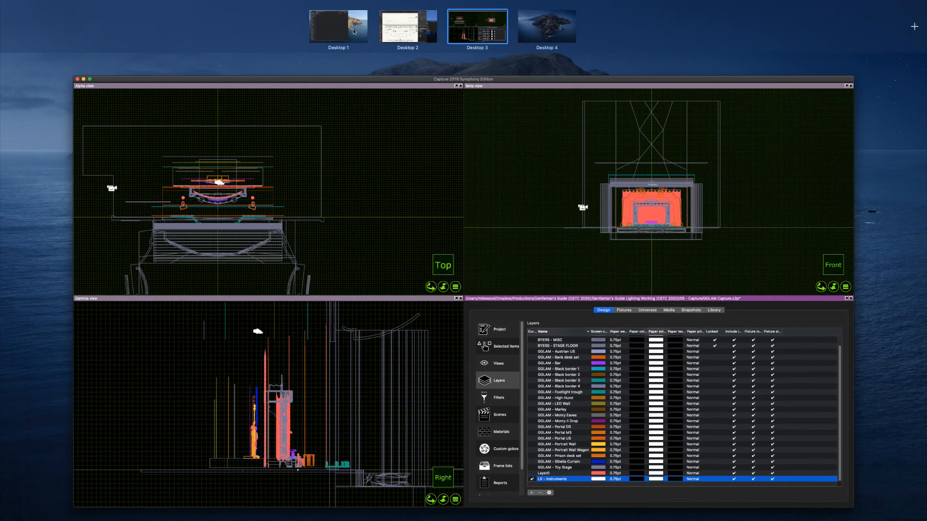
click(353, 32)
click(148, 44)
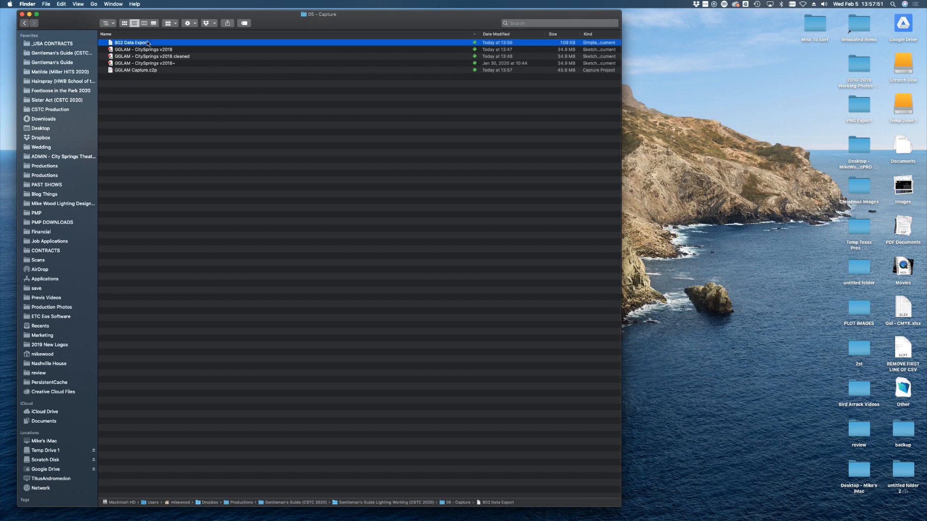
click(148, 43)
text(.csv)
key(Return)
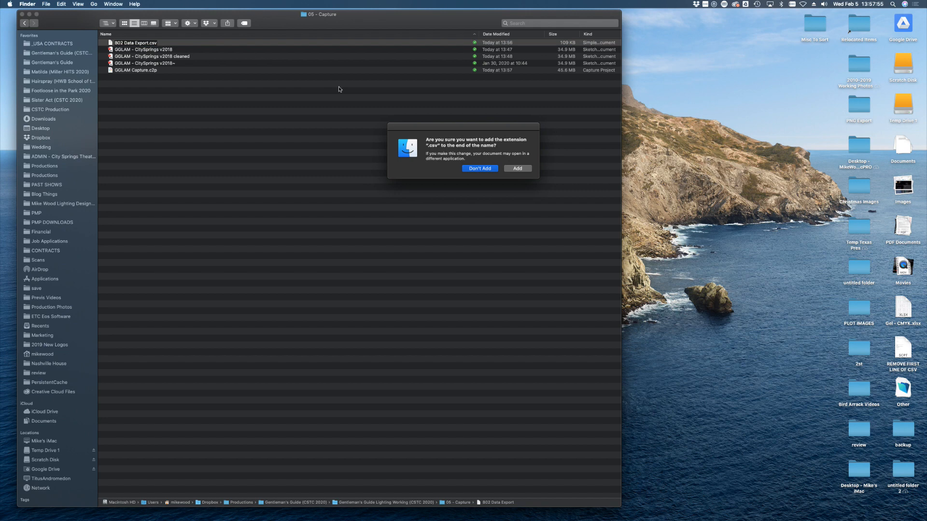
click(517, 168)
- Switch back to Capture, start a fixture data import from B02 Data Export.csv, and enlarge the import dialog to see all column mappings
key(ctrl+Up)
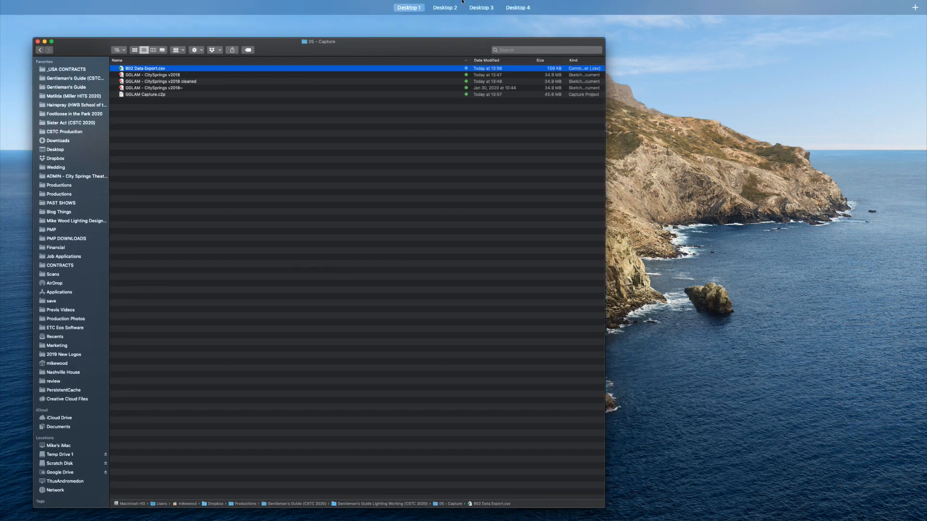
click(450, 30)
key(ctrl+Up)
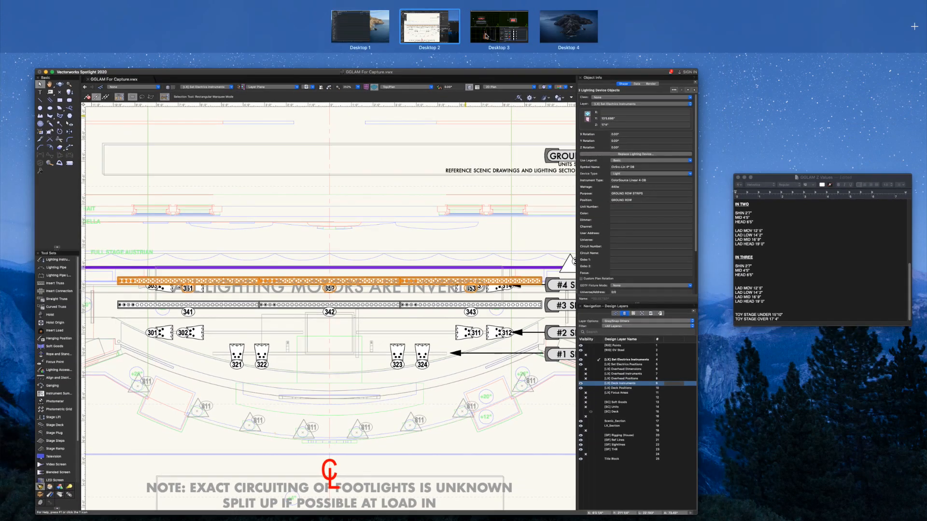
key(ctrl+Right)
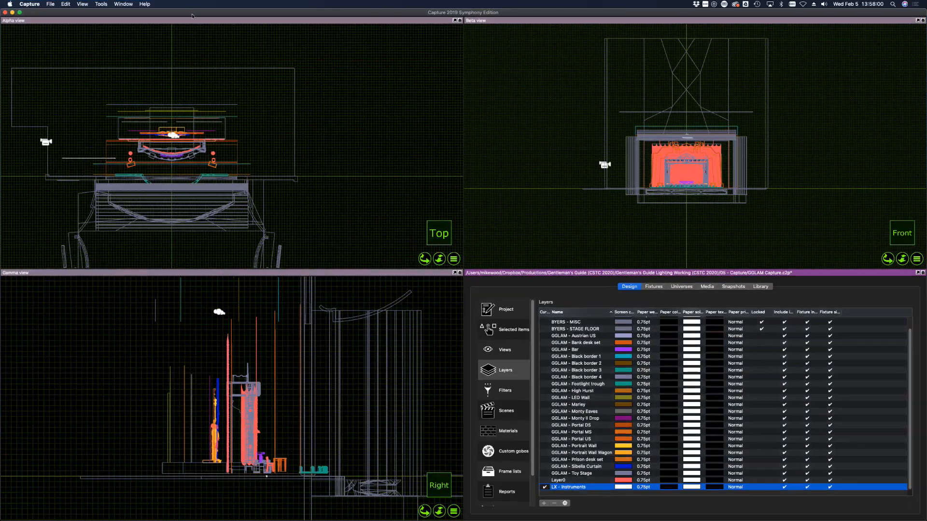
click(49, 3)
click(79, 63)
click(410, 124)
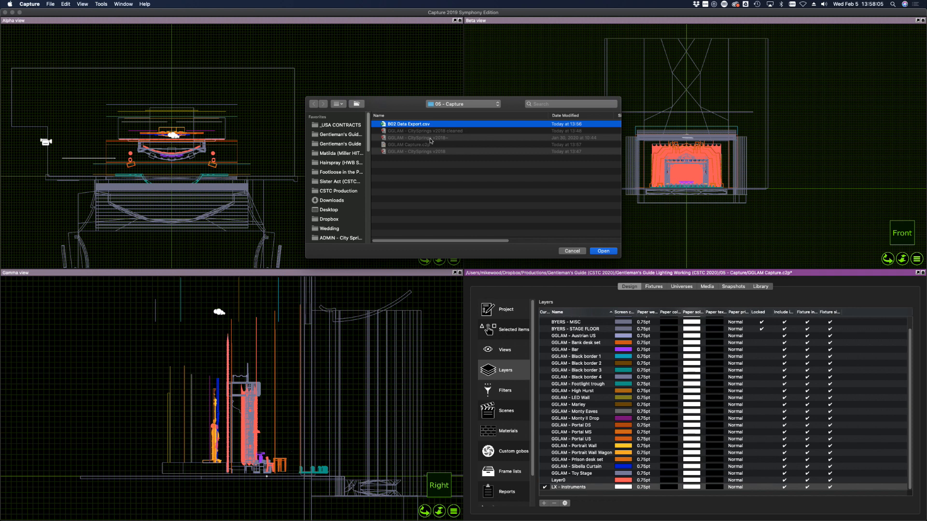
click(603, 251)
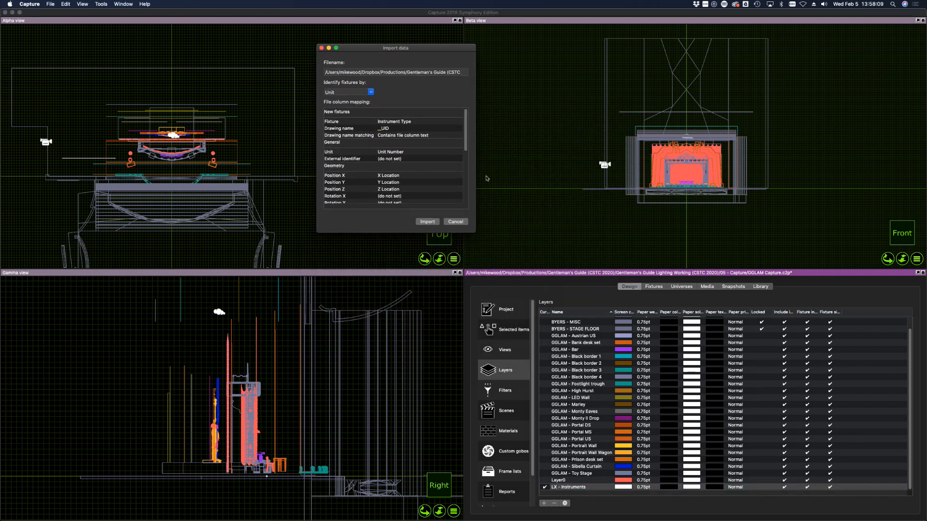
drag(478, 233, 572, 466)
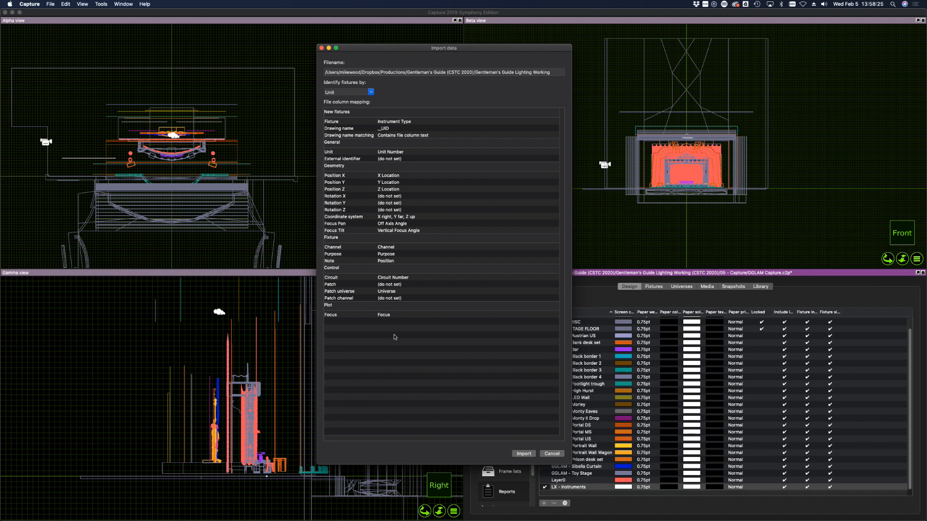
- Set the Drawing name mapping to "do not replace with fixtures" and keep Drawing name matching at "Contains file column text"
click(380, 130)
scroll(391, 156, up, 10)
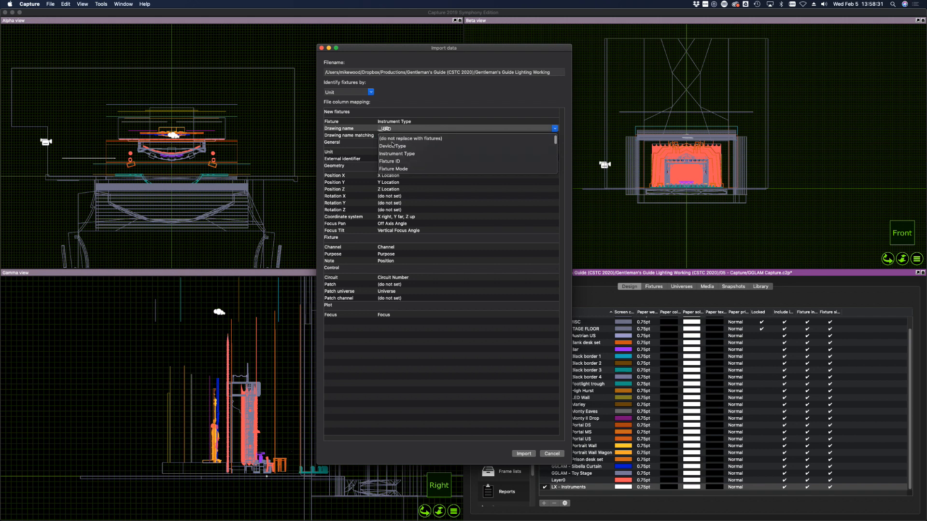
click(392, 138)
click(393, 135)
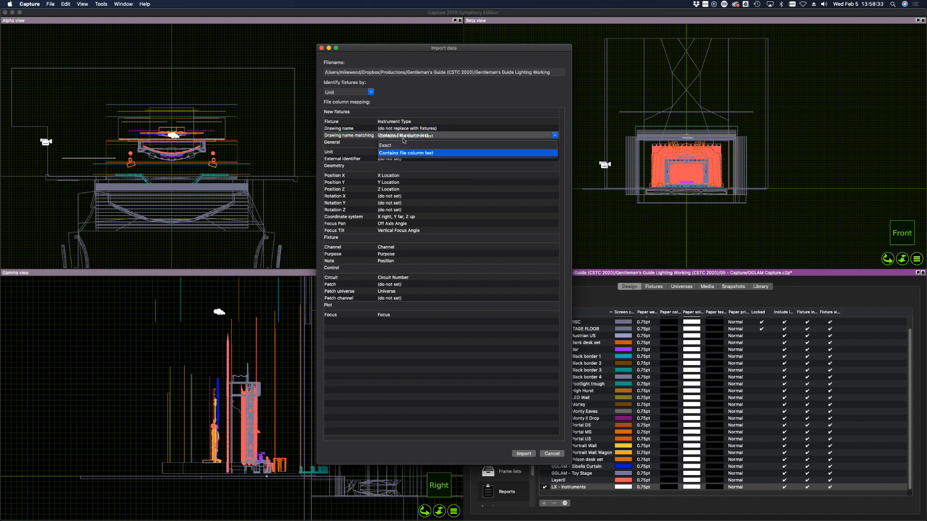
click(404, 140)
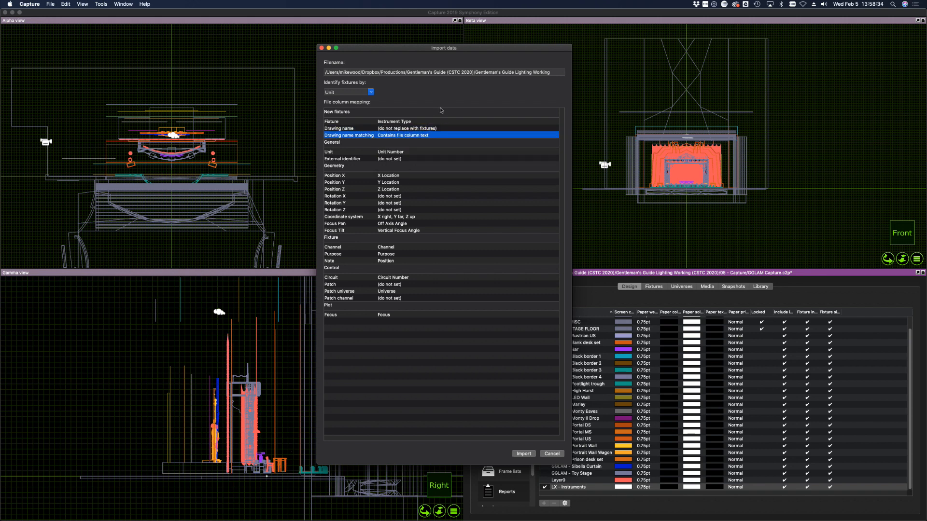
click(411, 137)
click(403, 141)
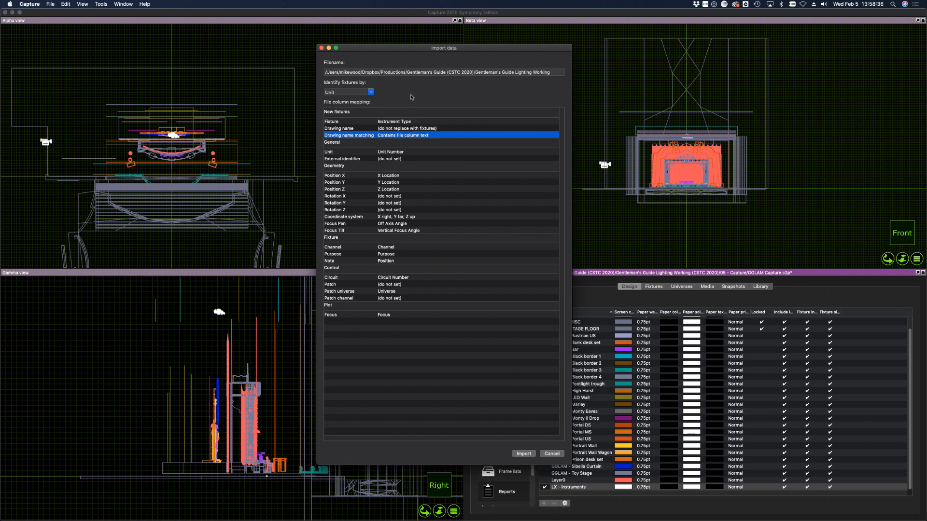
- Review the unit, position and fixture column mappings, and set both Patch universe and Circuit to "do not set"
click(395, 152)
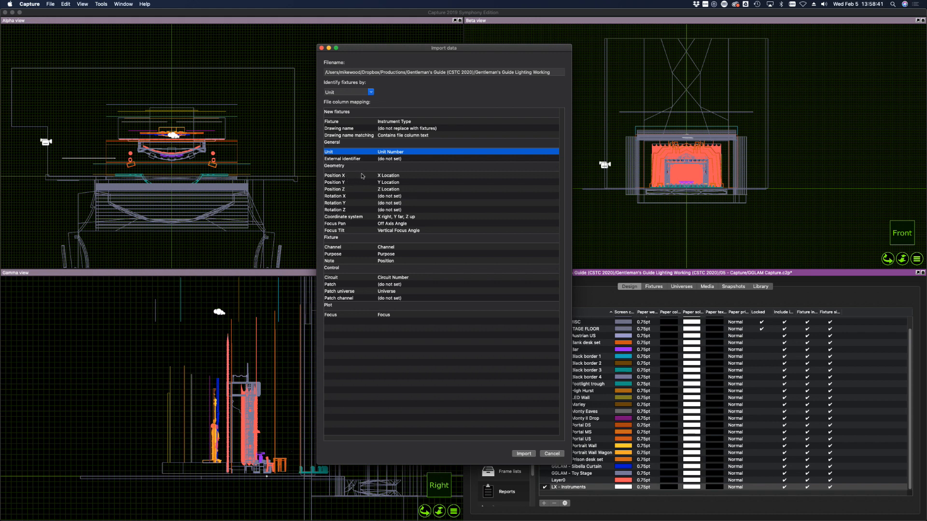
drag(347, 176, 352, 189)
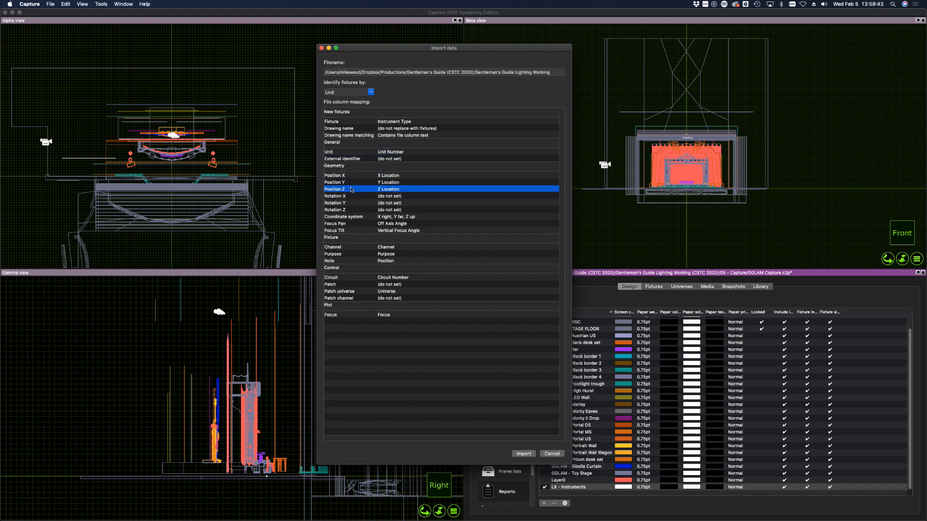
drag(371, 247, 372, 263)
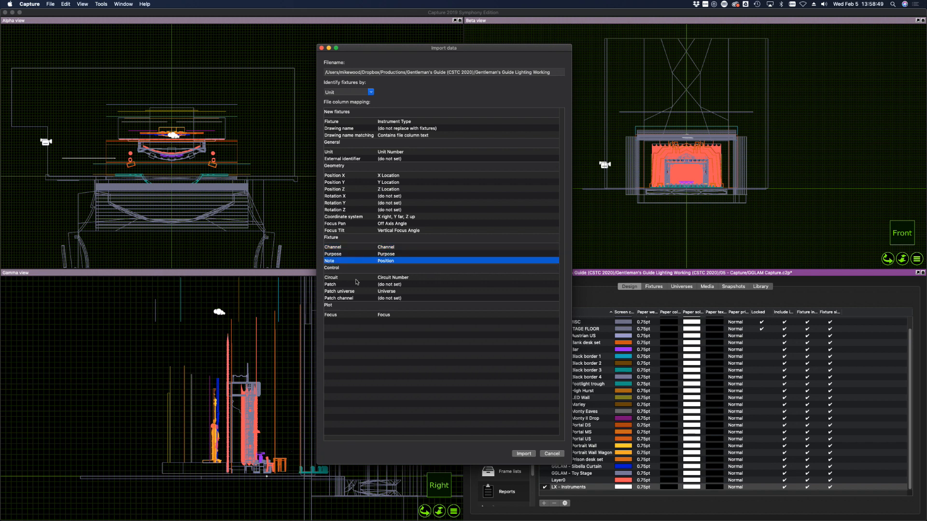
click(398, 292)
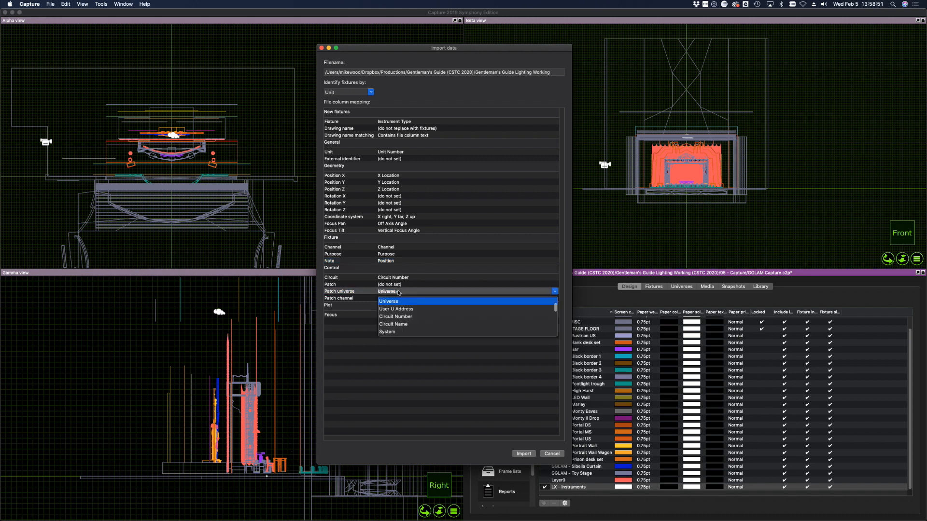
click(394, 301)
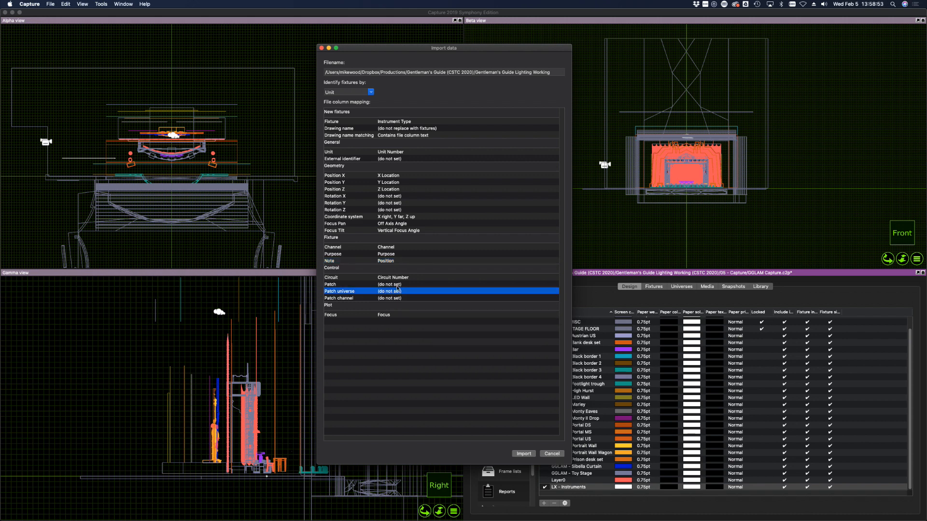
click(398, 278)
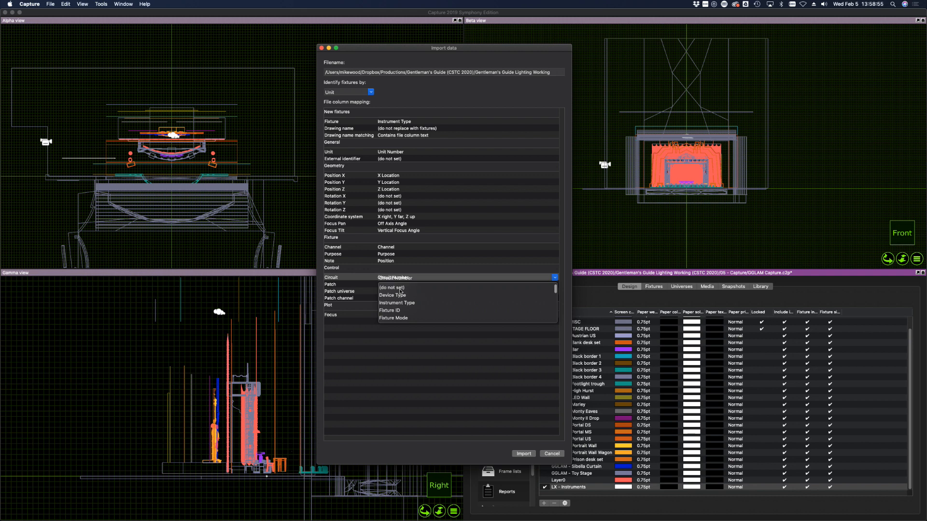
click(400, 289)
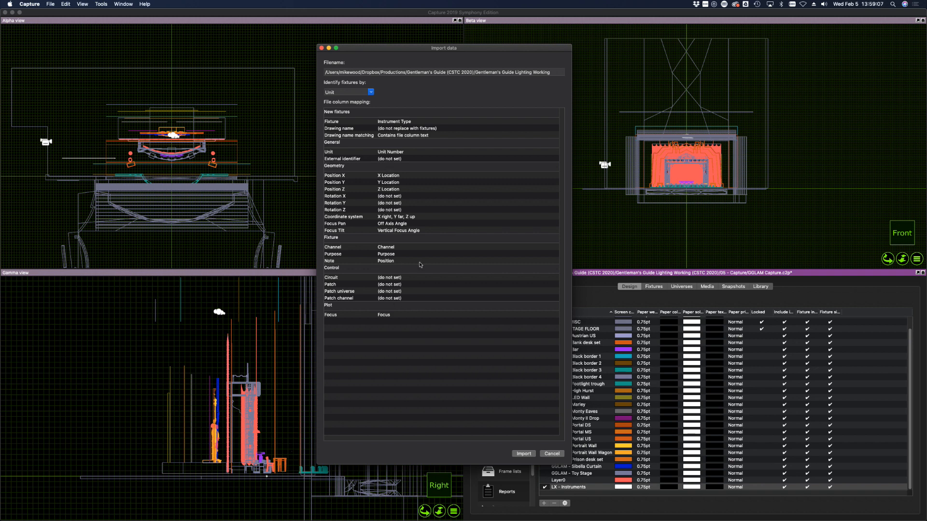
- Identify the fixtures by Channel and run the import with these column mappings
click(371, 92)
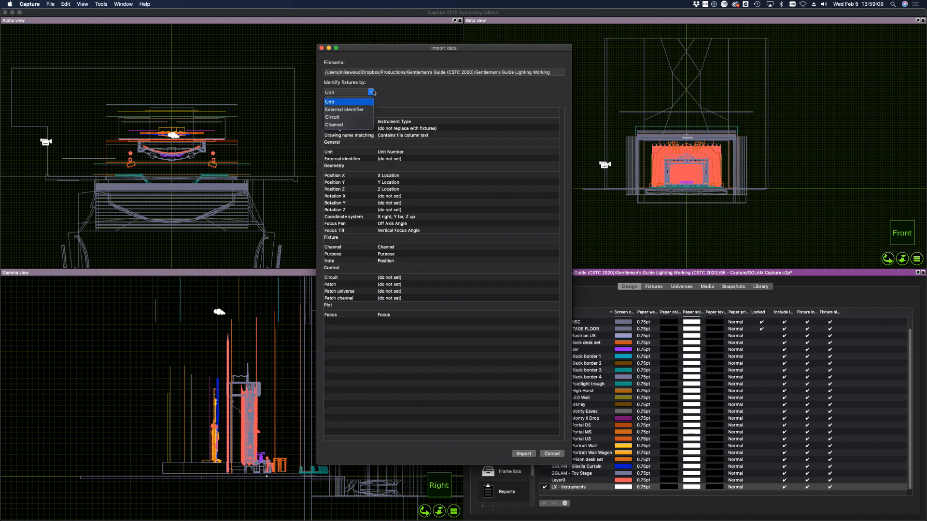
click(369, 124)
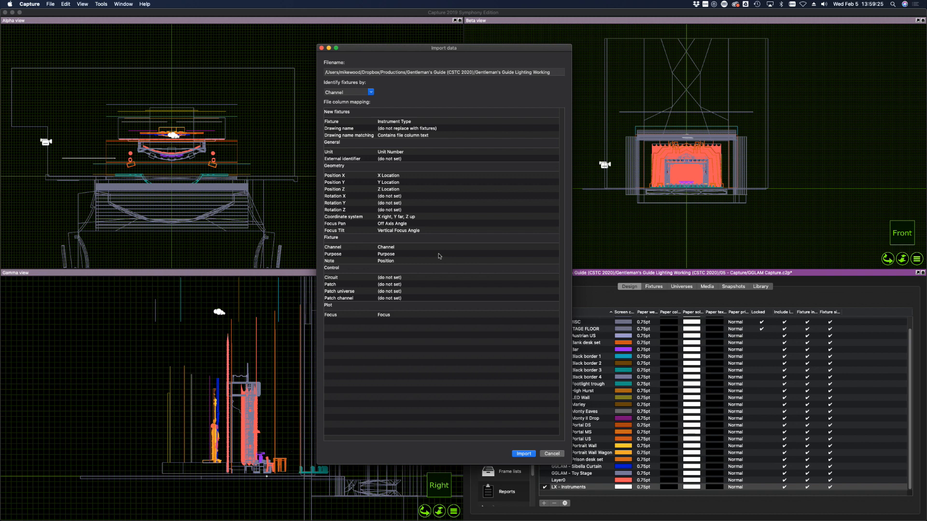
key(Return)
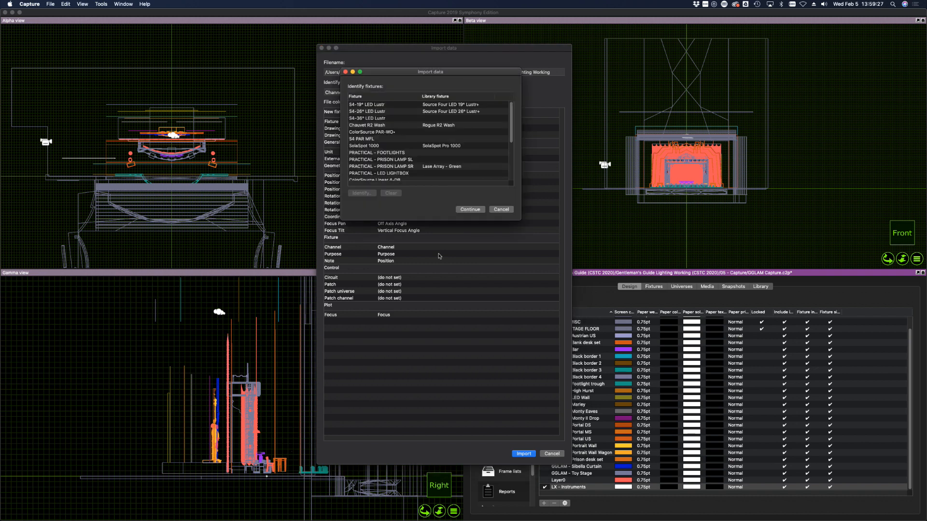
- Enlarge the fixture identification dialog and match S4-19° LED Lustr to the ETC Source Four LED Series 2 Lustr
drag(392, 72, 299, 112)
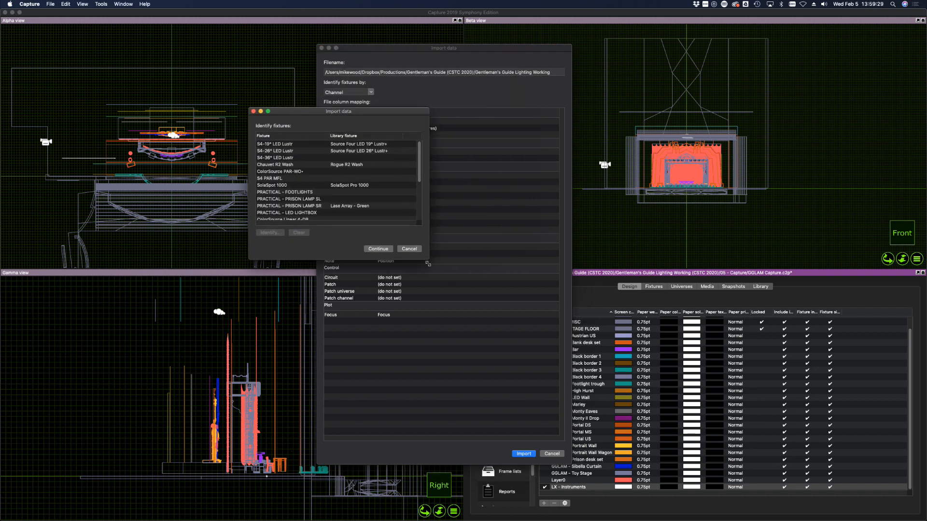
drag(427, 263, 663, 438)
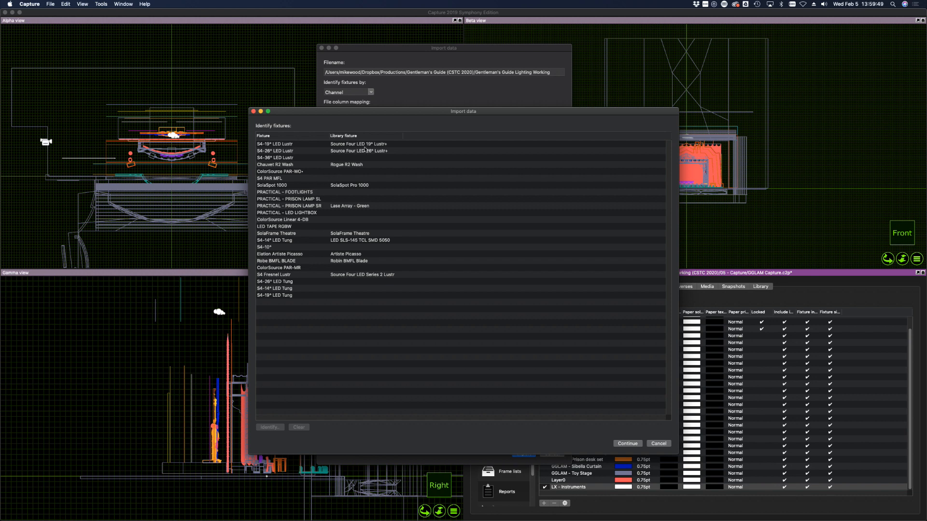
click(383, 146)
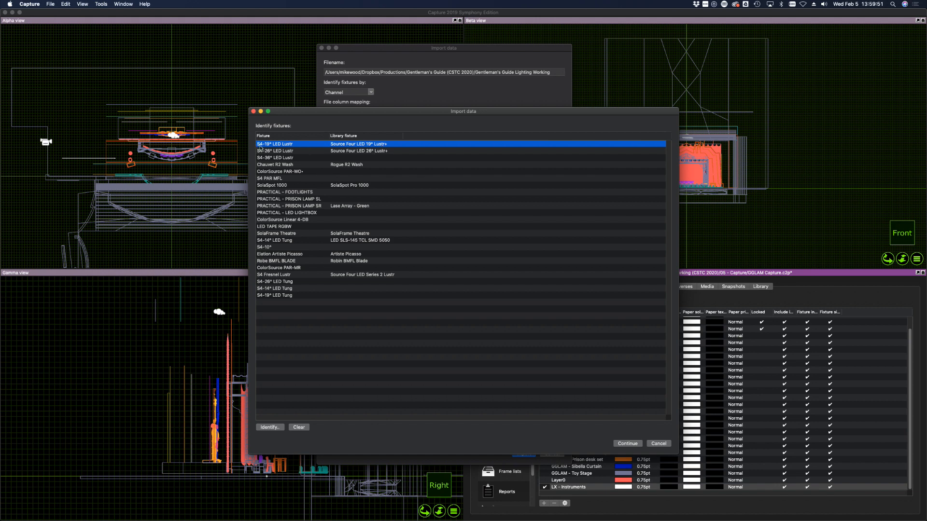
double_click(374, 146)
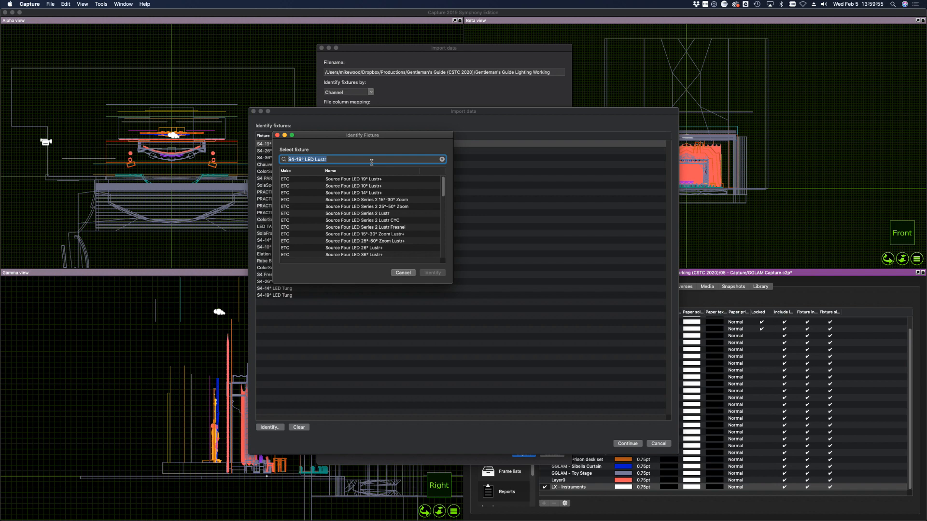
click(371, 215)
double_click(363, 214)
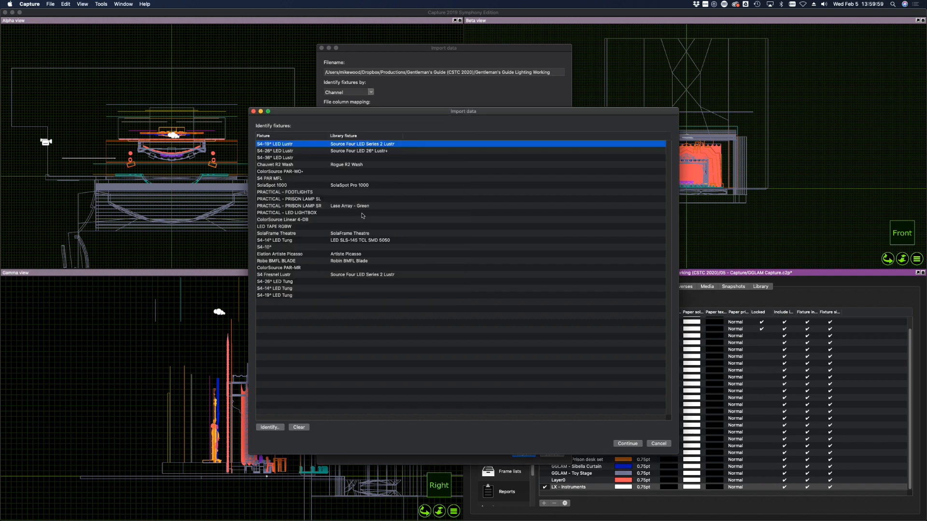
- Search the fixture library for "Lustr" from the S4-19° LED Lustr entry and look through the available Source Four LED variants
double_click(375, 144)
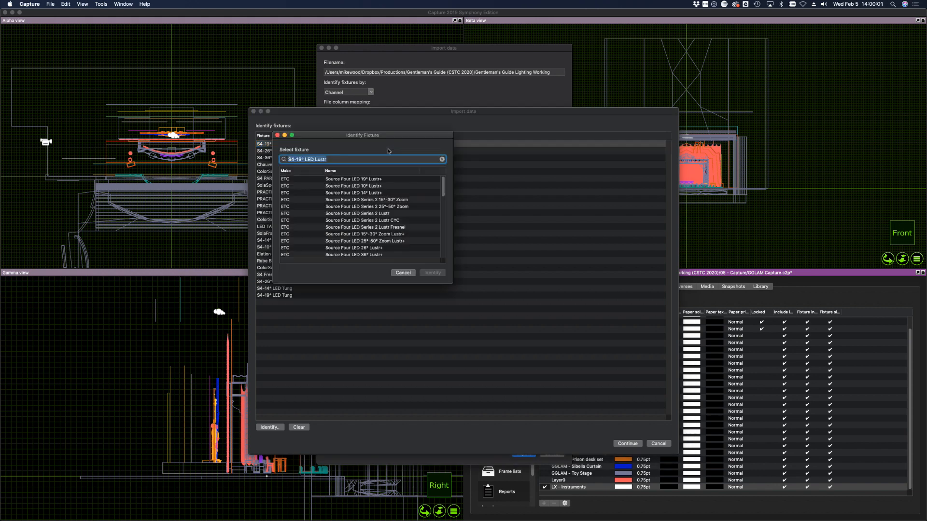
click(373, 163)
drag(316, 160, 262, 164)
key(BackSpace)
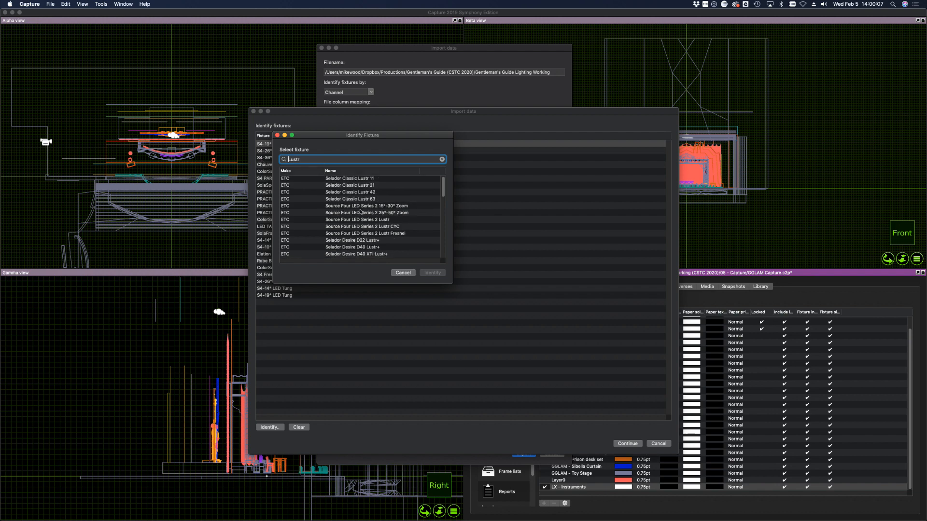
scroll(361, 213, down, 7)
scroll(361, 213, up, 3)
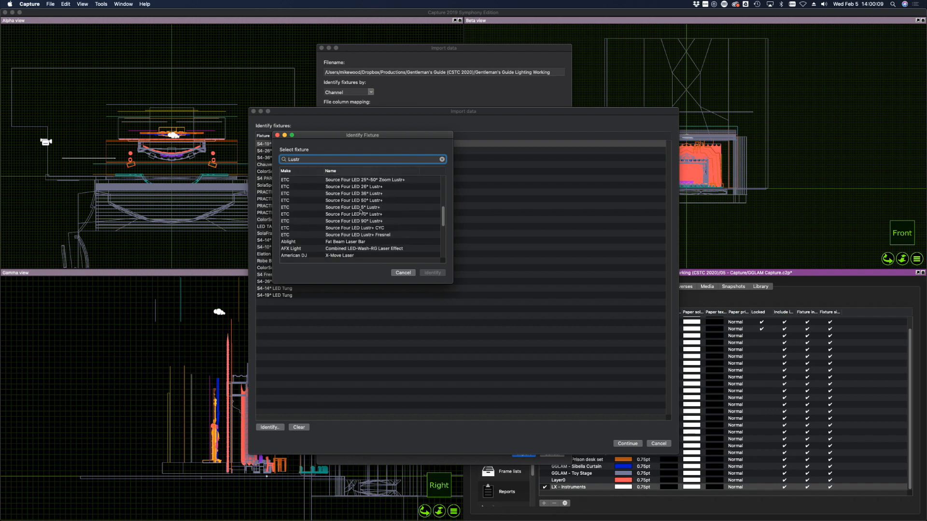
click(403, 273)
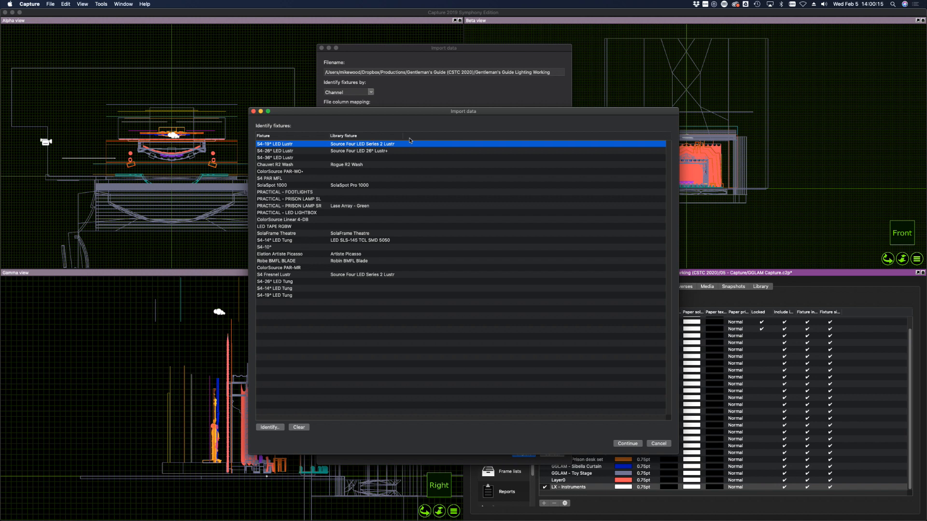
- Widen the Library fixture column and match S4-26° LED Lustr to the ETC Source Four LED Series 2 Lustr
drag(402, 141, 445, 141)
click(373, 152)
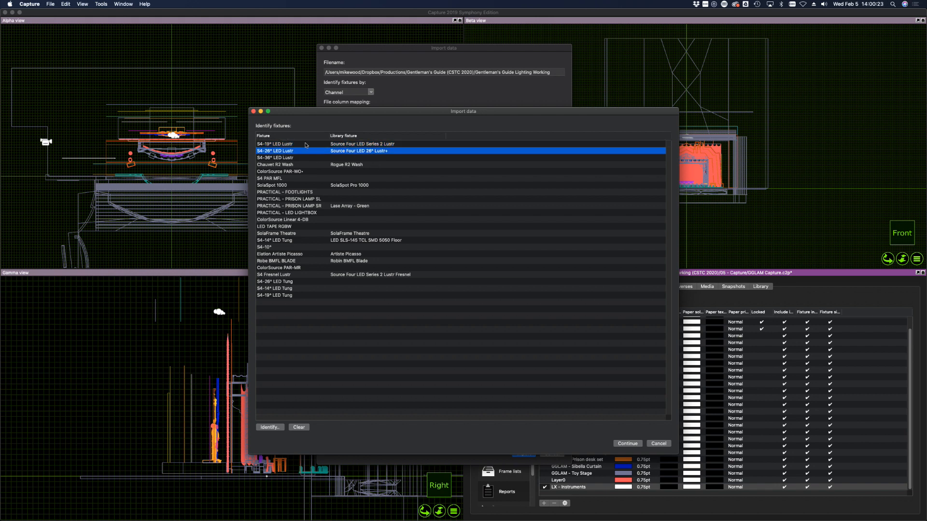
double_click(372, 152)
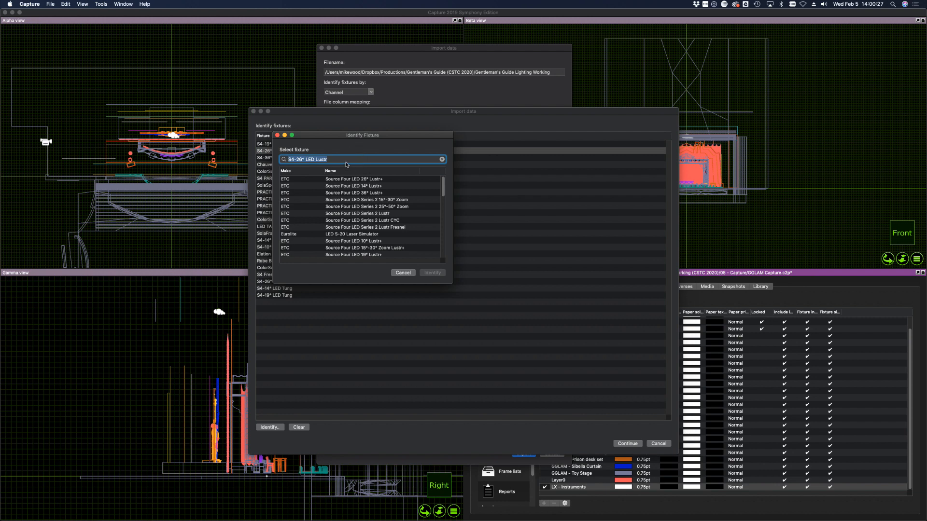
drag(343, 136, 364, 157)
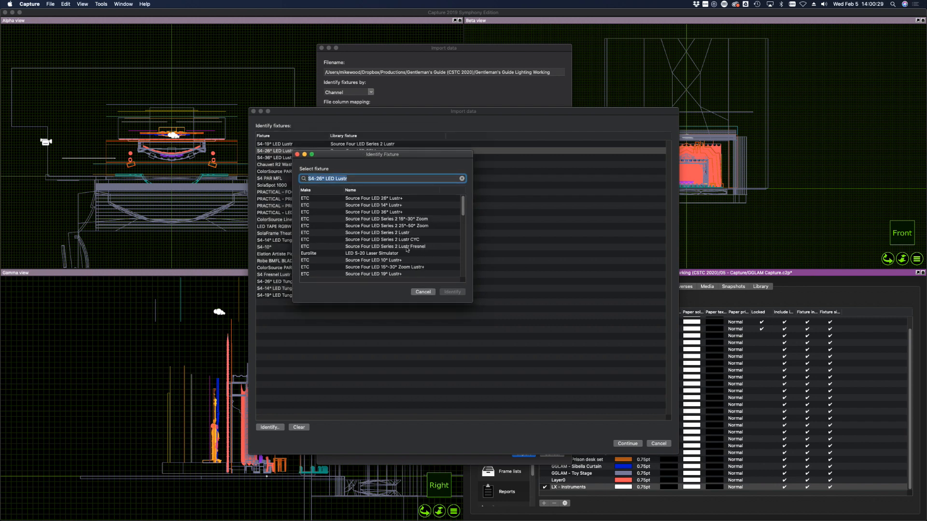
double_click(408, 233)
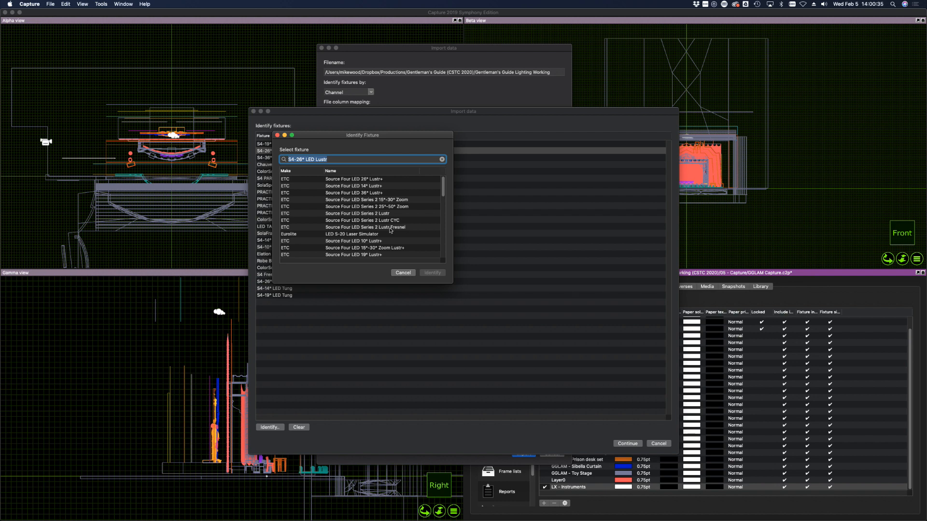
click(407, 273)
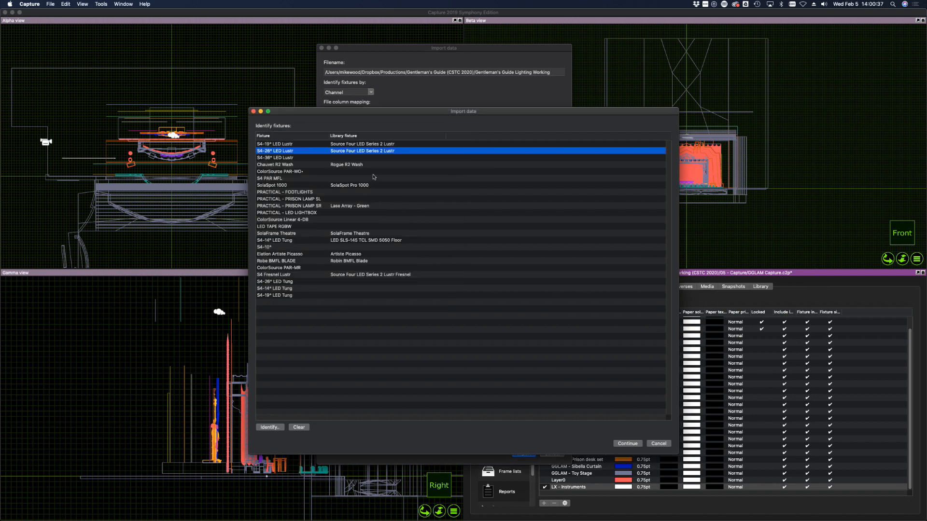
- Match S4-36° LED Lustr to Source Four LED Series 2 Lustr, and the ColorSource PAR-WO type to ColorSource PAR (Deep Blue)
click(374, 158)
double_click(375, 158)
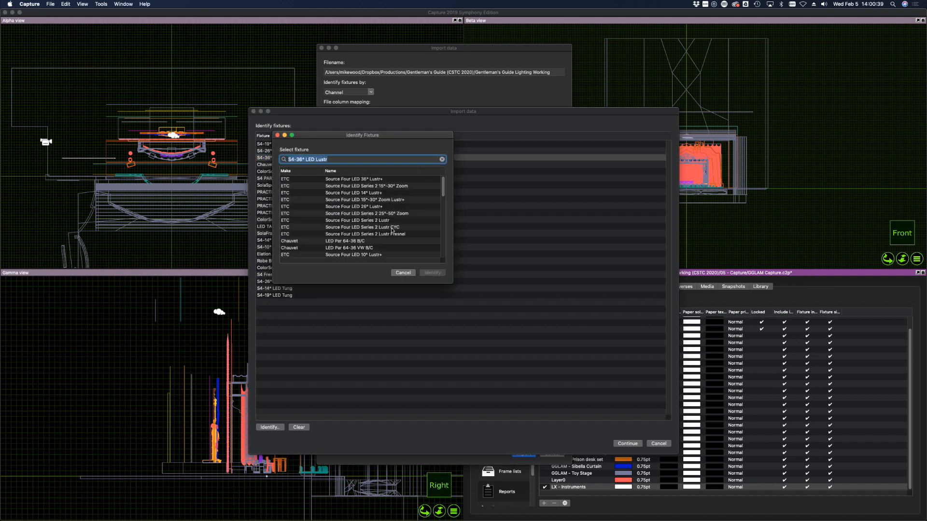
click(387, 221)
double_click(387, 221)
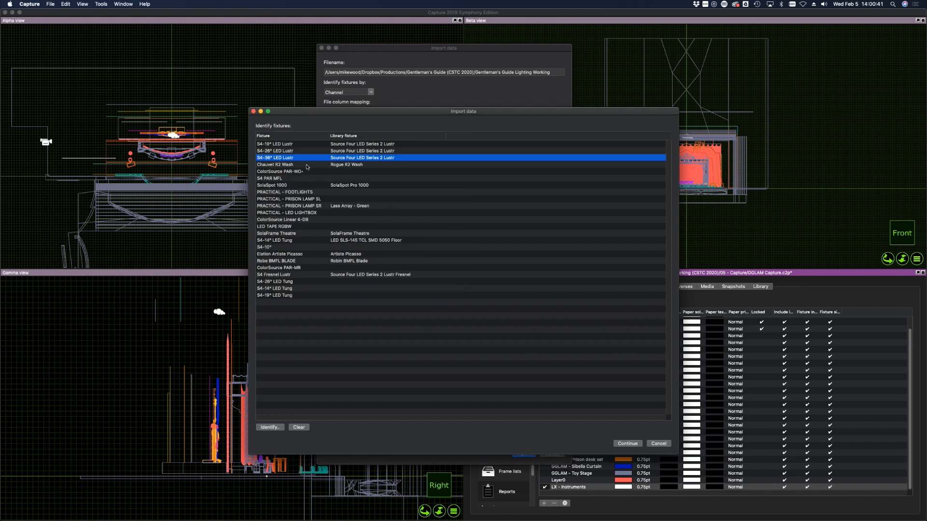
double_click(342, 172)
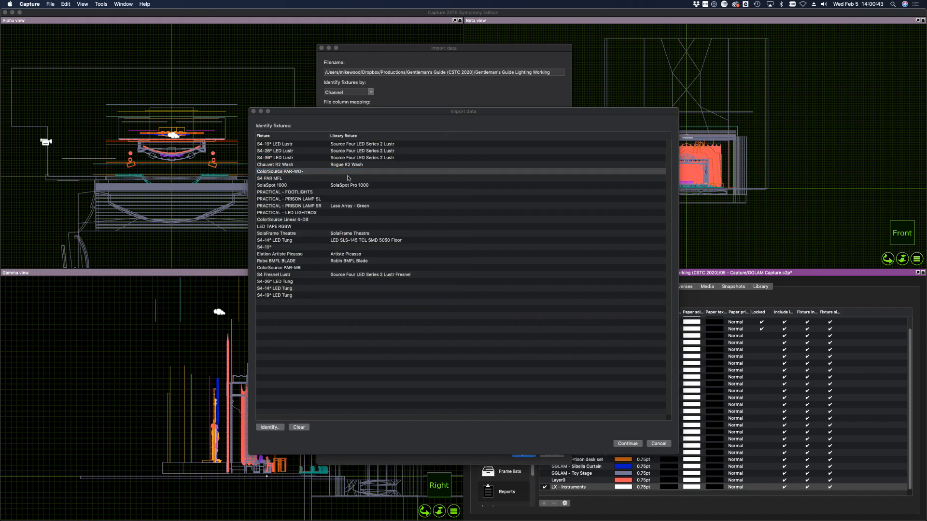
double_click(352, 186)
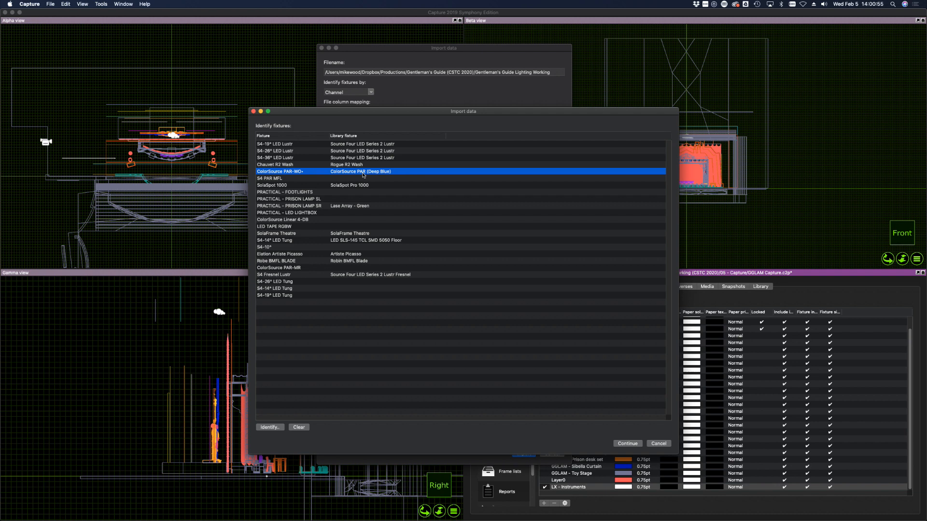
- Search the library for "etc par" and match S4 PAR MFL to the Source Four PAR EA
double_click(346, 179)
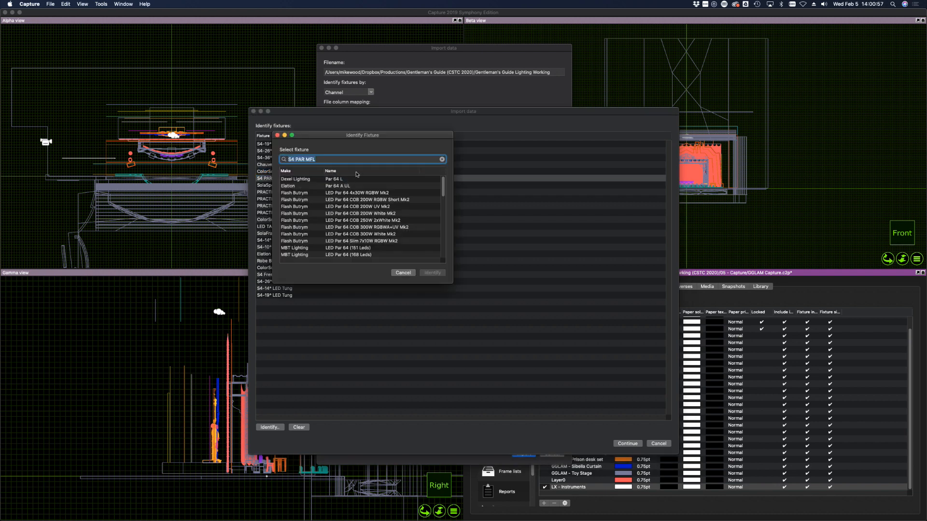
text(etc par)
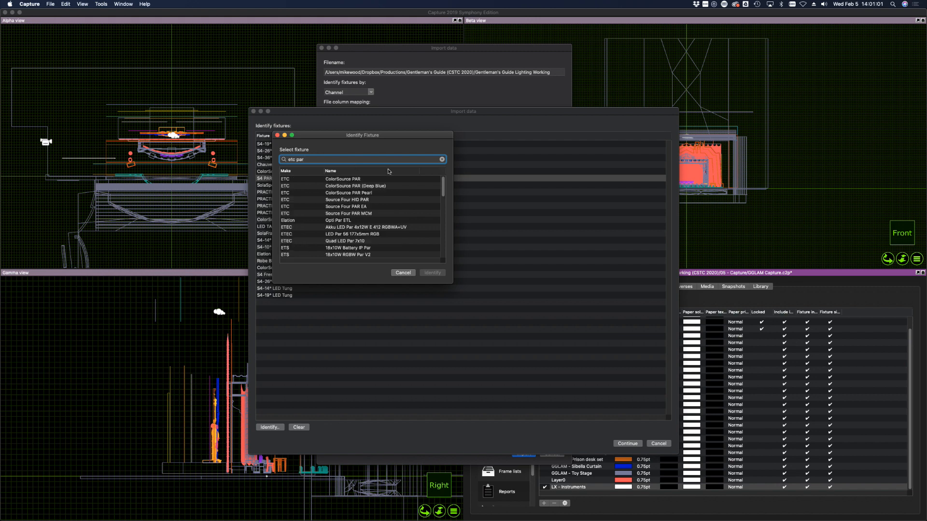
drag(360, 136, 450, 209)
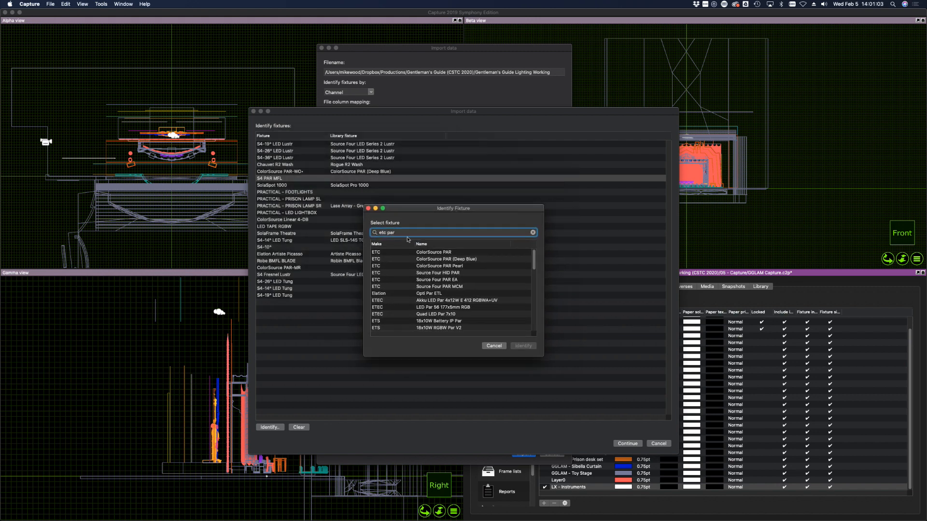
click(460, 280)
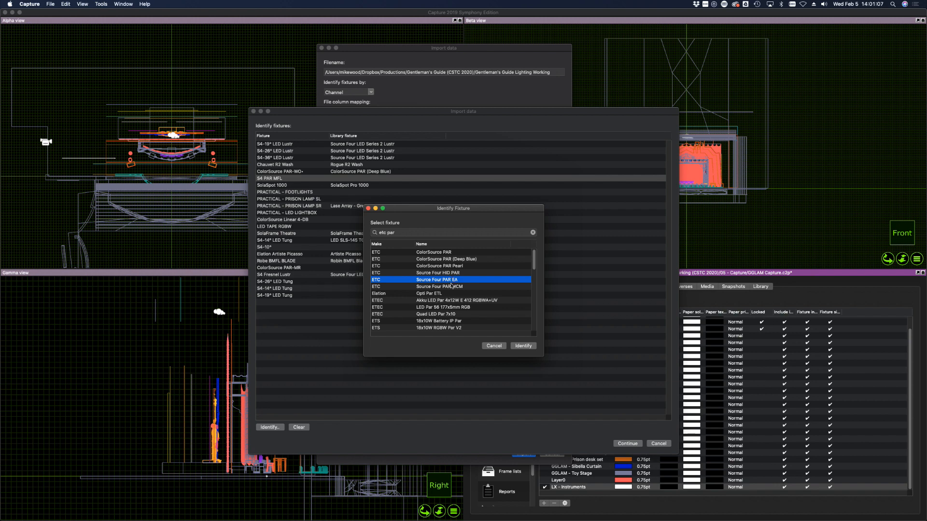
double_click(450, 280)
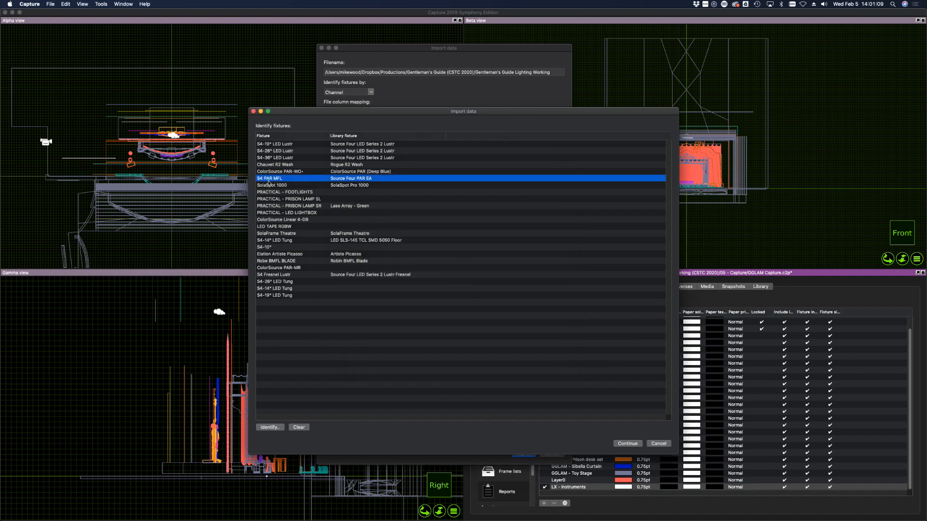
- Clear the library fixture assigned to PRACTICAL - PRISON LAMP SR and leave all the practicals unmatched
click(321, 193)
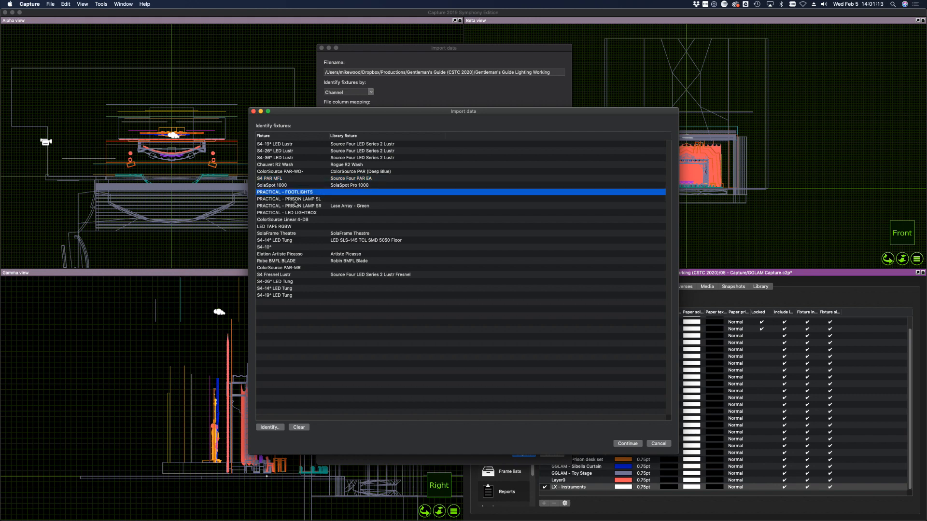
click(335, 205)
click(300, 427)
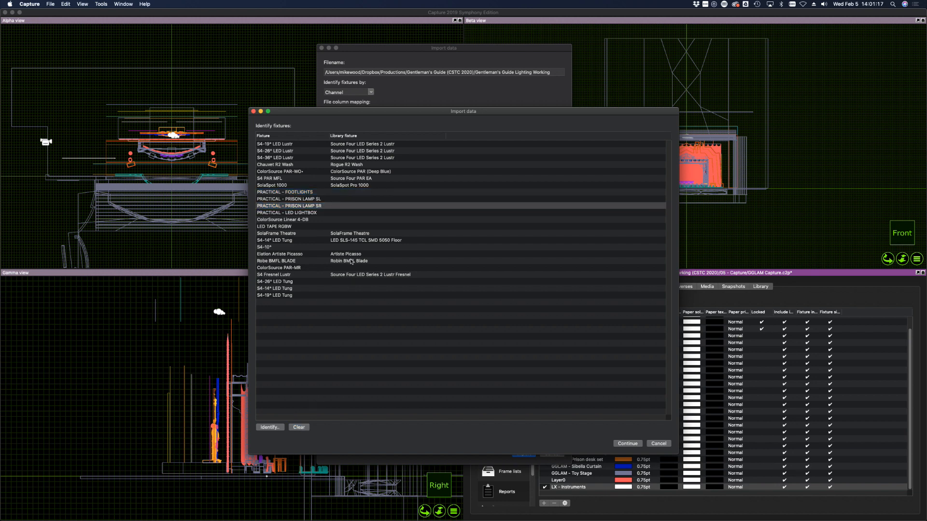
click(311, 206)
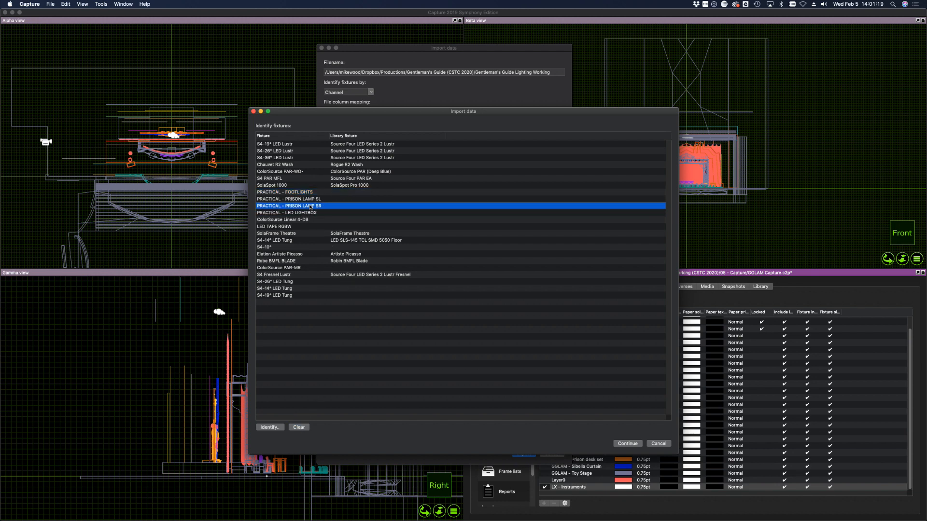
click(308, 200)
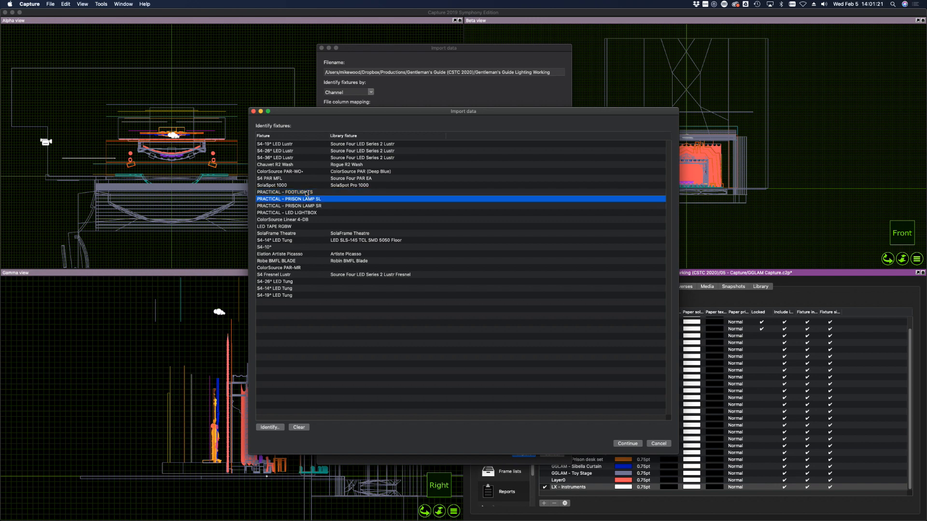
click(307, 207)
click(305, 213)
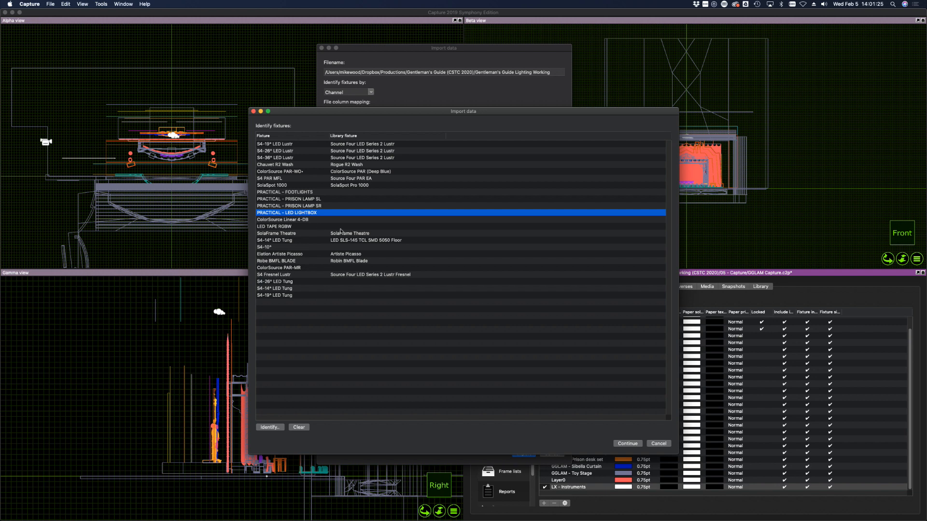
- Match ColorSource Linear 4-DB to the ETC ColorSource Linear 4 (Deep Blue)
click(317, 221)
double_click(351, 220)
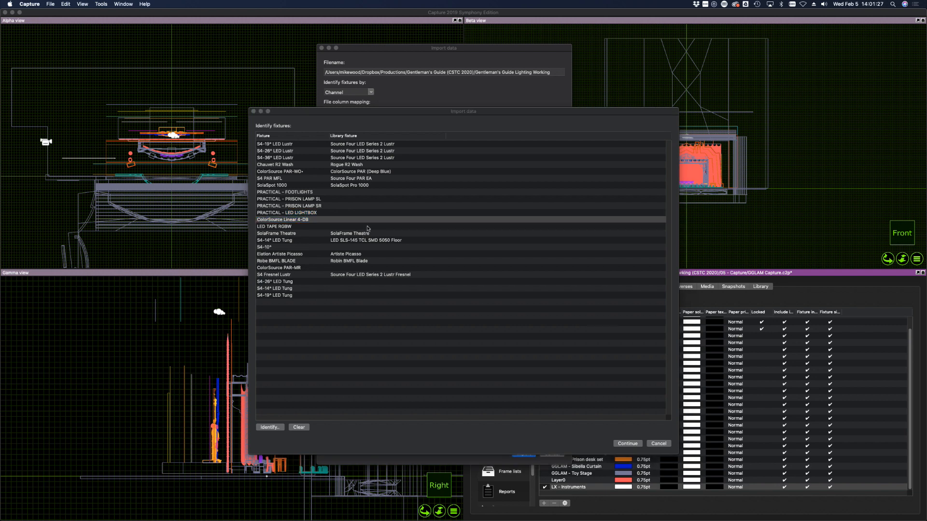
drag(375, 139, 473, 204)
click(480, 252)
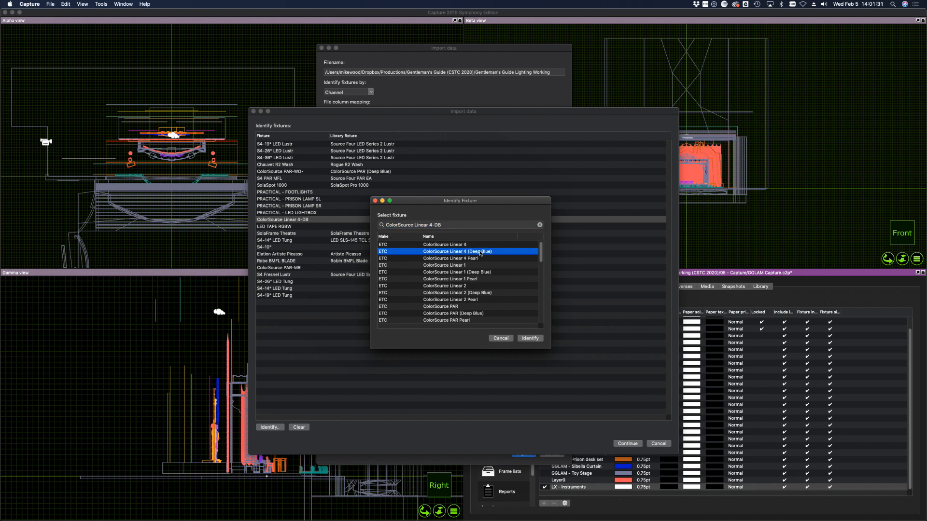
double_click(480, 252)
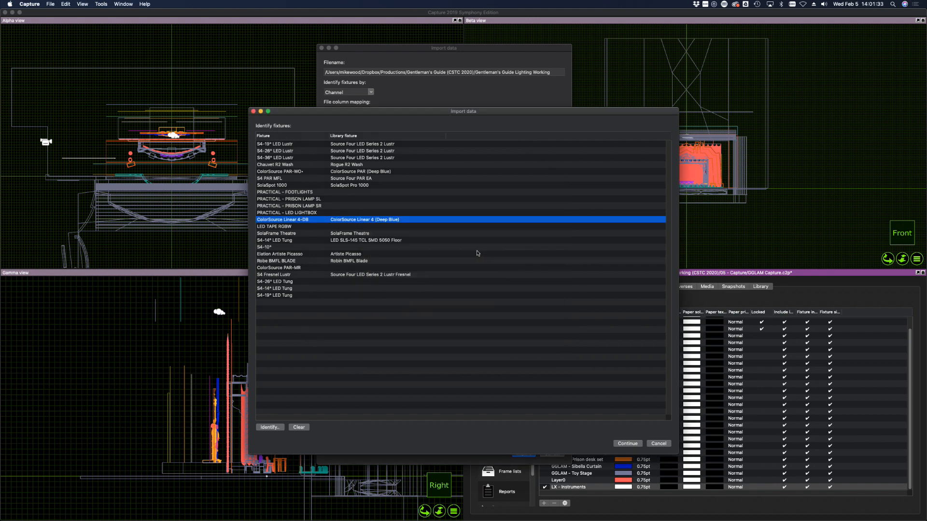
- Leave LED TAPE RGBW unmatched and identify the first S4-14° LED Tung entry as the ETC Source Four LED Series 2 Tungsten HD
click(375, 225)
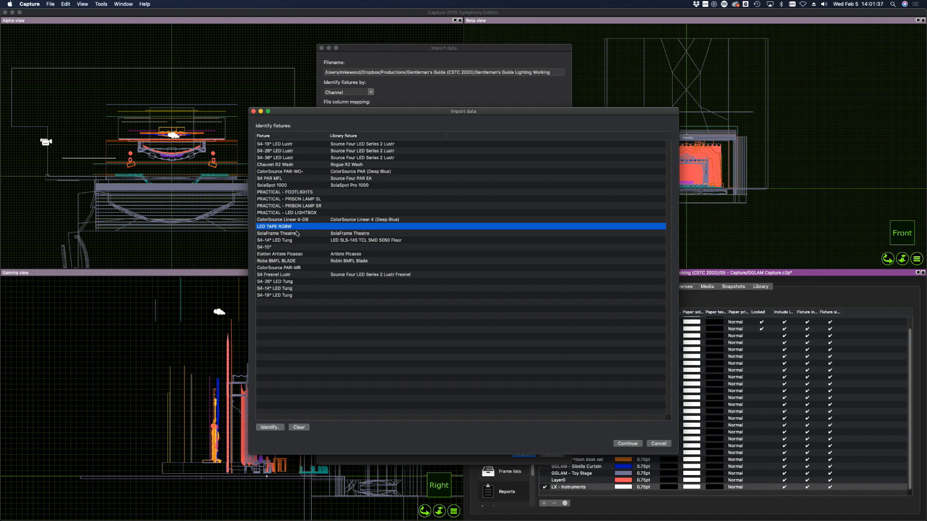
click(282, 241)
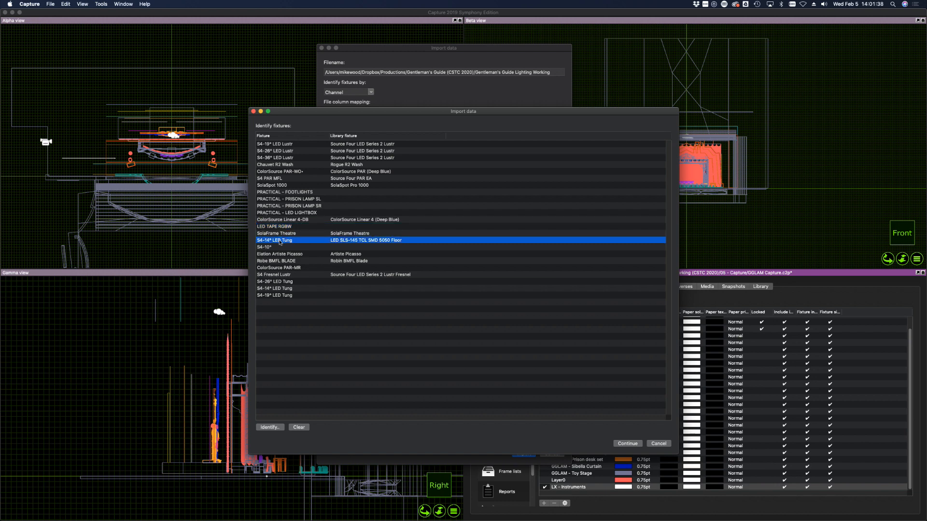
double_click(351, 240)
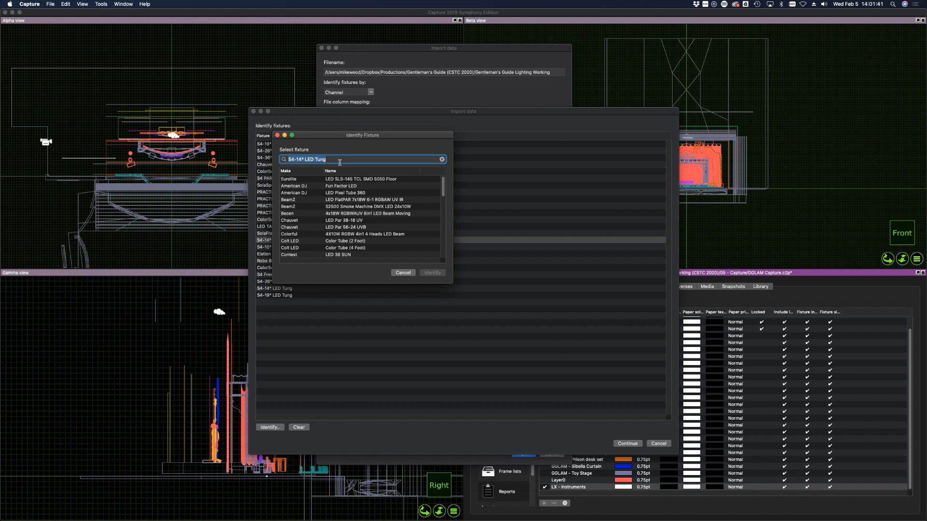
text(series 2 tun.)
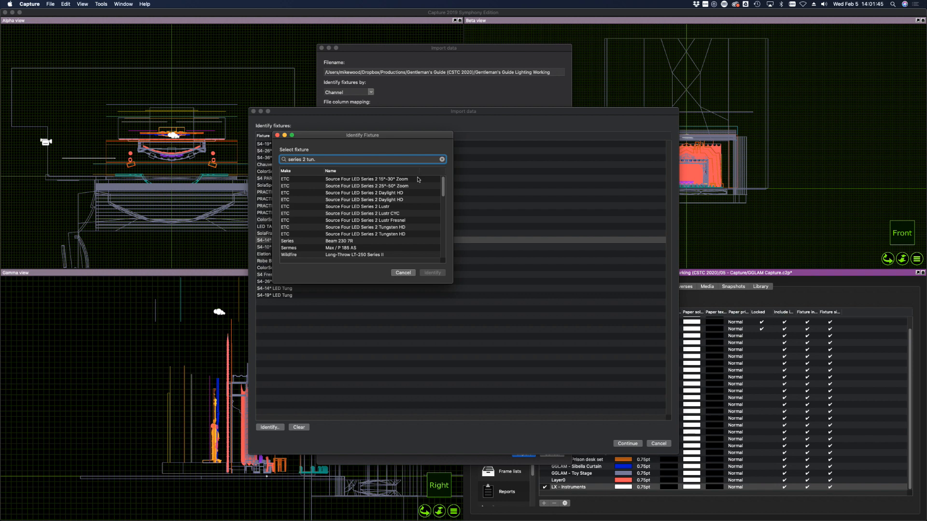
click(395, 230)
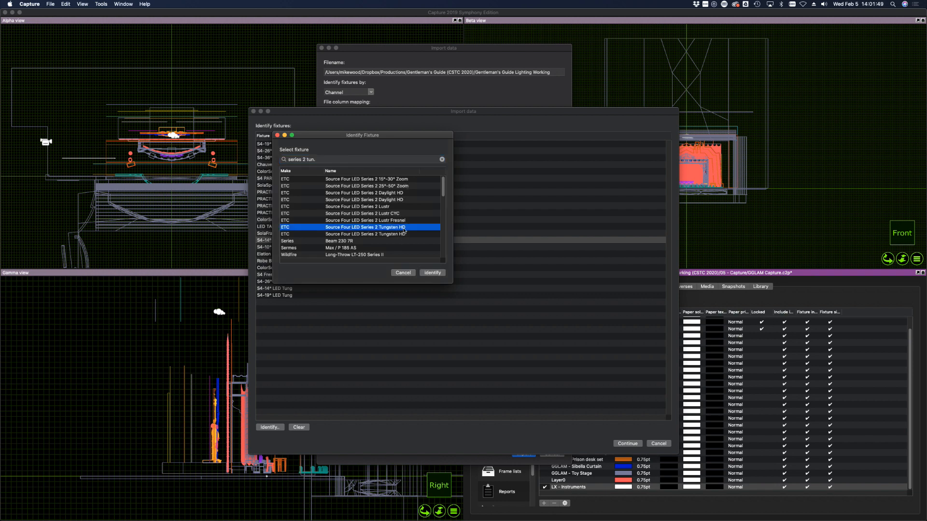
double_click(405, 230)
- Search the library for "etc 10" and match S4-10° to the ETC Source Four 10°
double_click(362, 247)
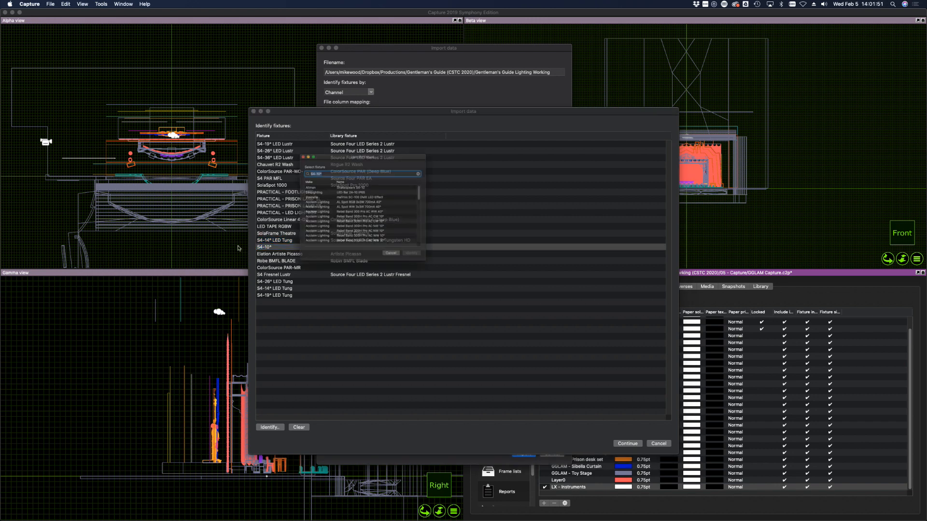
drag(369, 121, 419, 255)
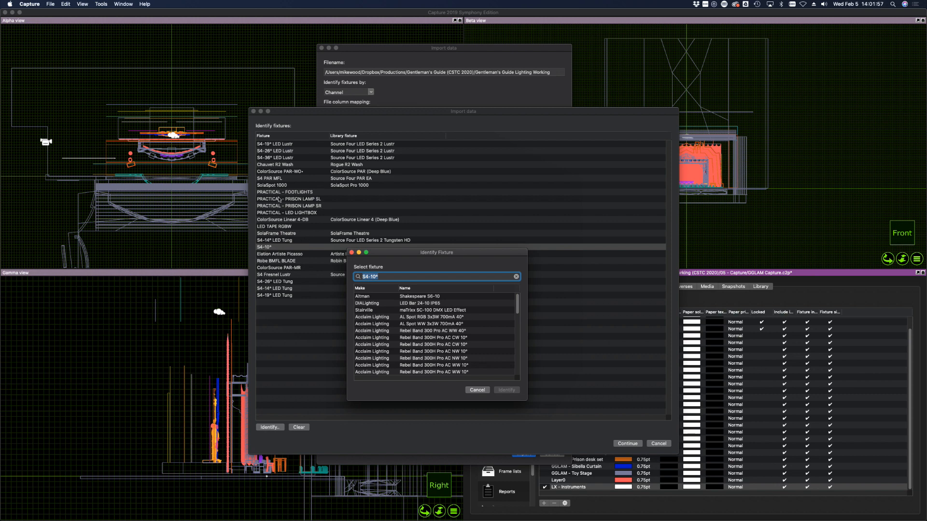
click(393, 281)
drag(374, 279, 349, 278)
key(super+a)
text(etc 10)
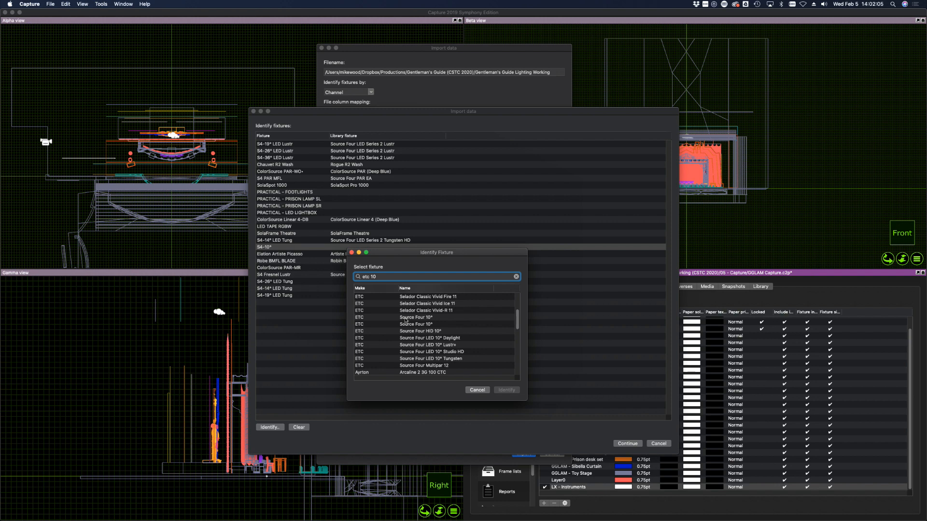
scroll(408, 321, up, 2)
click(424, 335)
double_click(427, 335)
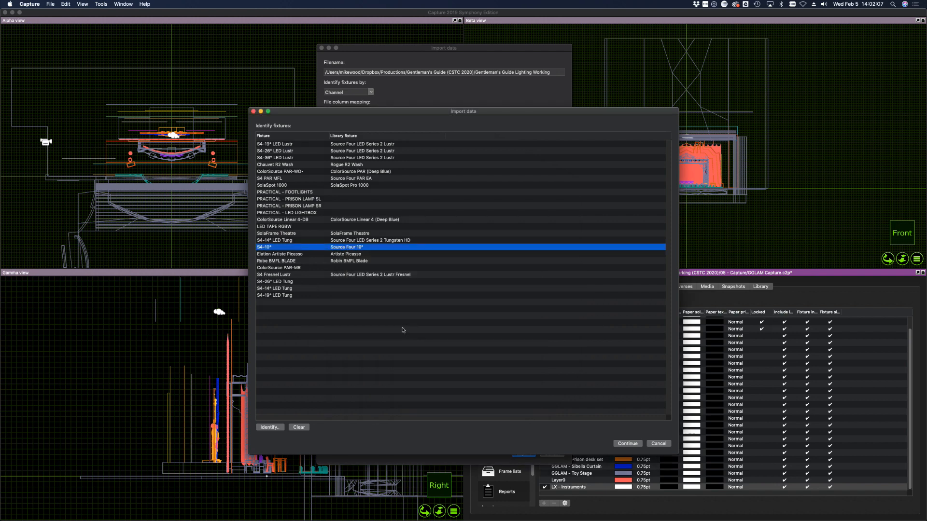
- Review the Elation Artiste Picasso and Robe BMFL BLADE matches and identify ColorSource PAR-MR as the ColorSource PAR (Deep Blue)
click(284, 255)
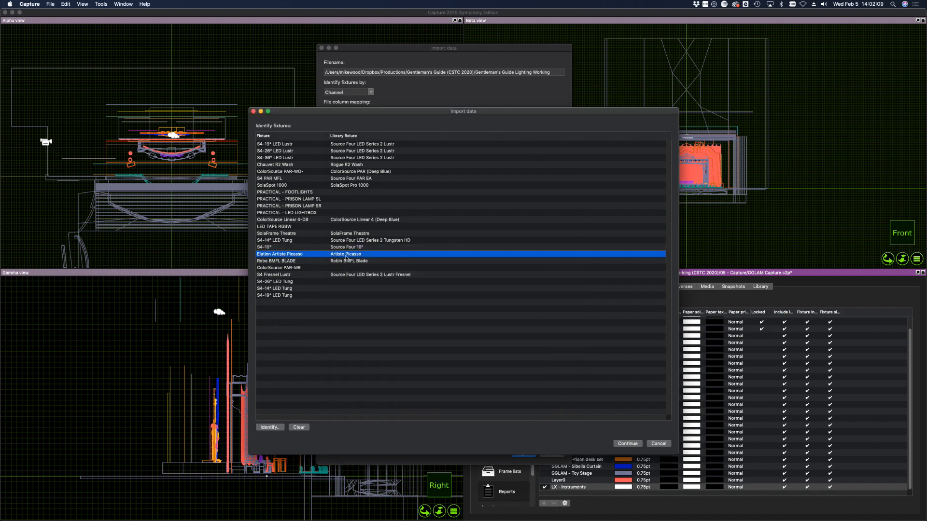
click(294, 262)
click(290, 268)
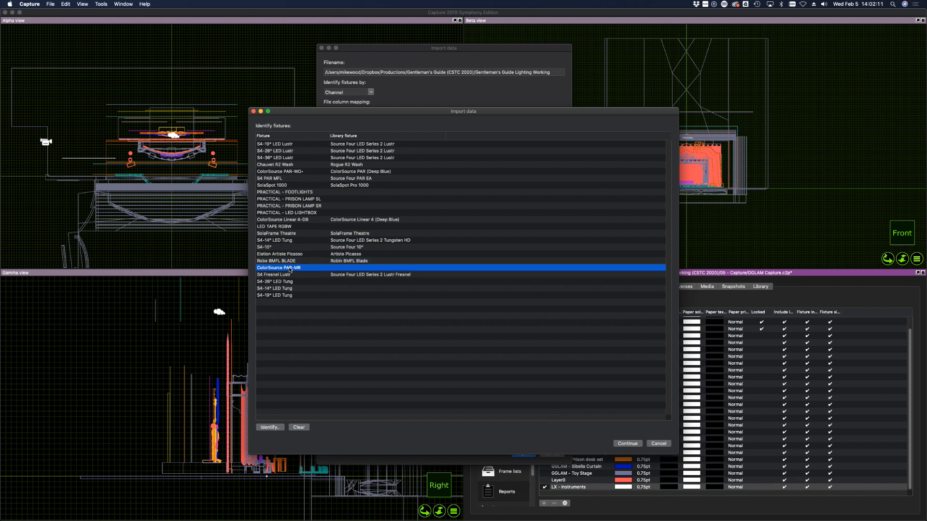
double_click(349, 269)
double_click(379, 188)
click(365, 275)
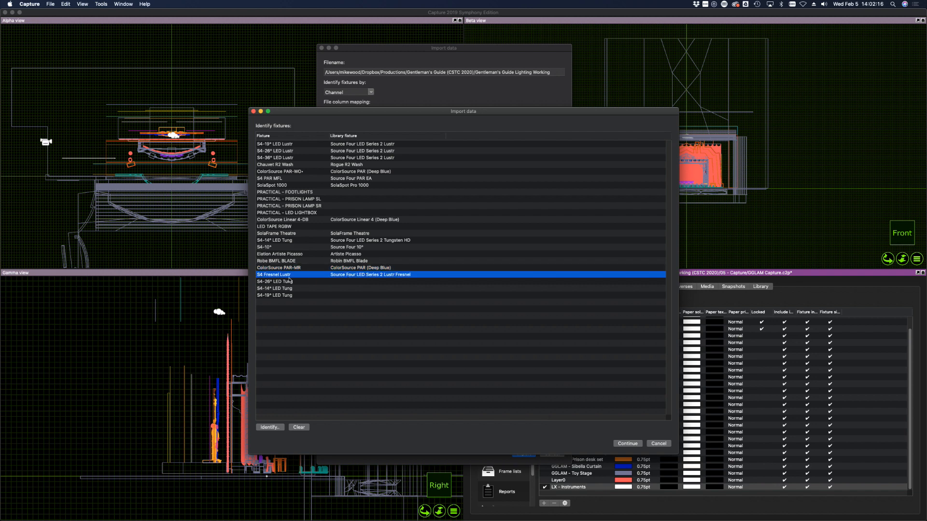
- Search the library for "series 2 tung", copy that search text, and match S4-26° LED Tung to the ETC Source Four LED Series 2 Tungsten HD
double_click(341, 282)
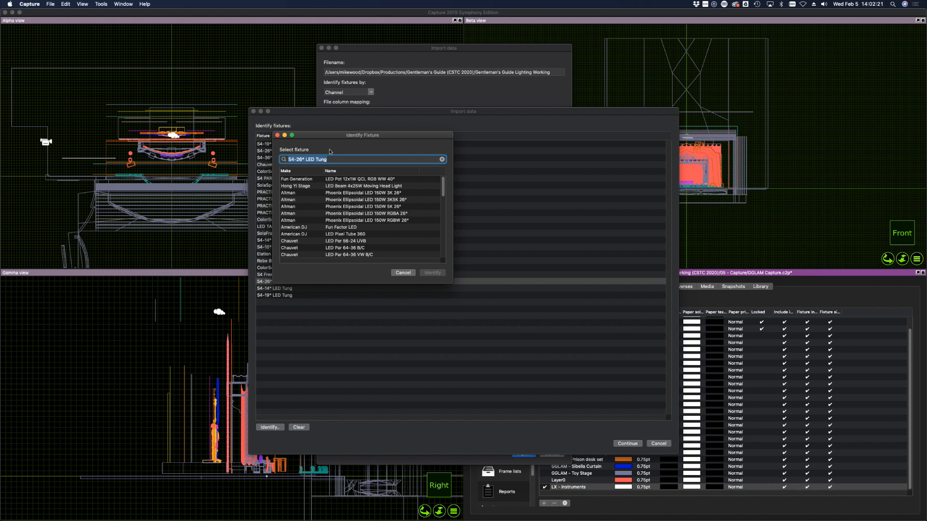
text(series 2 tung)
triple_click(322, 163)
key(super+c)
right_click(322, 163)
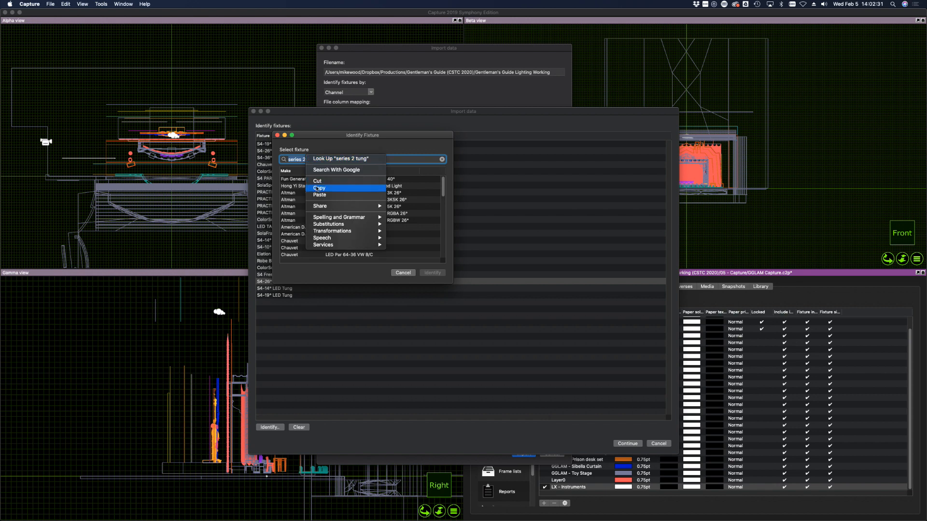
click(338, 189)
click(330, 159)
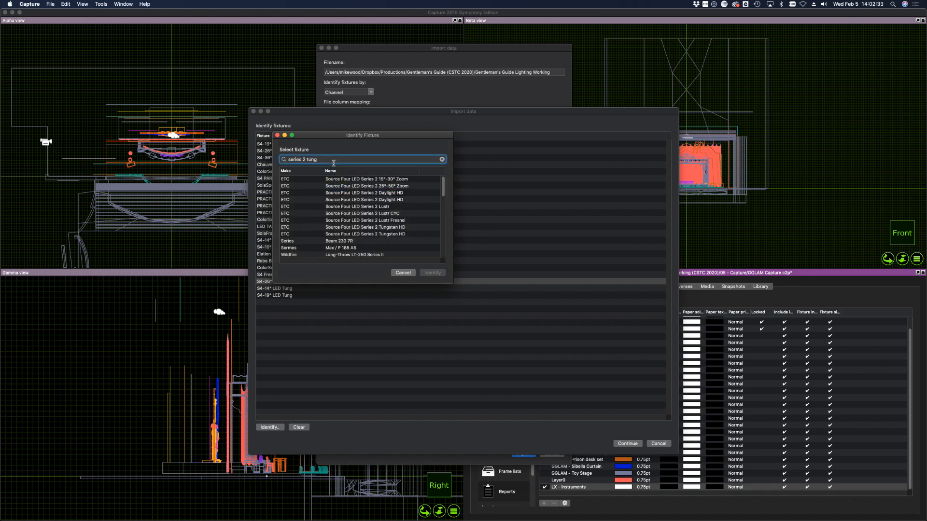
click(377, 226)
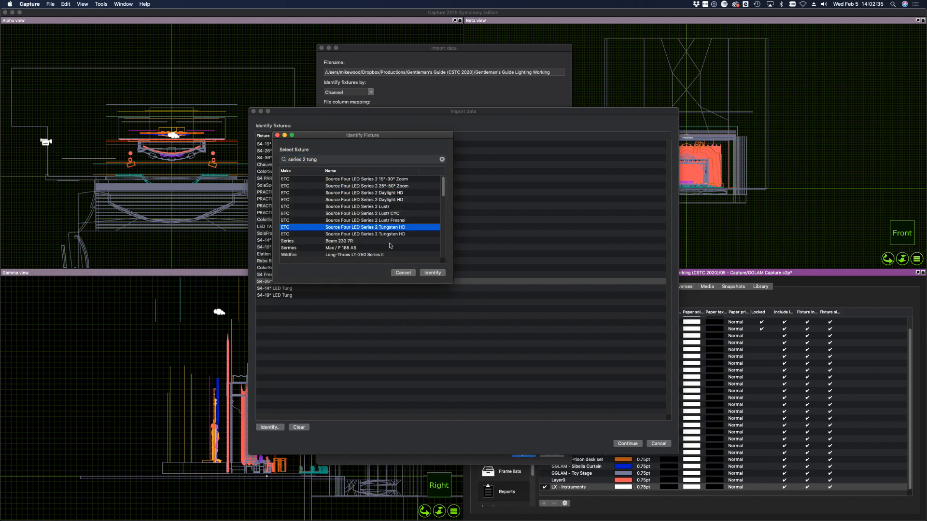
click(431, 272)
- Reuse the copied search text to match the second S4-14° LED Tung entry to the ETC Source Four LED Series 2 Tungsten HD
double_click(317, 288)
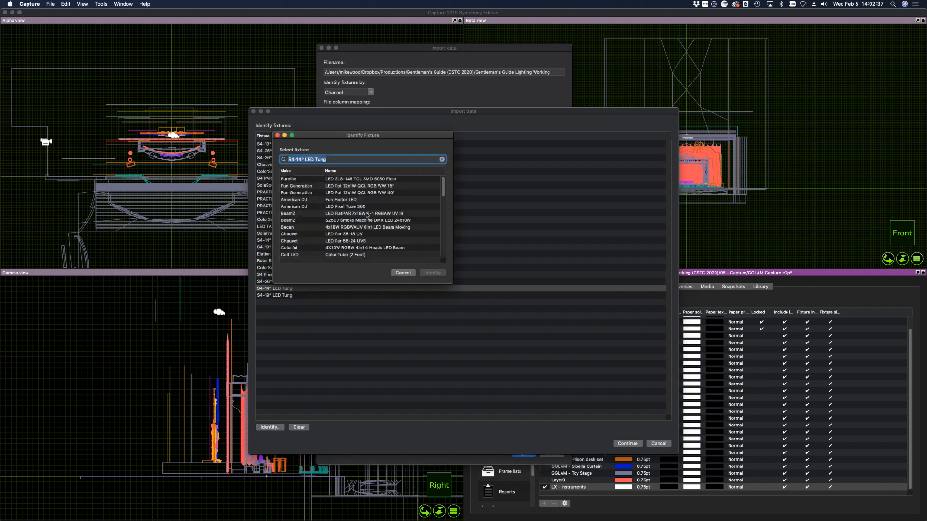
right_click(334, 162)
click(361, 203)
text(series 2 tung)
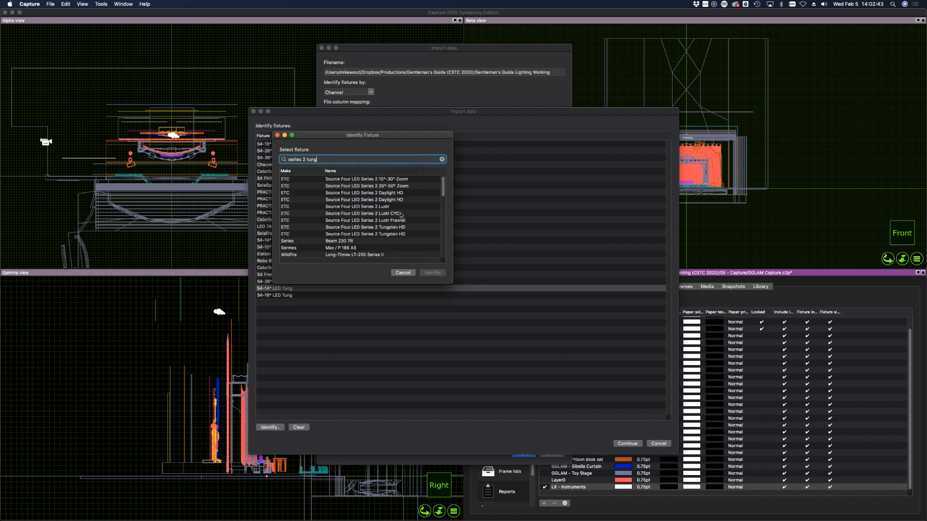
double_click(391, 229)
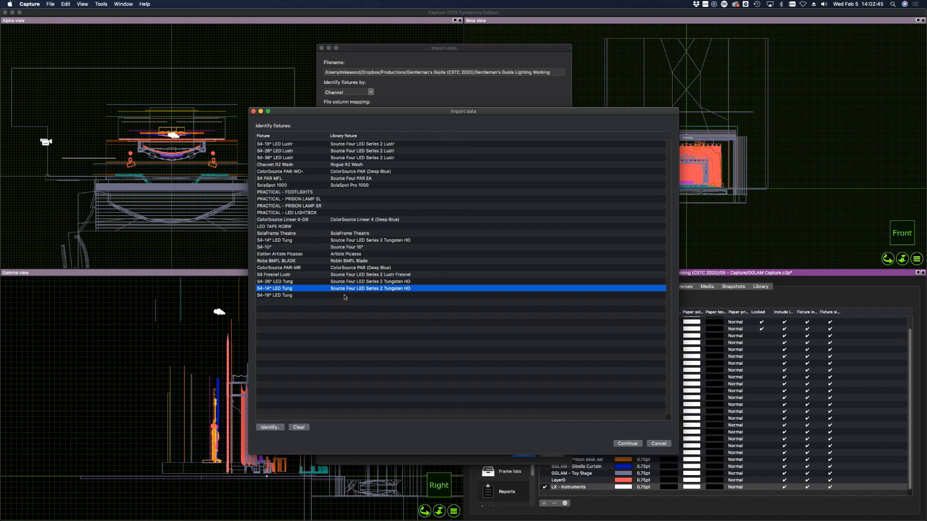
- Match S4-19° LED Tung to the ETC Source Four LED Series 2 Tungsten HD using the copied search text
double_click(345, 295)
right_click(341, 160)
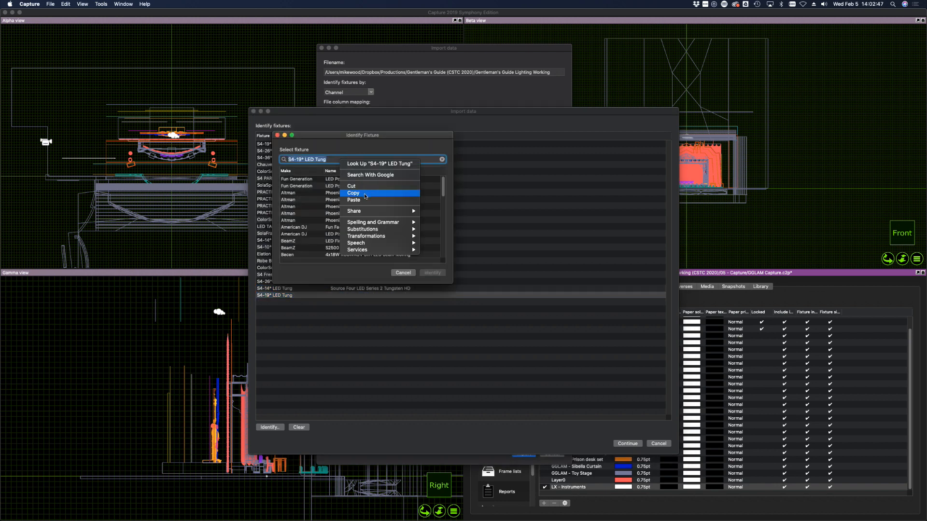
click(357, 199)
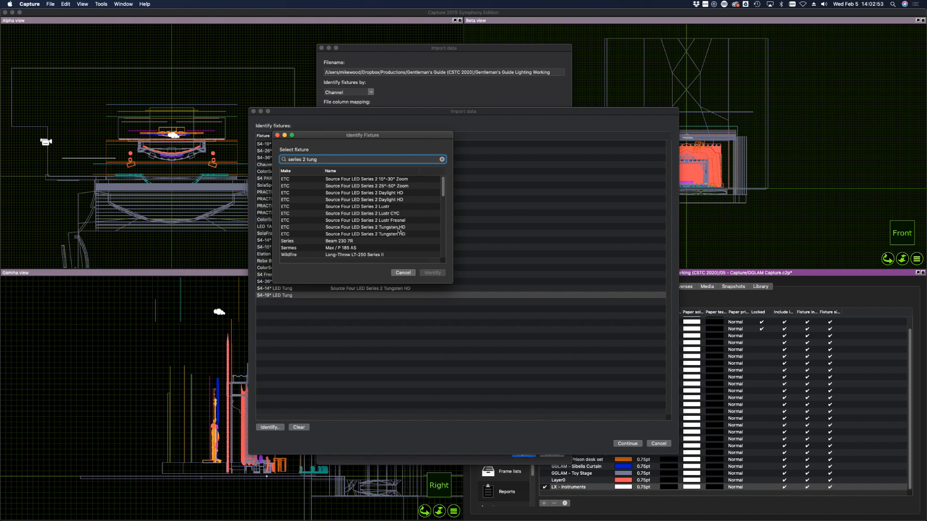
double_click(399, 230)
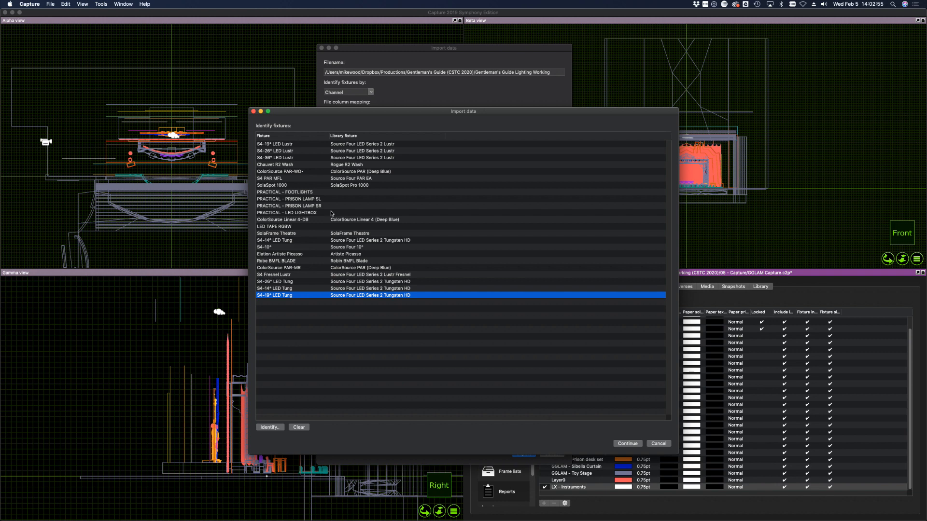
- Continue with the completed fixture matches to import the fixtures and dismiss the import results
click(285, 144)
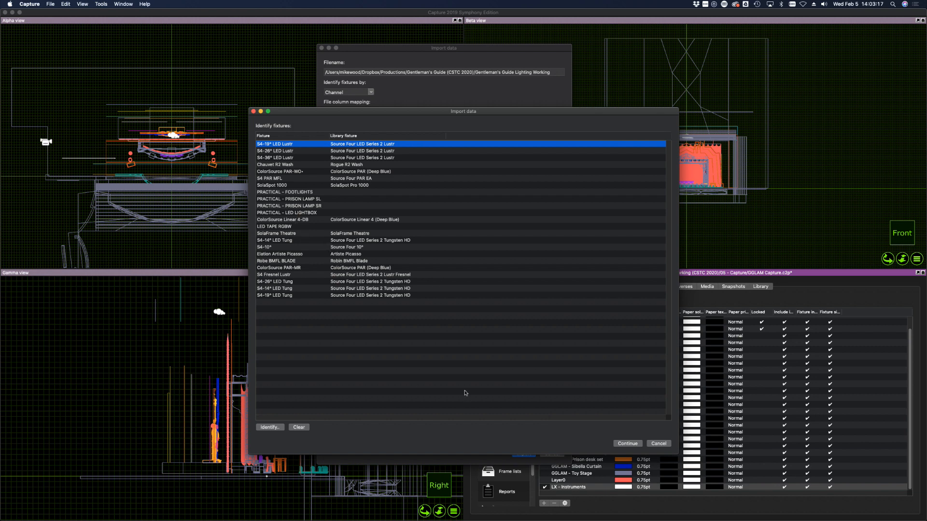
click(627, 443)
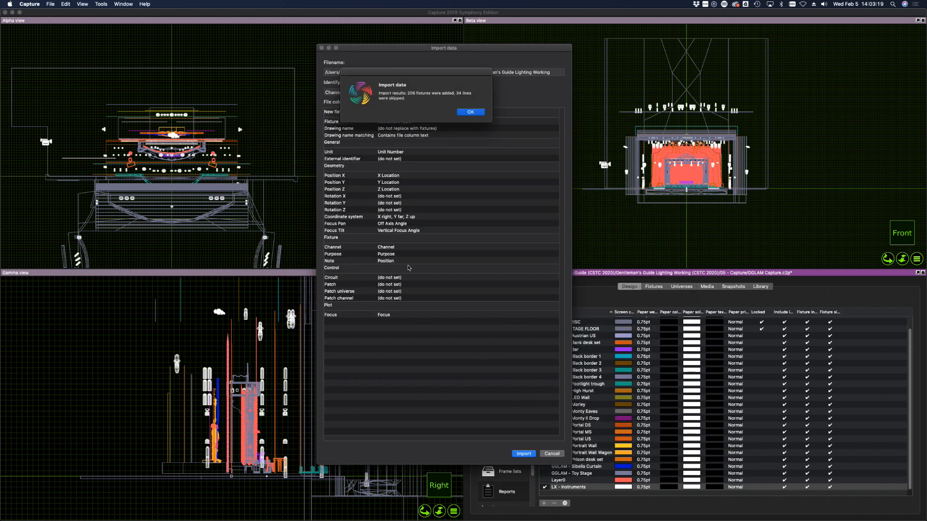
click(468, 112)
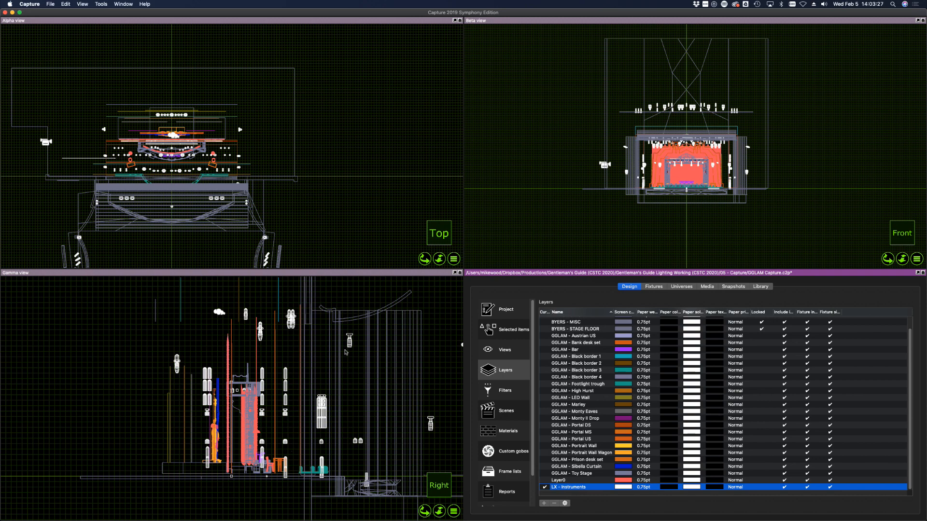
- Examine the placement of the imported fixtures over the stage and the auditorium in the Top view
scroll(267, 196, down, 1)
scroll(266, 197, down, 5)
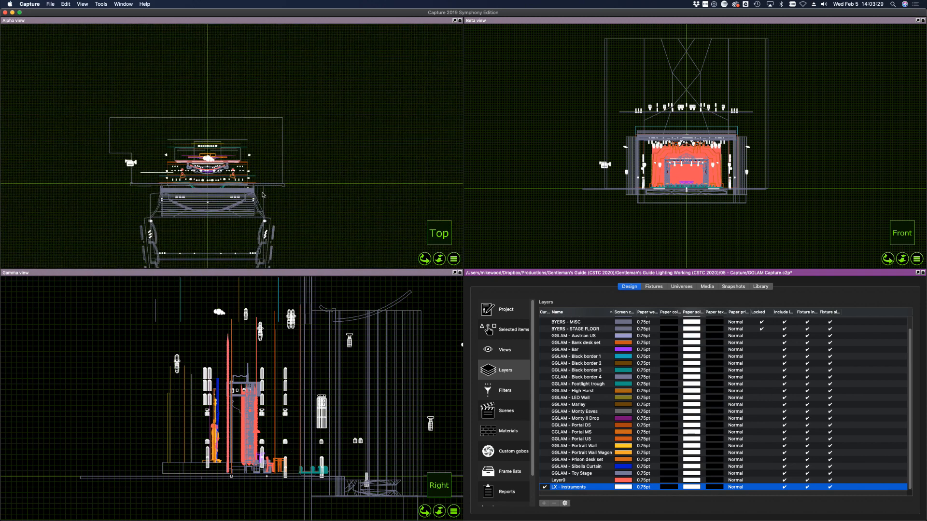
scroll(237, 253, up, 10)
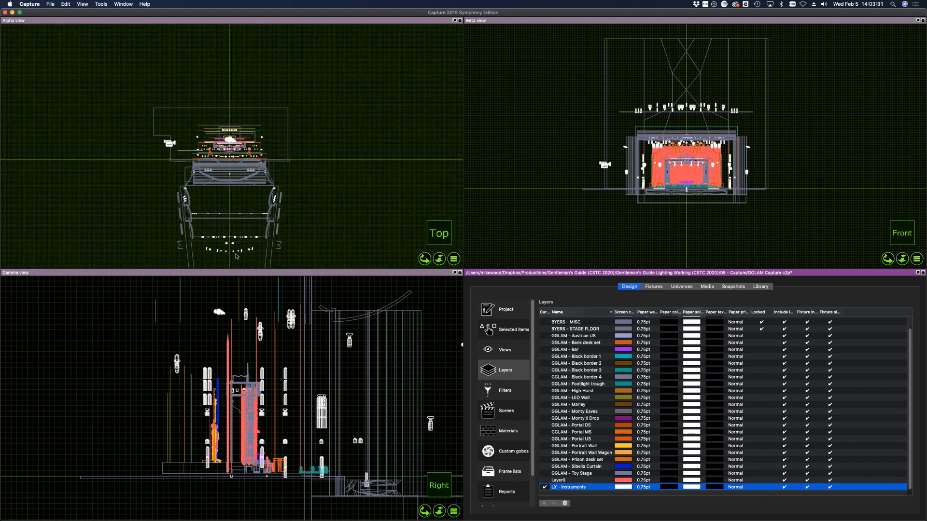
scroll(234, 257, up, 1)
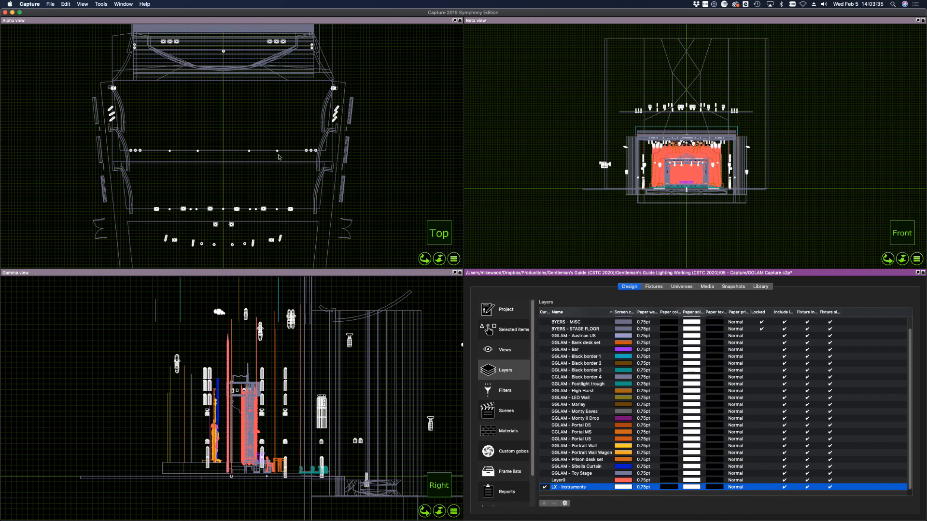
scroll(262, 225, down, 3)
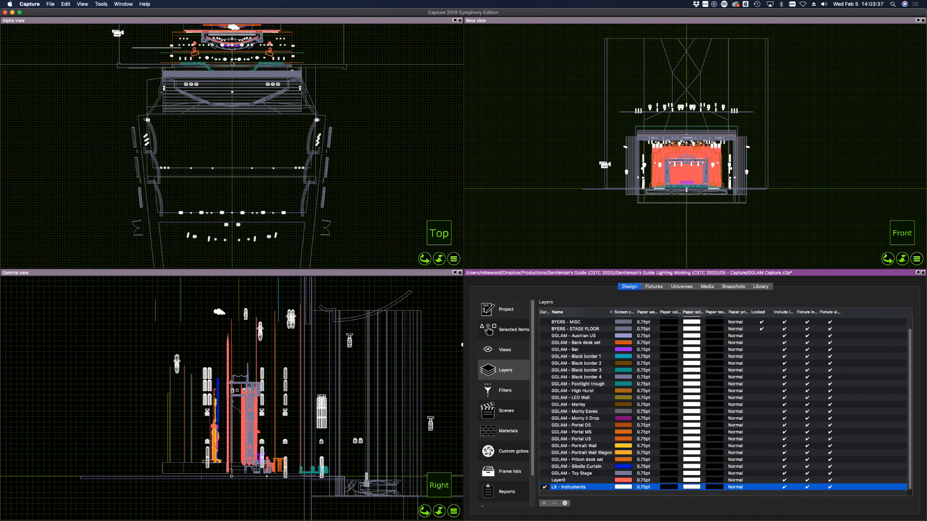
scroll(232, 58, up, 3)
scroll(232, 59, up, 3)
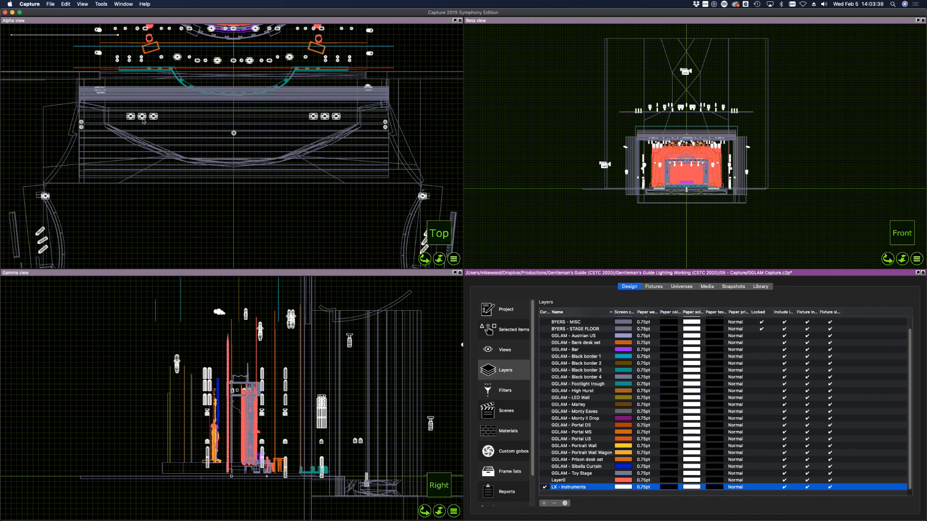
scroll(210, 203, down, 2)
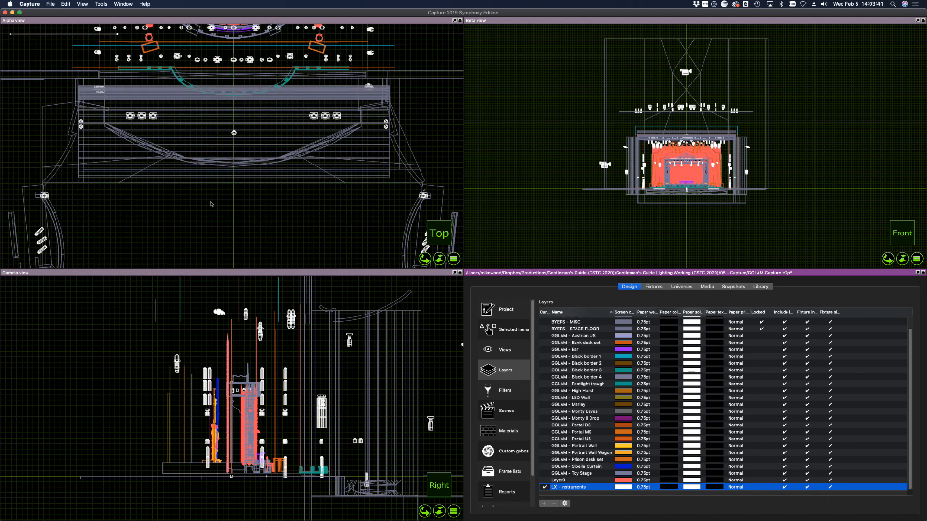
scroll(211, 204, down, 1)
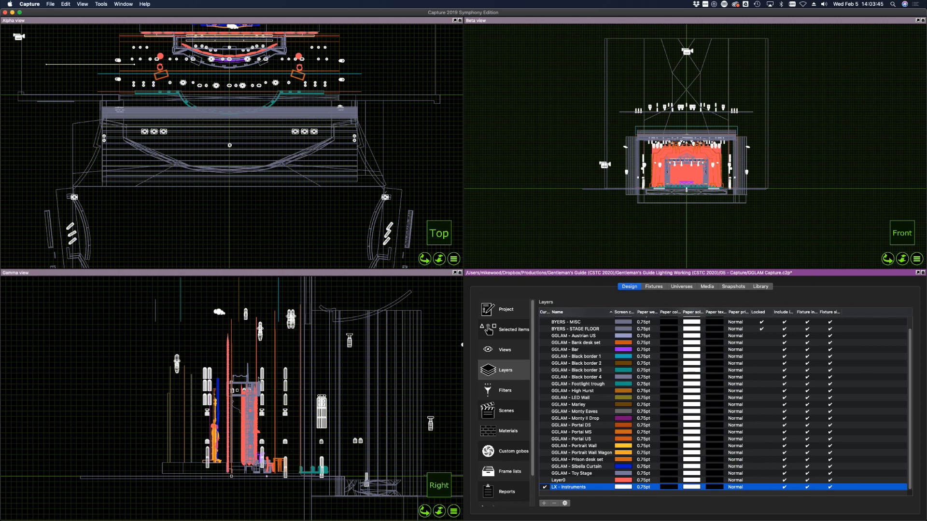
scroll(235, 226, down, 1)
scroll(236, 225, down, 3)
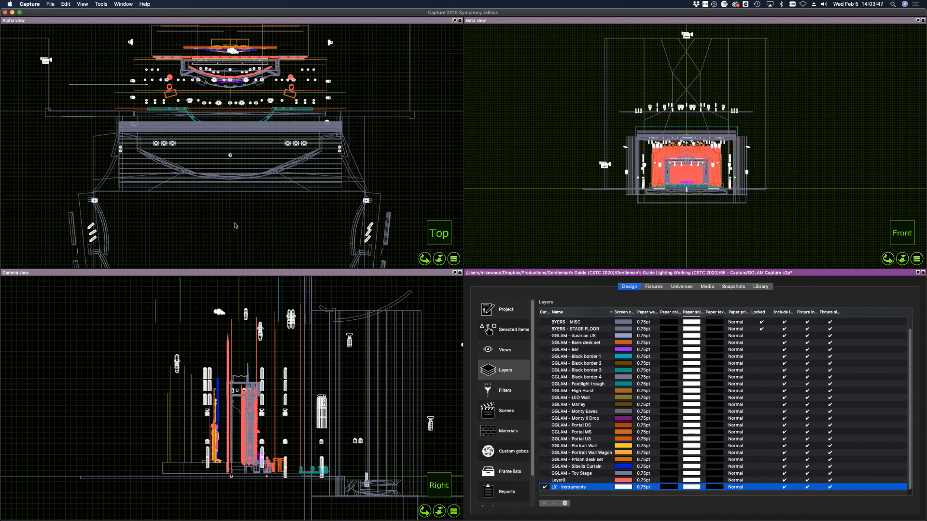
scroll(371, 490, up, 3)
- Move the lone fixture at orchestra pit level straight up to the ceiling in the Right view and deselect it
click(370, 477)
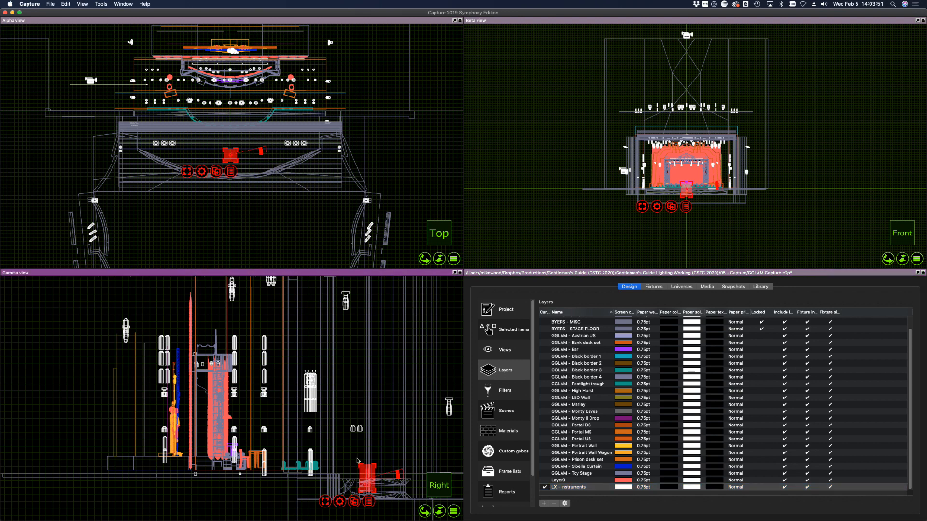
drag(365, 480, 381, 319)
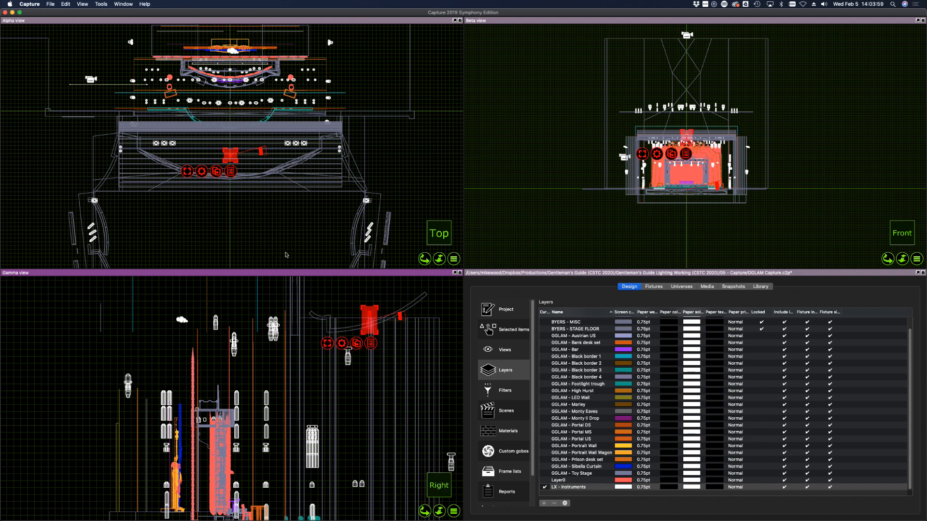
click(375, 177)
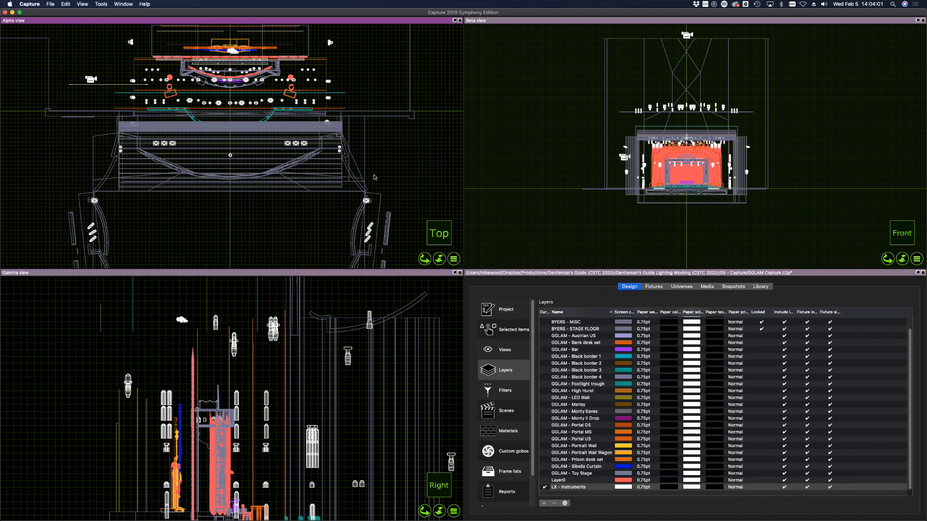
- Show the Alpha view as a perspective of the stage from the audience side in Live rendering
right_drag(374, 177, 335, 170)
scroll(335, 170, right, 10)
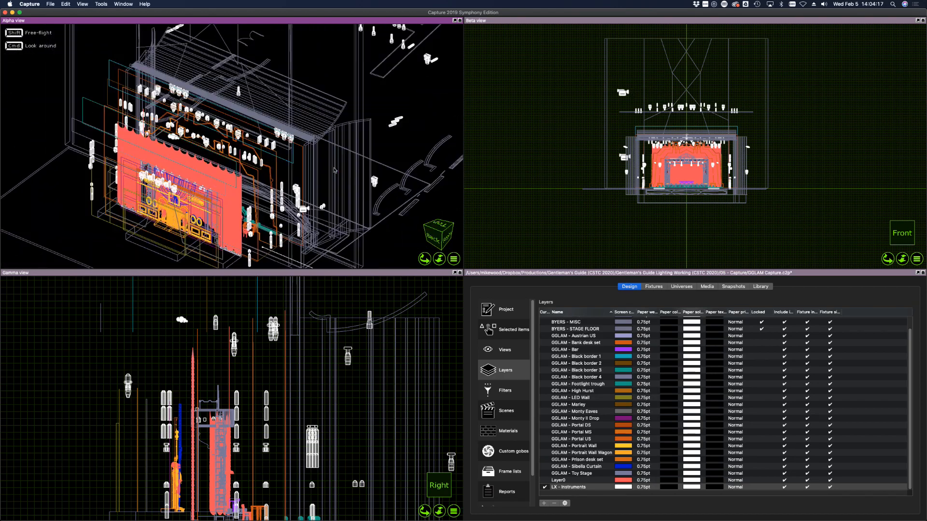
scroll(335, 170, right, 10)
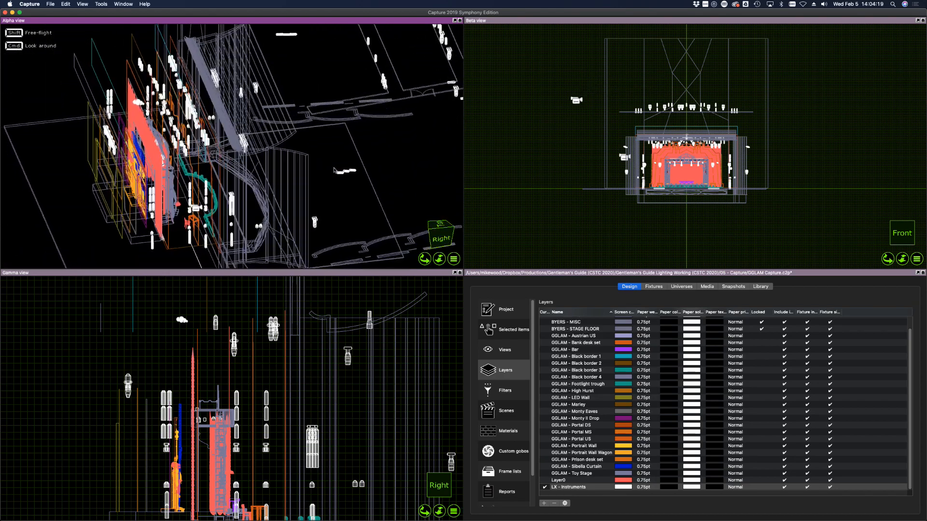
scroll(335, 170, right, 5)
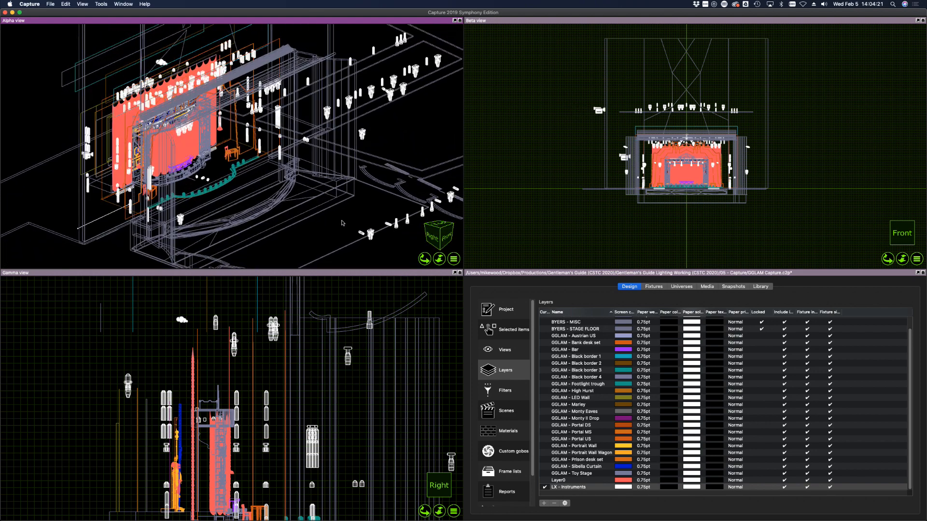
click(453, 259)
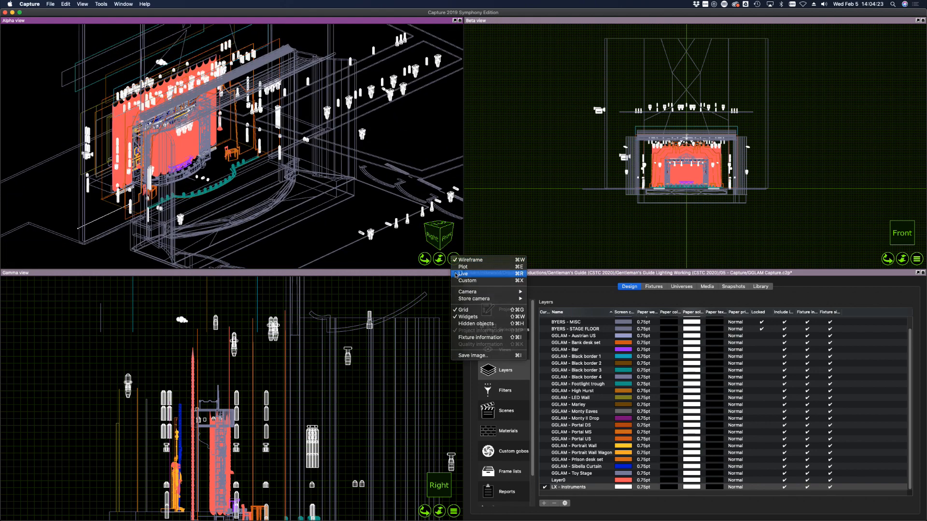
click(483, 270)
scroll(259, 142, up, 5)
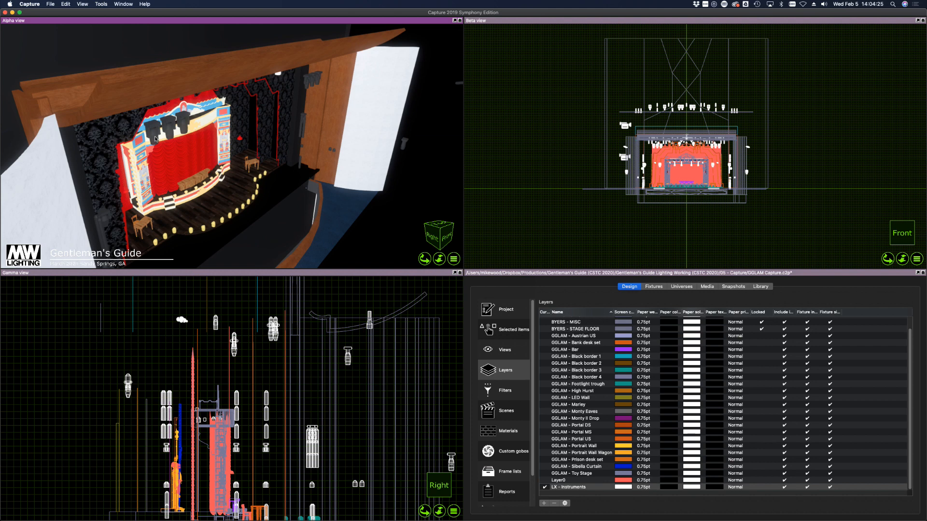
- Select the three Artiste Picasso fixtures above the stage and set their dimmer to 100%
click(168, 135)
shift+click(170, 126)
shift+click(186, 118)
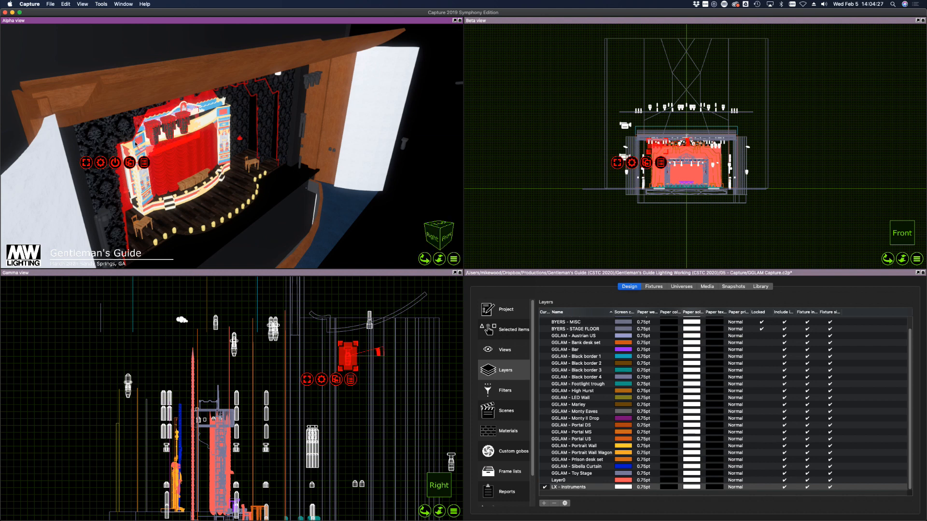
click(102, 163)
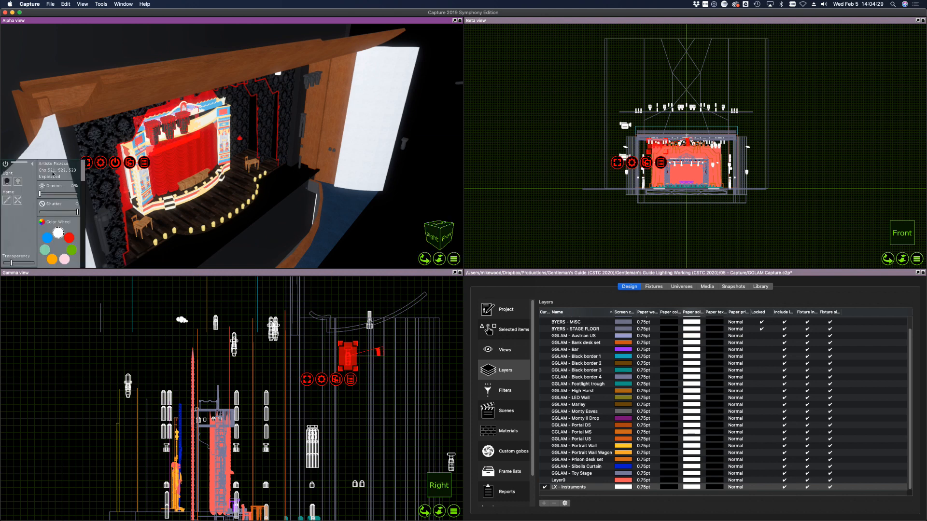
drag(55, 195, 84, 195)
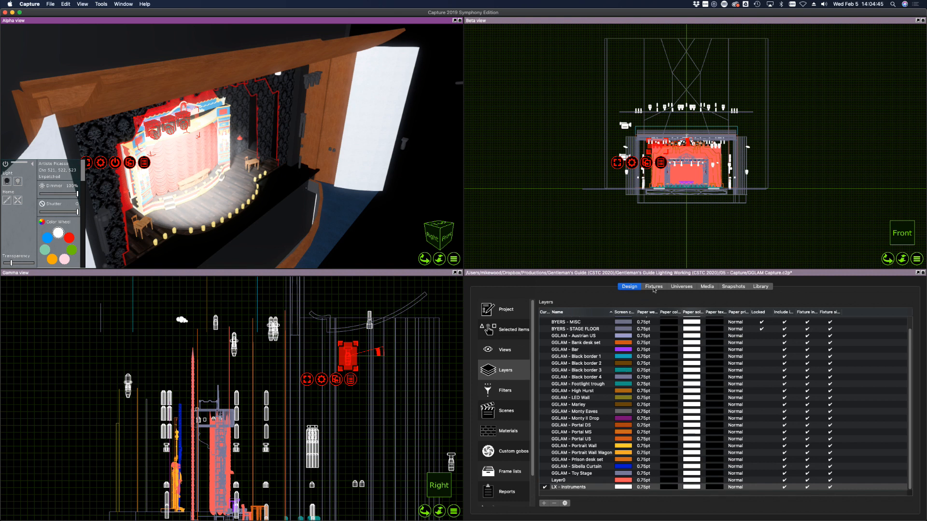
- Set the Alpha view's exposure adjustment to -0.99 EV and turn on its automatic exposure
click(511, 332)
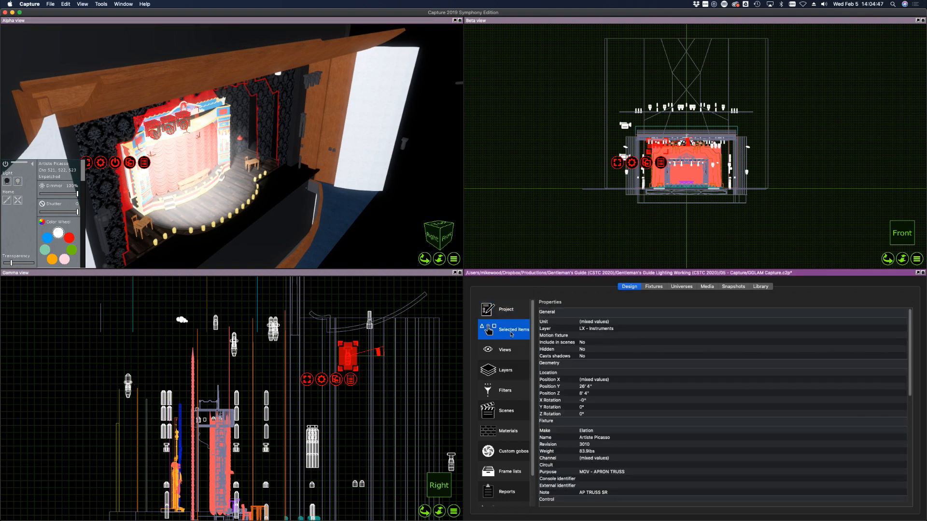
scroll(615, 405, down, 10)
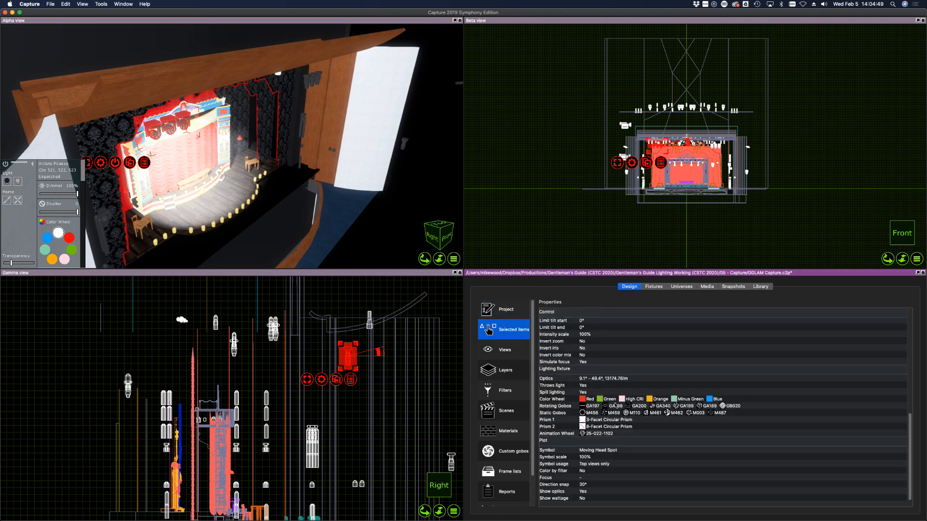
click(502, 347)
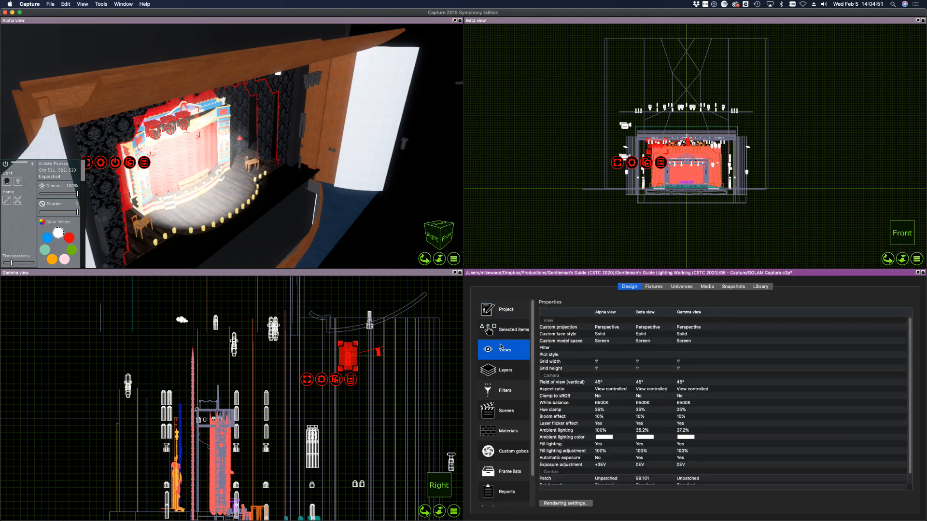
click(609, 464)
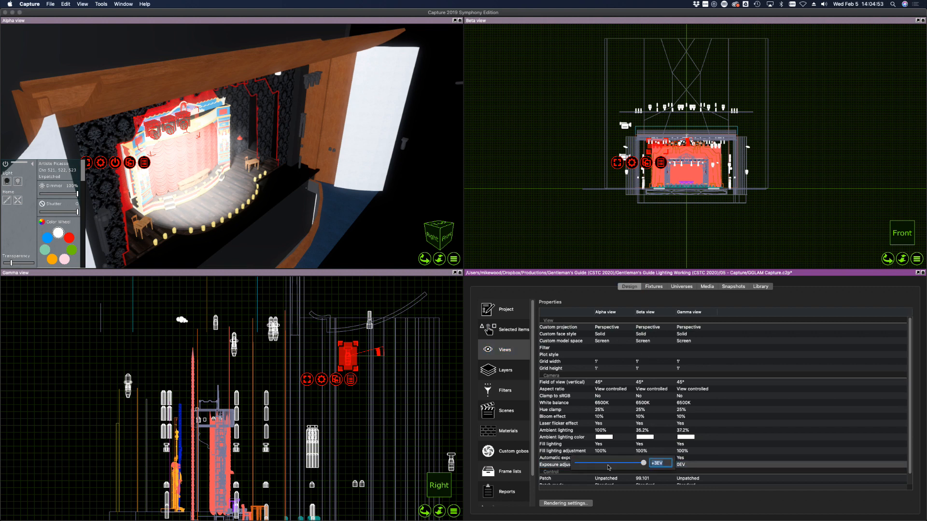
drag(609, 465, 599, 464)
click(607, 456)
click(605, 457)
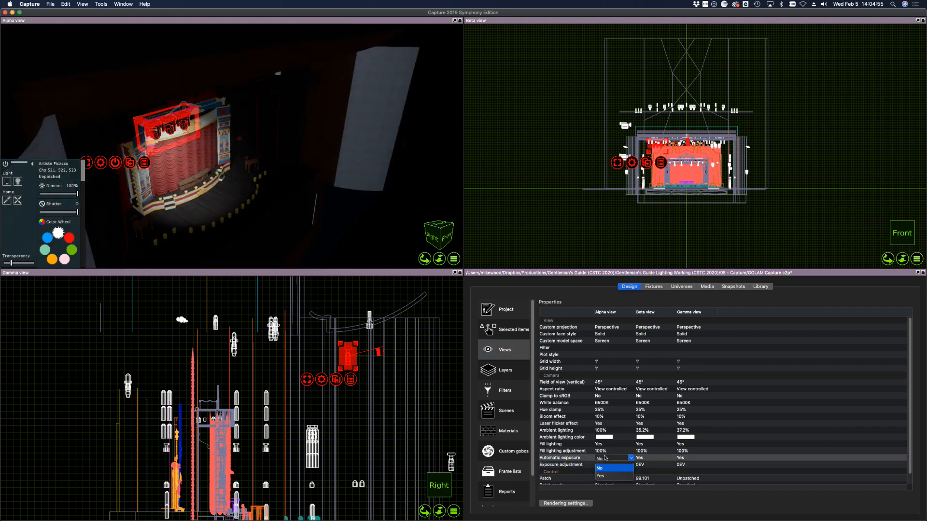
click(607, 476)
- Lower the Alpha view's ambient lighting to 55.6%
click(607, 430)
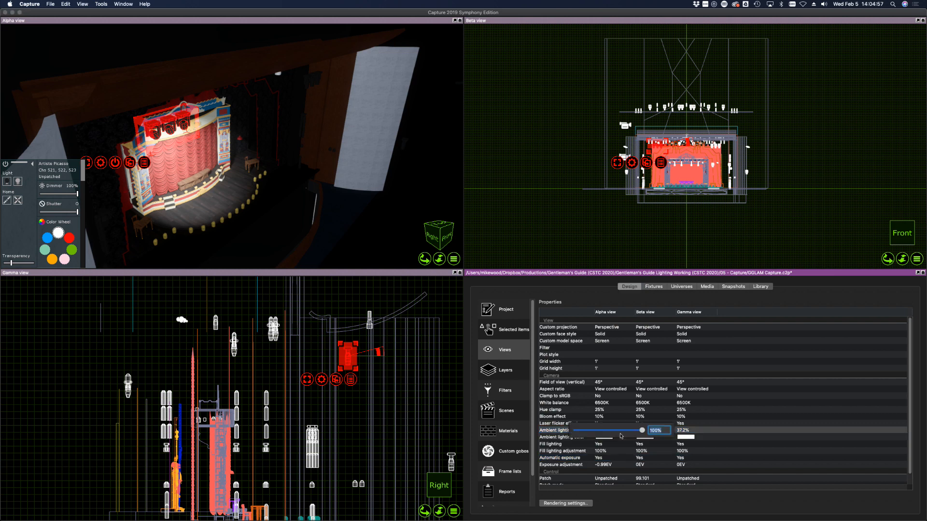
drag(642, 430, 612, 430)
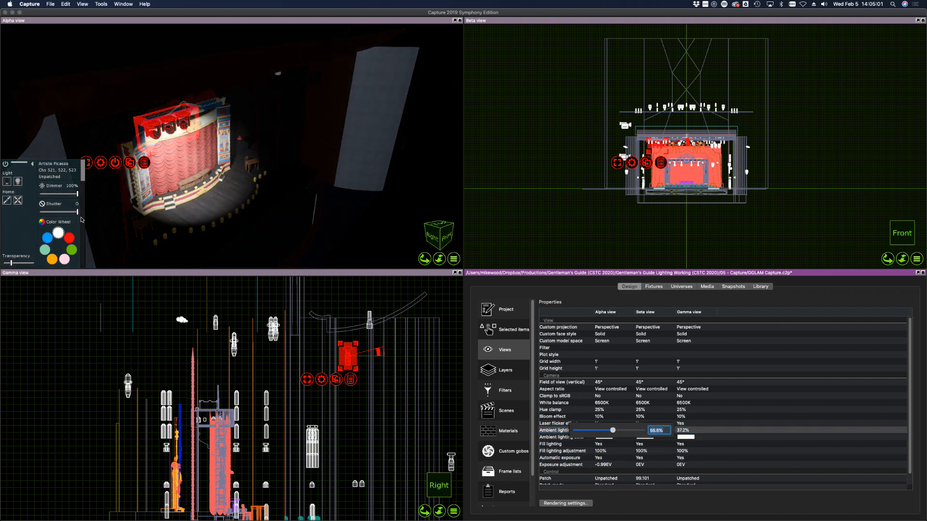
key(Return)
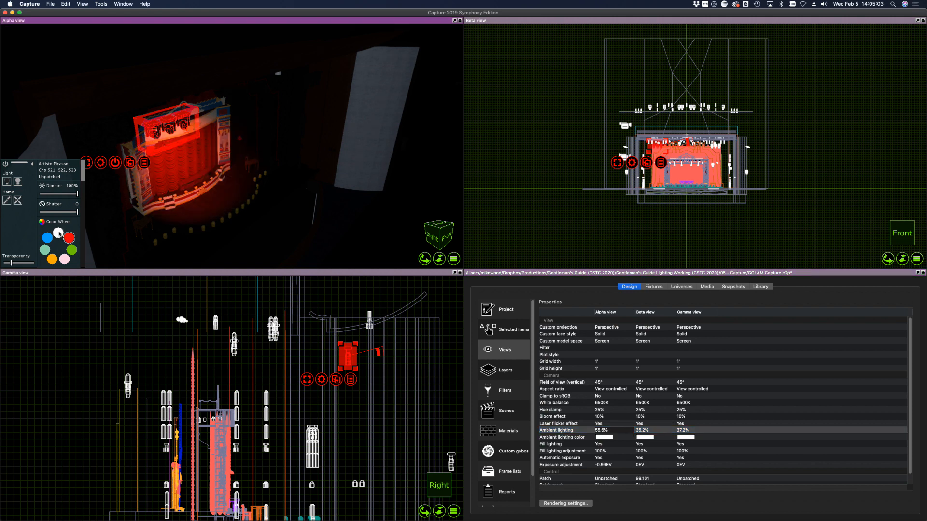
- Apply a rotating gobo to the selected Artiste Picasso fixtures with the color wheel on open white, and deselect them
scroll(60, 227, down, 5)
click(60, 225)
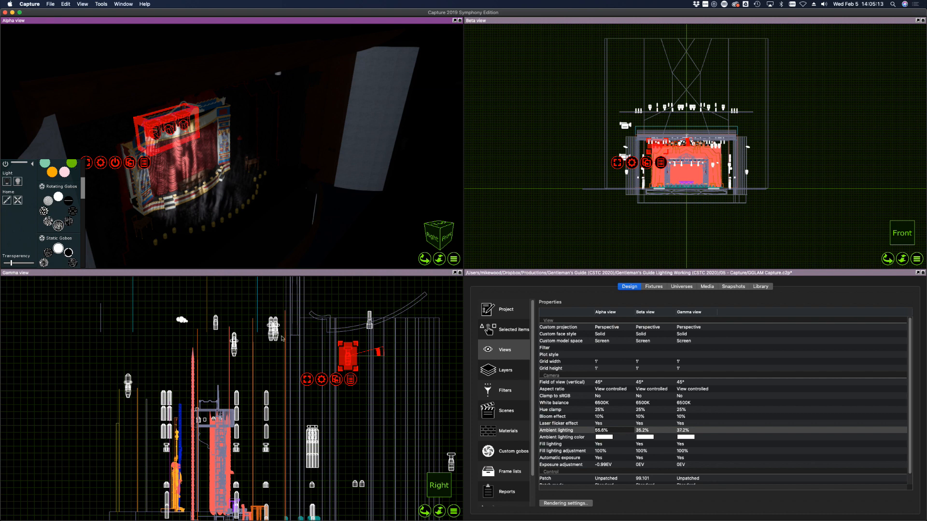
click(237, 299)
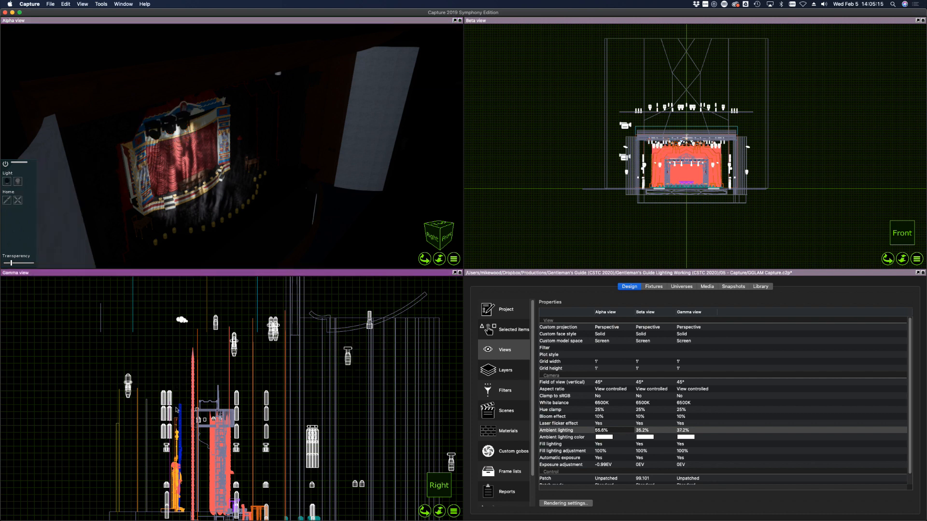
- Select the upper side fixture just in front of the stage curtain, bring its white light to full and aim it across the stage
click(265, 404)
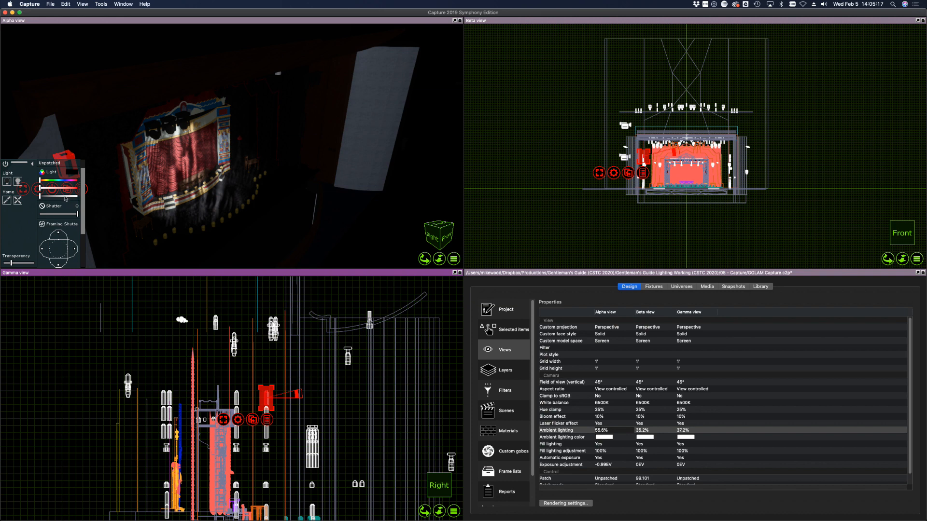
drag(66, 197, 80, 197)
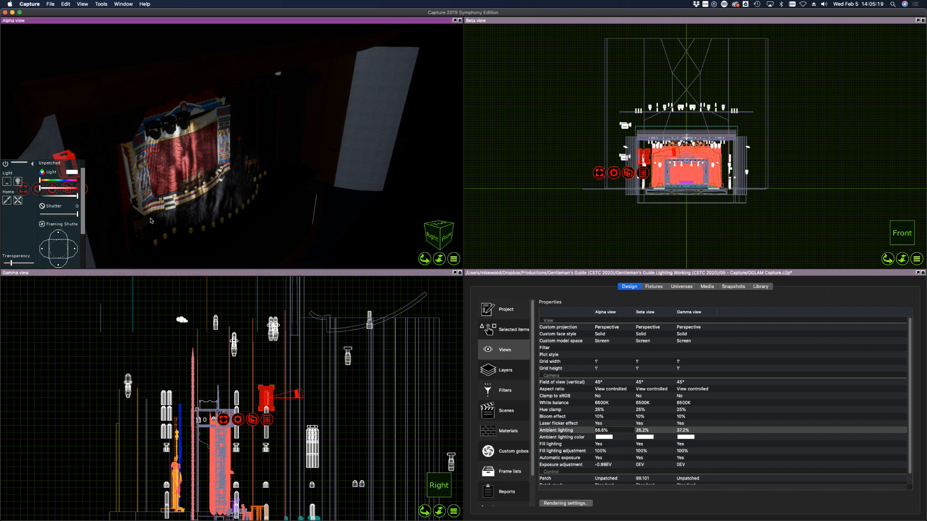
drag(234, 209, 244, 175)
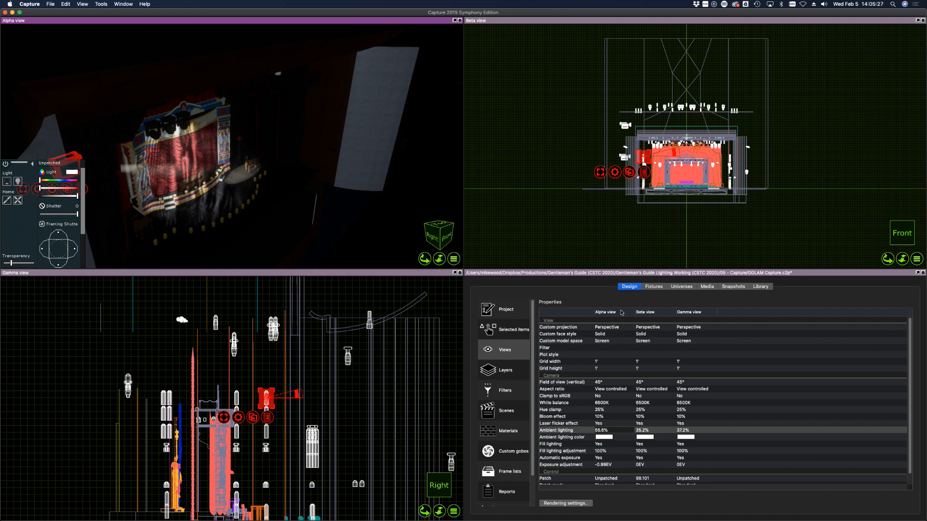
- Examine the project fixtures list for channels, patch, modes, optics and purposes, narrowing the Unit column to fit more data
click(760, 287)
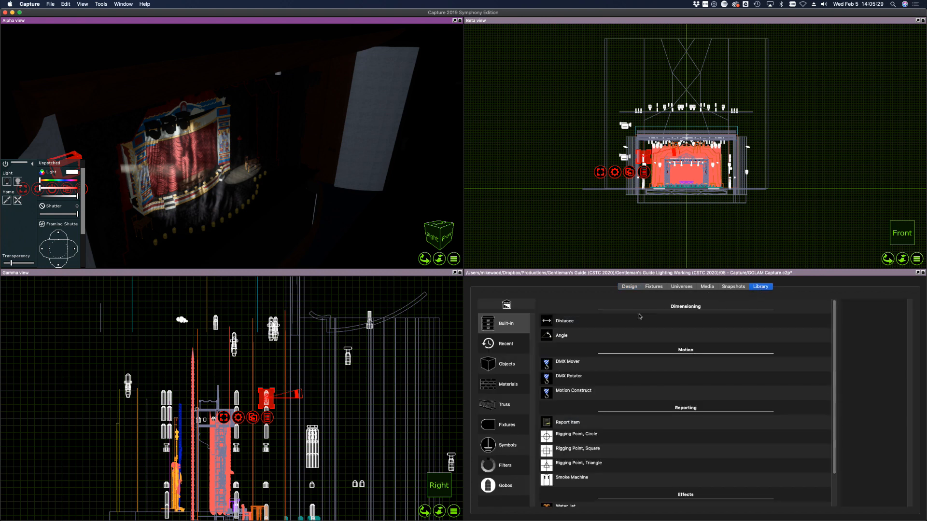
click(654, 287)
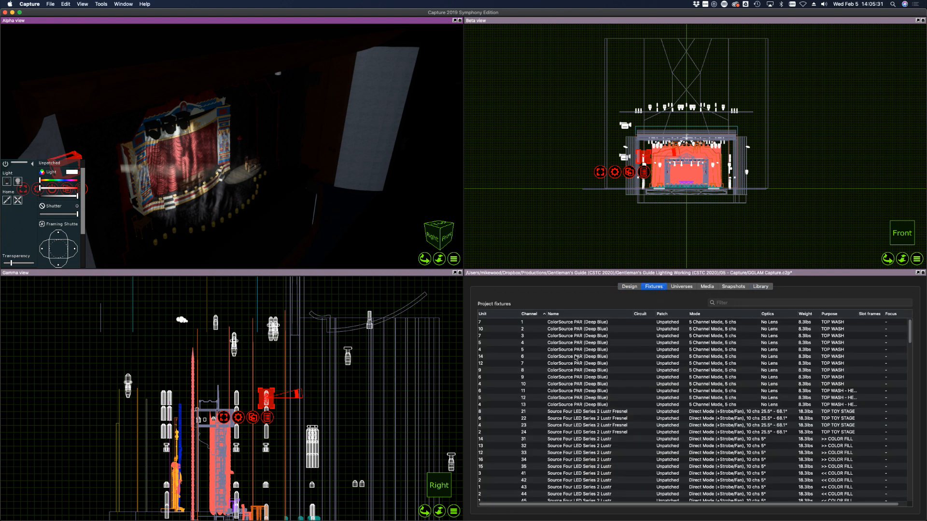
drag(521, 320, 490, 319)
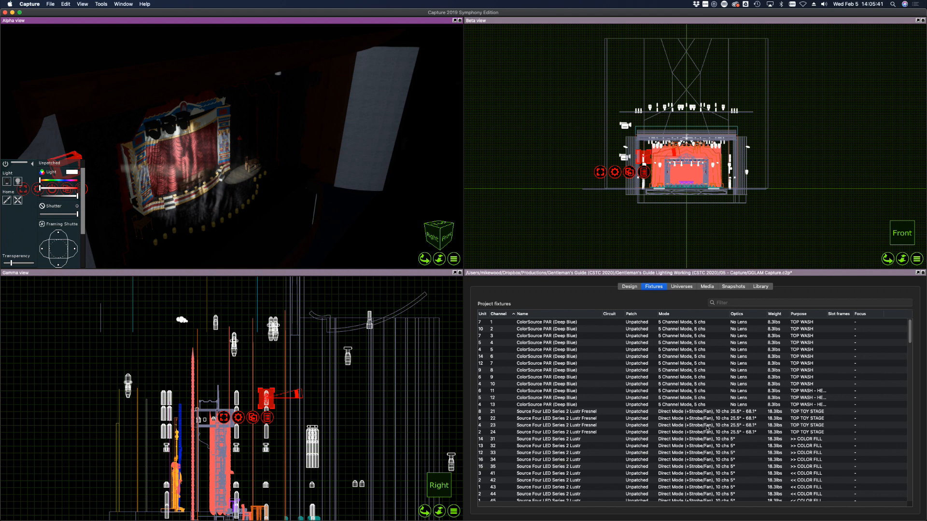
scroll(702, 390, down, 15)
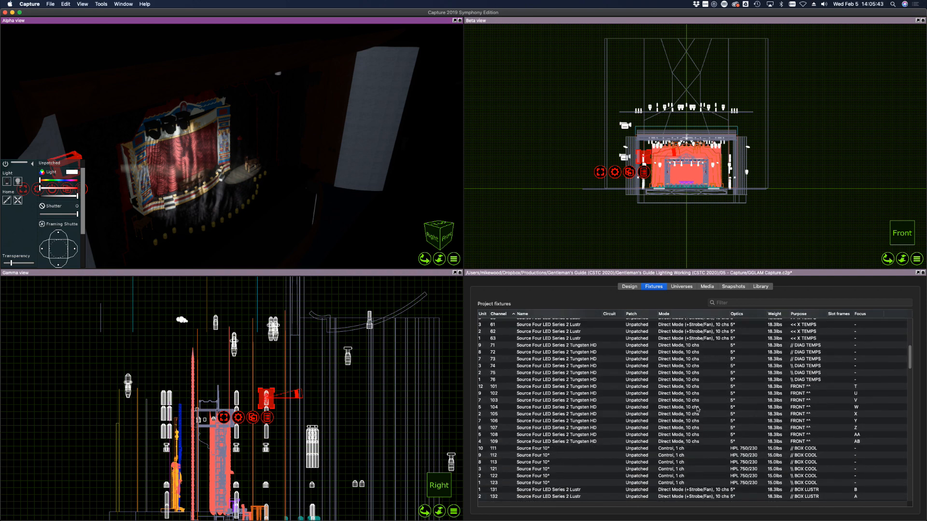
scroll(697, 409, down, 10)
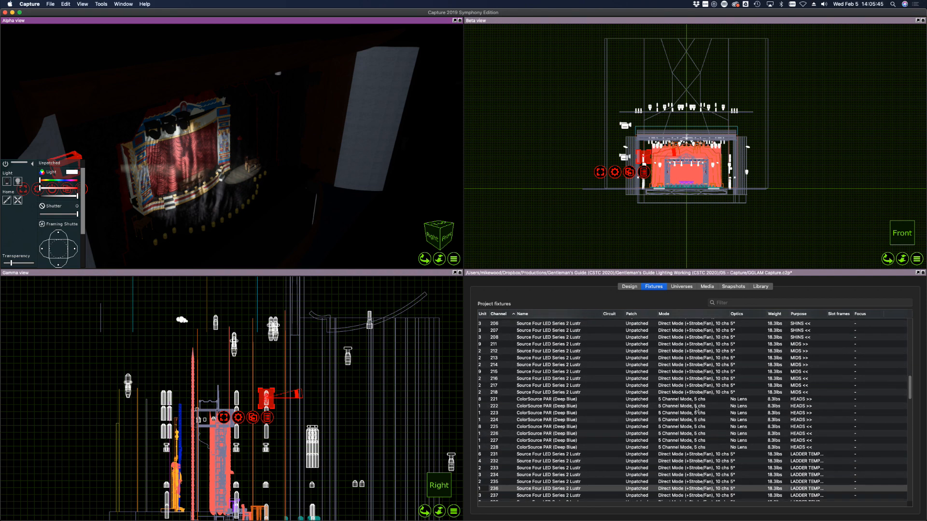
scroll(697, 409, down, 12)
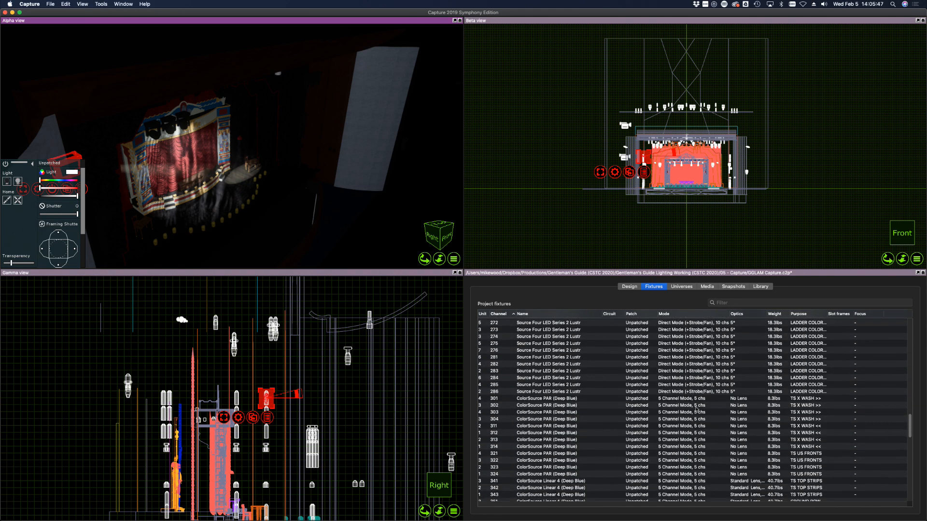
scroll(697, 409, down, 5)
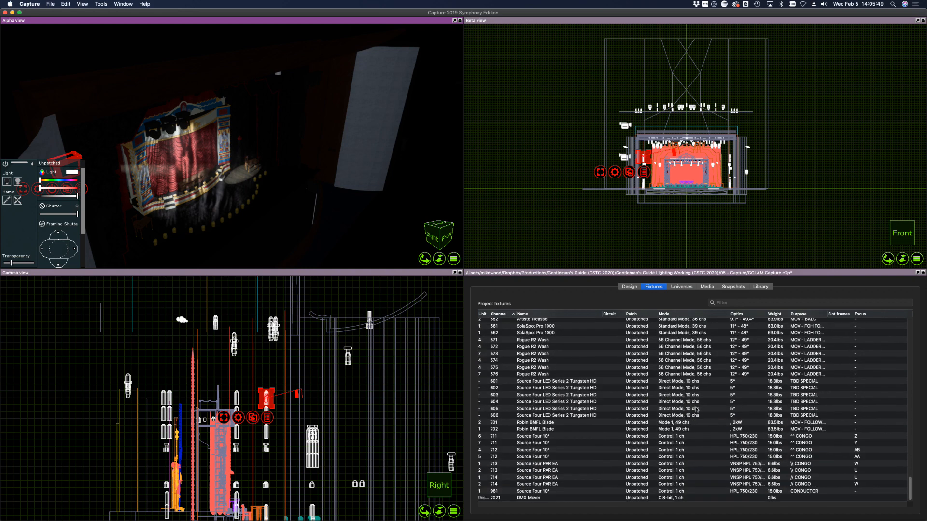
scroll(741, 469, up, 1)
scroll(683, 427, up, 12)
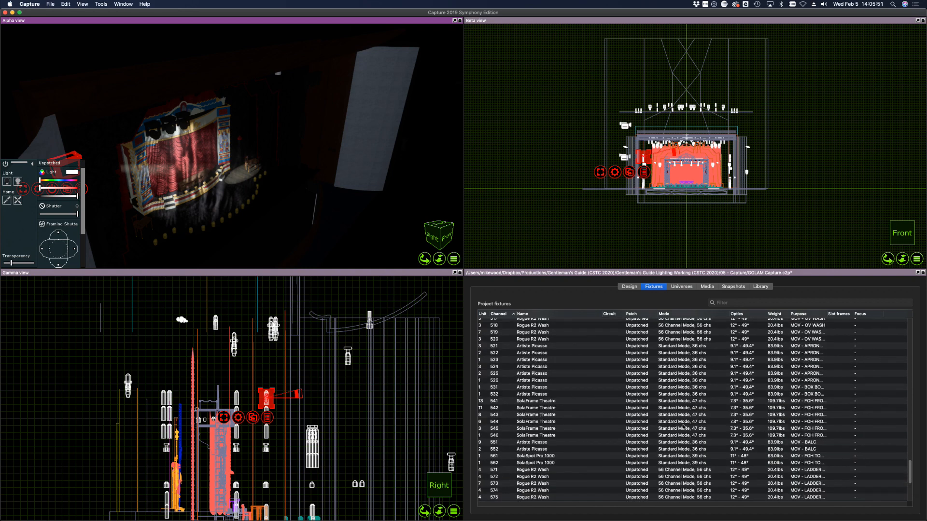
scroll(684, 428, up, 10)
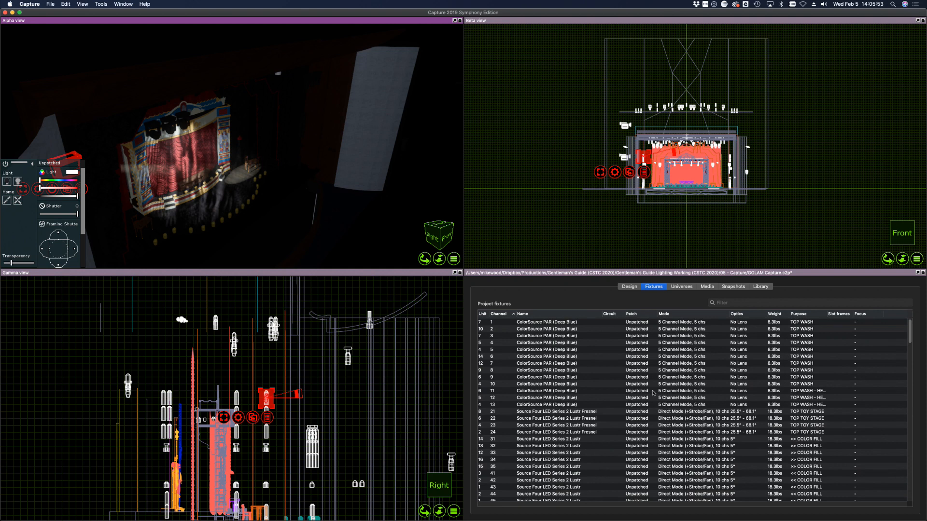
- Deselect the fixture and fly the Alpha view around the stage to examine the beams from the wings and the audience side
click(471, 164)
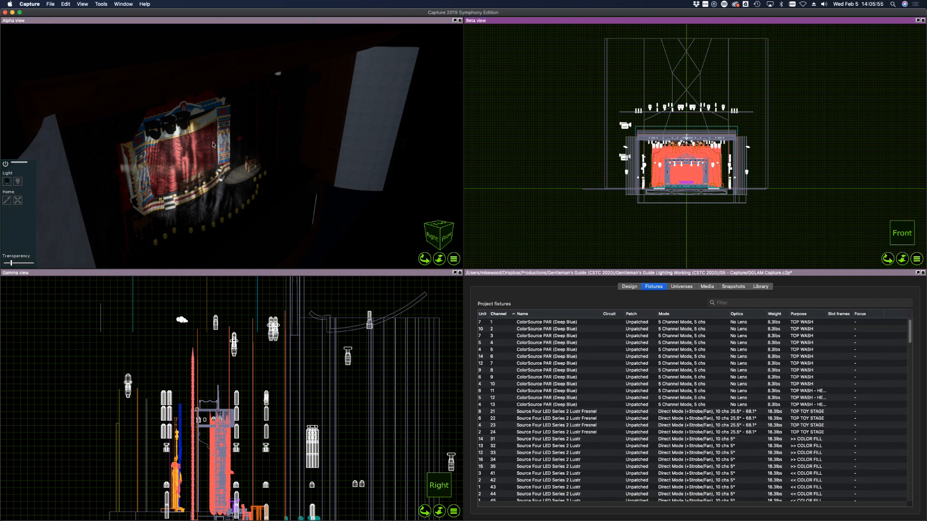
key(Up)
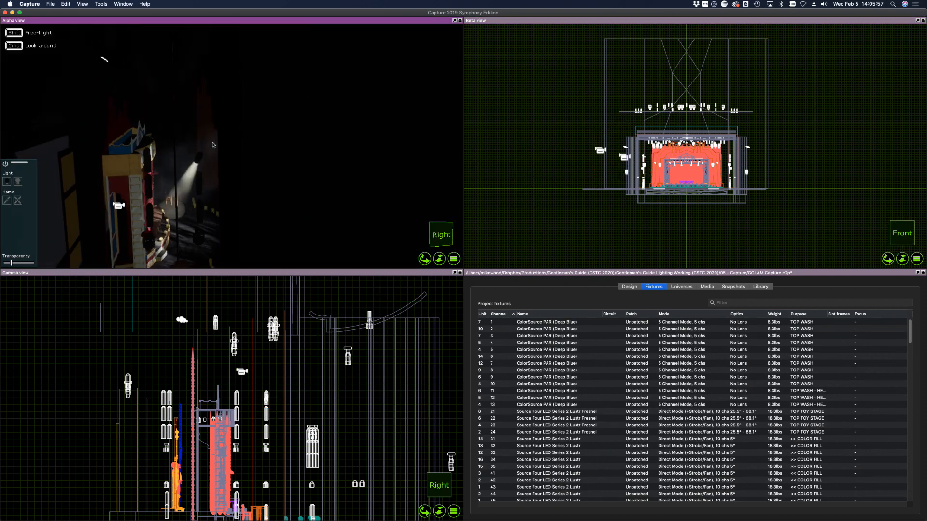
key(Up)
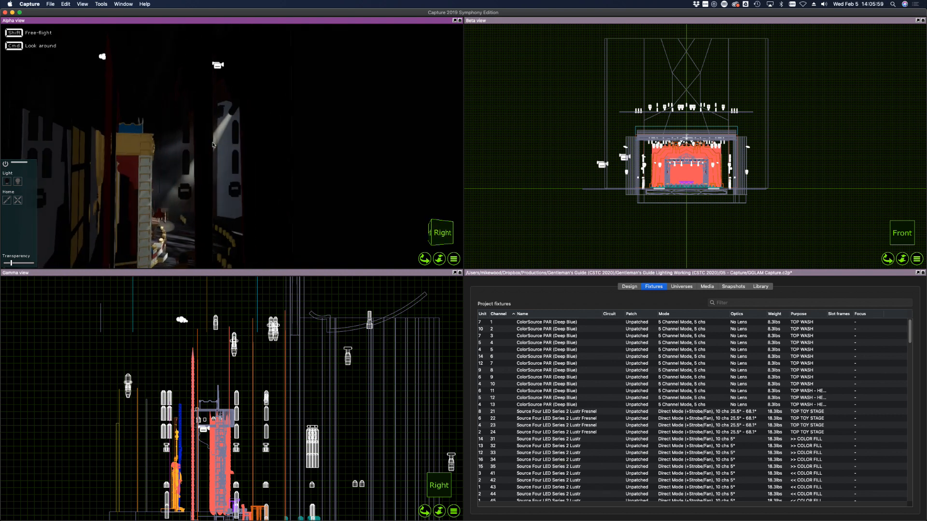
key(Up)
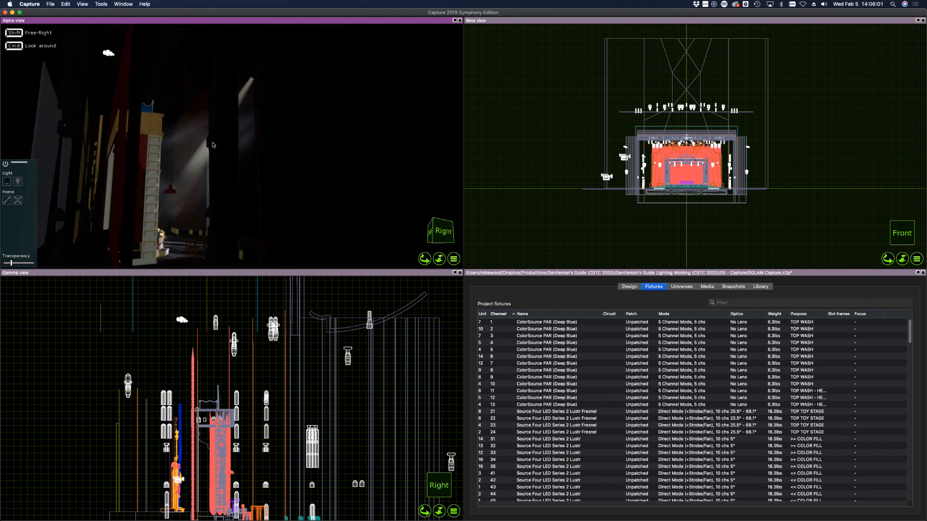
key(Up)
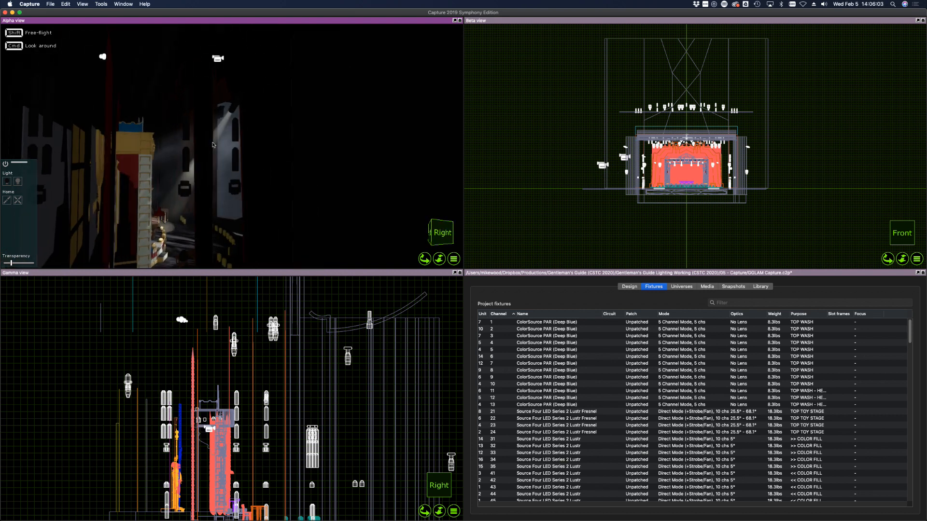
key(Right)
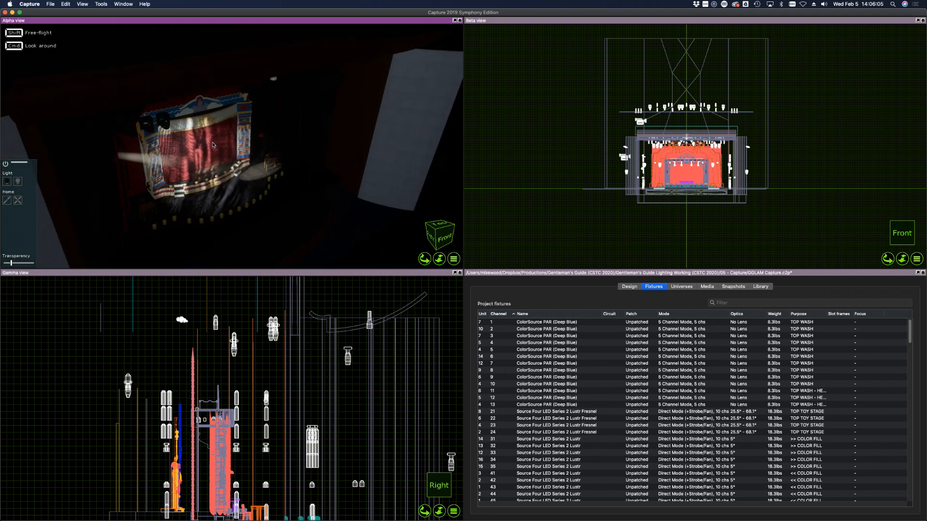
middle_drag(212, 145, 296, 165)
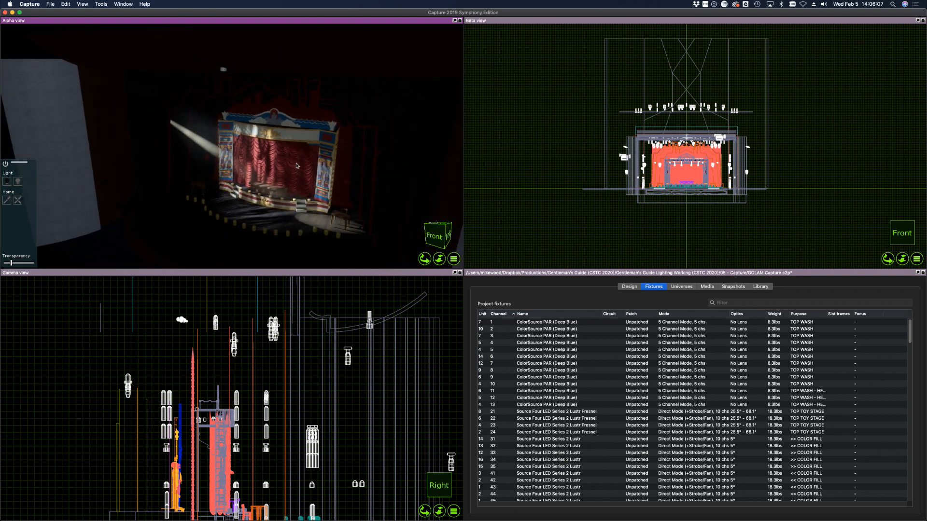
click(532, 121)
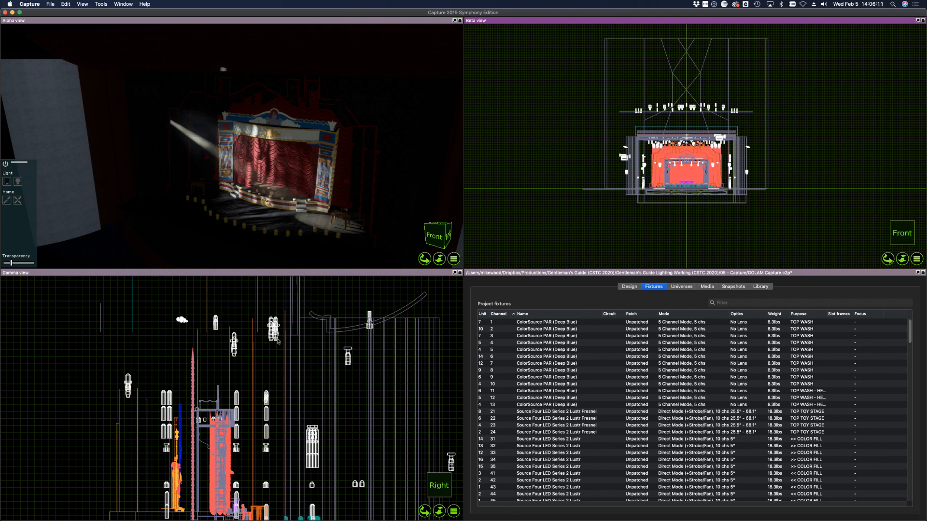
- Select the SolaSpot Pro 1000 on channel 502 above the stage, set its dimmer to 100% and narrow its zoom to 11.0°
scroll(277, 341, up, 5)
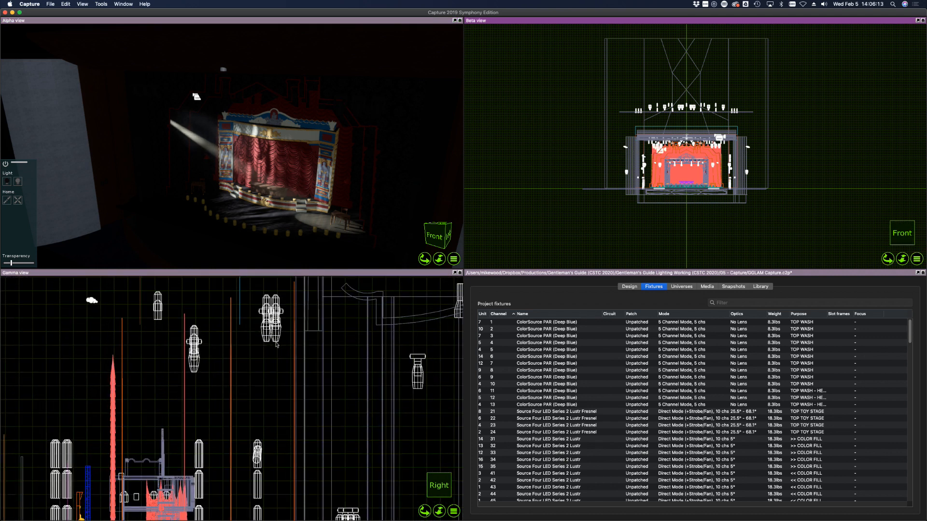
click(278, 340)
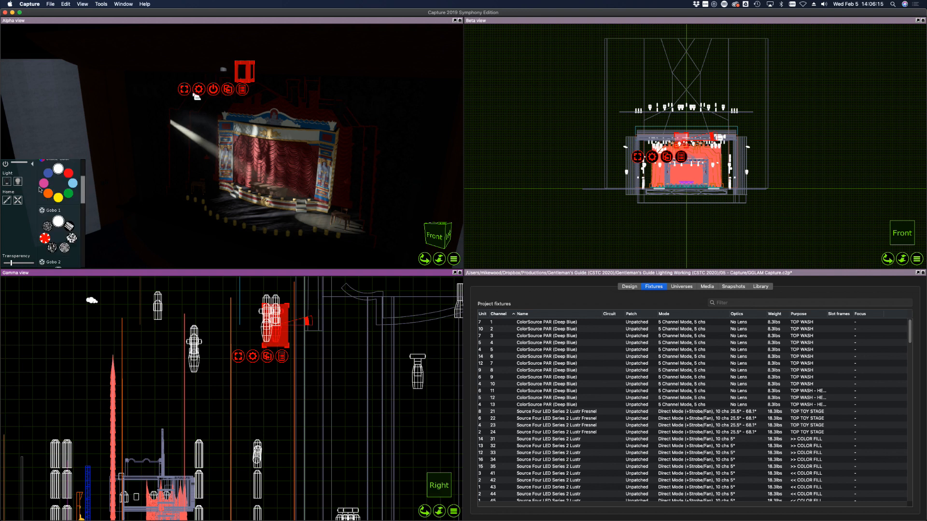
scroll(44, 191, up, 3)
drag(53, 194, 77, 194)
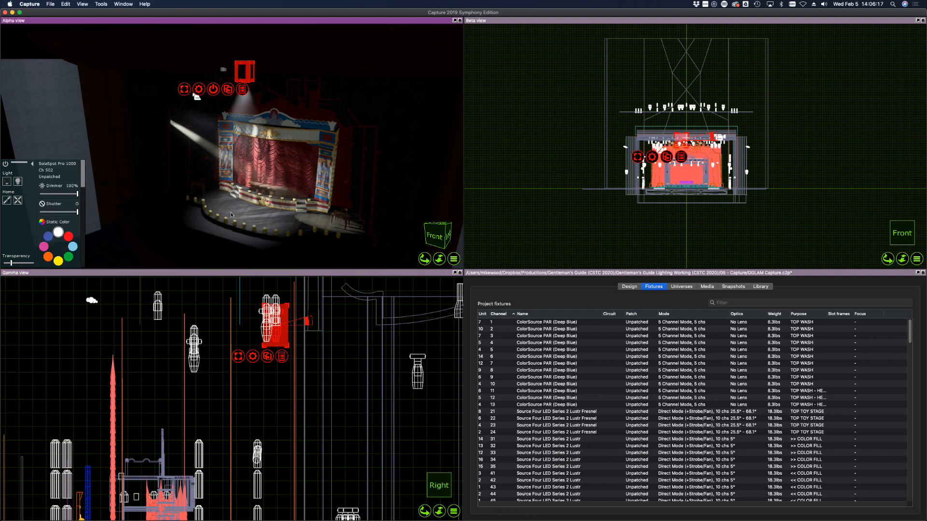
scroll(73, 231, down, 10)
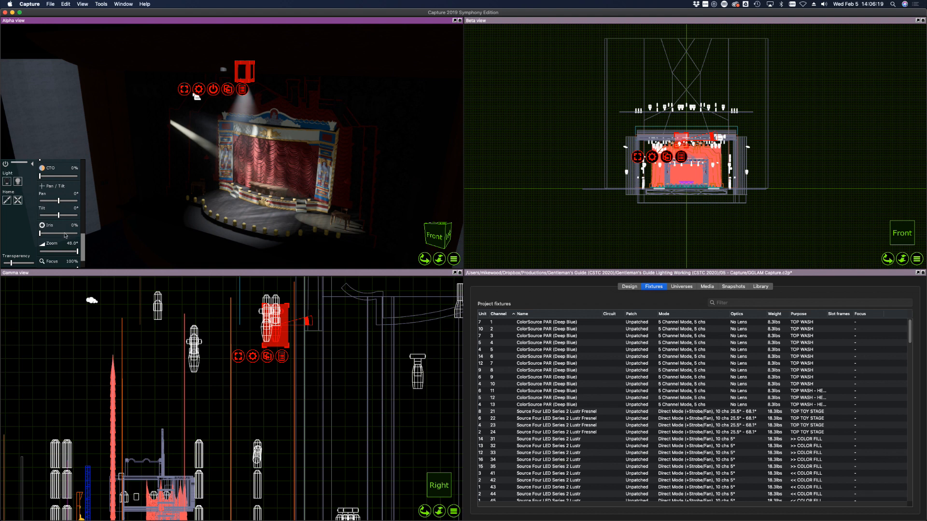
drag(63, 252, 40, 252)
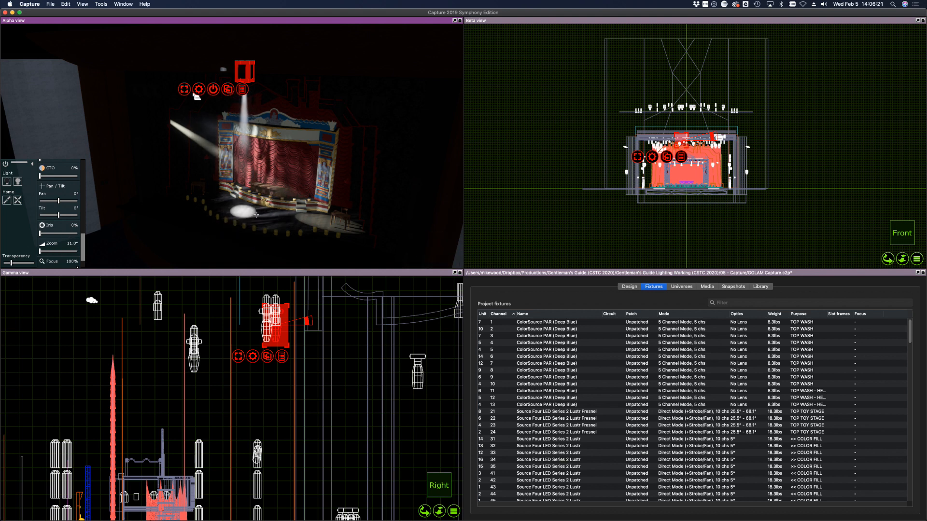
- Select the row of framing-shutter moving lights over the auditorium, turn their light on, narrow the zoom to 29.3° and aim them at the stage curtain
drag(272, 194, 233, 218)
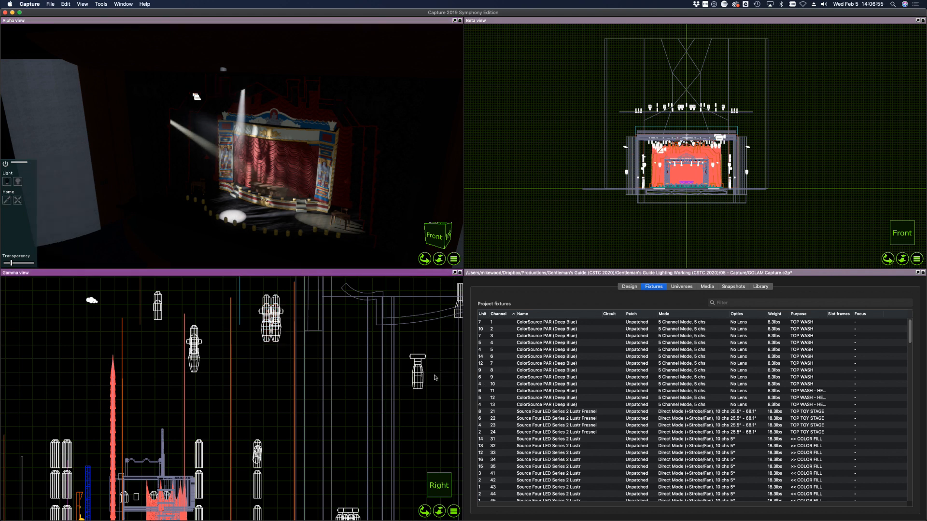
click(417, 370)
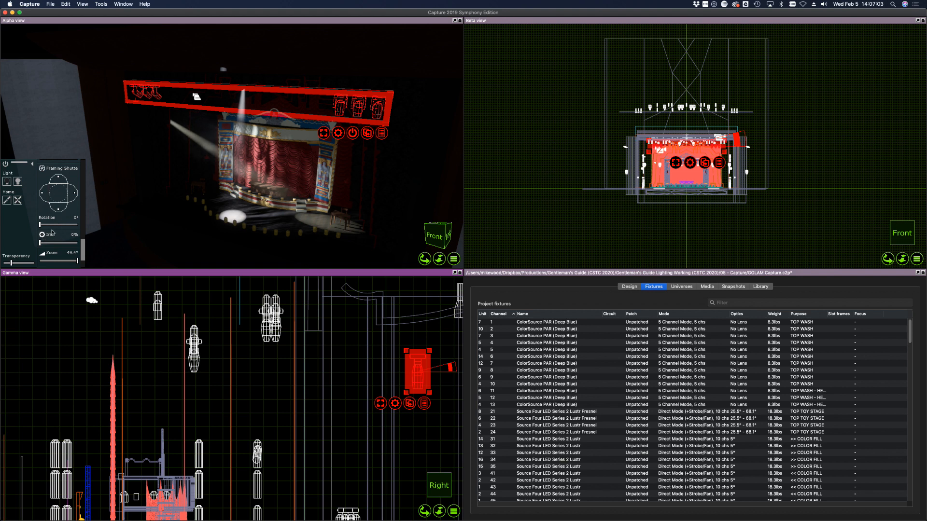
click(18, 184)
drag(318, 222, 269, 152)
click(8, 200)
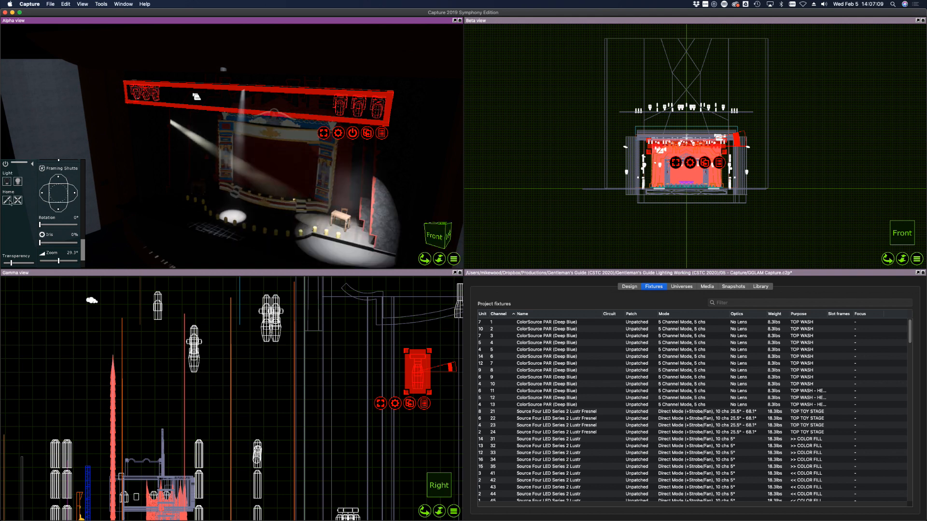
mouse_move(269, 194)
mouse_down()
mouse_move(277, 136)
mouse_move(270, 160)
mouse_move(227, 208)
mouse_move(193, 203)
mouse_move(251, 220)
mouse_move(261, 217)
mouse_move(246, 197)
mouse_move(248, 205)
mouse_move(258, 199)
mouse_move(254, 187)
mouse_up()
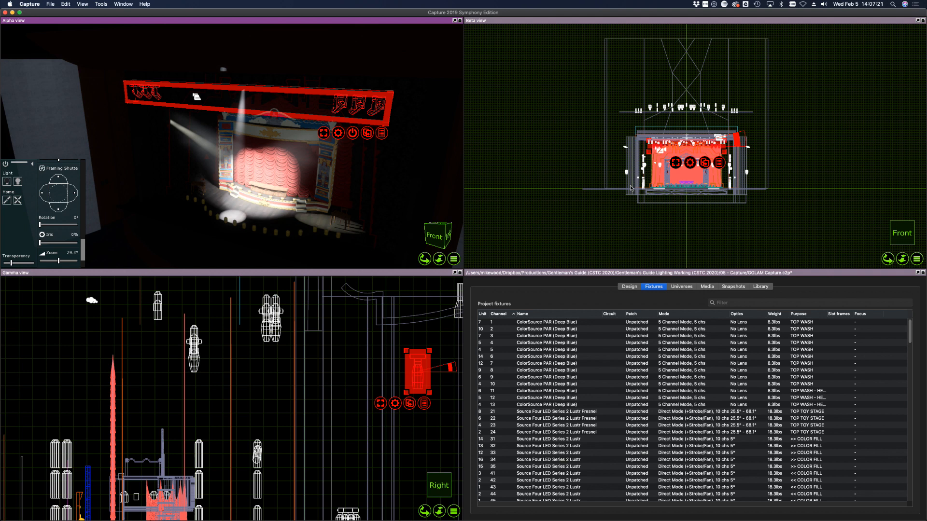
- Switch the Beta view to Live rendering, view the stage from the side, and sweep the selected beams over the curtain and stage apron
right_drag(690, 172, 804, 174)
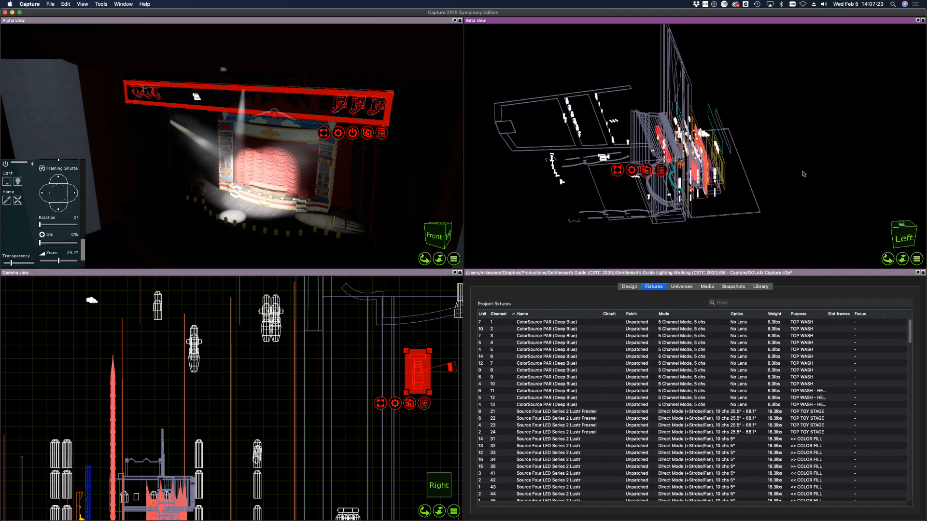
click(917, 259)
click(894, 276)
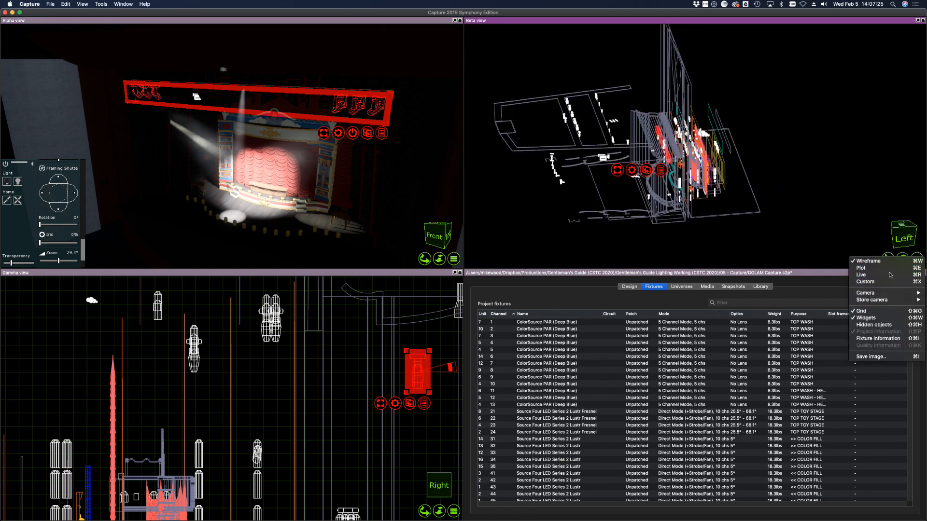
scroll(710, 164, up, 15)
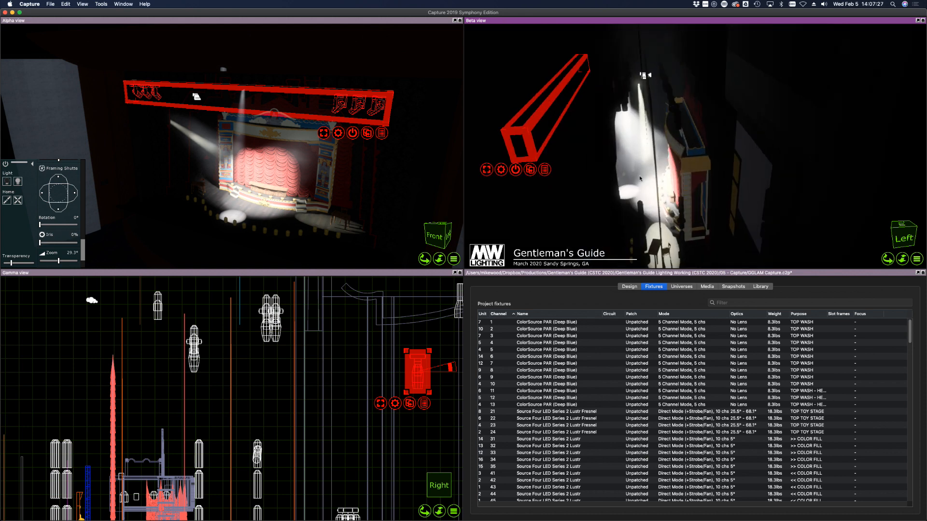
right_drag(638, 187, 636, 176)
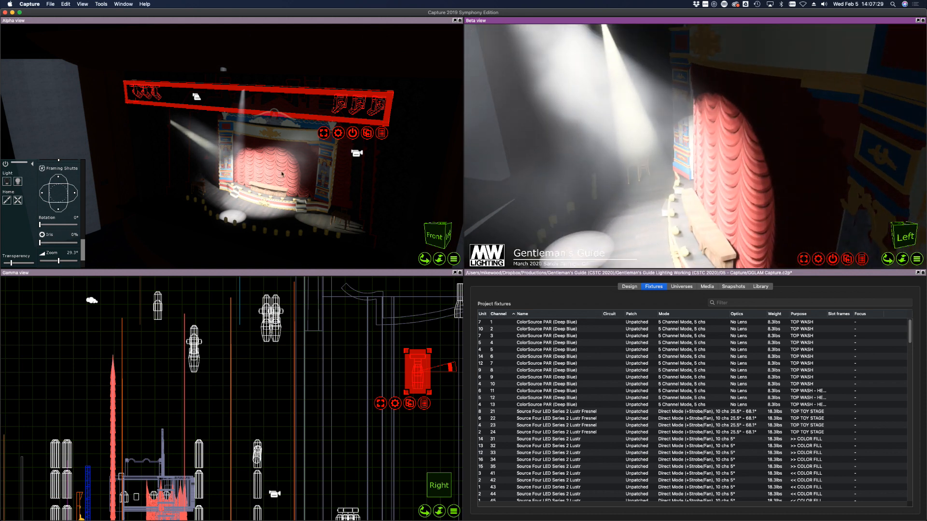
drag(280, 176, 273, 153)
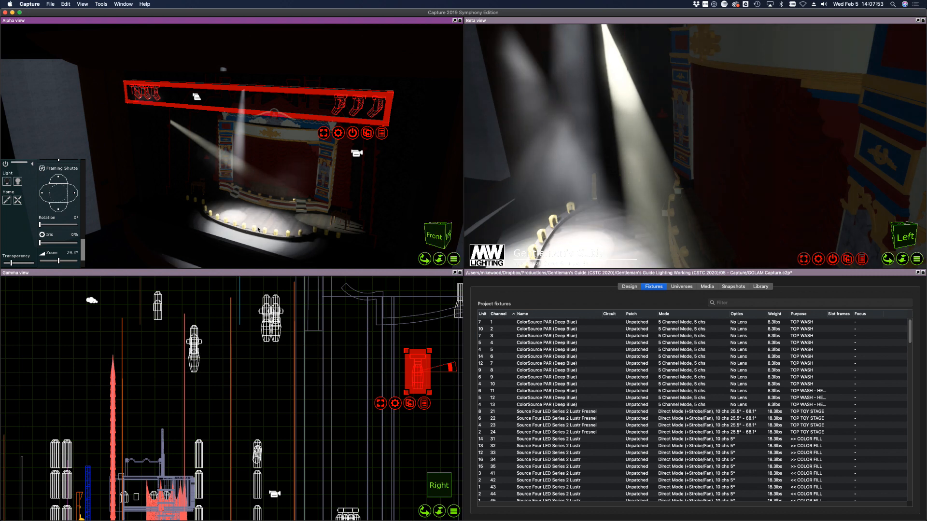
- Review the Connectivity settings in the program options and close them
click(100, 4)
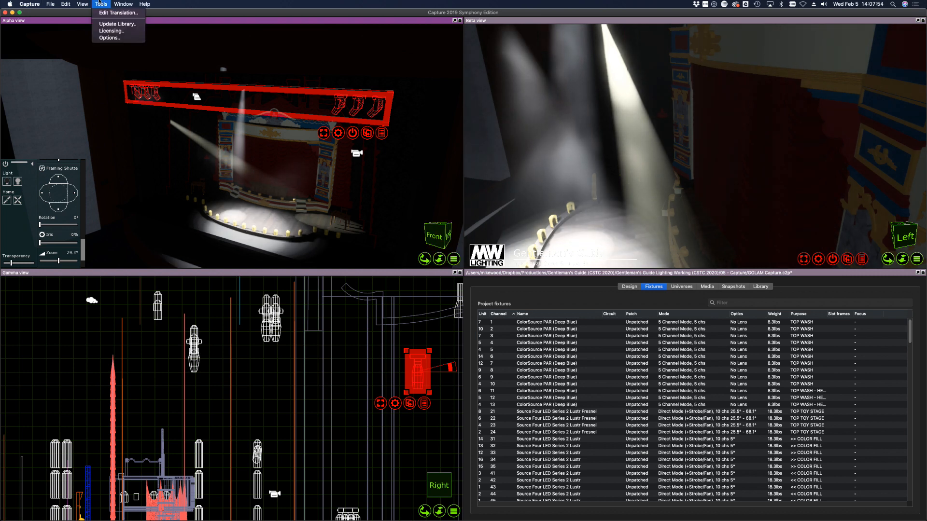
click(109, 38)
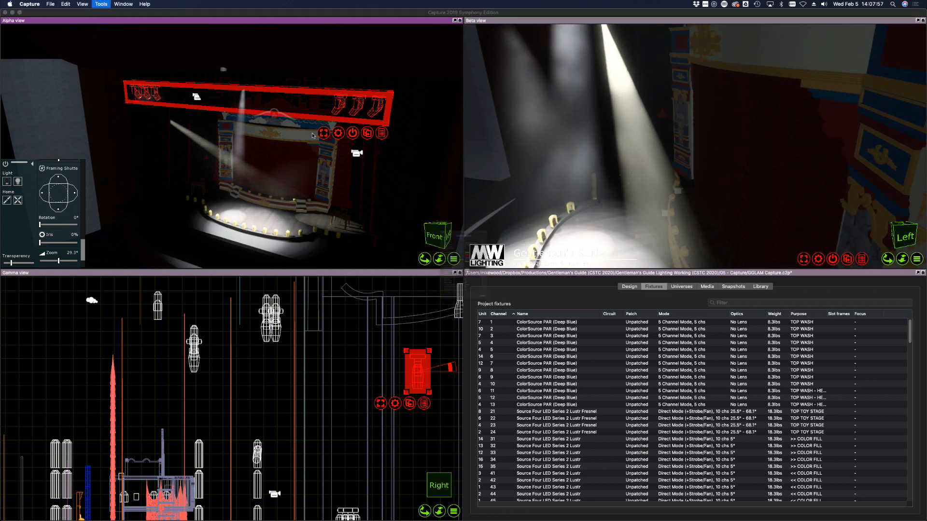
click(477, 156)
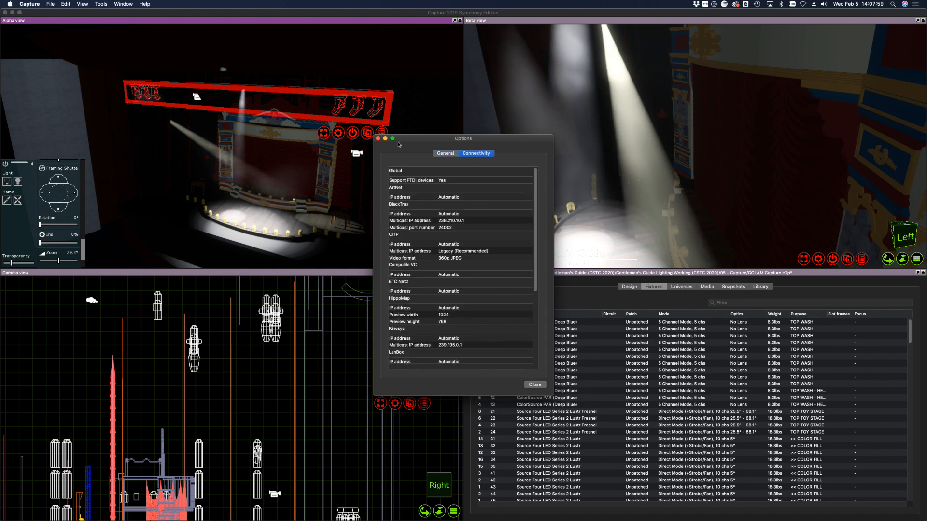
click(378, 139)
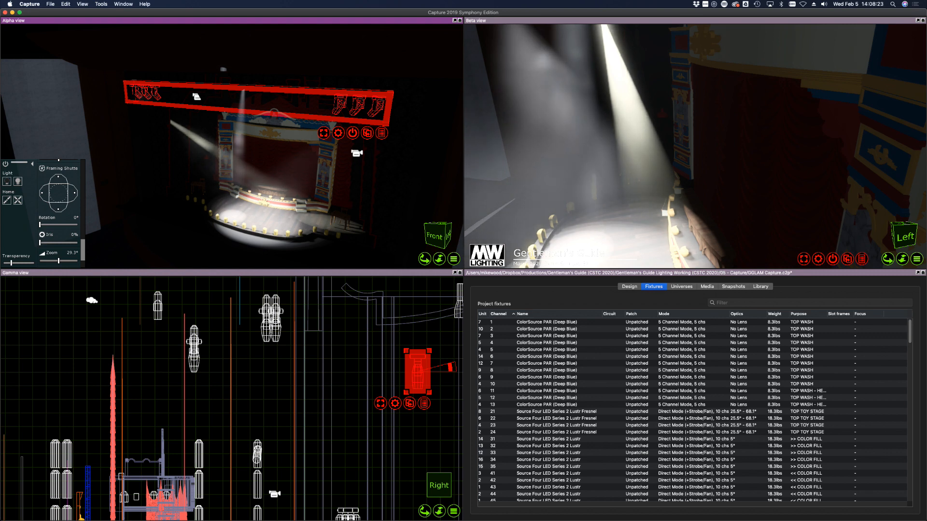
key(super+Tab)
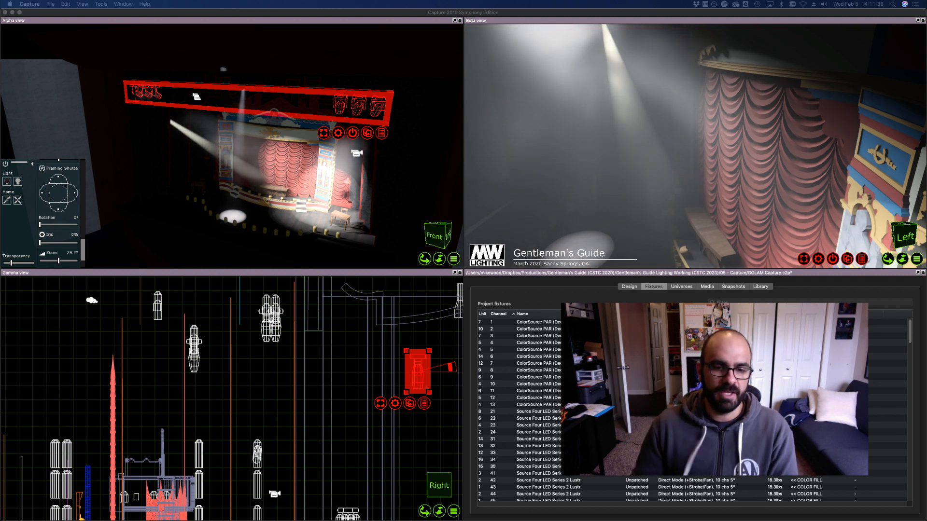
scroll(251, 330, down, 5)
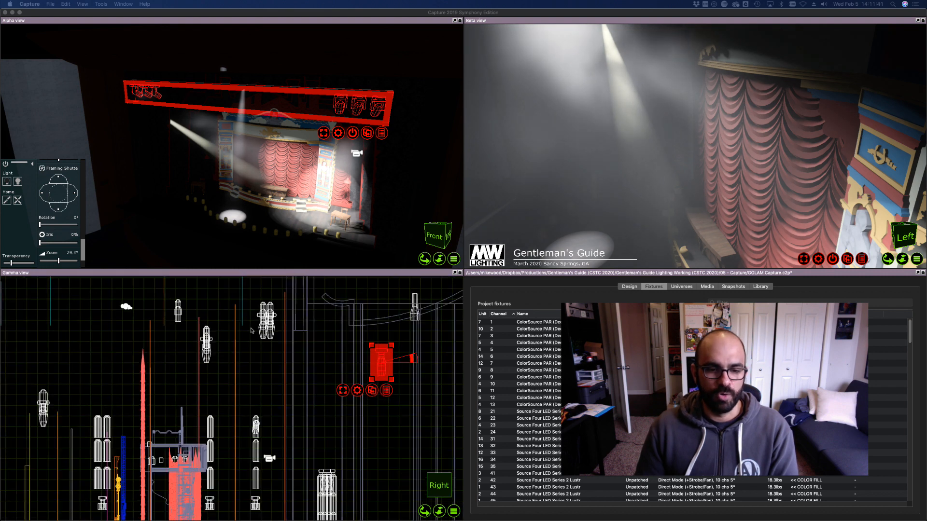
scroll(235, 431, up, 3)
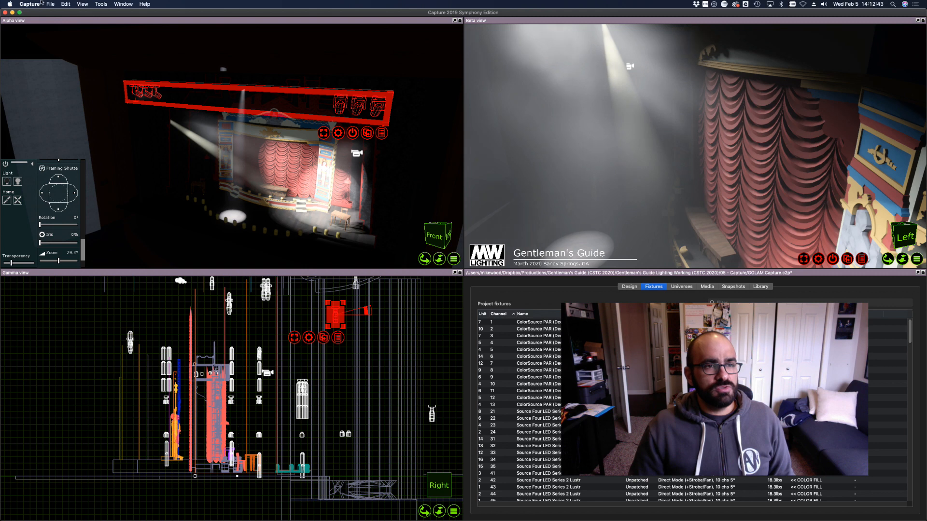
click(29, 4)
mouse_move(51, 5)
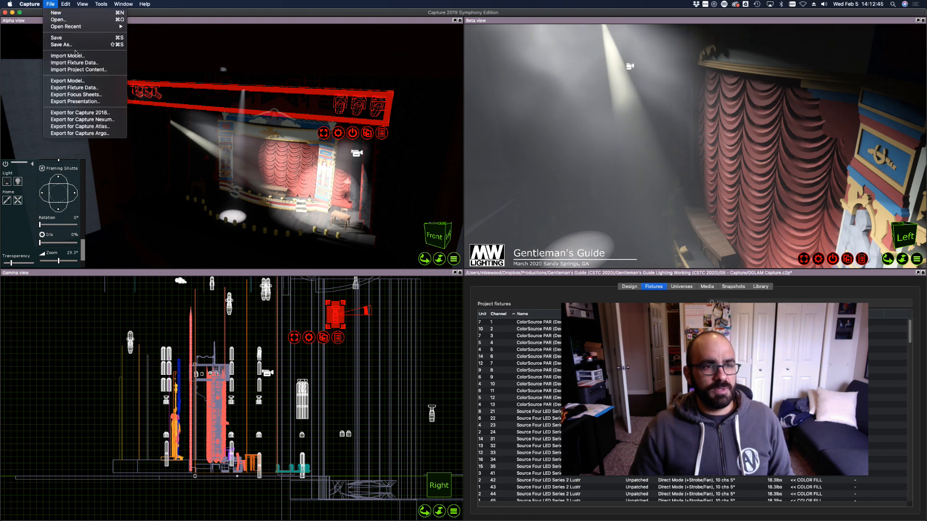
click(76, 55)
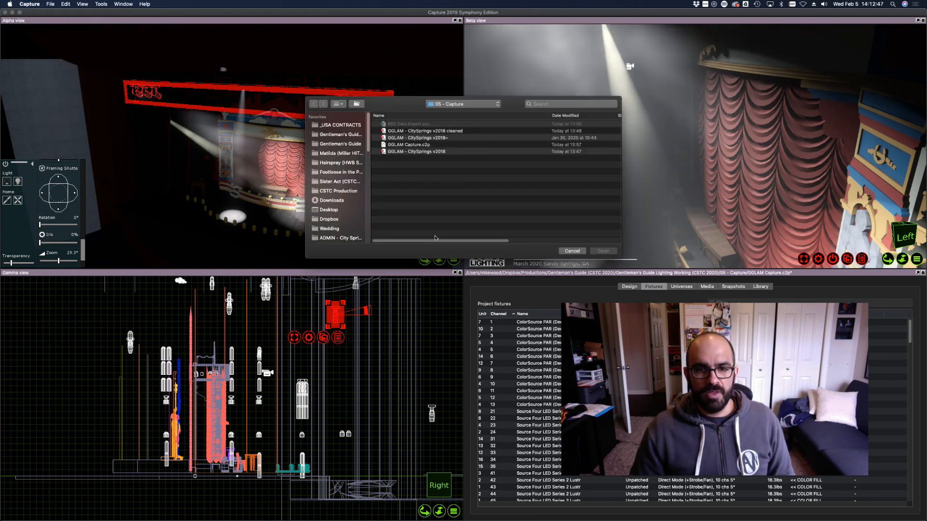
click(570, 251)
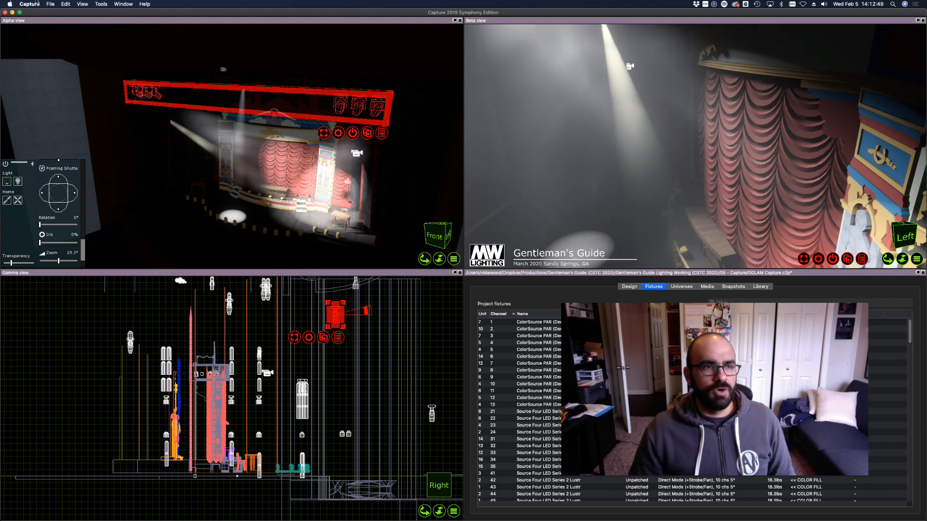
click(36, 3)
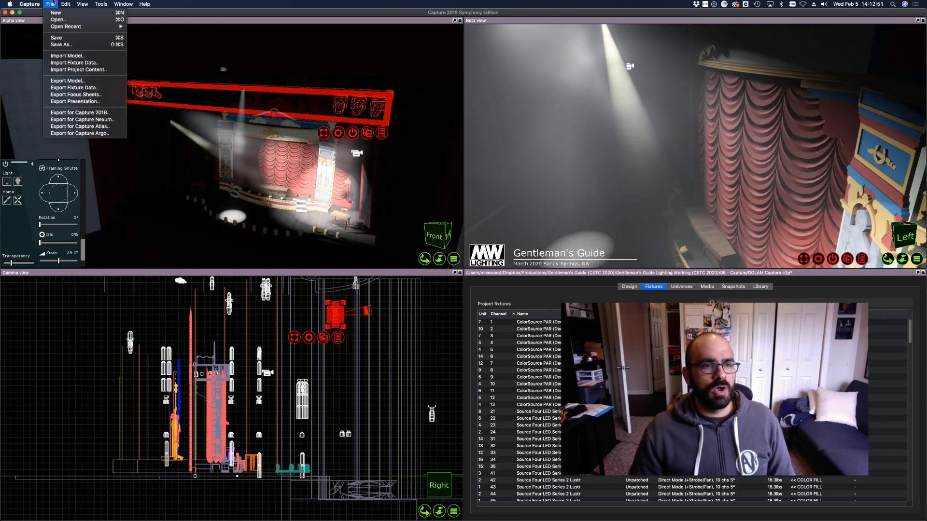
click(52, 3)
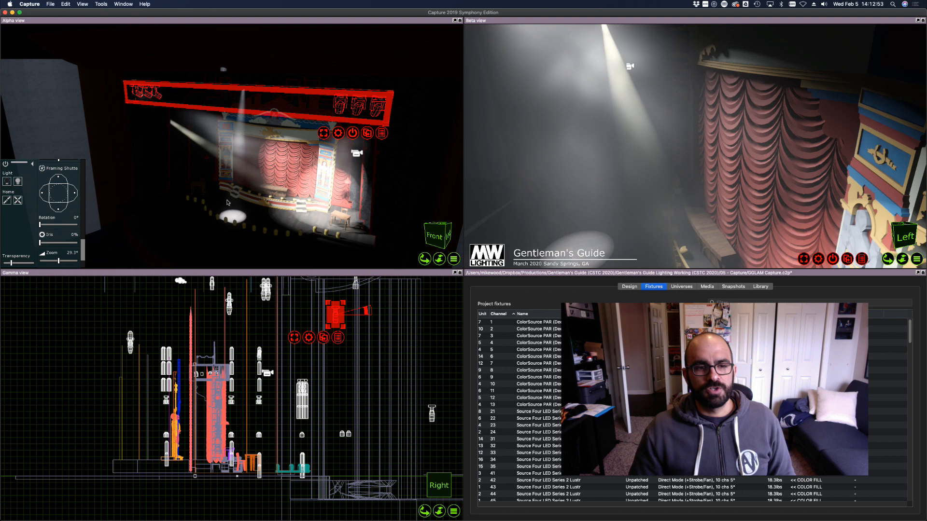
- Face the Alpha view squarely to the stage and select individual curtain pieces, the toy stage header and the large stage frame to inspect the model's separate parts
drag(289, 193, 227, 202)
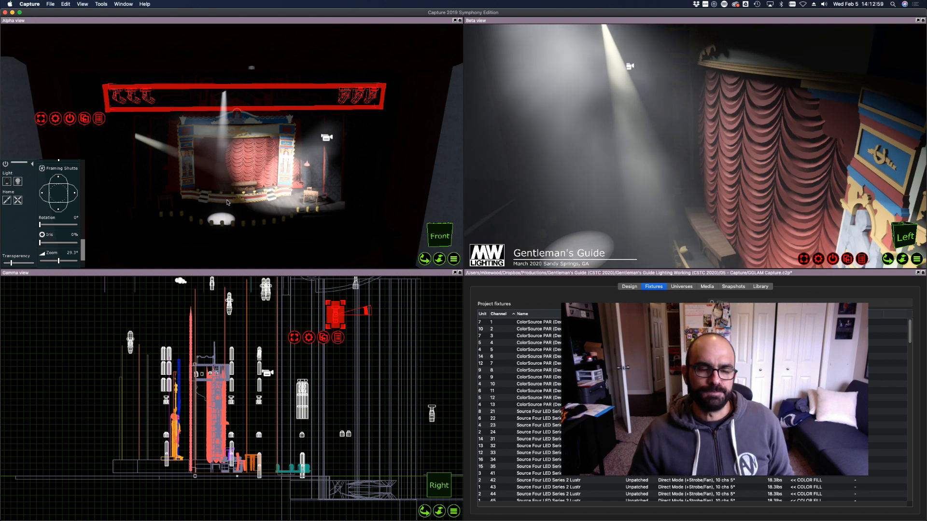
drag(208, 163, 207, 163)
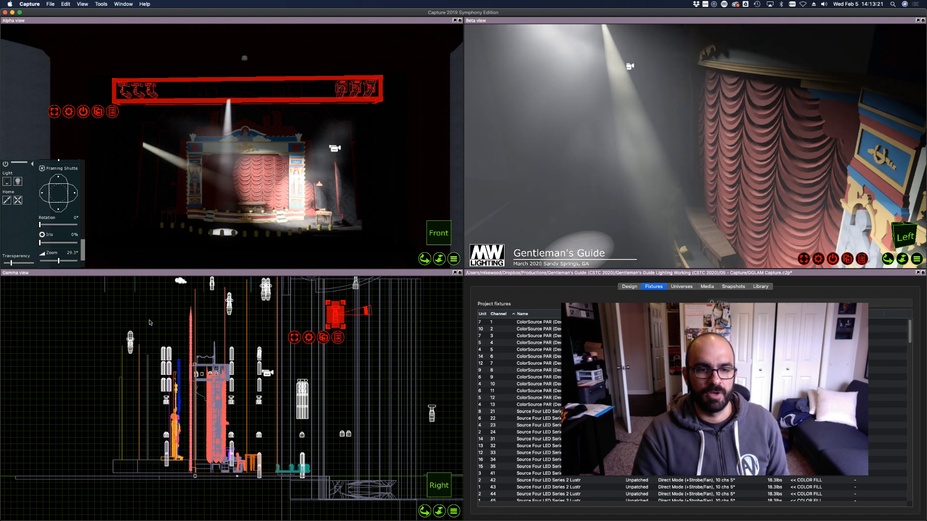
click(627, 287)
click(247, 174)
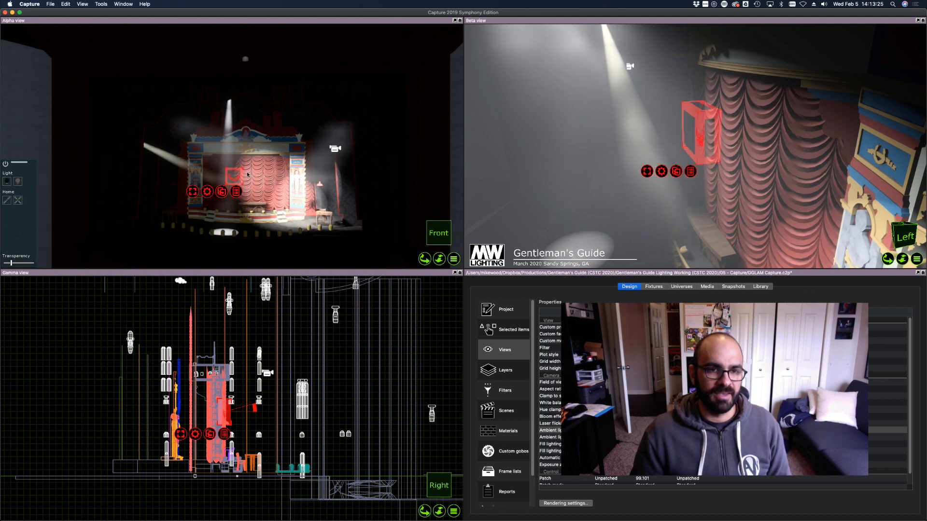
click(246, 169)
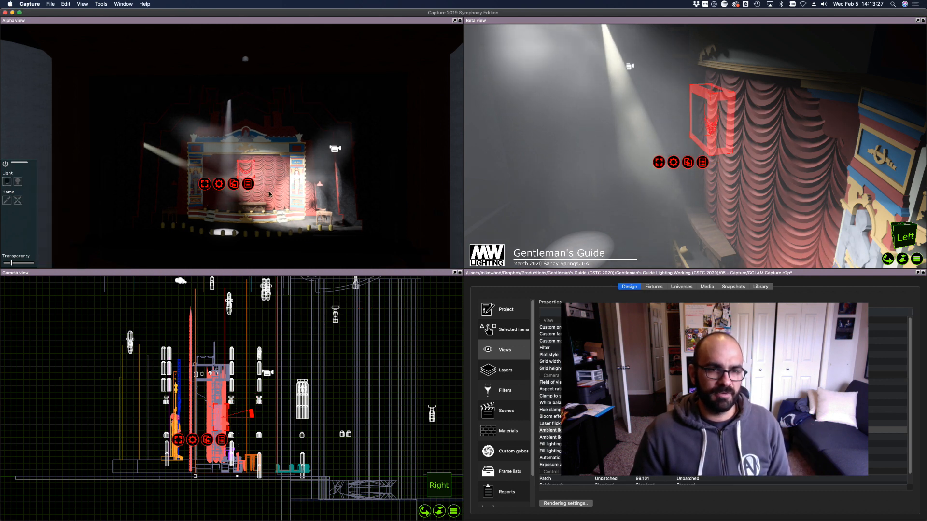
click(252, 178)
click(246, 171)
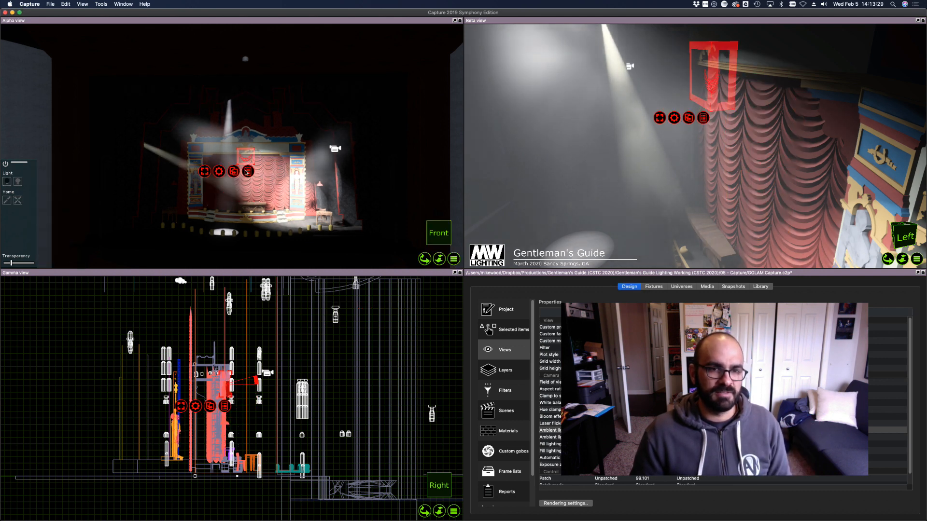
click(278, 202)
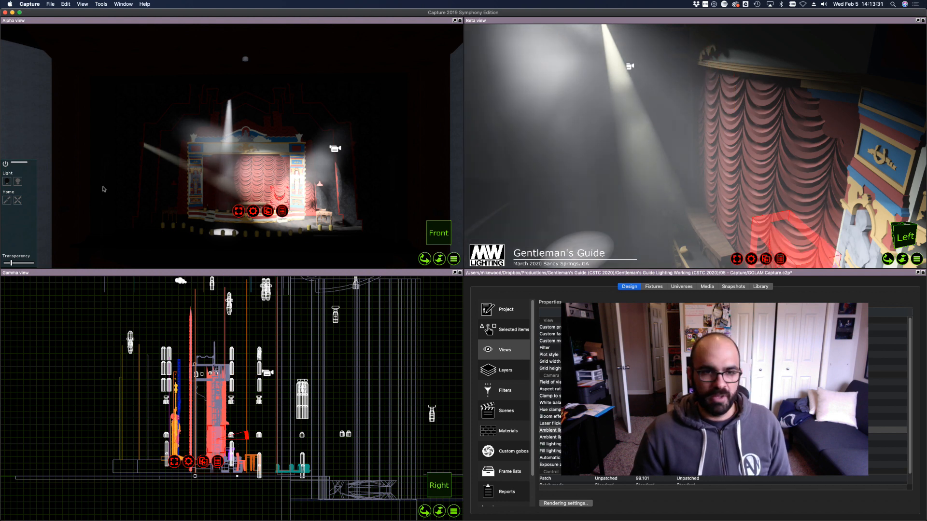
click(216, 150)
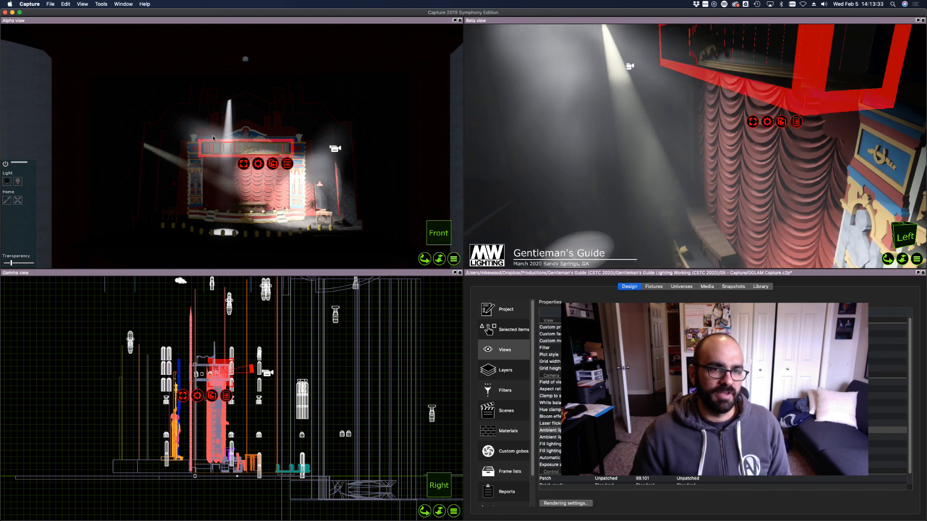
click(383, 236)
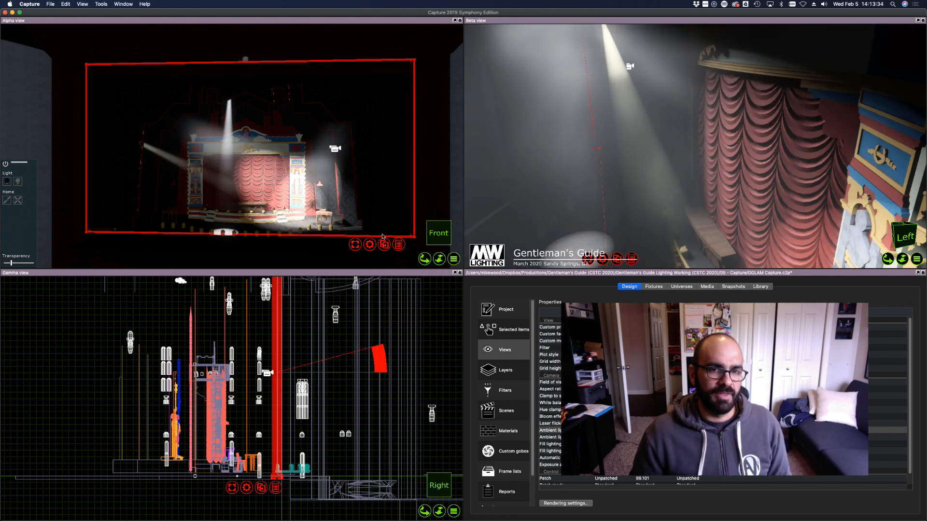
click(111, 337)
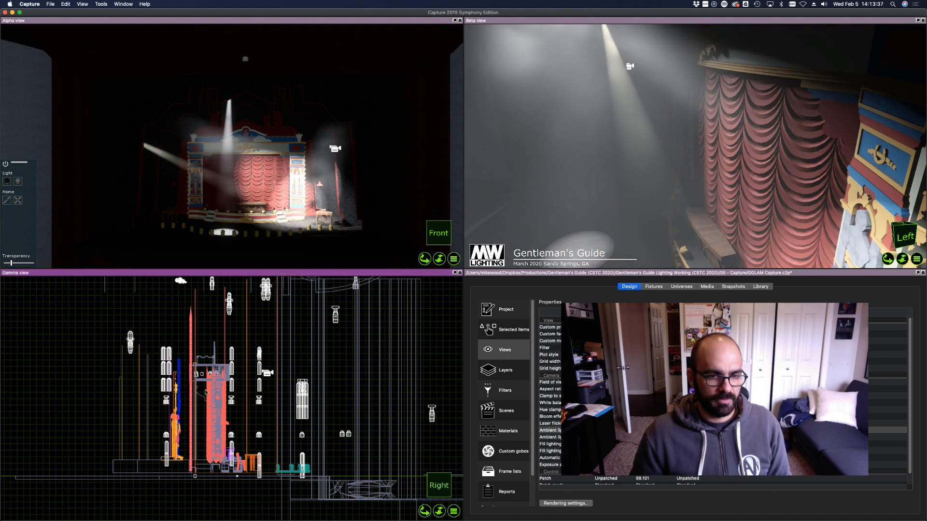
- Select the ColorSource PAR and ColorSource Linear fixtures behind the toy stage header in the Gamma side view, and inspect the set down to the stage floor
scroll(206, 392, up, 10)
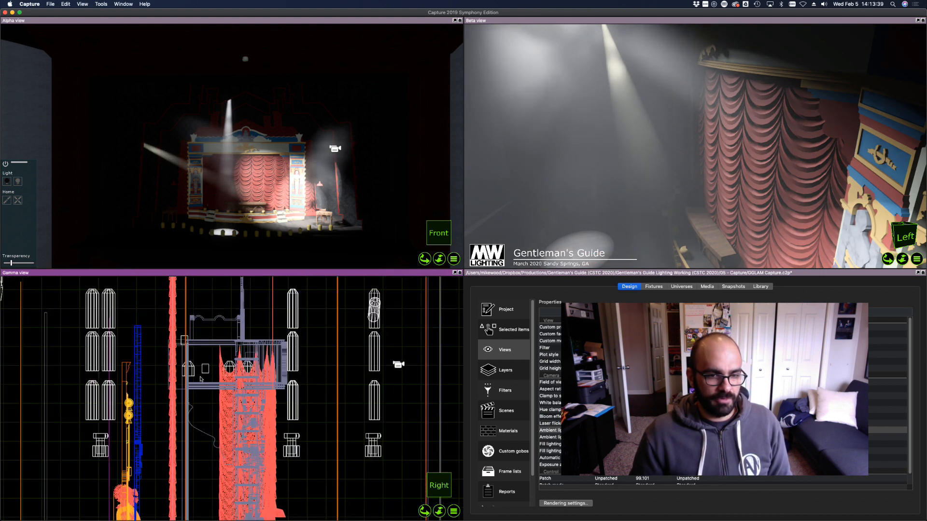
scroll(200, 379, up, 2)
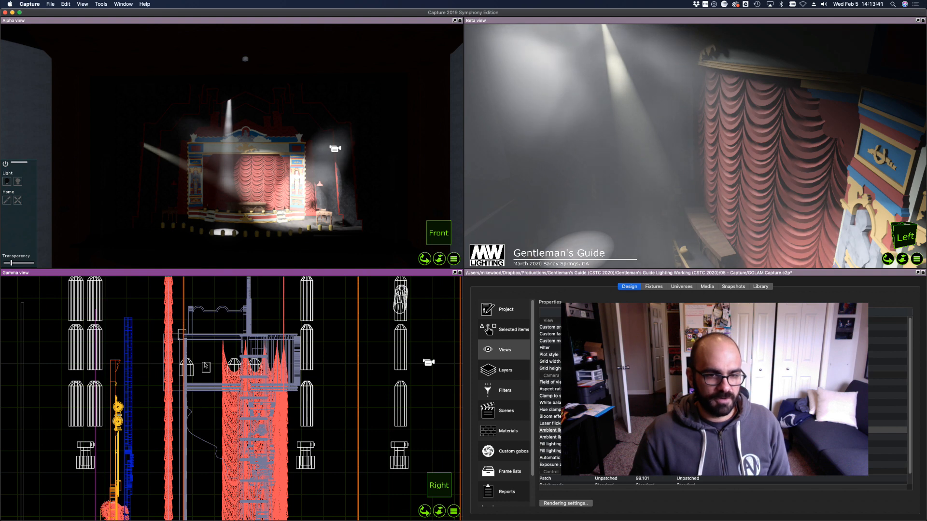
click(202, 366)
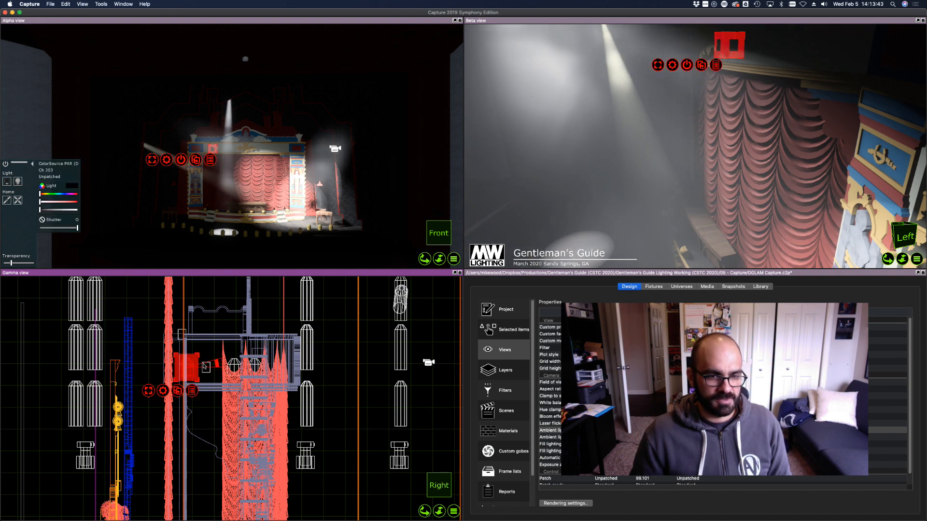
shift+click(206, 370)
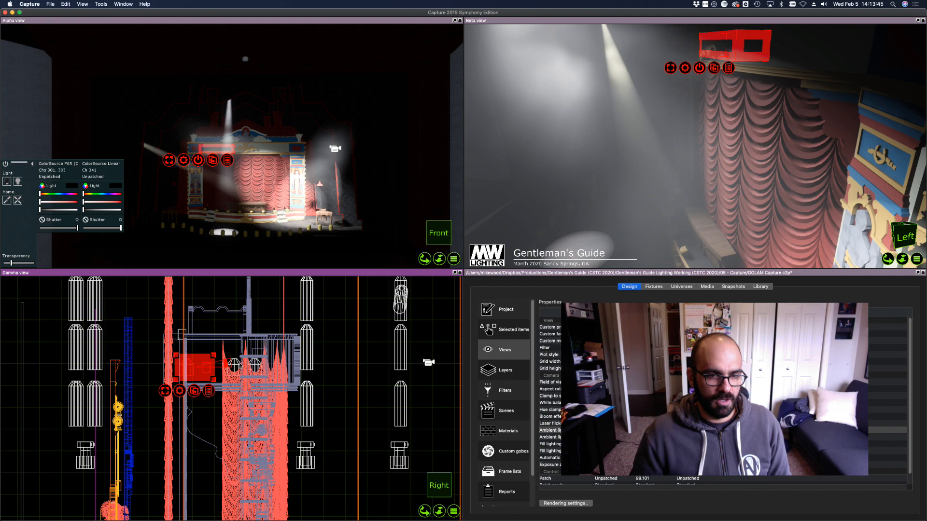
shift+click(240, 366)
scroll(240, 365, down, 5)
scroll(261, 425, up, 4)
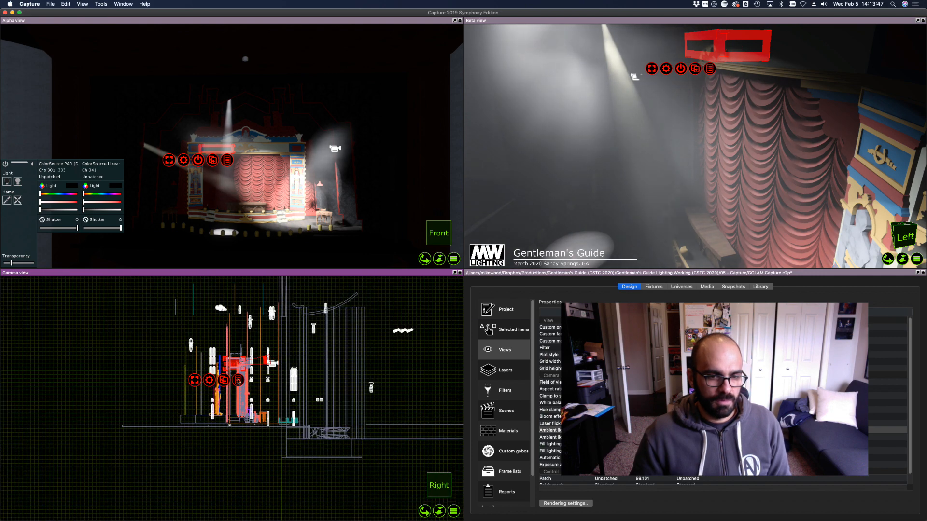
scroll(193, 426, up, 3)
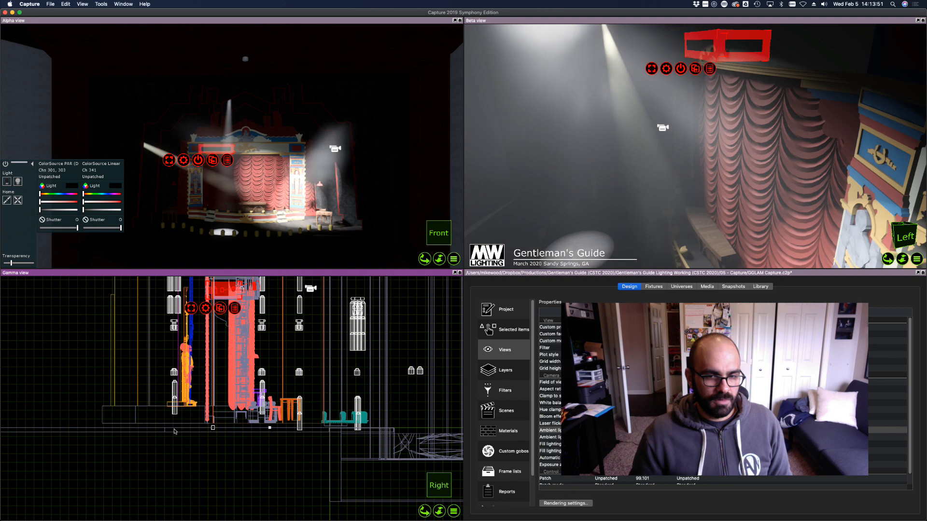
scroll(338, 417, up, 4)
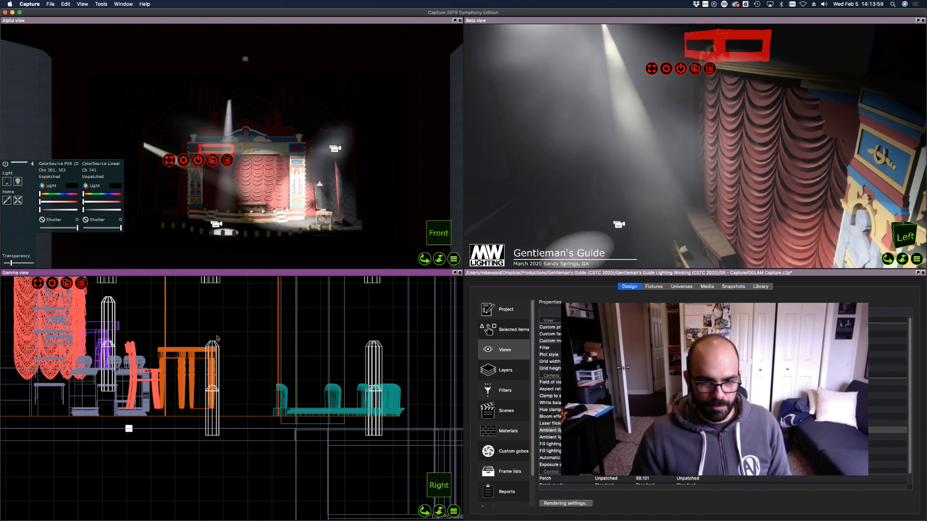
scroll(277, 424, down, 5)
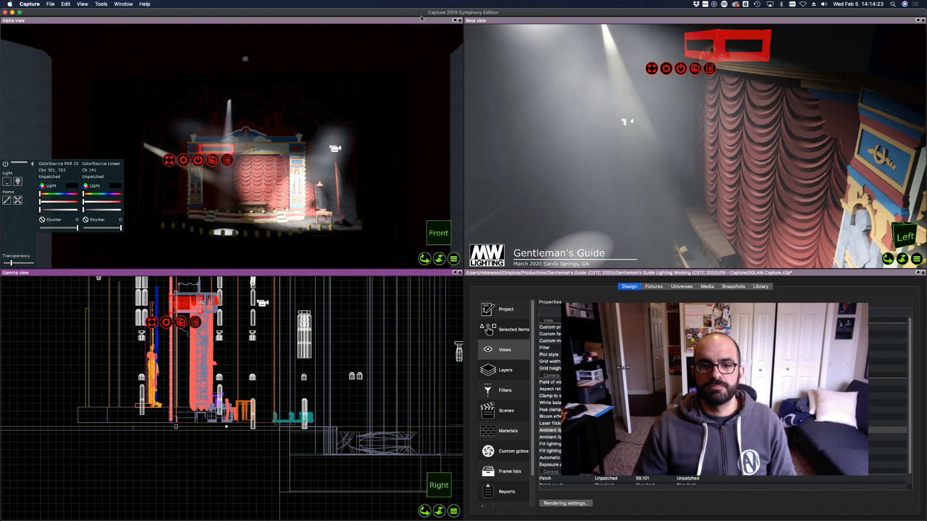
- Save the Capture project and quit the program
key(super+s)
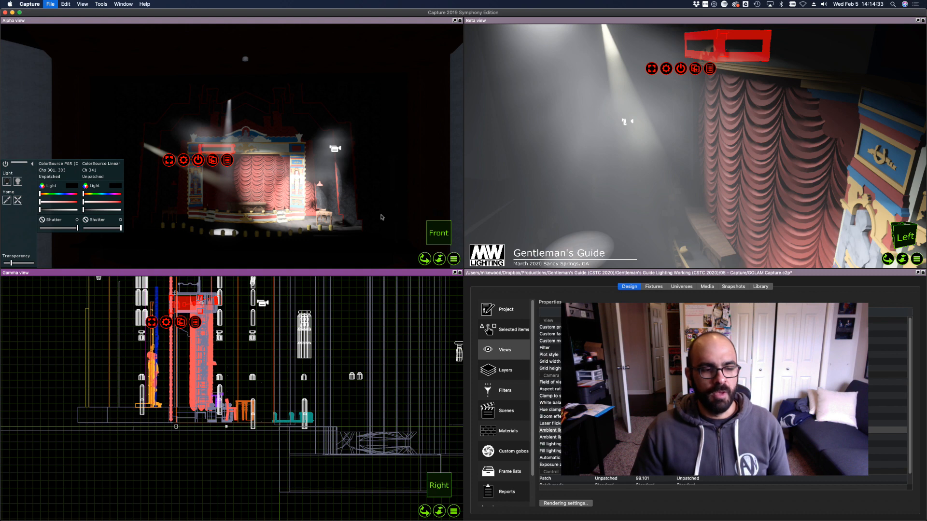
key(super+q)
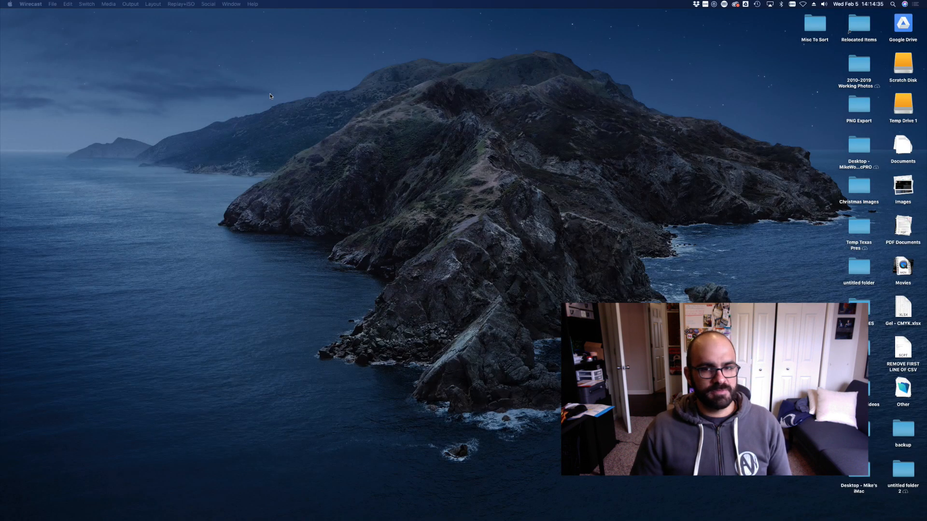
- Switch to the GGLAM For Capture.vwx drawing in Vectorworks on Desktop 2, and show the overview of open windows and desktops
key(ctrl+Up)
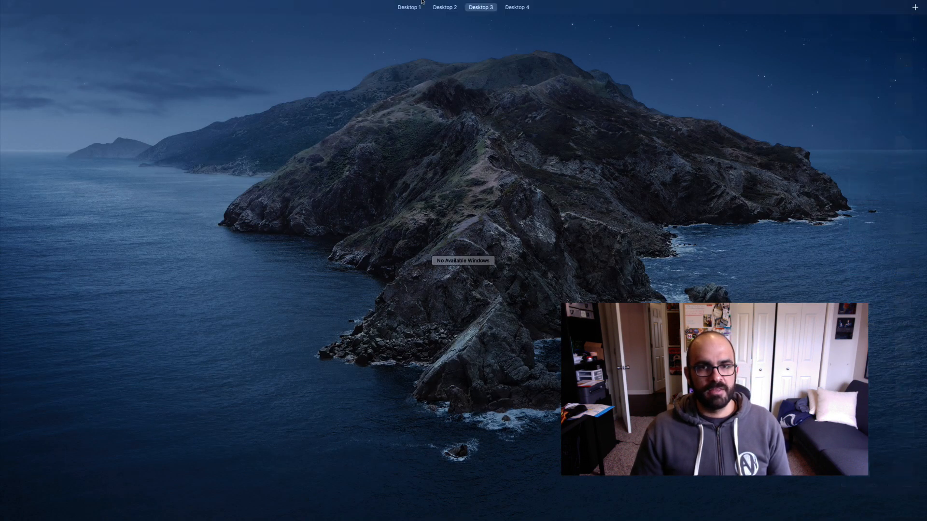
click(440, 23)
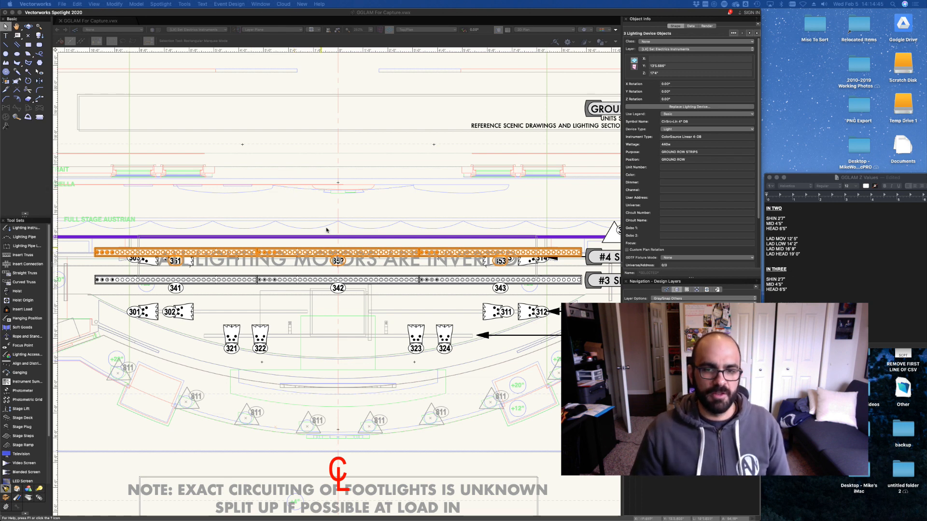
click(230, 135)
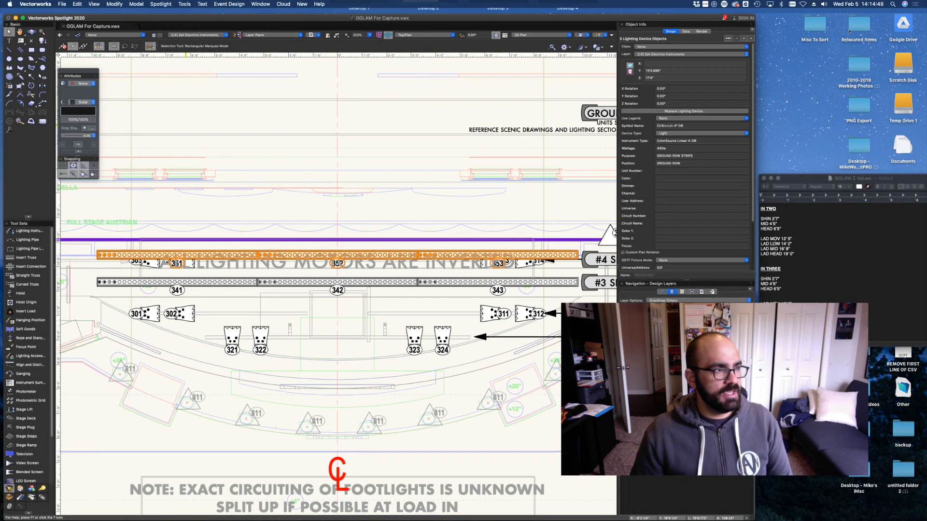
key(ctrl+Up)
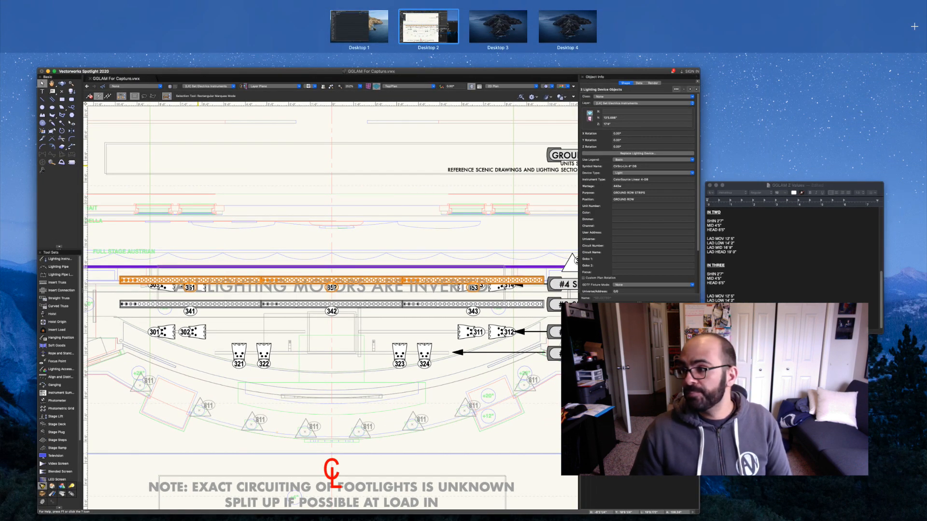